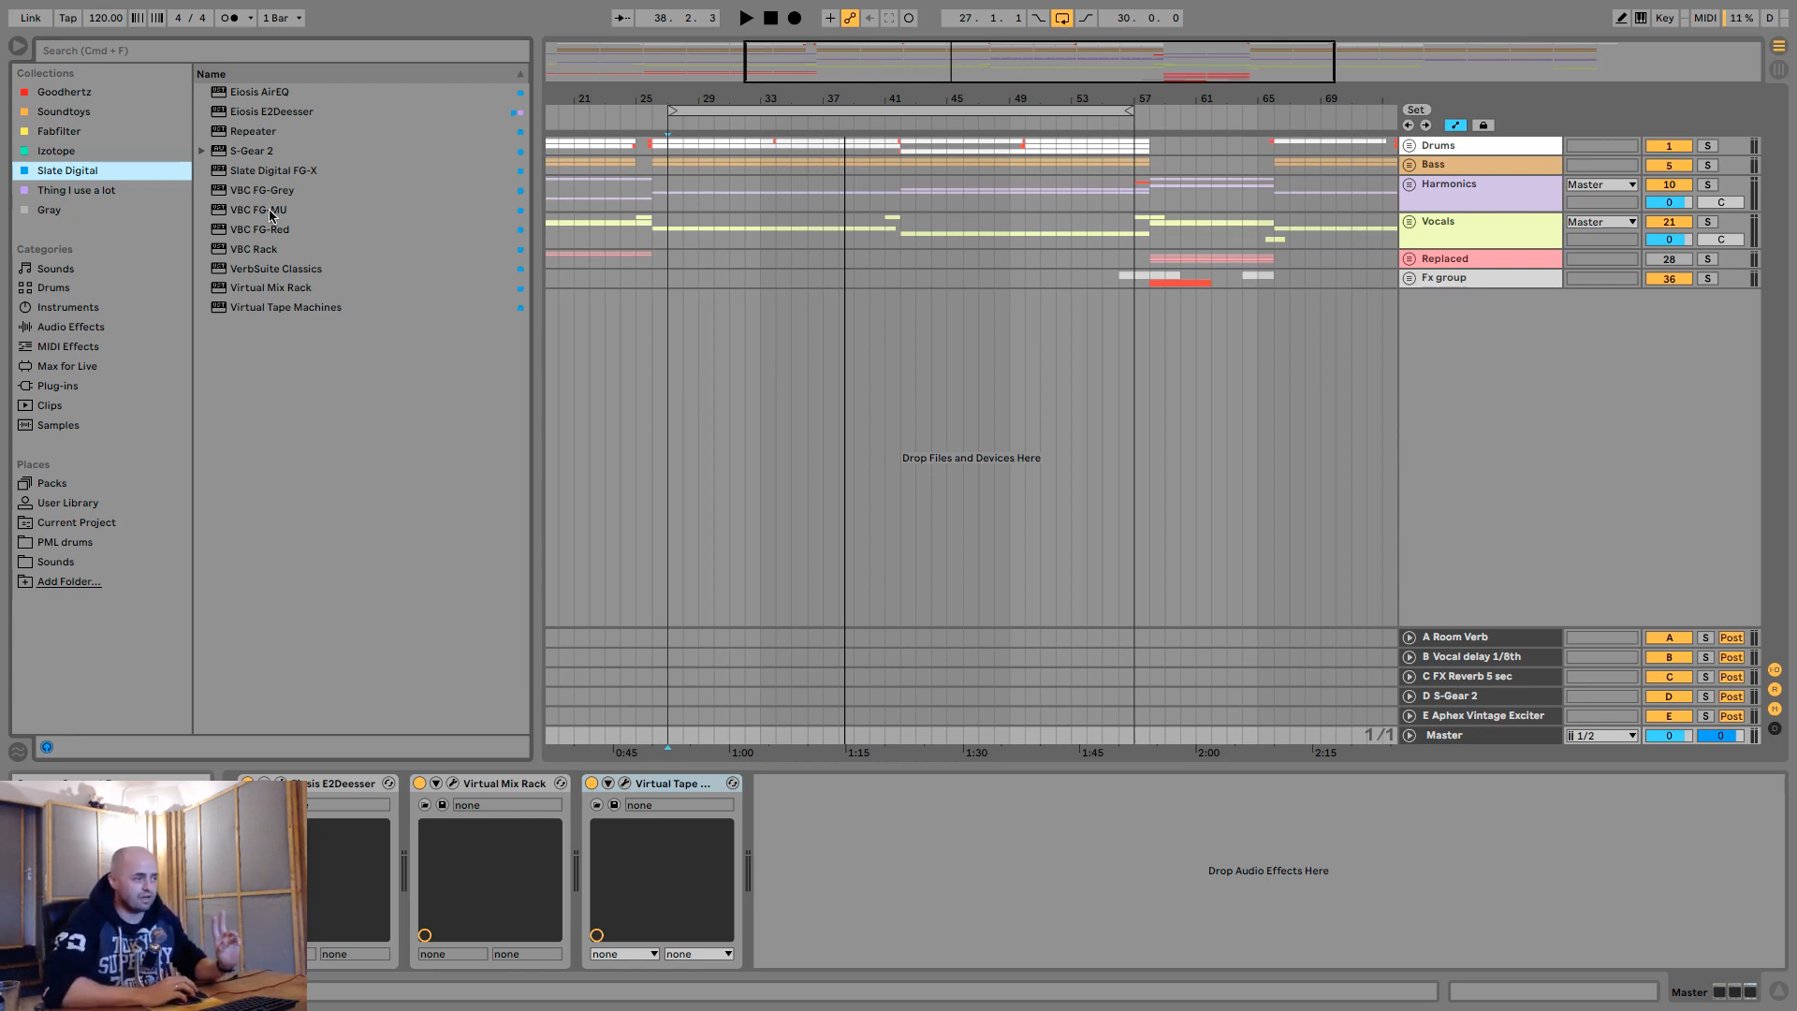
- Add the VBC FG-MU, VBC FG-Grey and VBC FG-Red compressors to the master chain, in that order, after Virtual Tape Machines
{"action": "left_click", "coordinate": [271, 215]}
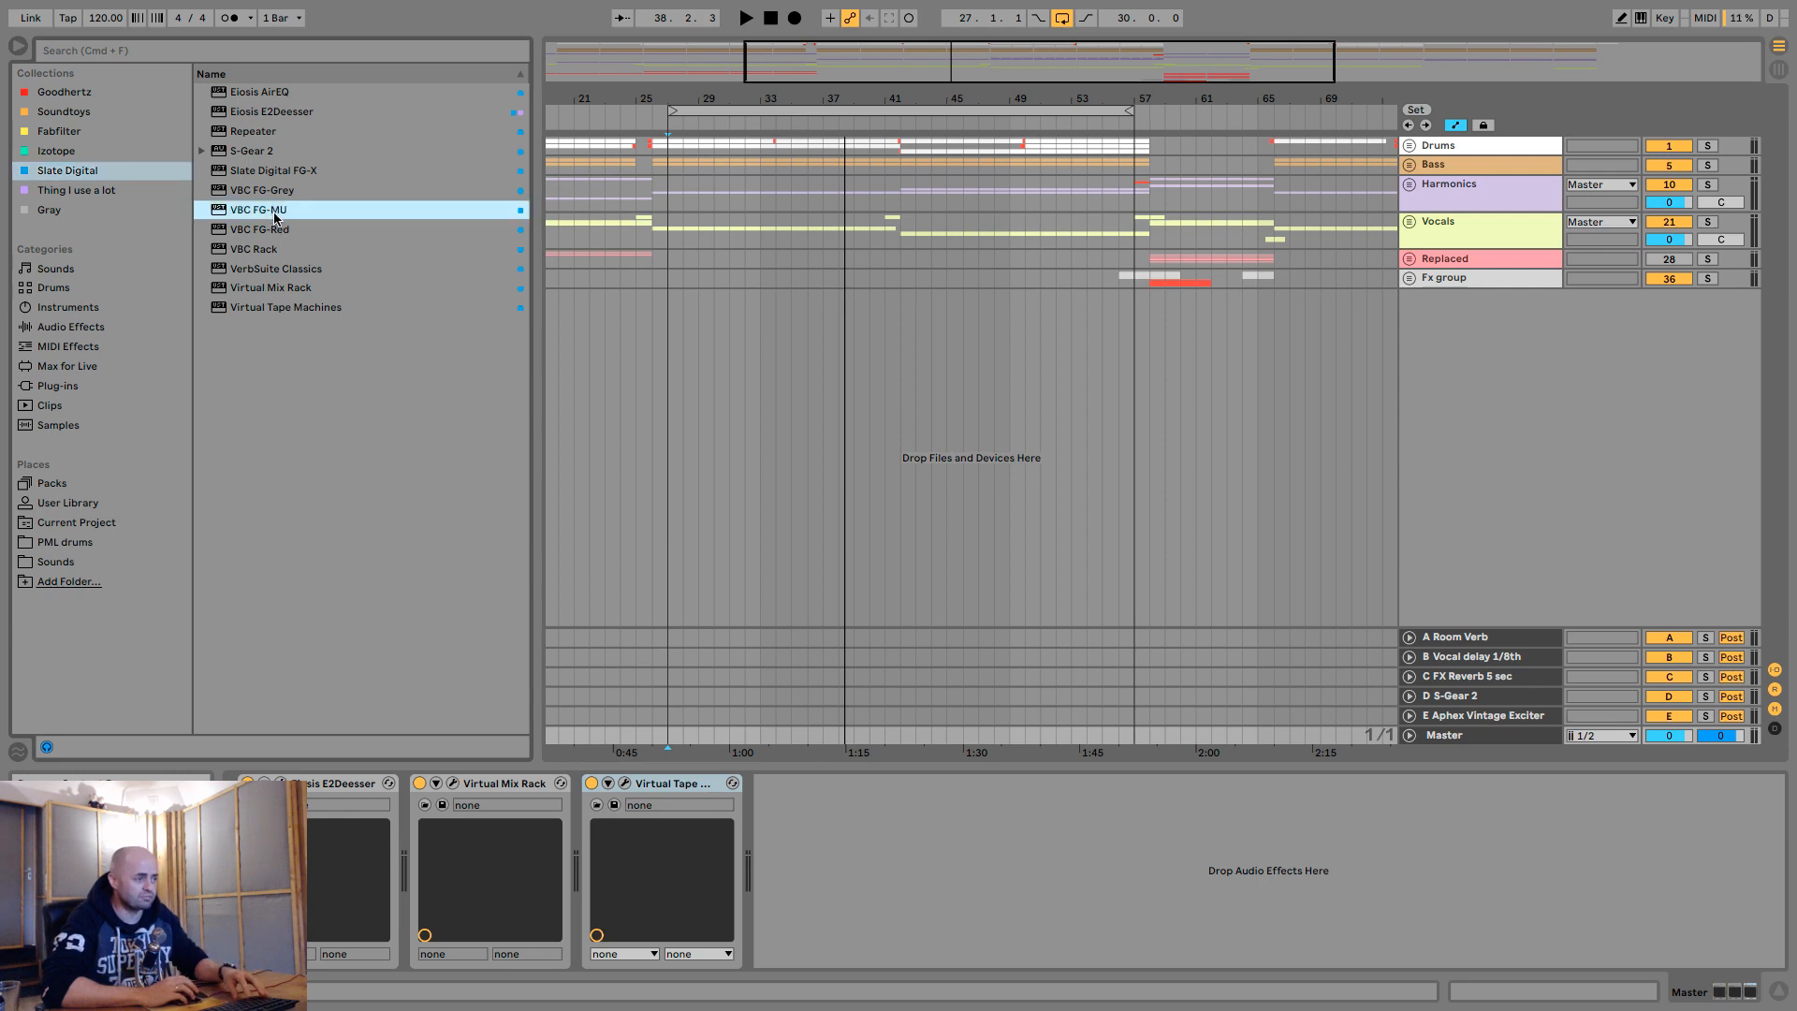
{"action": "left_click_drag", "start_coordinate": [275, 218], "coordinate": [827, 856]}
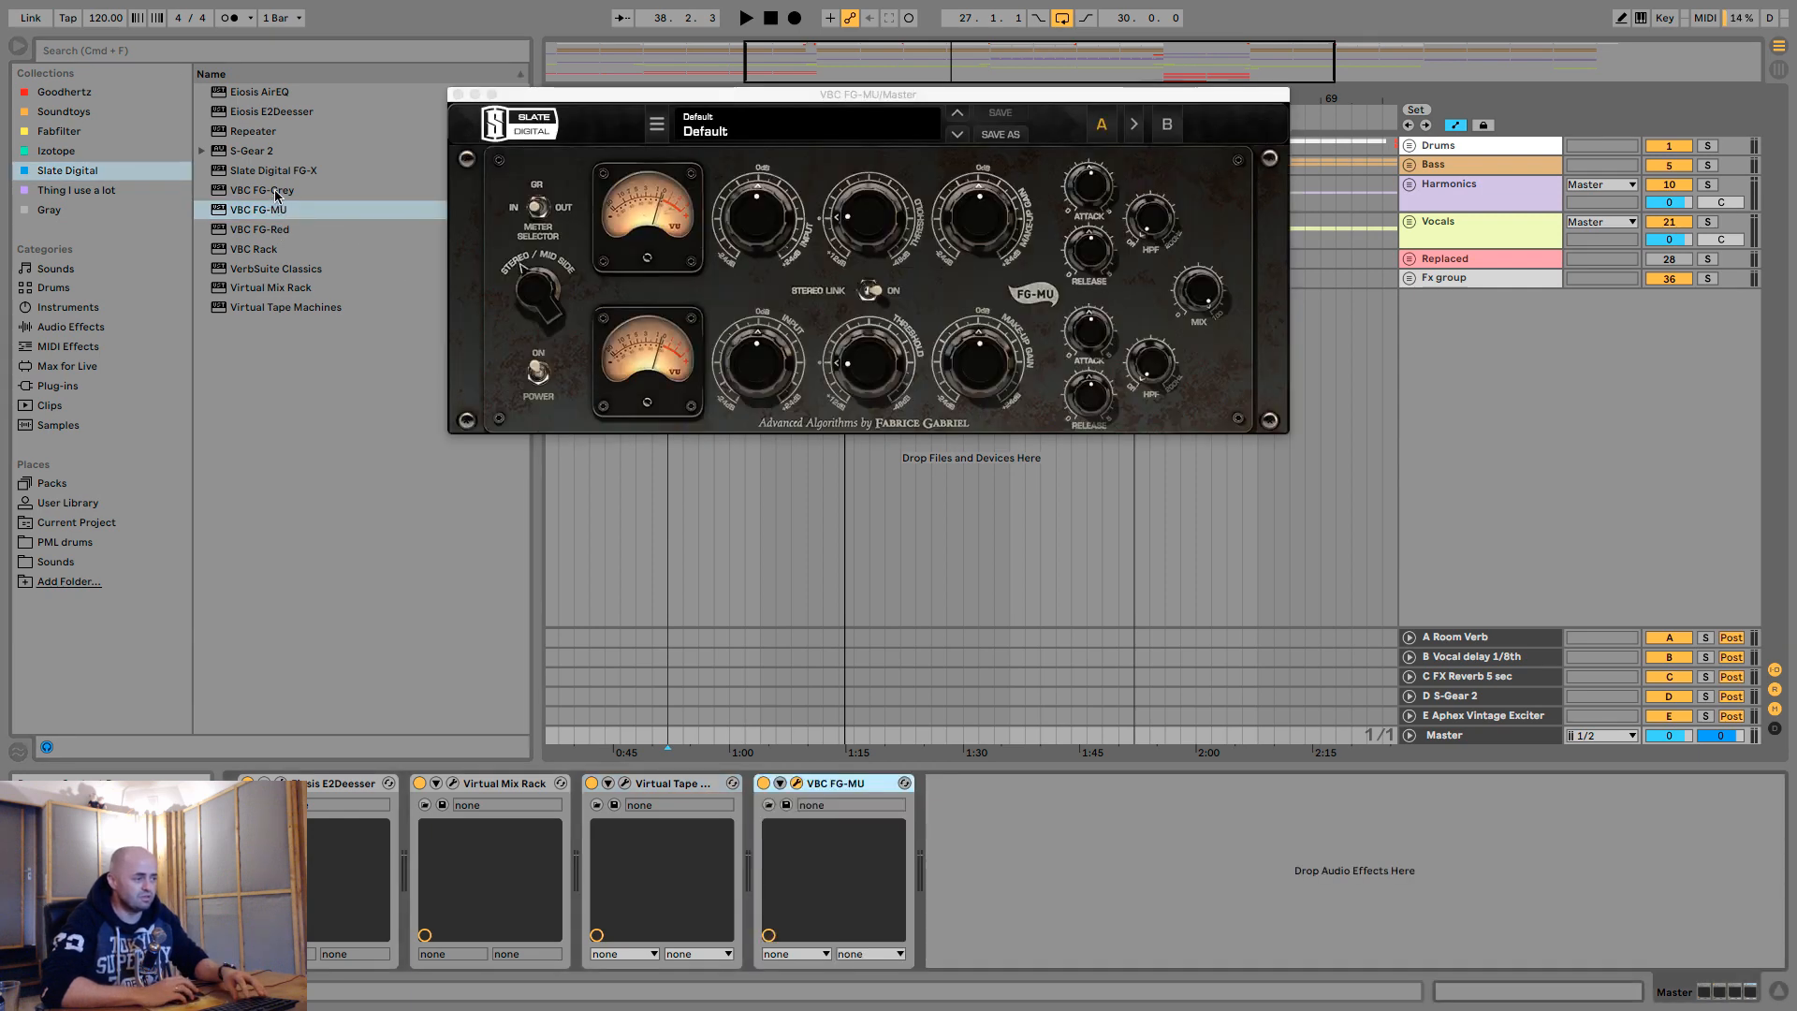
{"action": "left_click_drag", "start_coordinate": [276, 193], "coordinate": [993, 830]}
{"action": "left_click_drag", "start_coordinate": [264, 232], "coordinate": [1122, 794]}
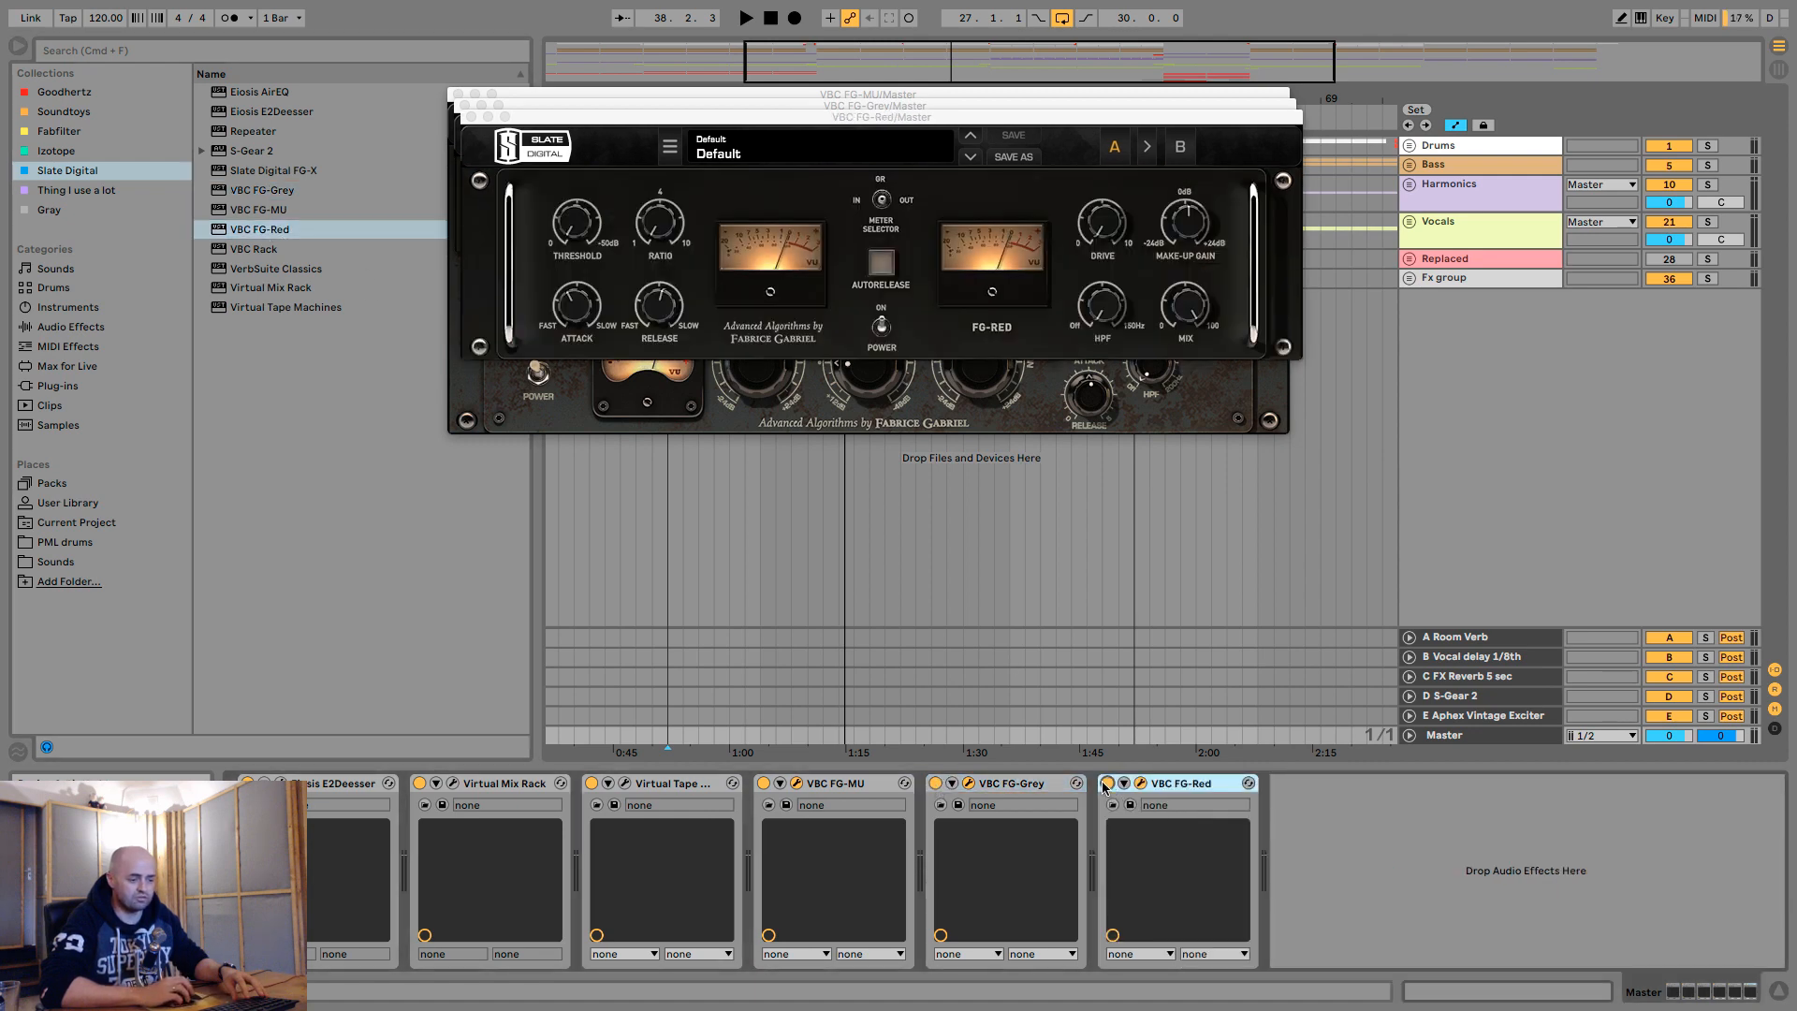
- Bypass VBC FG-Red and VBC FG-Grey on the master and close both of their plug-in windows
{"action": "left_click", "coordinate": [1107, 784]}
{"action": "left_click", "coordinate": [934, 782]}
{"action": "left_click", "coordinate": [469, 115]}
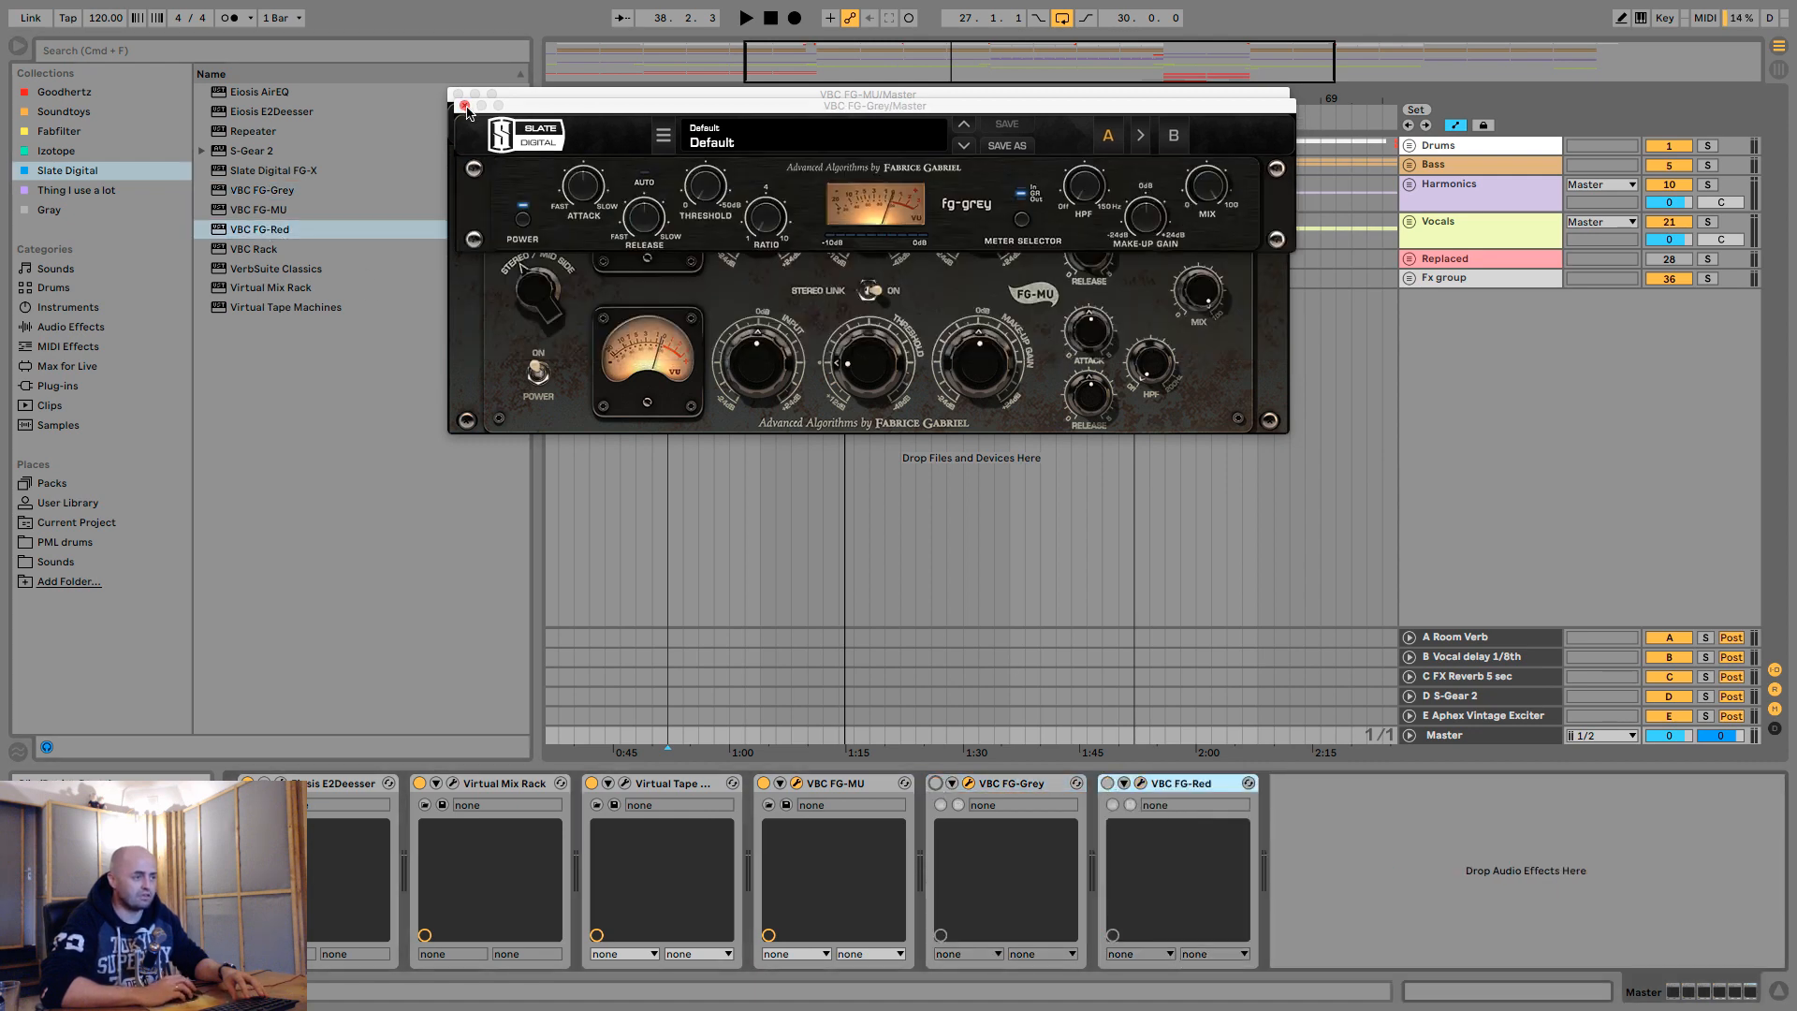
{"action": "left_click", "coordinate": [465, 106]}
- Map computer key 5 to the on/off switch of VBC FG-MU and close its plug-in window
{"action": "left_click", "coordinate": [845, 791]}
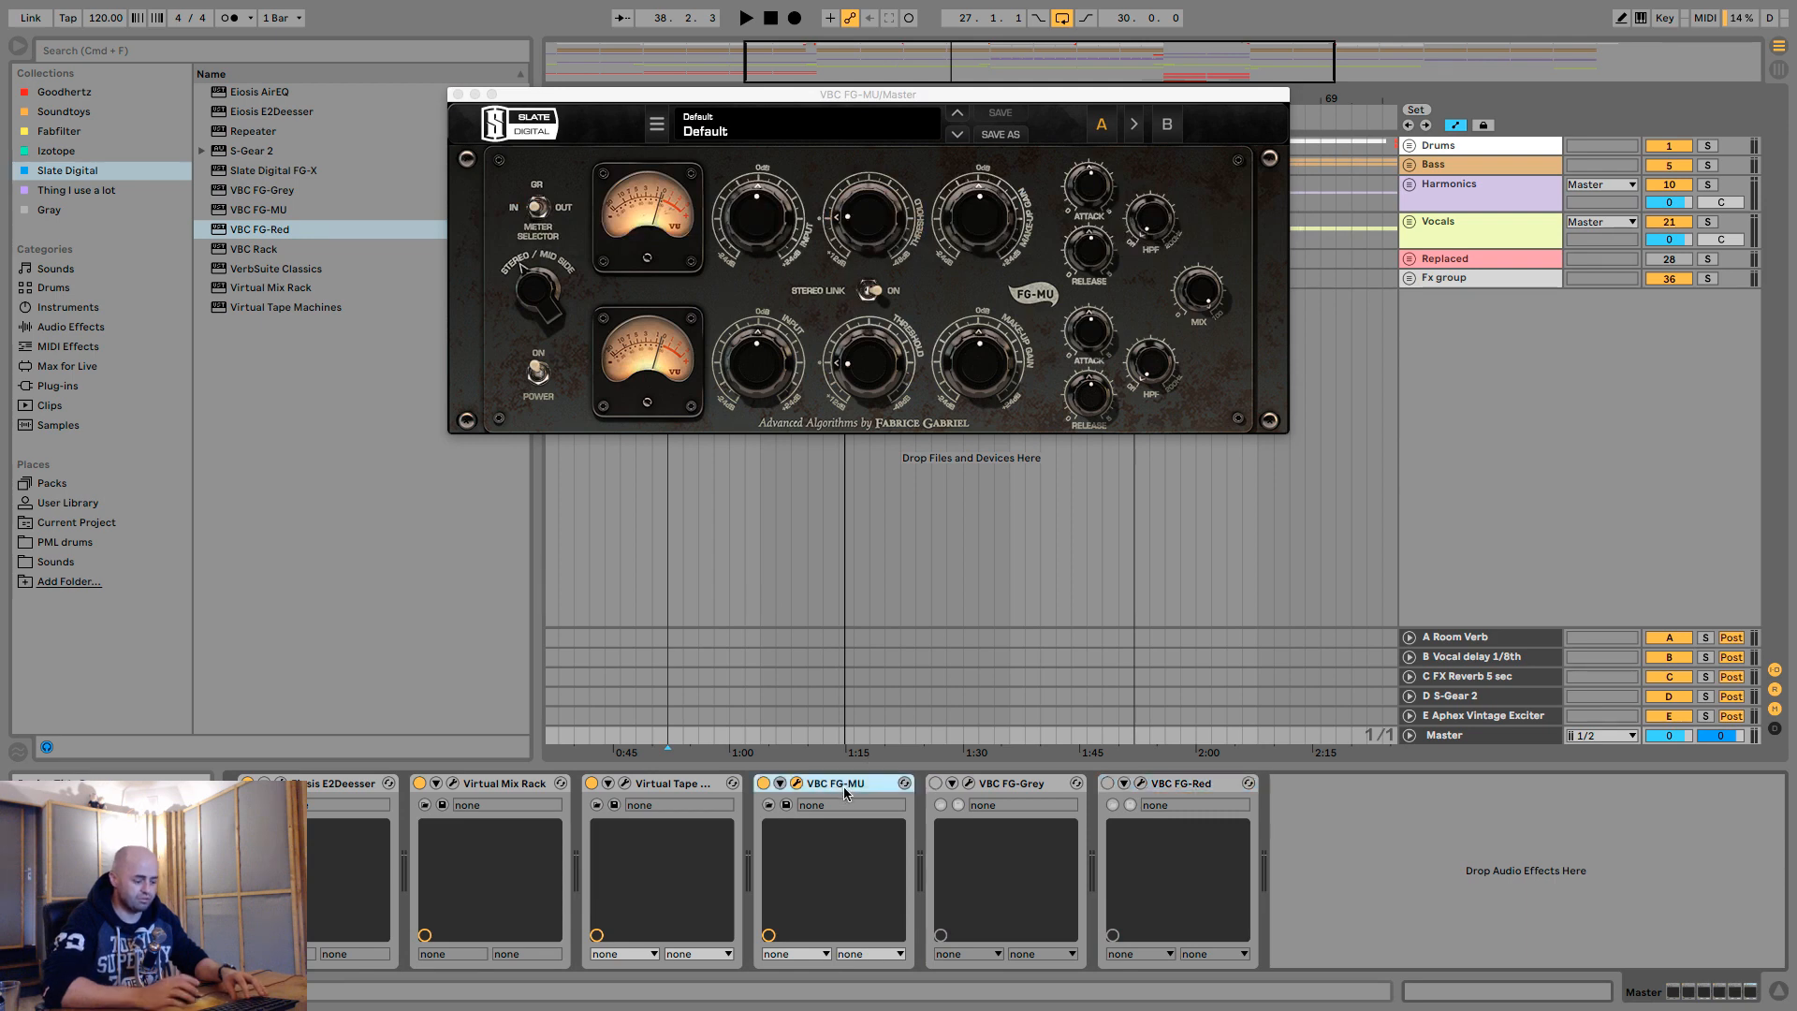
{"action": "key", "text": "super+k"}
{"action": "left_click", "coordinate": [760, 784]}
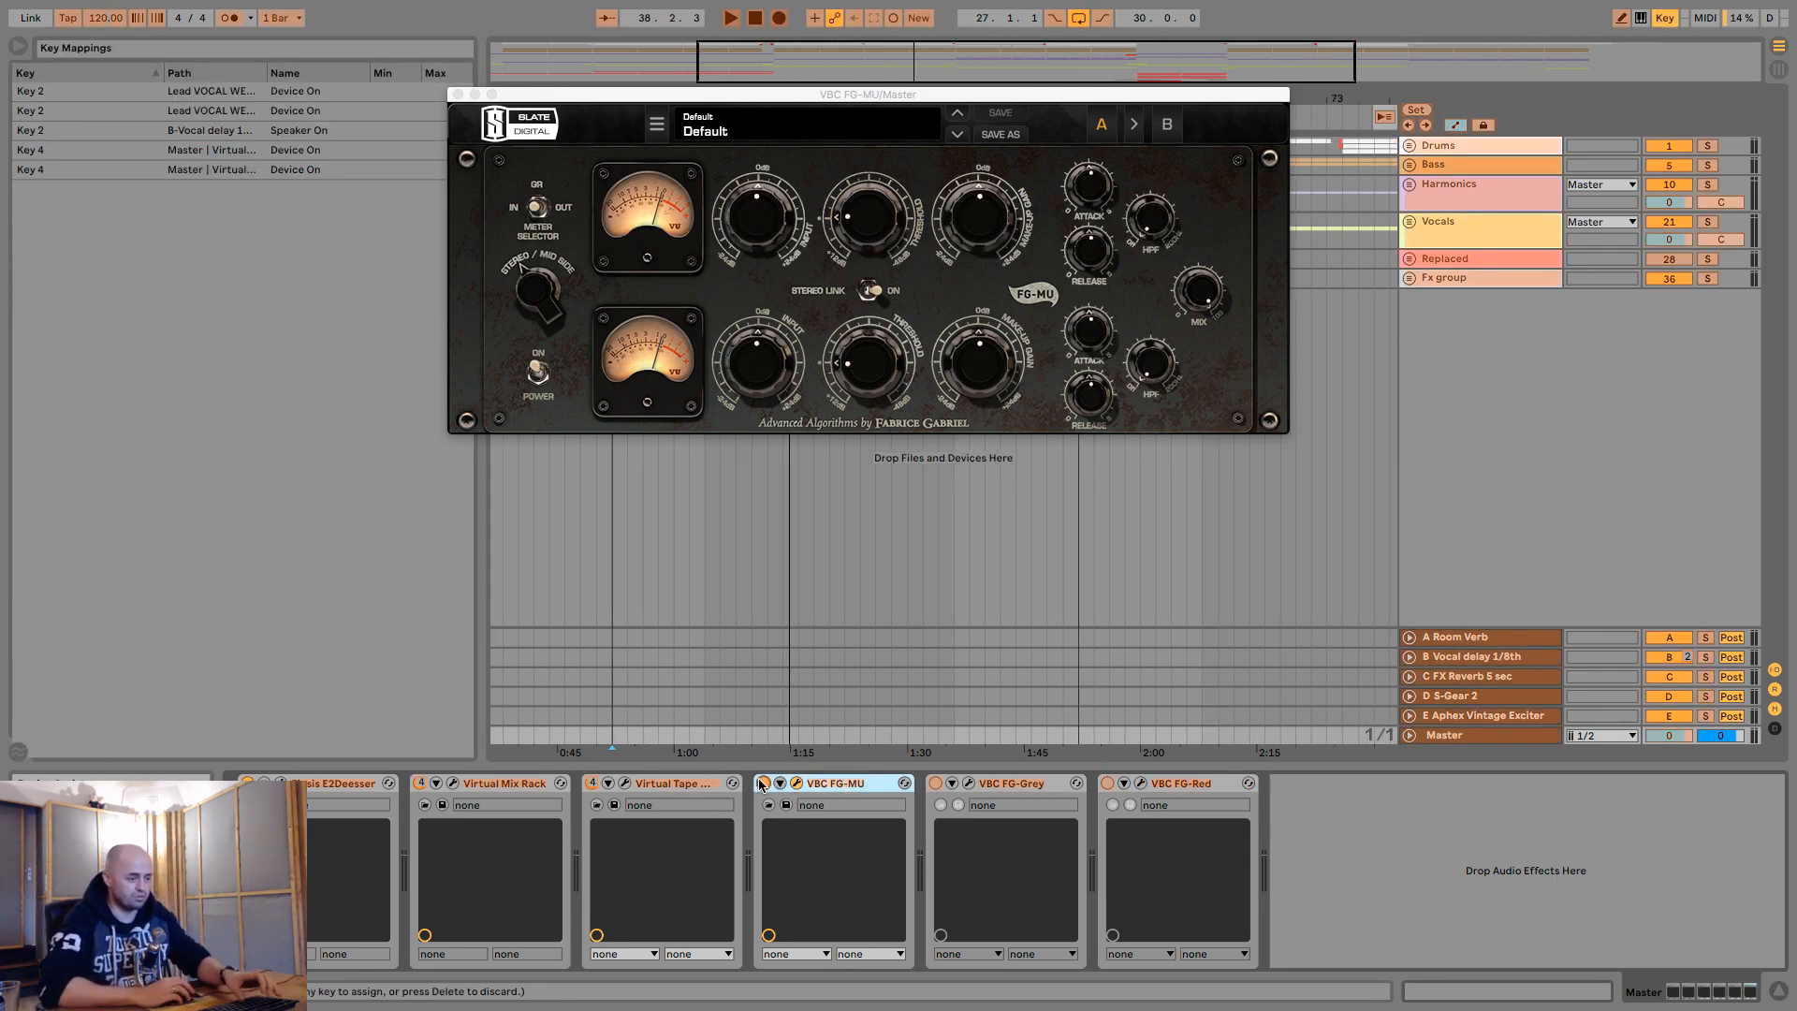
{"action": "key", "text": "5"}
{"action": "key", "text": "super+k"}
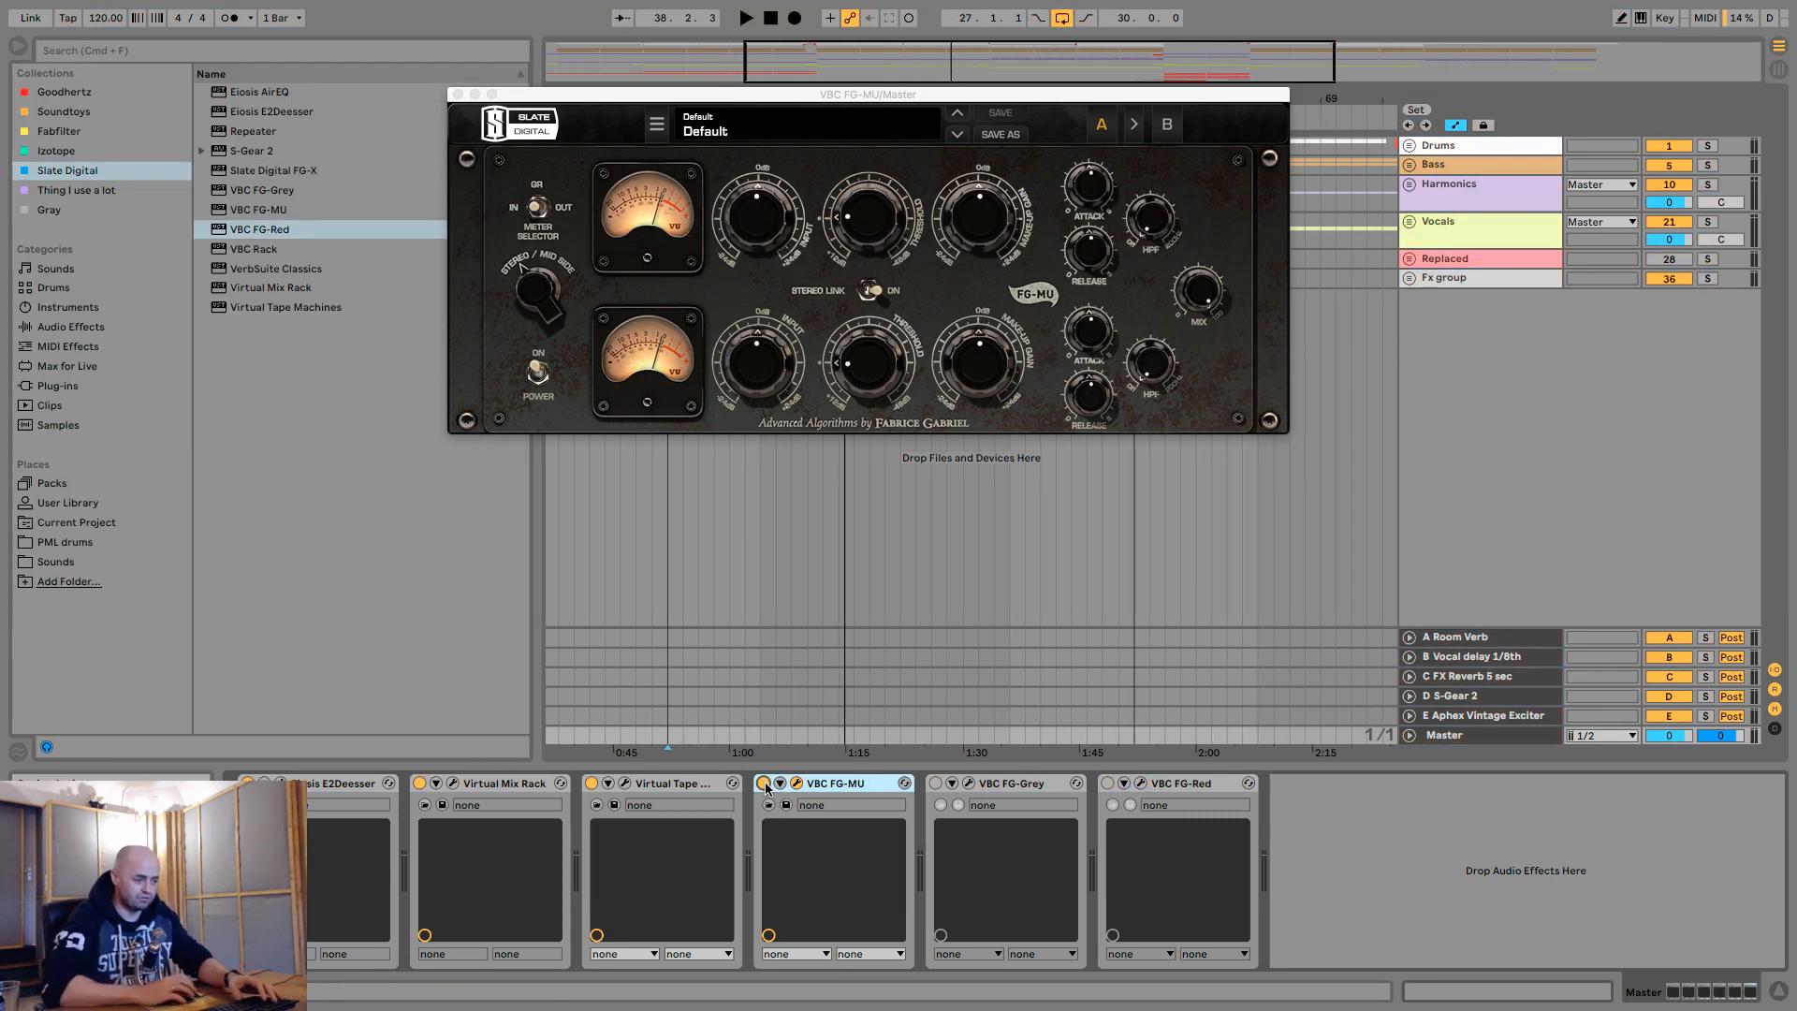
{"action": "left_click", "coordinate": [458, 94]}
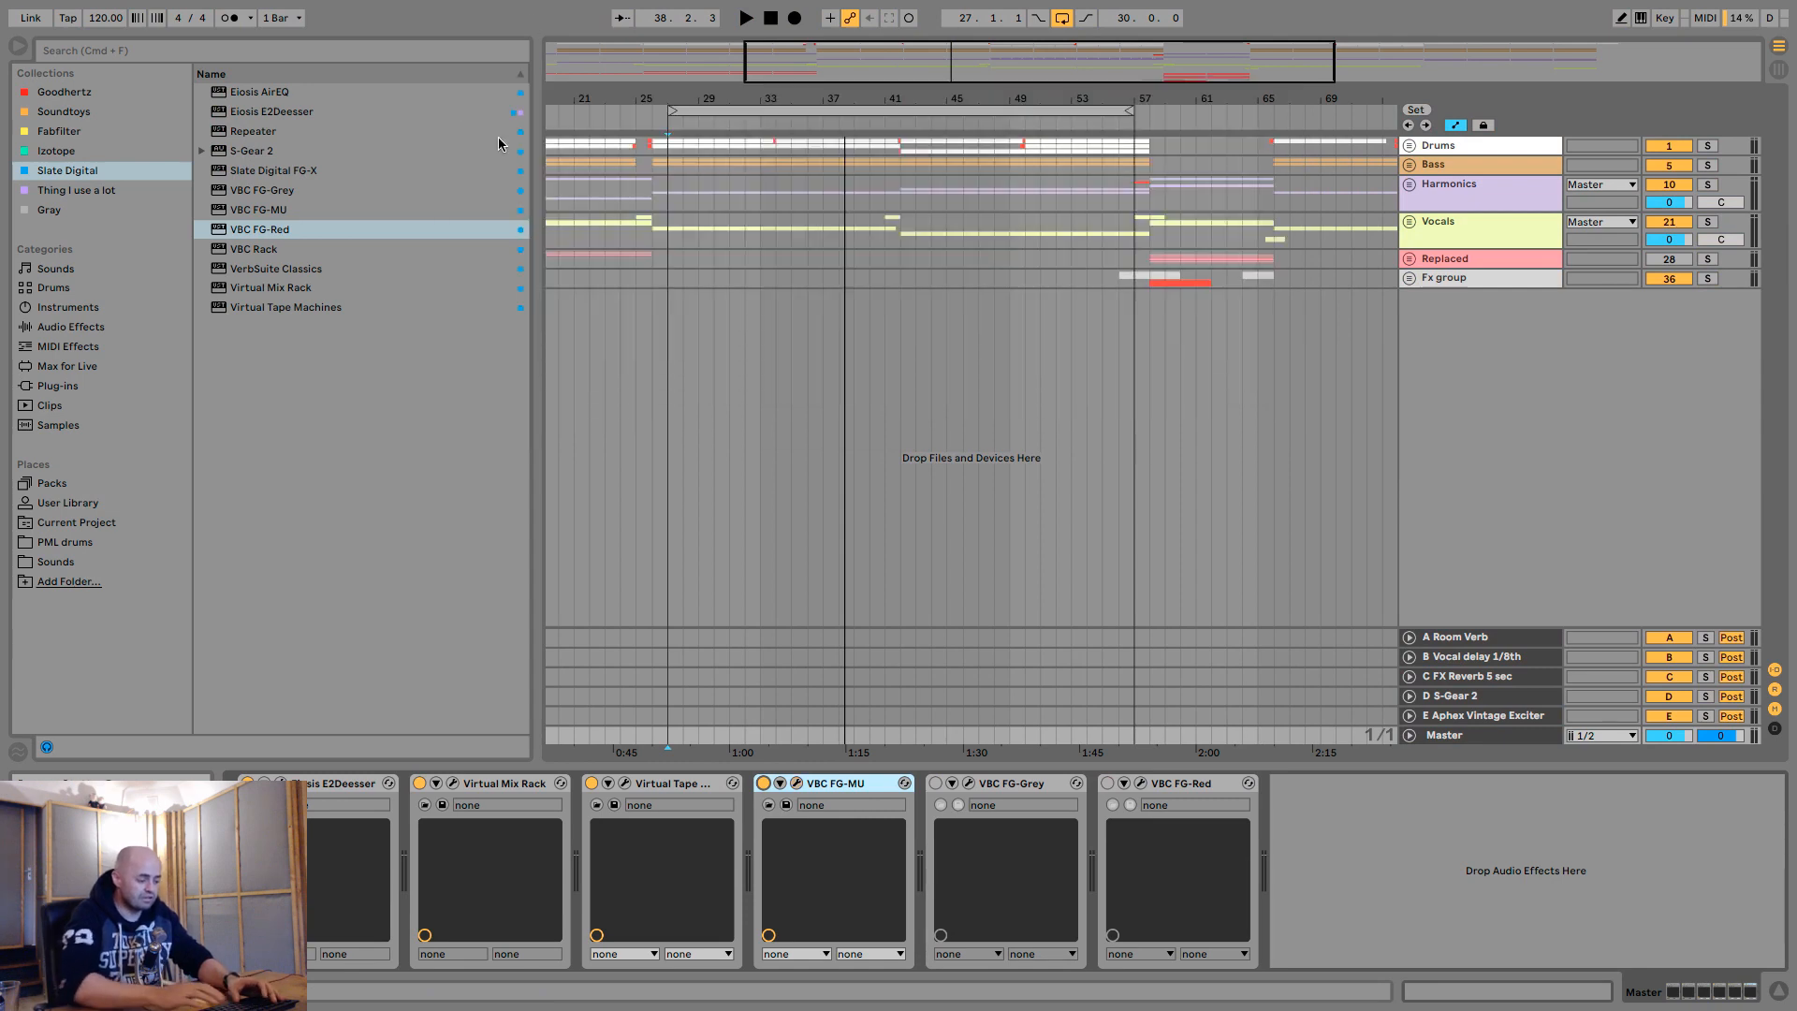
- Play the loop from bar 27 and compare the mix with VBC FG-MU alternately bypassed and active
{"action": "key", "text": "5"}
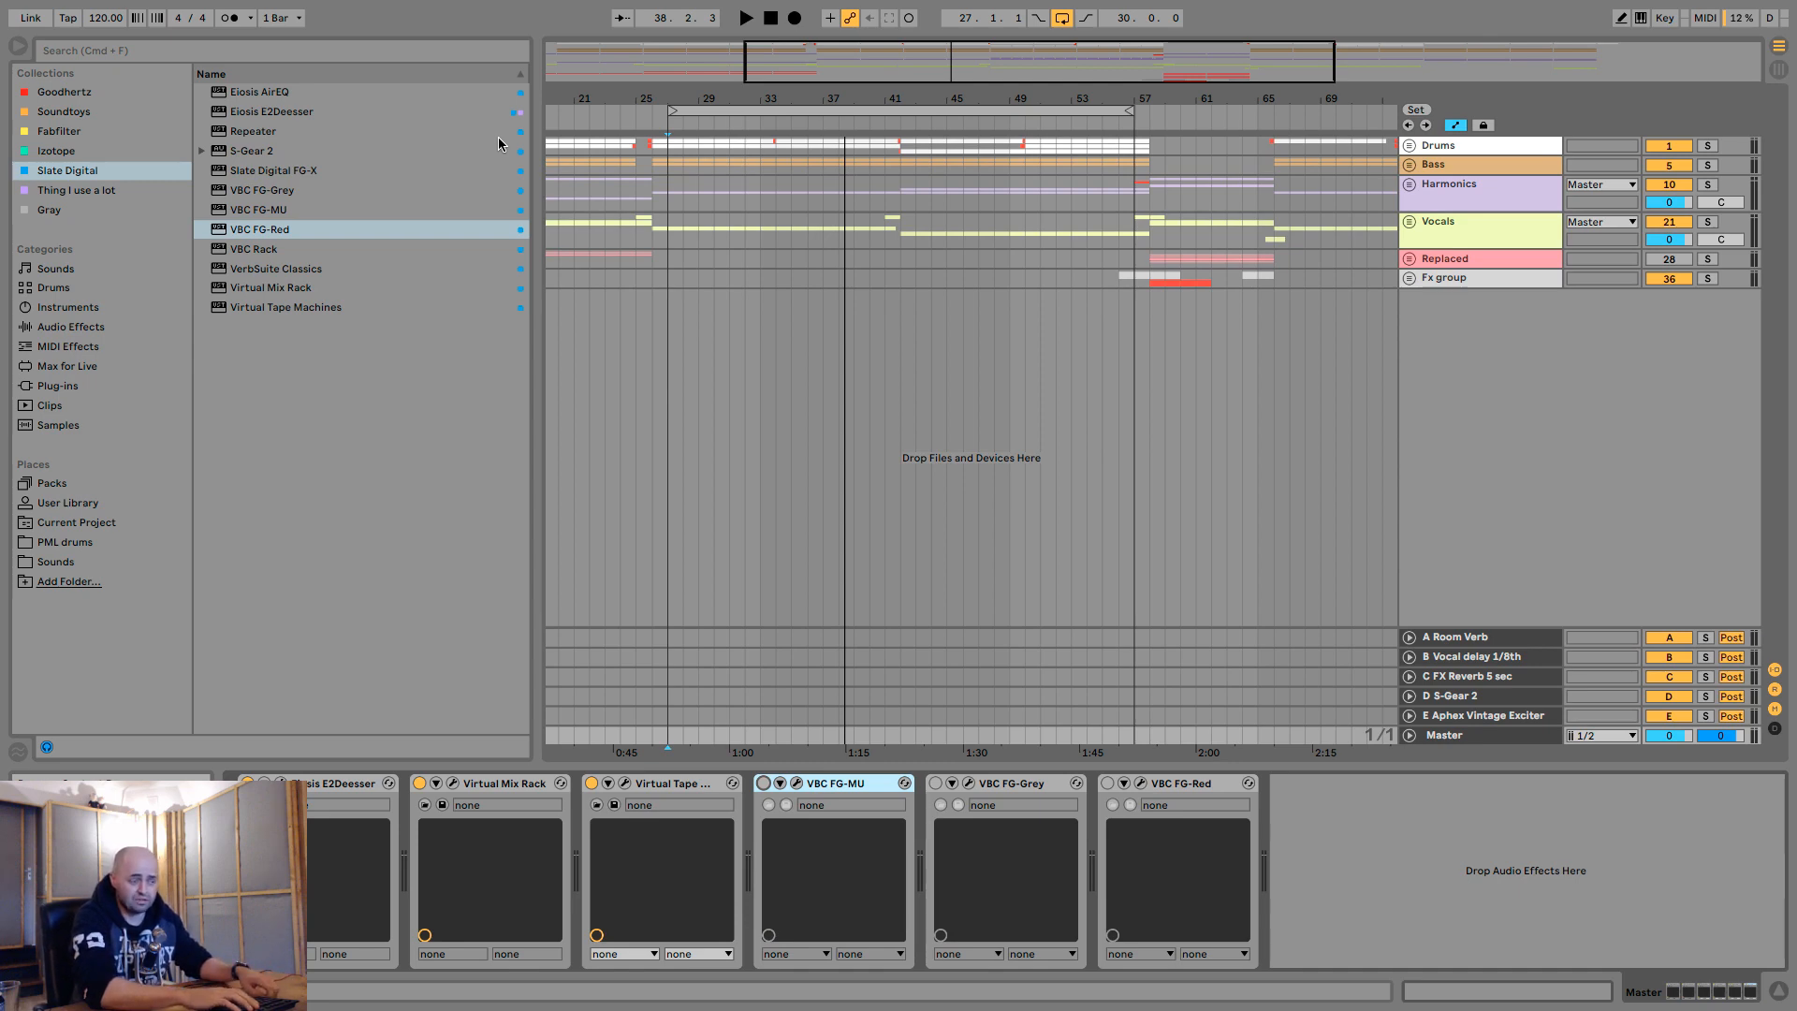
{"action": "key", "text": "space"}
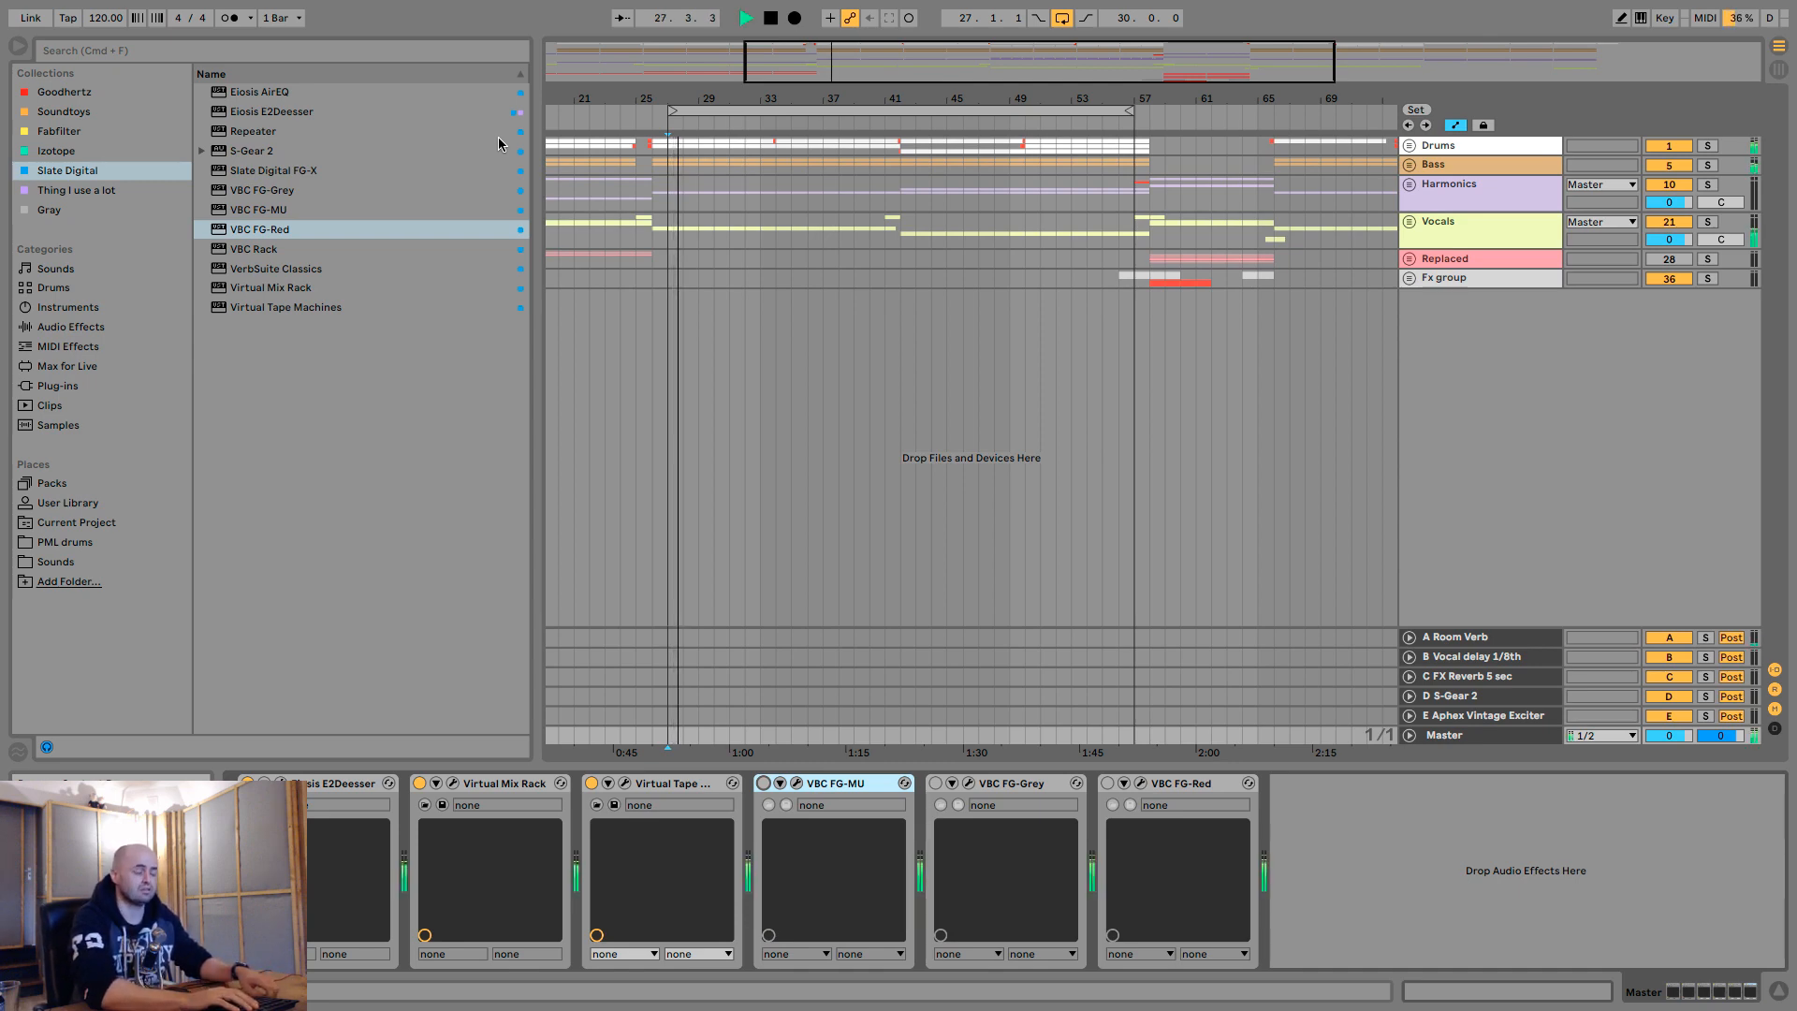
{"action": "key", "text": "0"}
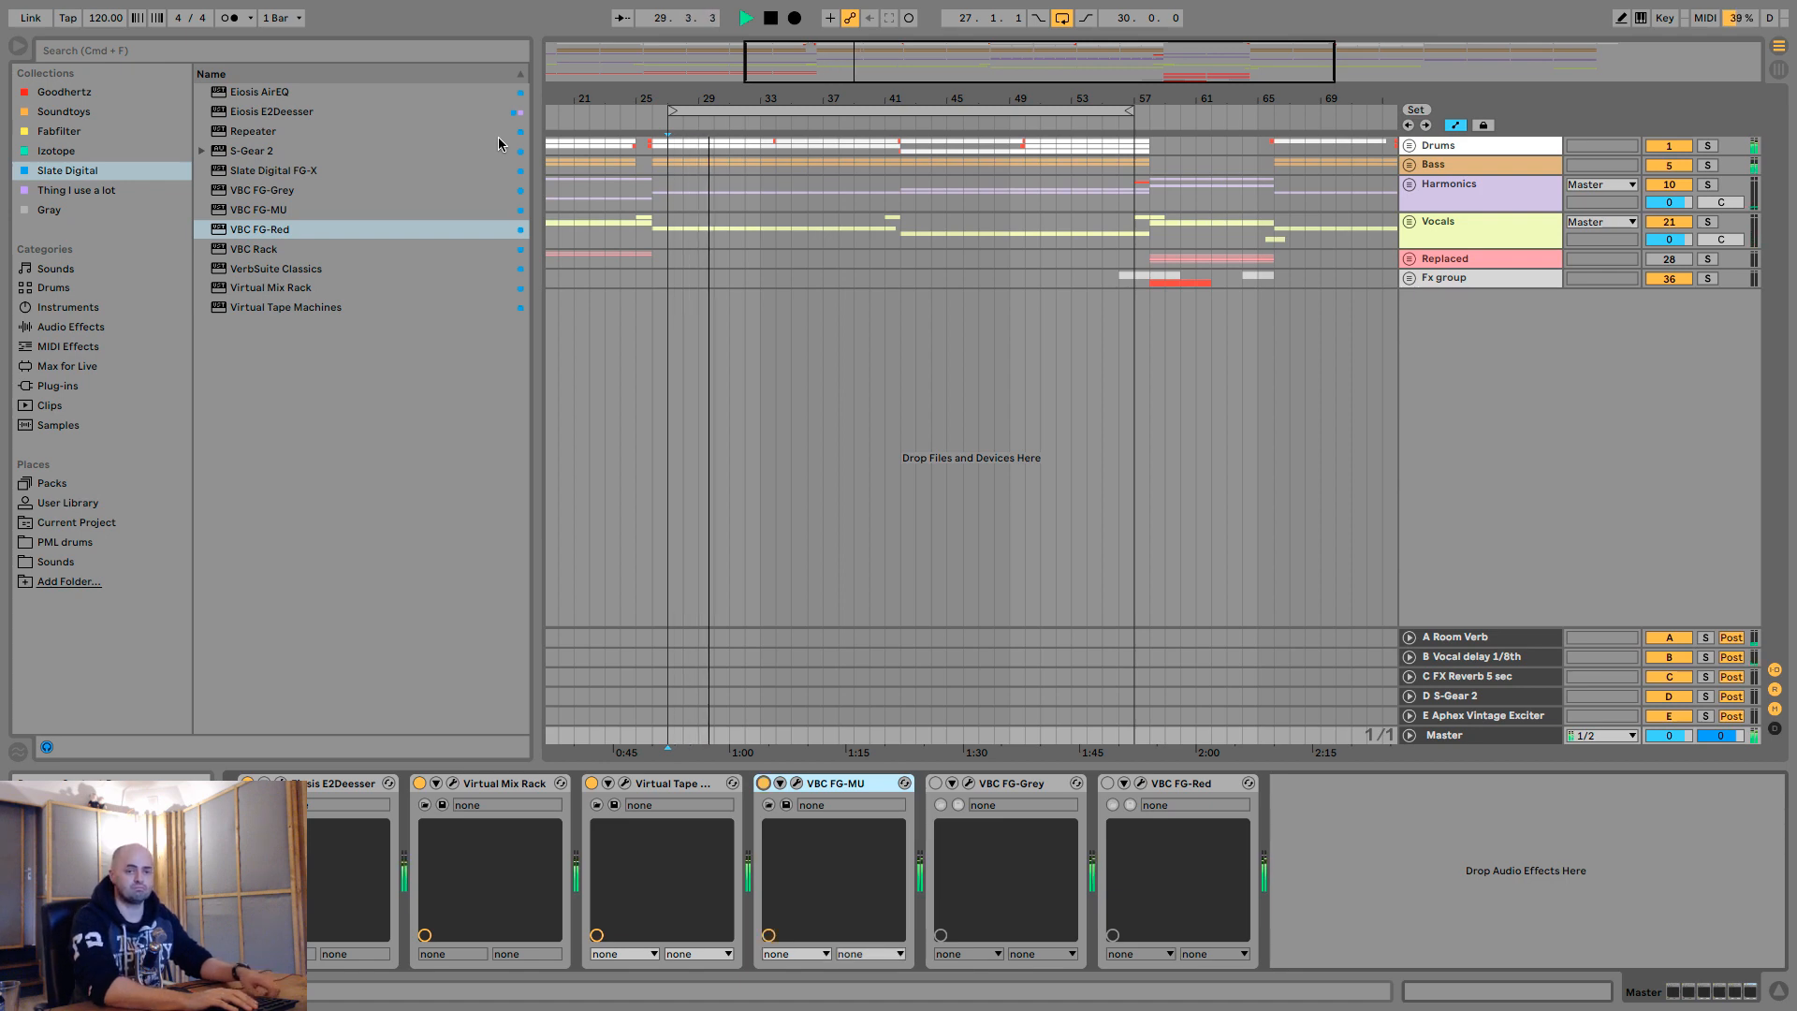
{"action": "key", "text": "0"}
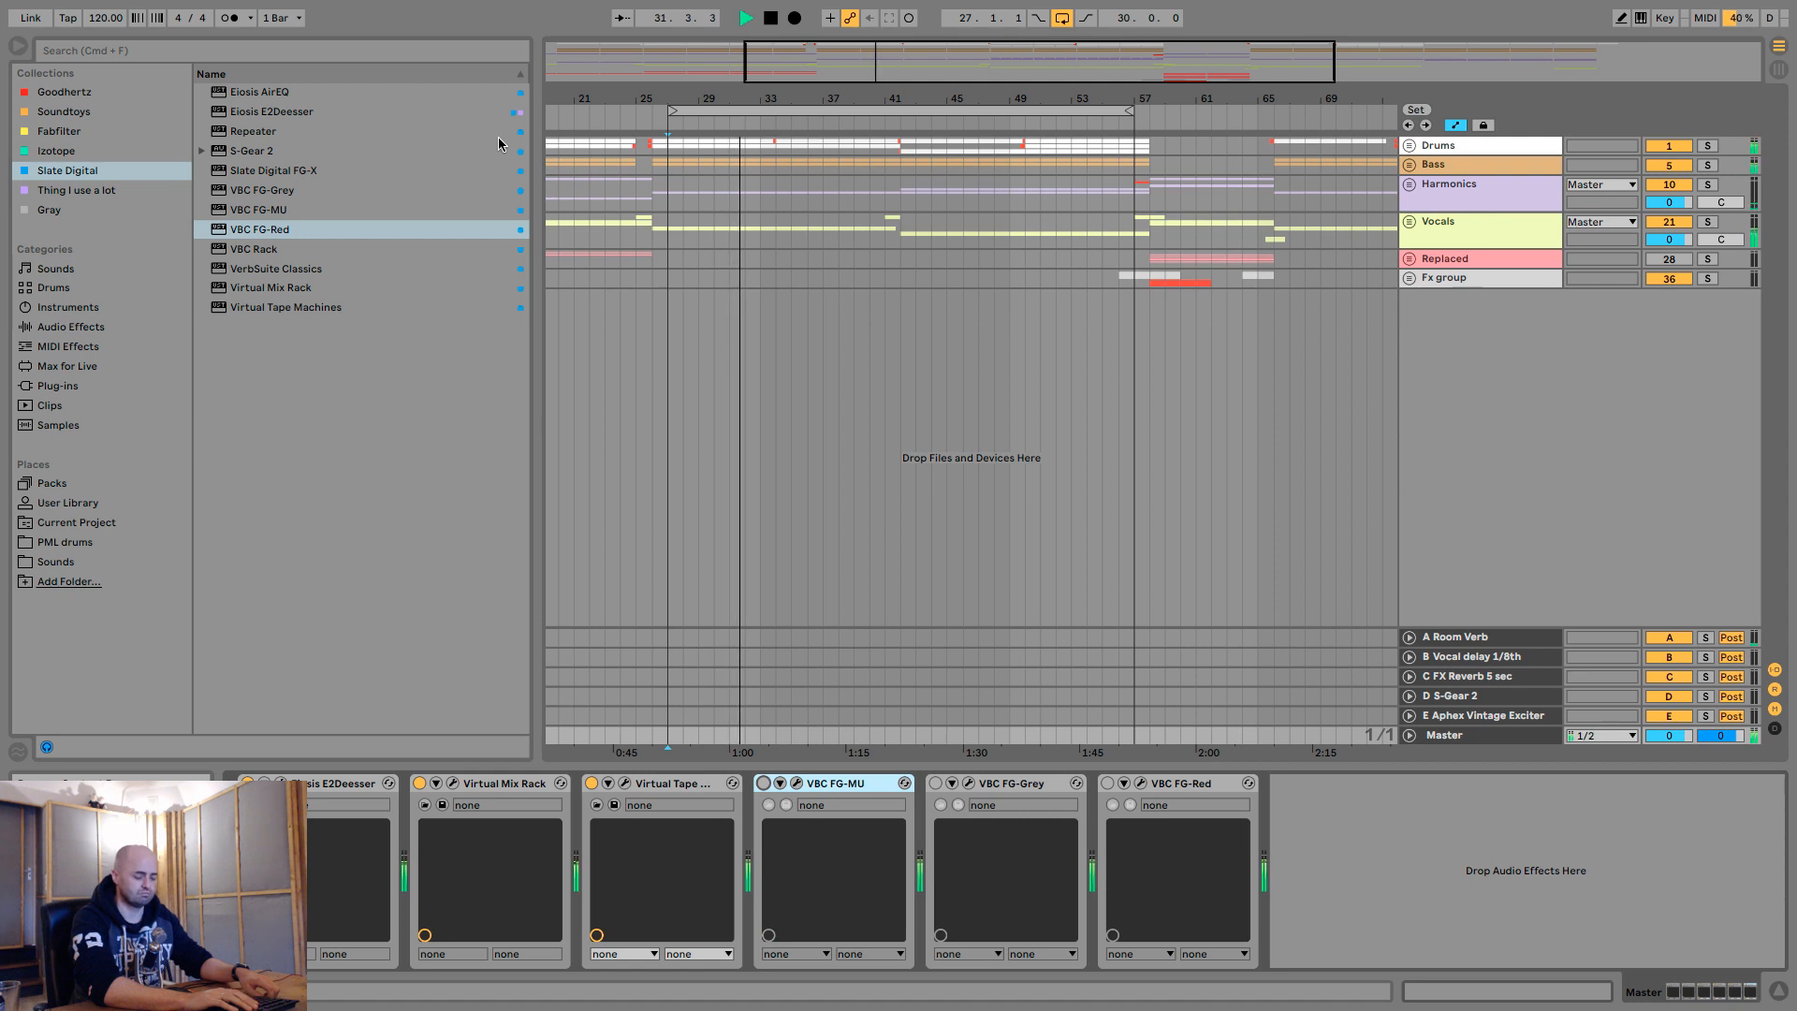
{"action": "key", "text": "0"}
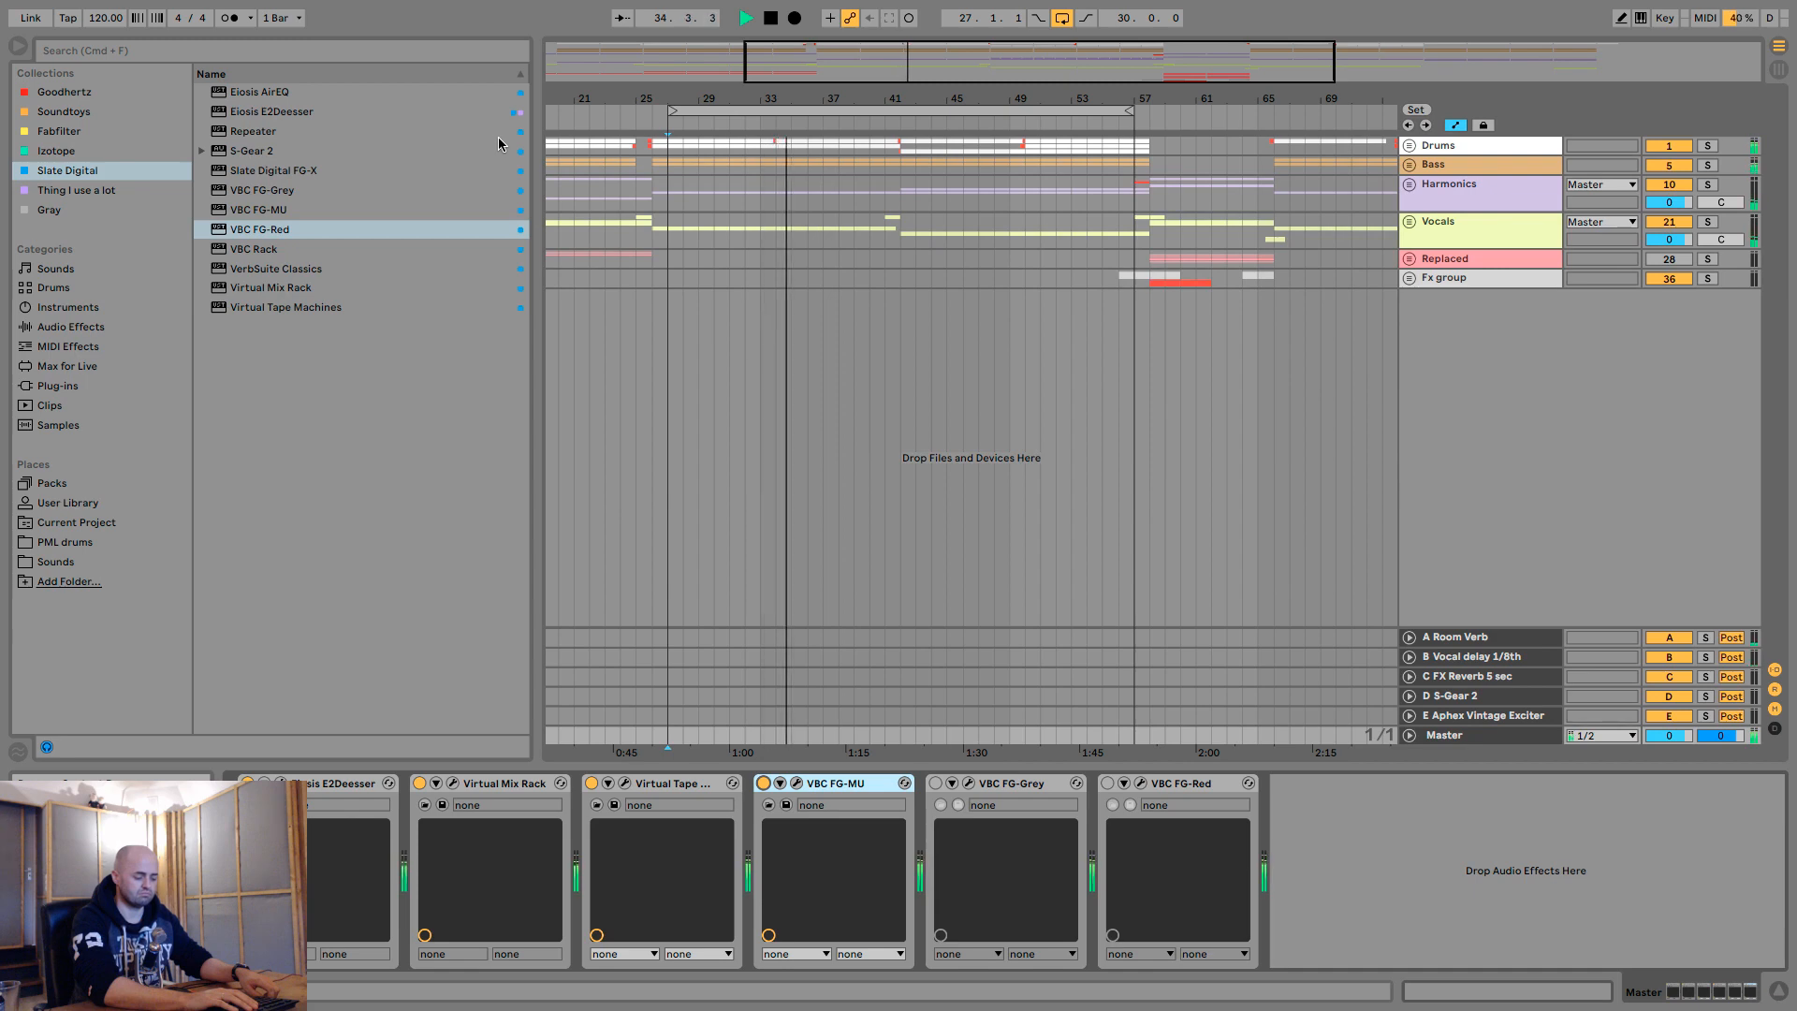
{"action": "key", "text": "0"}
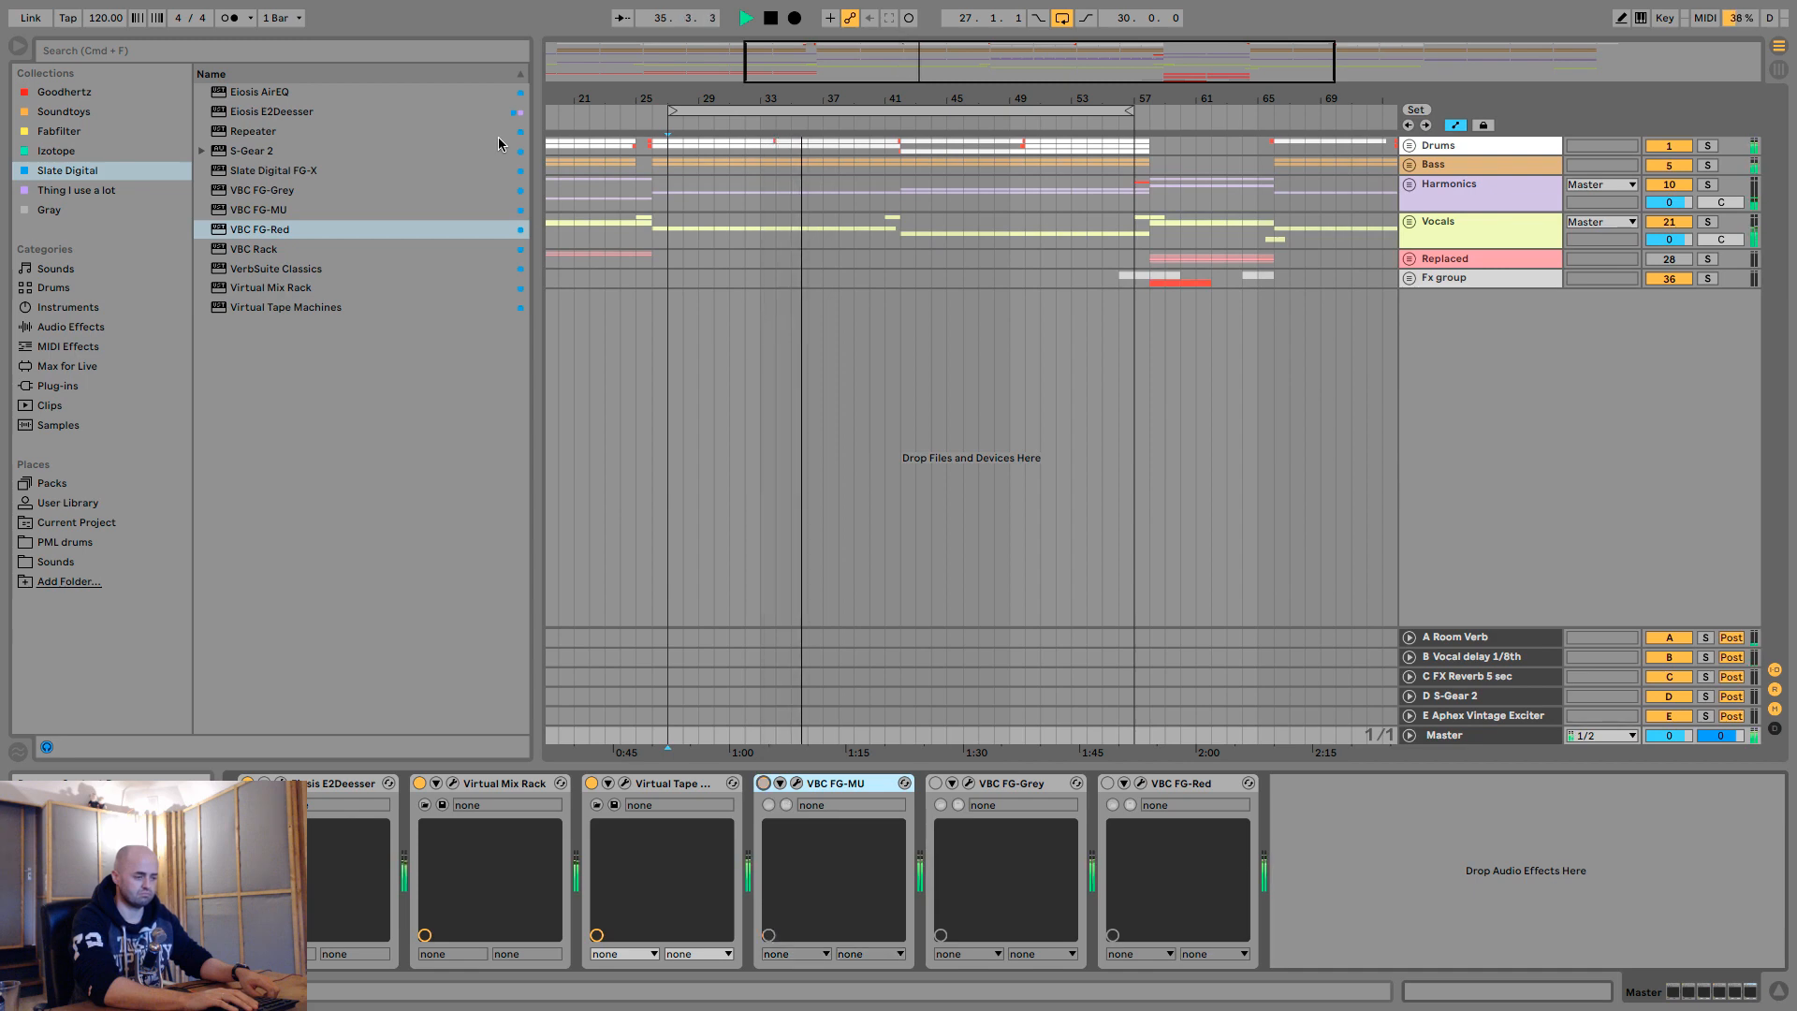
{"action": "key", "text": "0"}
{"action": "key", "text": "space"}
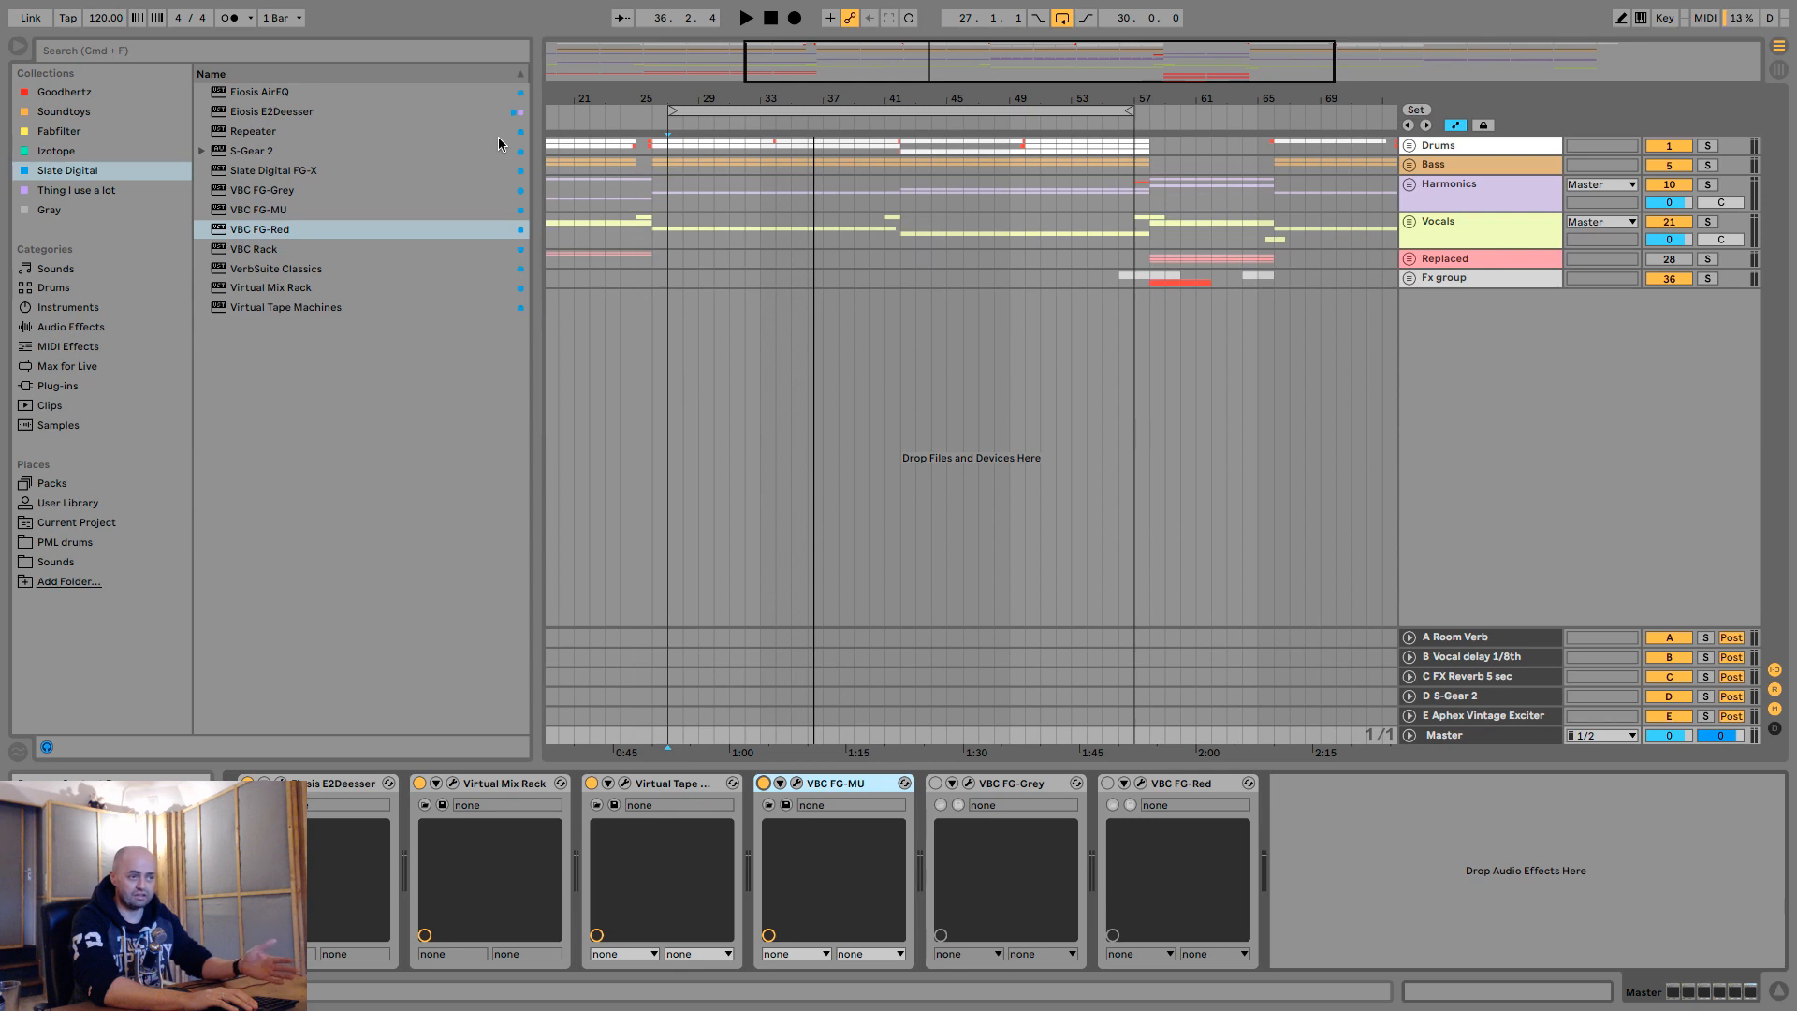
- Replay the loop from its start, switching VBC FG-MU off and on for another comparison, and leave it bypassed
{"action": "key", "text": "0"}
{"action": "key", "text": "space"}
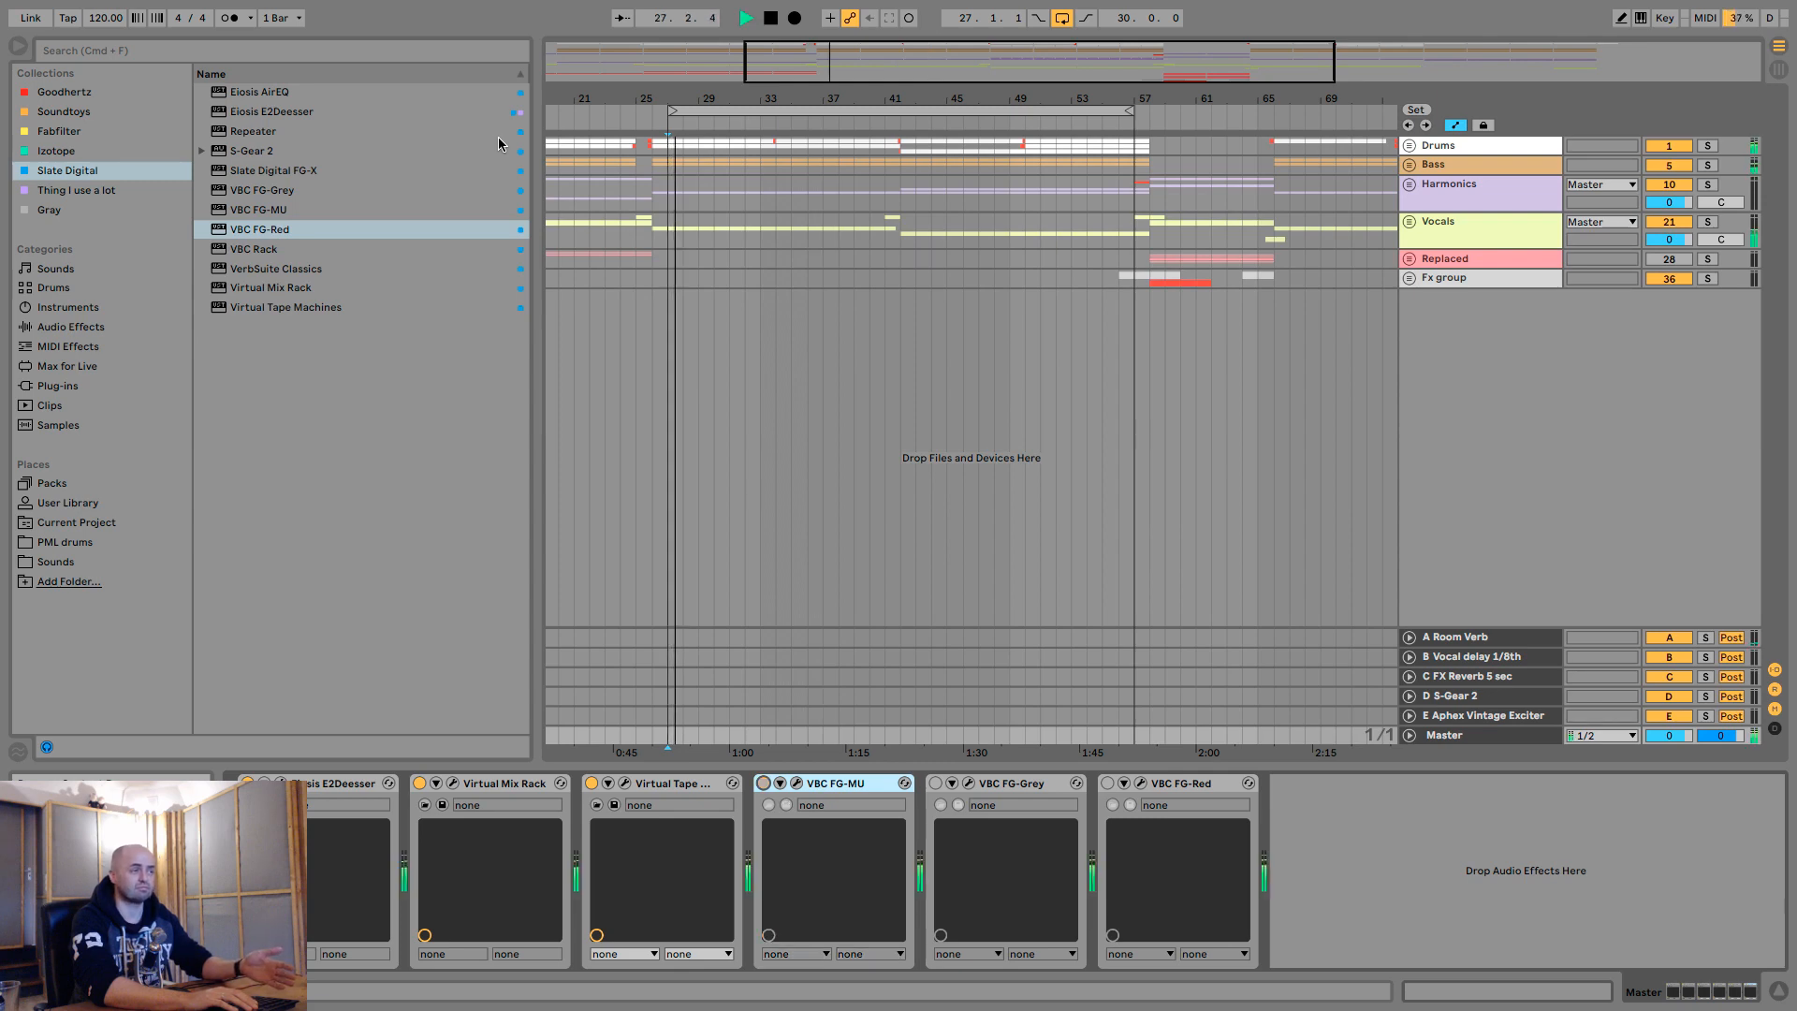
{"action": "key", "text": "0"}
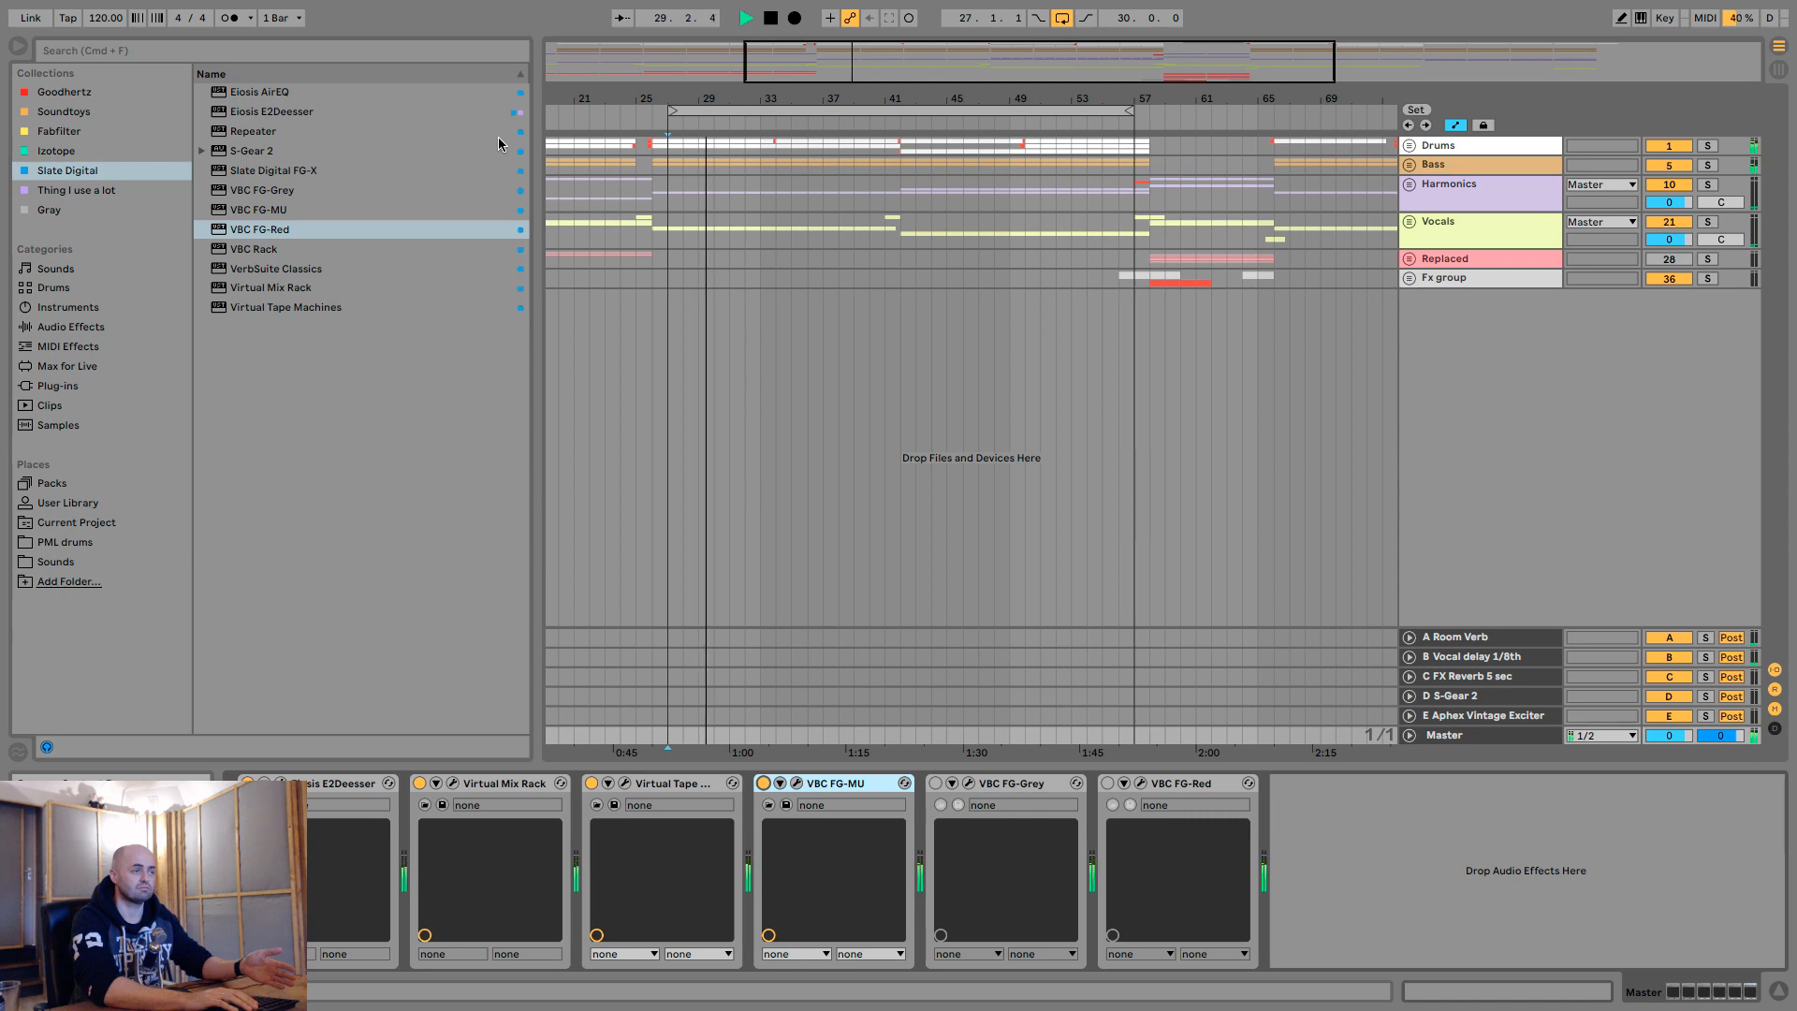
{"action": "key", "text": "0"}
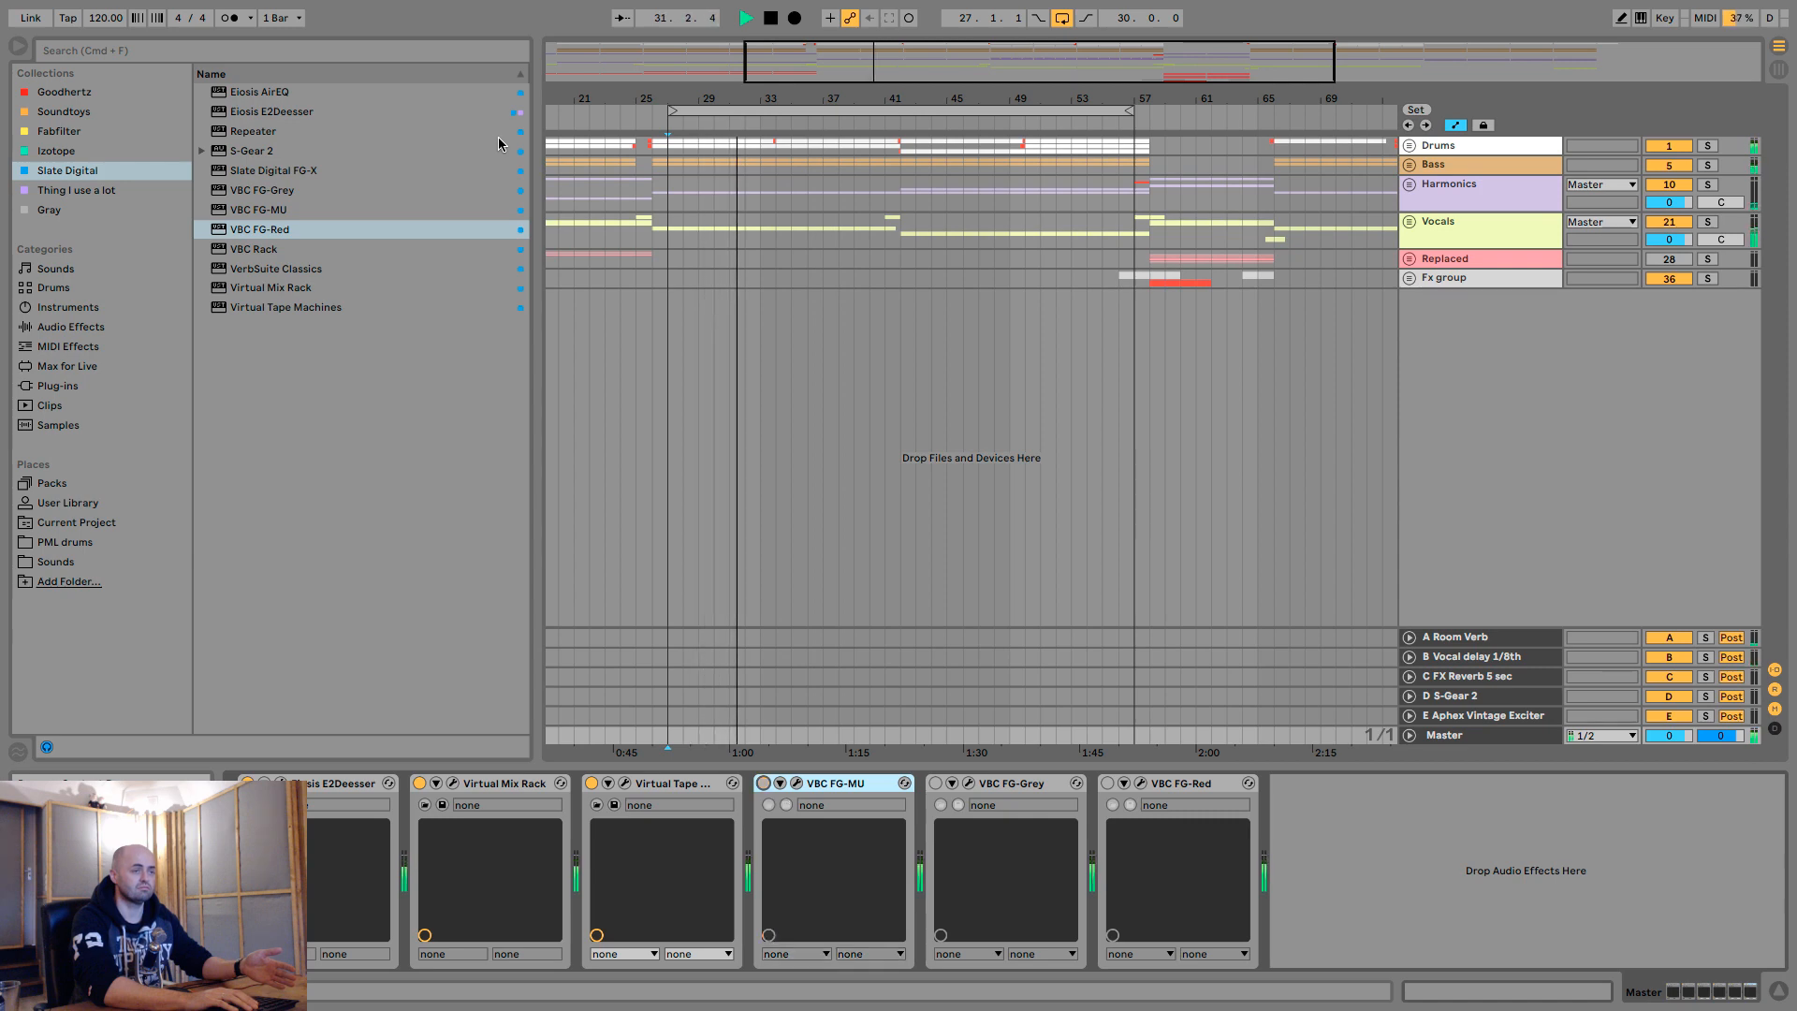
{"action": "key", "text": "0"}
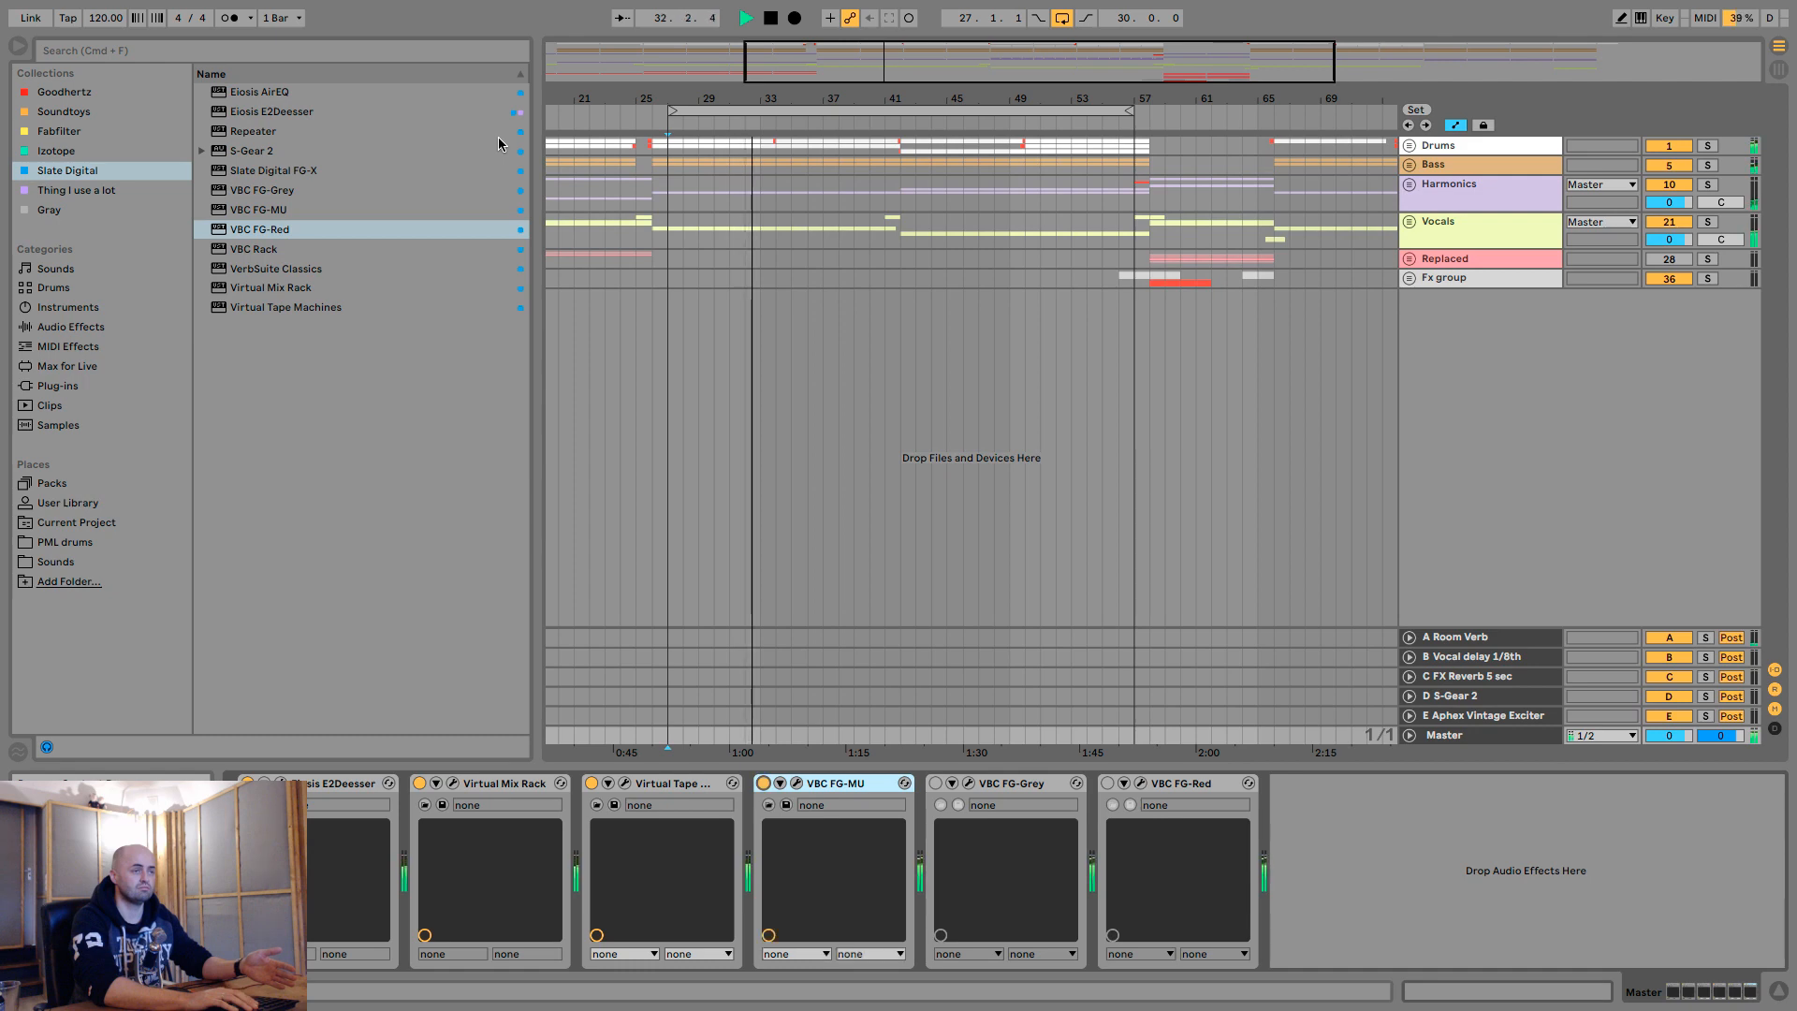
{"action": "key", "text": "space"}
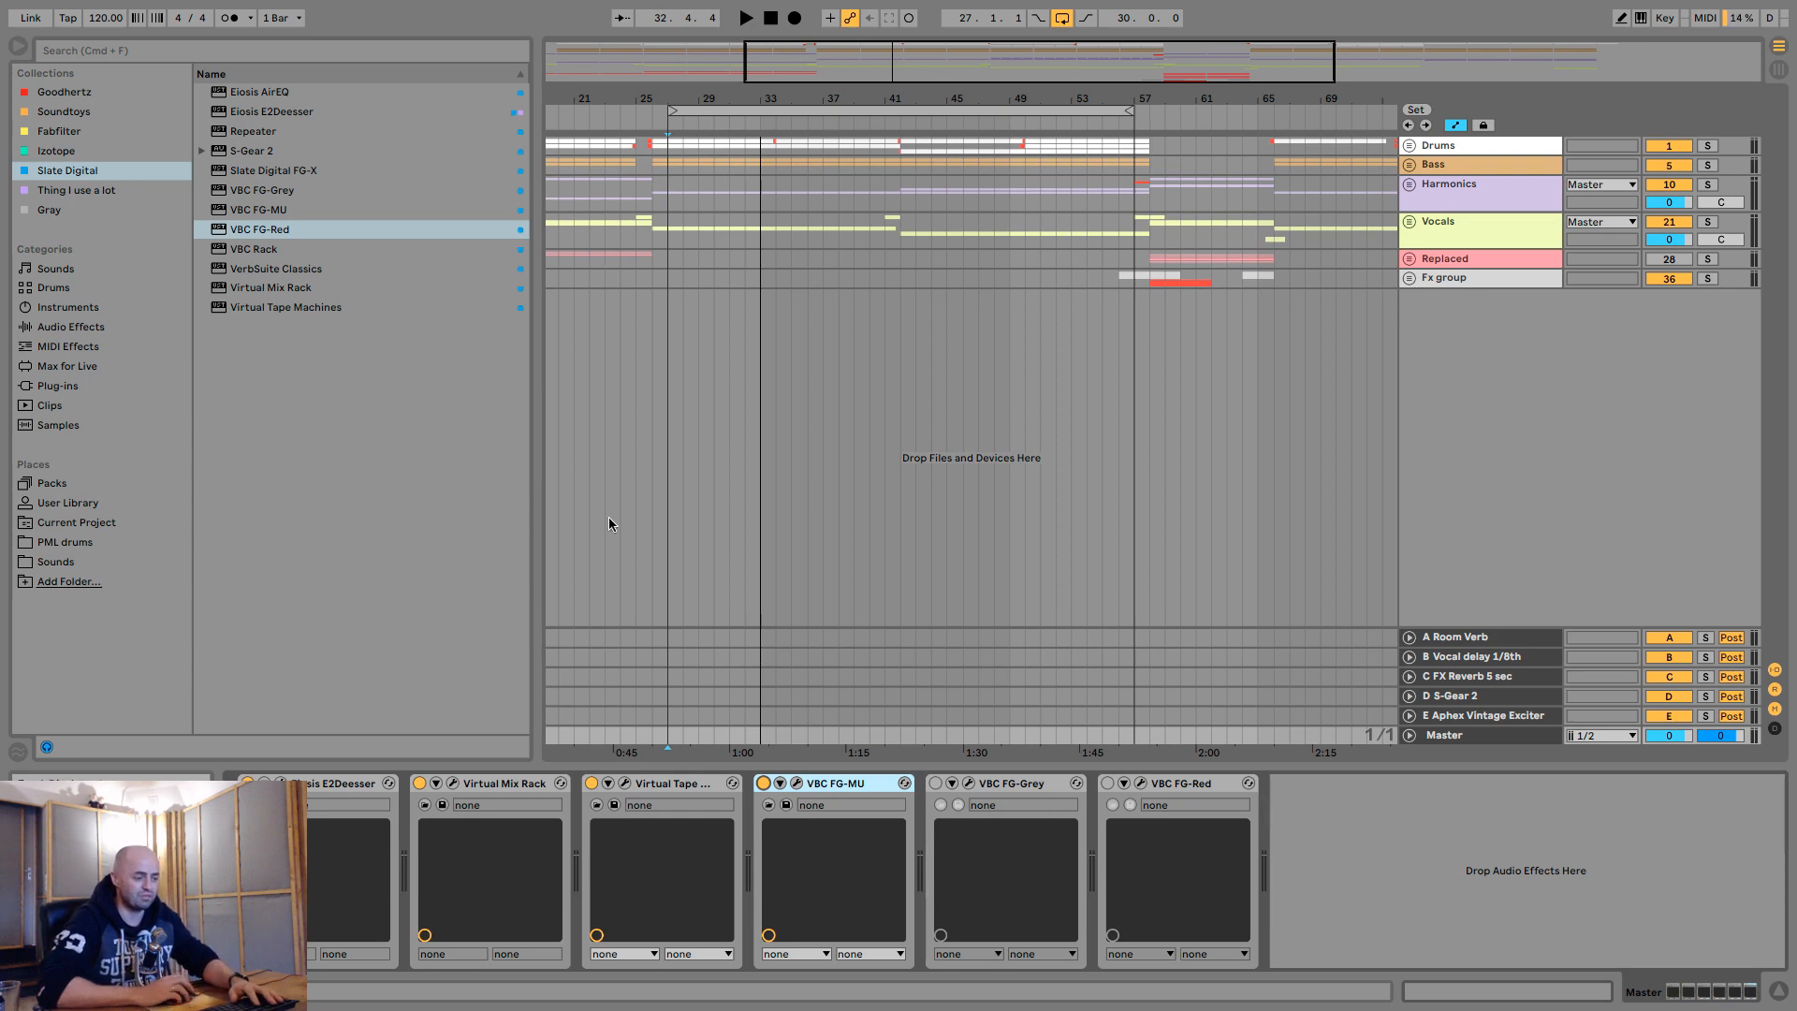
{"action": "left_click", "coordinate": [763, 784]}
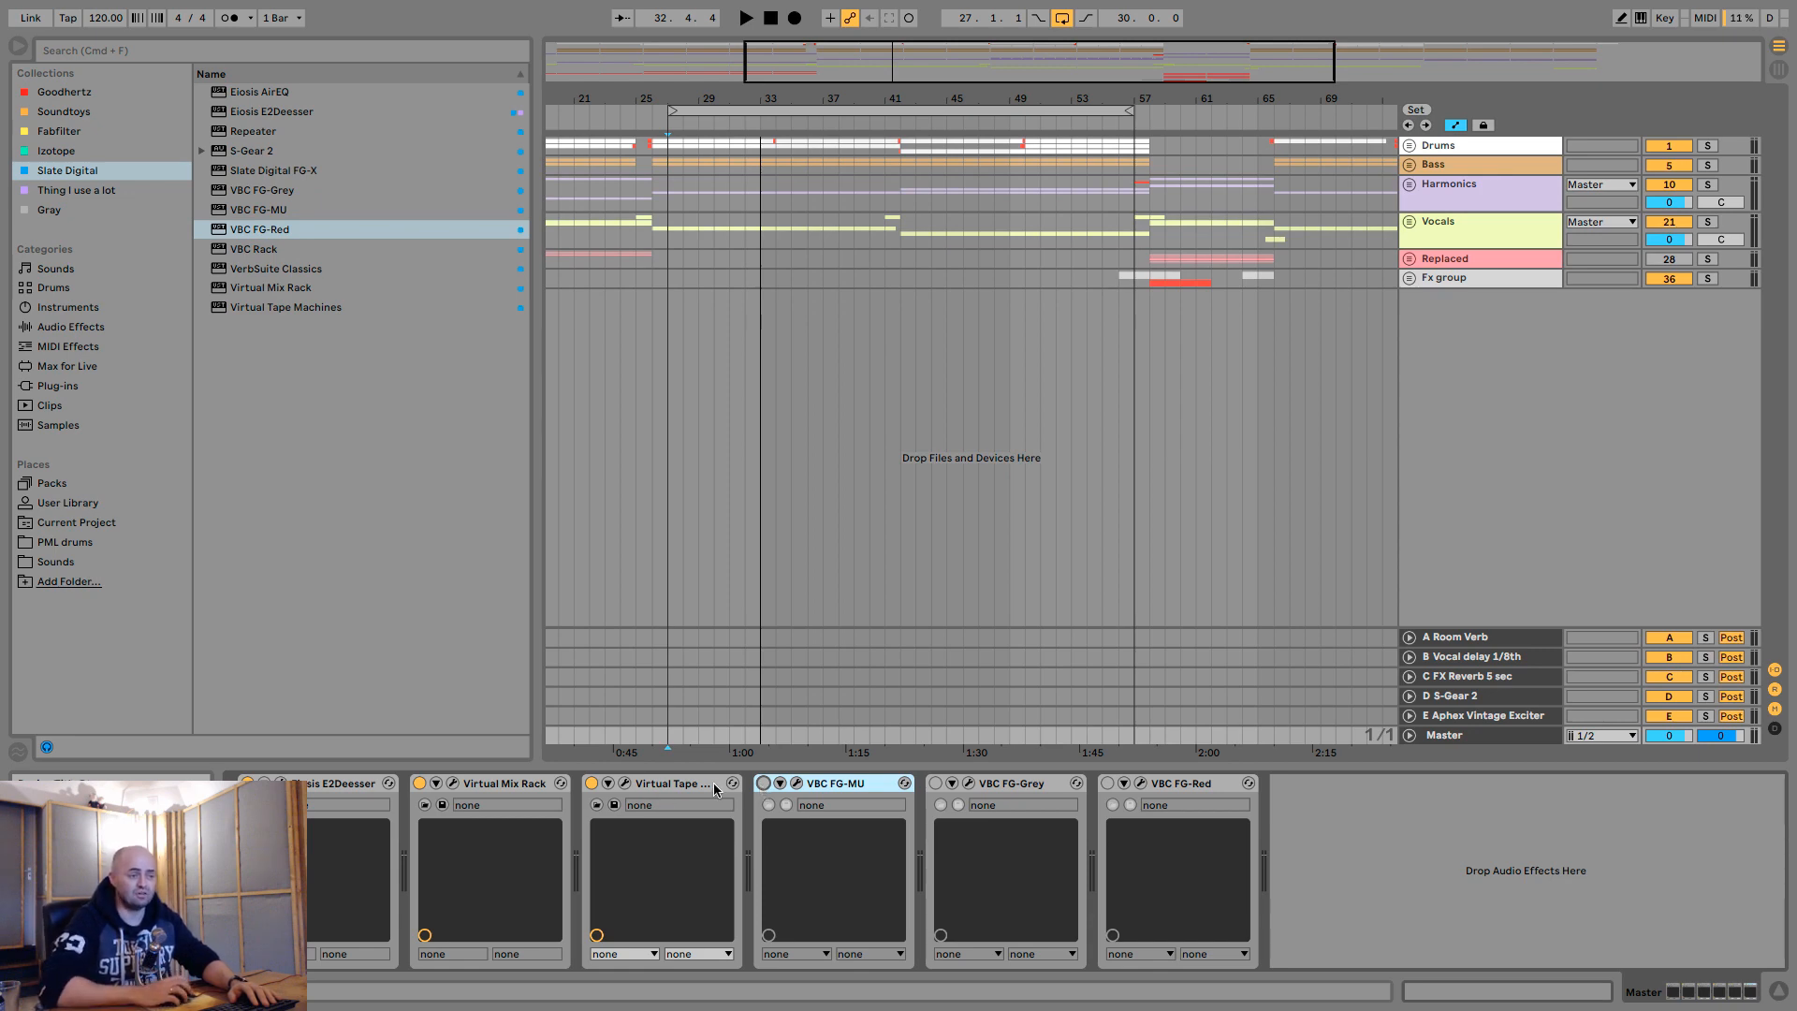
- Unfold the Drums and Vocals groups to inspect their tracks, and fold both groups again
{"action": "left_click", "coordinate": [1409, 145]}
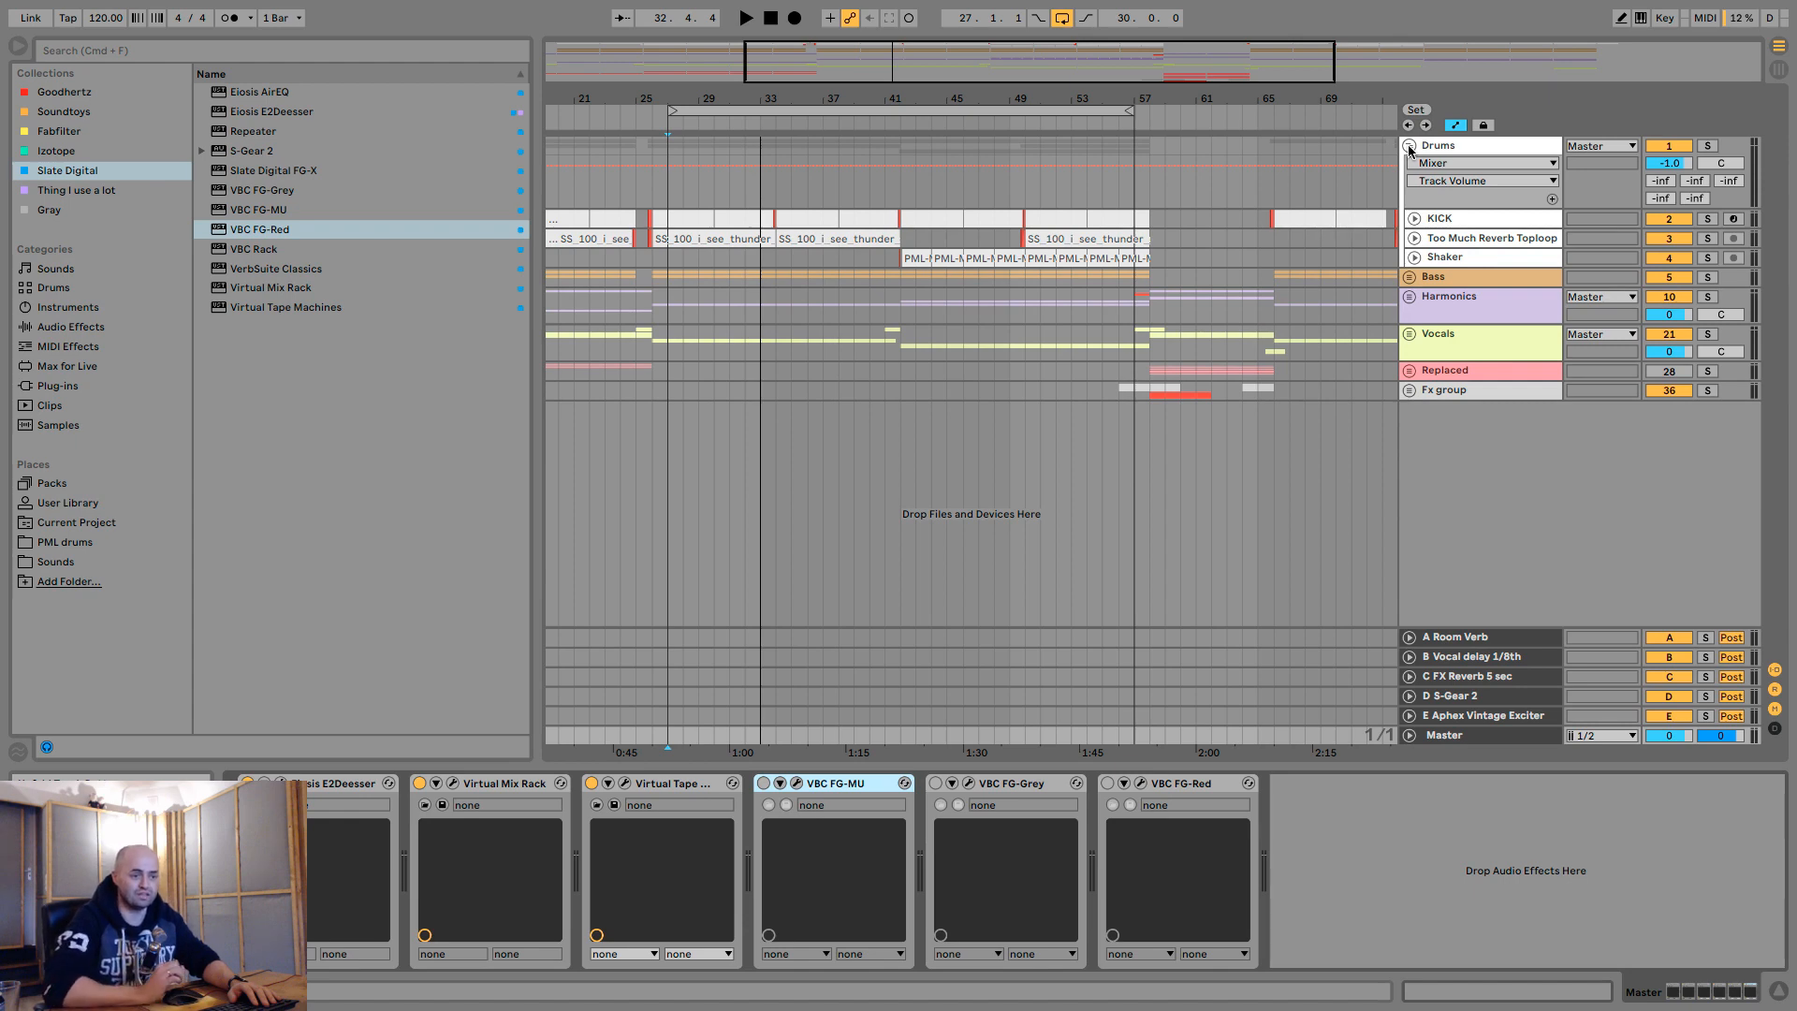
{"action": "left_click", "coordinate": [1409, 334]}
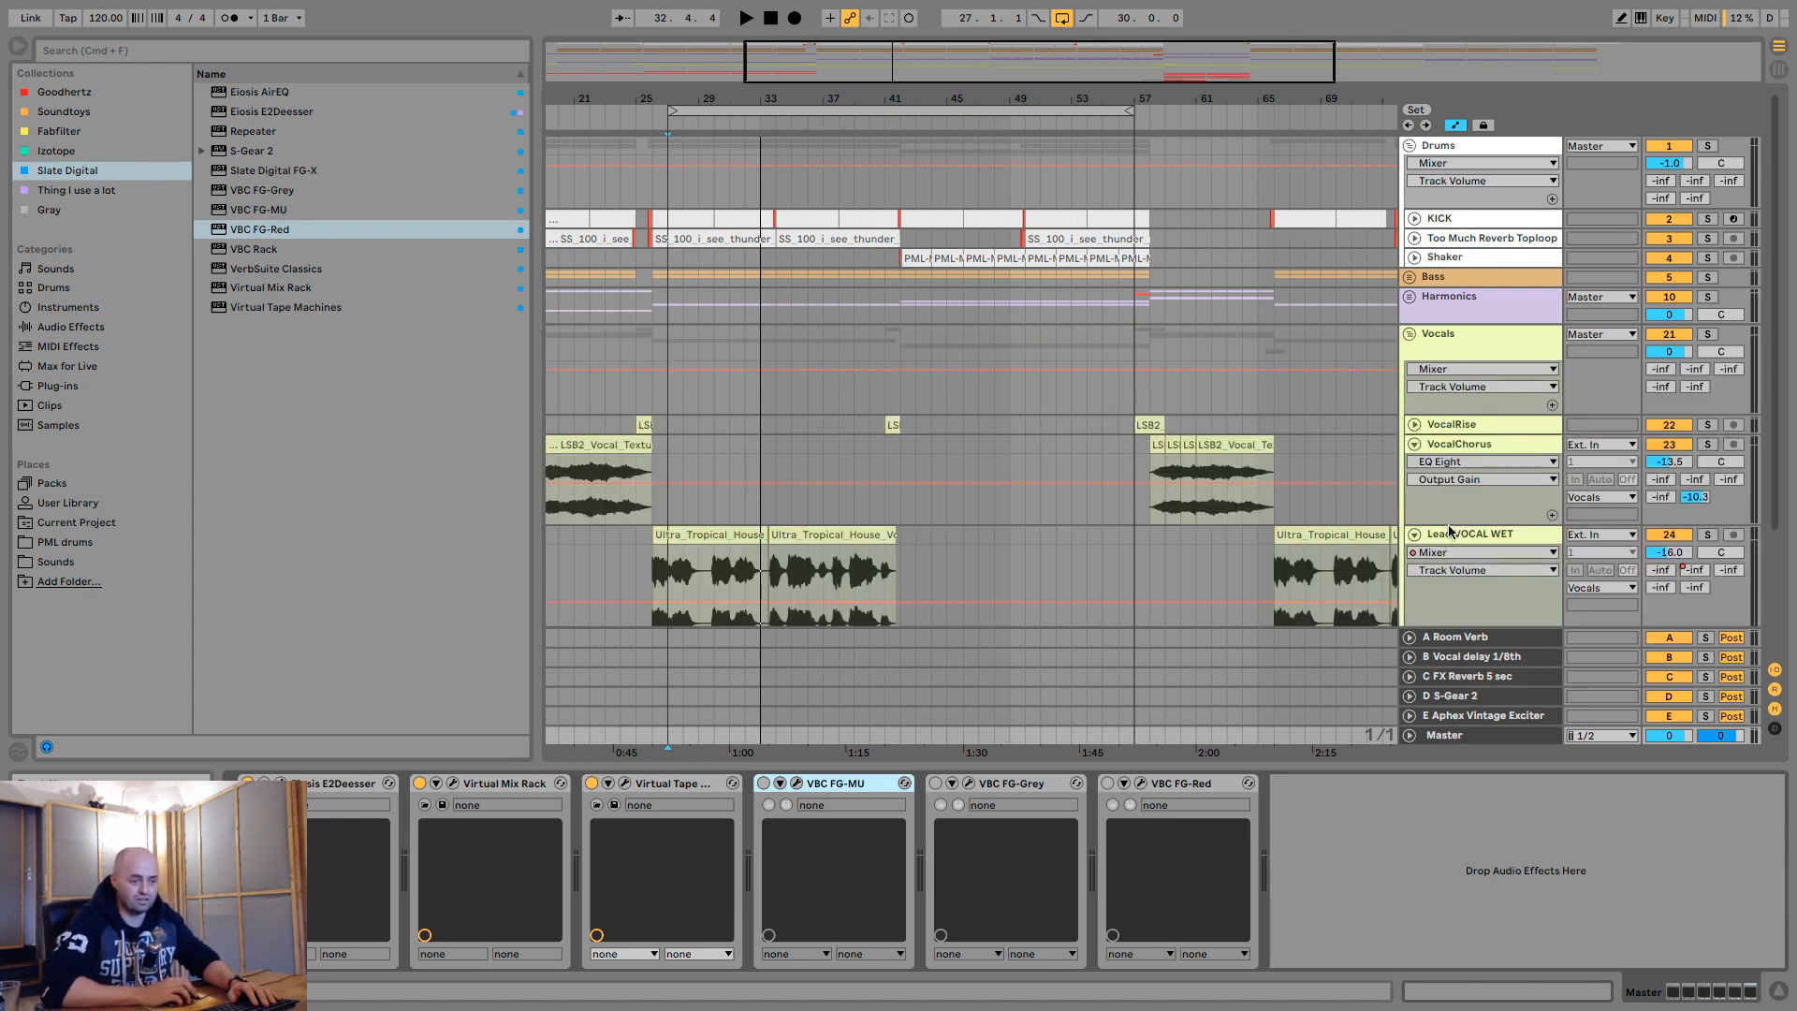
{"action": "left_click", "coordinate": [1409, 334]}
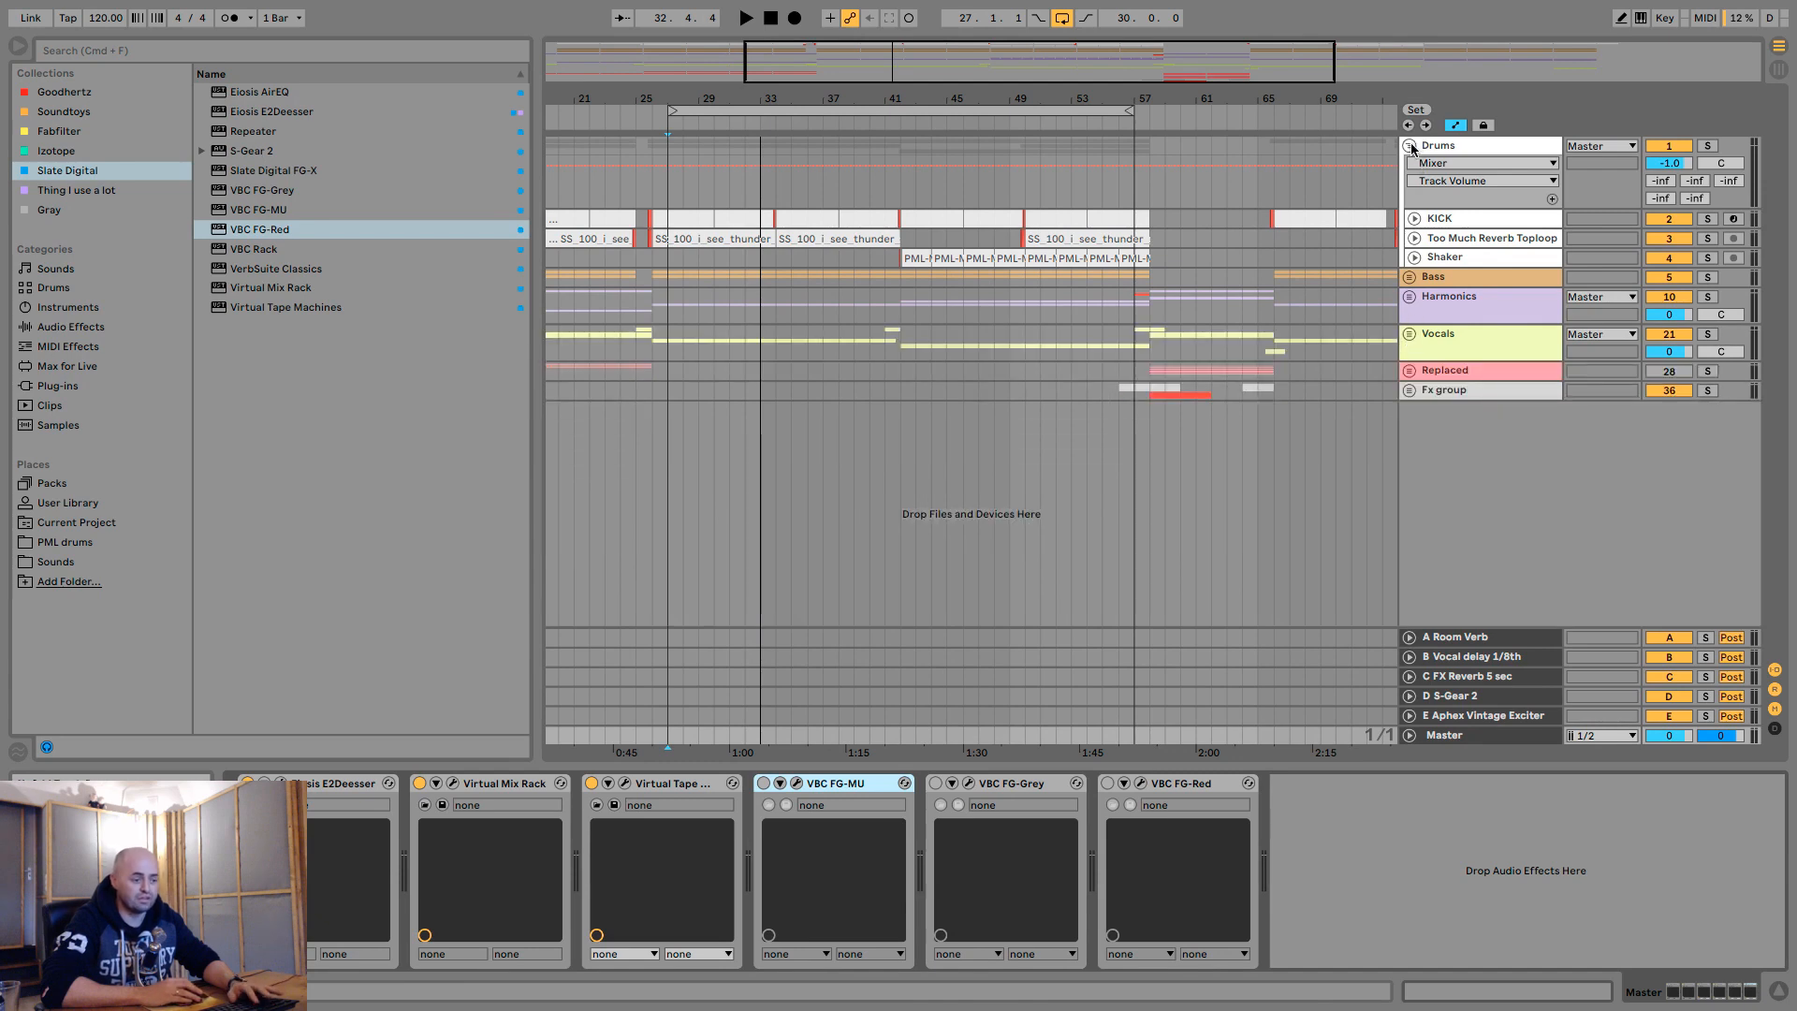
{"action": "left_click", "coordinate": [1409, 146]}
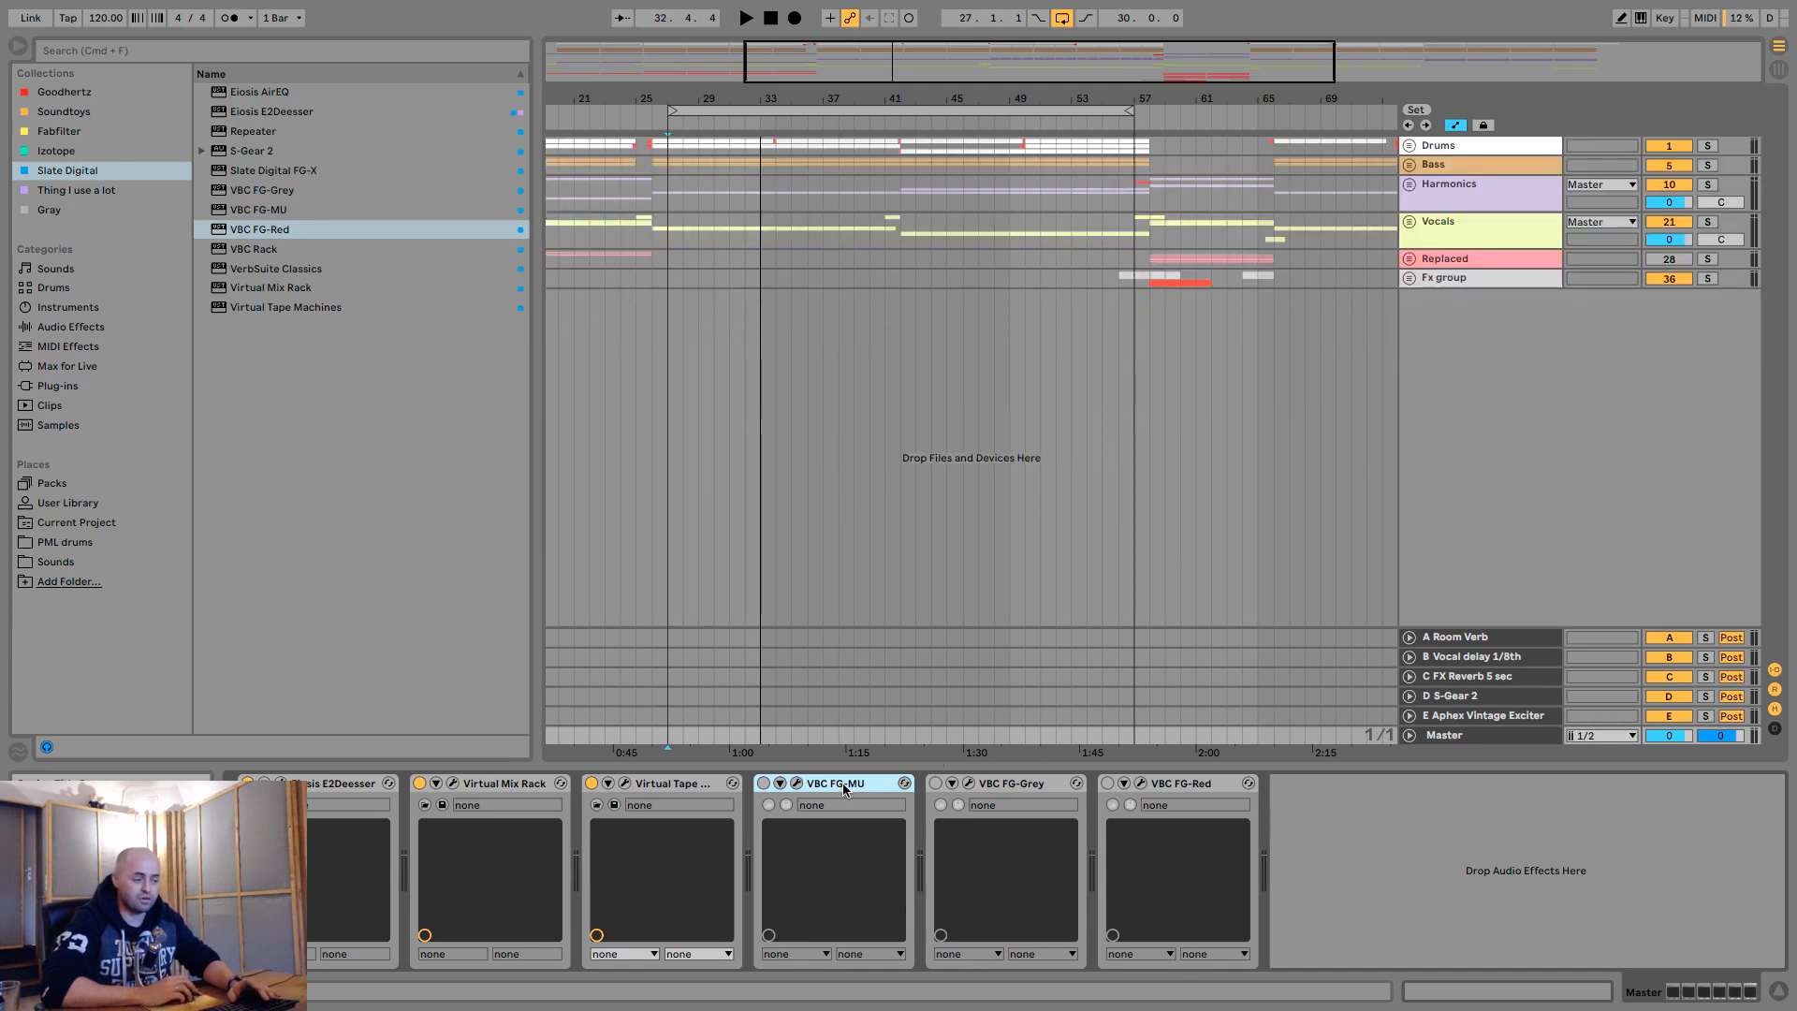
- Briefly audition the start of the loop with VBC FG-MU active and bypassed
{"action": "key", "text": "0"}
{"action": "key", "text": "space"}
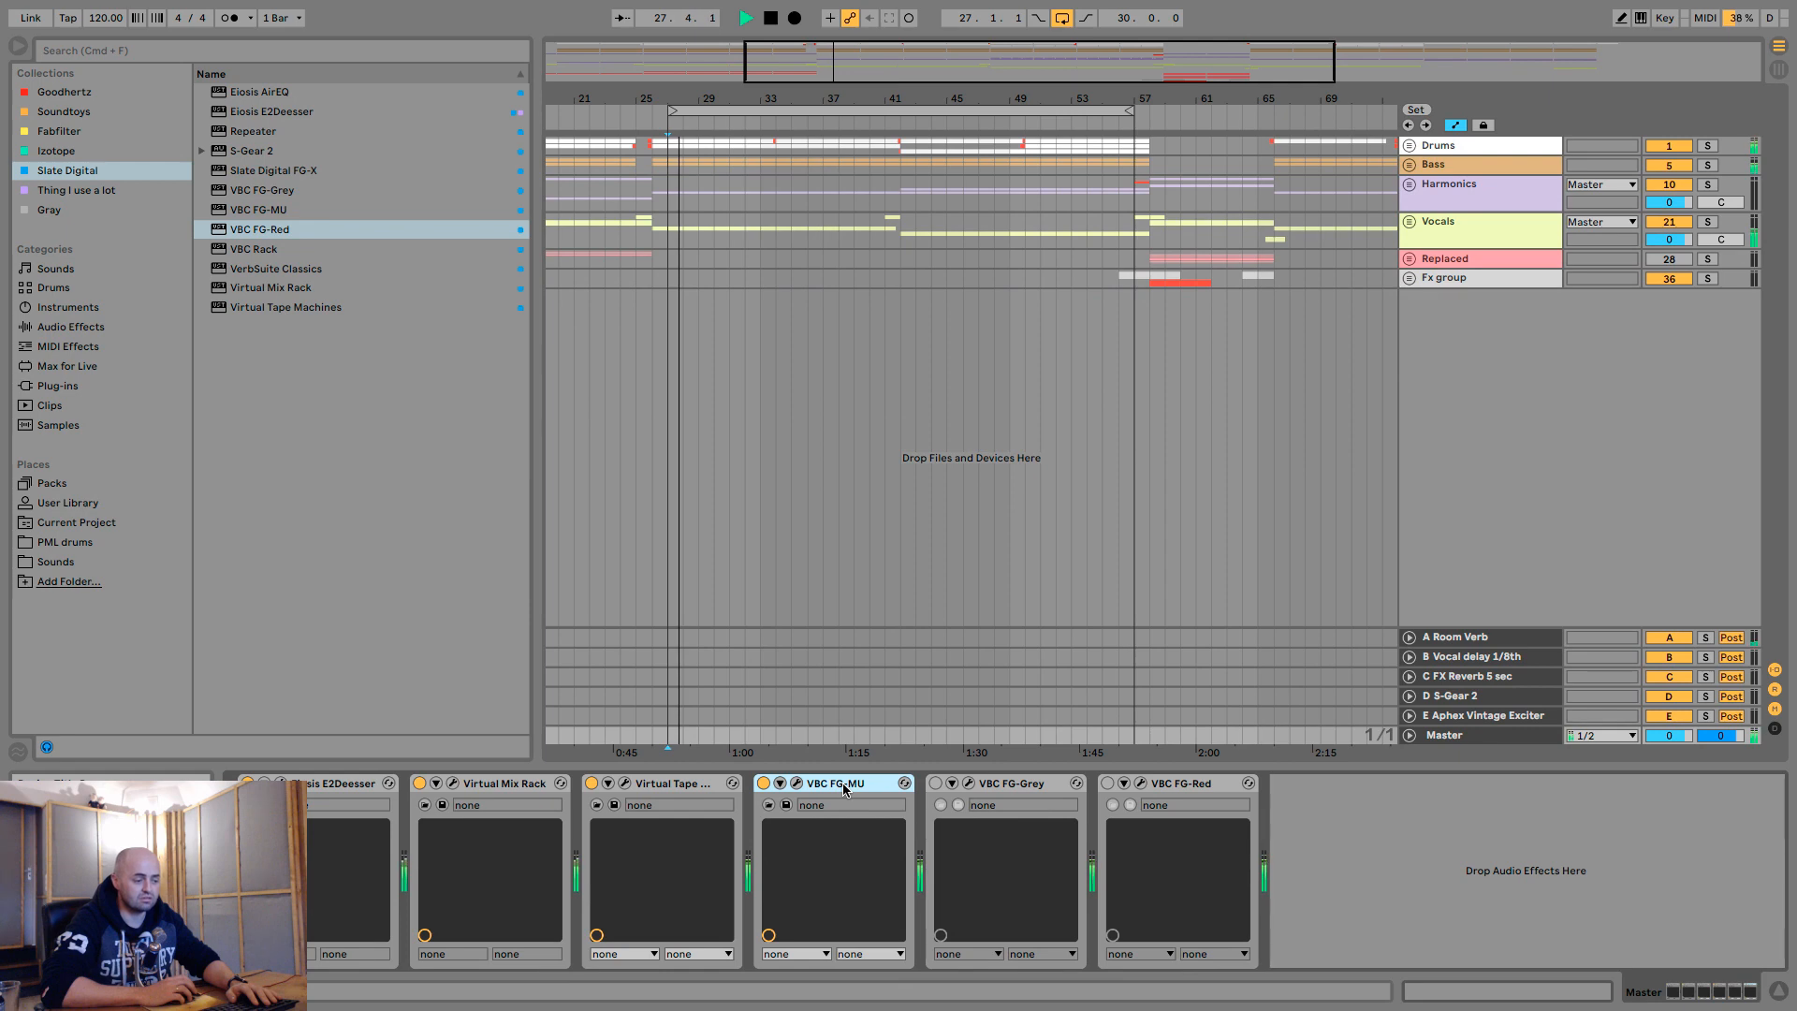
{"action": "key", "text": "0"}
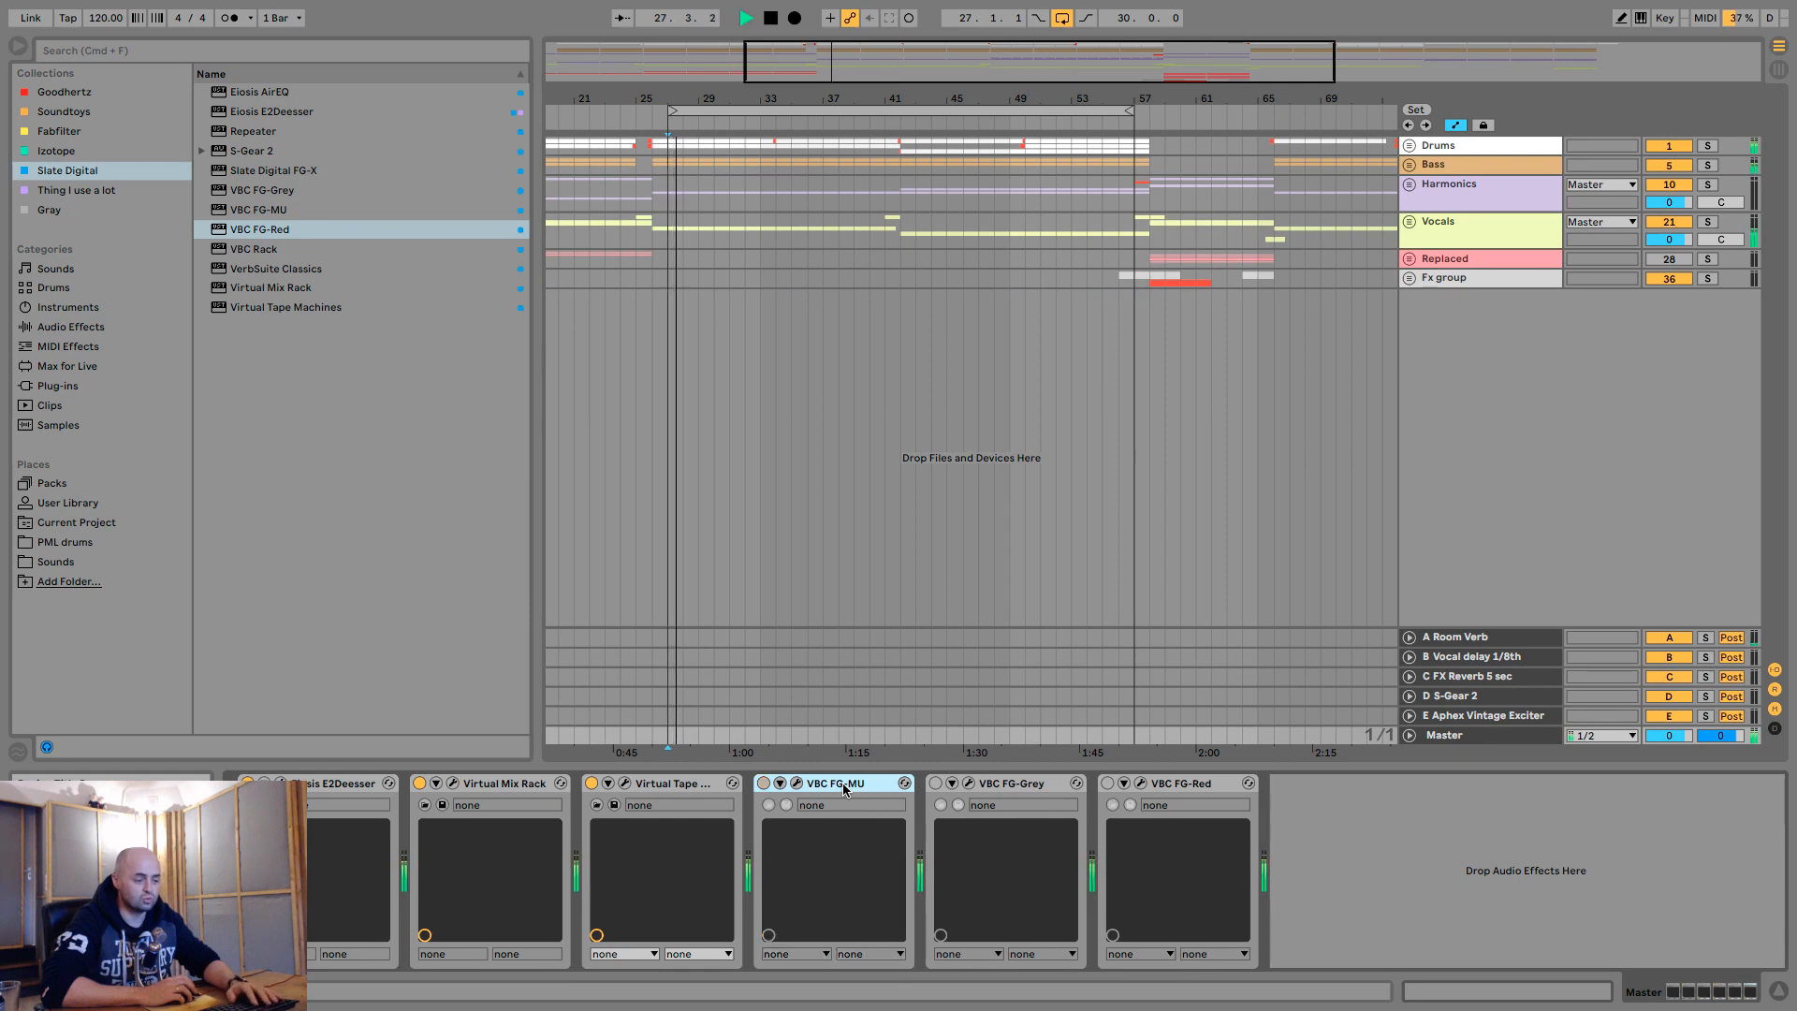
{"action": "key", "text": "space"}
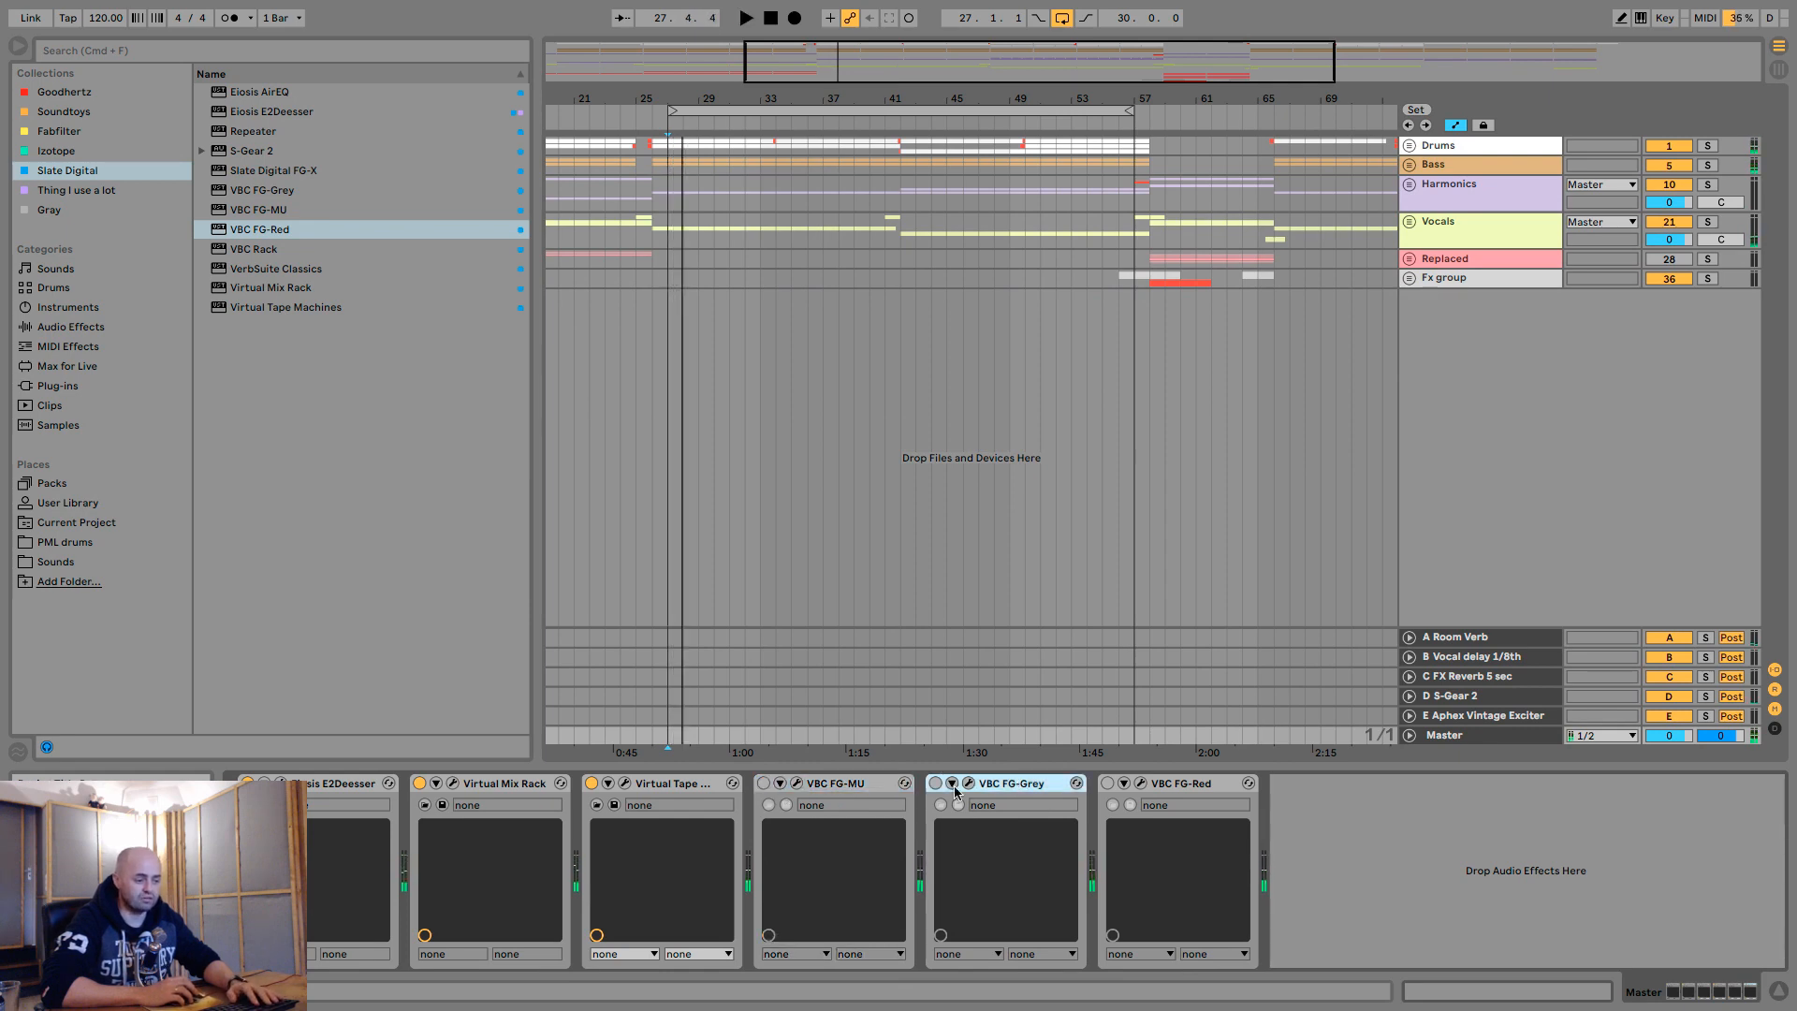
- Activate VBC FG-Grey on the master and compare it on and off during playback, leaving it active
{"action": "left_click", "coordinate": [959, 786]}
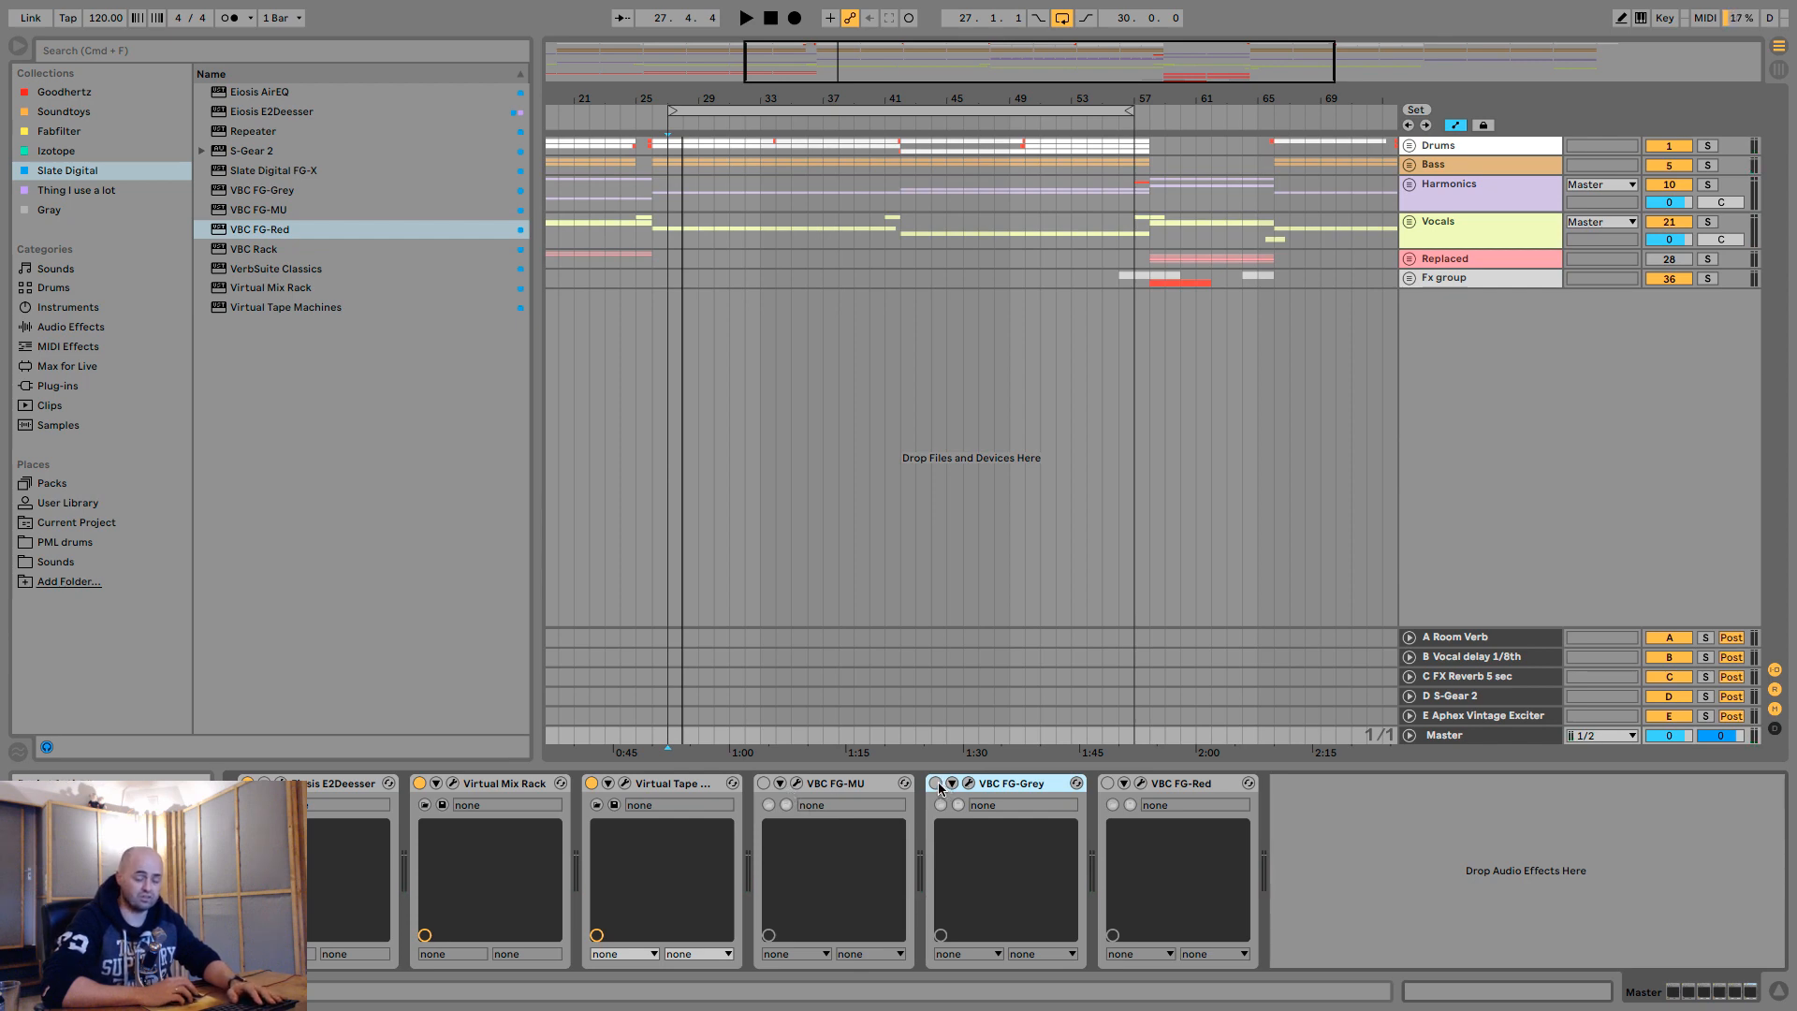
{"action": "left_click", "coordinate": [936, 783]}
{"action": "key", "text": "space"}
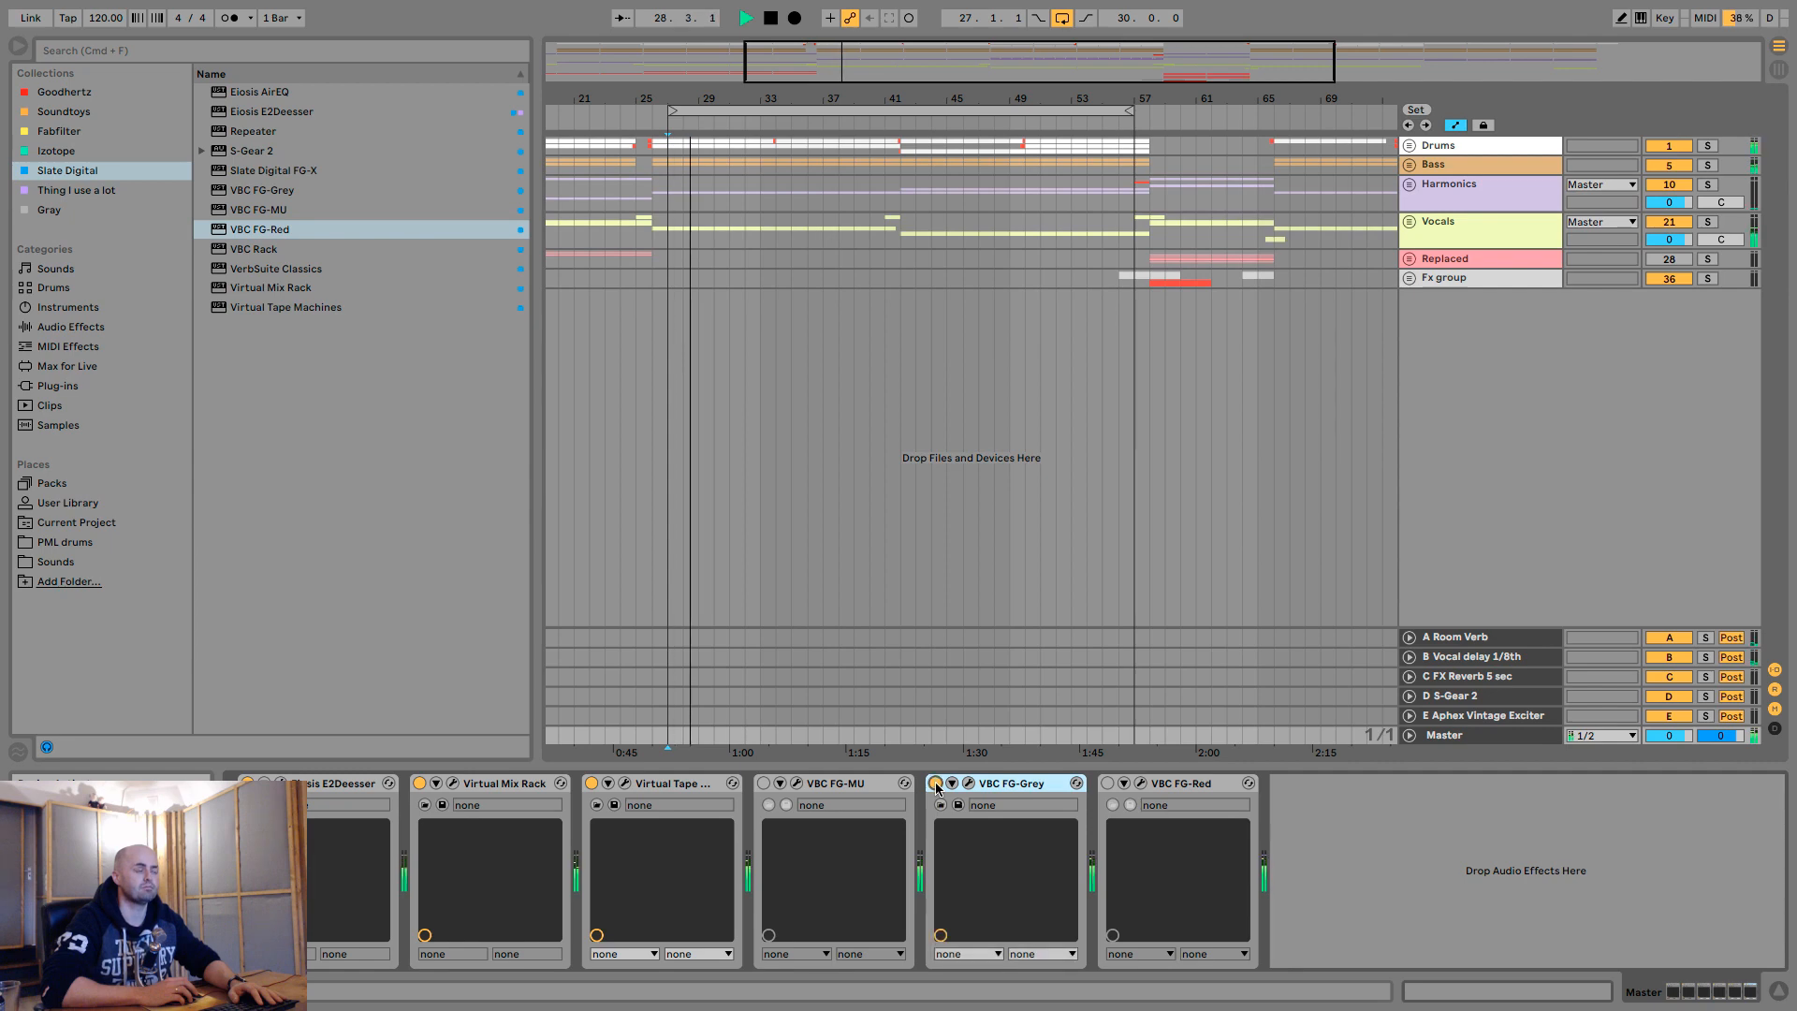
{"action": "left_click", "coordinate": [935, 783]}
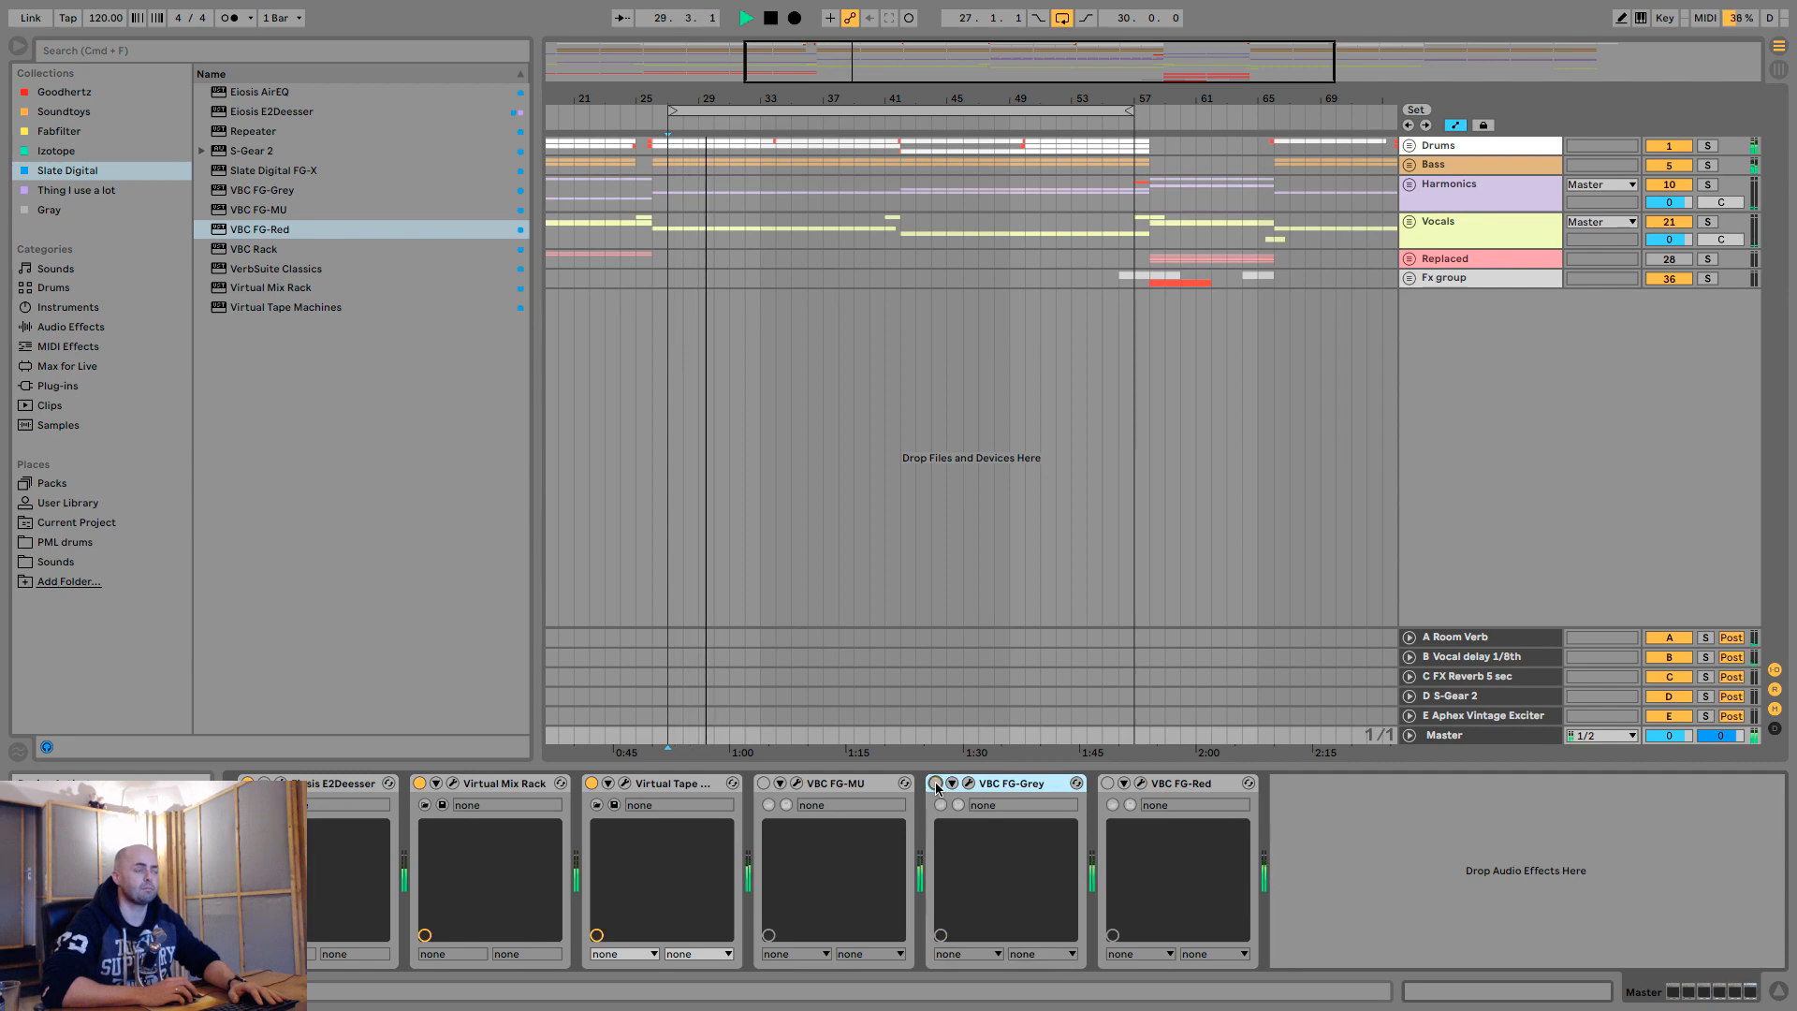
{"action": "left_click", "coordinate": [936, 783]}
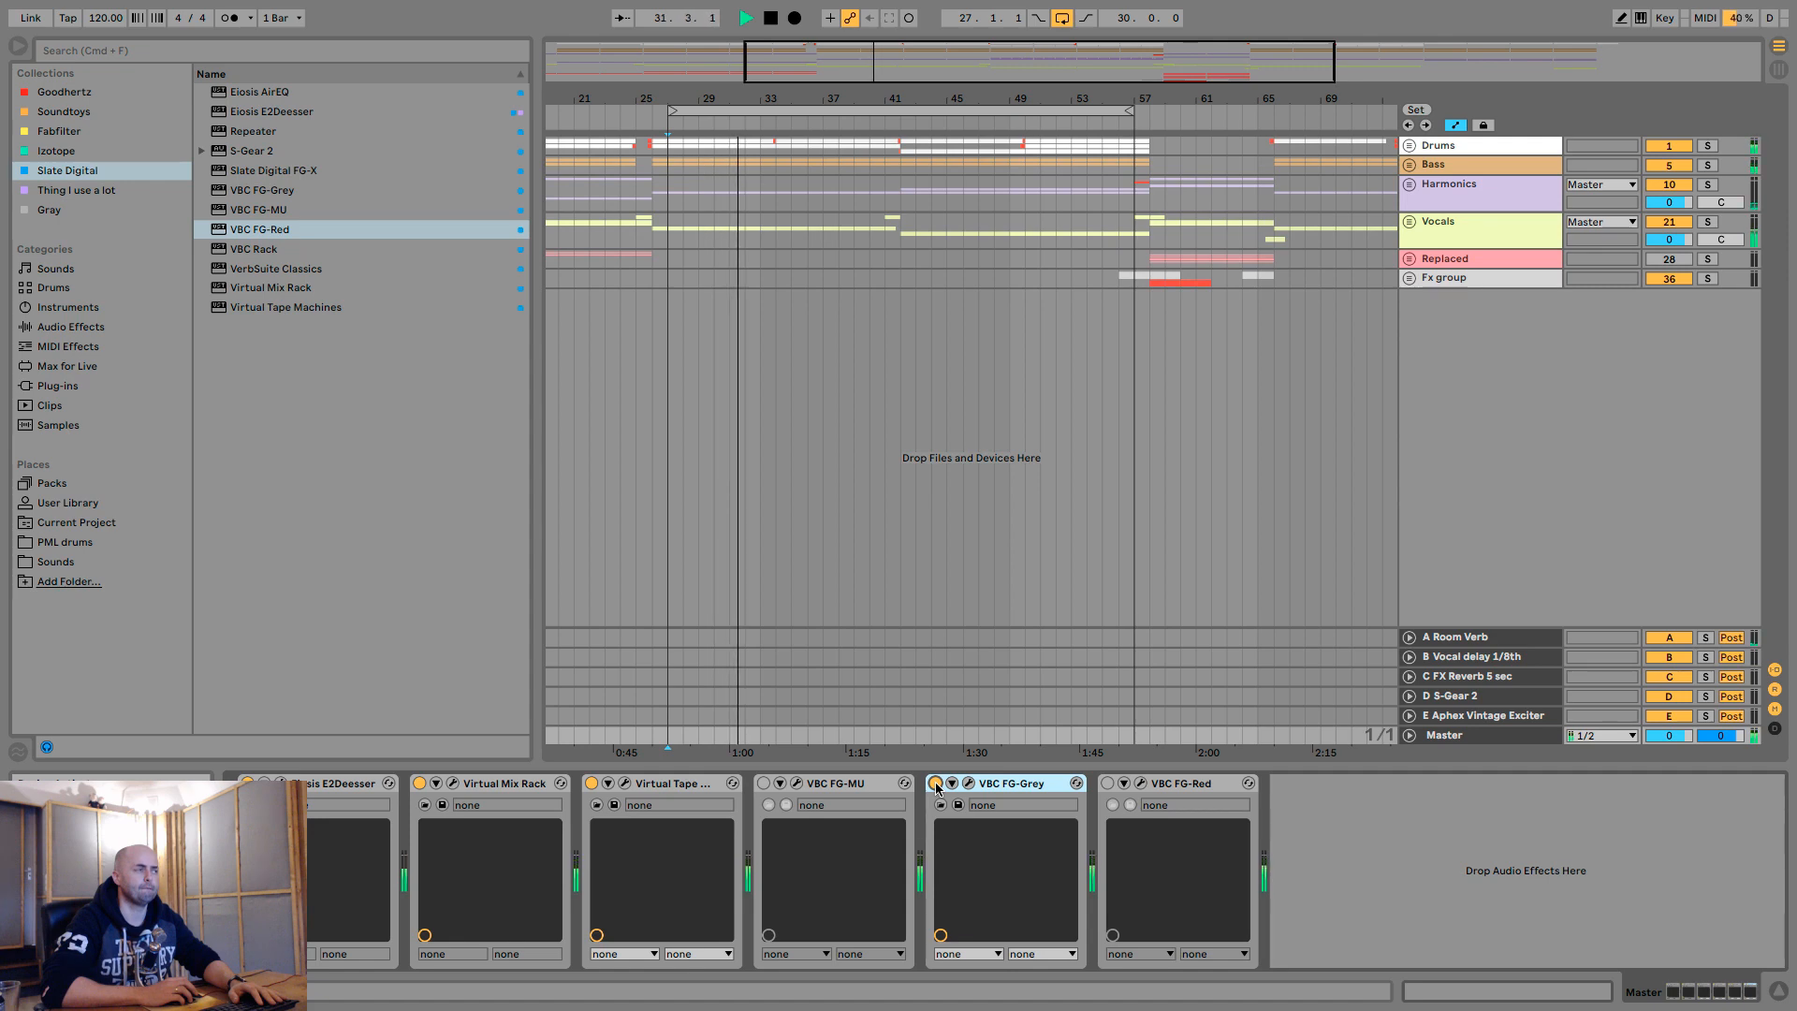
{"action": "left_click", "coordinate": [936, 783]}
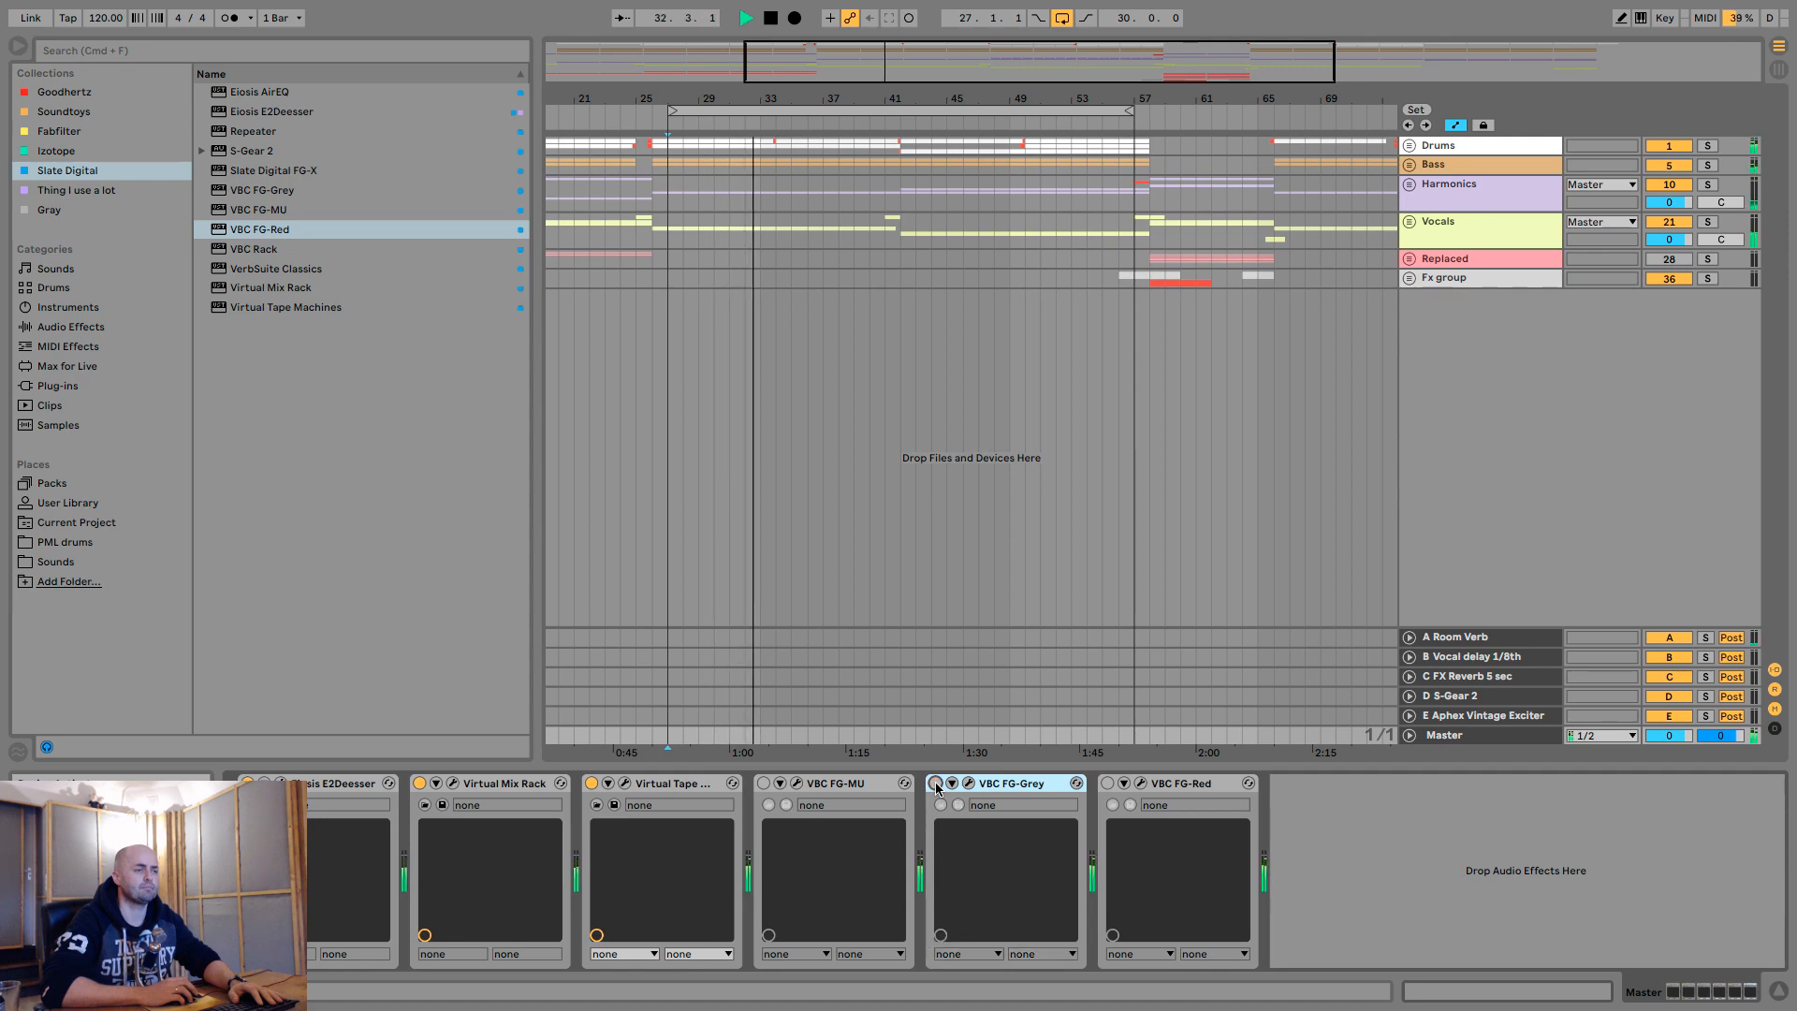
{"action": "left_click", "coordinate": [936, 784]}
{"action": "key", "text": "space"}
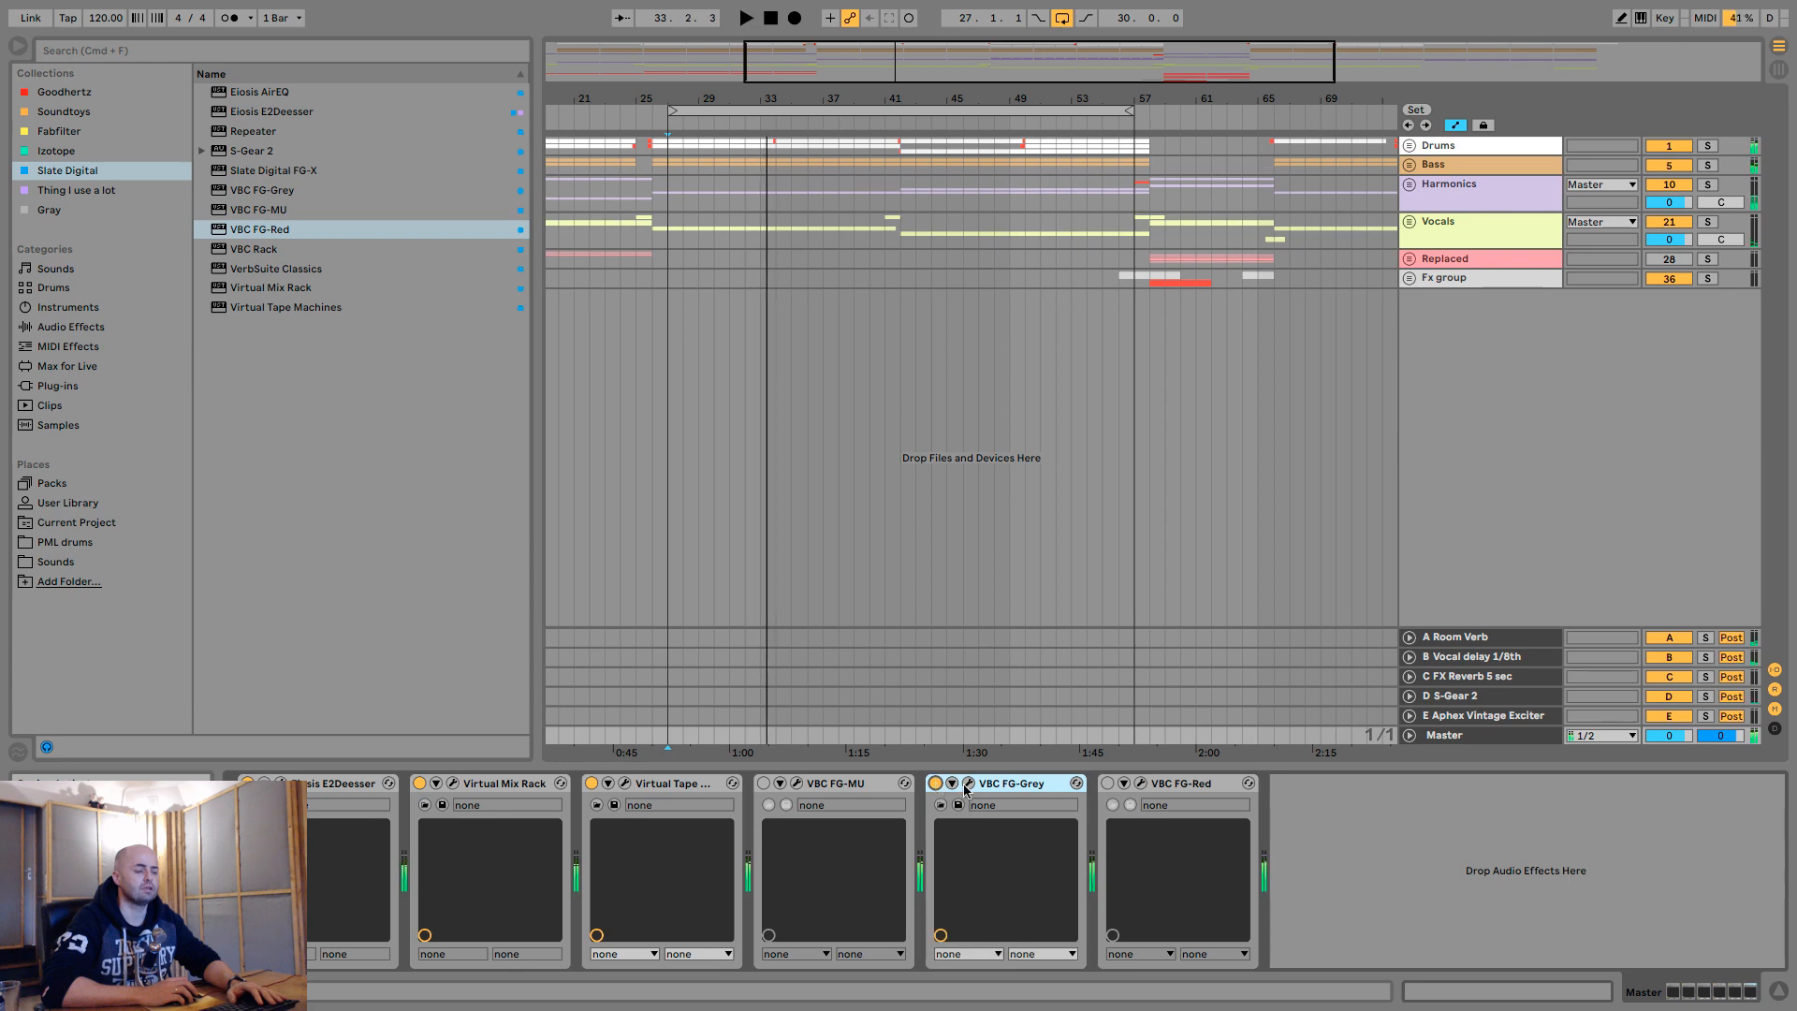
- Open VBC FG-Grey and lower its make-up gain to about -1.3 dB while briefly playing the loop
{"action": "left_click", "coordinate": [968, 783]}
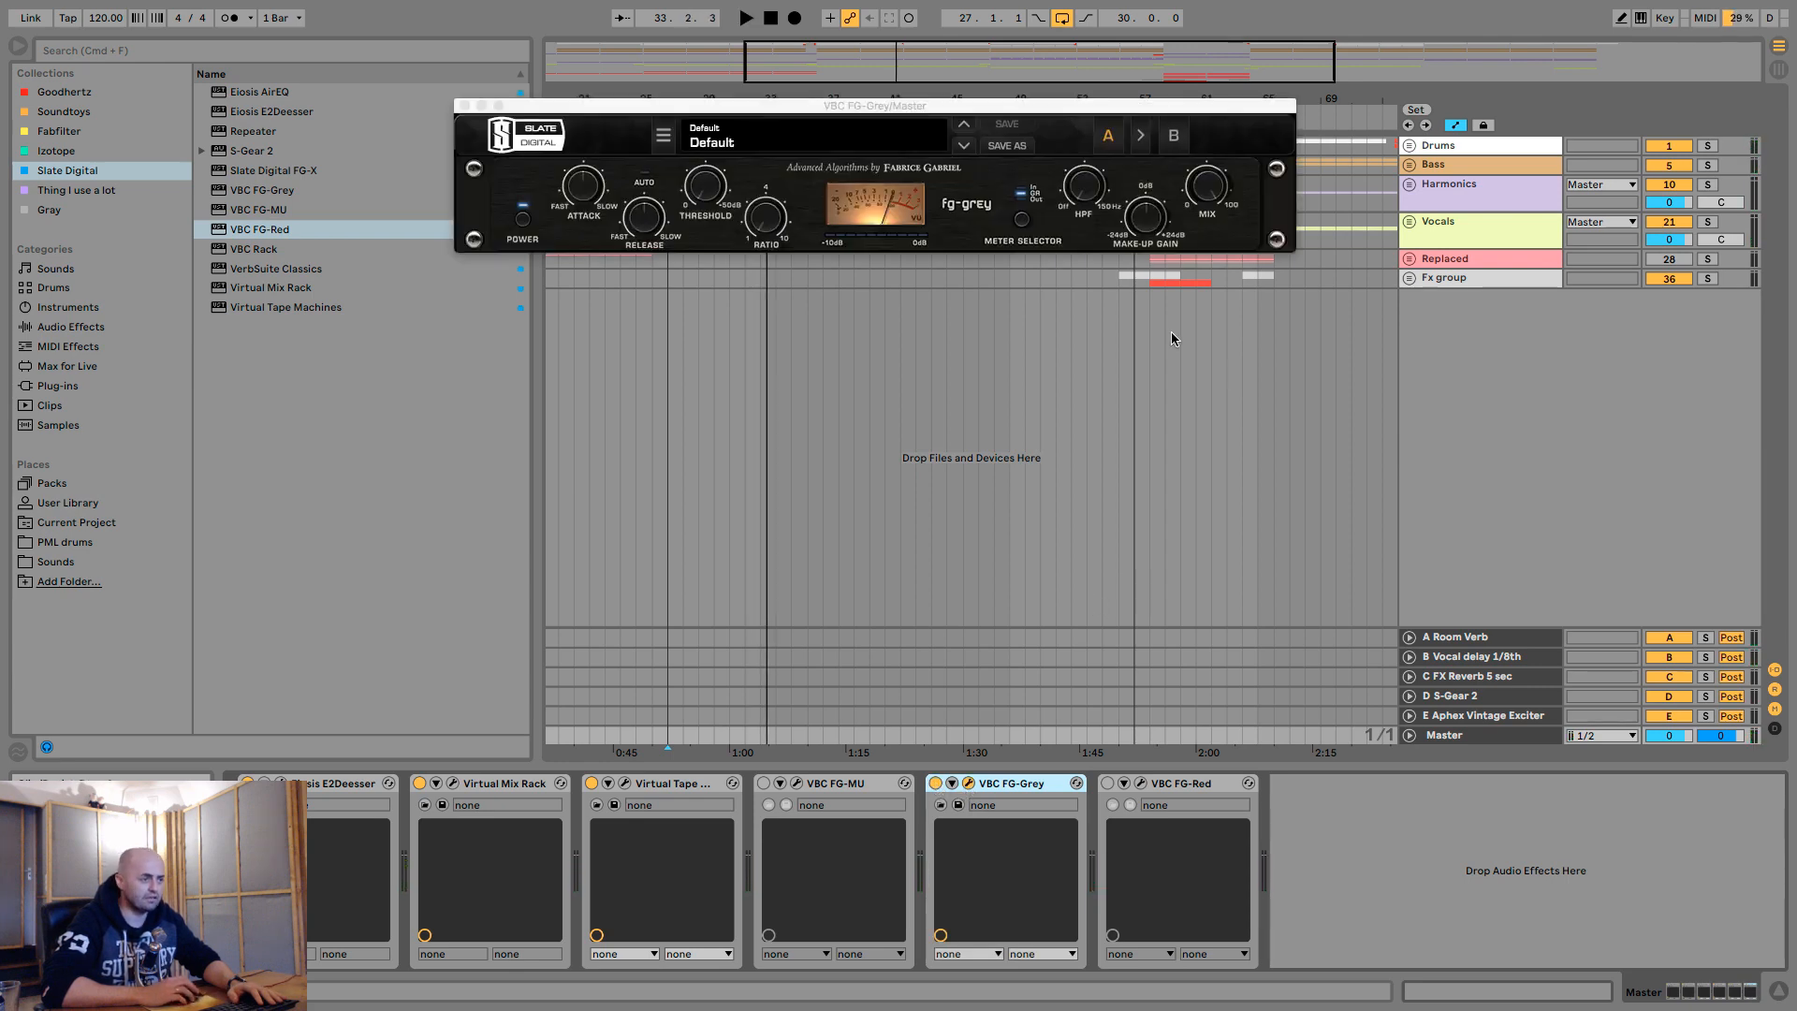
{"action": "left_click", "coordinate": [1160, 221]}
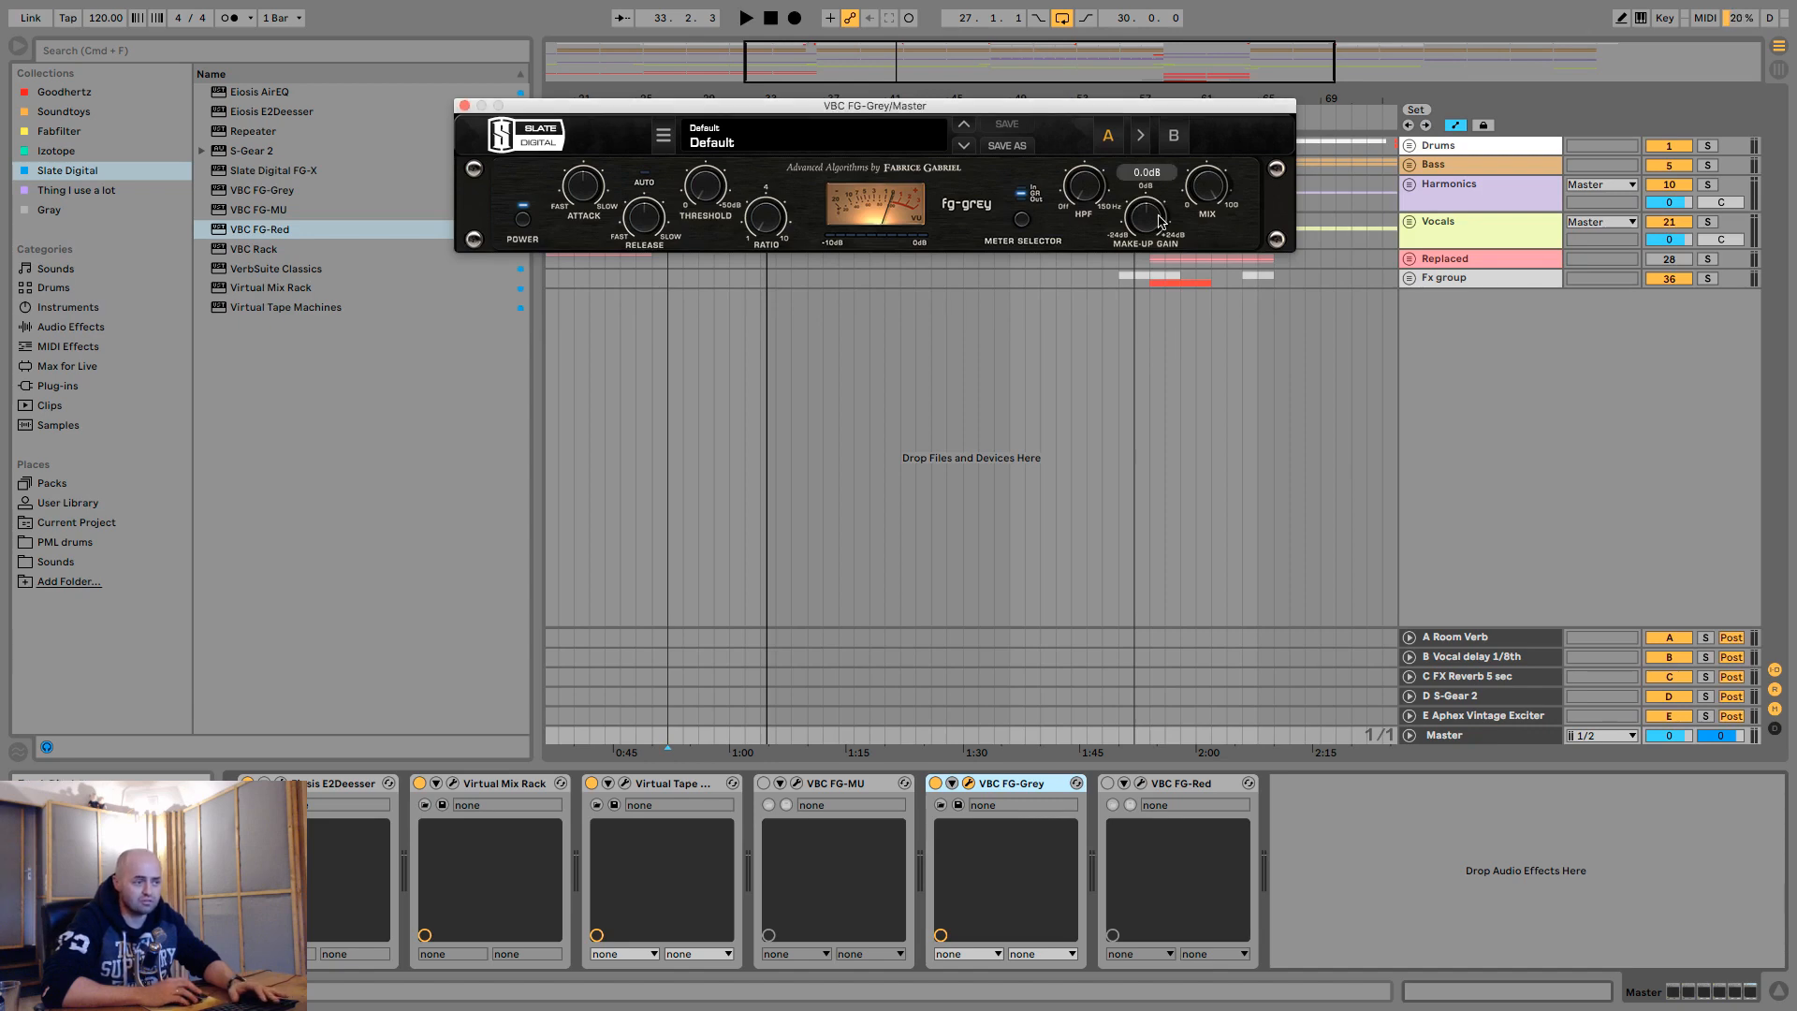
{"action": "key", "text": "space"}
{"action": "left_click_drag", "start_coordinate": [1160, 221], "coordinate": [1156, 225]}
{"action": "key", "text": "space"}
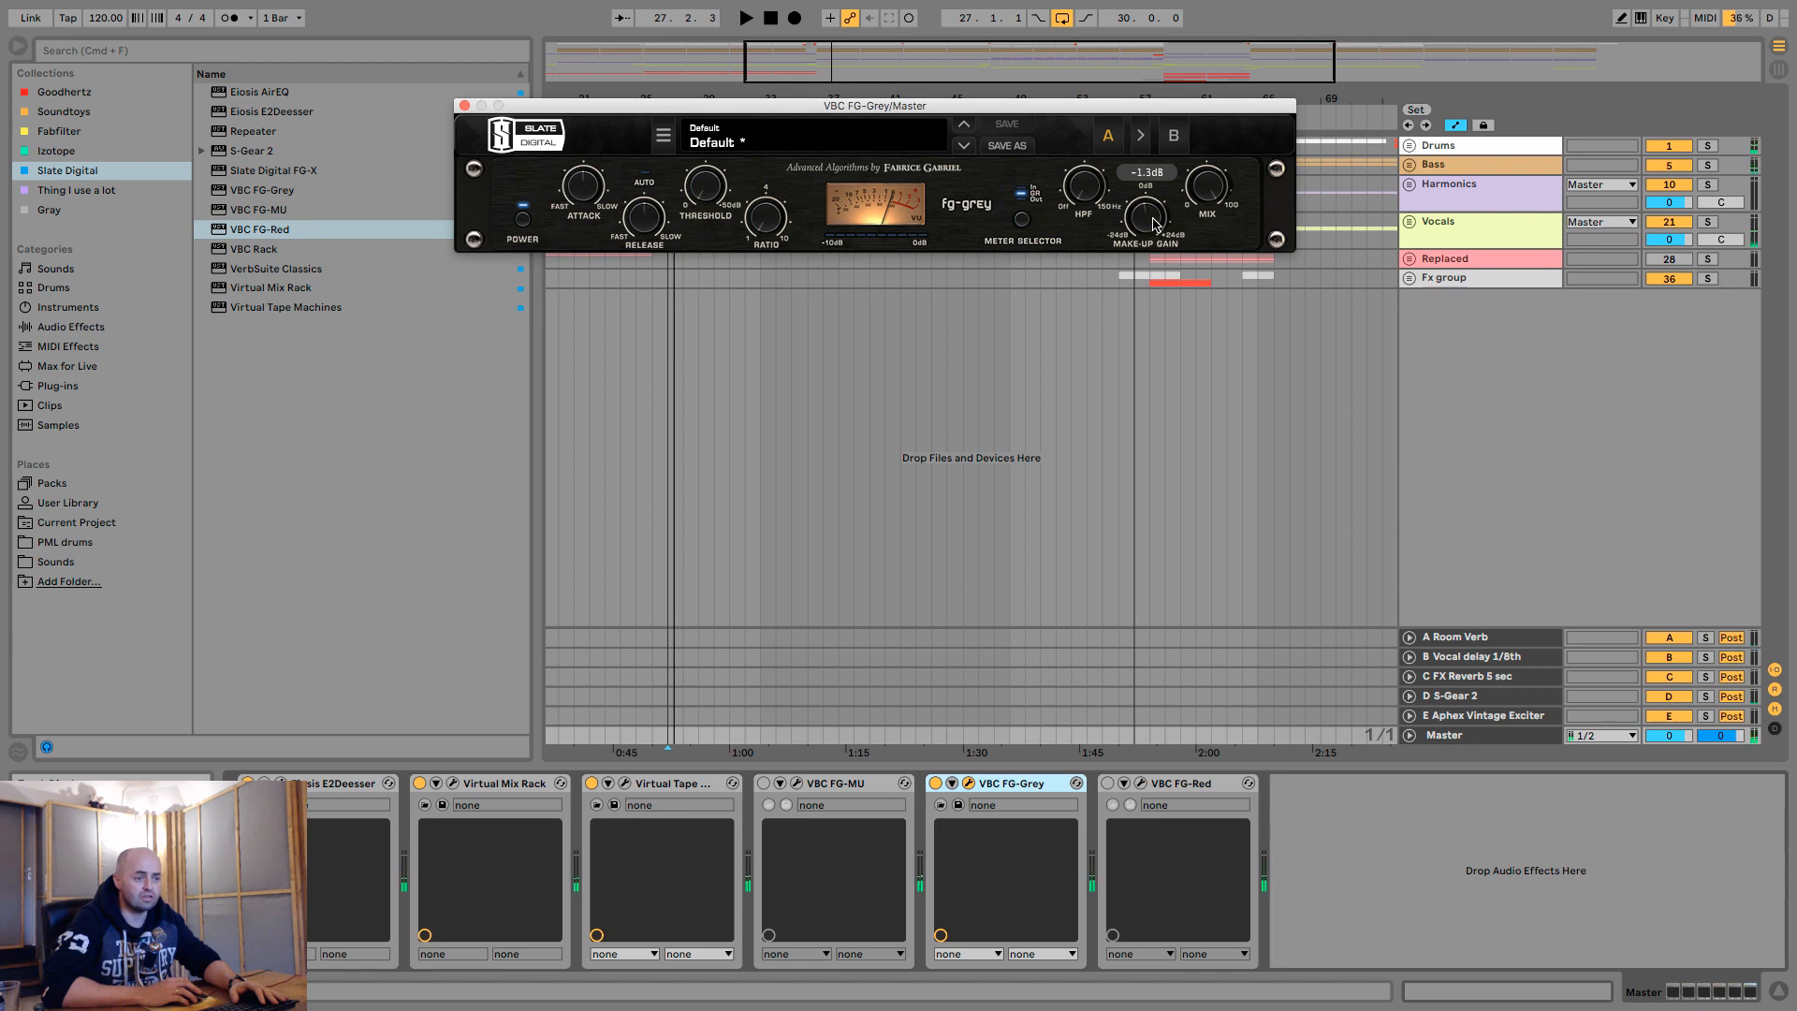
- Show the session mixer and play the loop, switching VBC FG-Grey off and on to match levels with its make-up gain, and leave it bypassed
{"action": "key", "text": "Tab"}
{"action": "key", "text": "space"}
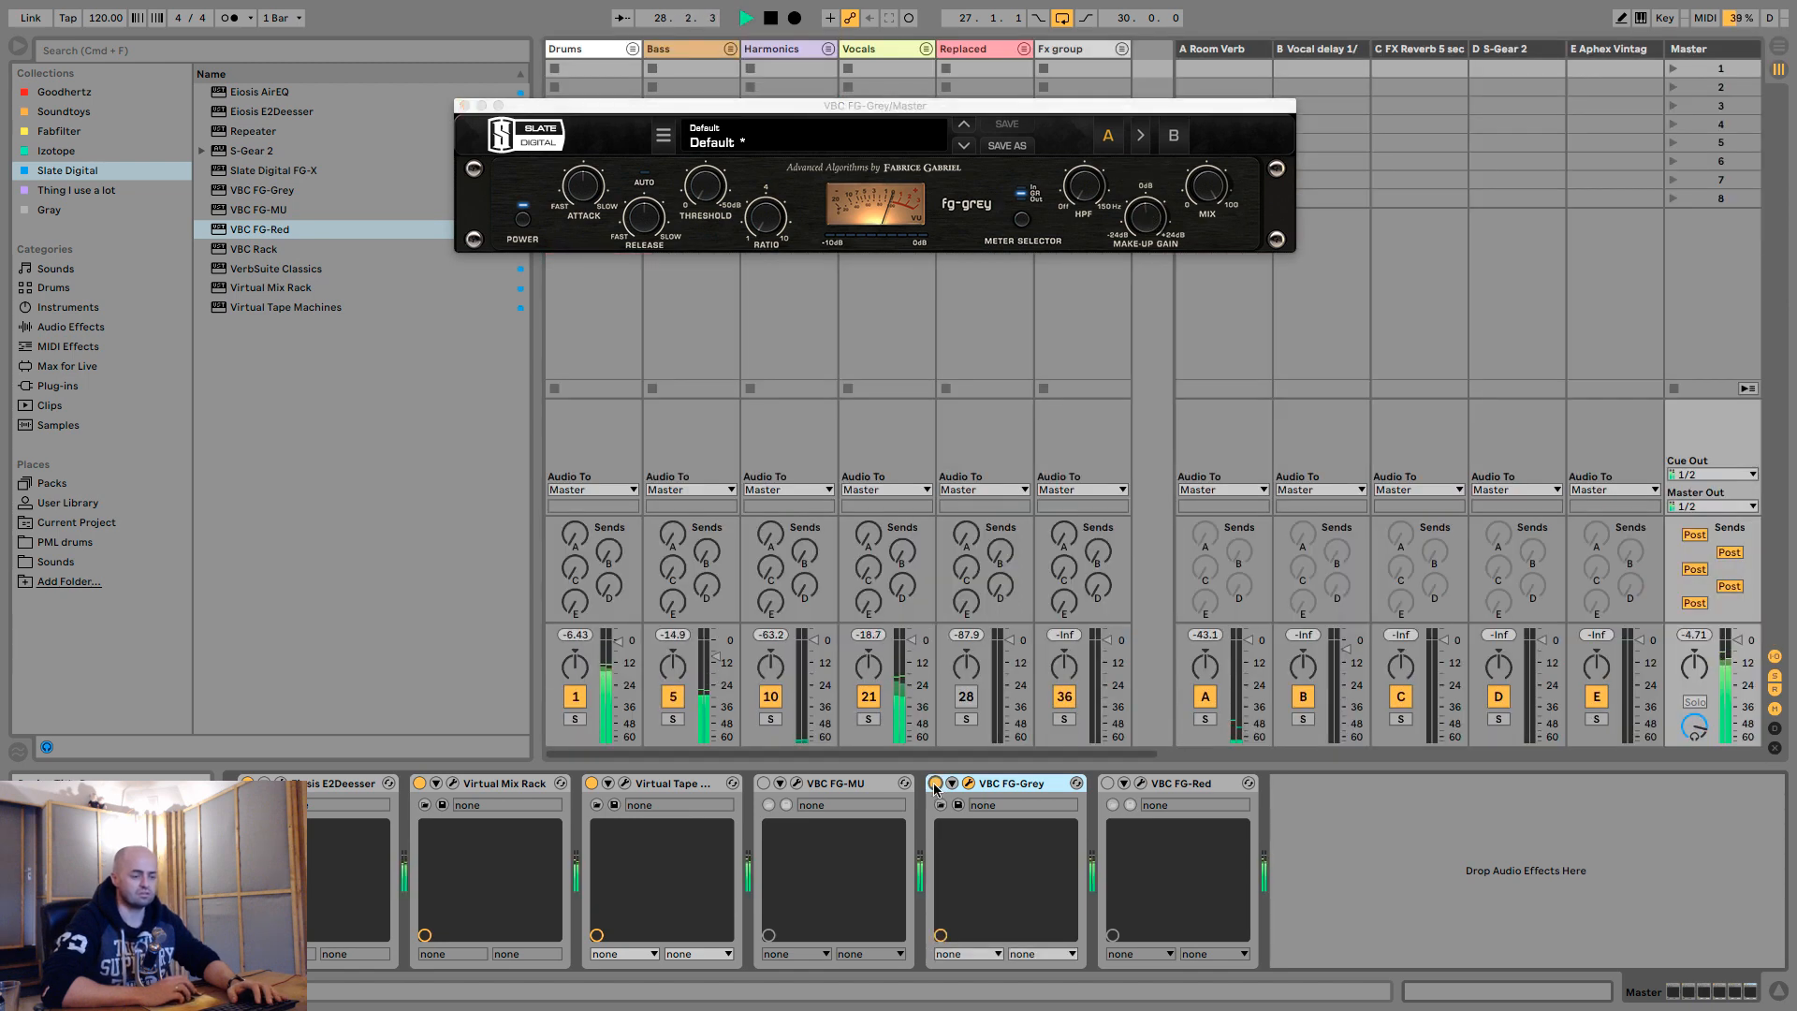
{"action": "left_click", "coordinate": [934, 783]}
{"action": "left_click", "coordinate": [935, 785]}
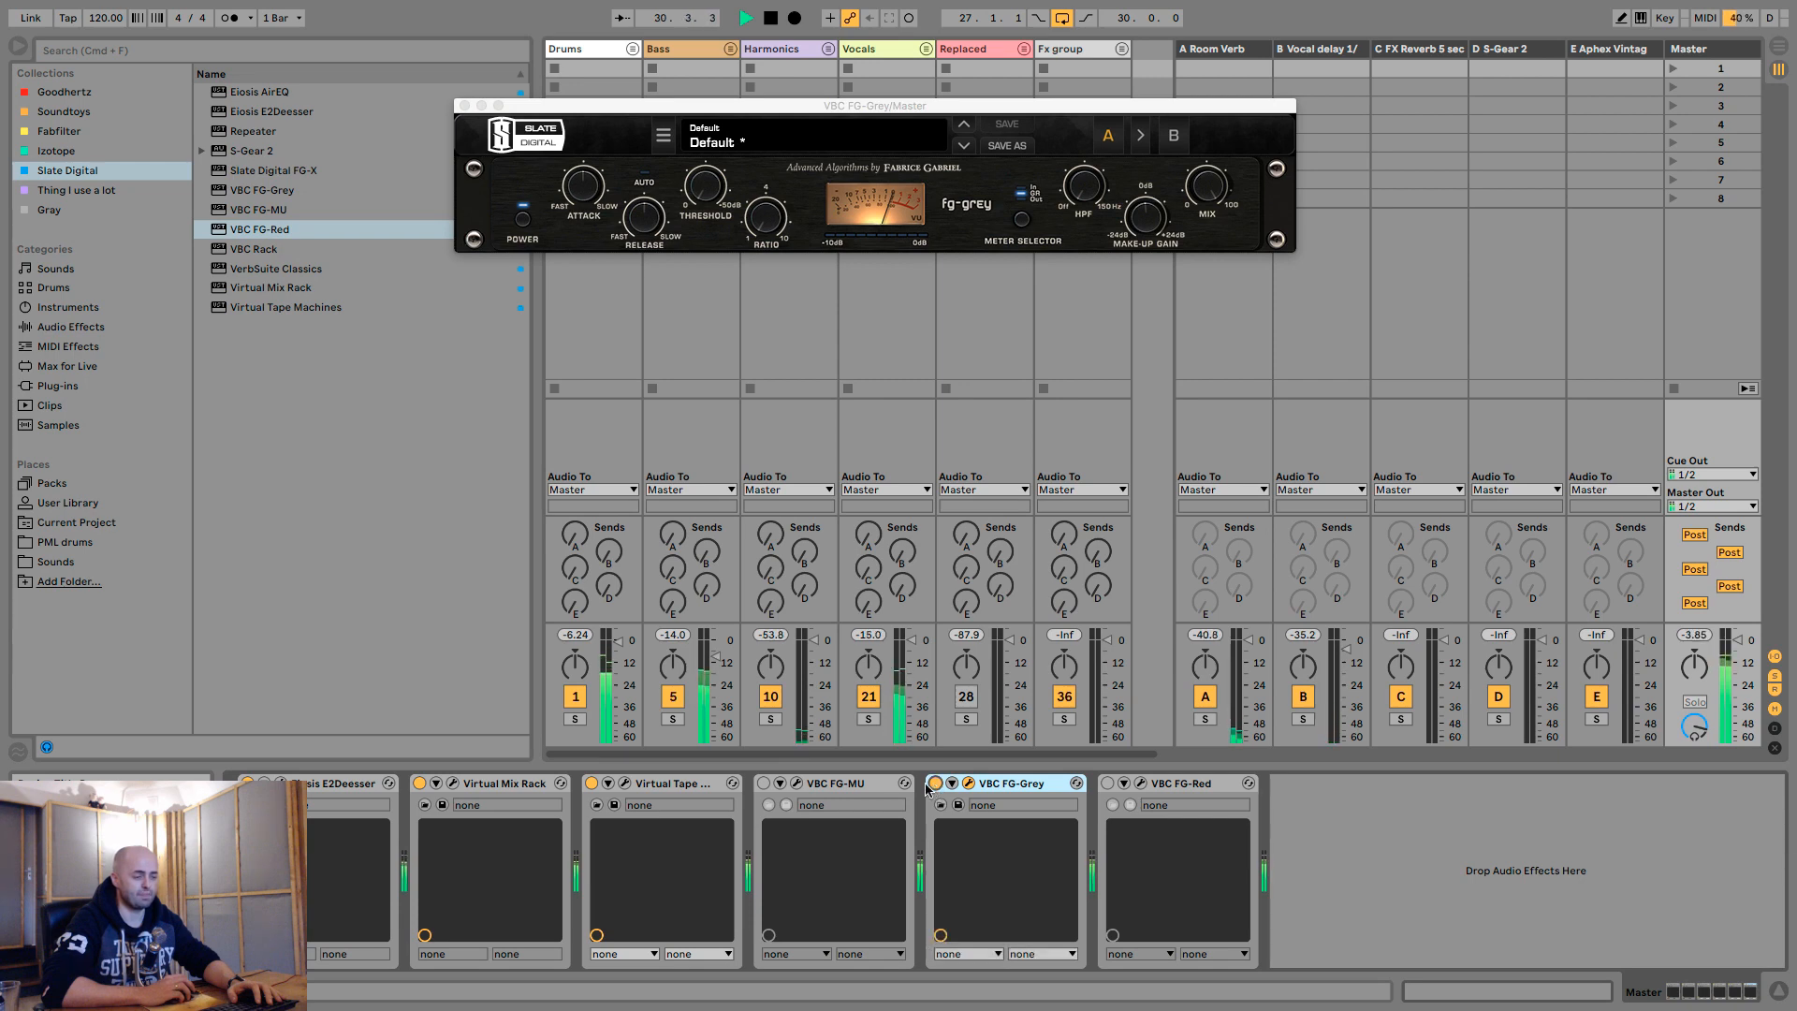
{"action": "left_click", "coordinate": [1156, 221]}
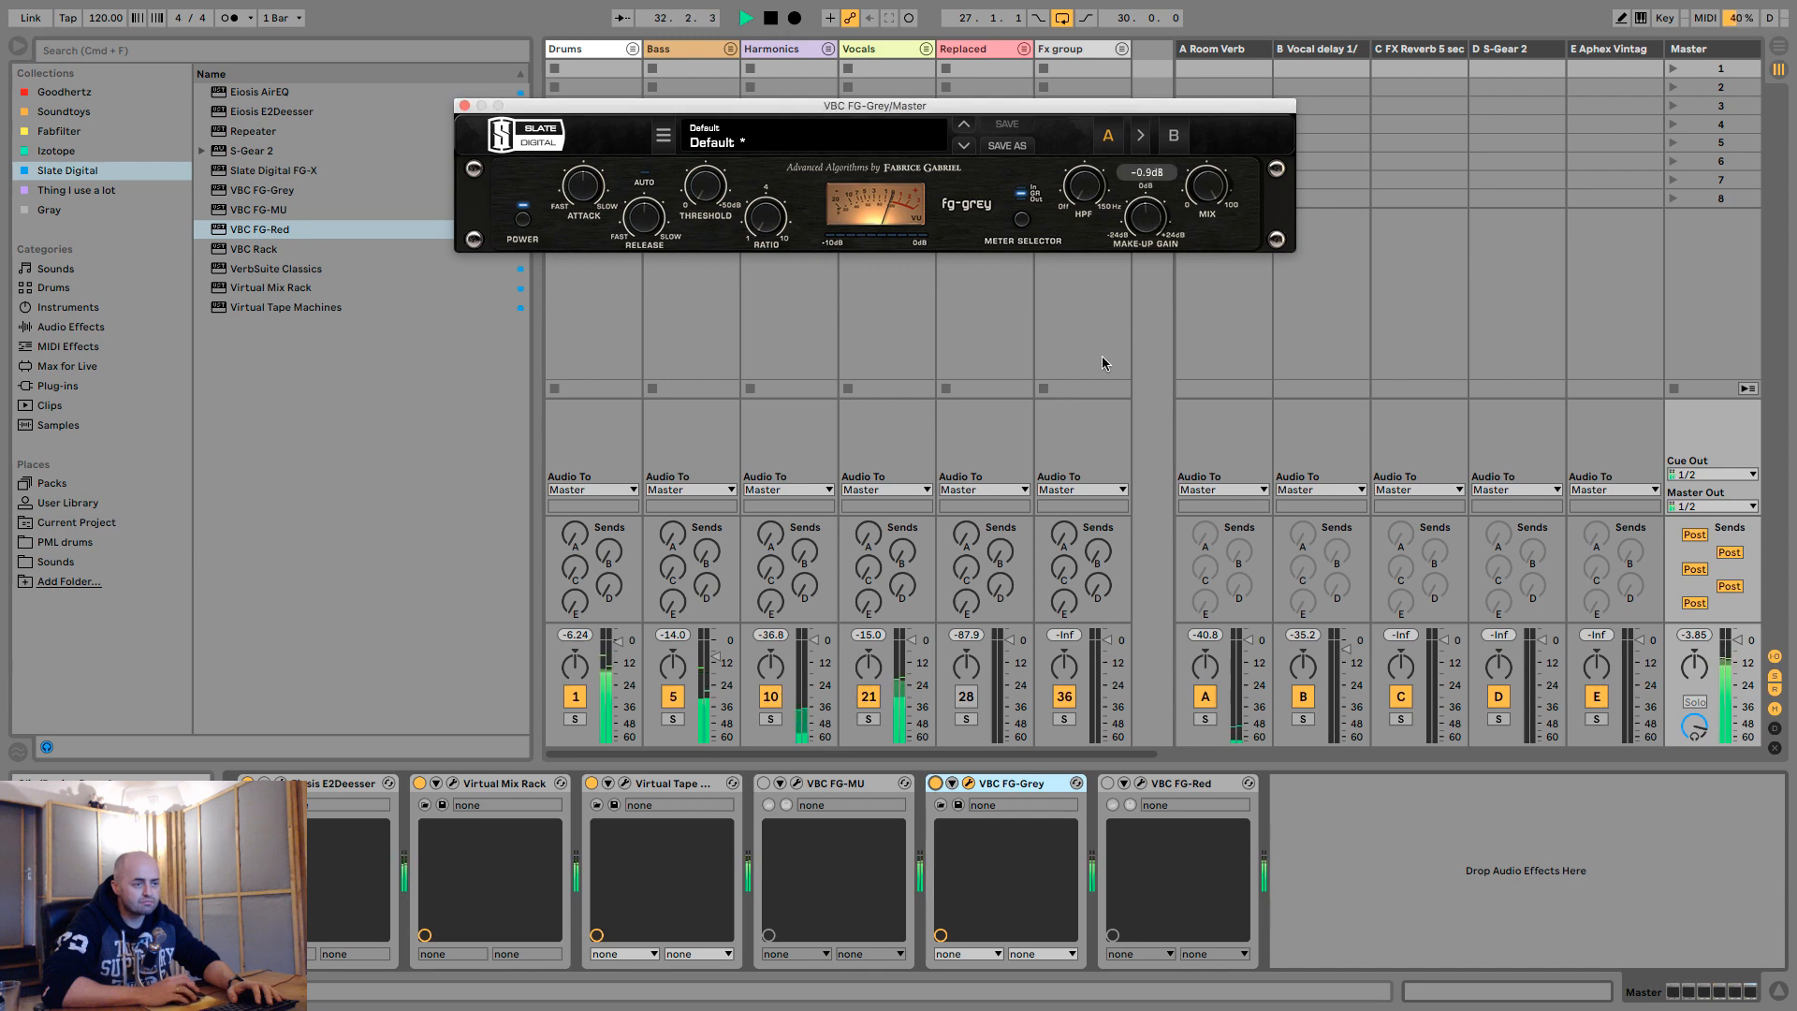
{"action": "left_click", "coordinate": [936, 784]}
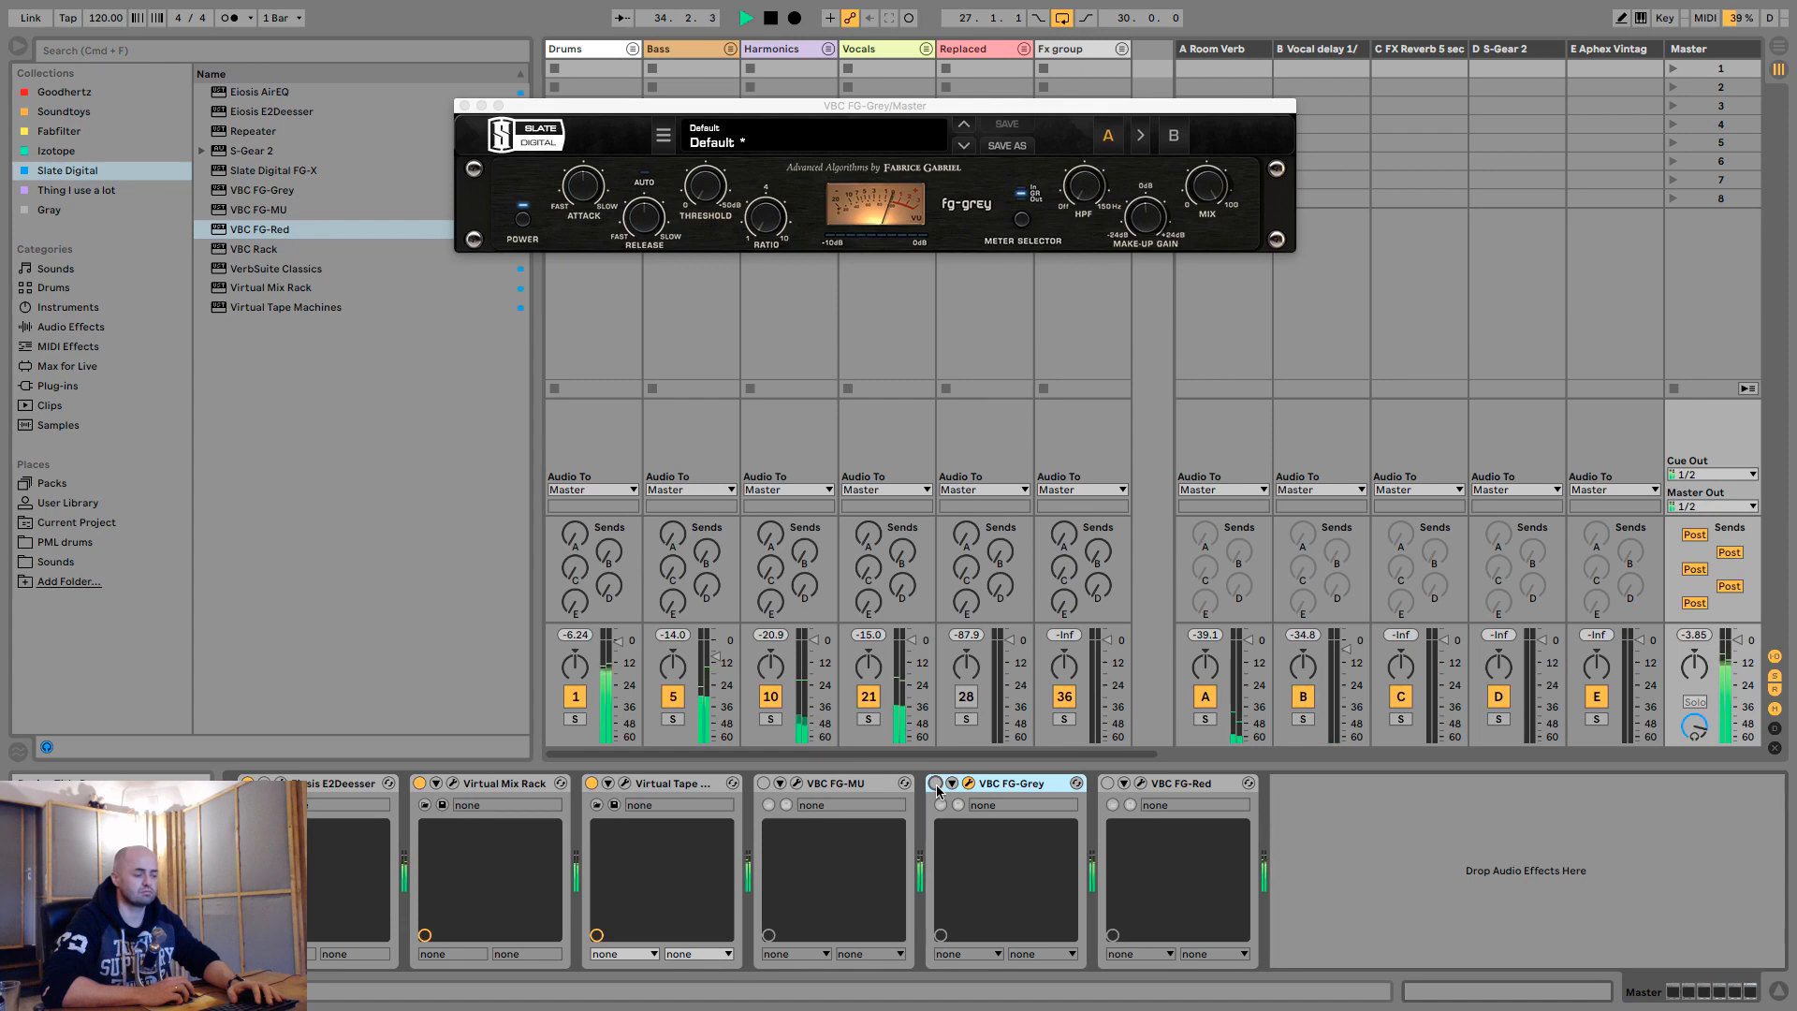
{"action": "left_click", "coordinate": [936, 785]}
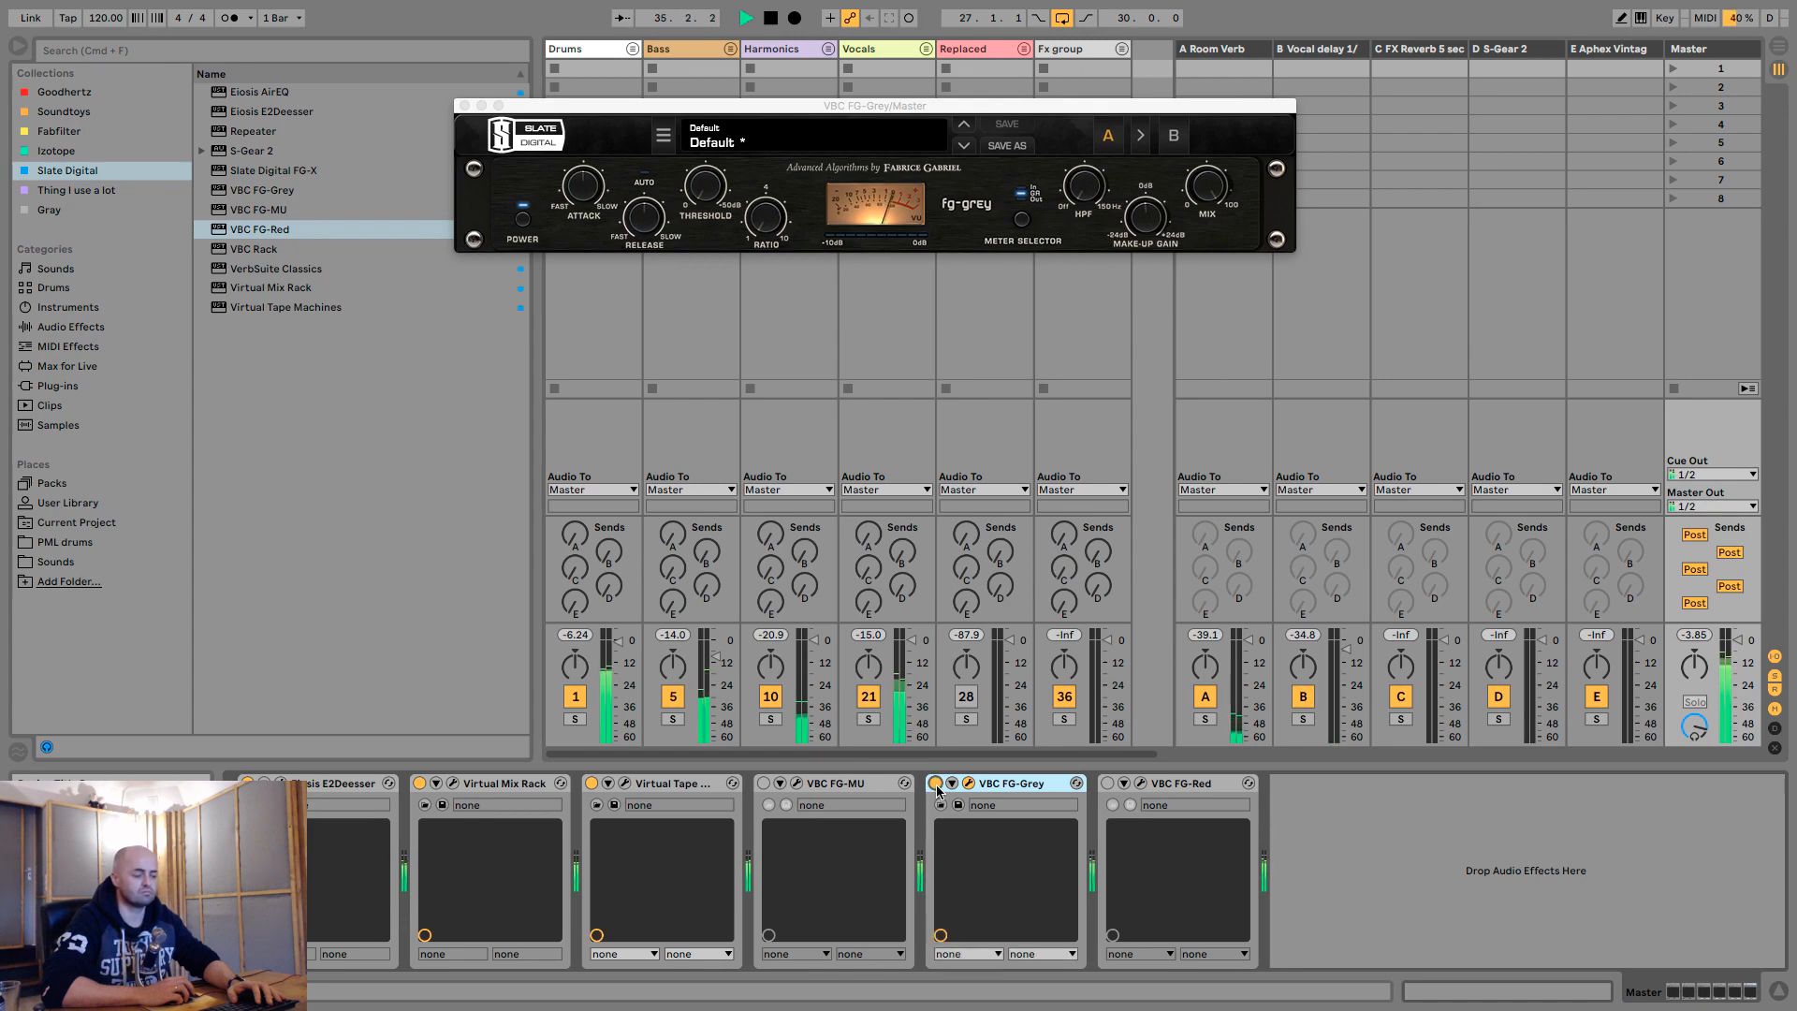
{"action": "key", "text": "space"}
{"action": "left_click", "coordinate": [935, 785]}
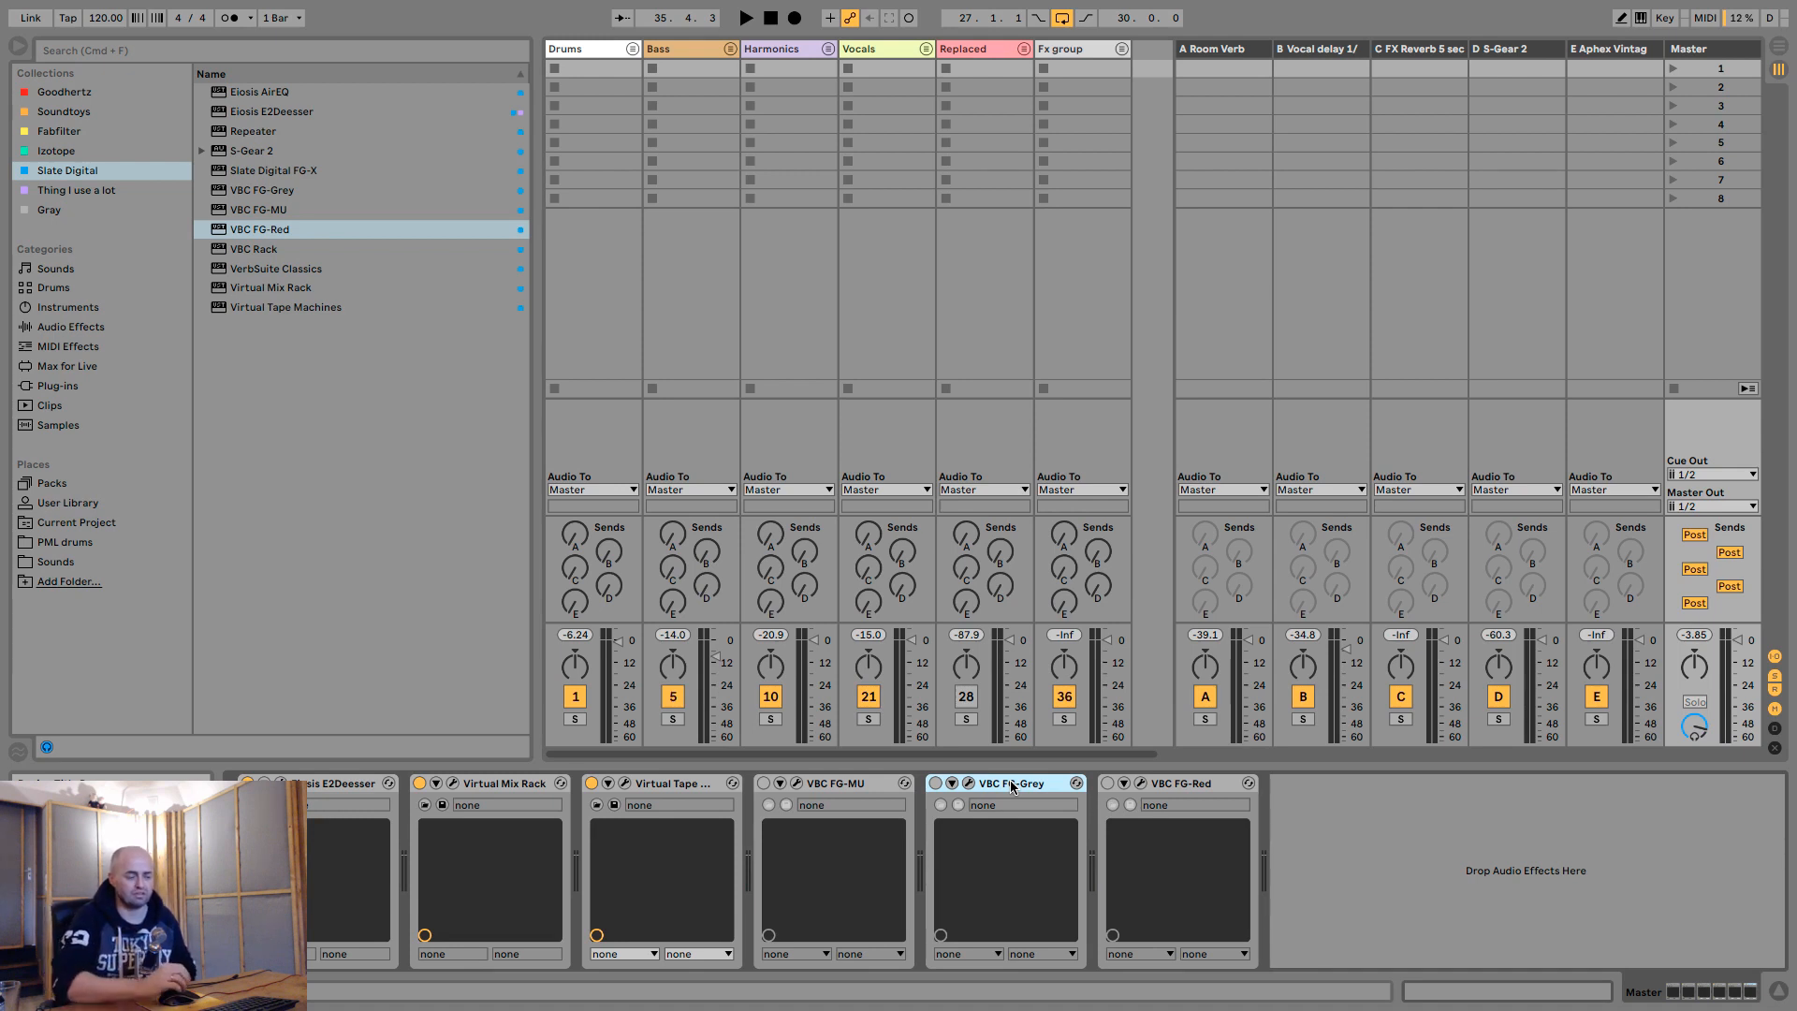
- Activate VBC FG-Red on the master, start loop playback and open the compressor's window
{"action": "left_click", "coordinate": [833, 784]}
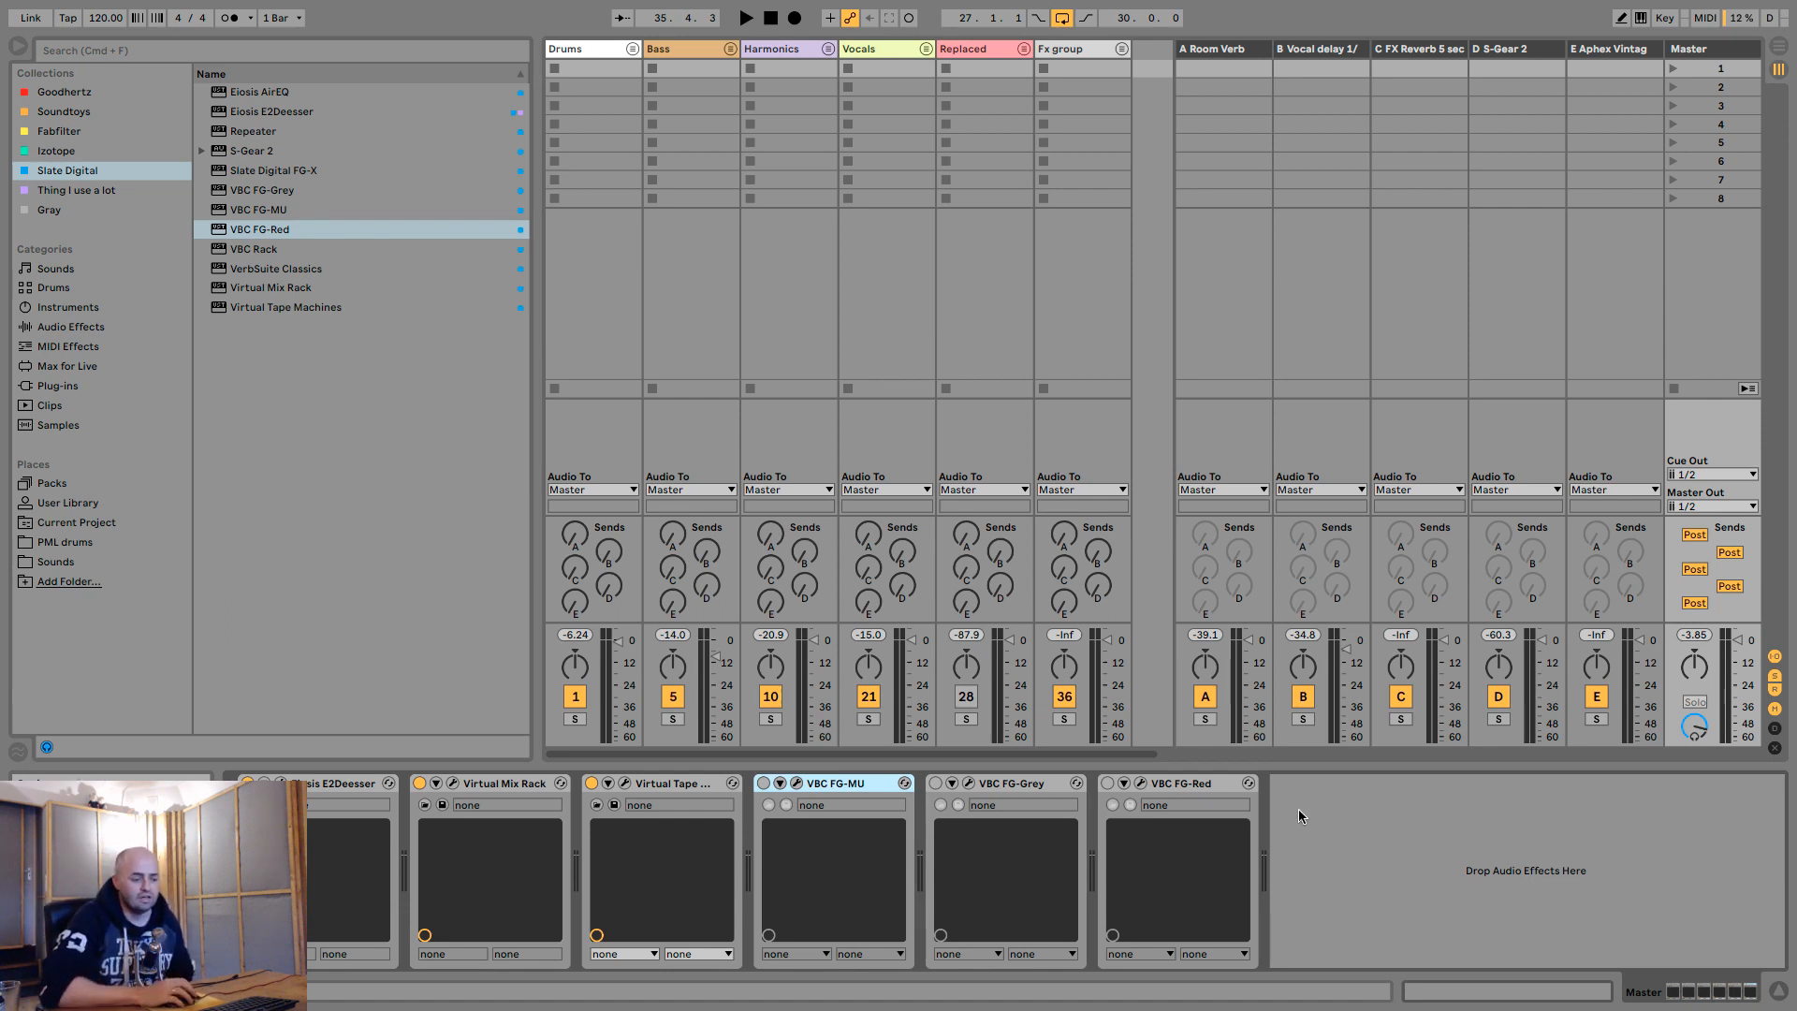
{"action": "left_click", "coordinate": [1200, 785]}
{"action": "left_click", "coordinate": [1107, 783]}
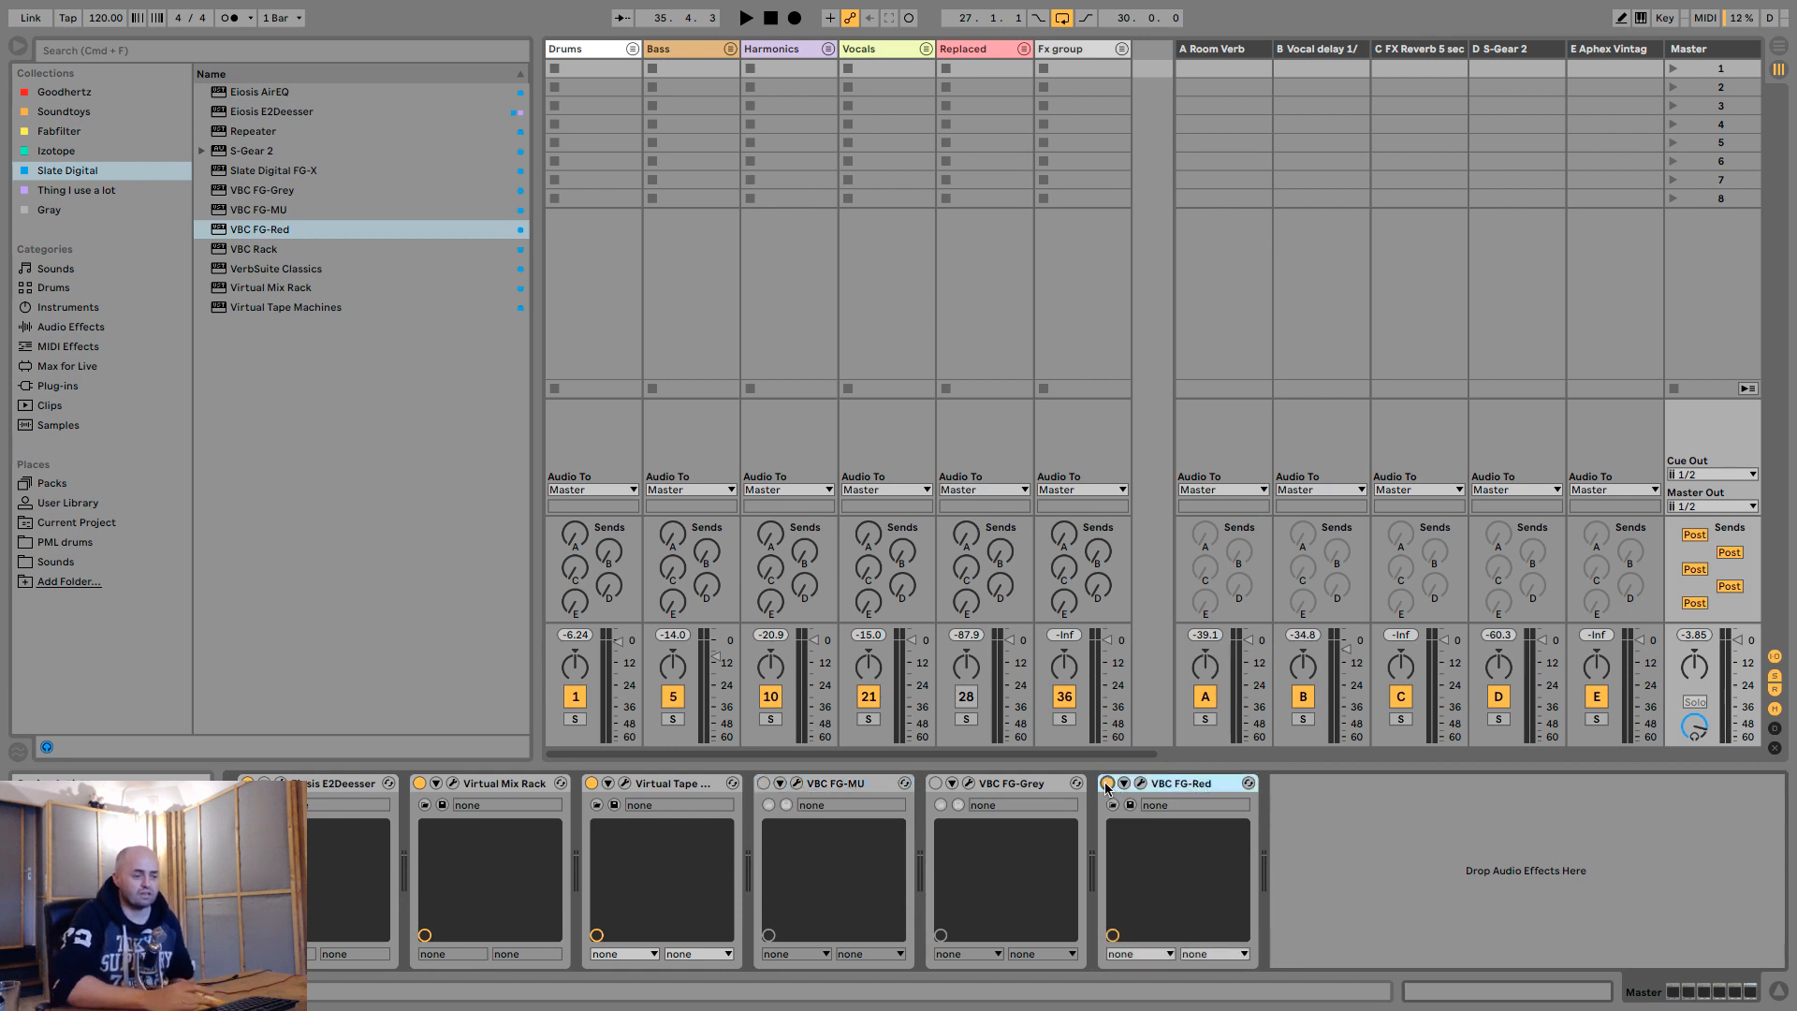
{"action": "key", "text": "space"}
{"action": "left_click", "coordinate": [1140, 783]}
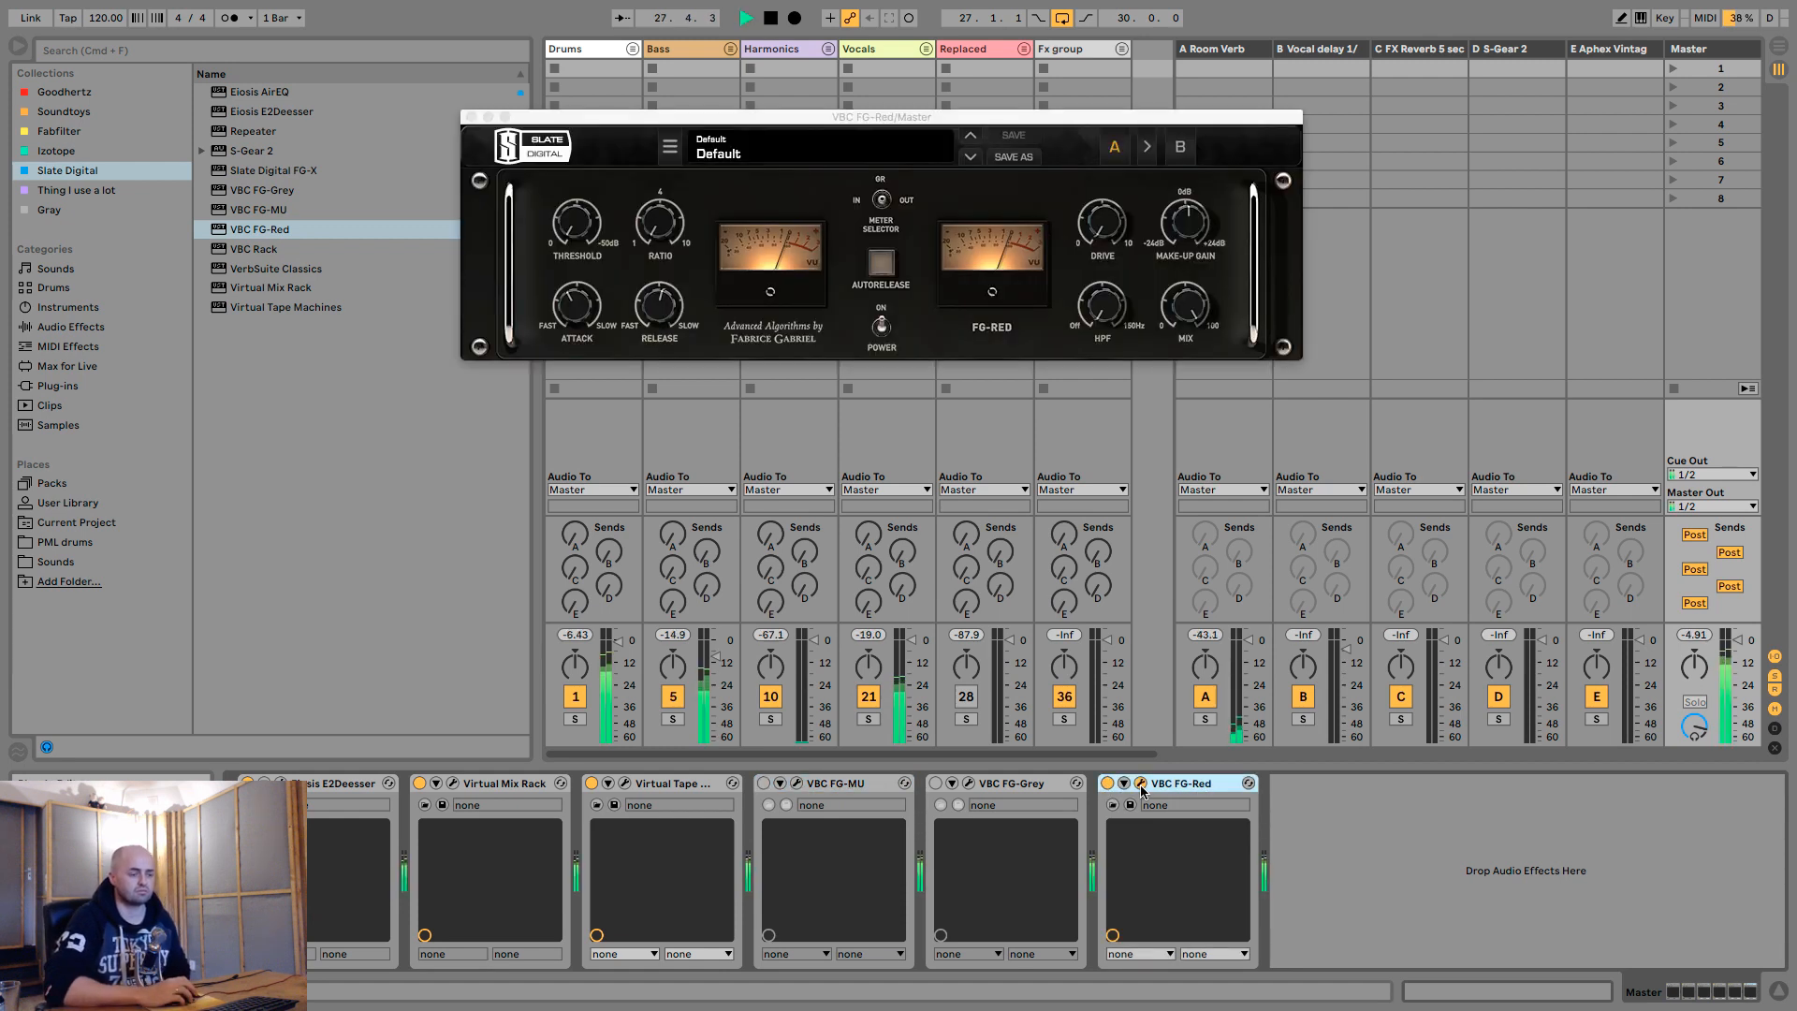
- Compare VBC FG-Red on and off during playback, leave it bypassed and close its window
{"action": "left_click", "coordinate": [1108, 783]}
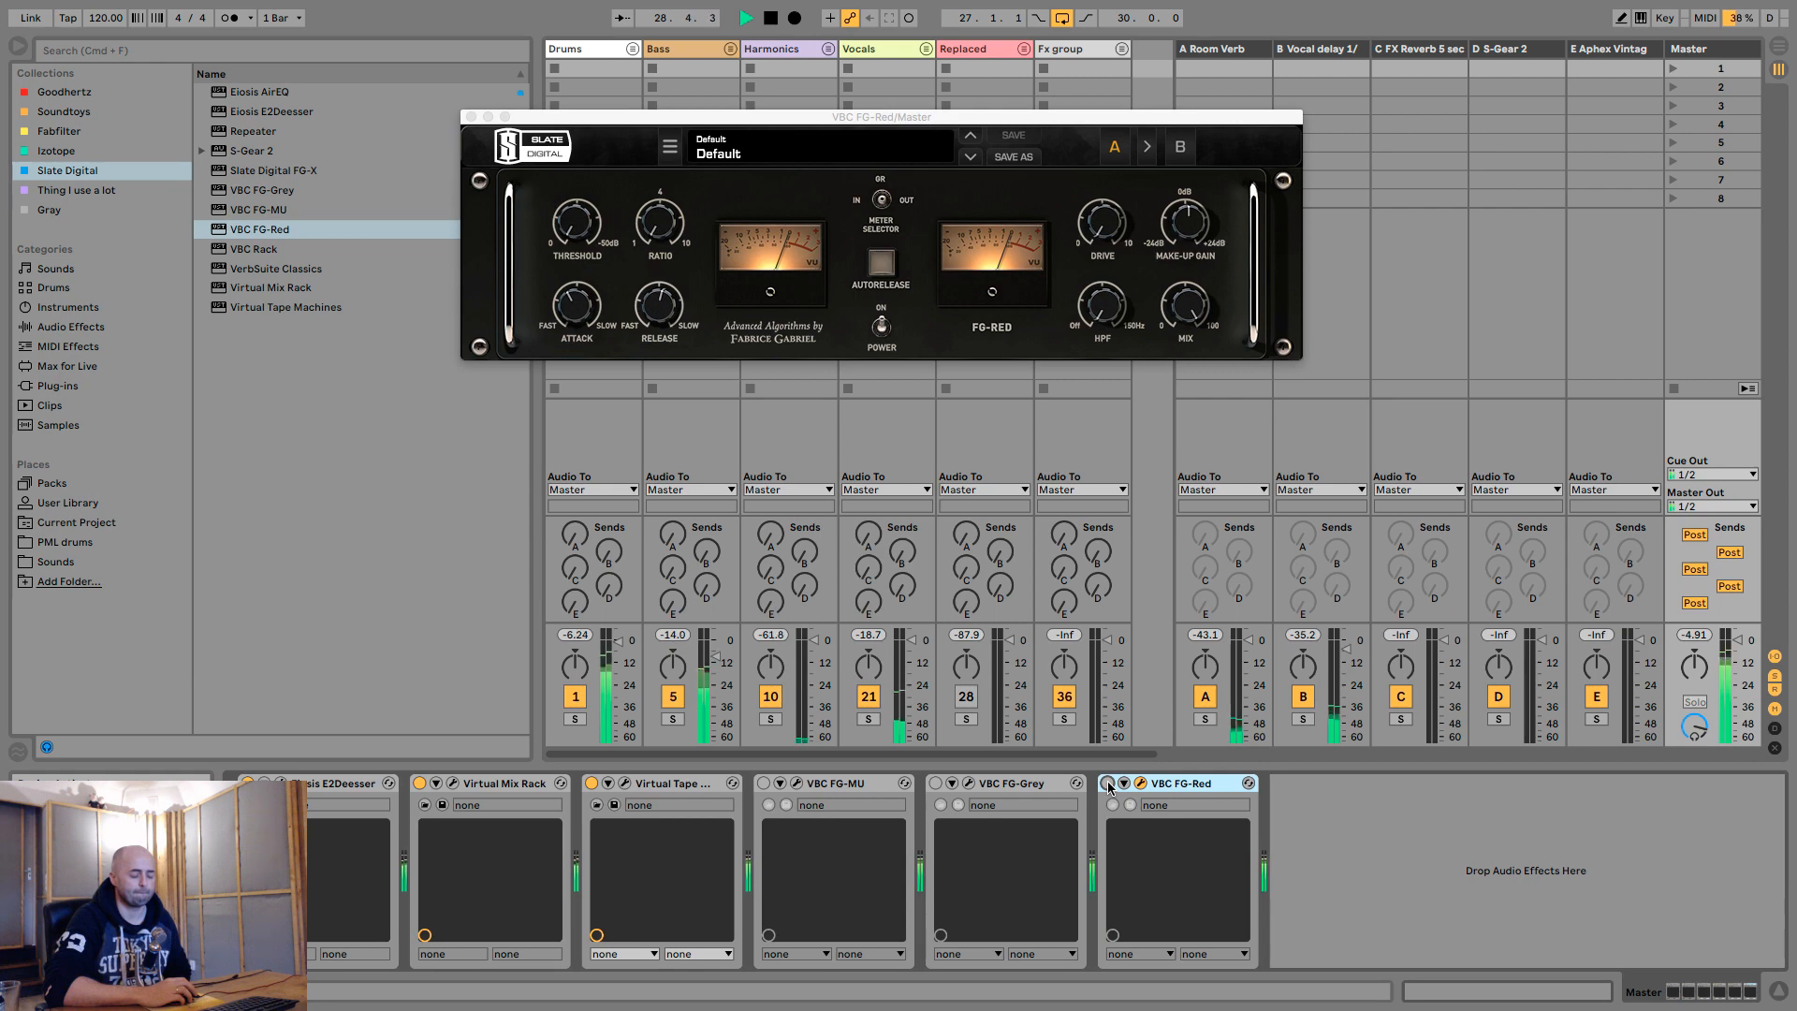
{"action": "left_click", "coordinate": [1107, 784]}
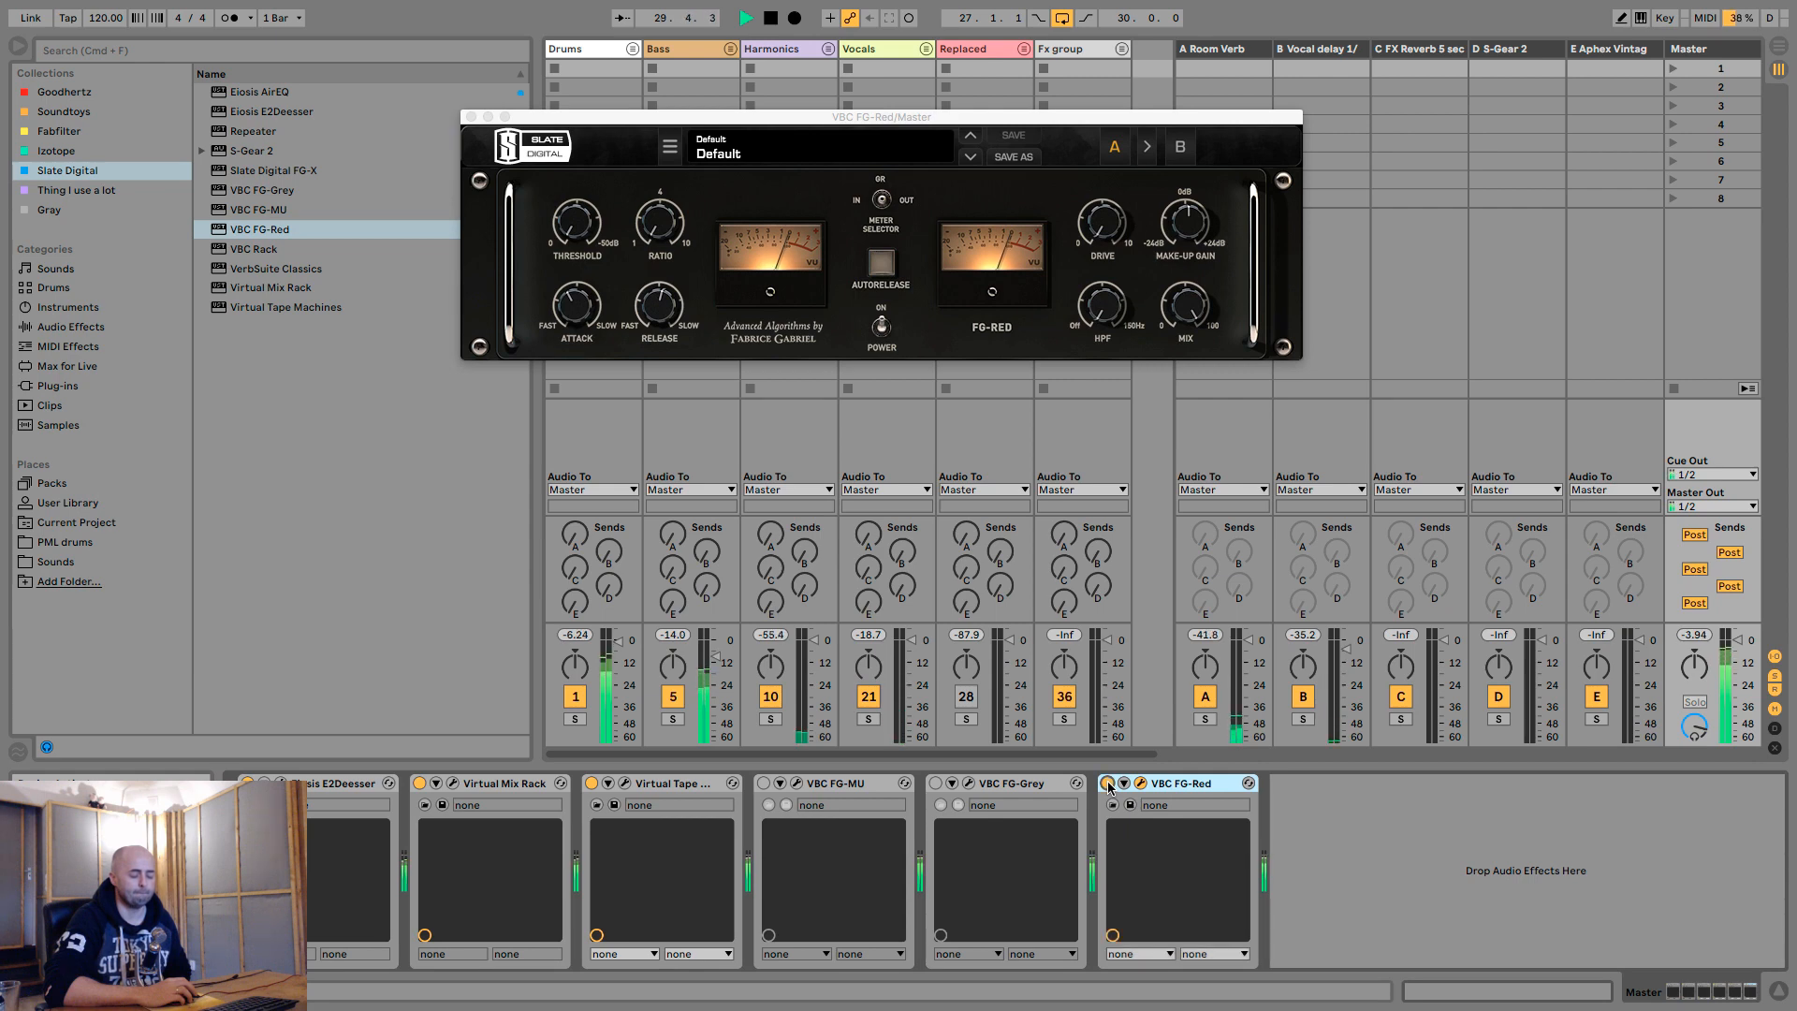
{"action": "left_click", "coordinate": [1107, 784]}
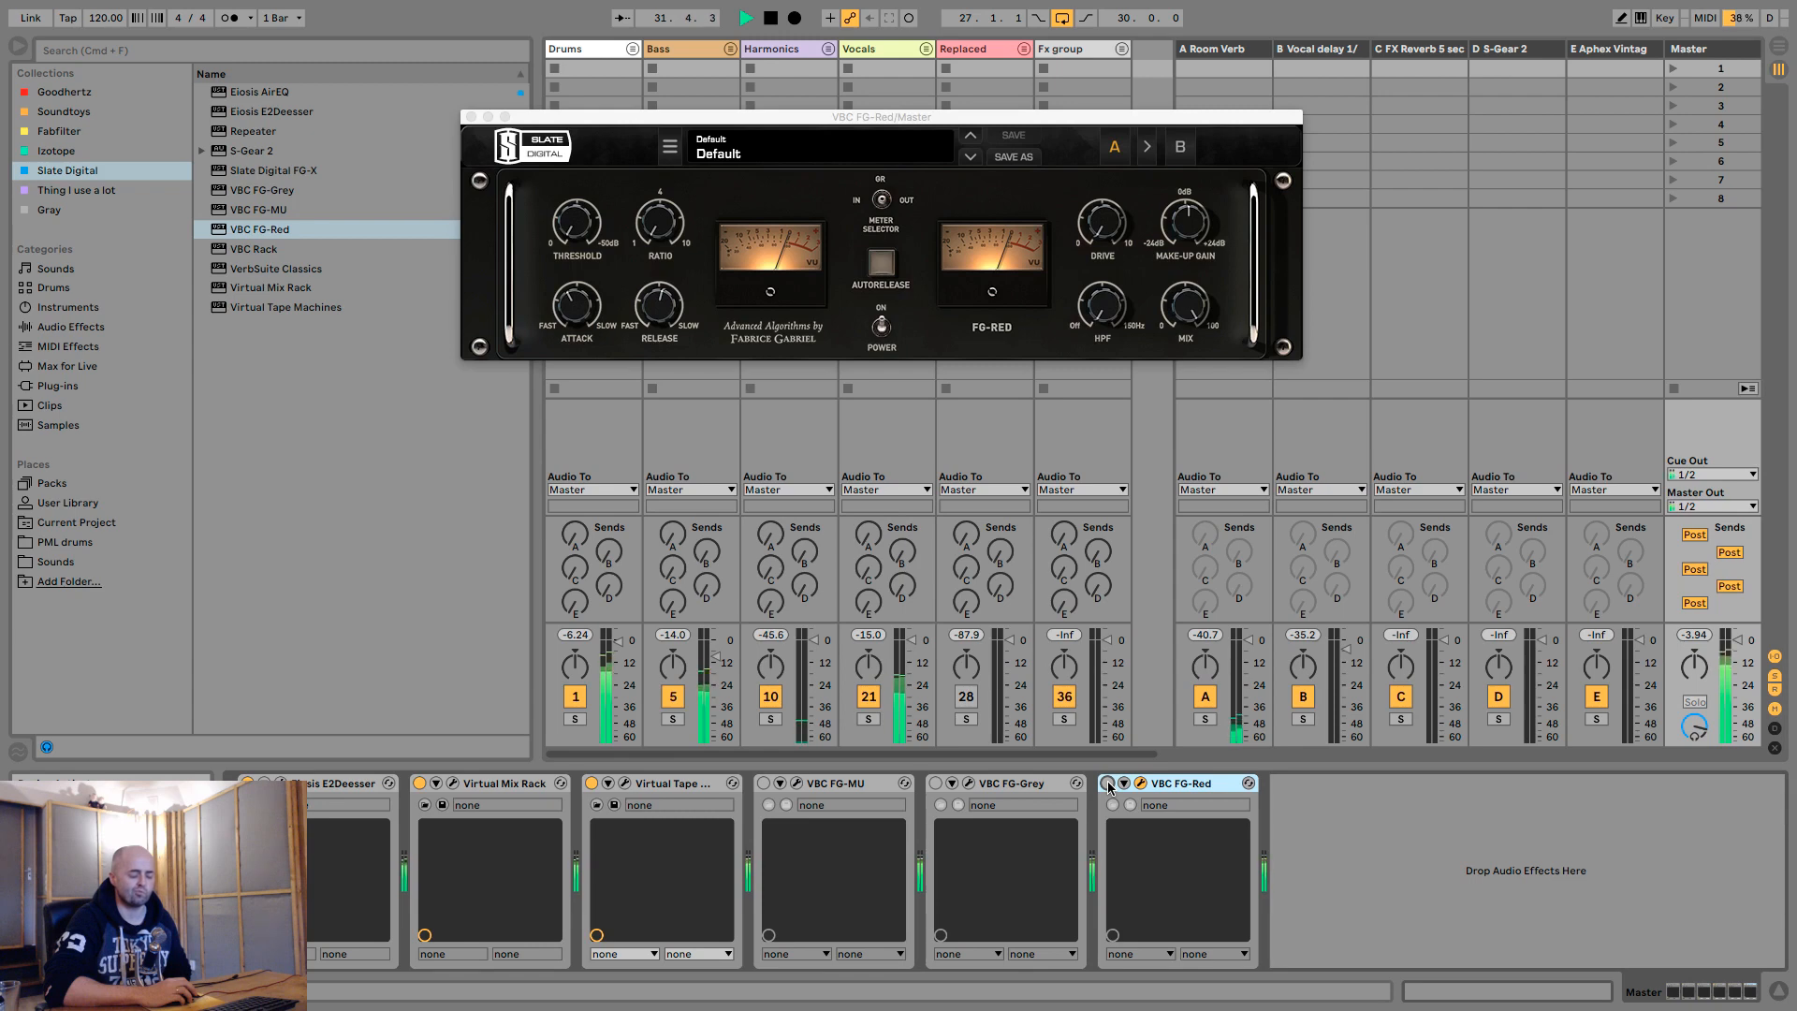
{"action": "left_click", "coordinate": [1107, 784]}
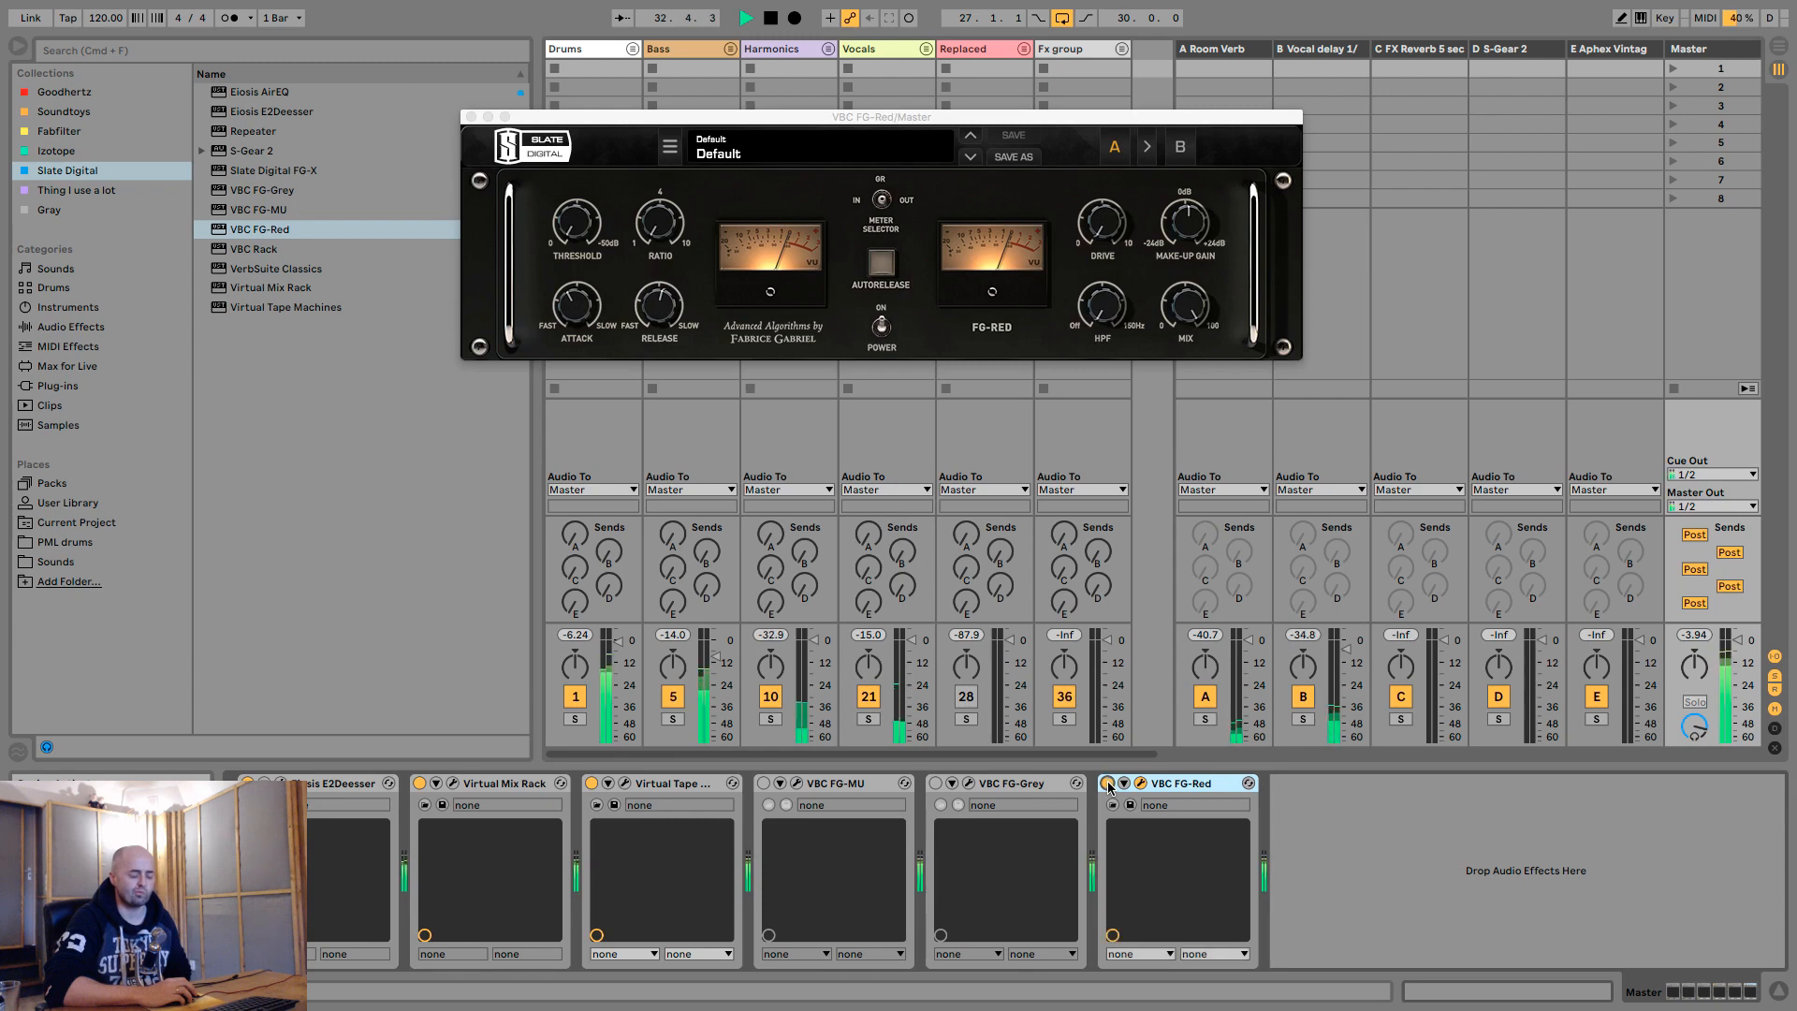
{"action": "left_click", "coordinate": [1107, 783]}
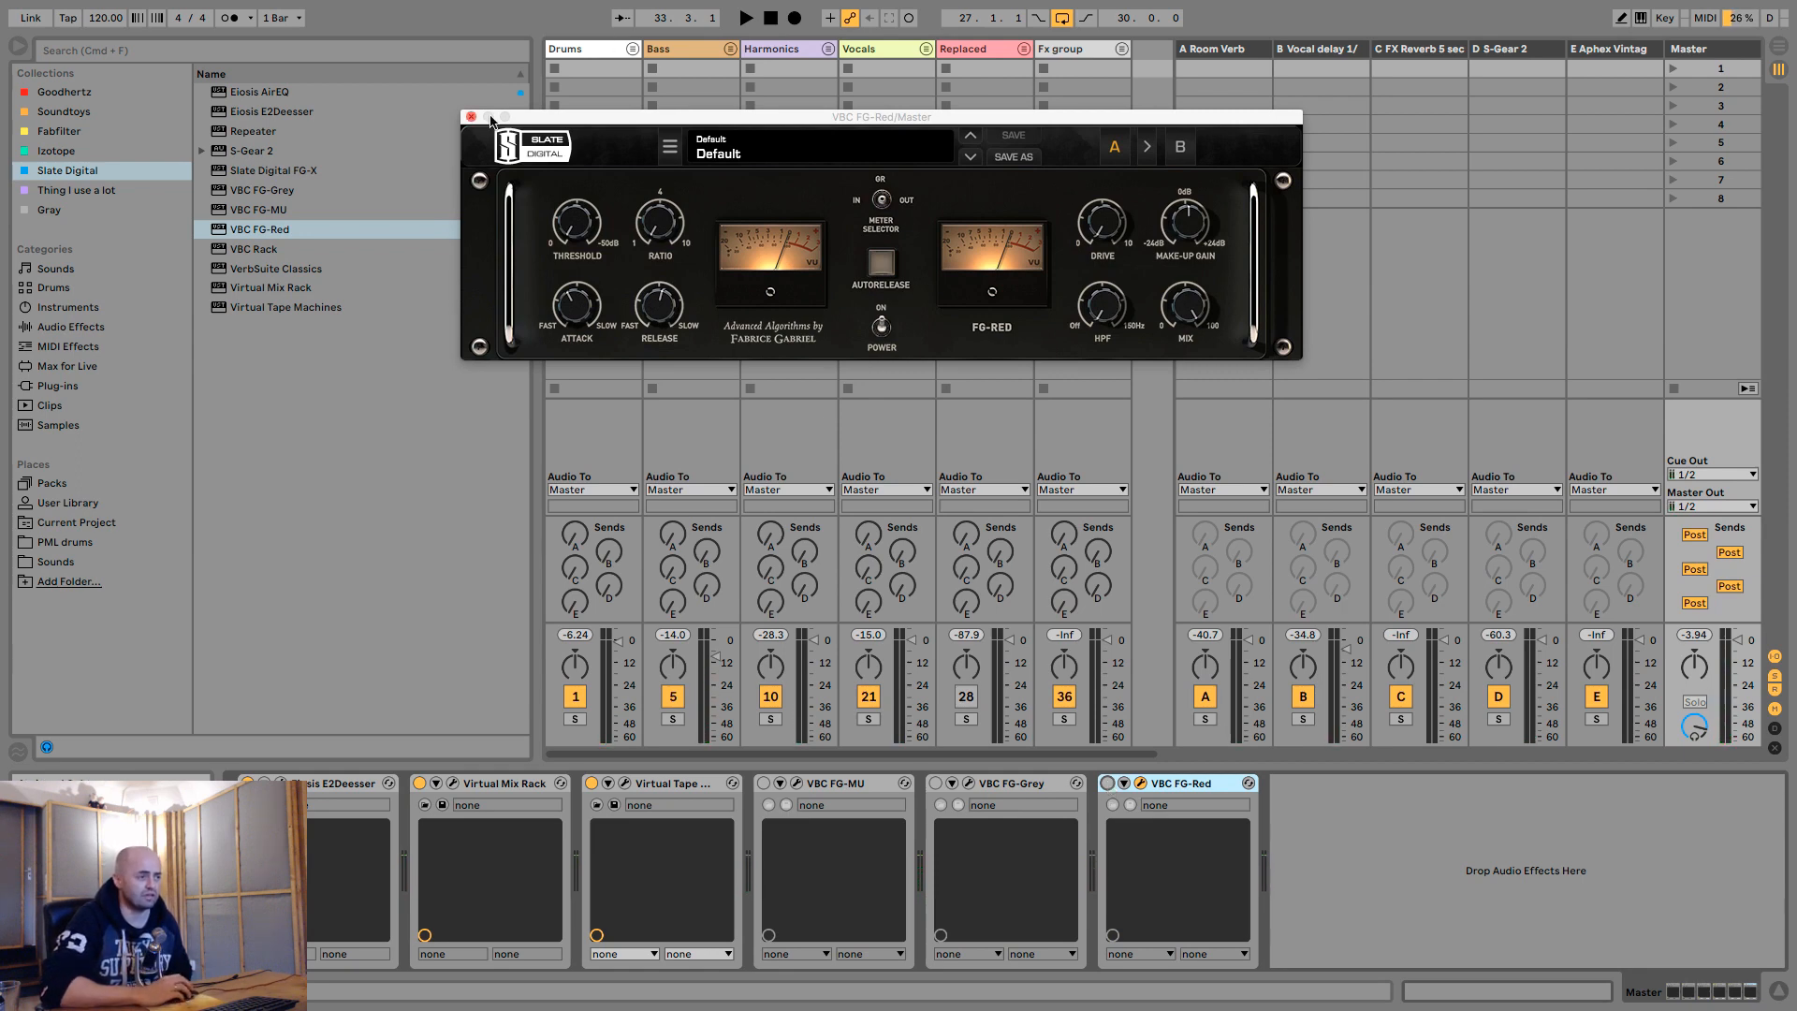
{"action": "left_click", "coordinate": [472, 117]}
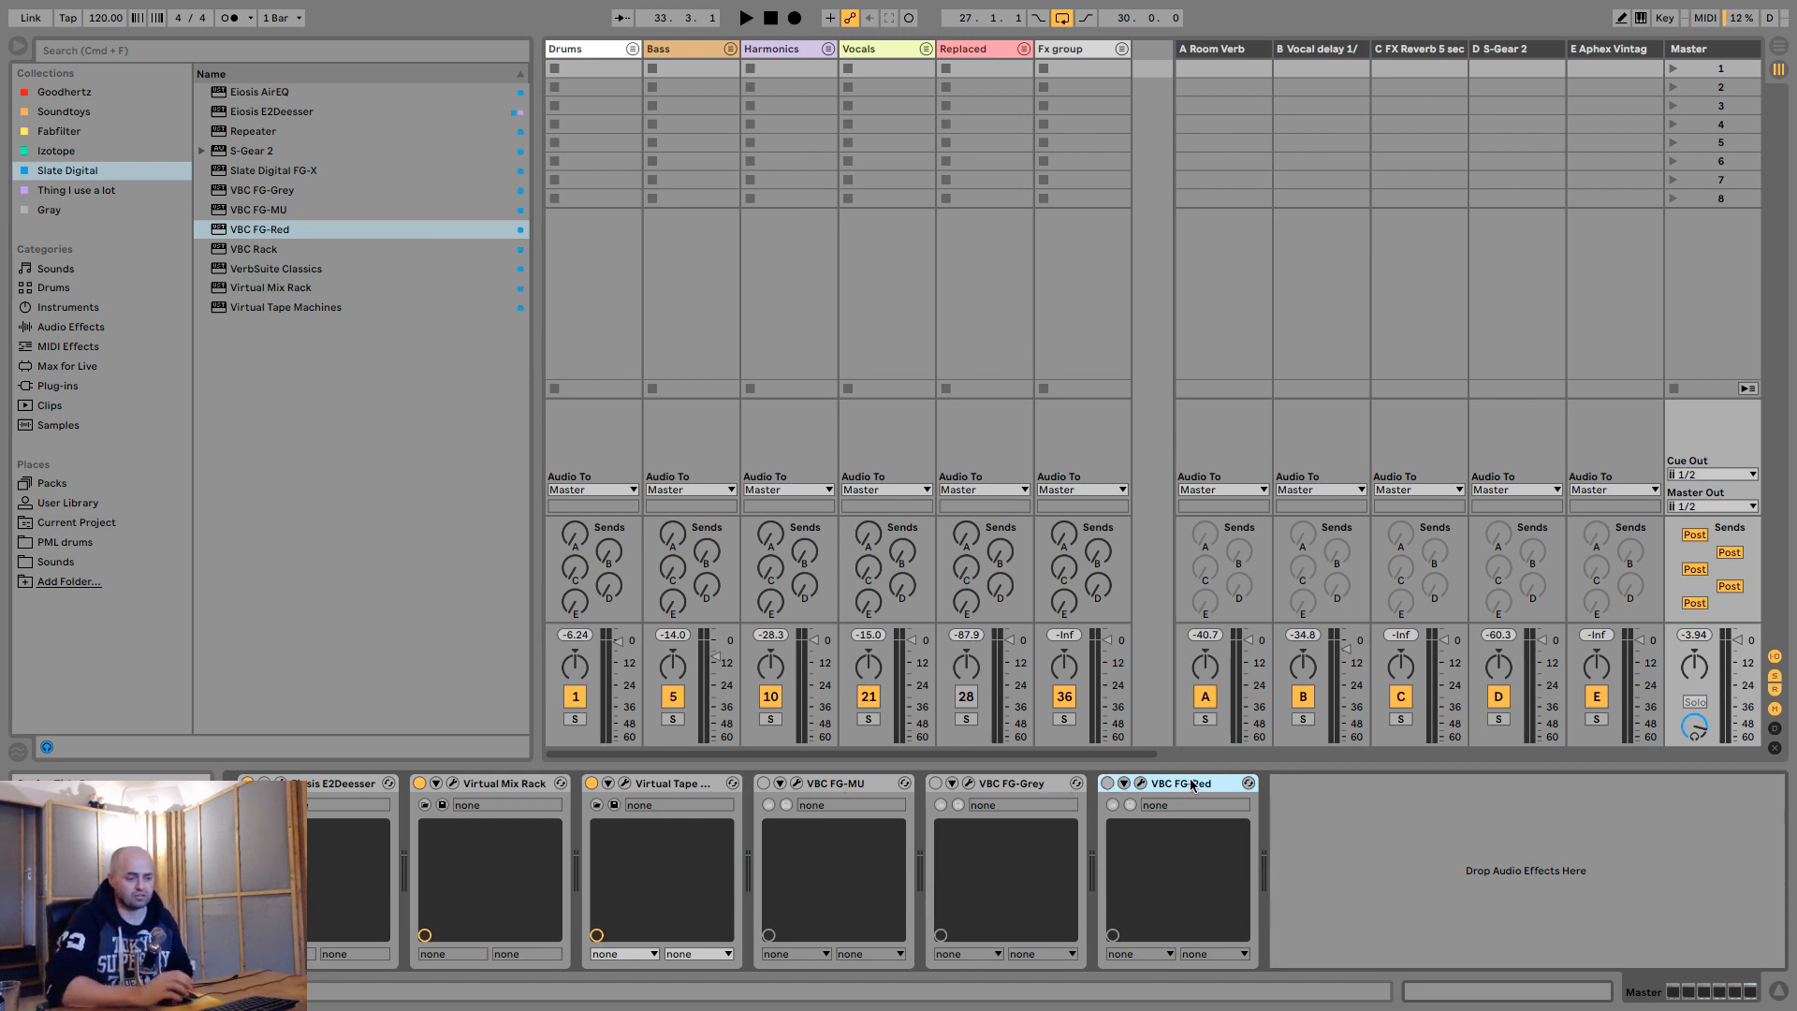
- Delete VBC FG-Red from the master, and activate and open VBC FG-MU in the arrangement view
{"action": "key", "text": "Delete"}
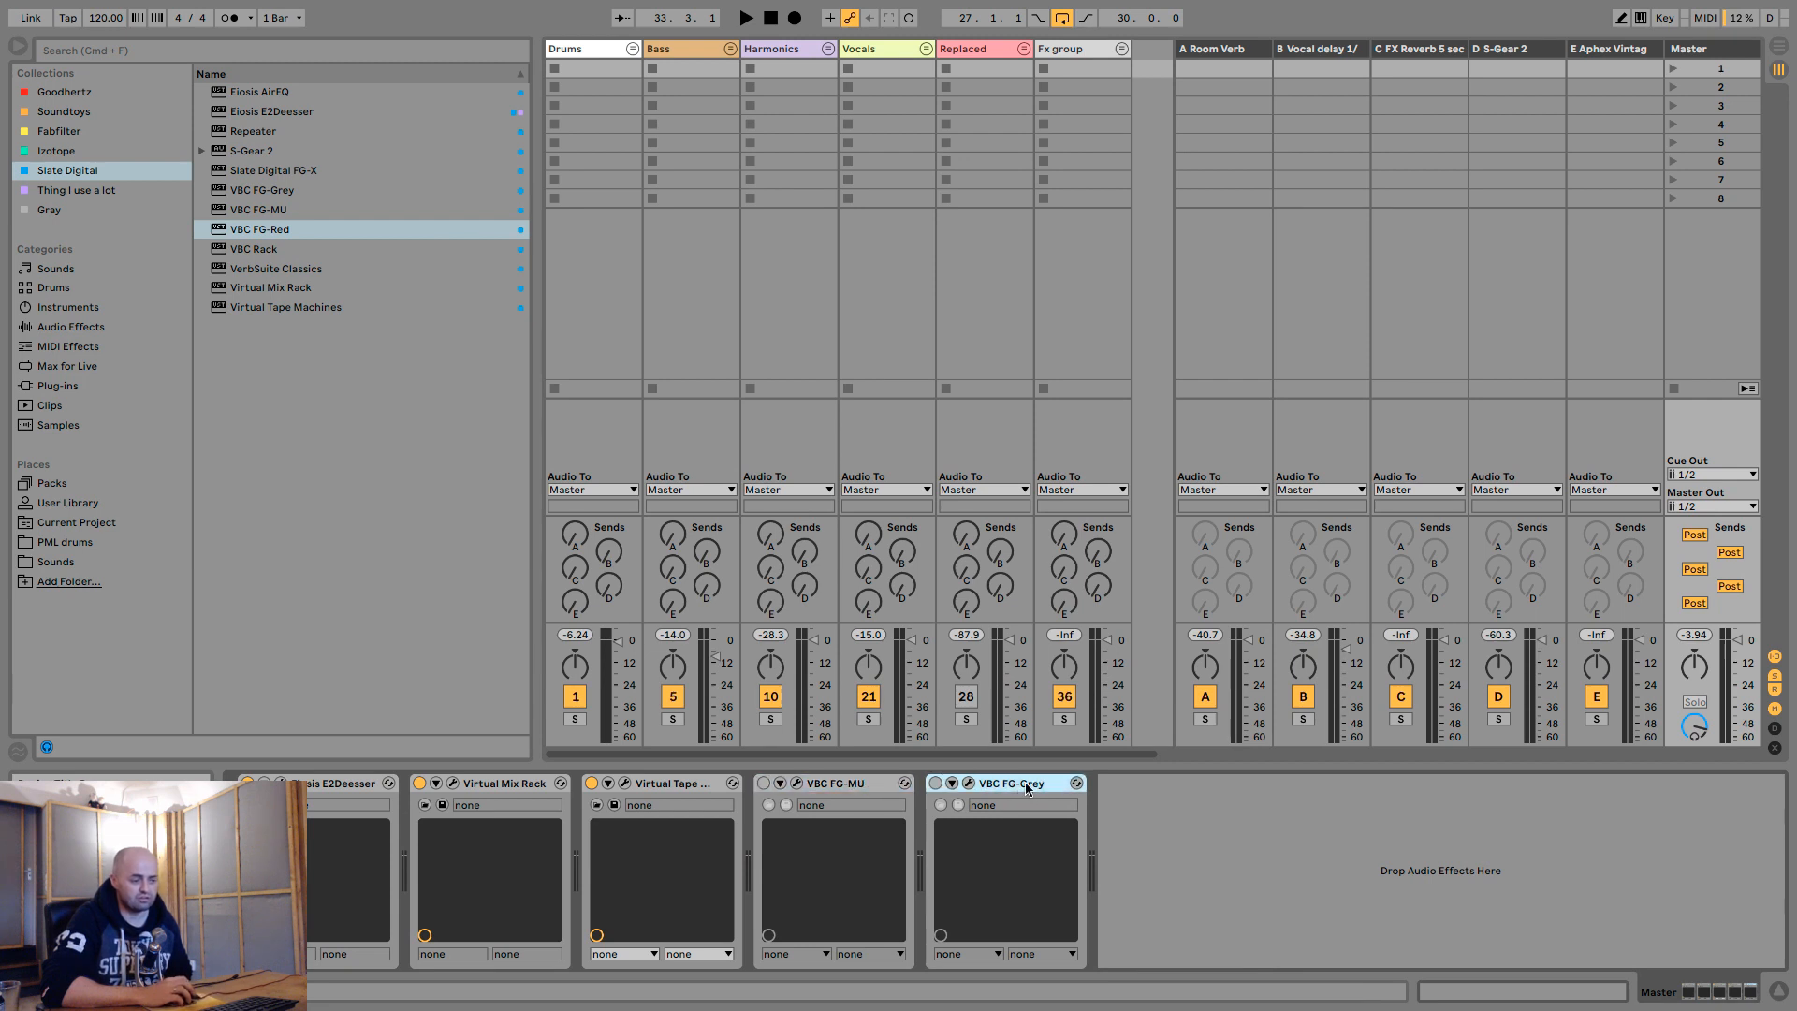
{"action": "left_click", "coordinate": [863, 786]}
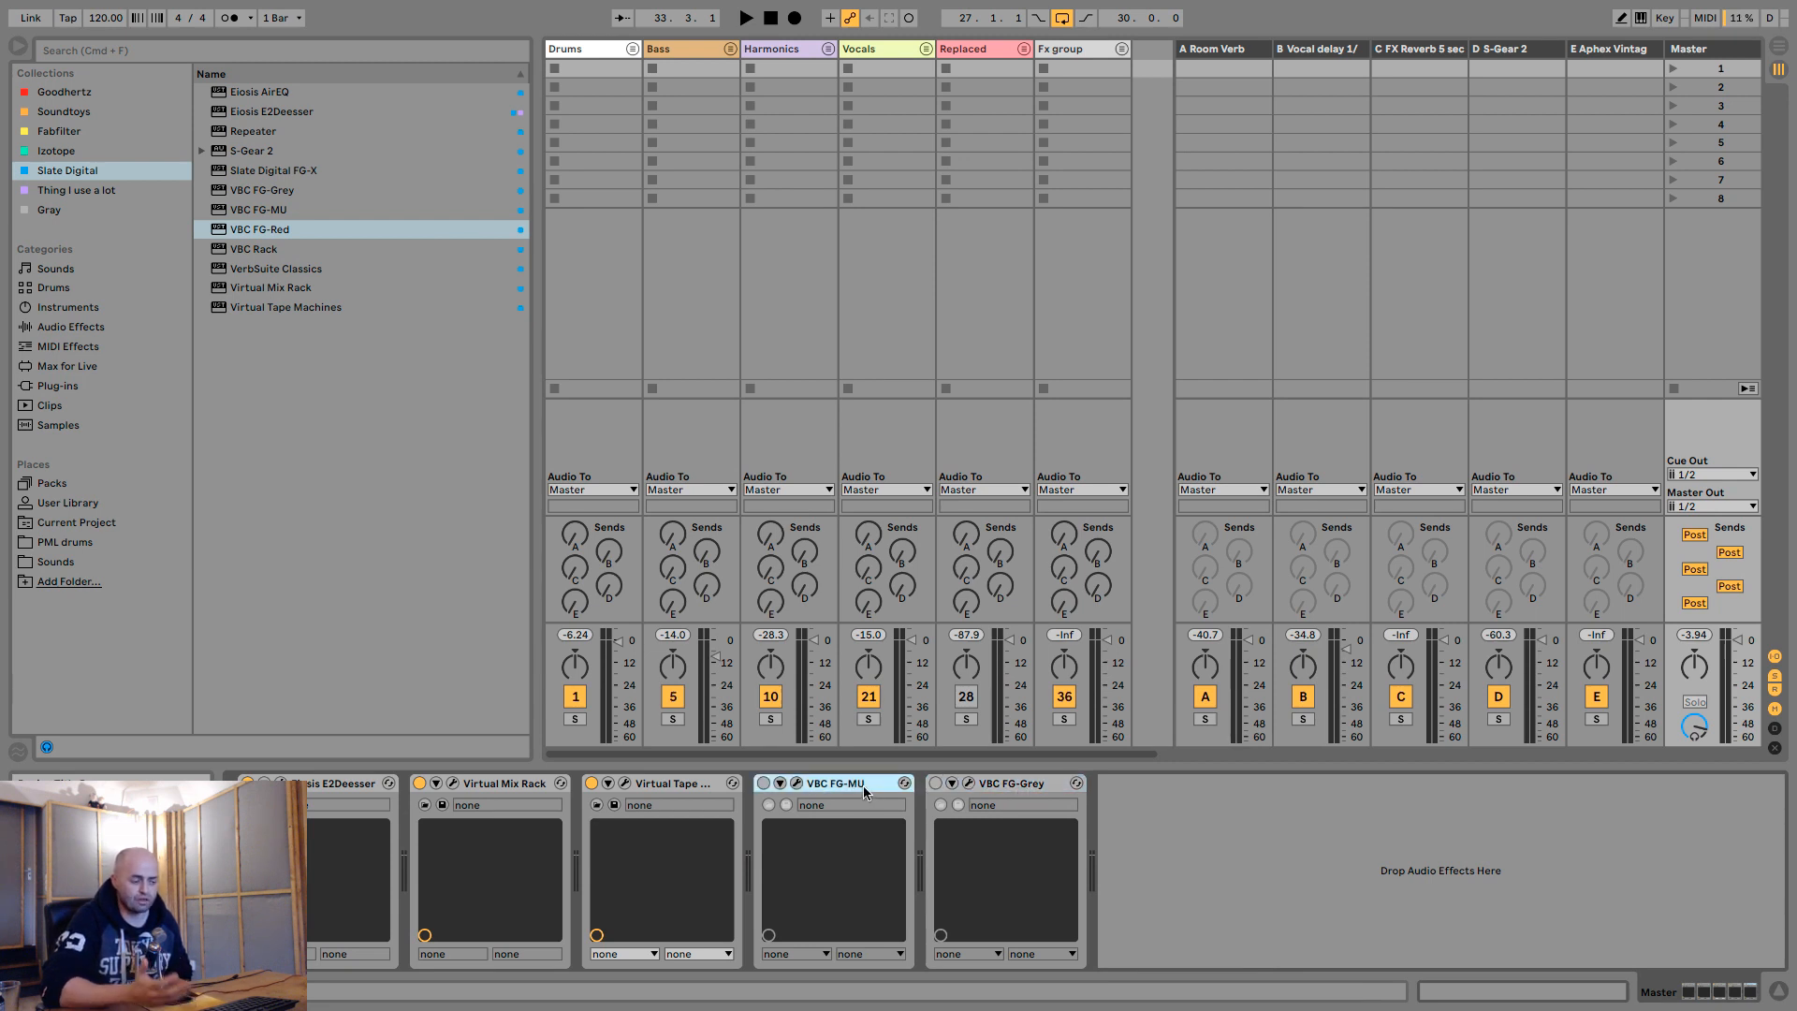
{"action": "left_click", "coordinate": [764, 784]}
{"action": "left_click", "coordinate": [796, 784]}
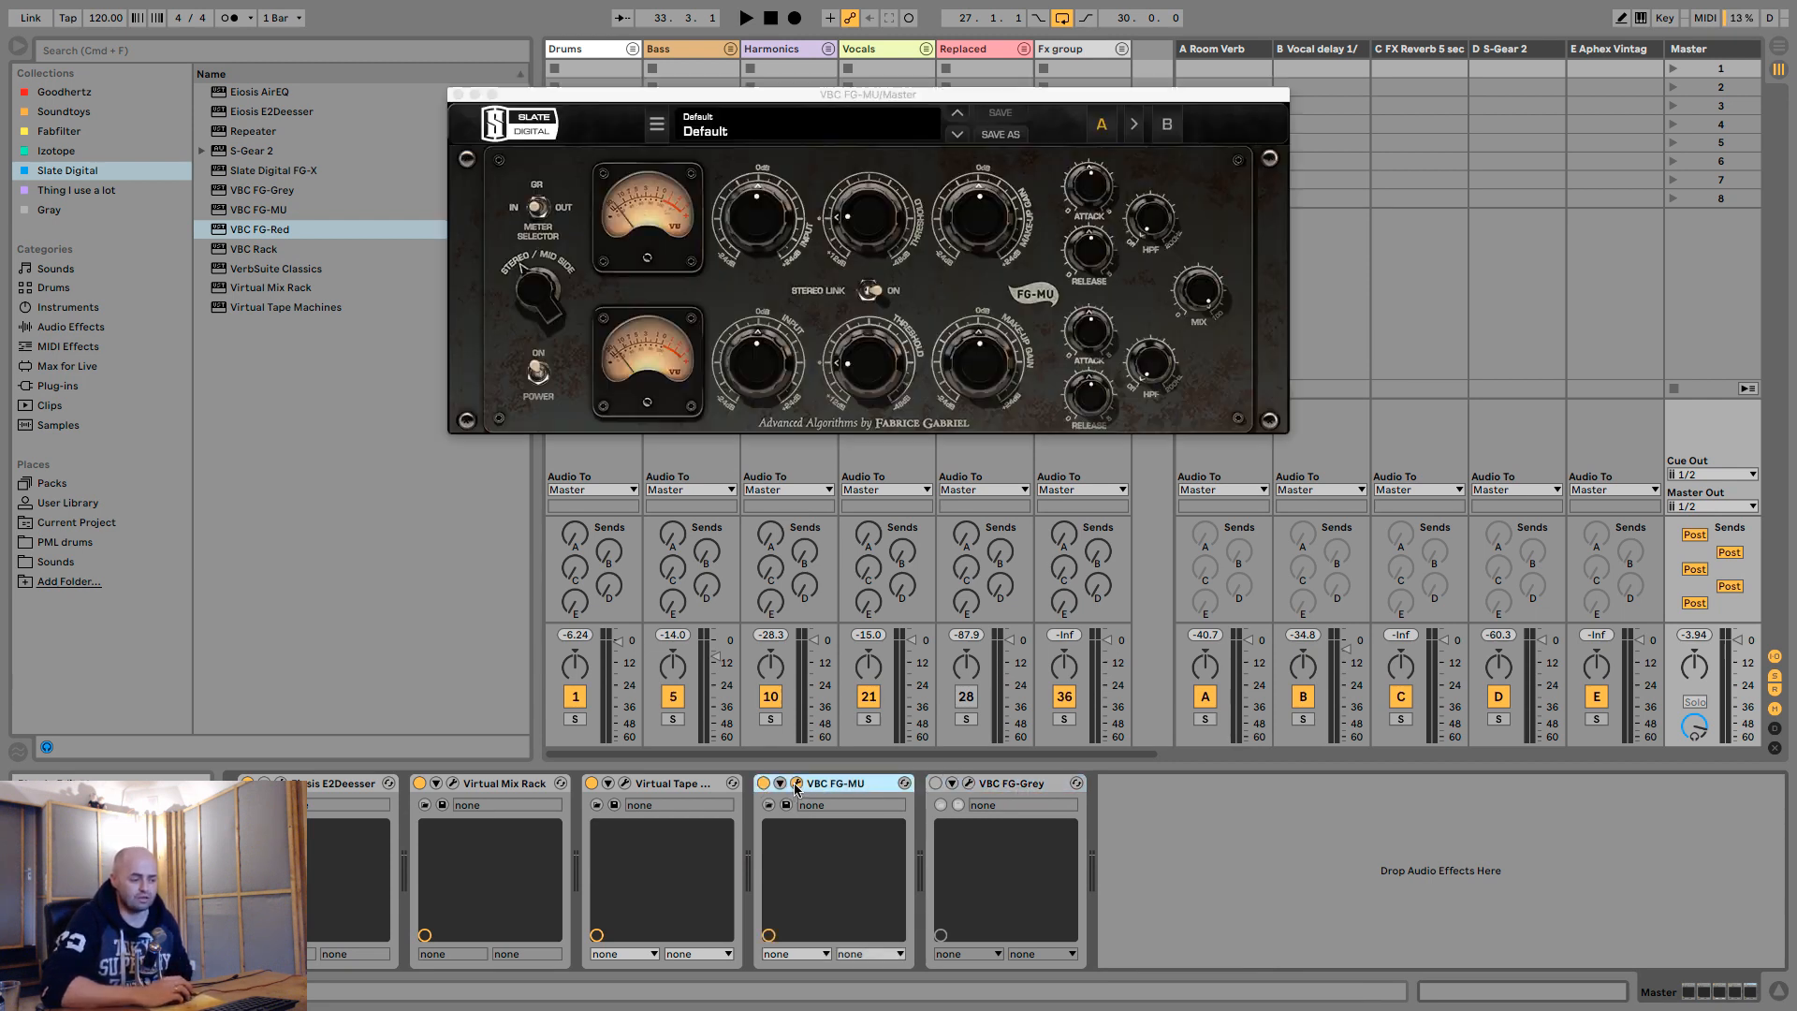
{"action": "key", "text": "Tab"}
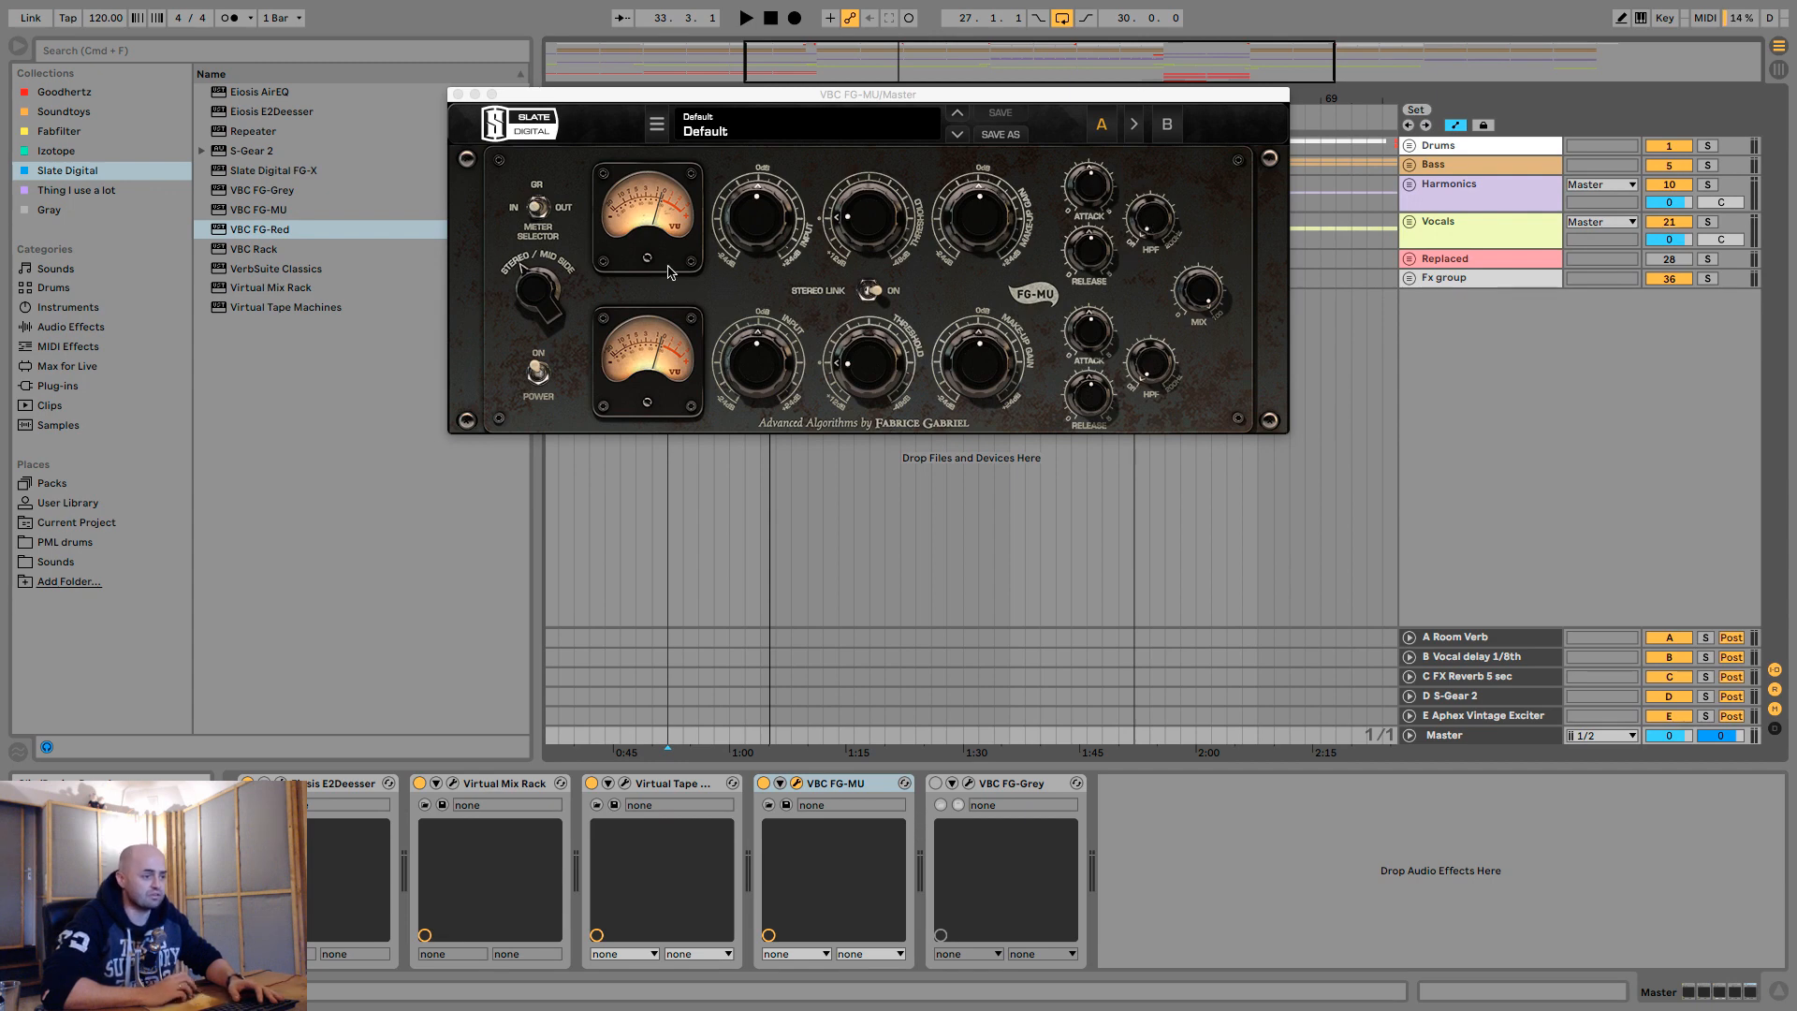
- Adjust the VBC FG-MU threshold during playback and try the Out, GR and In meter modes, leaving the meter on GR
{"action": "key", "text": "space"}
{"action": "left_click_drag", "start_coordinate": [880, 220], "coordinate": [885, 185]}
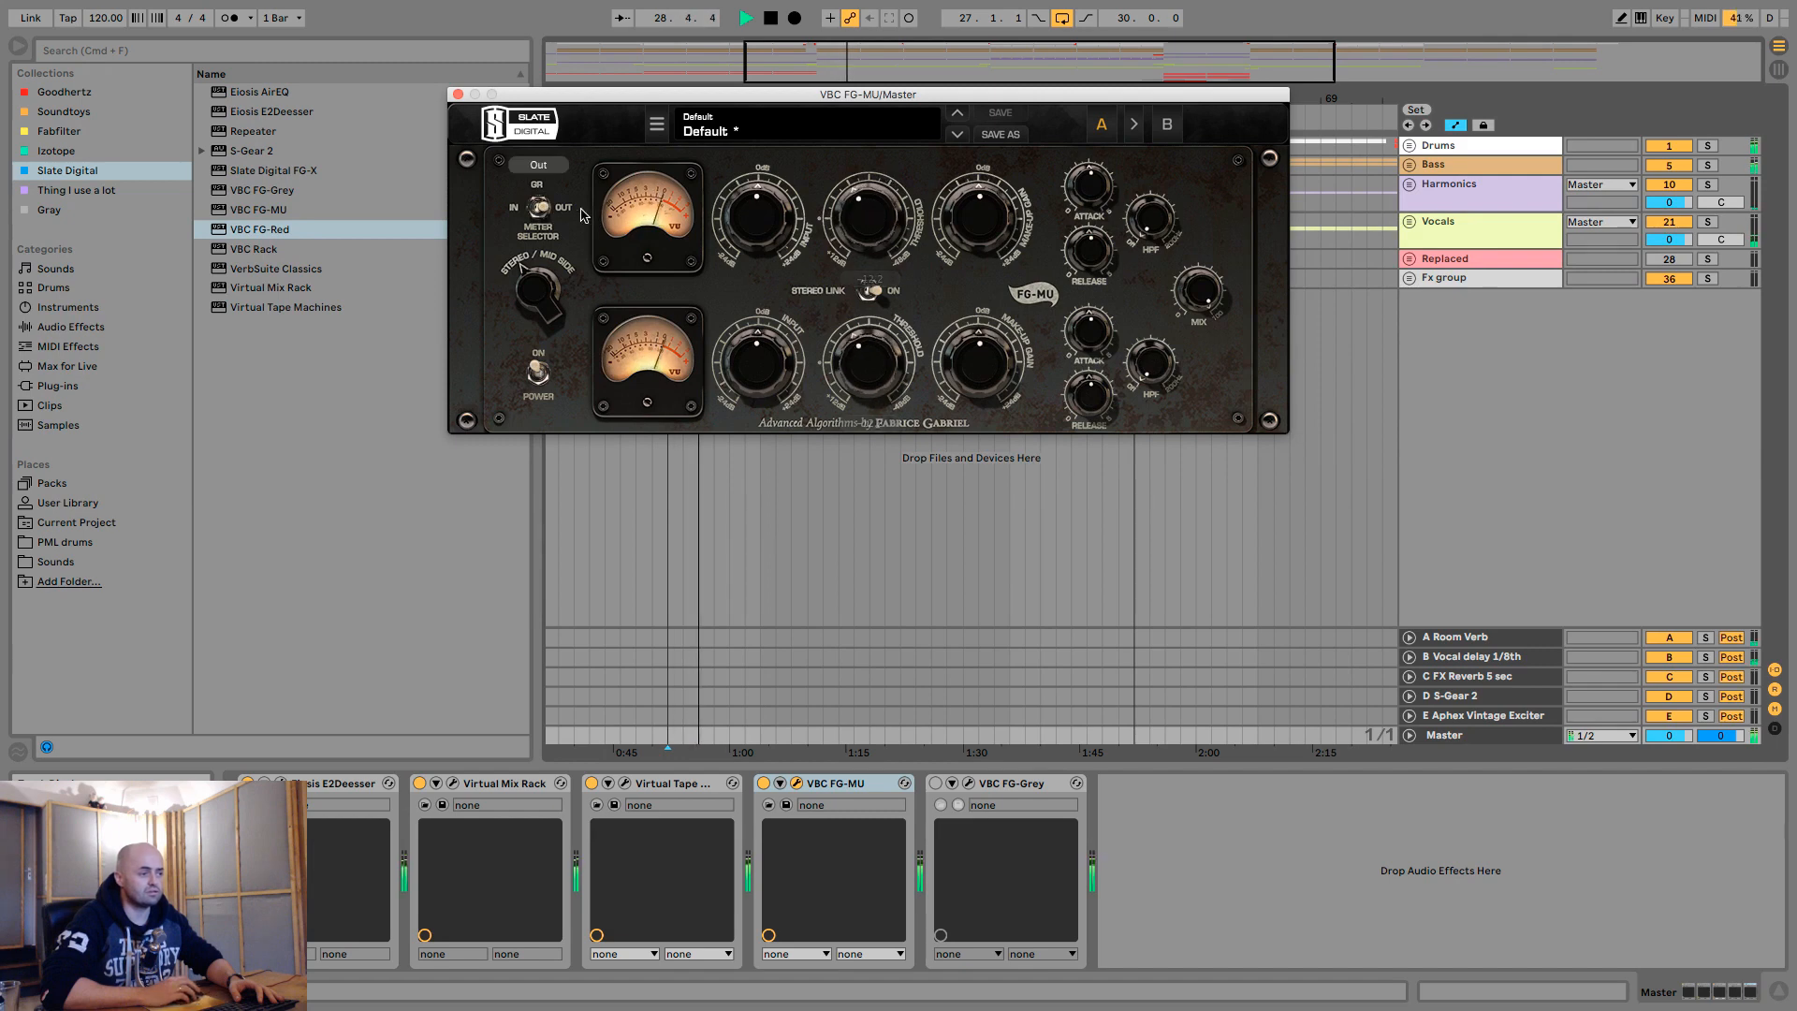
{"action": "left_click", "coordinate": [540, 210]}
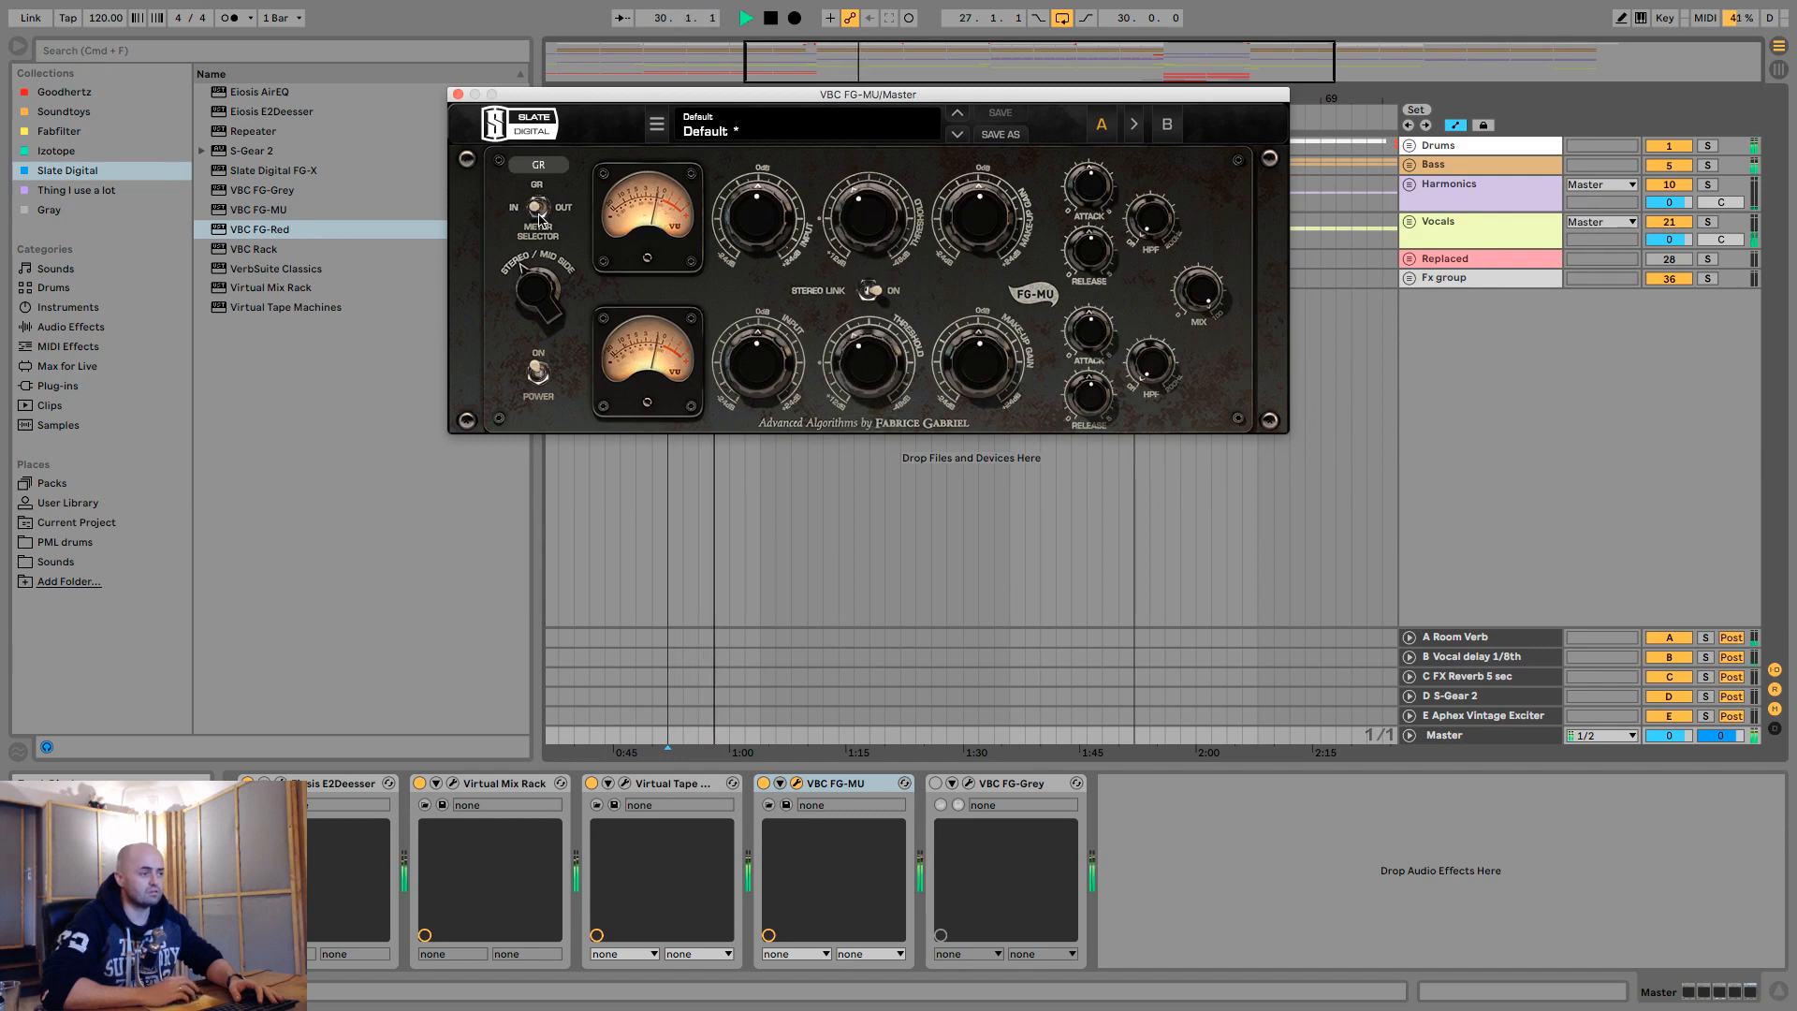
{"action": "left_click", "coordinate": [537, 212]}
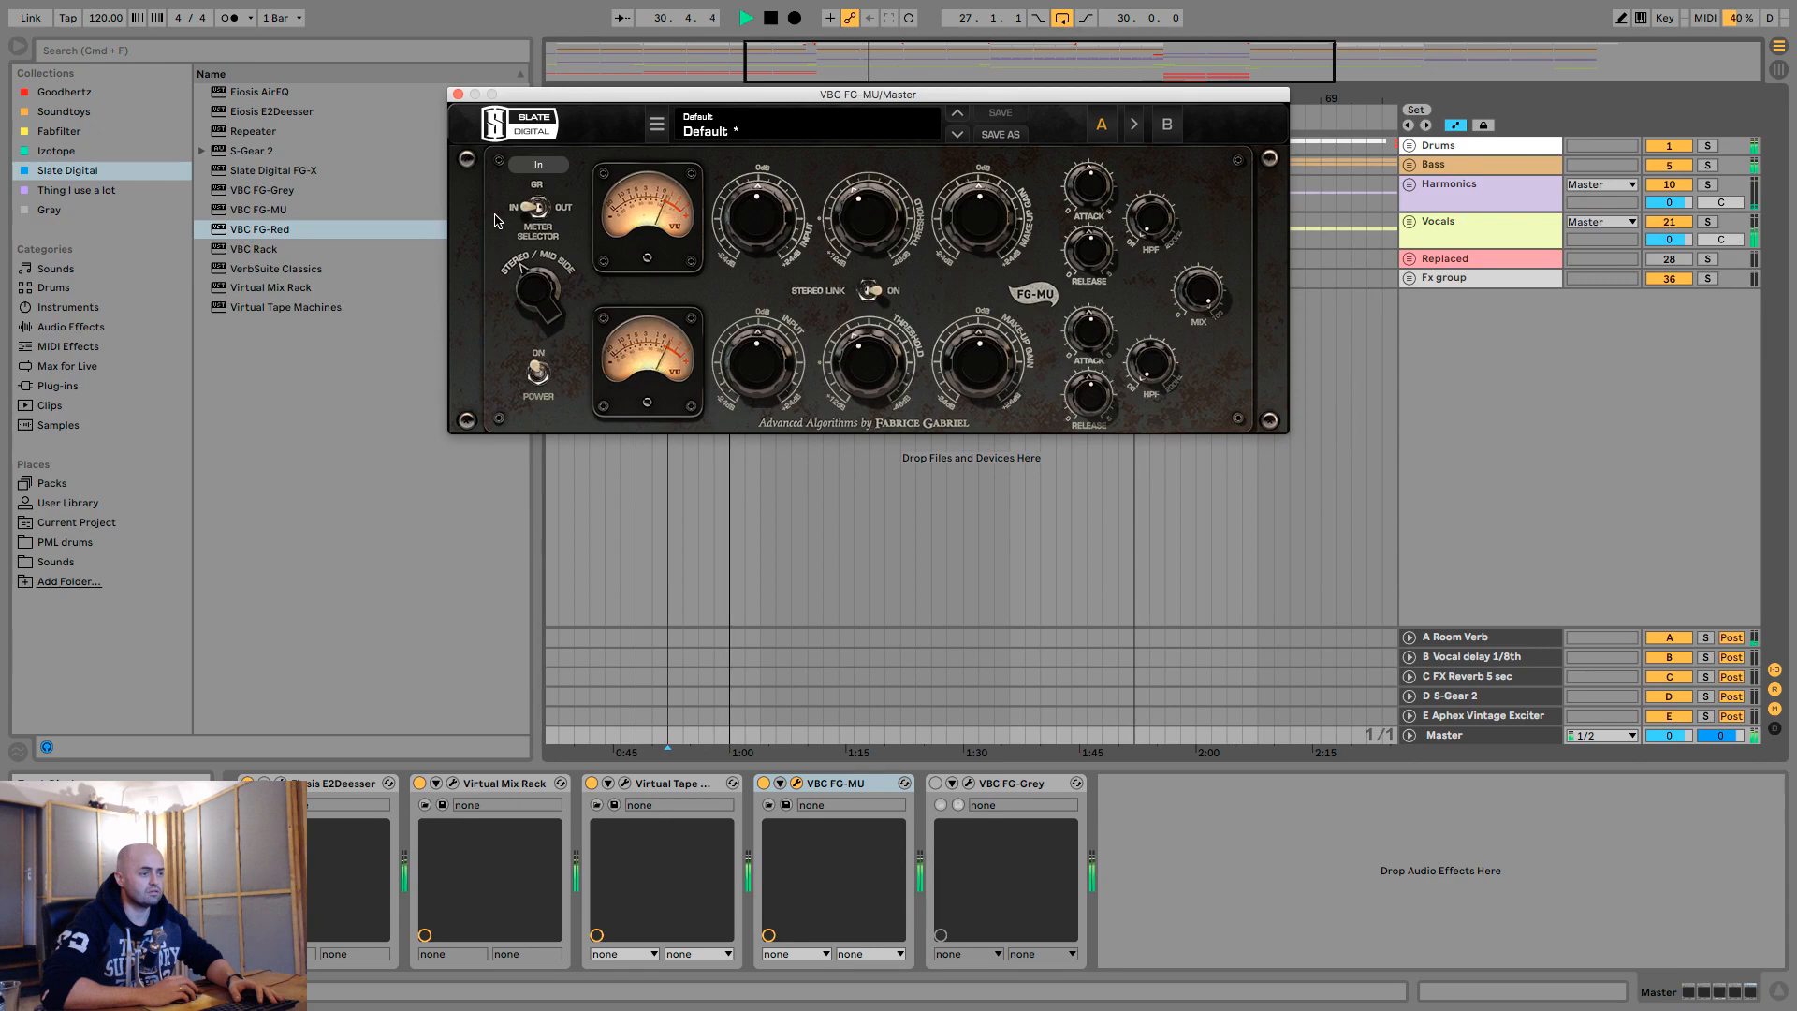
{"action": "left_click", "coordinate": [537, 209]}
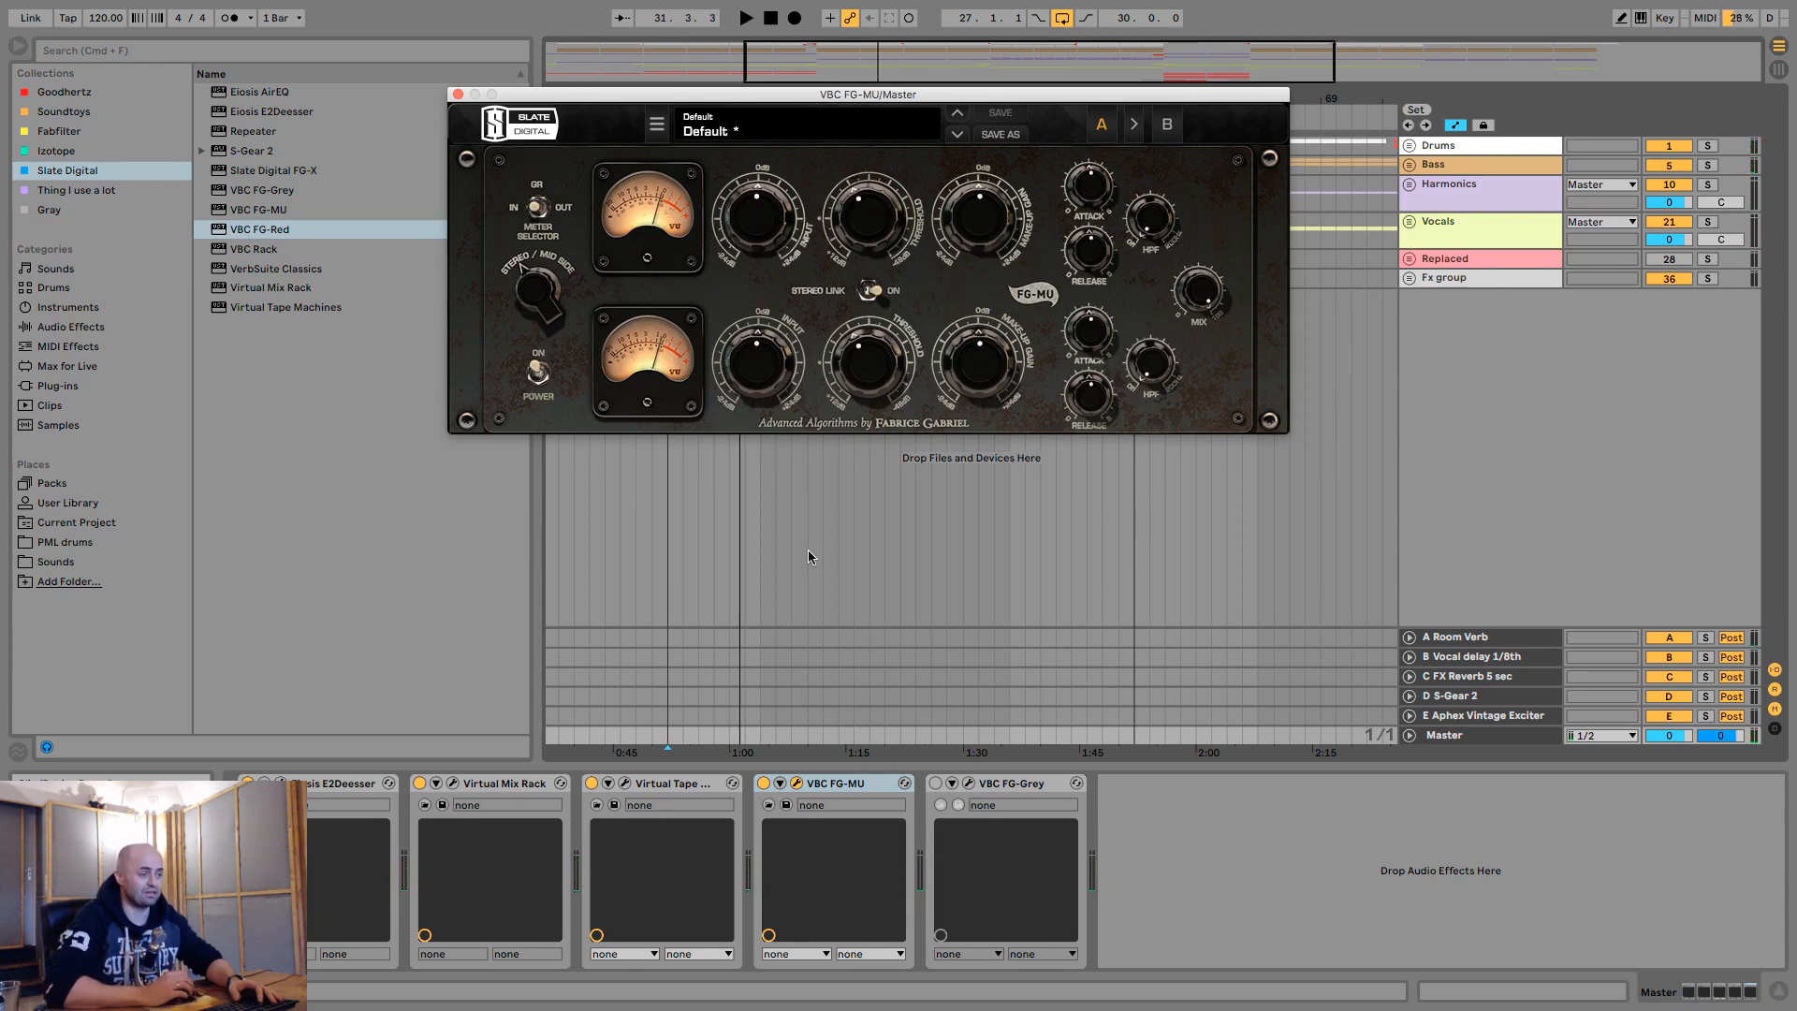
- Replay the loop and compare the mix with the FG-MU power switched off and on
{"action": "key", "text": "space"}
{"action": "left_click", "coordinate": [538, 375]}
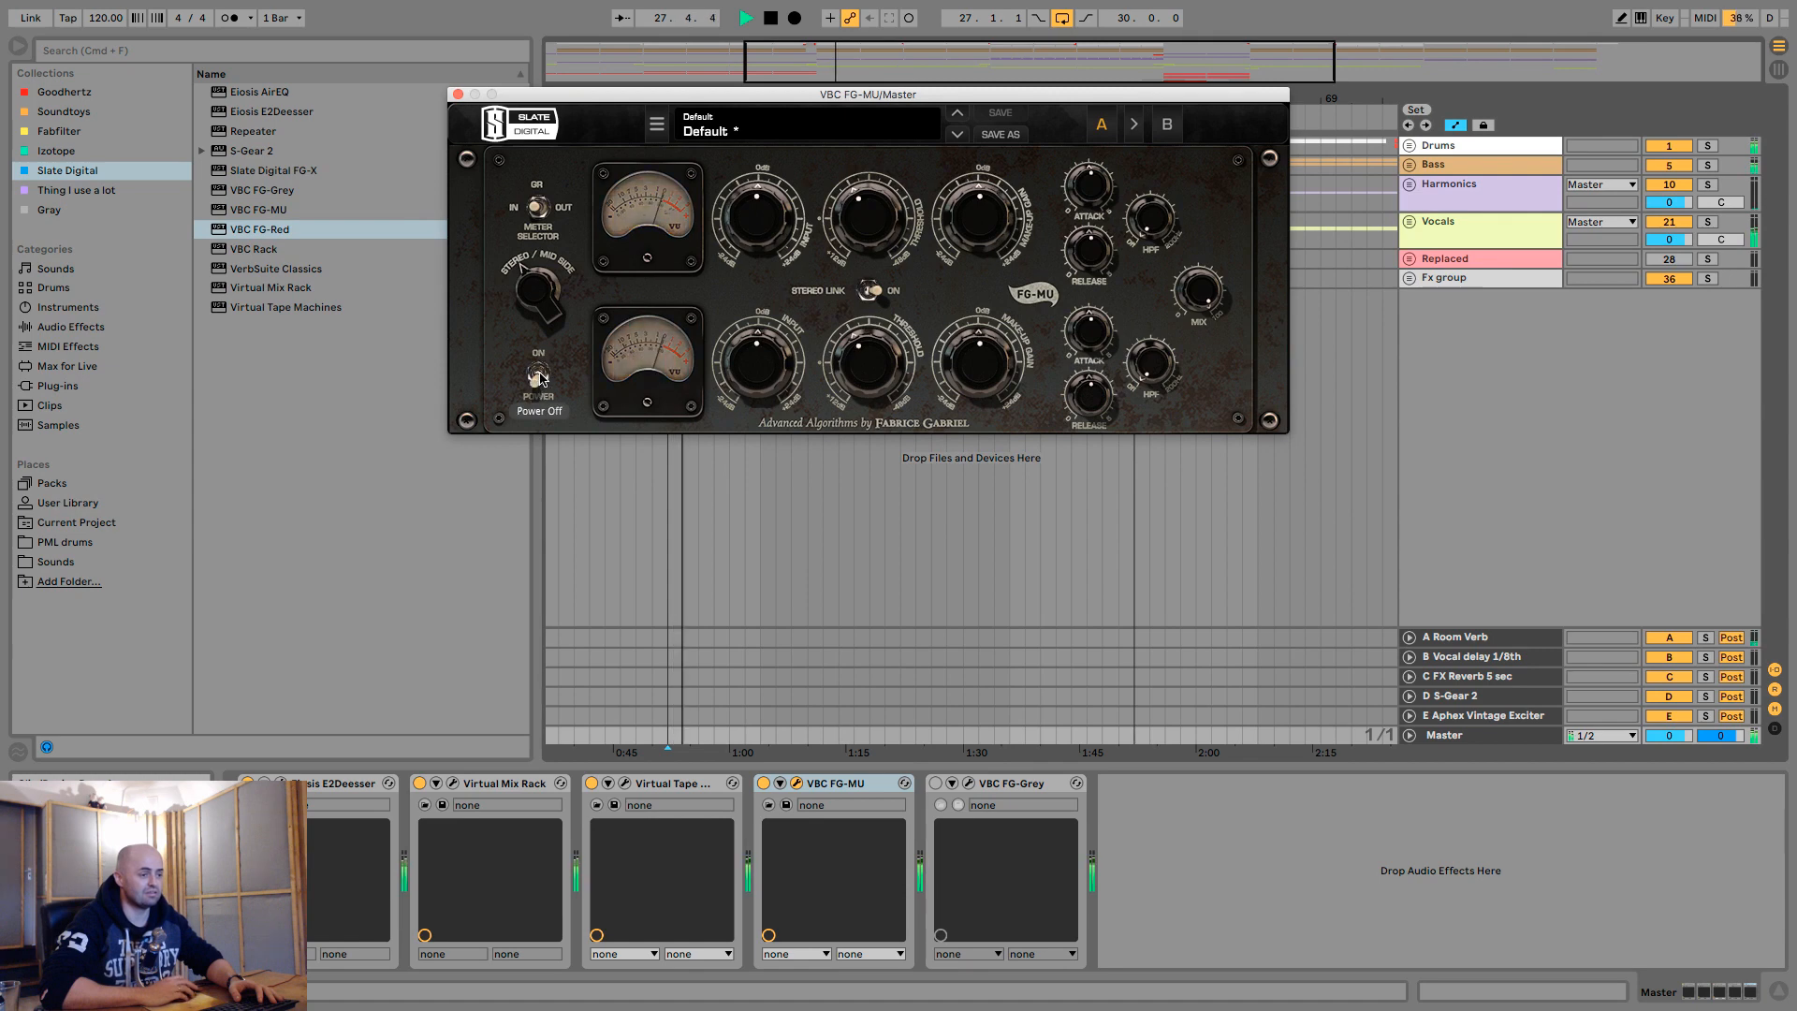
{"action": "left_click", "coordinate": [539, 375]}
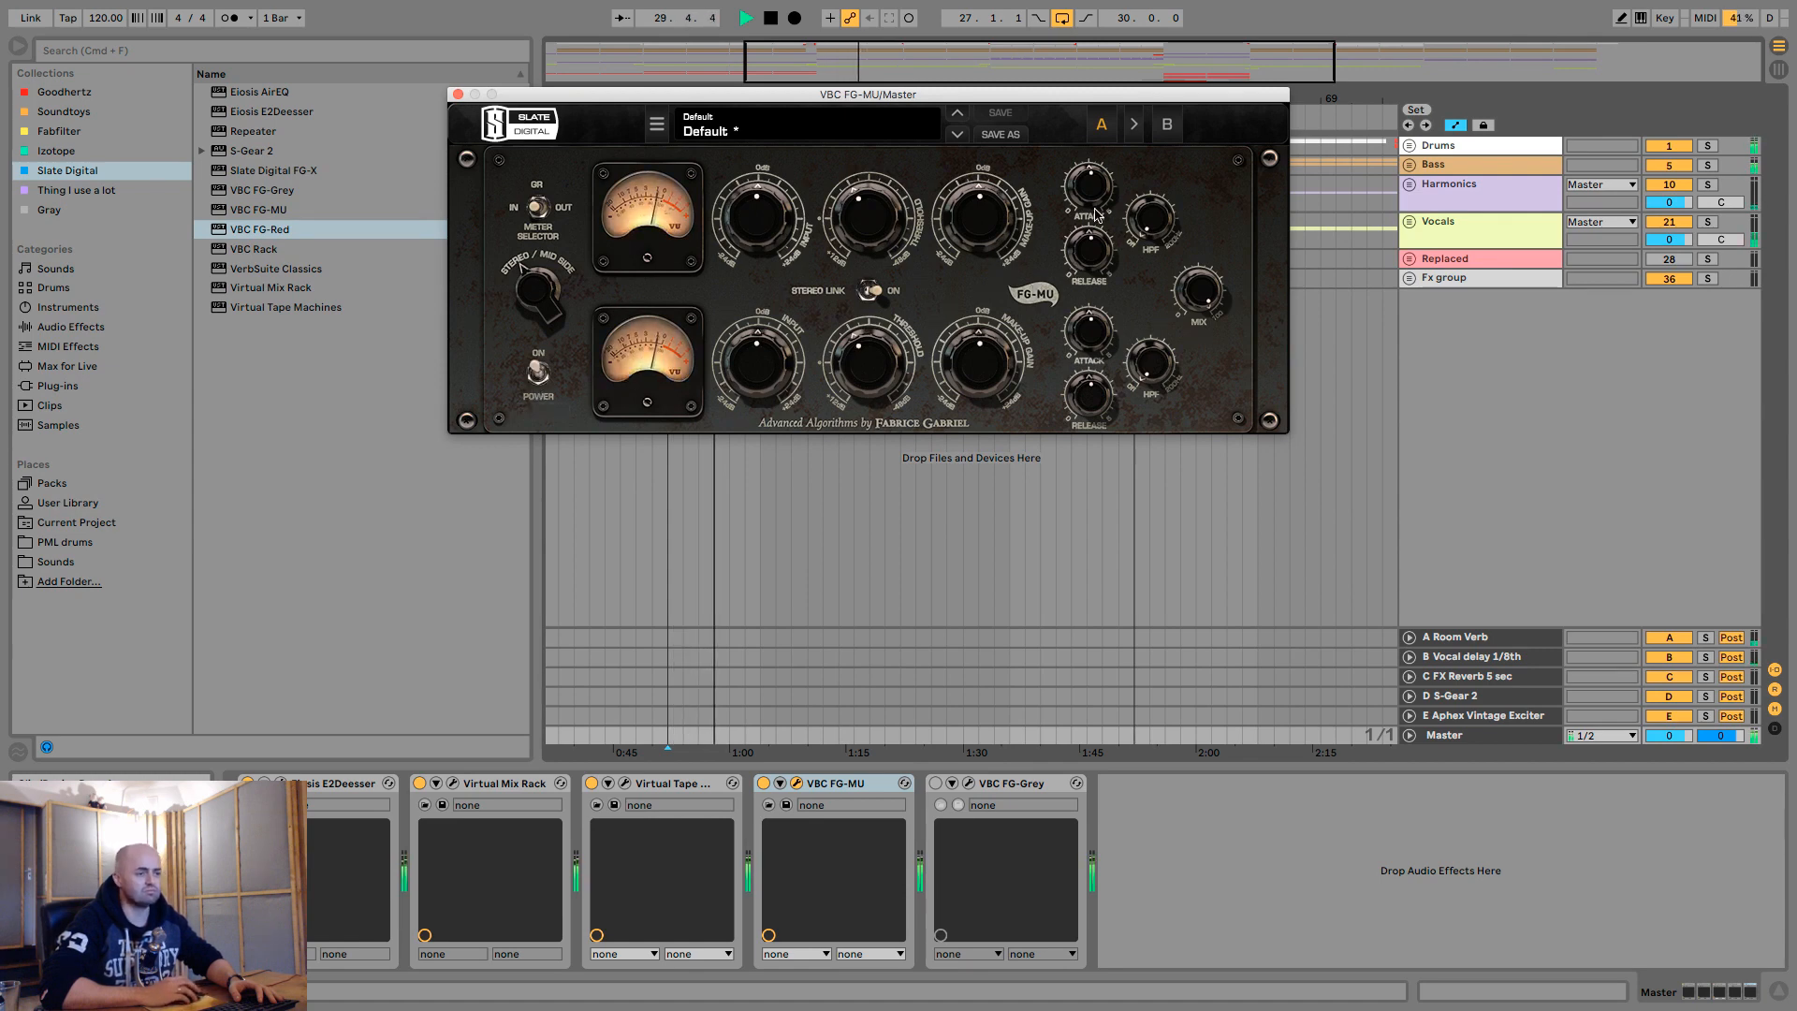
- Push the FG-MU threshold into heavy compression and turn its release and attack all the way down
{"action": "left_click_drag", "start_coordinate": [867, 217], "coordinate": [890, 64]}
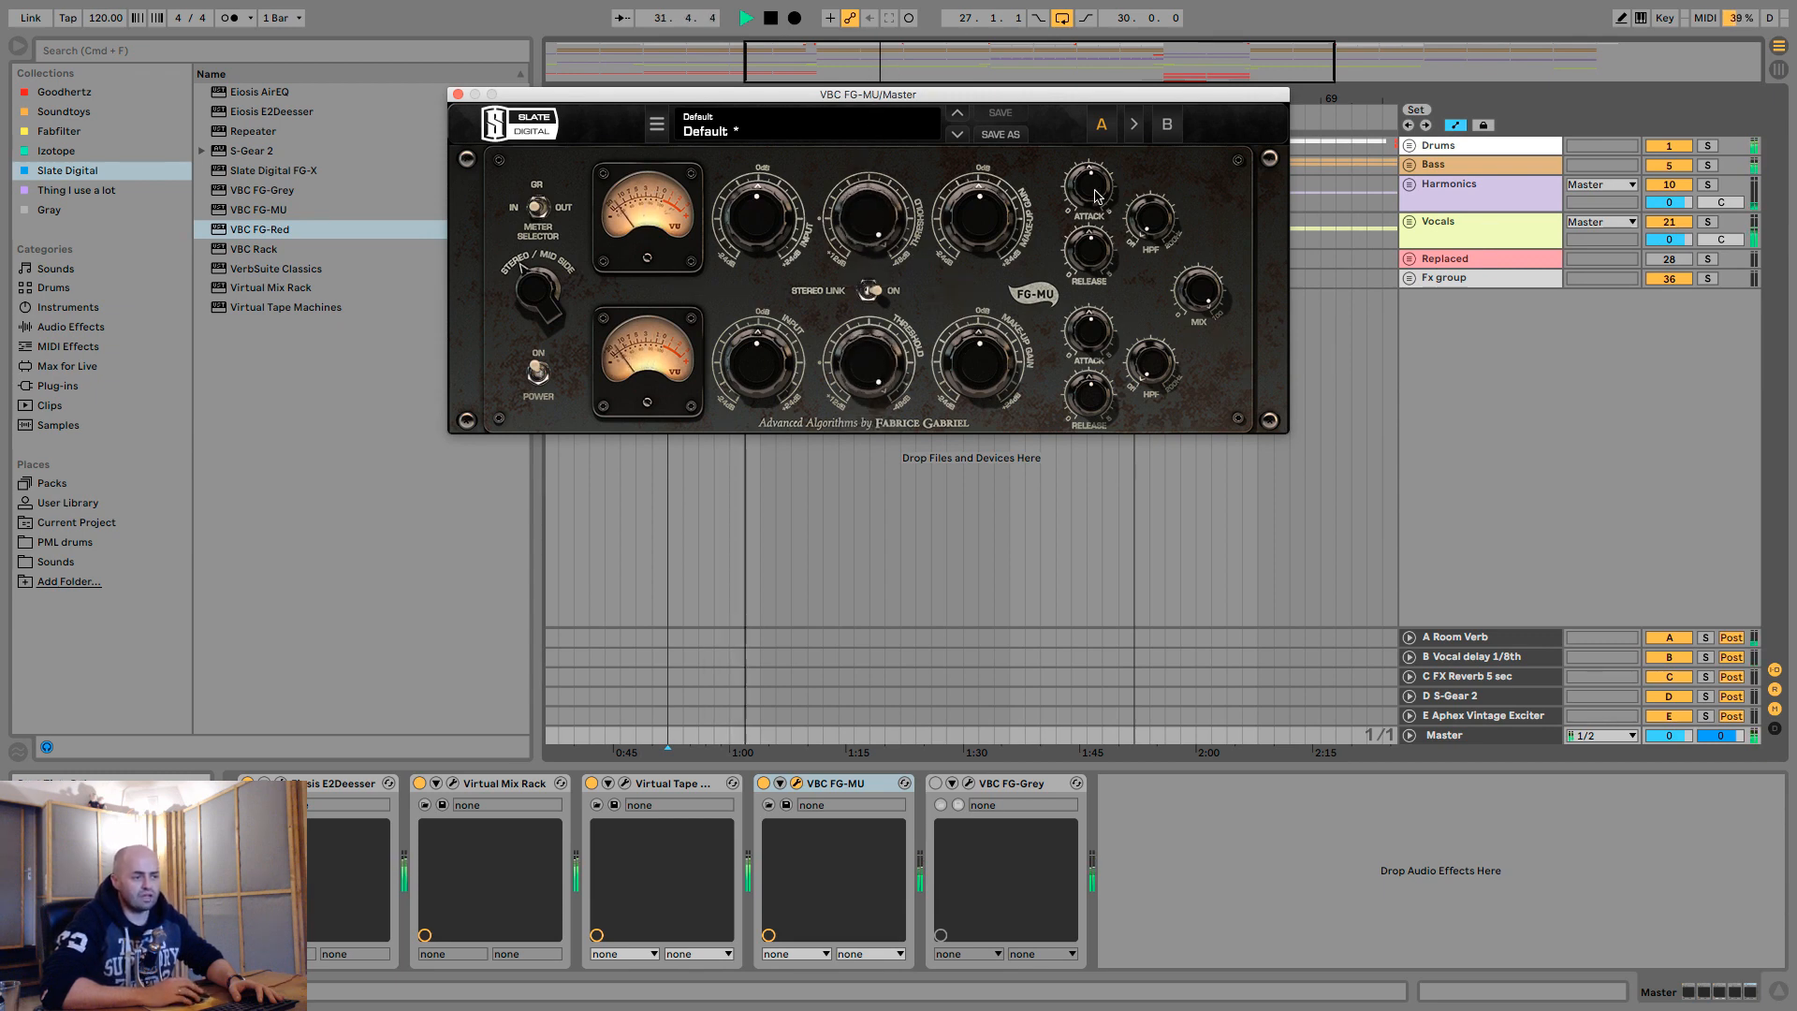
{"action": "left_click_drag", "start_coordinate": [1092, 246], "coordinate": [1094, 421]}
{"action": "left_click_drag", "start_coordinate": [1093, 189], "coordinate": [1095, 441]}
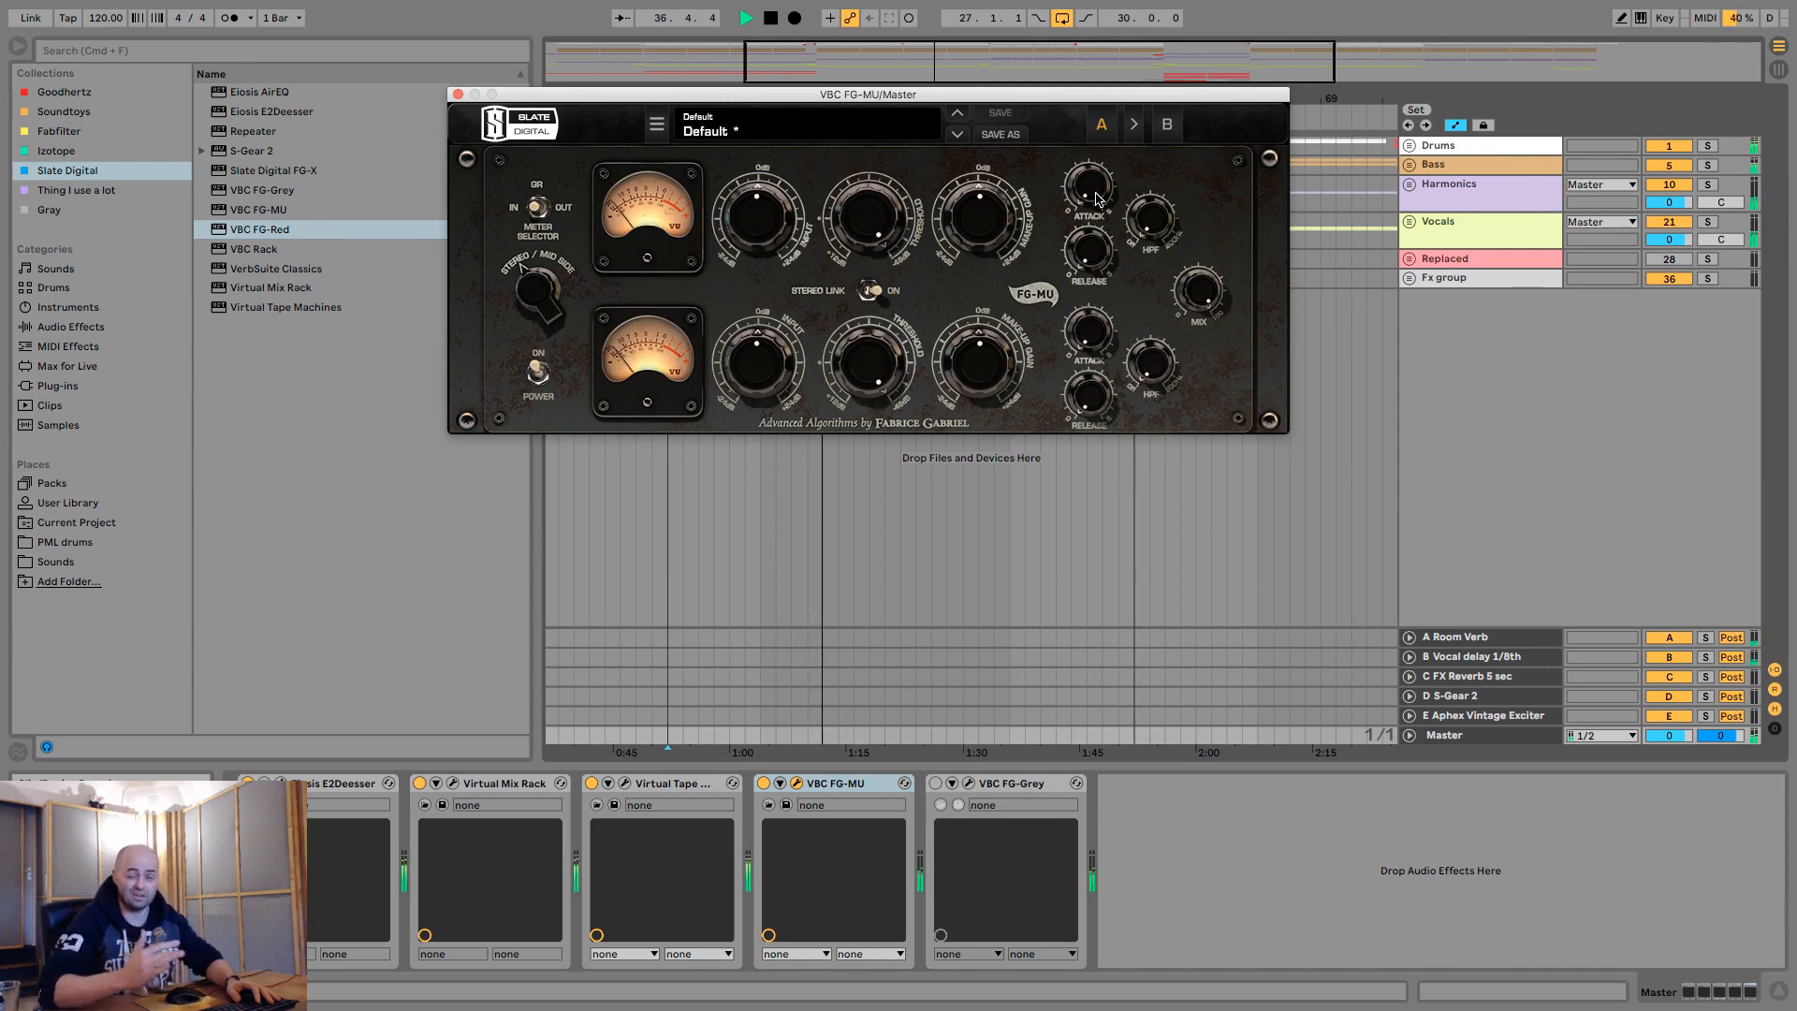
- Audition the FG-MU attack at 3.0 and 4.0 during playback, and turn it back down
{"action": "left_click_drag", "start_coordinate": [1096, 193], "coordinate": [1100, 136]}
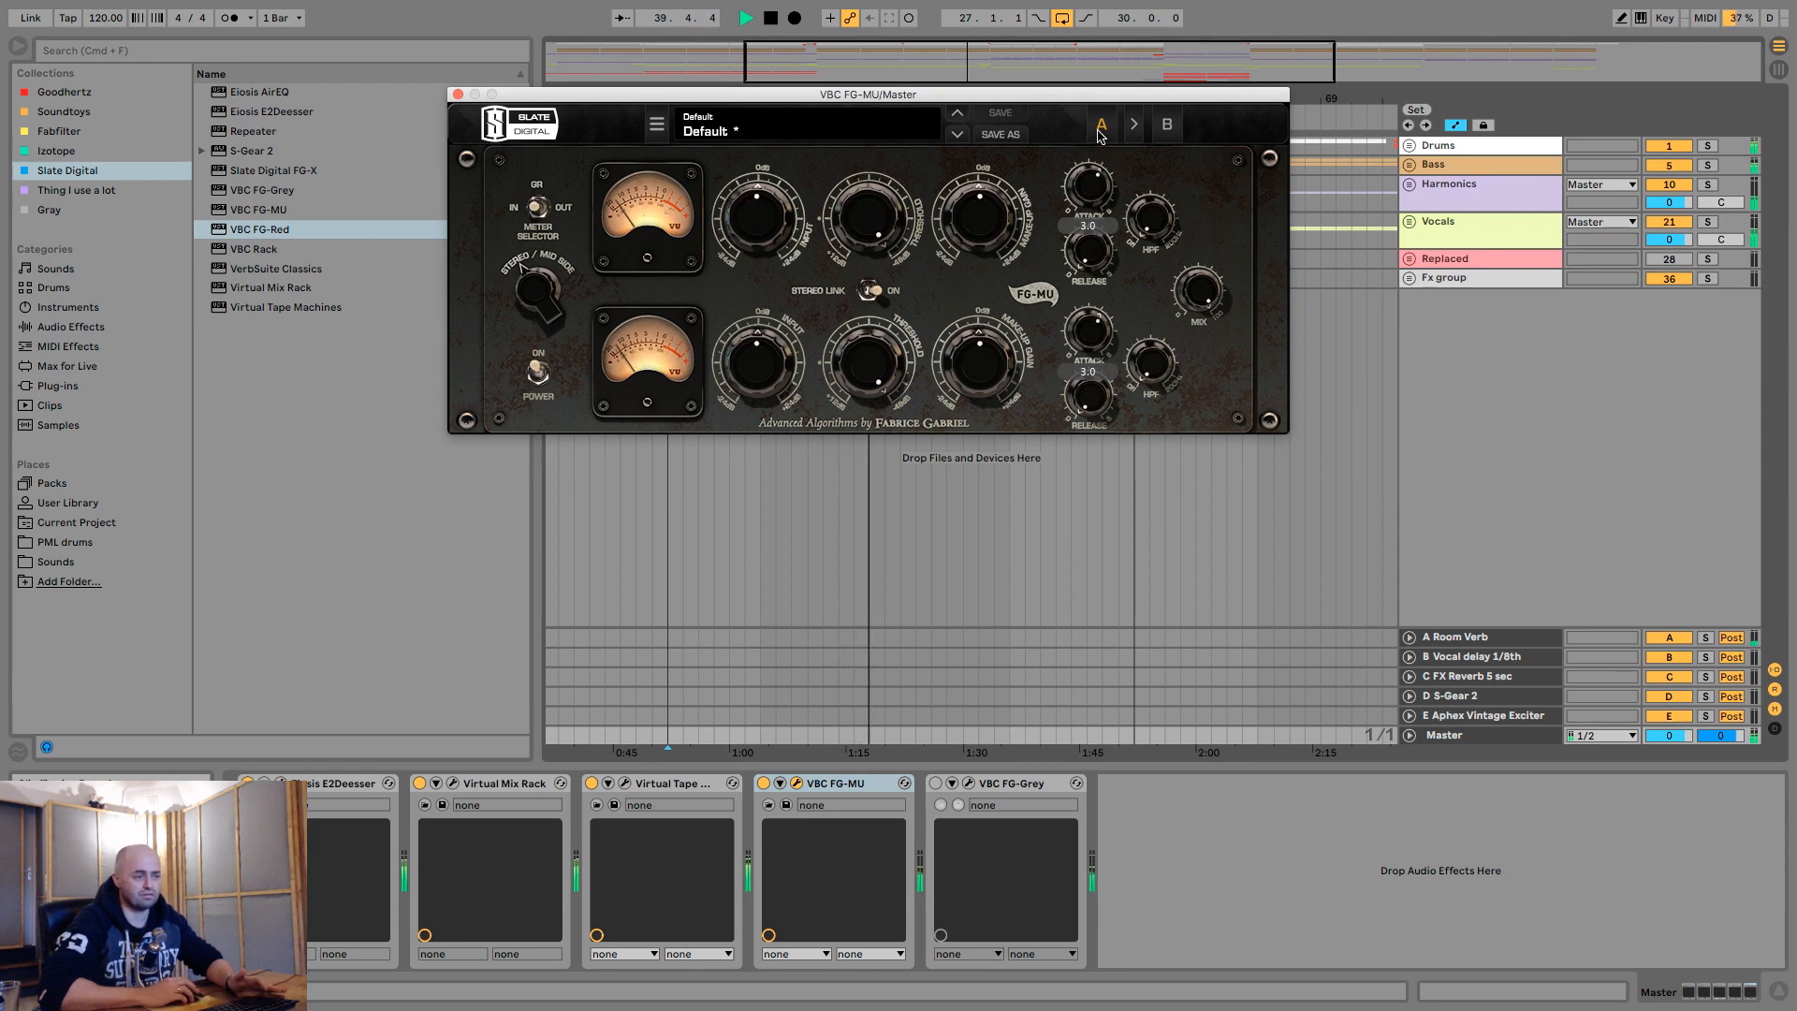
{"action": "left_click_drag", "start_coordinate": [1099, 135], "coordinate": [1105, 102]}
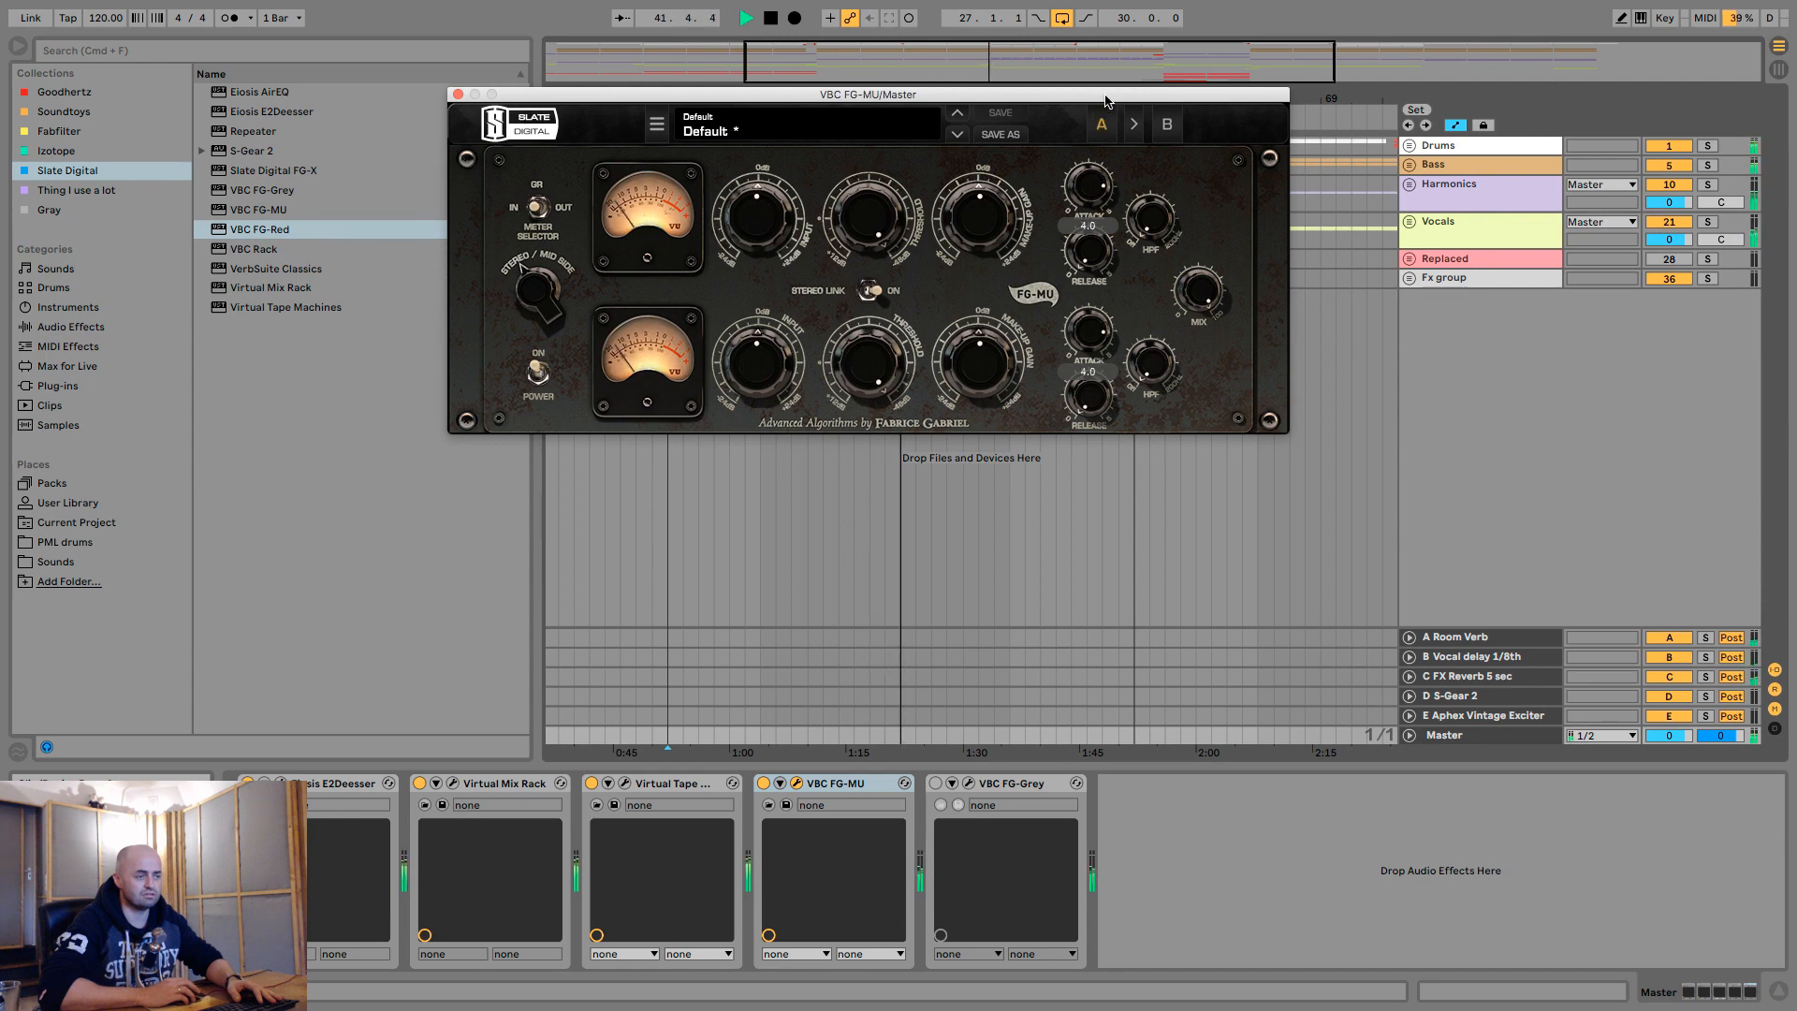
{"action": "left_click_drag", "start_coordinate": [1105, 101], "coordinate": [1095, 194]}
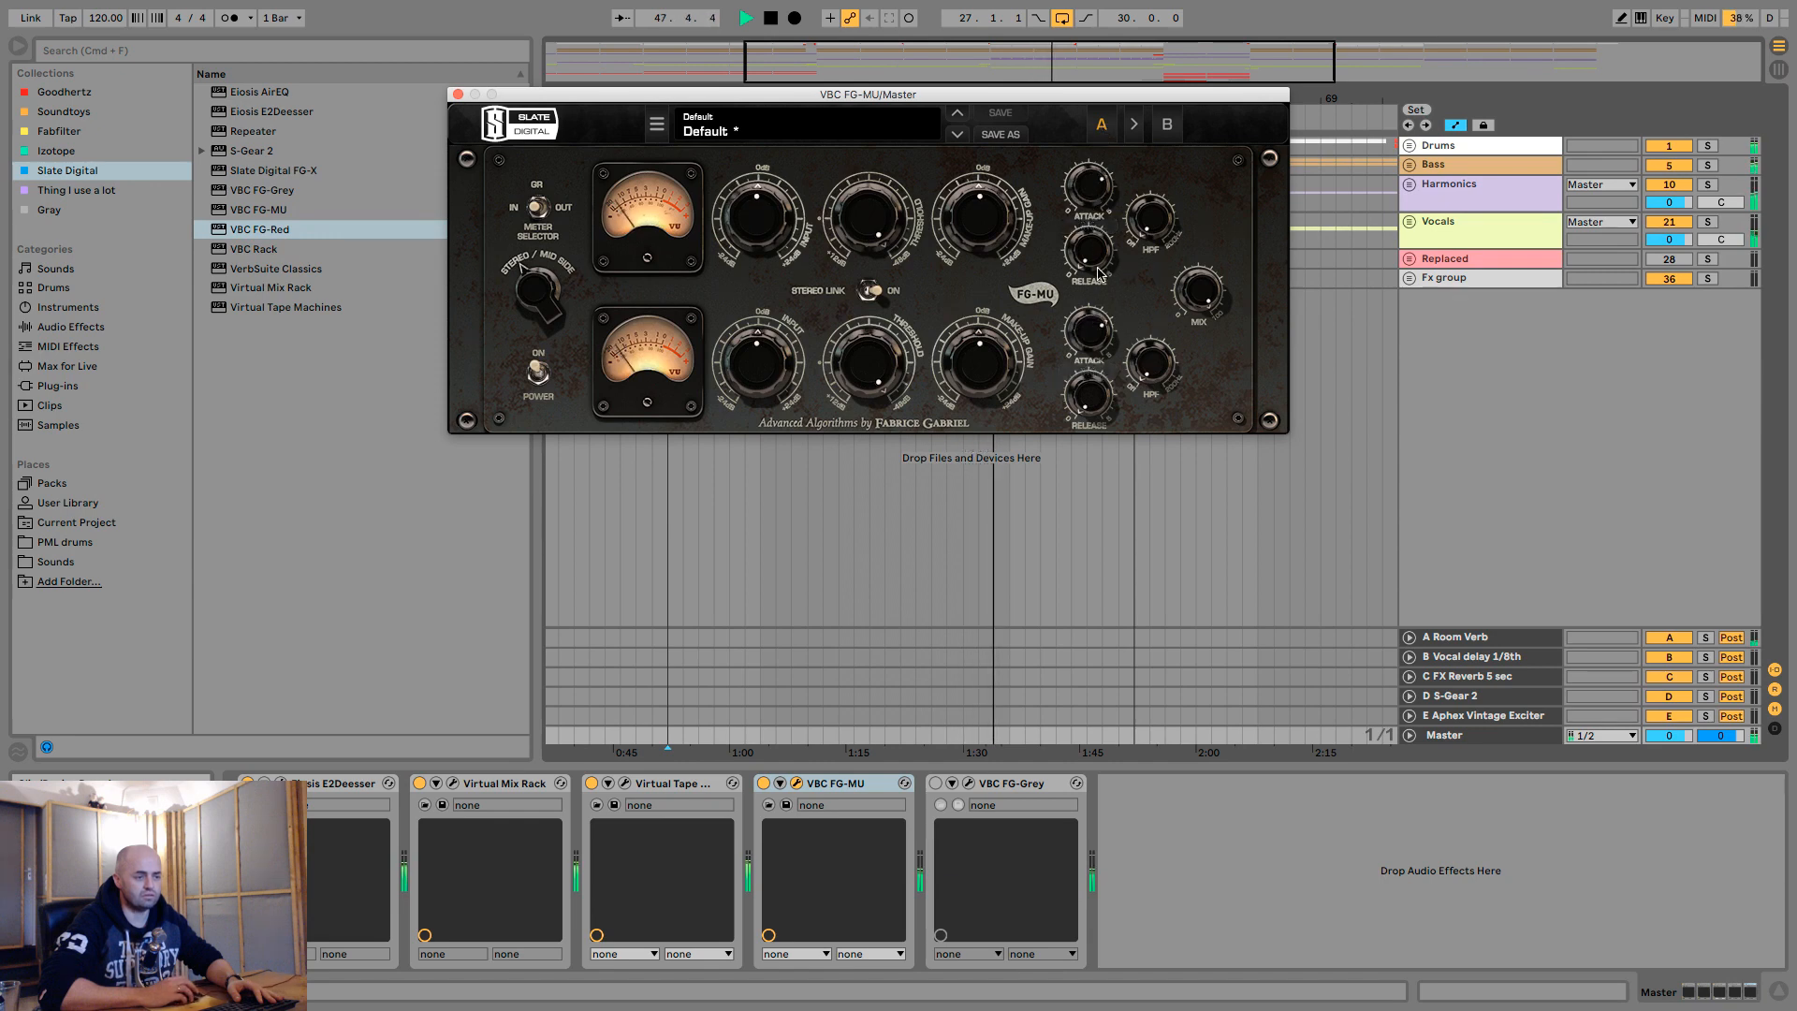
- Set the FG-MU release to 1.0 and its high-pass filter to 128 Hz
{"action": "mouse_move", "coordinate": [1096, 261]}
{"action": "left_mouse_down"}
{"action": "mouse_move", "coordinate": [1100, 201]}
{"action": "mouse_move", "coordinate": [1100, 250]}
{"action": "mouse_move", "coordinate": [1125, 242]}
{"action": "left_mouse_up"}
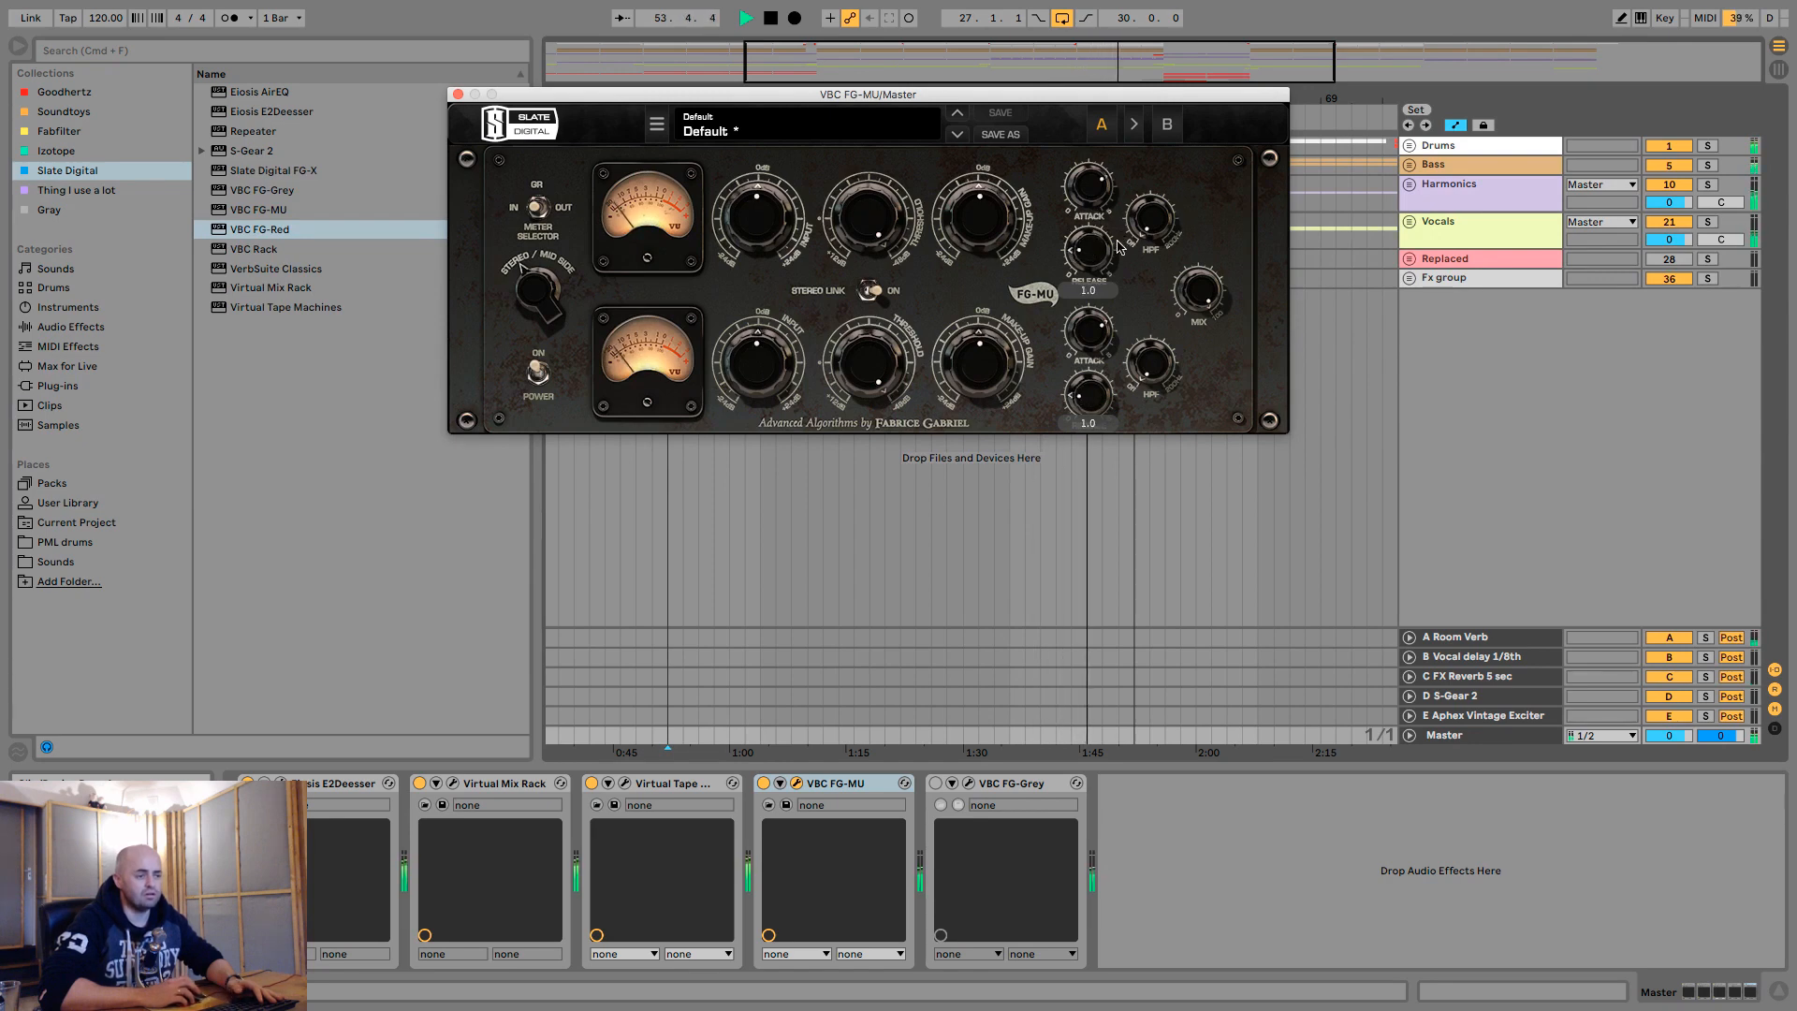
{"action": "left_click_drag", "start_coordinate": [1160, 232], "coordinate": [1157, 201]}
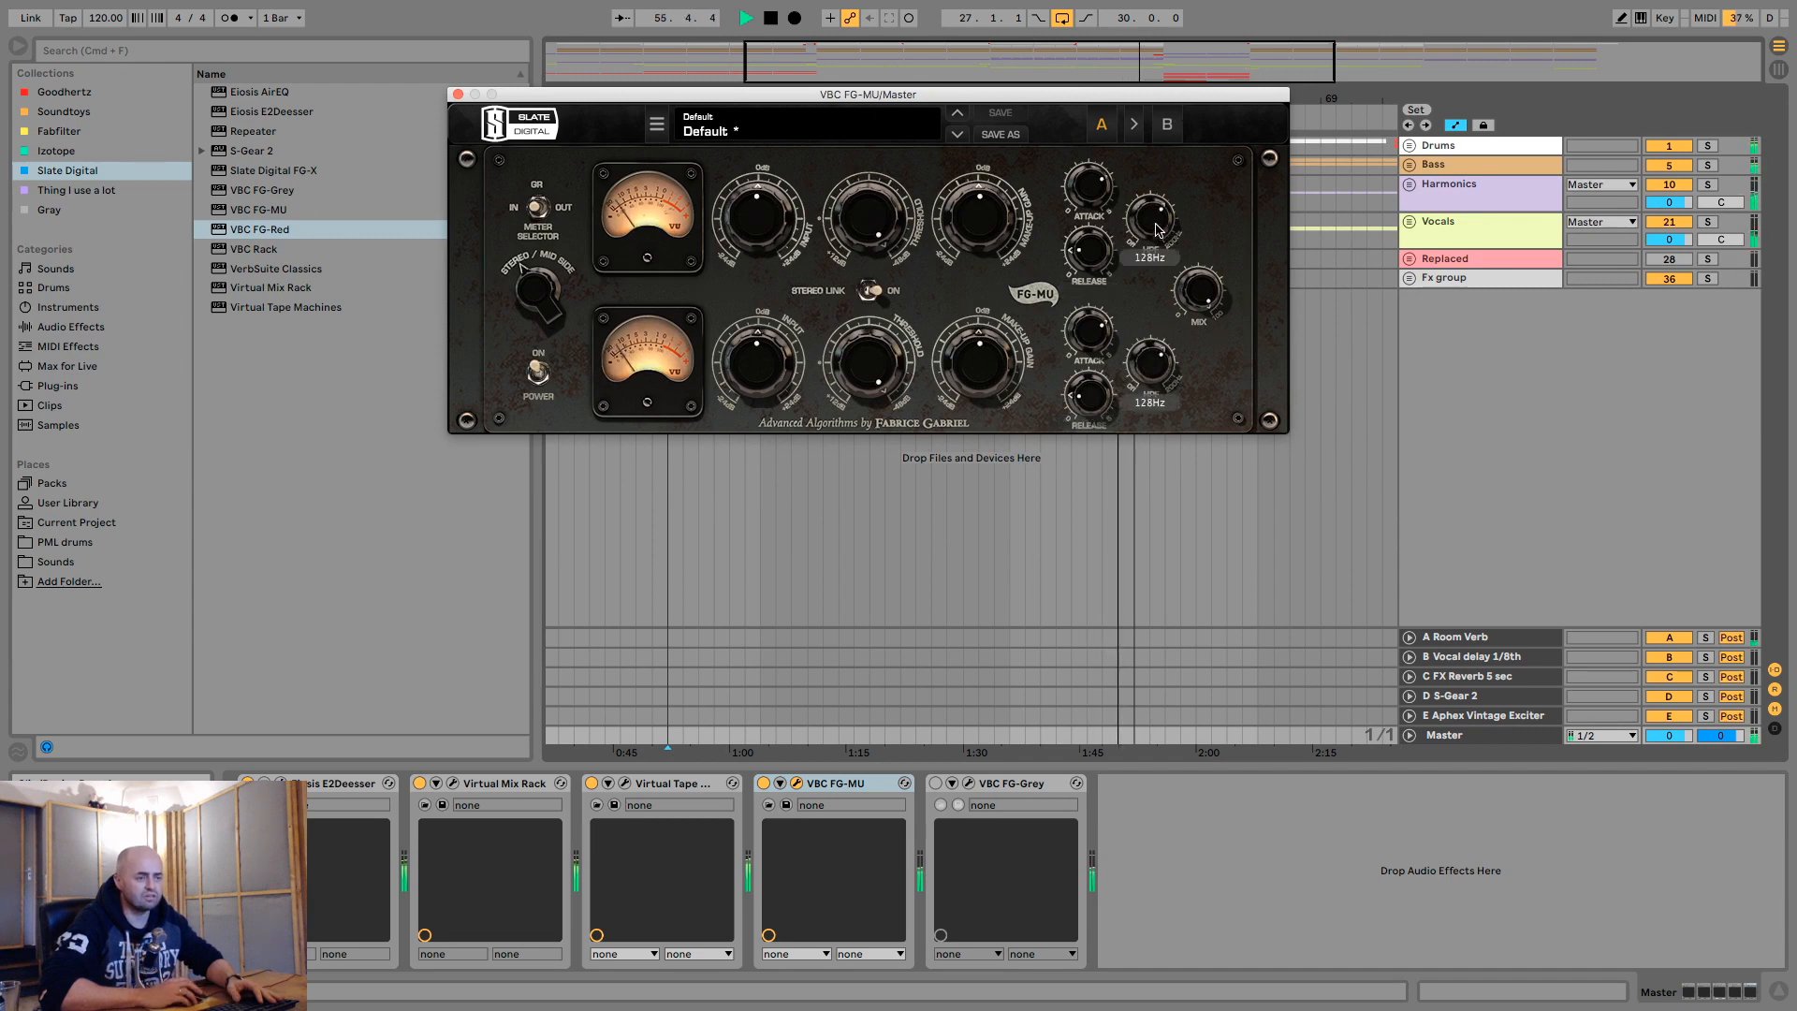
- Set the FG-MU high-pass filter to 110 Hz and its threshold to about -21.4, checking the result in playback
{"action": "mouse_move", "coordinate": [1156, 229]}
{"action": "left_mouse_down"}
{"action": "mouse_move", "coordinate": [1165, 121]}
{"action": "mouse_move", "coordinate": [1161, 278]}
{"action": "mouse_move", "coordinate": [1161, 258]}
{"action": "left_mouse_up"}
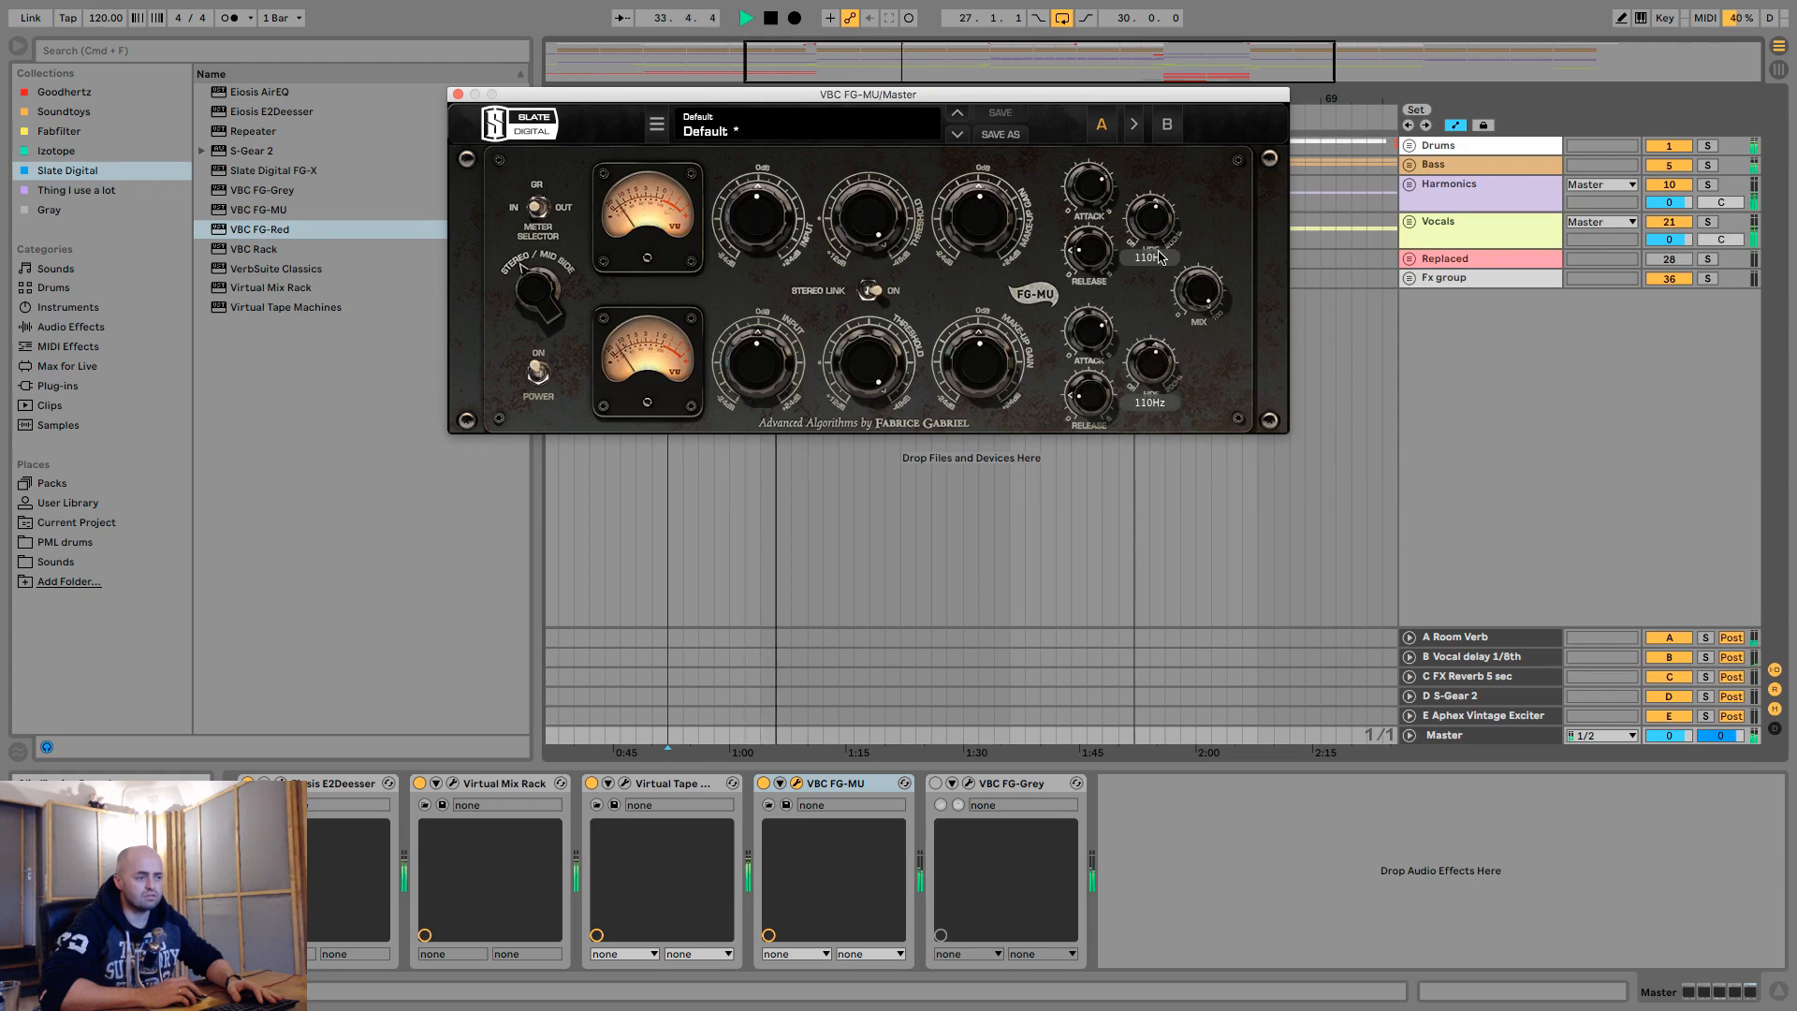
{"action": "key", "text": "space"}
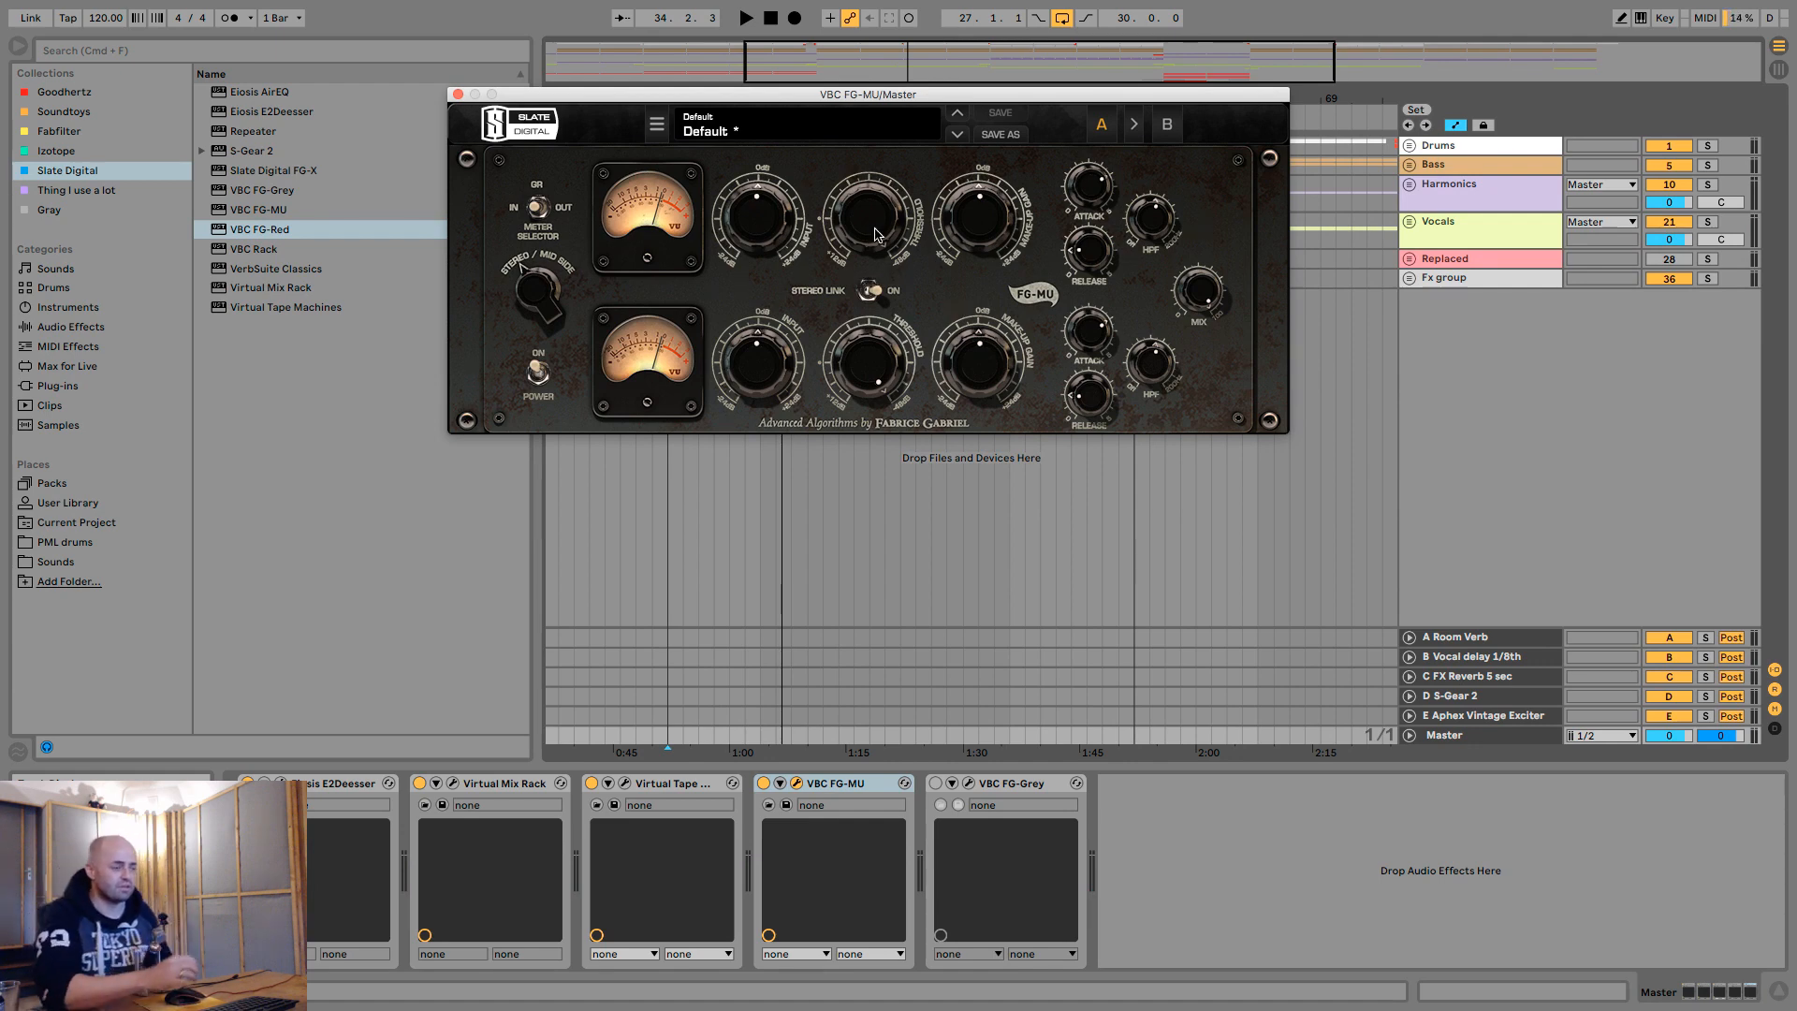
{"action": "left_click_drag", "start_coordinate": [875, 233], "coordinate": [889, 360]}
{"action": "key", "text": "space"}
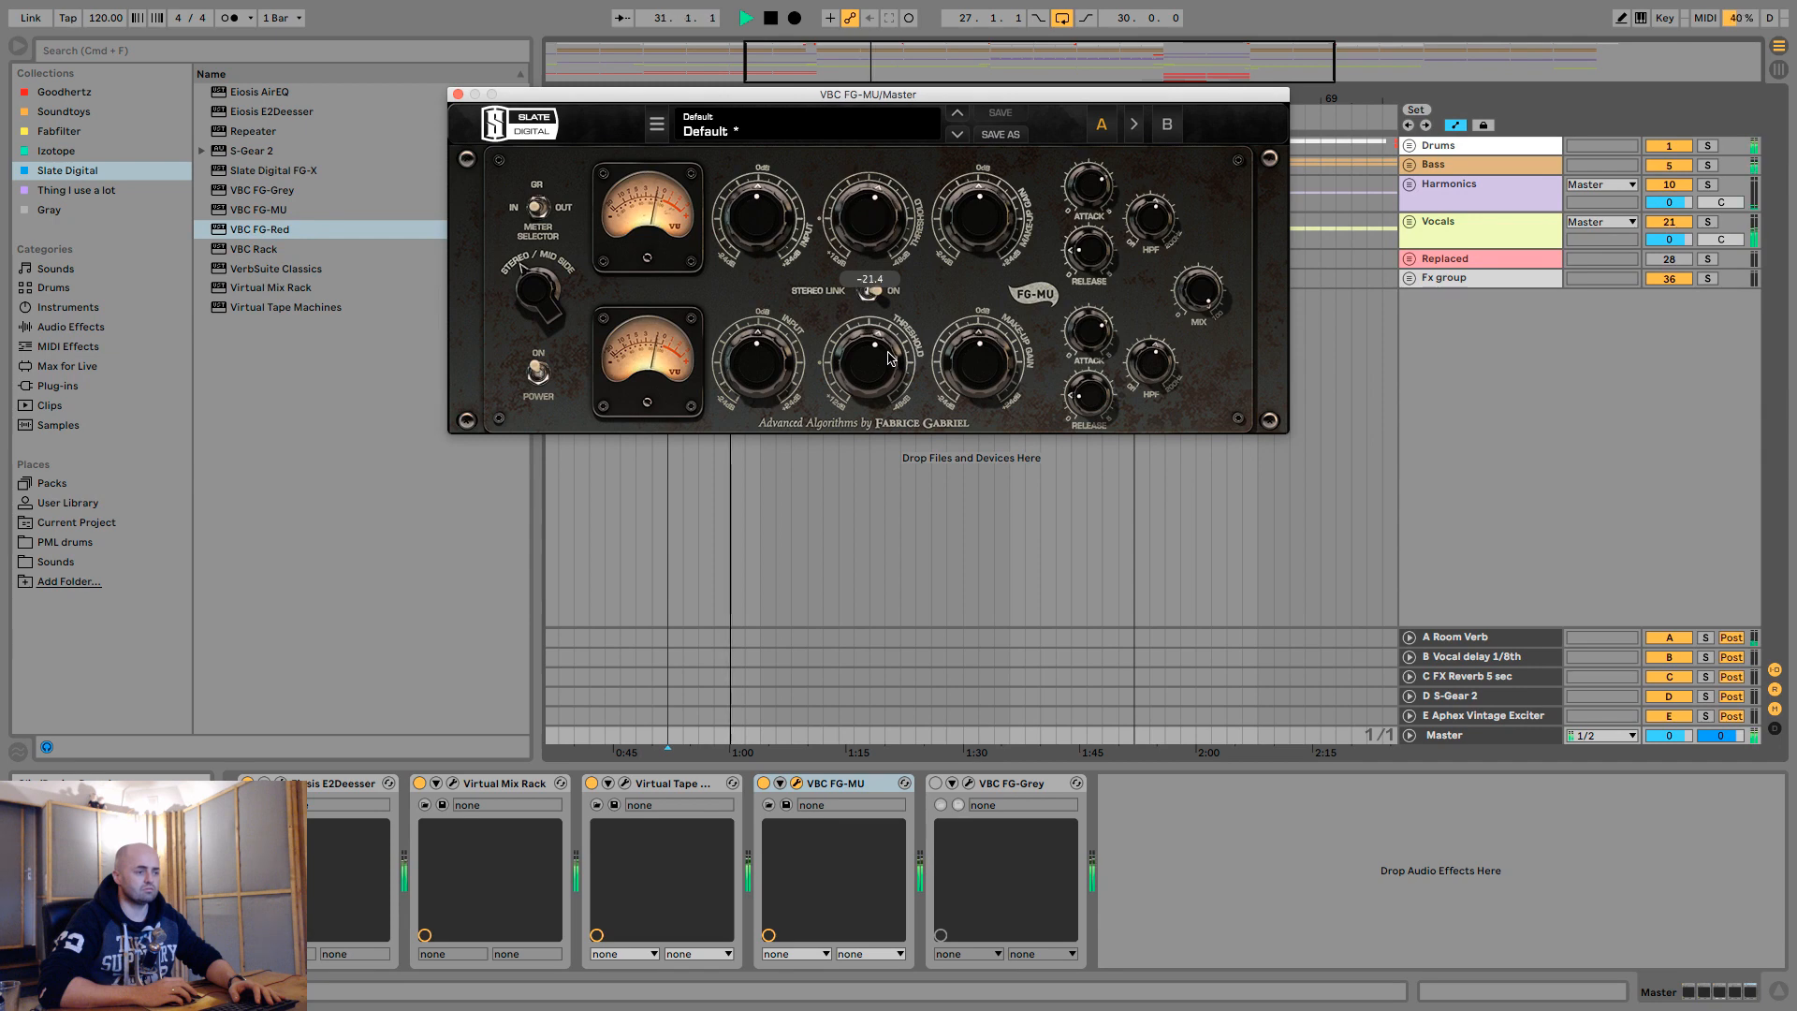
{"action": "left_click_drag", "start_coordinate": [888, 358], "coordinate": [889, 361]}
{"action": "key", "text": "space"}
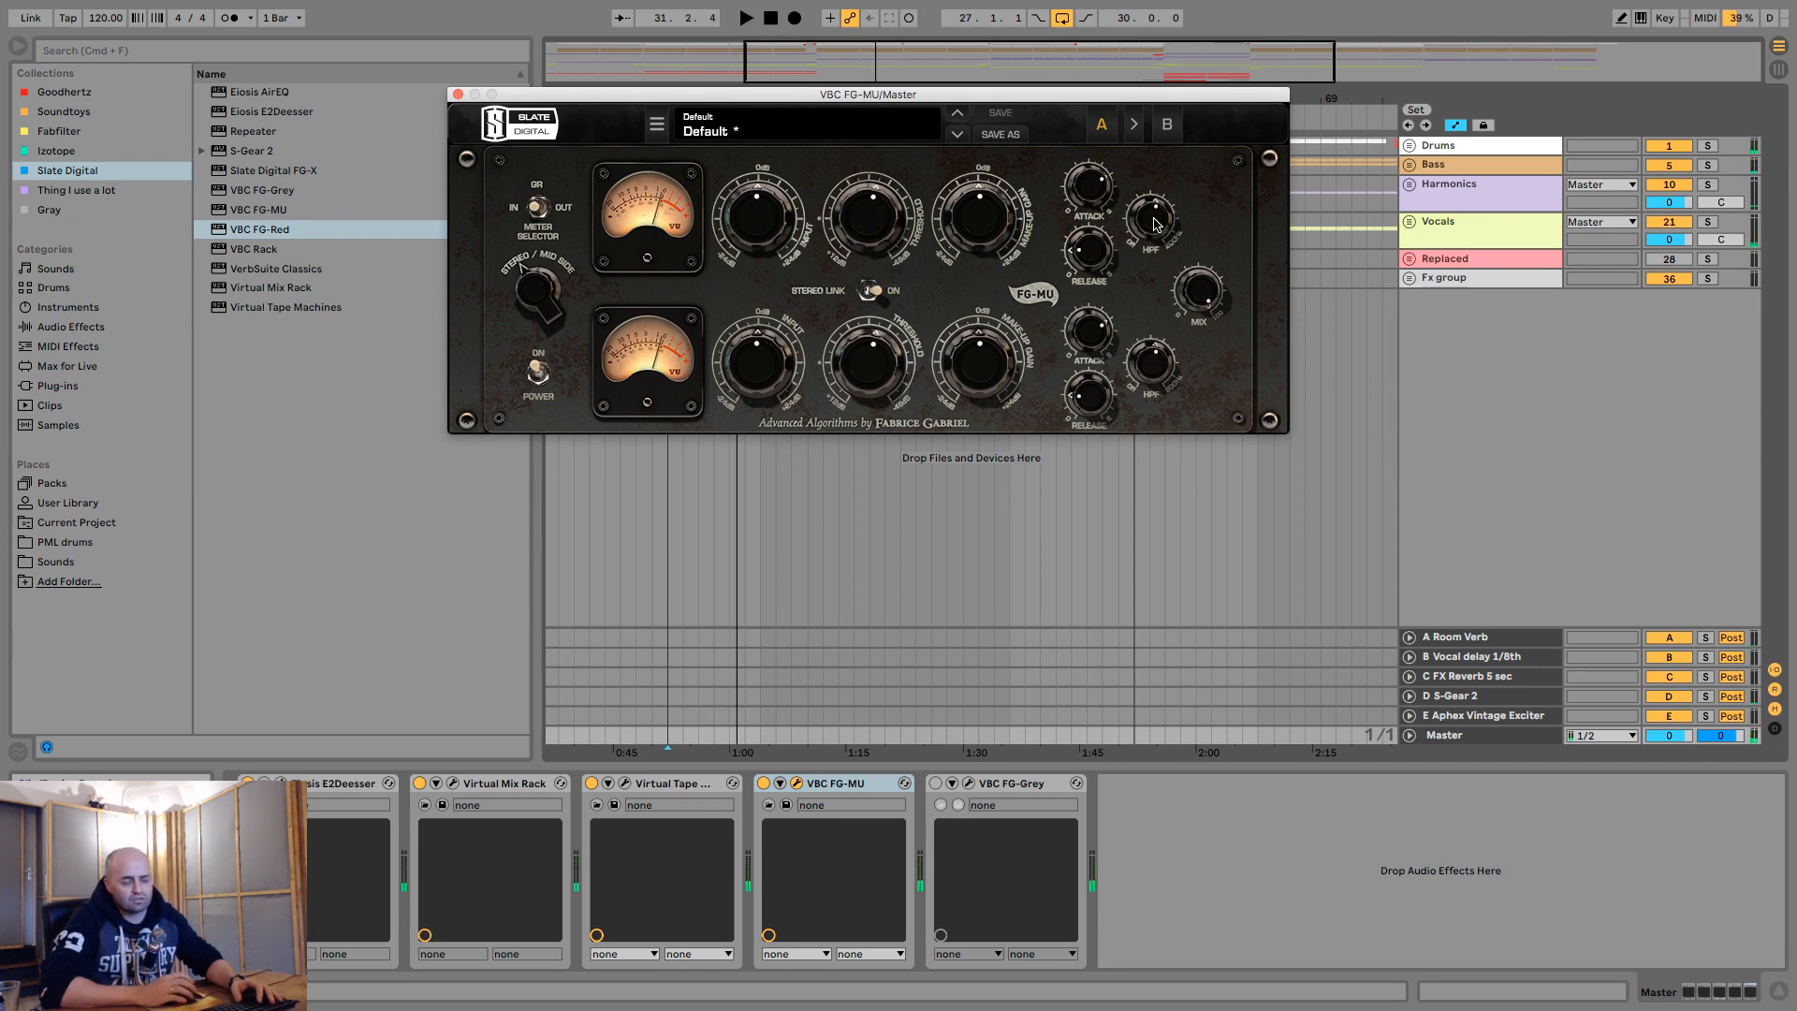
- Replay the loop, fine-tune the FG-MU high-pass filter, and compare the mix with the device off and on
{"action": "mouse_move", "coordinate": [1154, 218]}
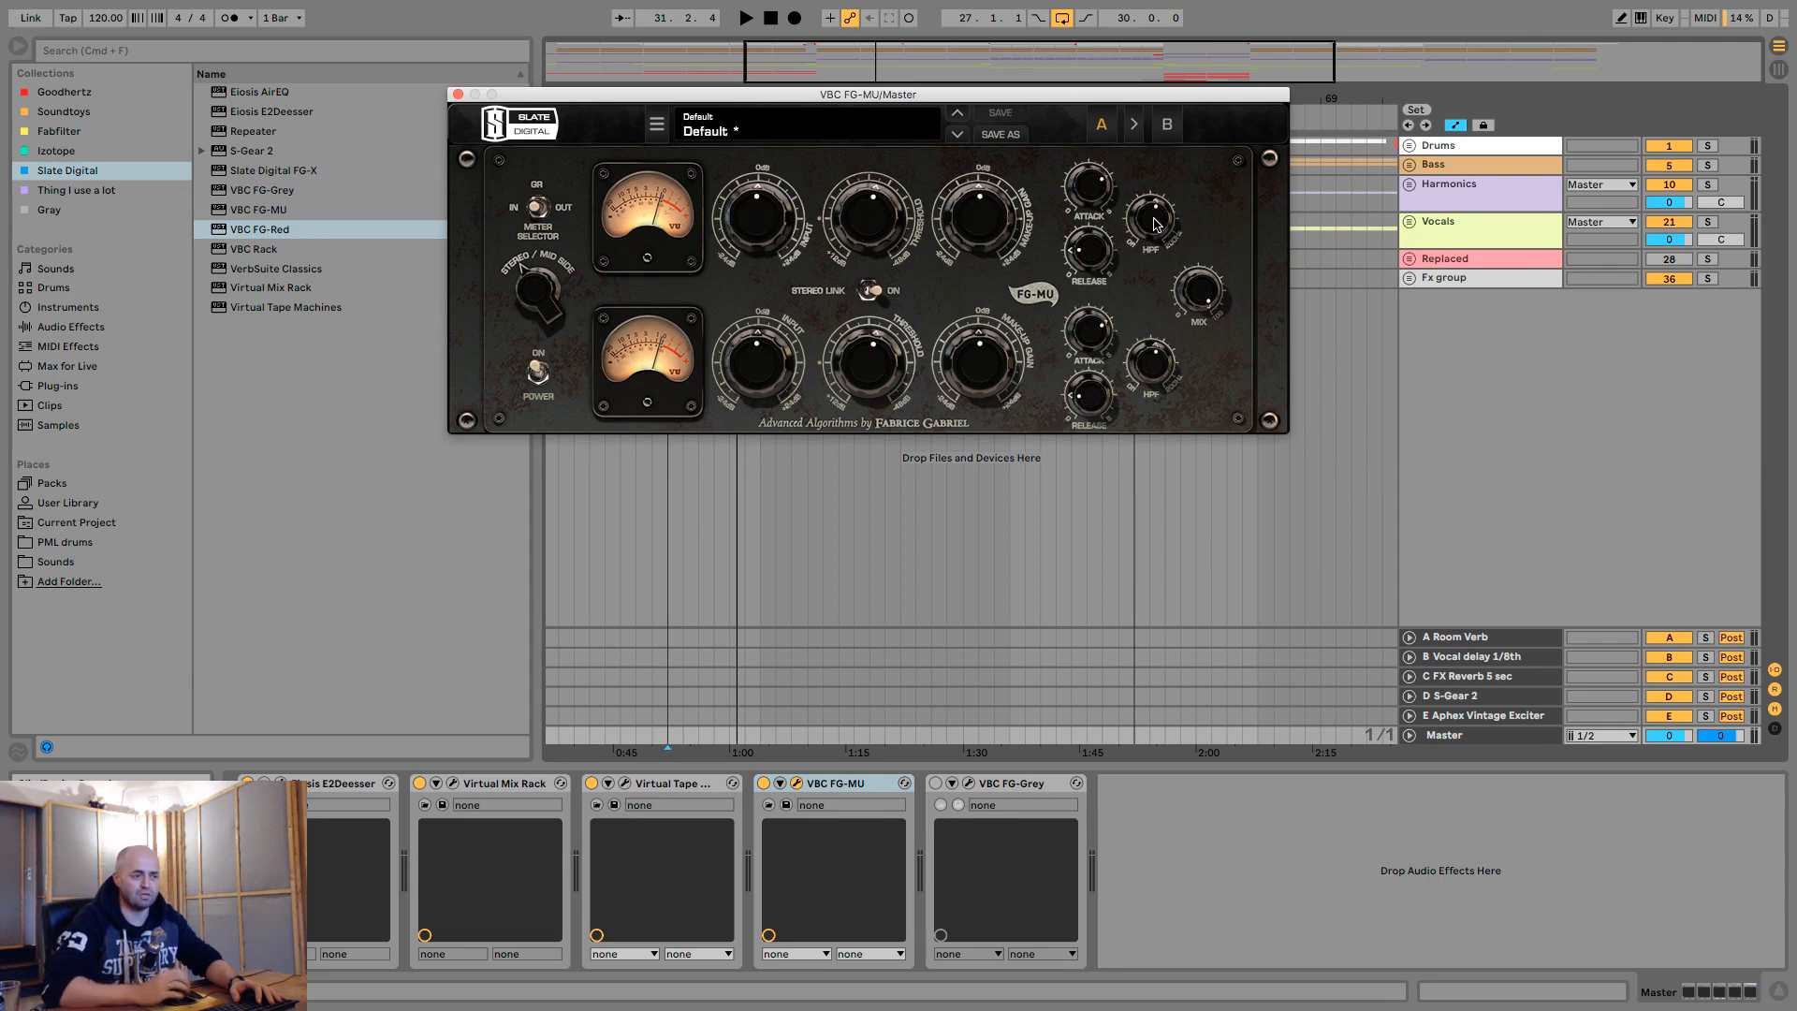
{"action": "key", "text": "space"}
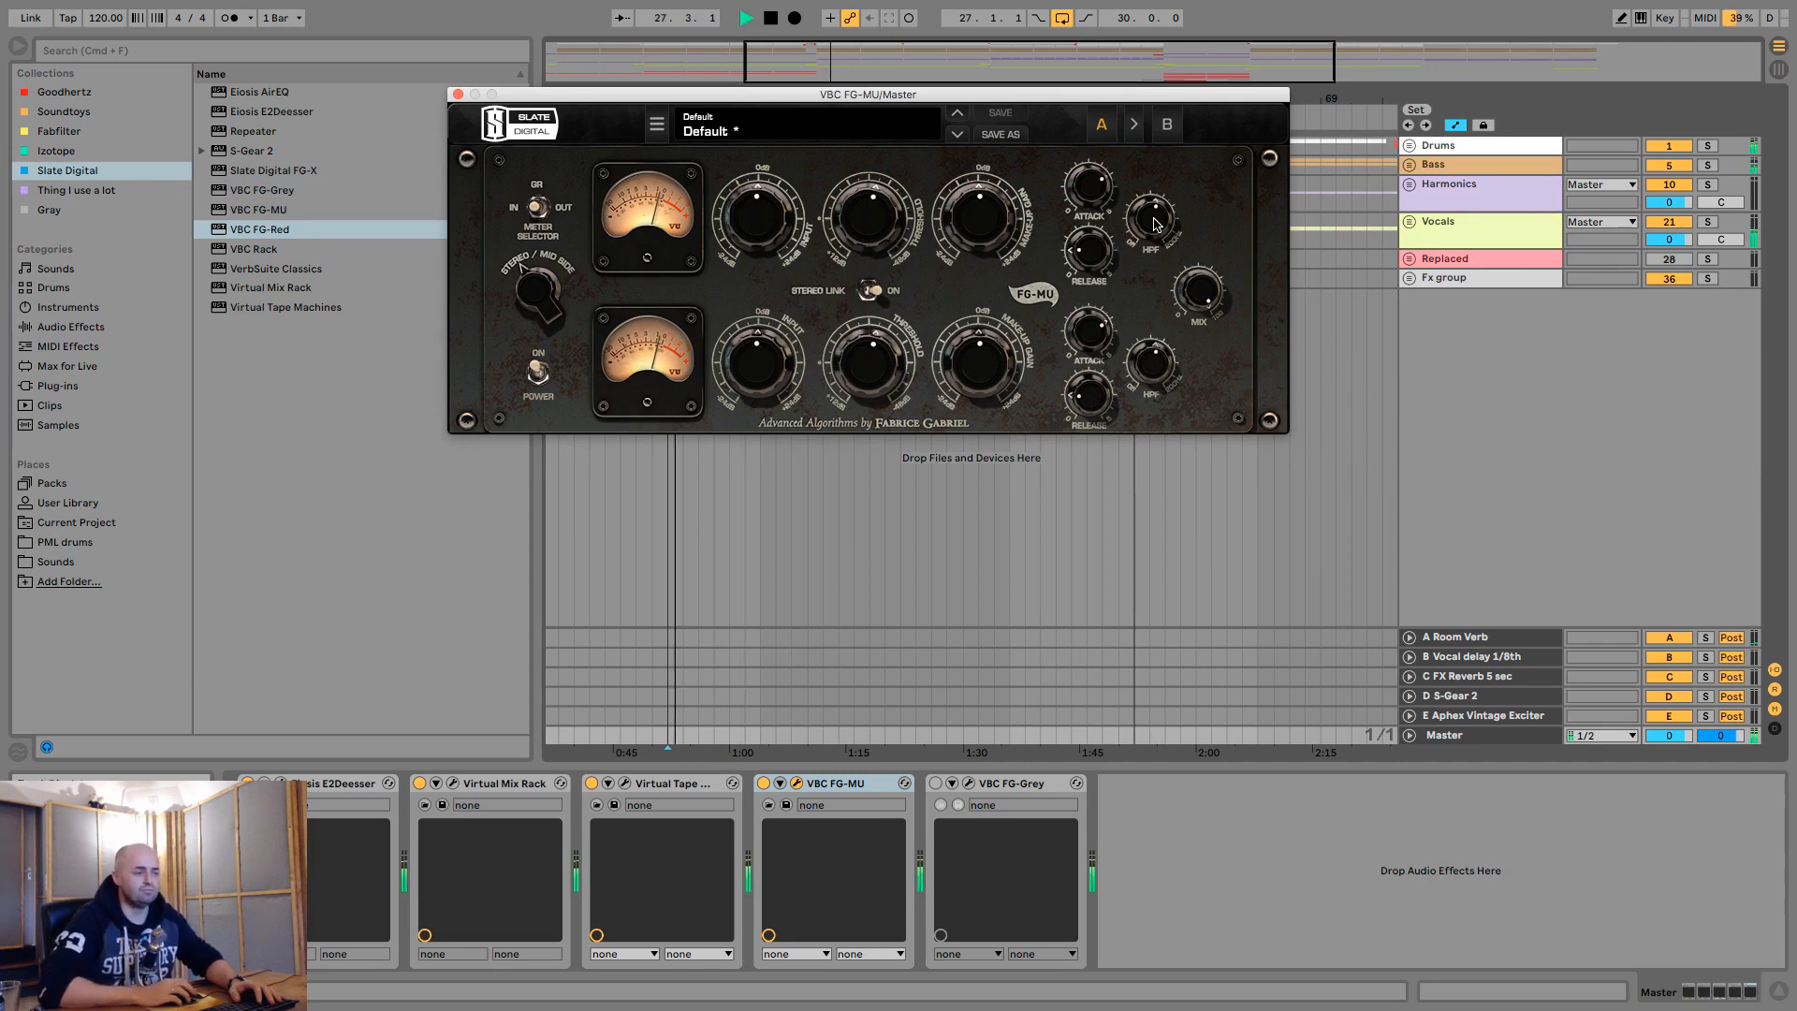
{"action": "mouse_move", "coordinate": [1154, 224]}
{"action": "left_mouse_down"}
{"action": "mouse_move", "coordinate": [1147, 301]}
{"action": "mouse_move", "coordinate": [1157, 227]}
{"action": "left_mouse_up"}
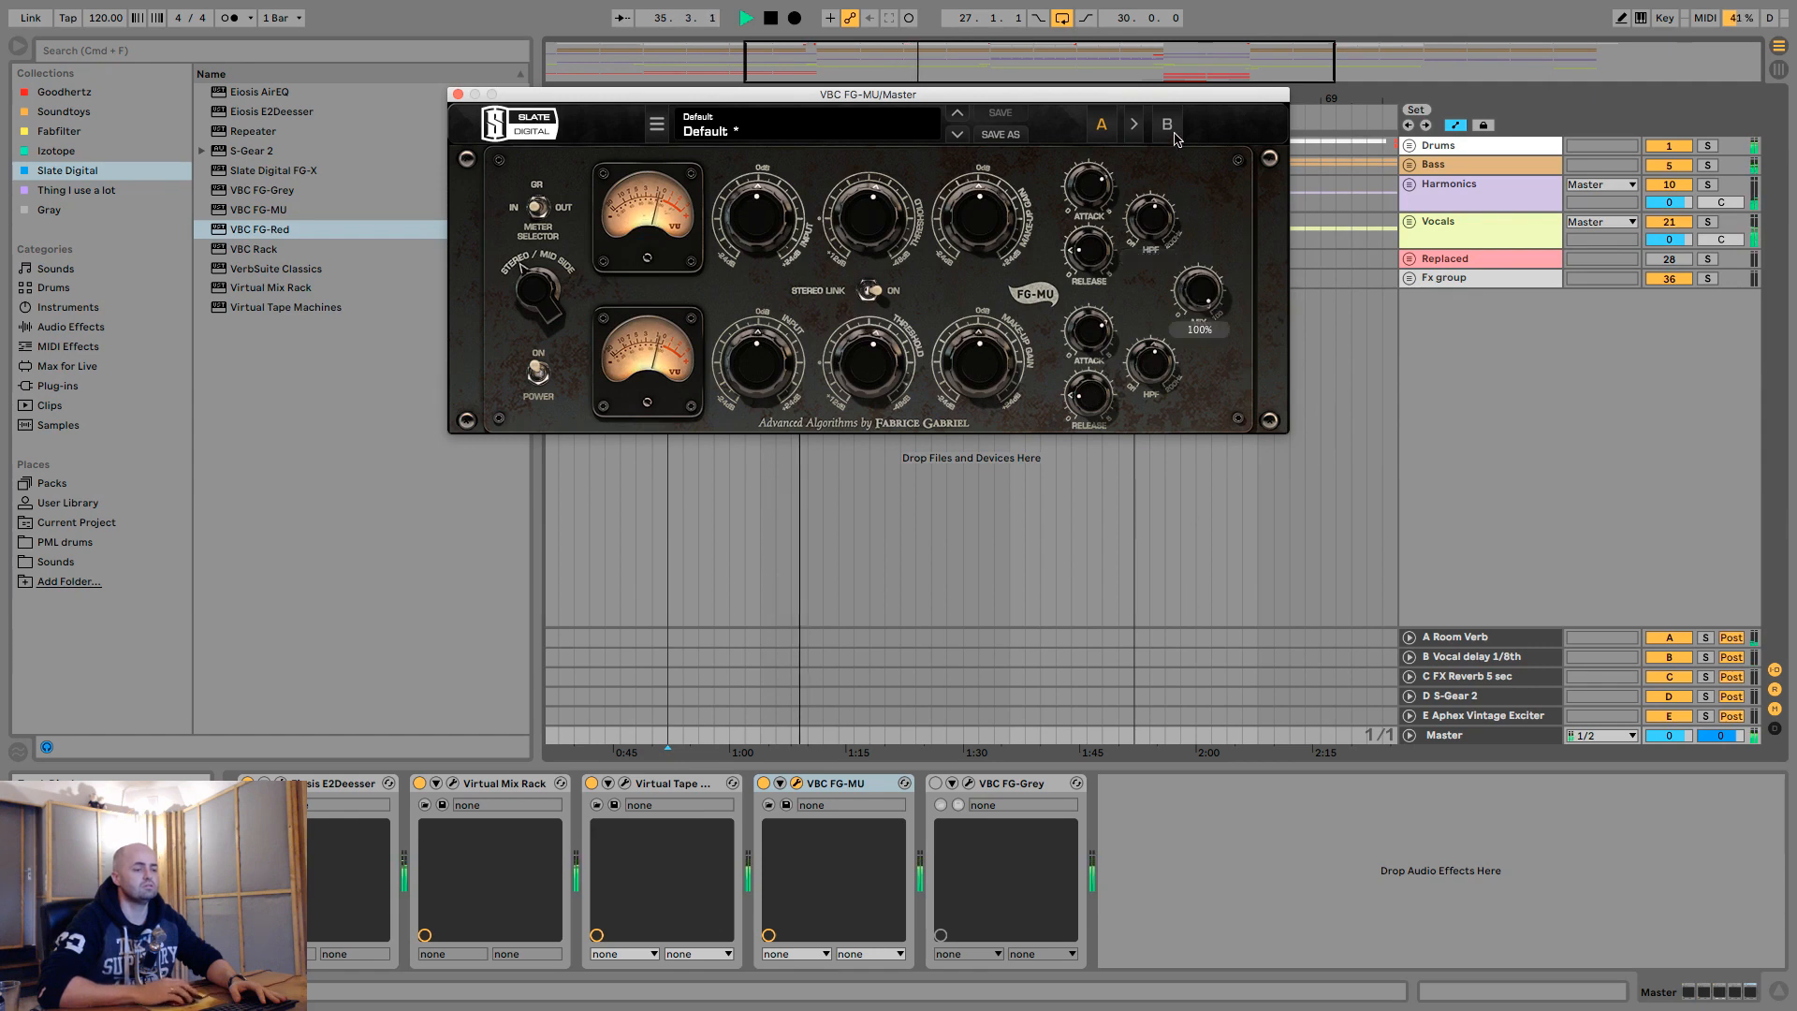
{"action": "left_click", "coordinate": [762, 784]}
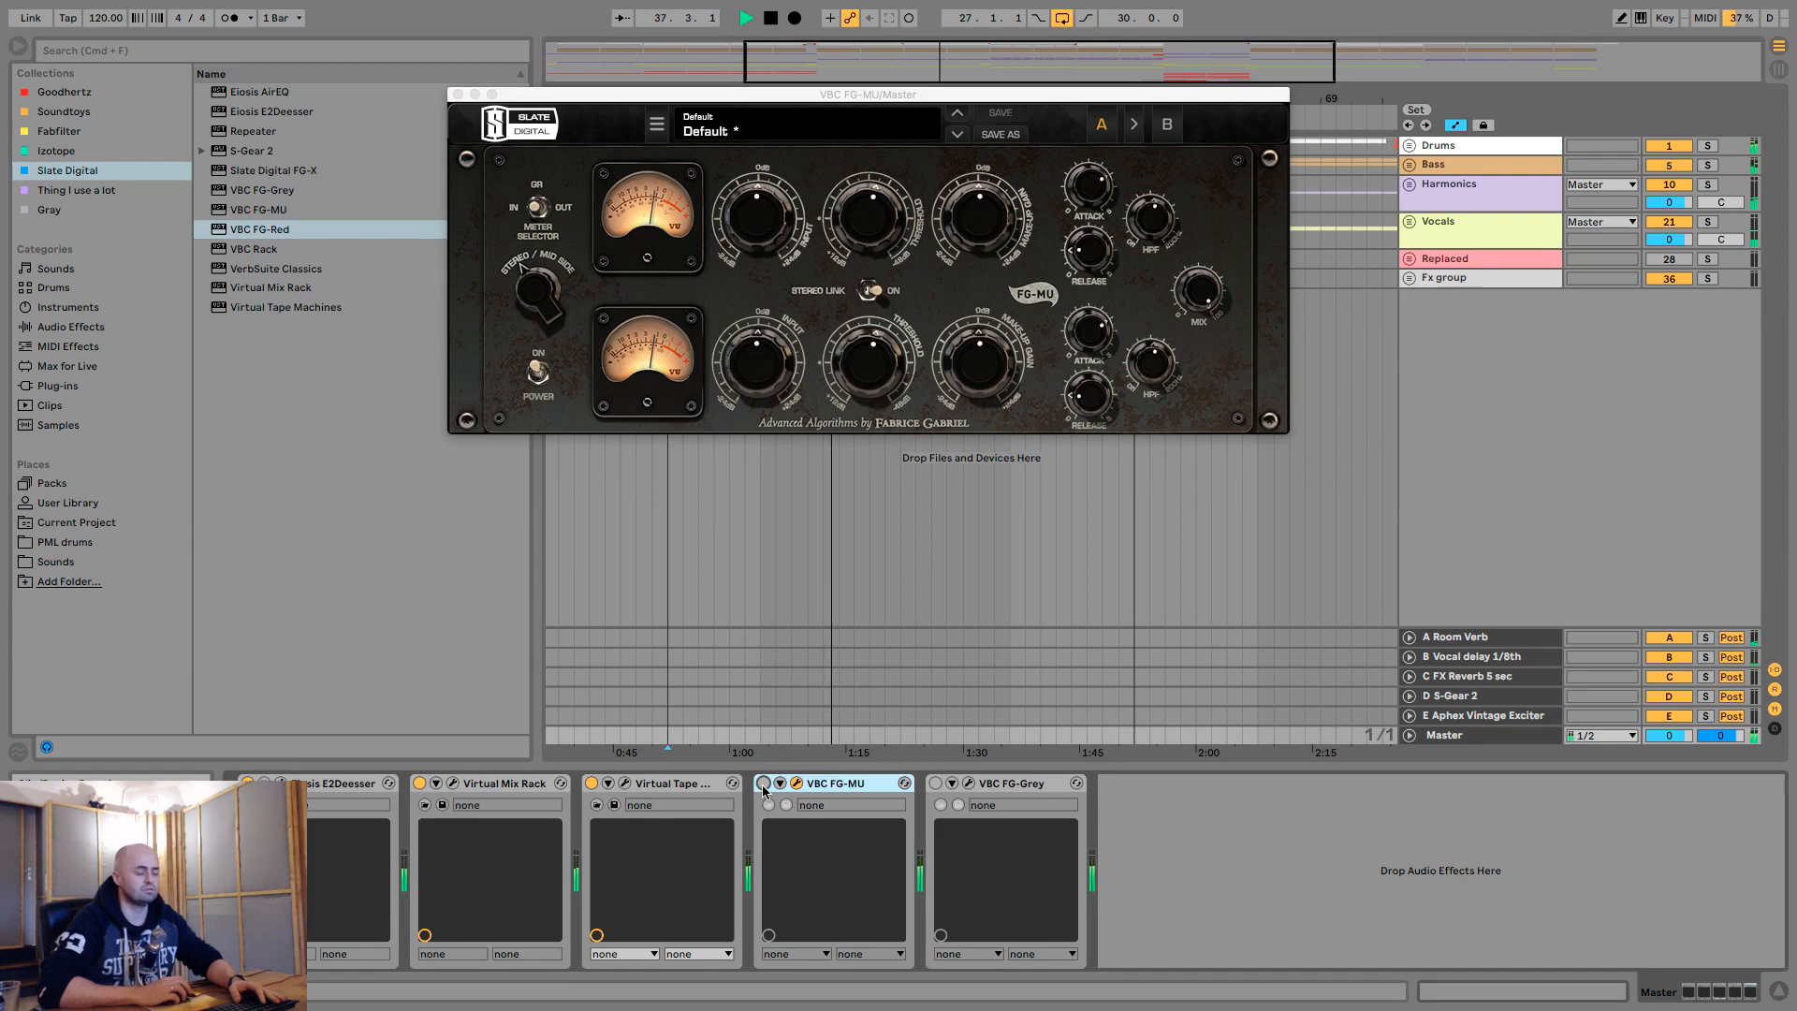
{"action": "left_click", "coordinate": [763, 784]}
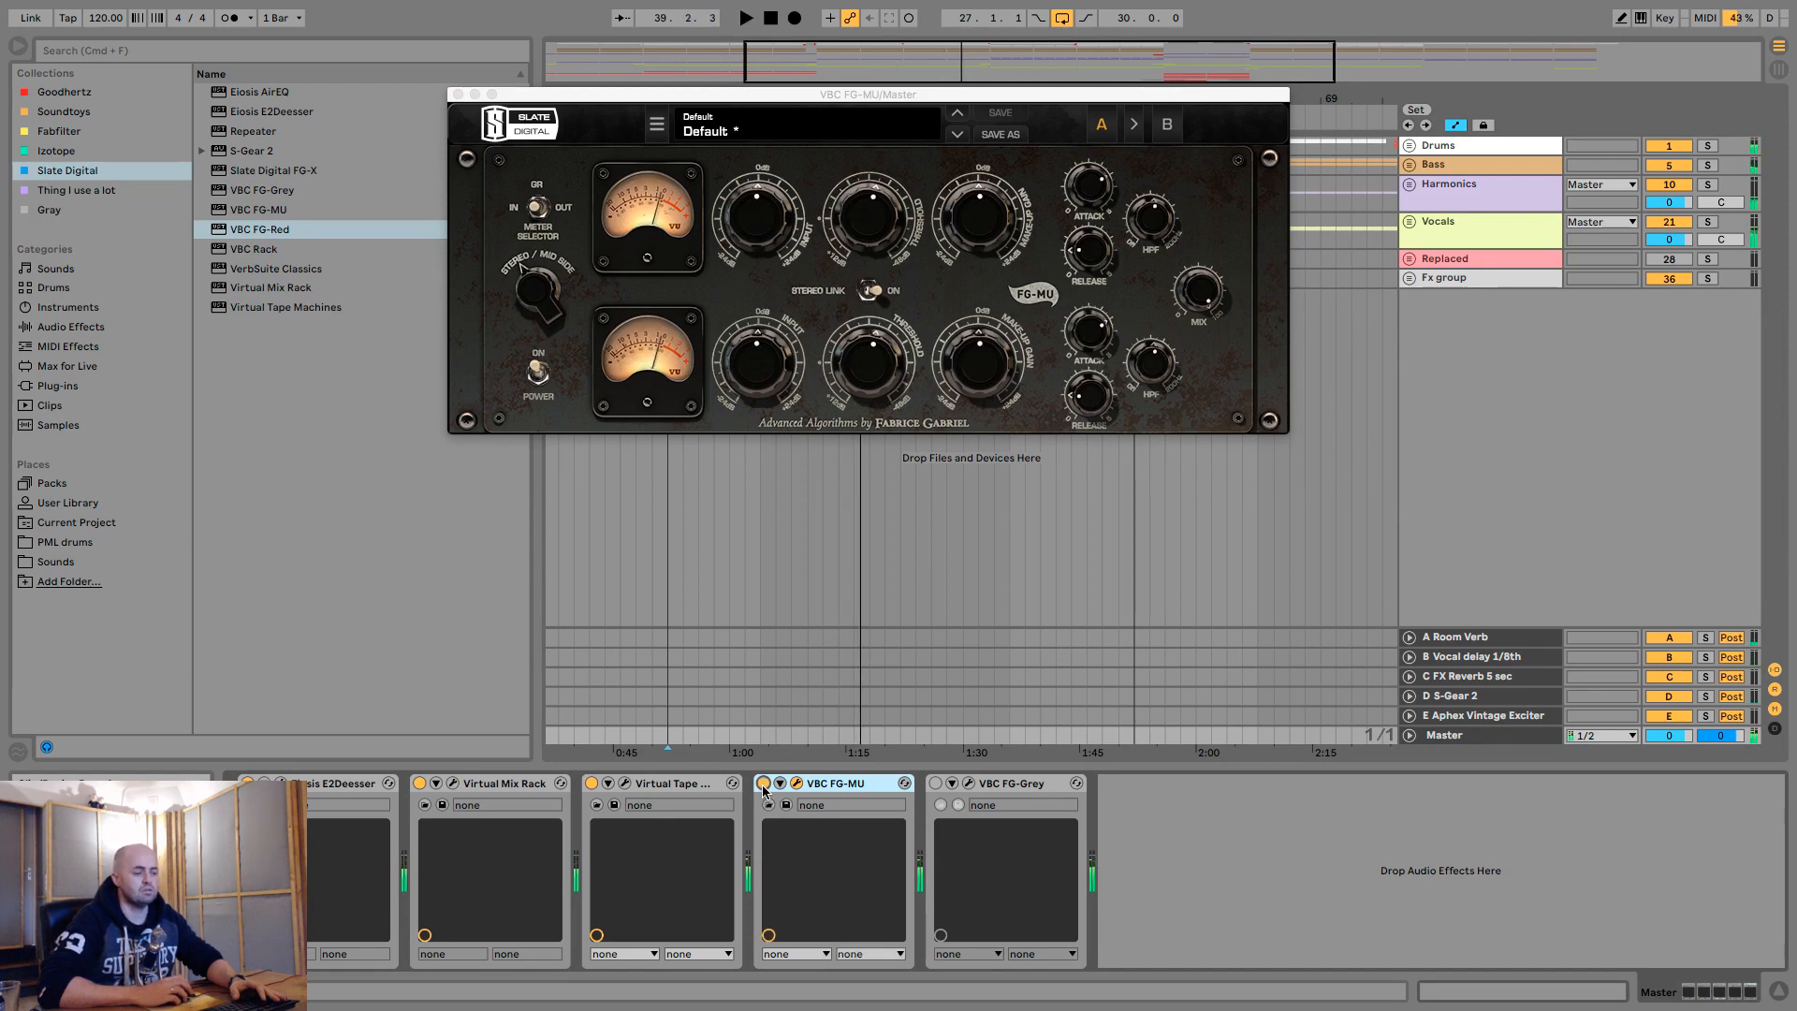
- Map key 5 to the on/off switches of both FG-MU and FG-Grey, and switch over to FG-Grey
{"action": "key", "text": "super+k"}
{"action": "left_click", "coordinate": [763, 784]}
{"action": "left_click", "coordinate": [936, 784]}
{"action": "key", "text": "5"}
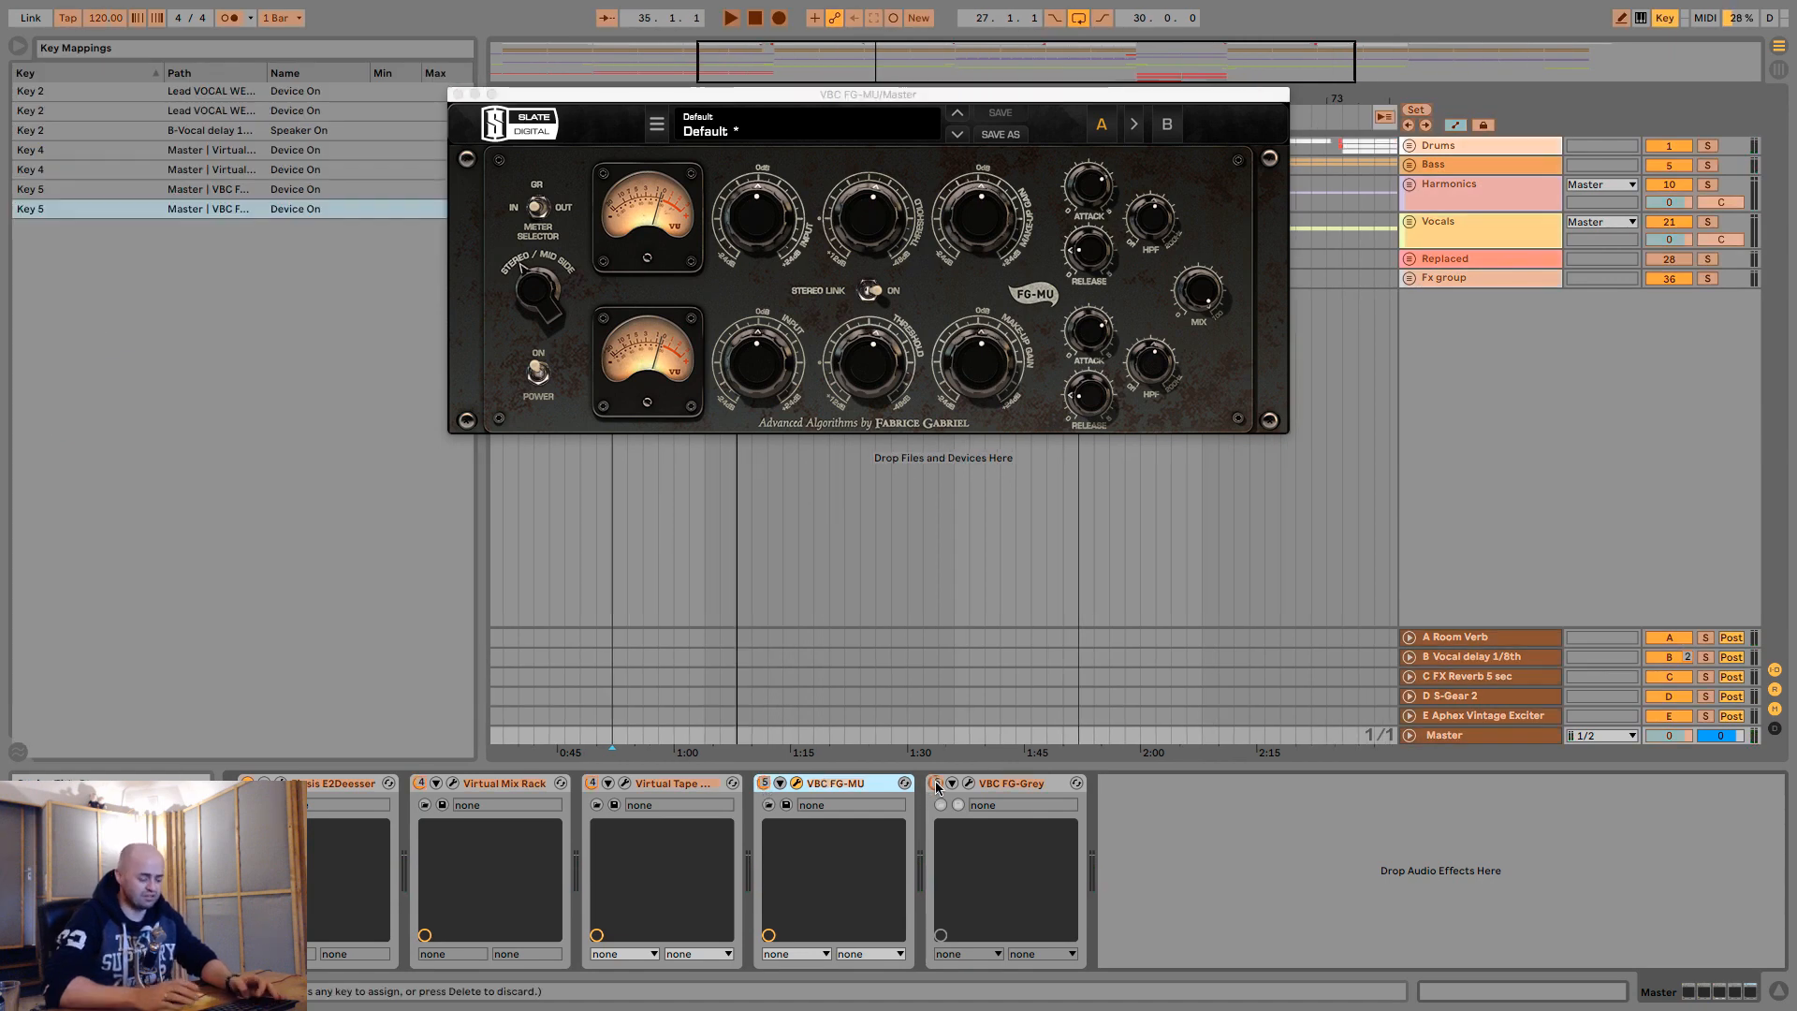
{"action": "key", "text": "super+k"}
{"action": "key", "text": "5"}
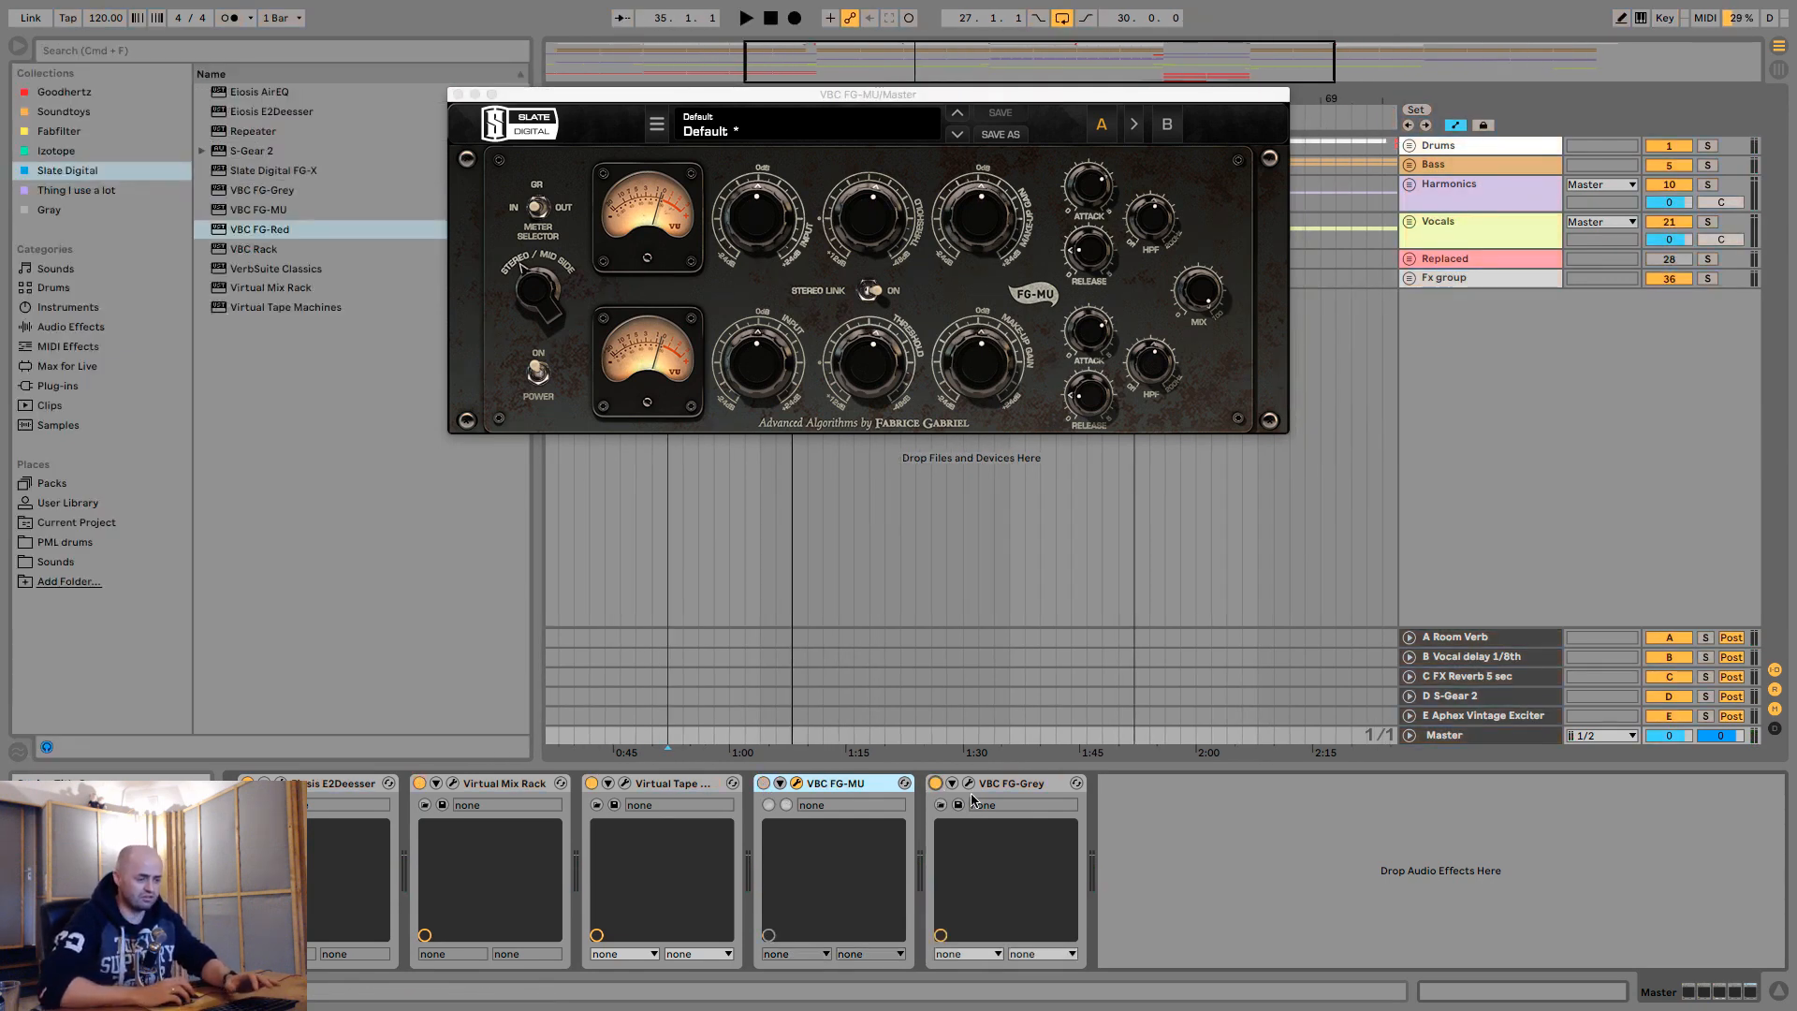
- Open the FG-Grey window in place of FG-MU's, reset its make-up gain and move the window clear of the arrangement
{"action": "left_click", "coordinate": [458, 95]}
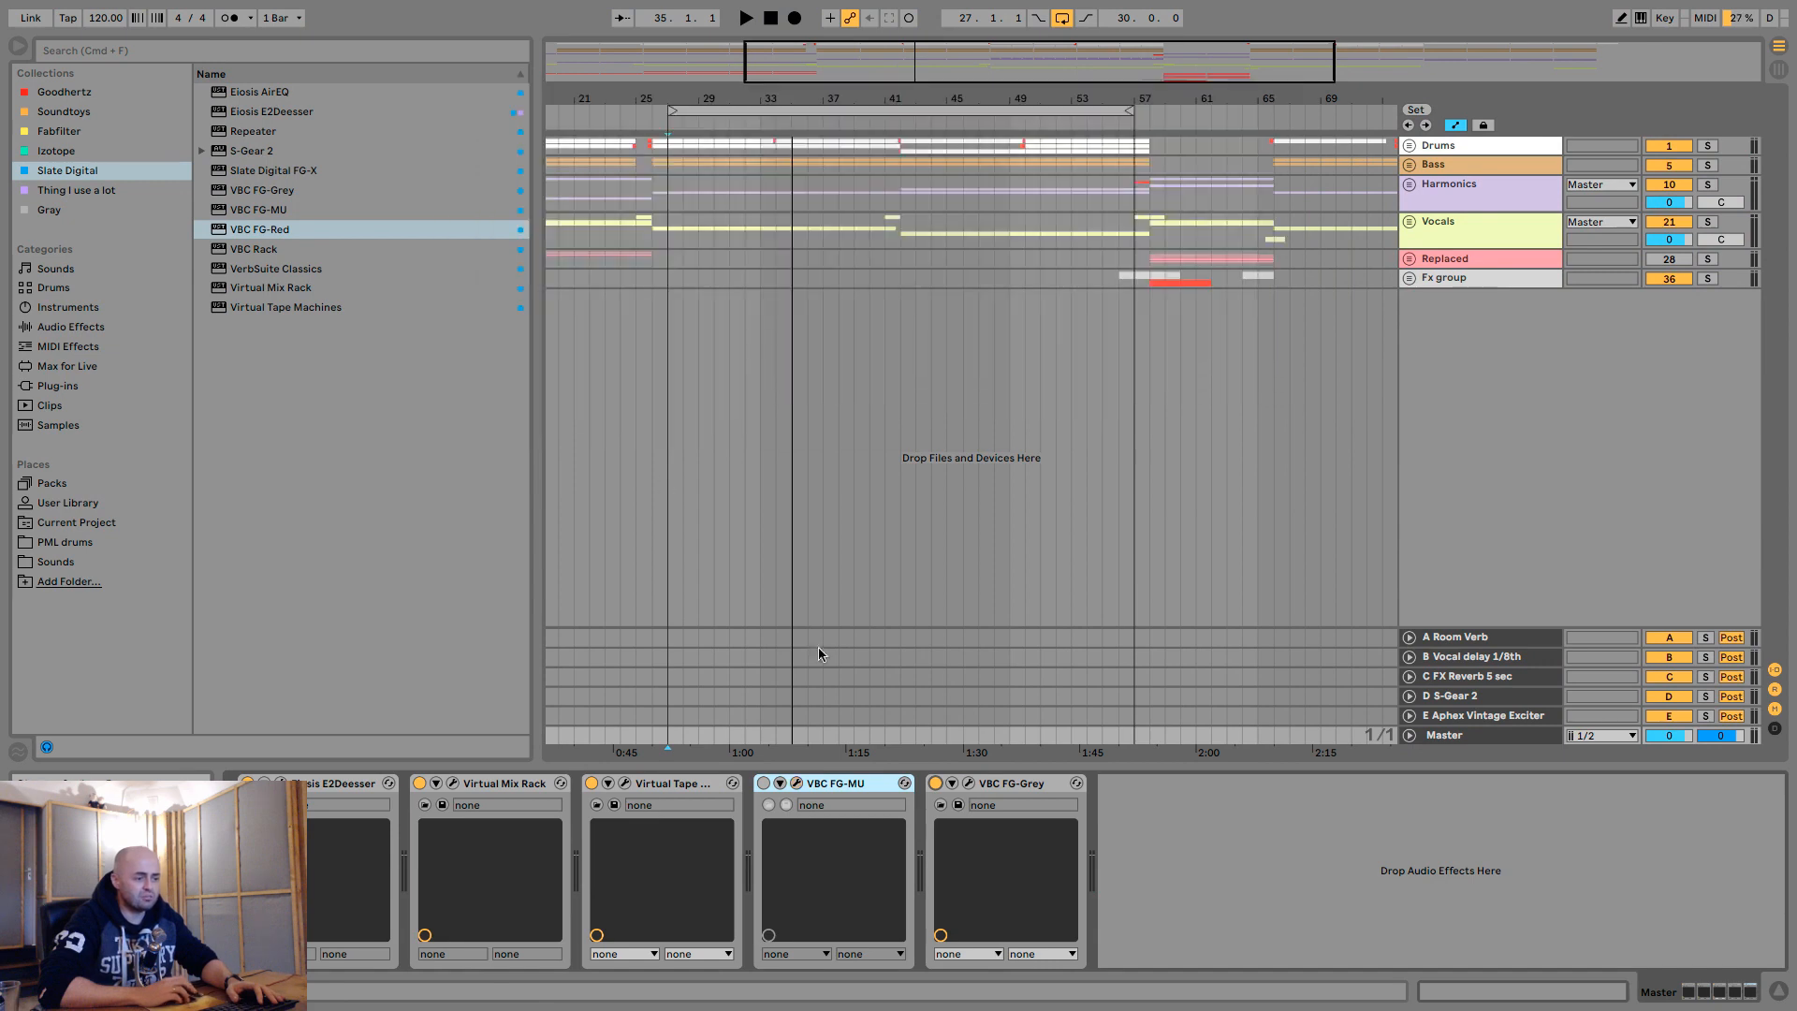
{"action": "left_click", "coordinate": [969, 784]}
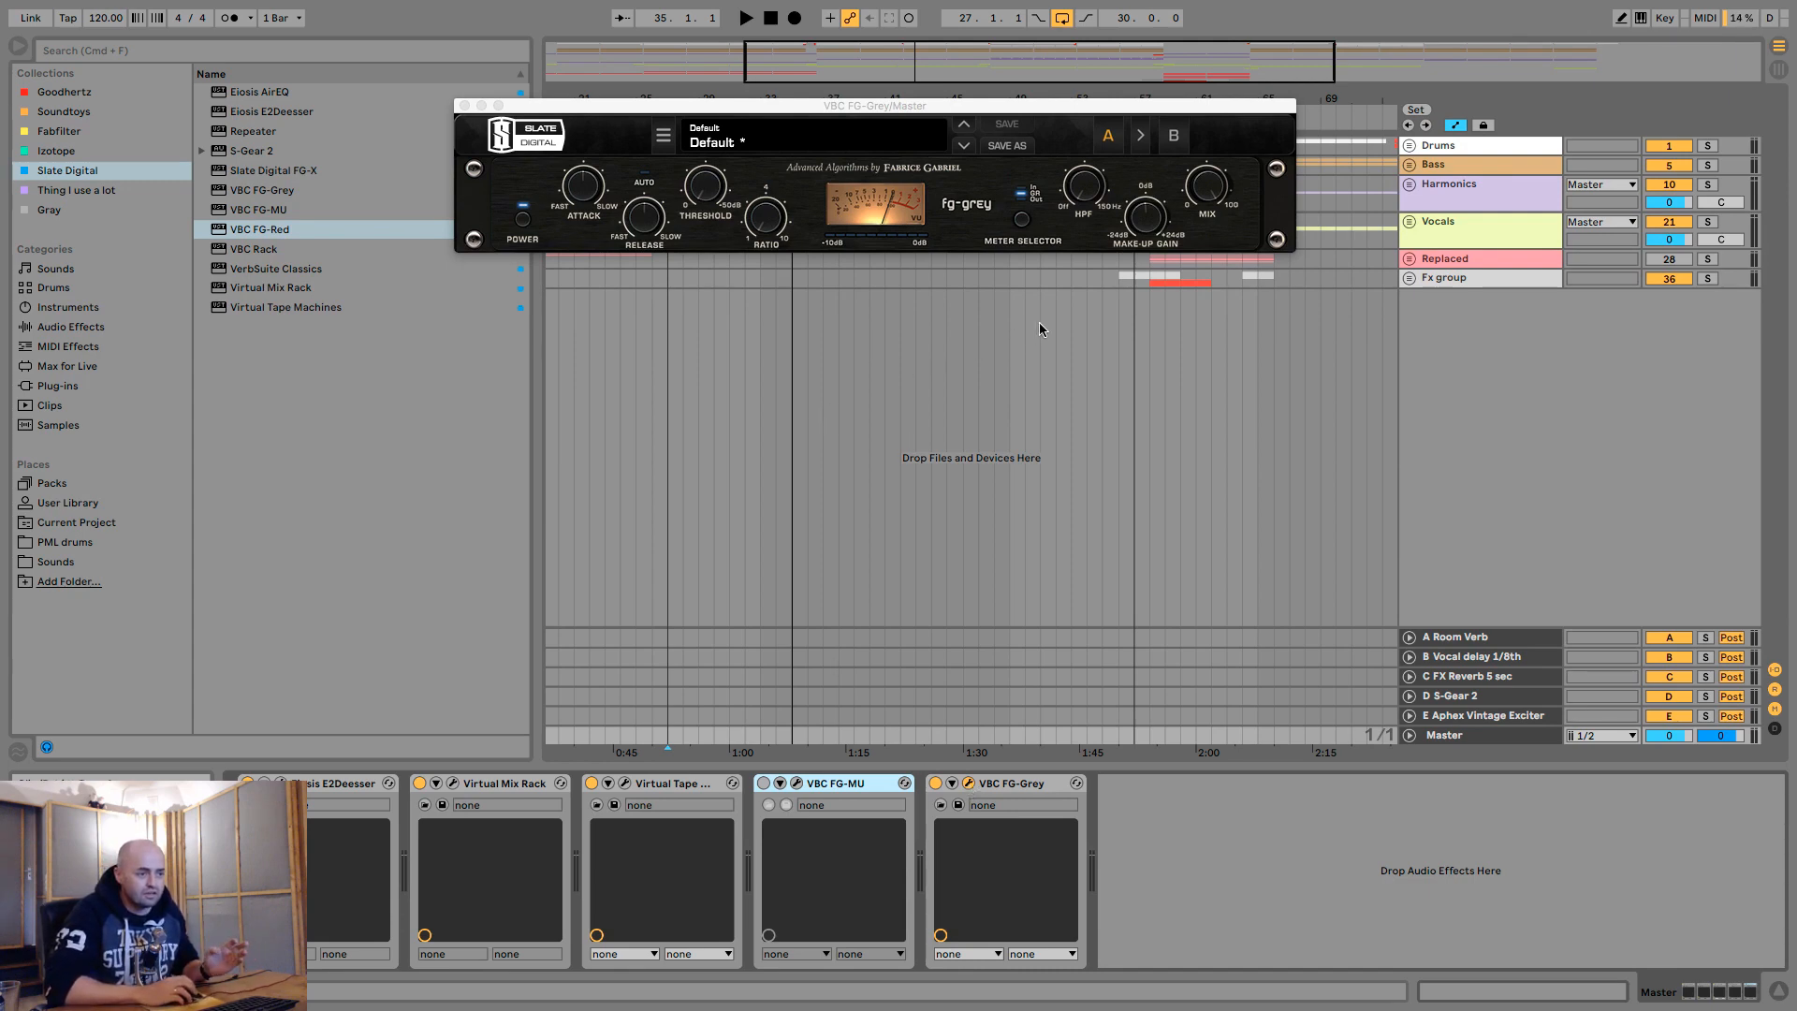
{"action": "left_click", "coordinate": [1158, 227]}
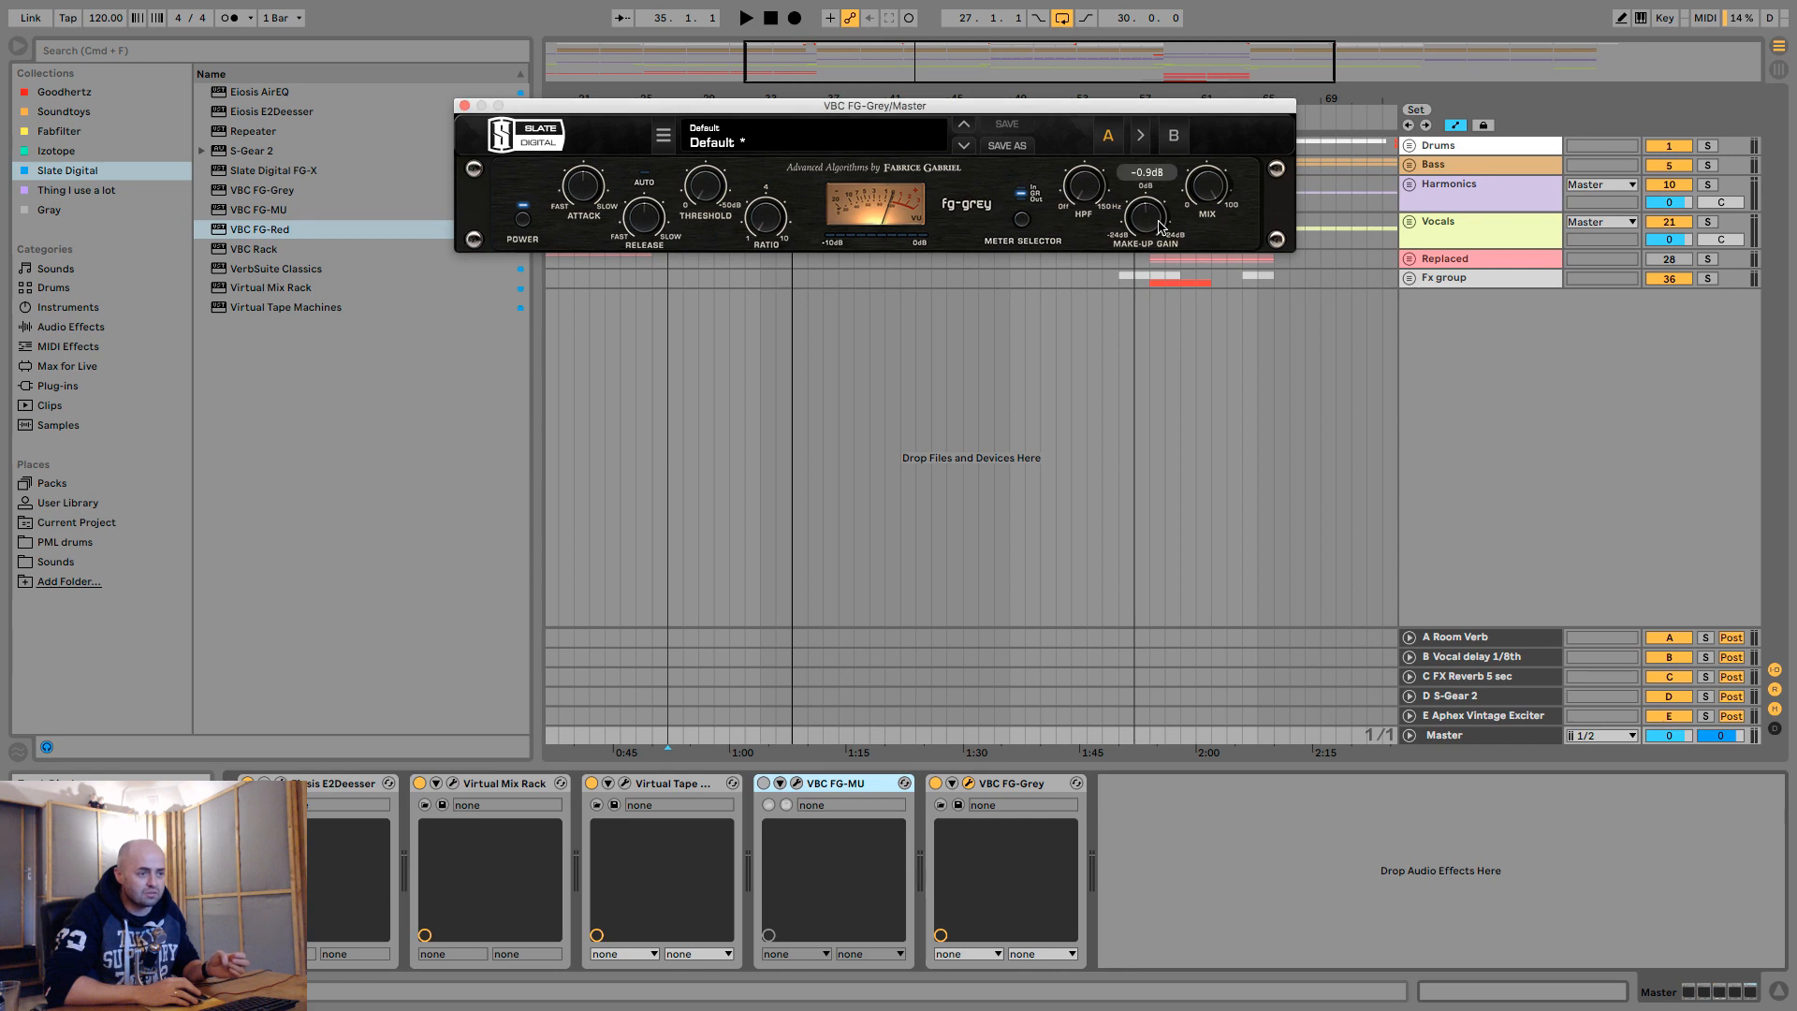
{"action": "double_click", "coordinate": [1143, 219]}
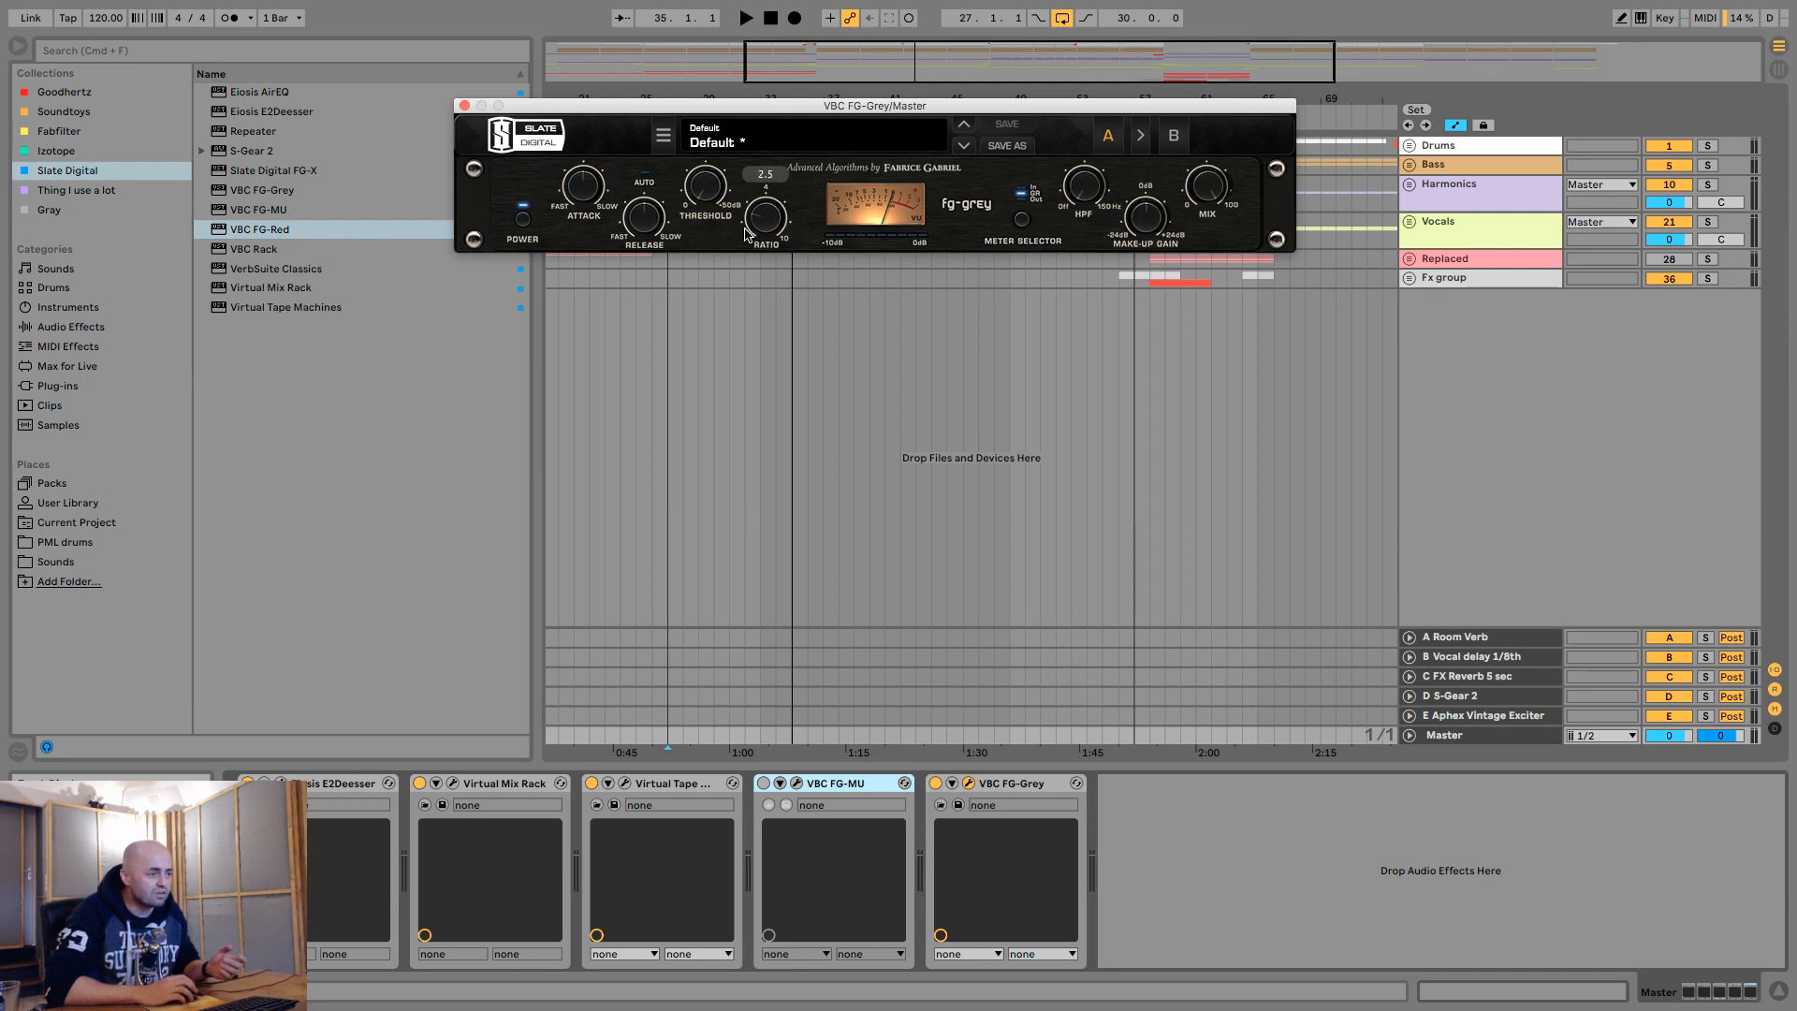
{"action": "left_click_drag", "start_coordinate": [913, 106], "coordinate": [909, 226]}
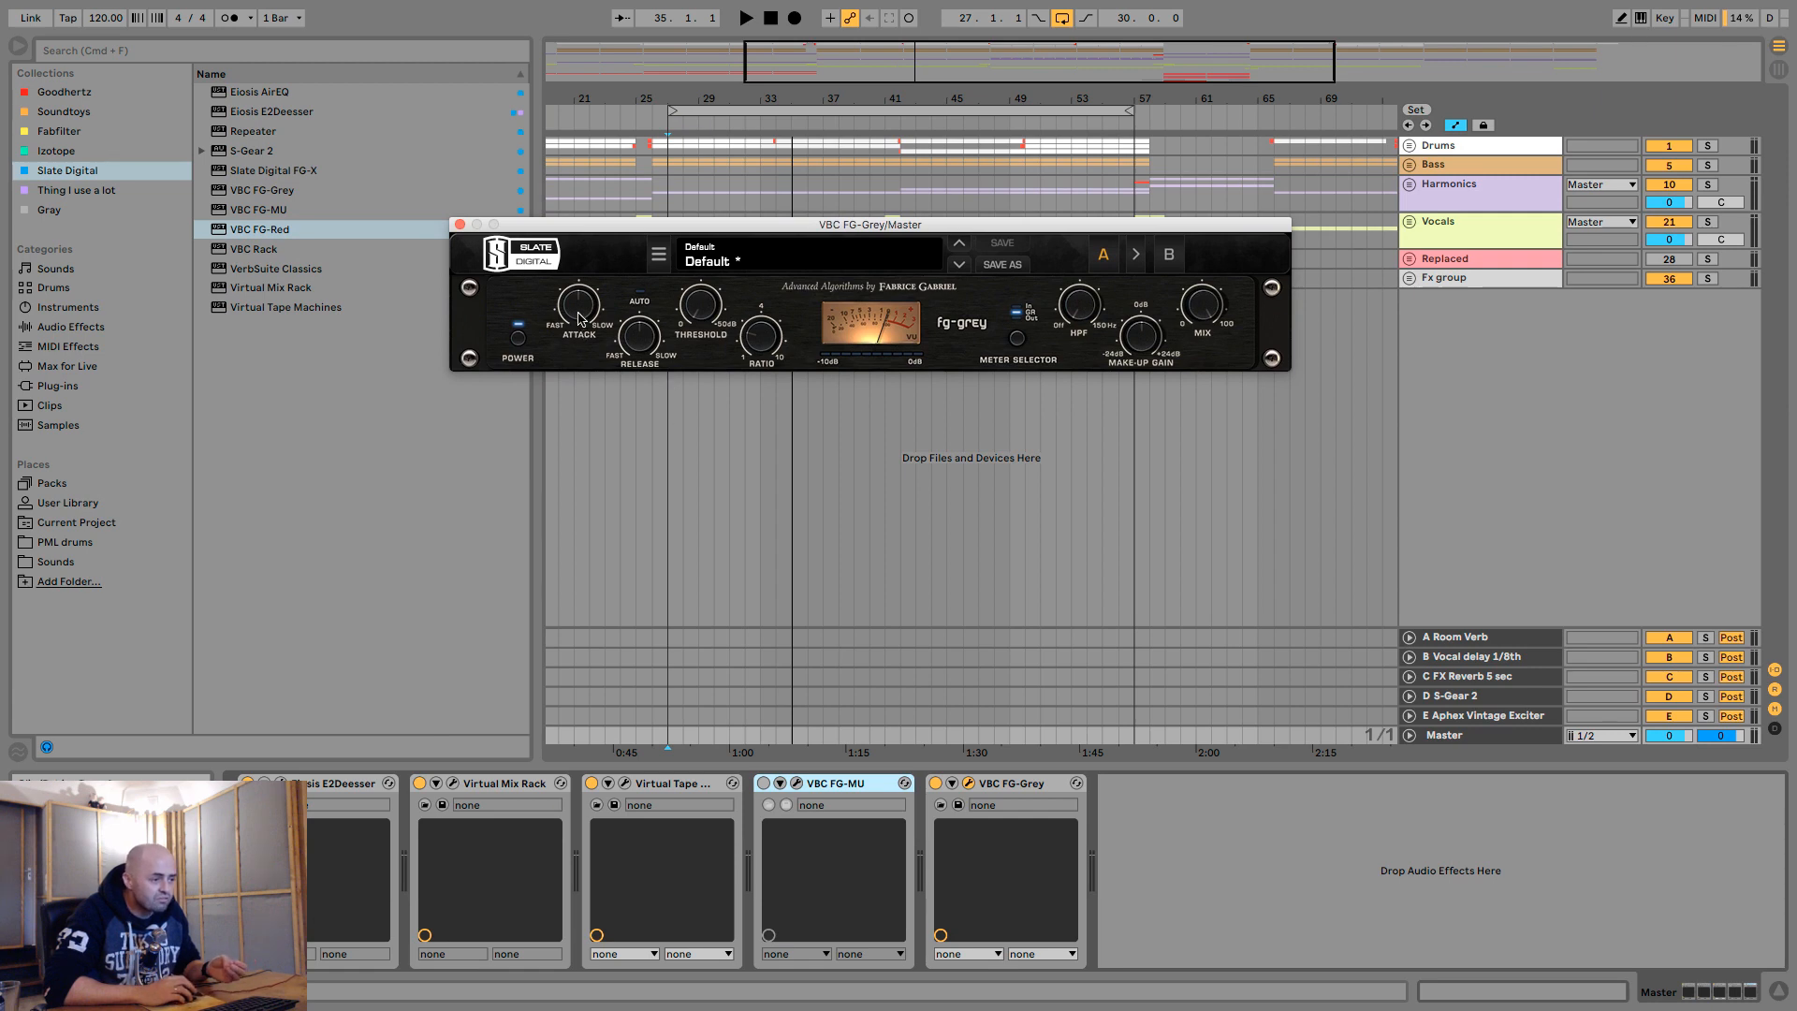
- Set the FG-Grey threshold to -50.0 dB for extreme compression
{"action": "mouse_move", "coordinate": [645, 362]}
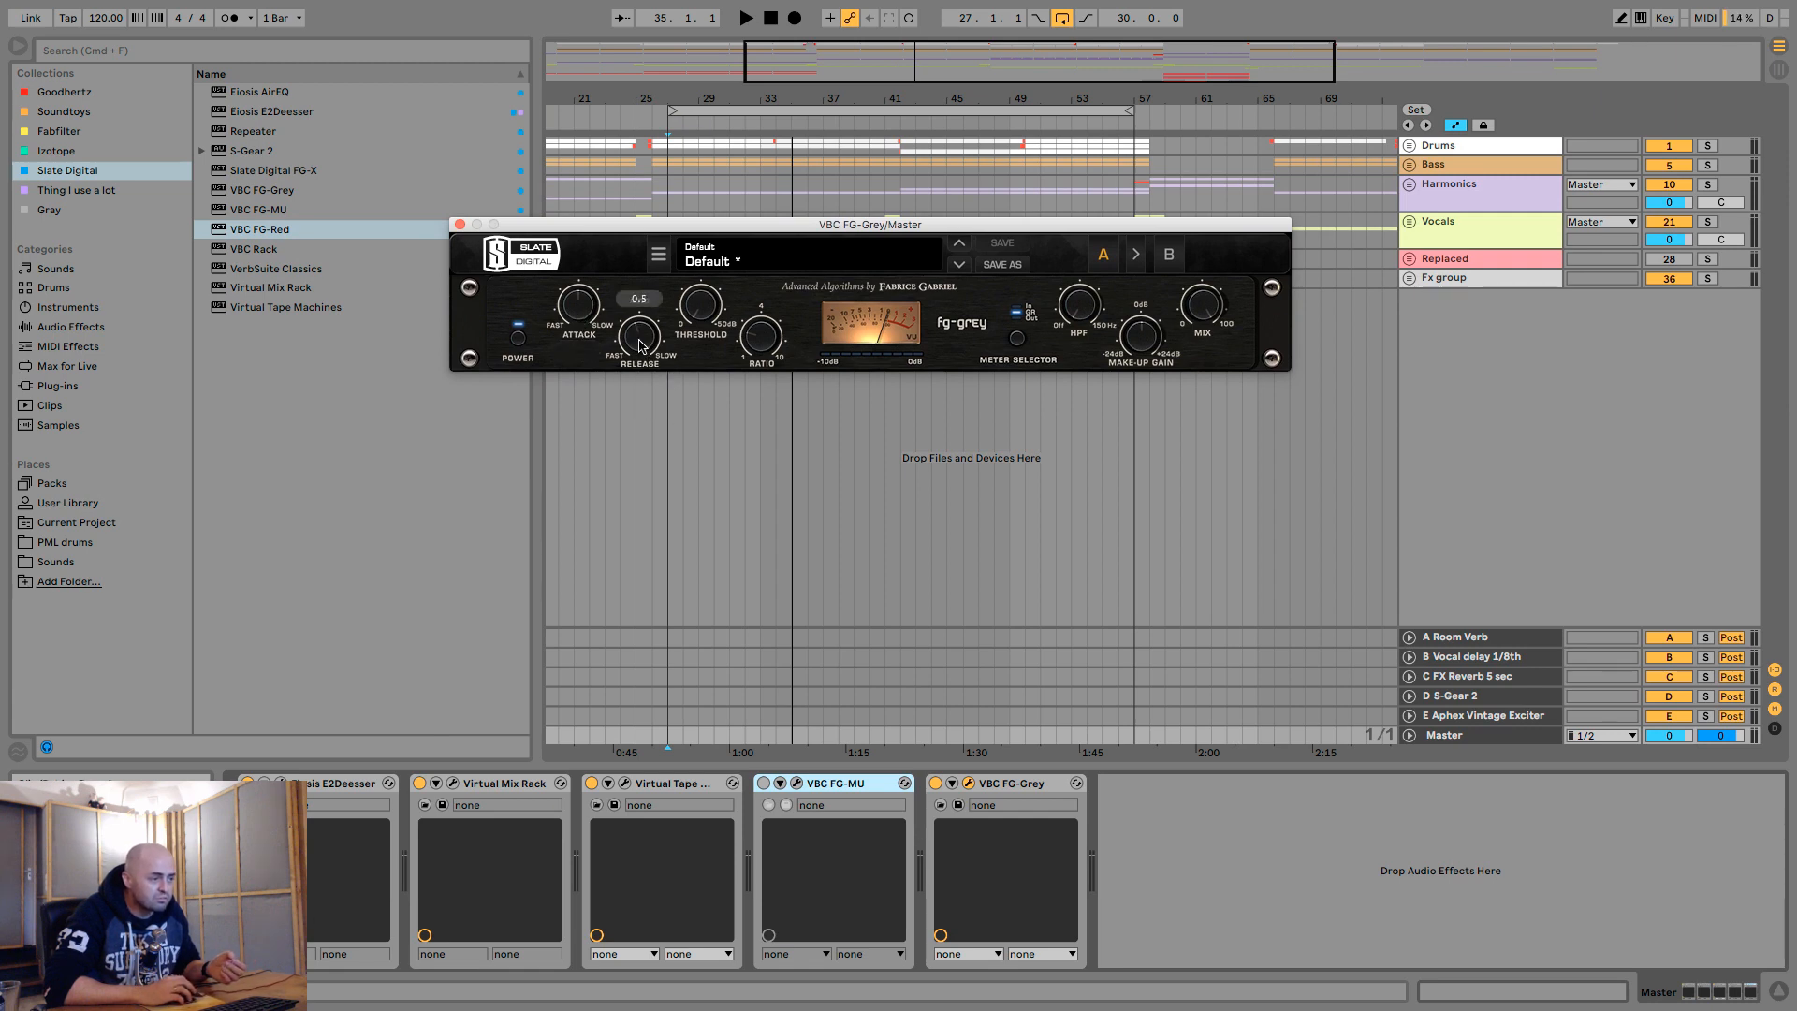
{"action": "mouse_move", "coordinate": [709, 322]}
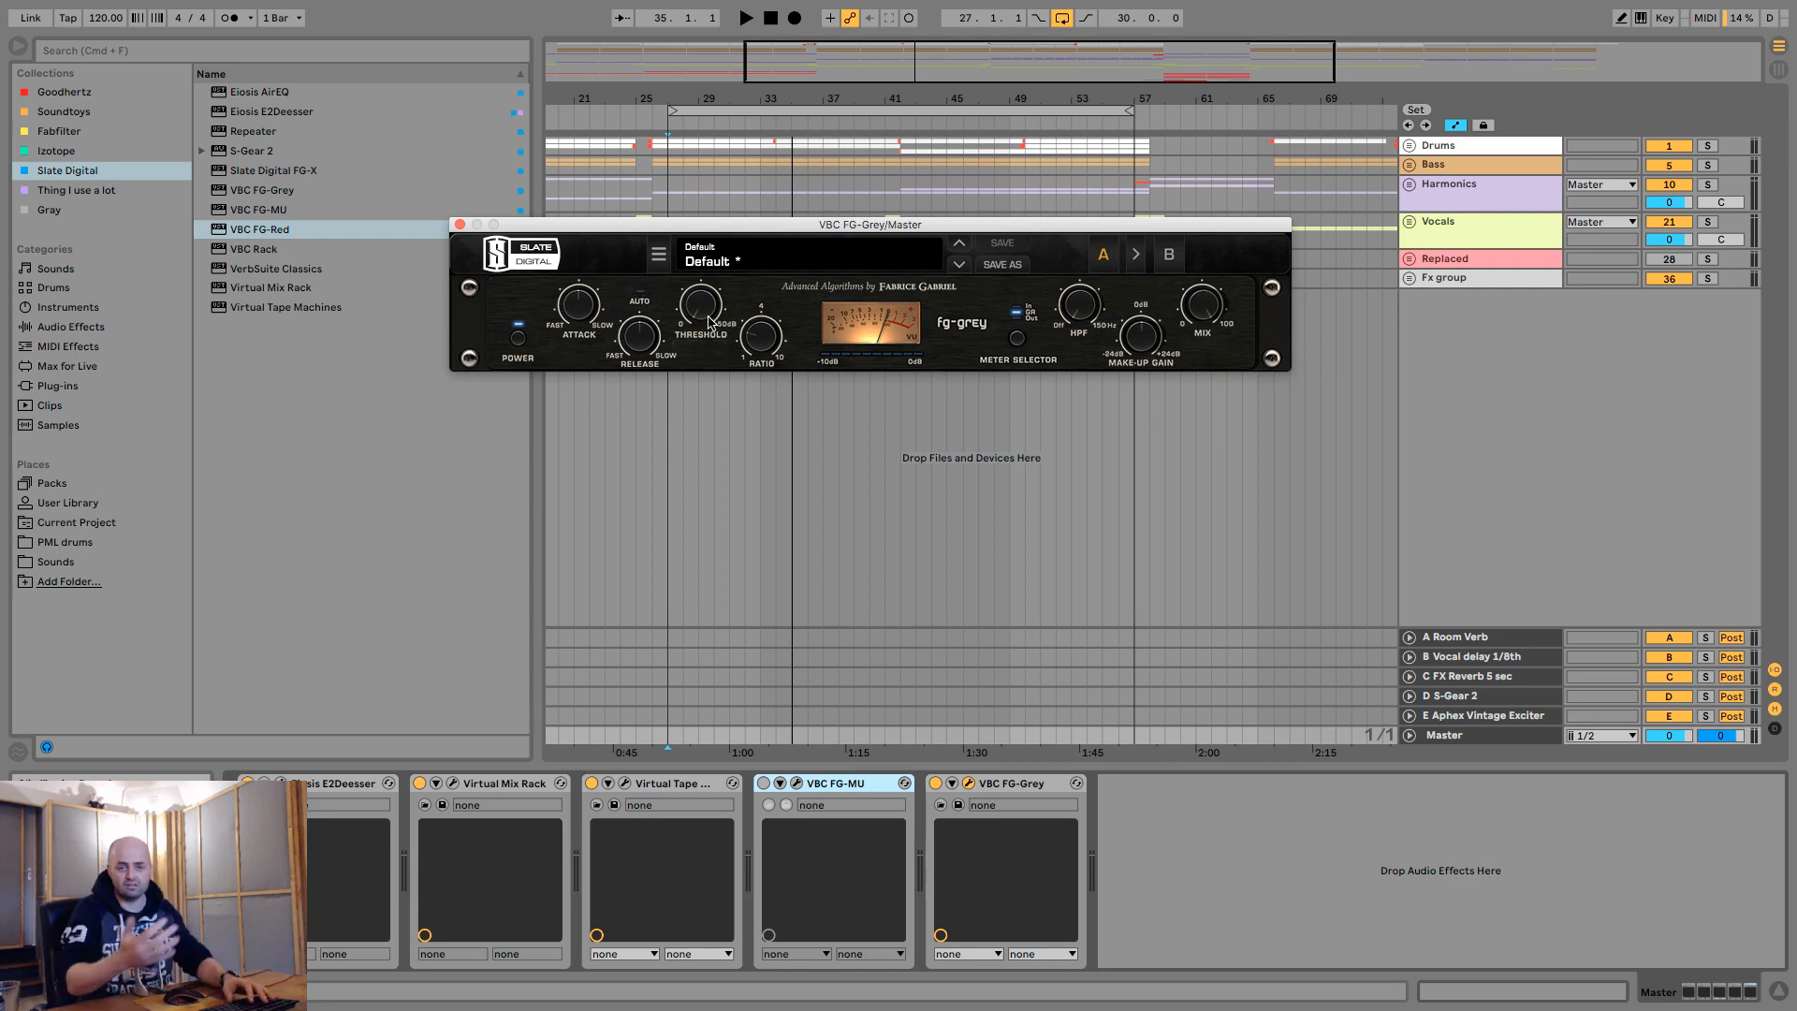
{"action": "left_click", "coordinate": [709, 323]}
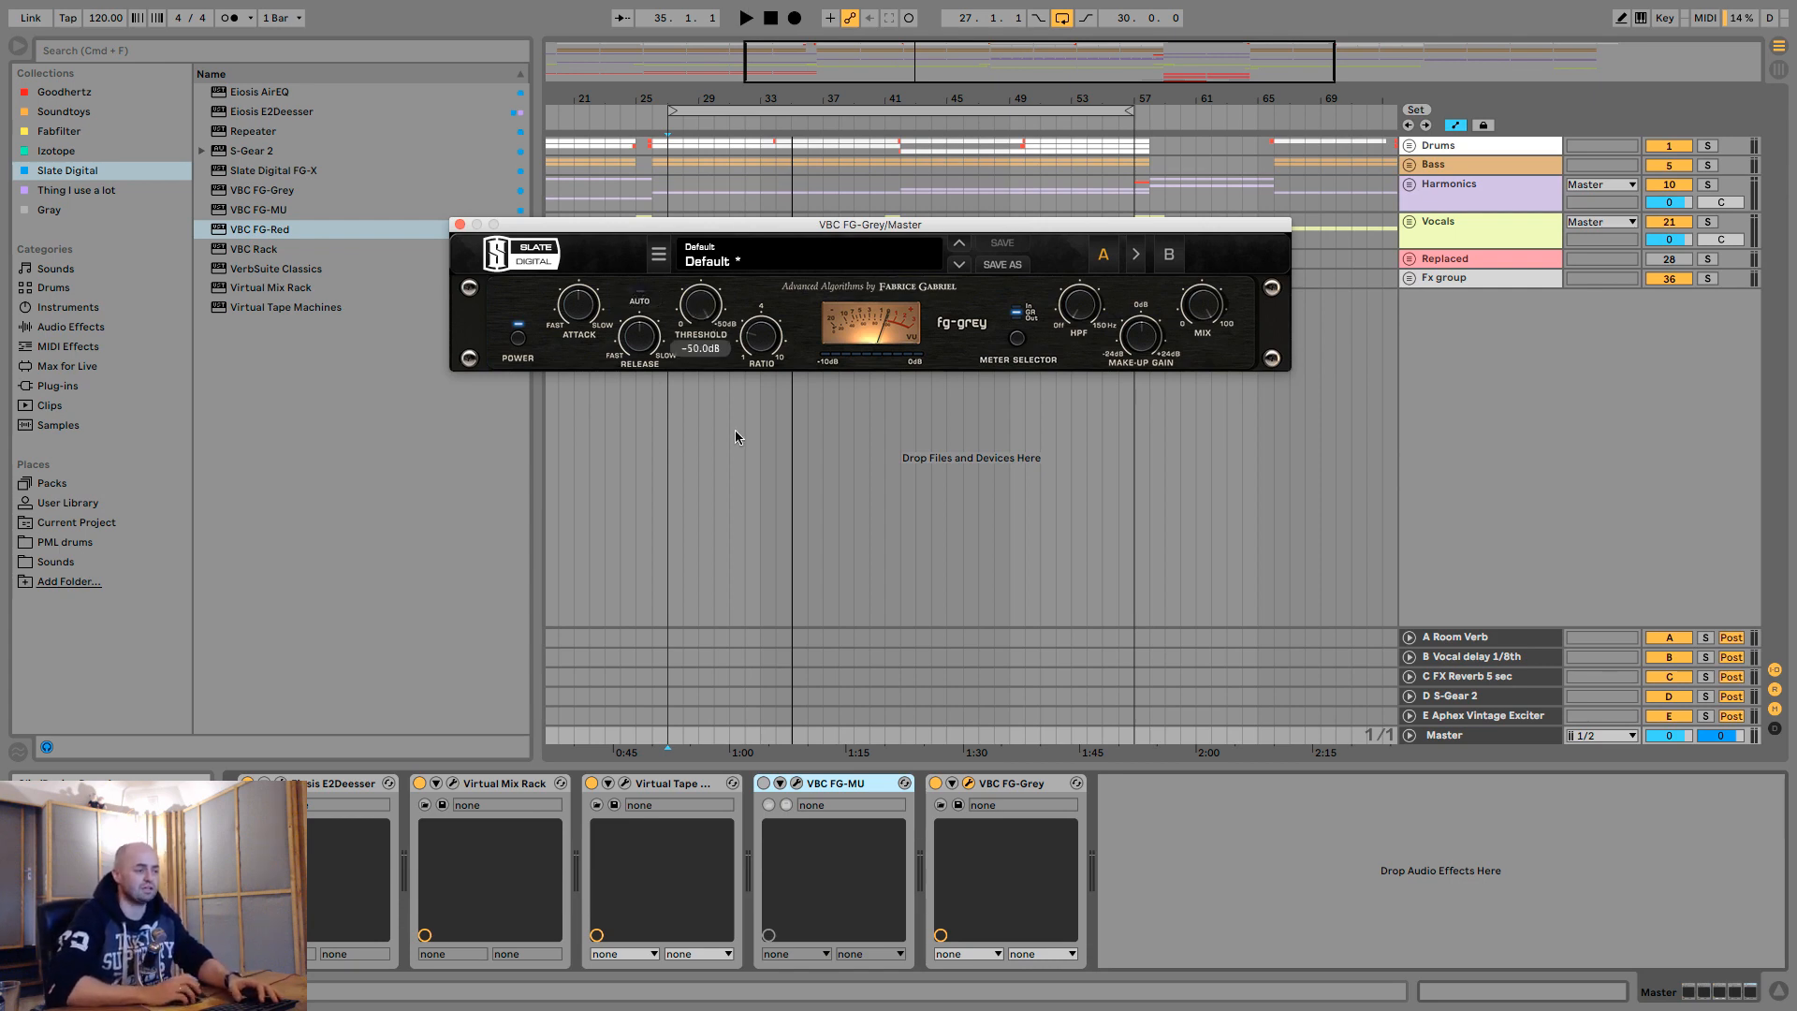
- Audition the FG-Grey attack at 0.1 and 30.0 during playback and turn it back down
{"action": "key", "text": "space"}
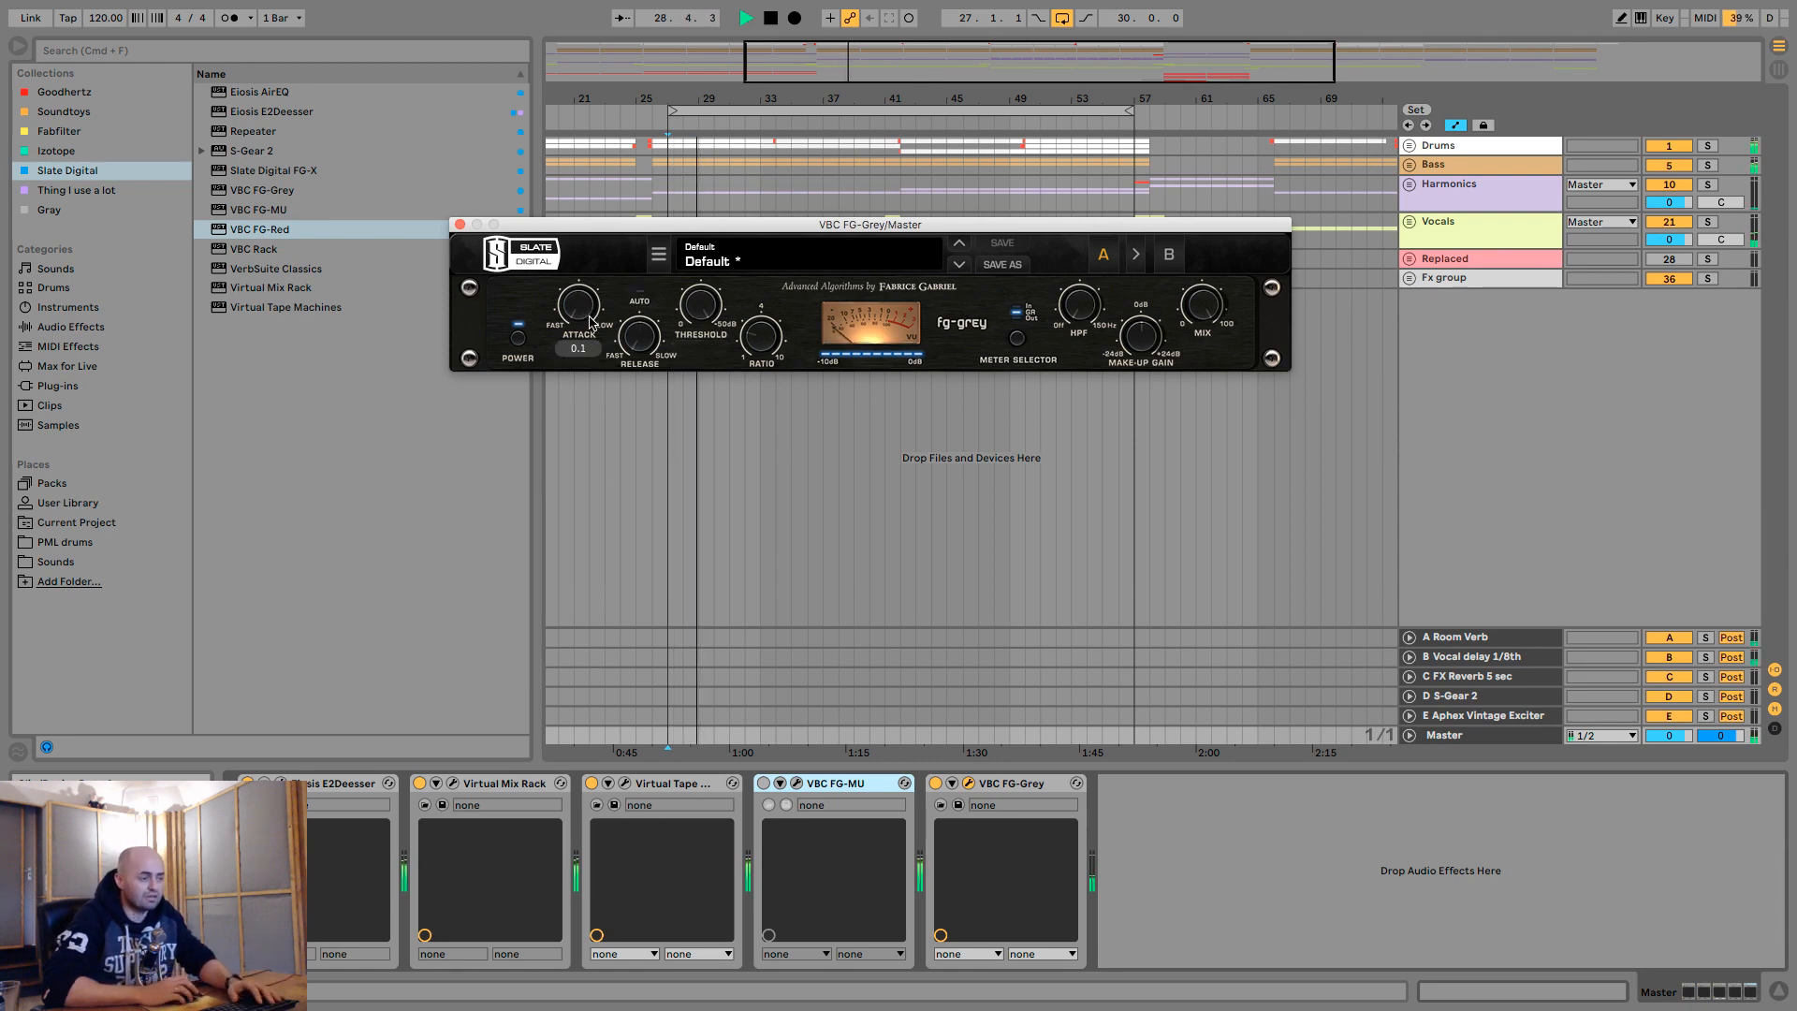
{"action": "left_click_drag", "start_coordinate": [589, 316], "coordinate": [610, 209]}
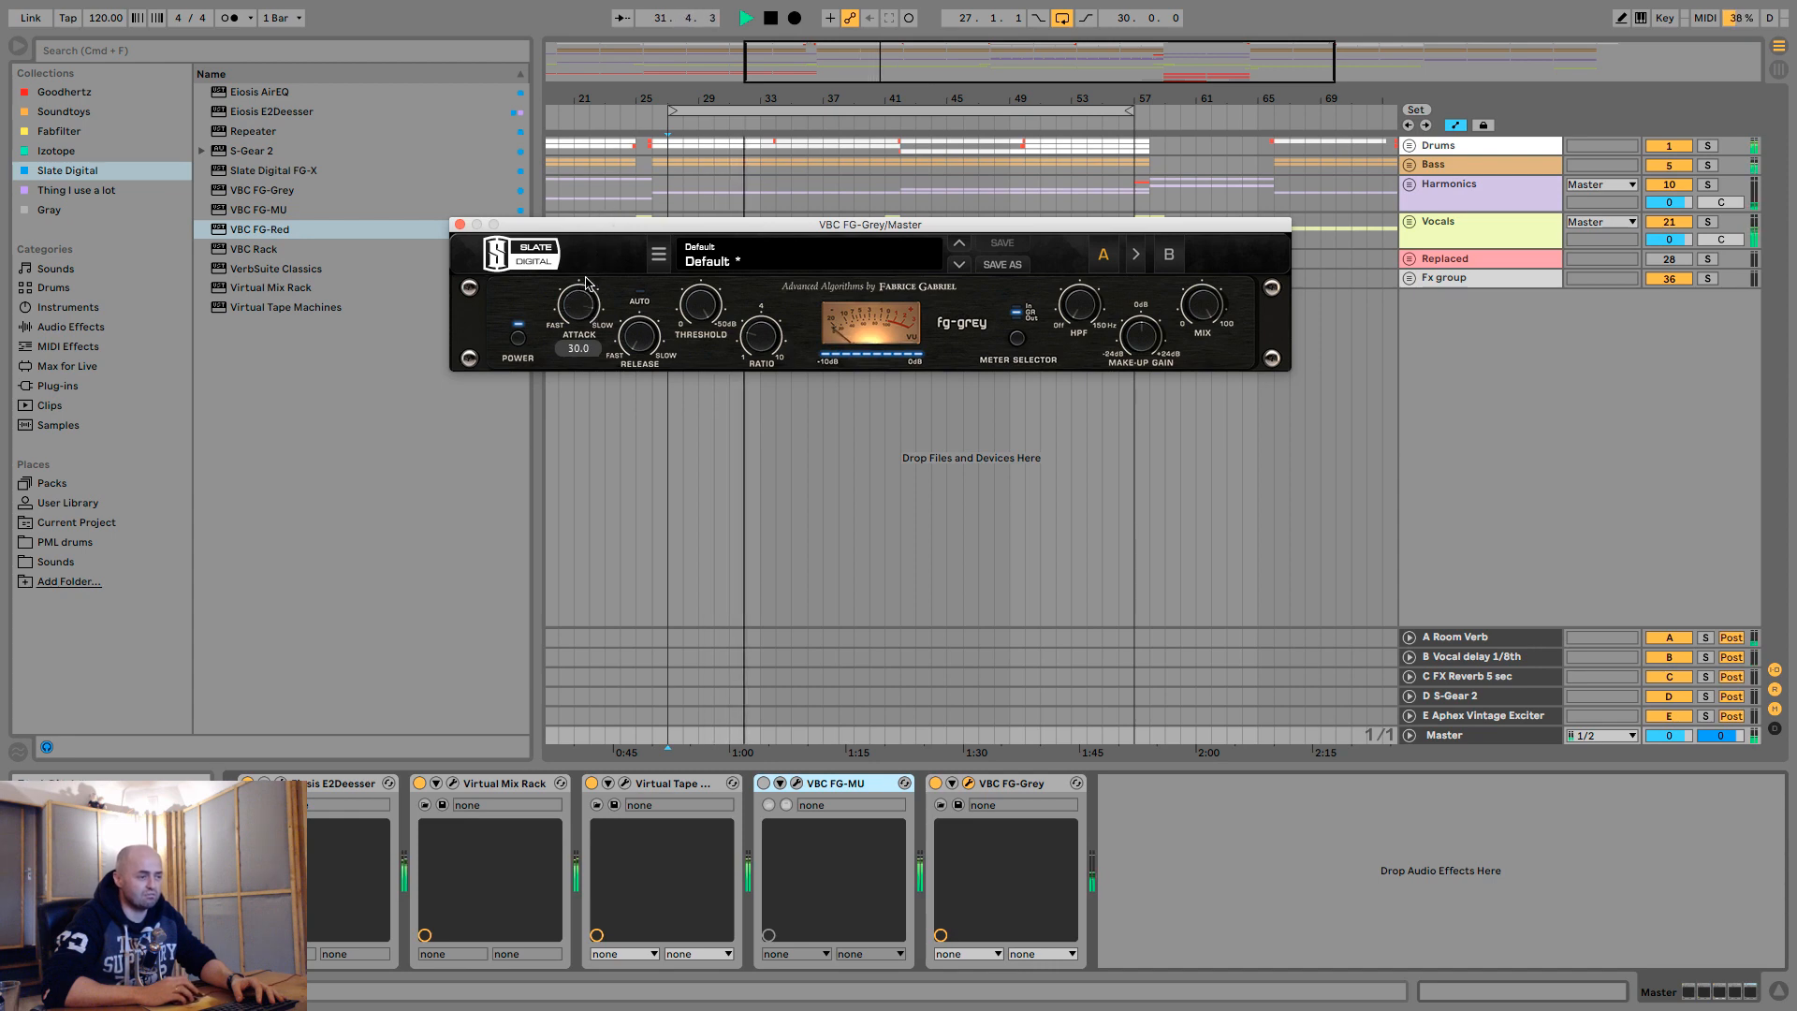
{"action": "mouse_move", "coordinate": [586, 283]}
{"action": "left_mouse_down"}
{"action": "mouse_move", "coordinate": [596, 235]}
{"action": "mouse_move", "coordinate": [581, 302]}
{"action": "left_mouse_up"}
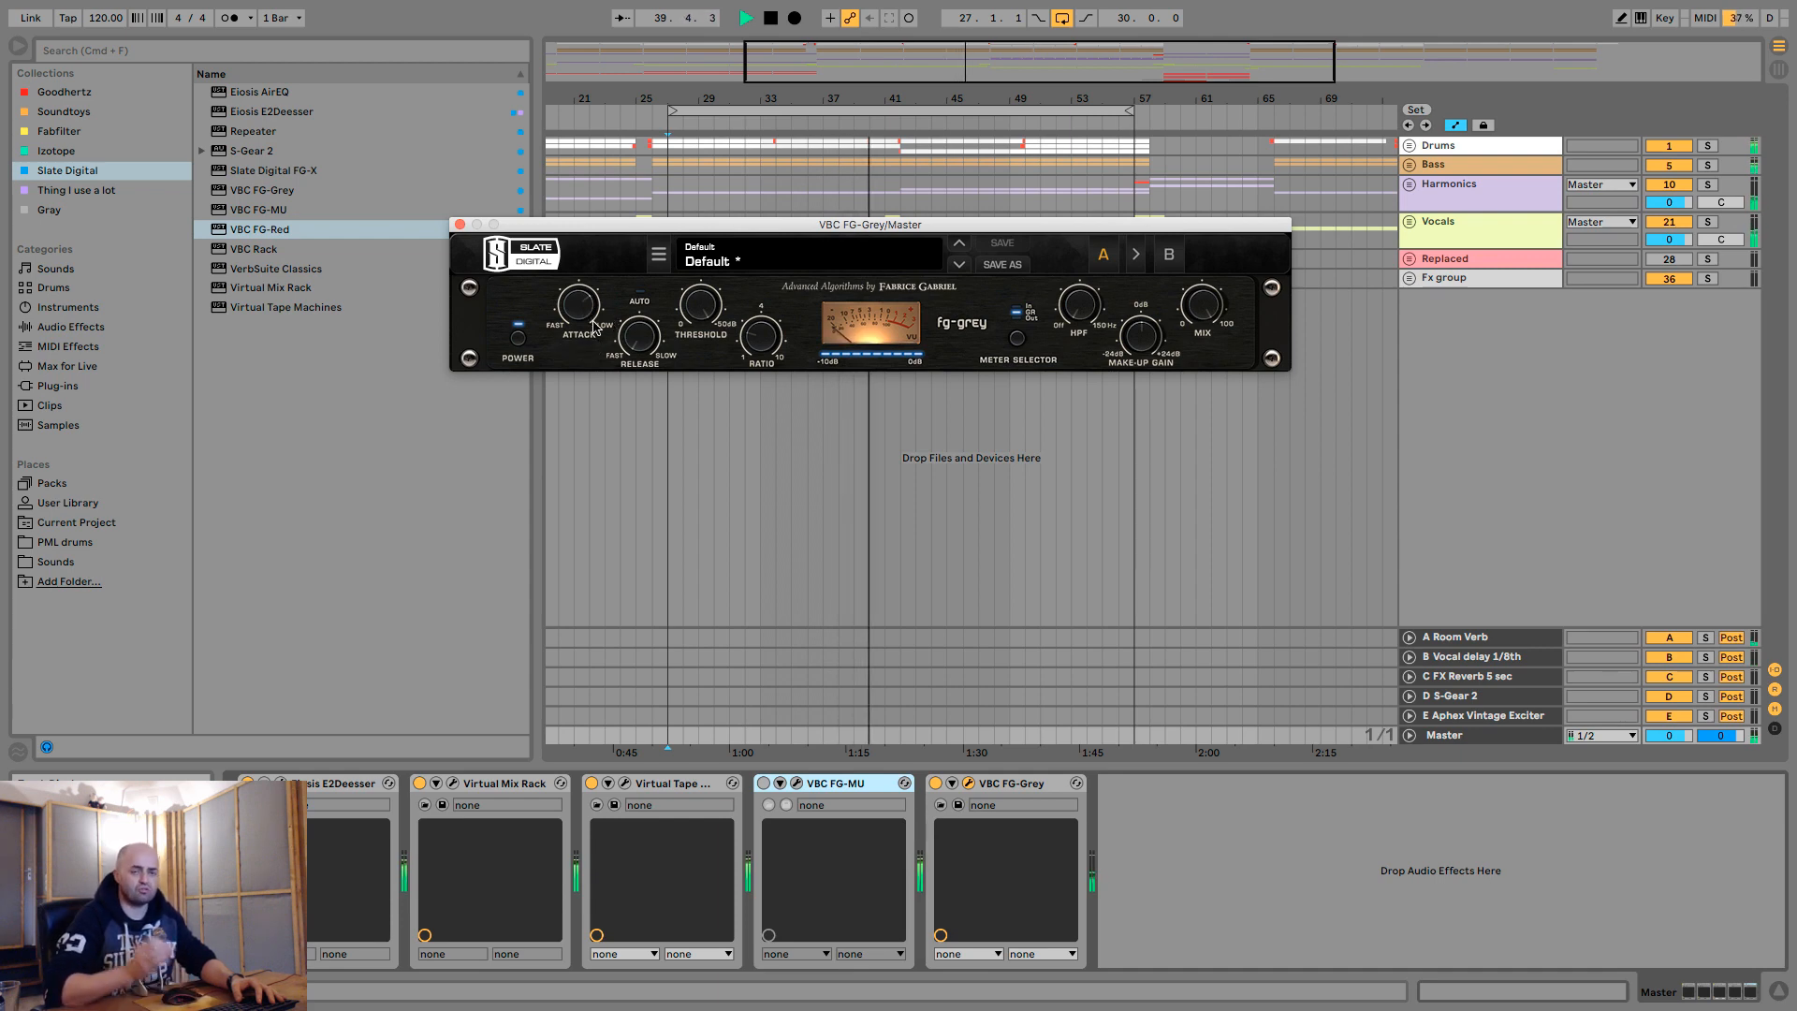
{"action": "key", "text": "space"}
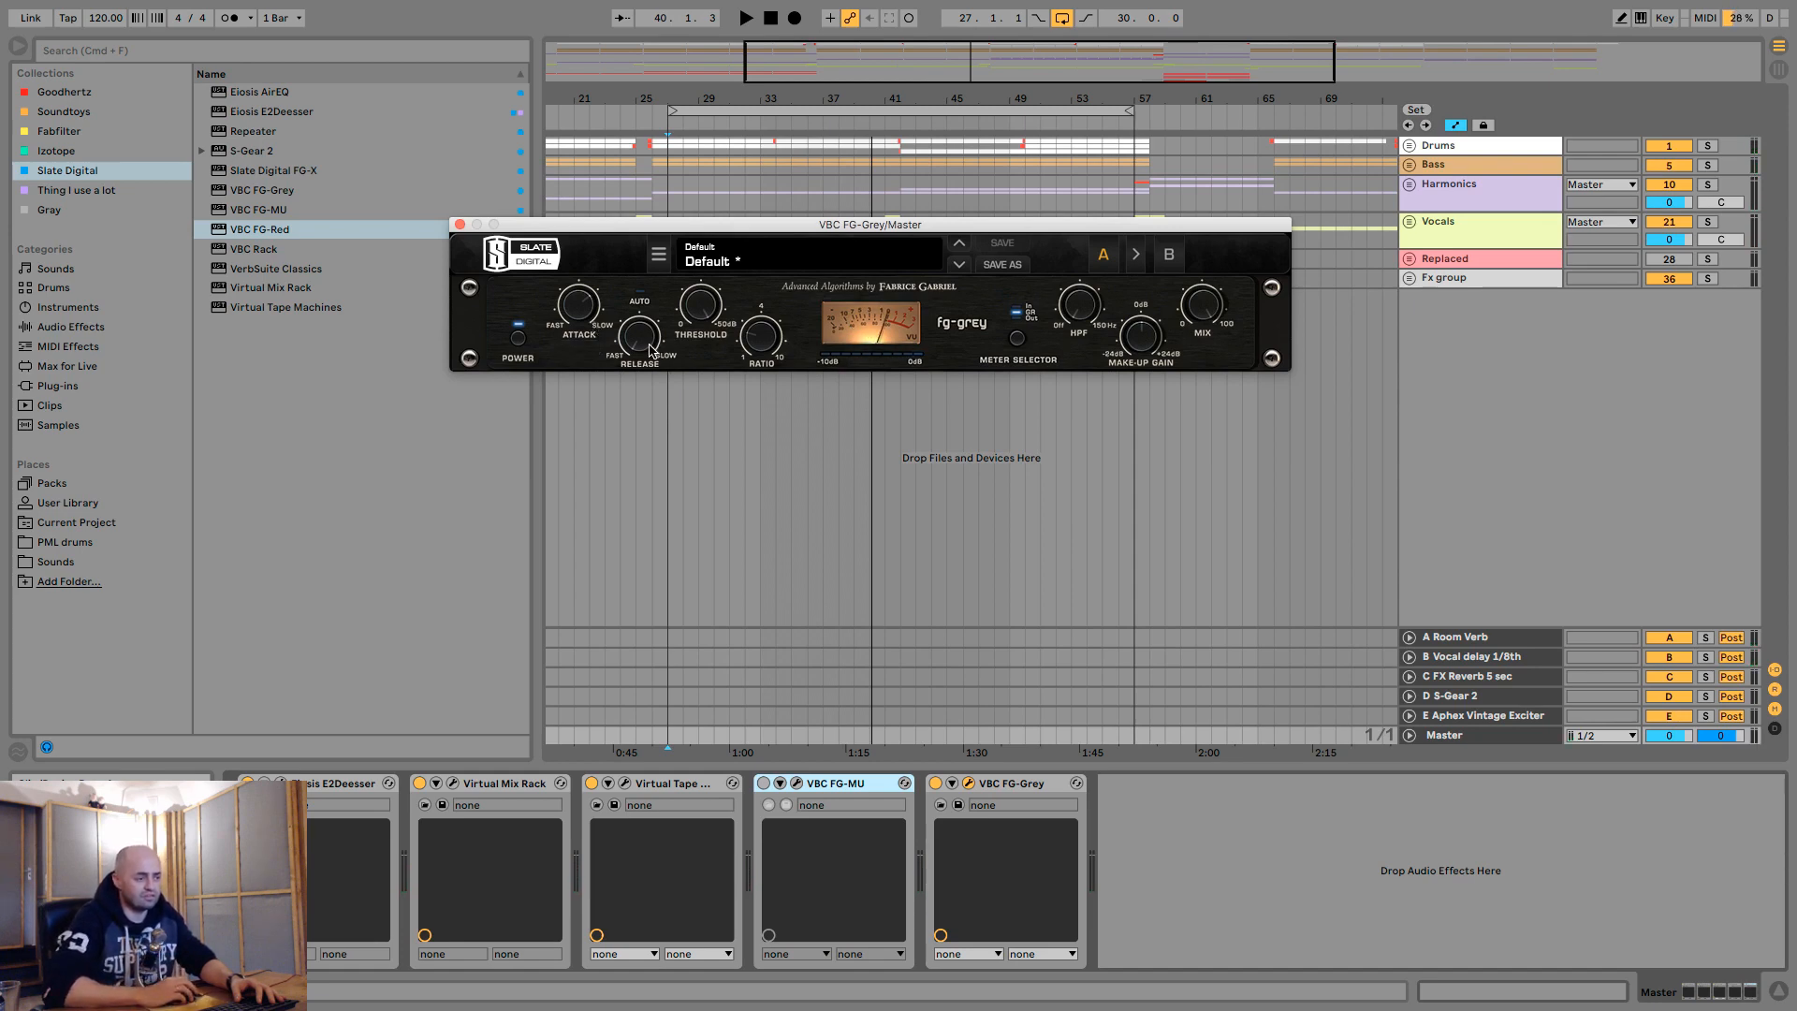
- Audition the FG-Grey release at 0.1 and 0.4 during playback
{"action": "left_click_drag", "start_coordinate": [649, 344], "coordinate": [646, 328]}
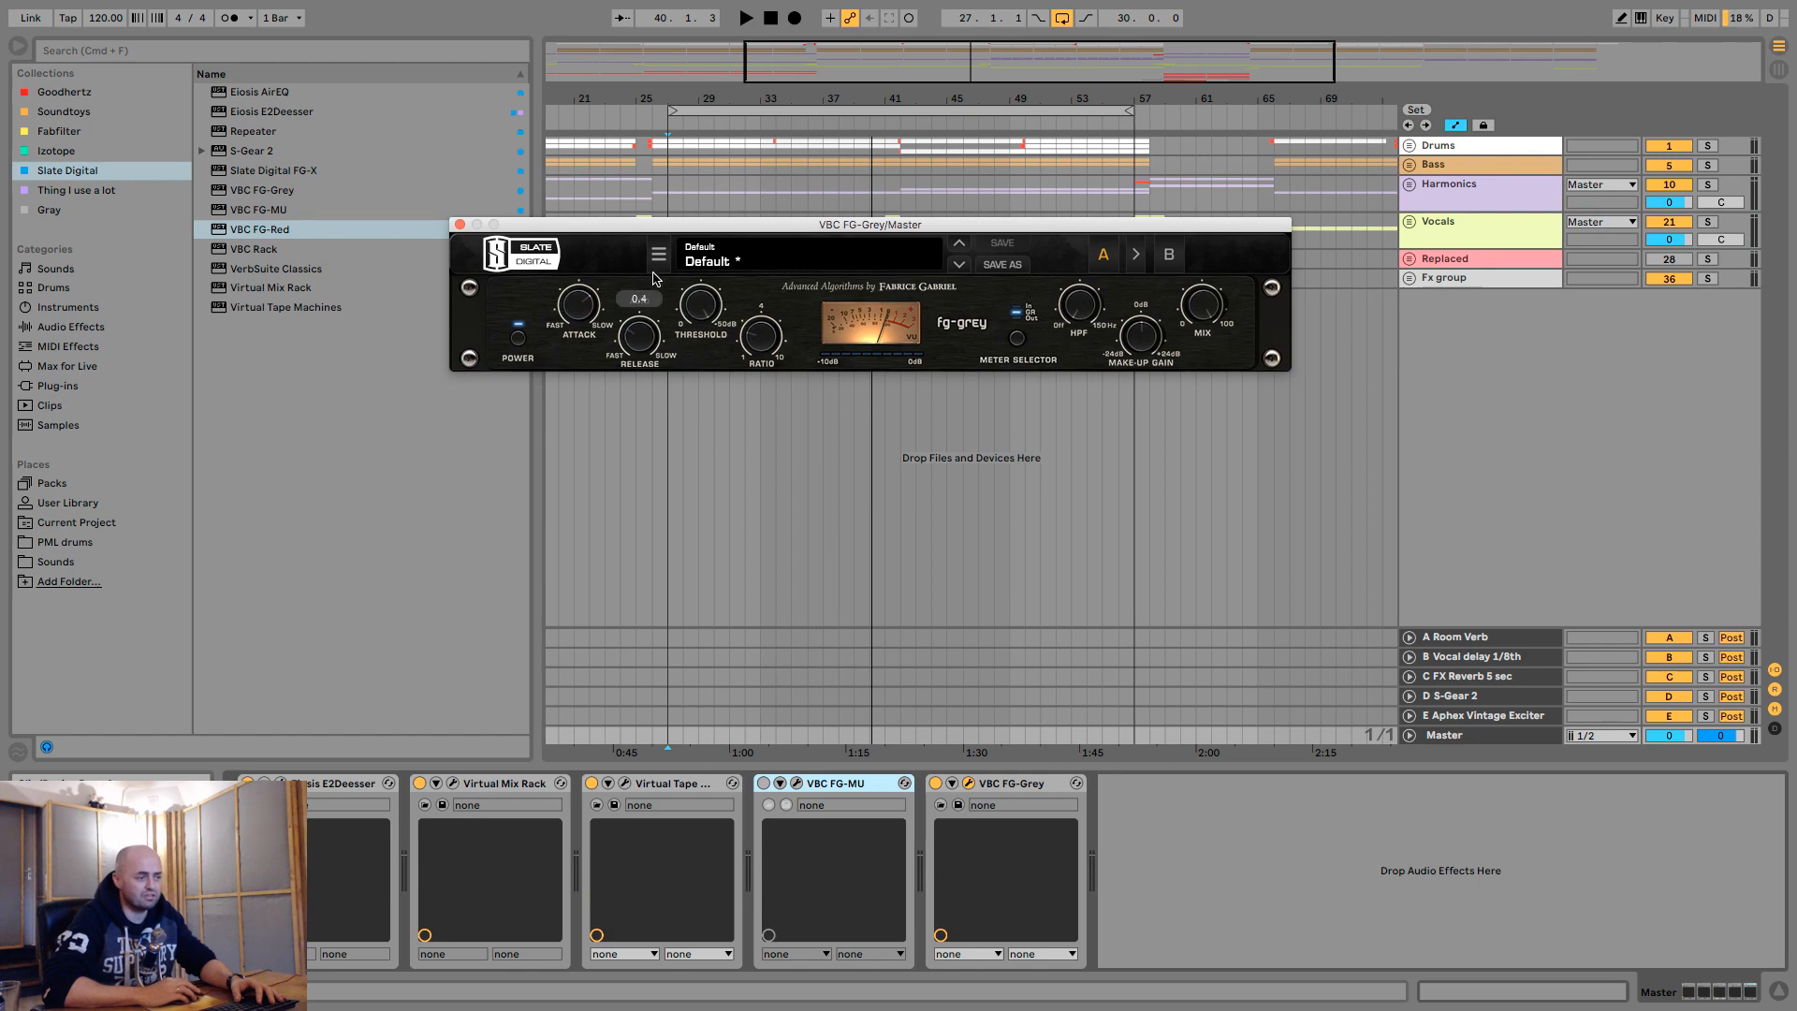
{"action": "key", "text": "space"}
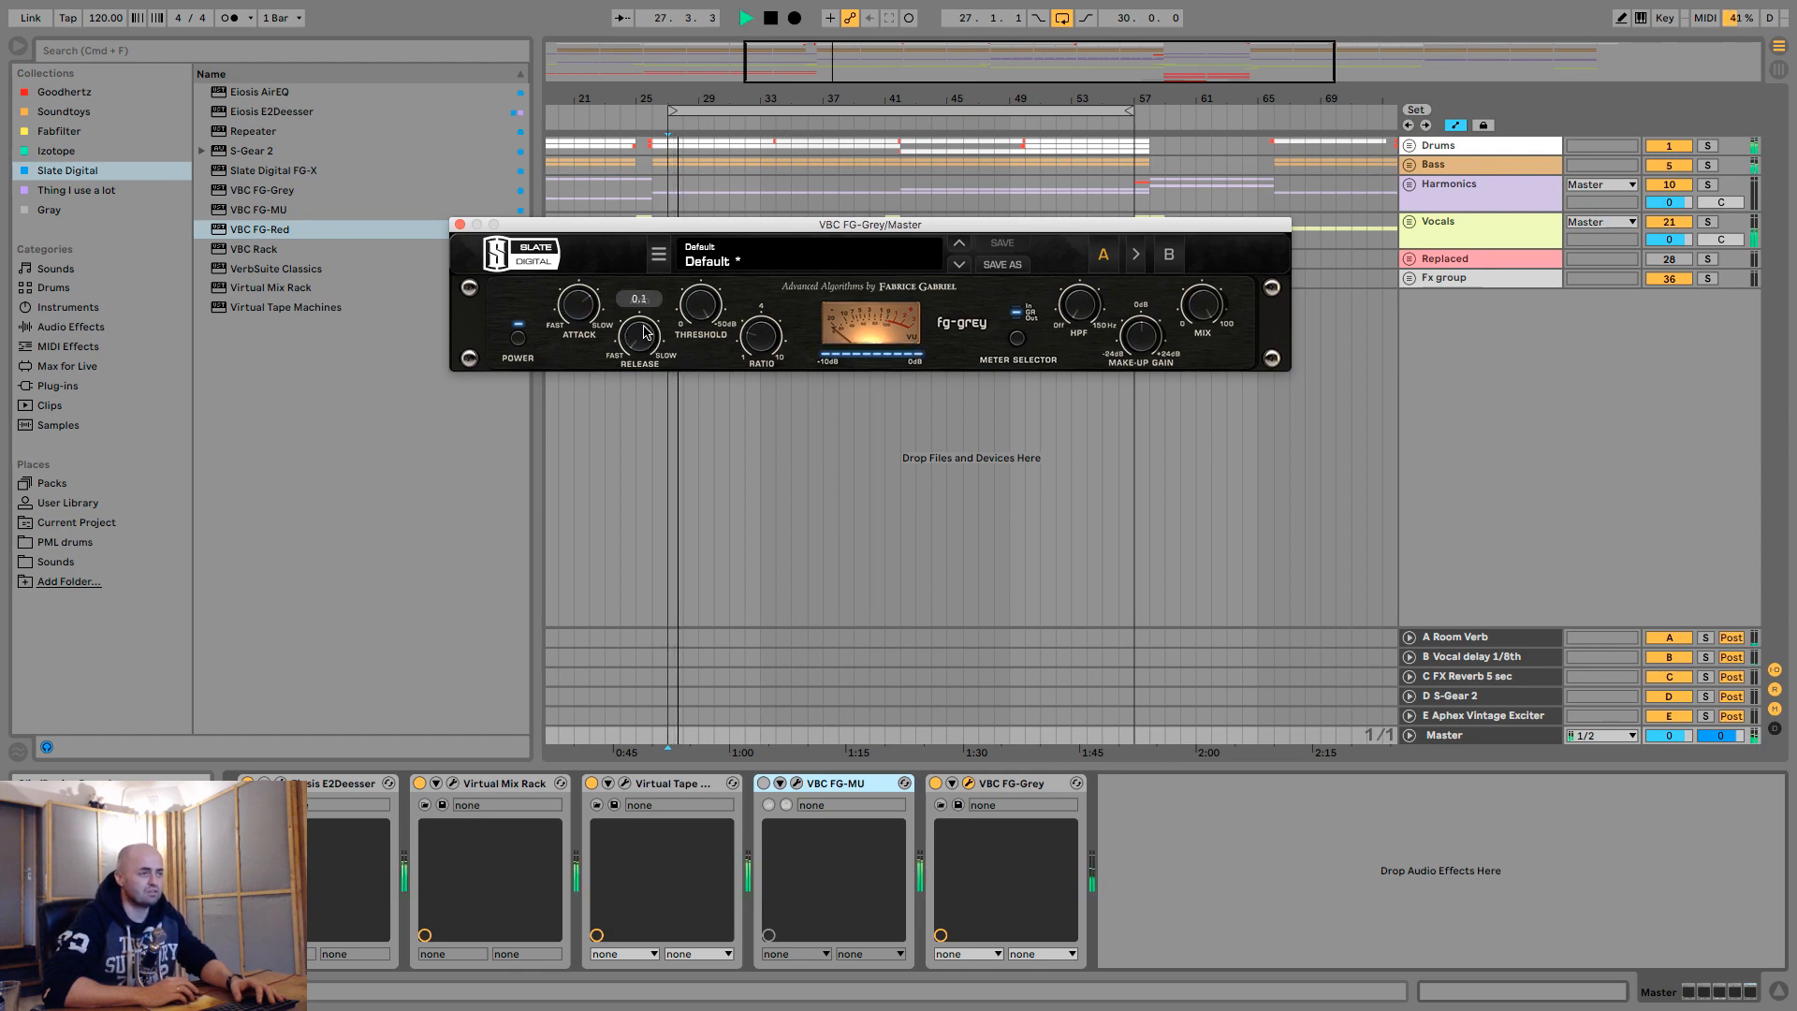
{"action": "left_click_drag", "start_coordinate": [652, 309], "coordinate": [657, 286]}
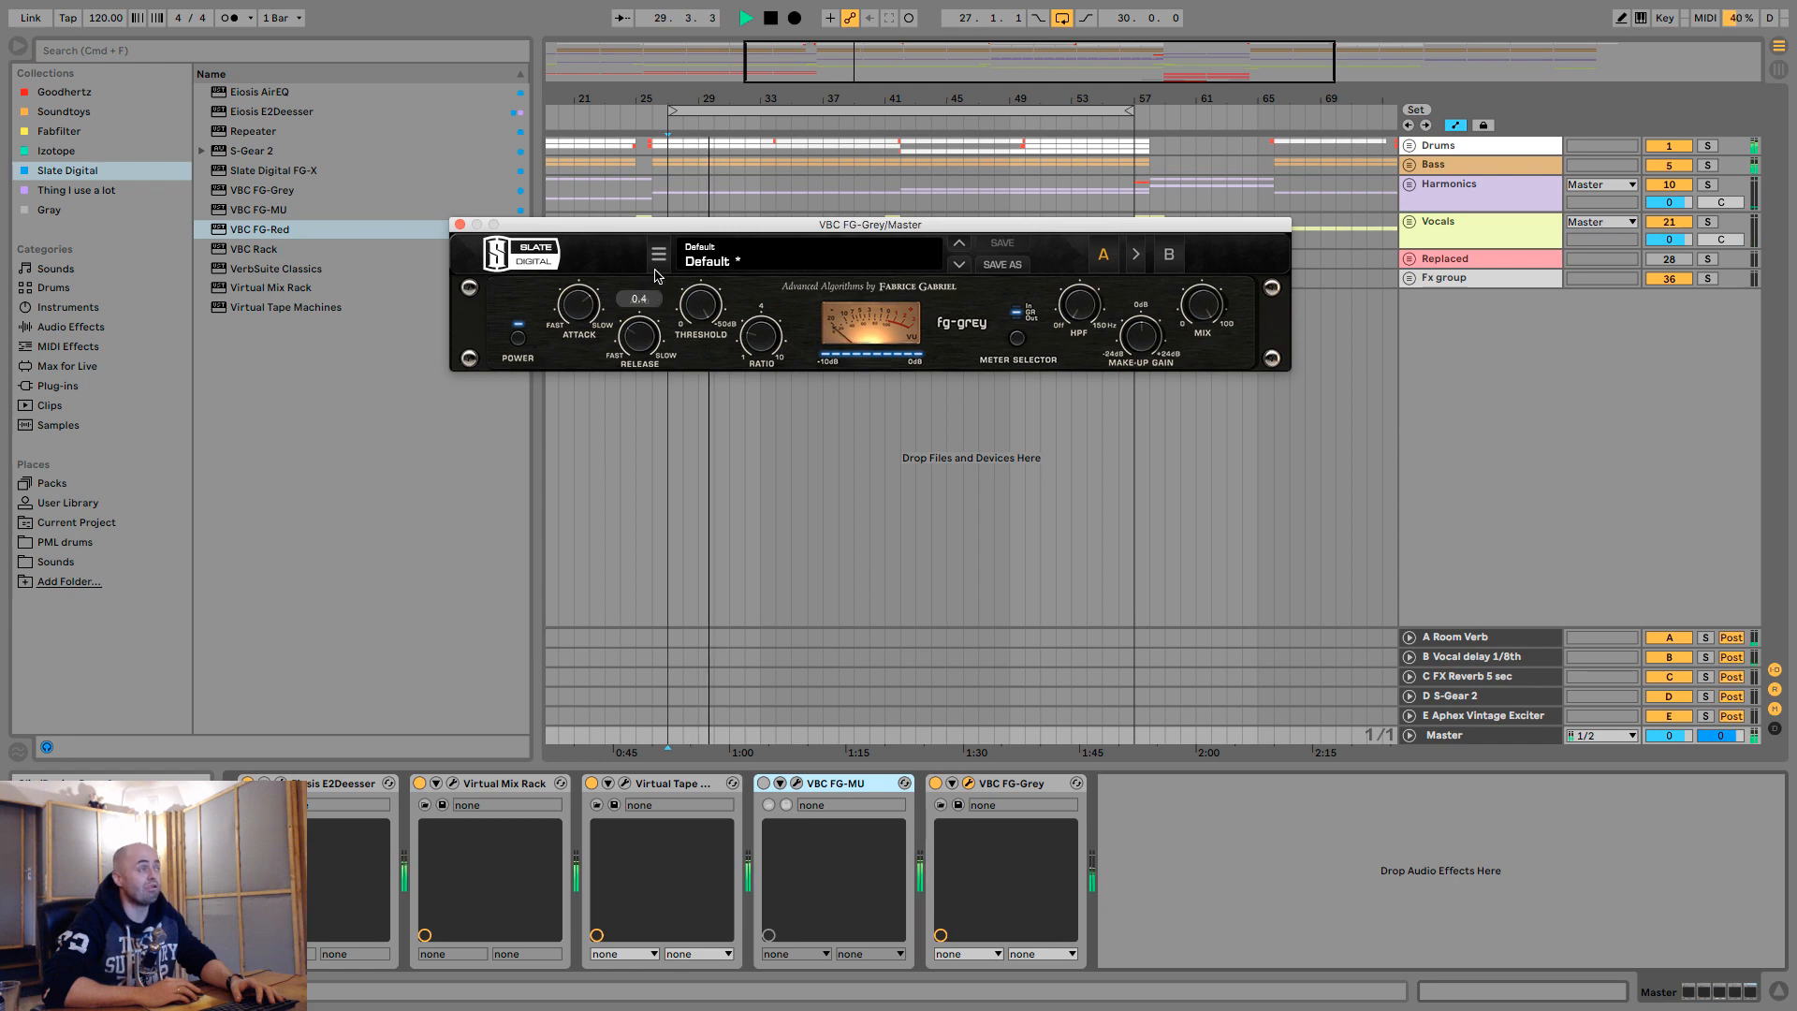
{"action": "key", "text": "space"}
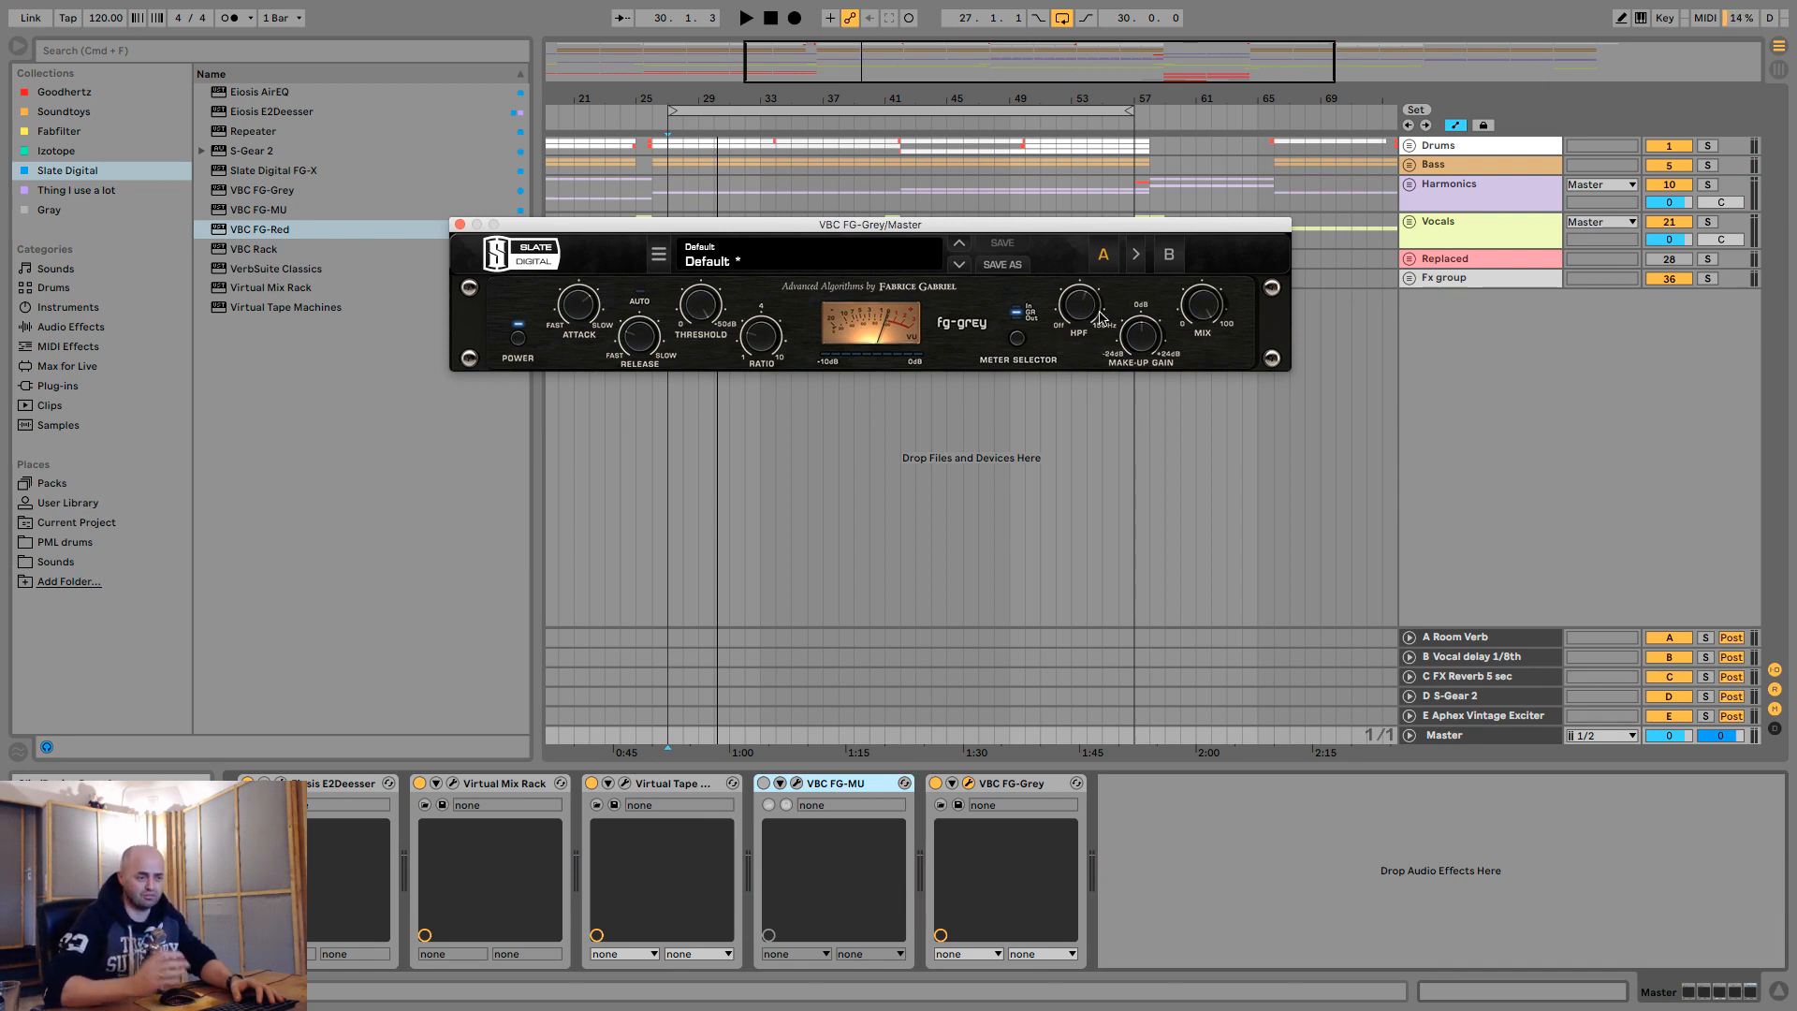
- Replay the loop with the FG-Grey high-pass filter at 150 Hz and ease the threshold to -44.0 dB
{"action": "key", "text": "space"}
{"action": "mouse_move", "coordinate": [1094, 295]}
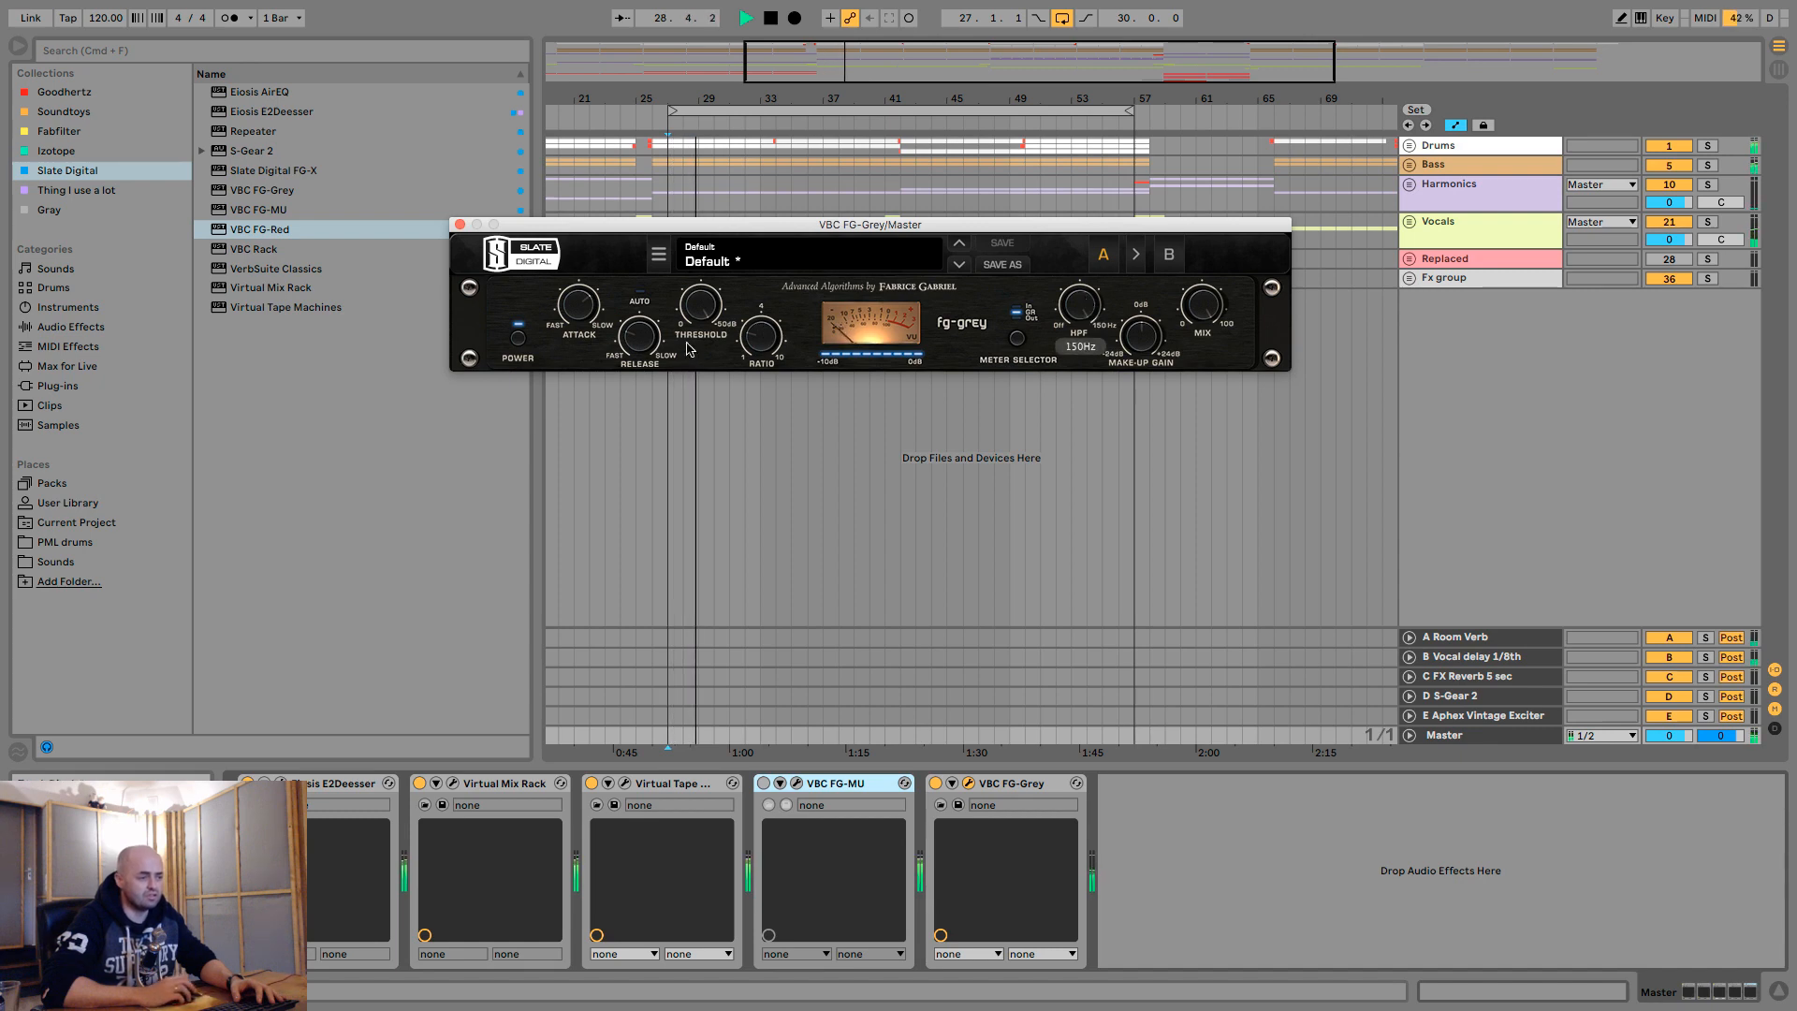
{"action": "mouse_move", "coordinate": [703, 321]}
{"action": "left_click_drag", "start_coordinate": [706, 321], "coordinate": [709, 342]}
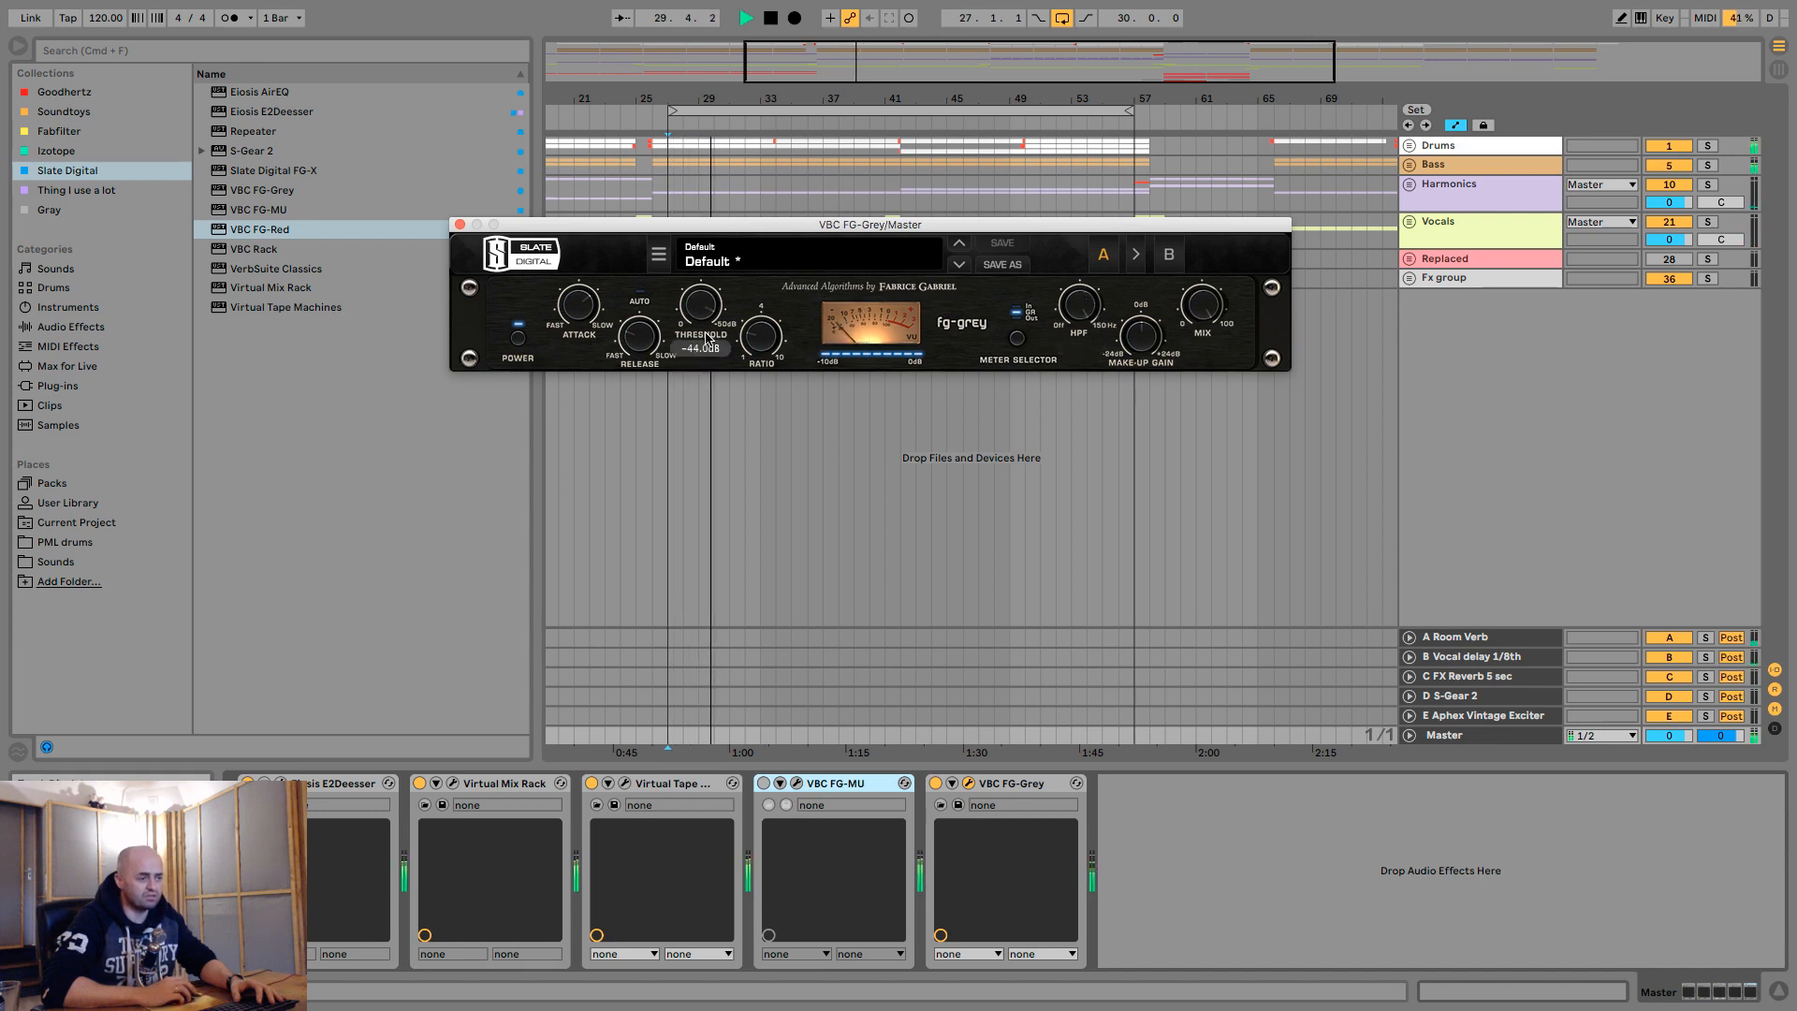
- Readjust the FG-Grey high-pass filter and reduce the compression by easing the threshold past -25.7 dB during playback
{"action": "mouse_move", "coordinate": [1083, 336]}
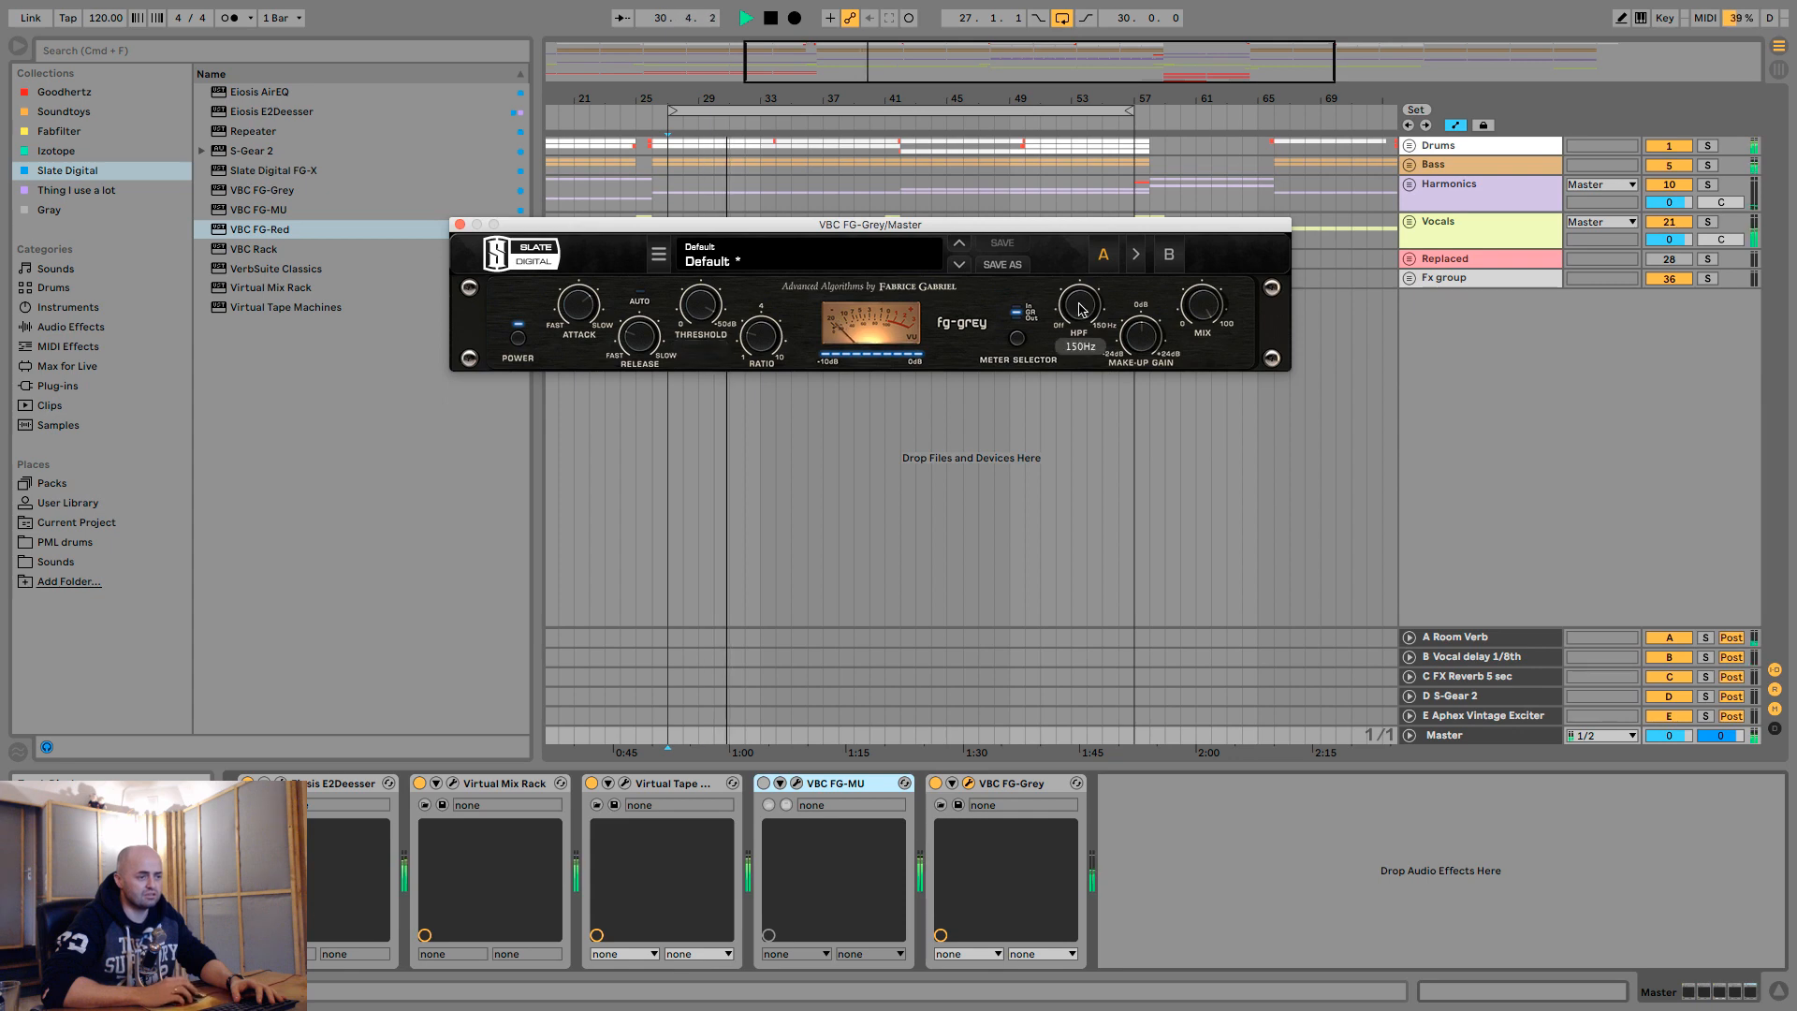
{"action": "left_click_drag", "start_coordinate": [1084, 337], "coordinate": [1088, 275]}
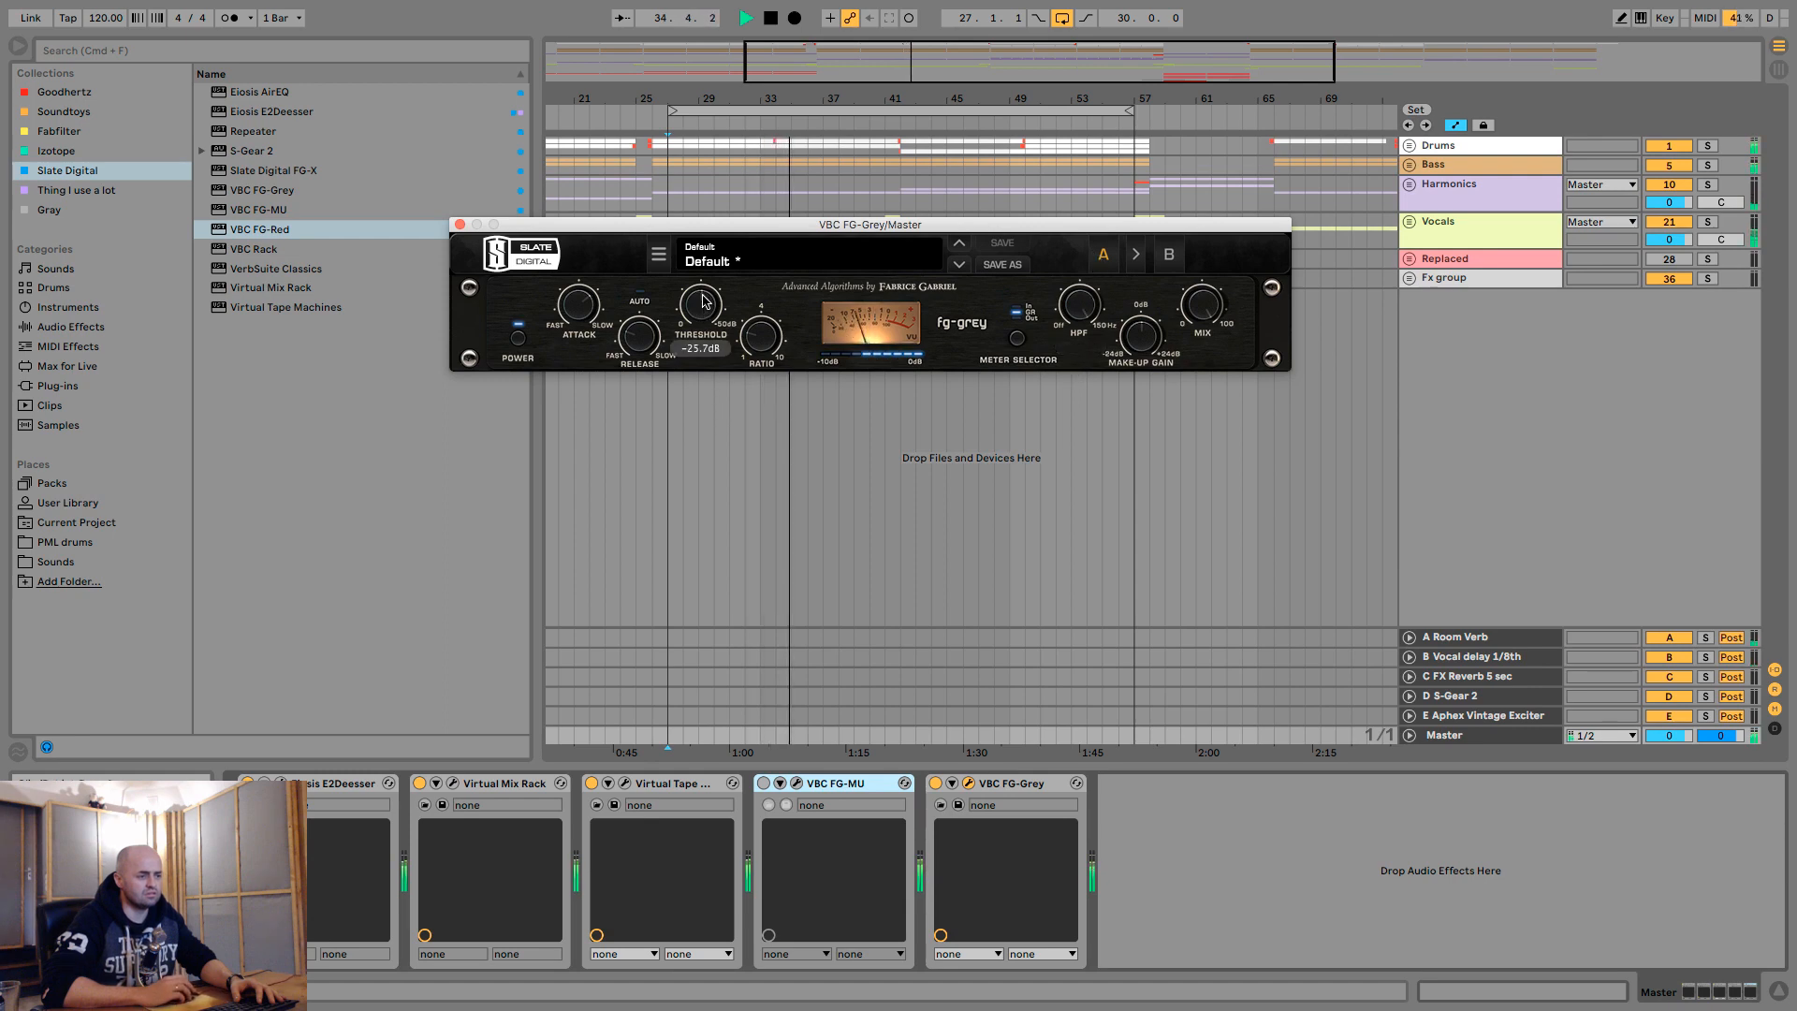
{"action": "left_click_drag", "start_coordinate": [702, 308], "coordinate": [715, 362]}
{"action": "left_click_drag", "start_coordinate": [1076, 311], "coordinate": [1067, 355]}
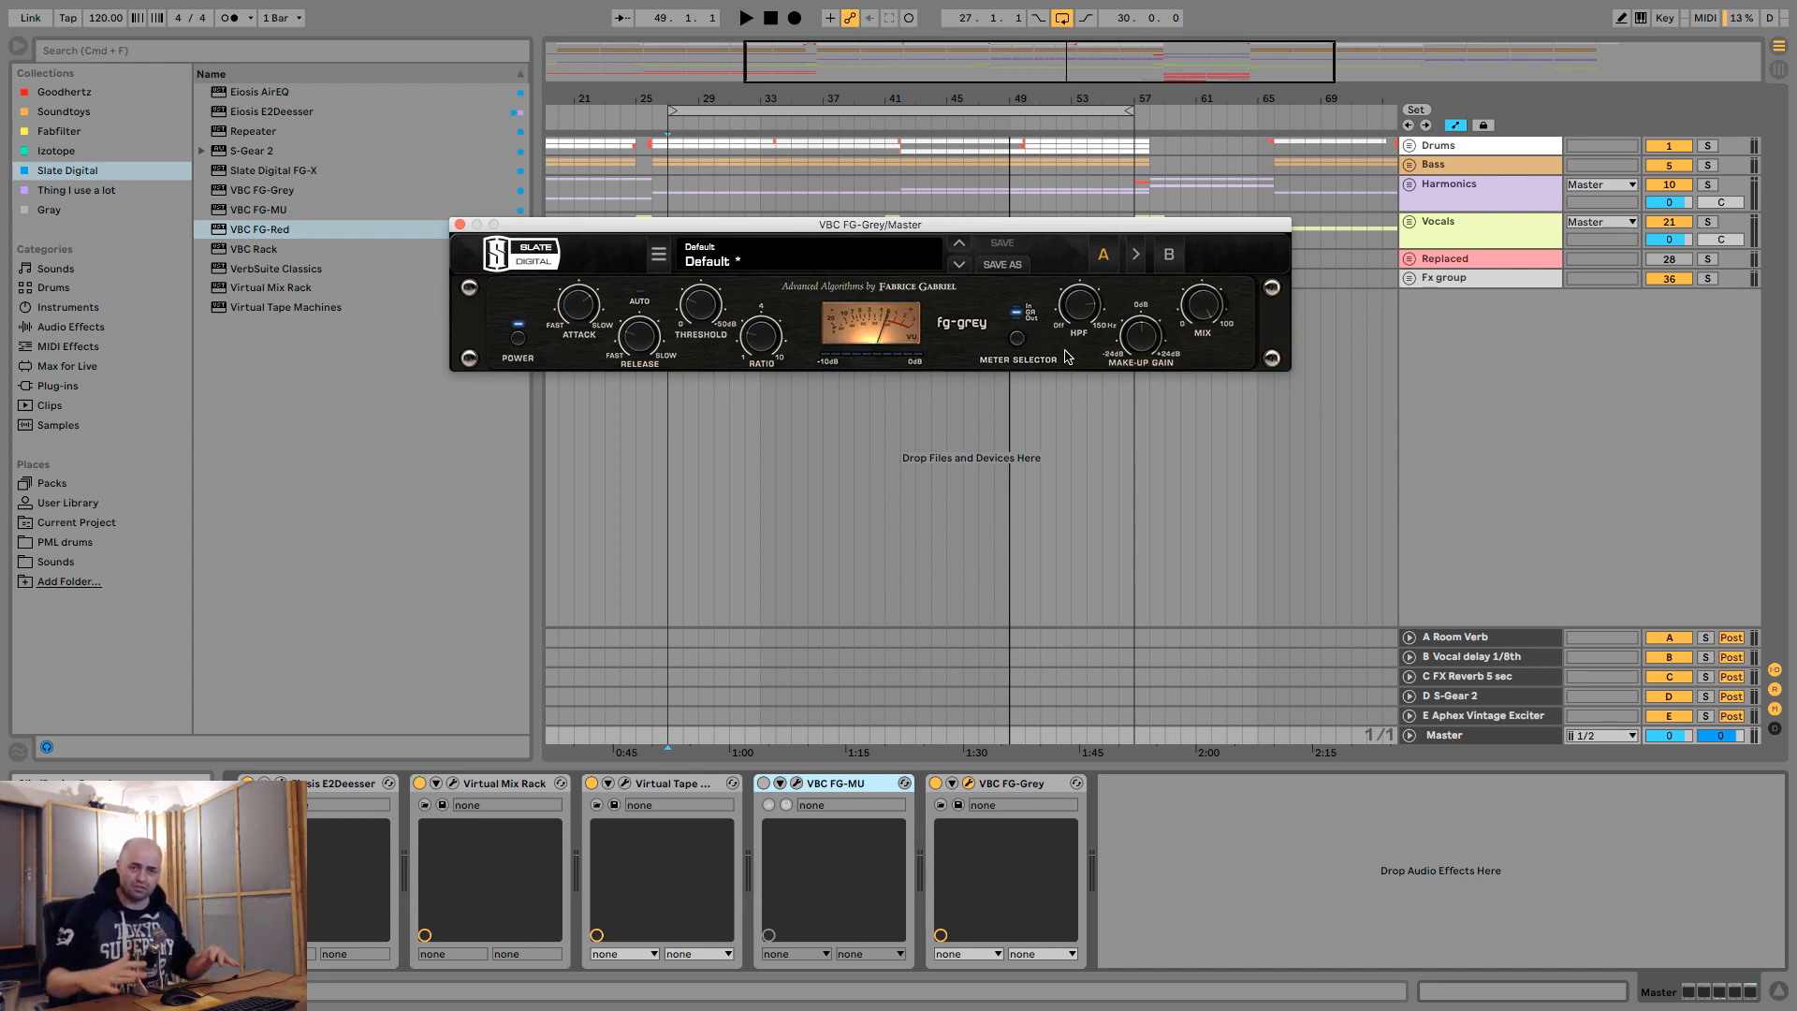
- Replay the loop to audition the mix through the gentler FG-Grey settings
{"action": "key", "text": "space"}
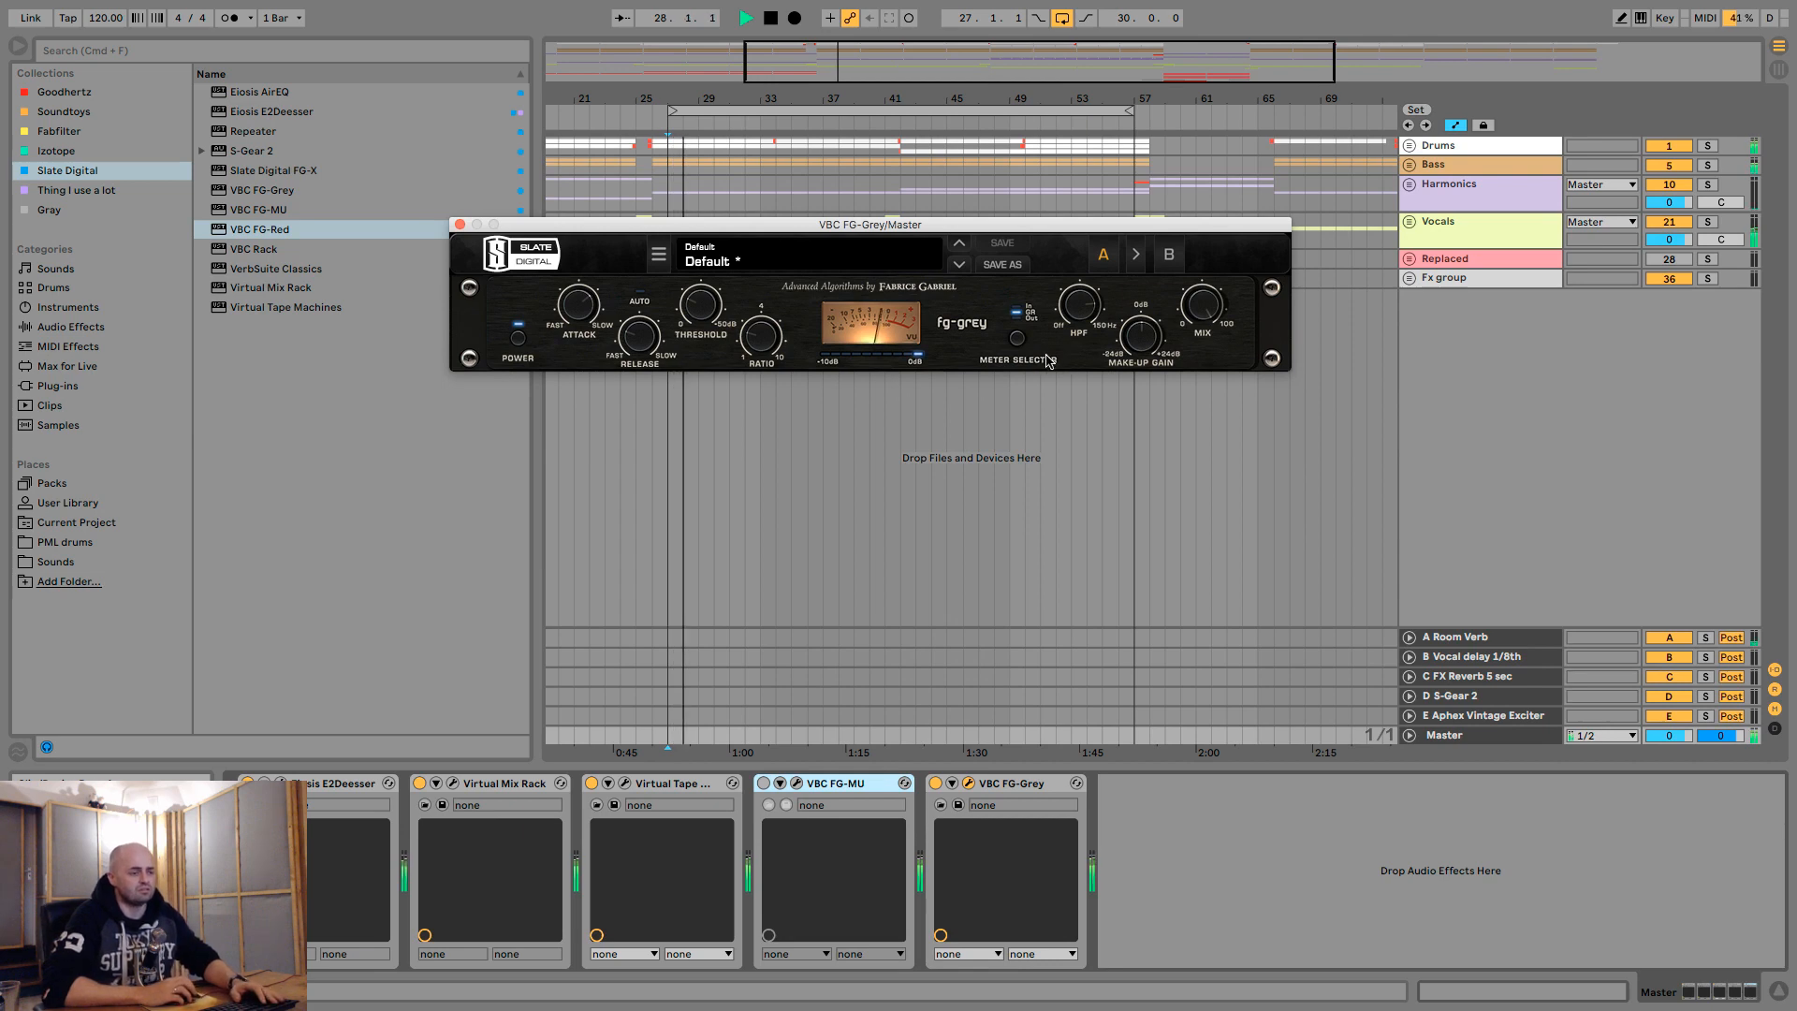
{"action": "key", "text": "space"}
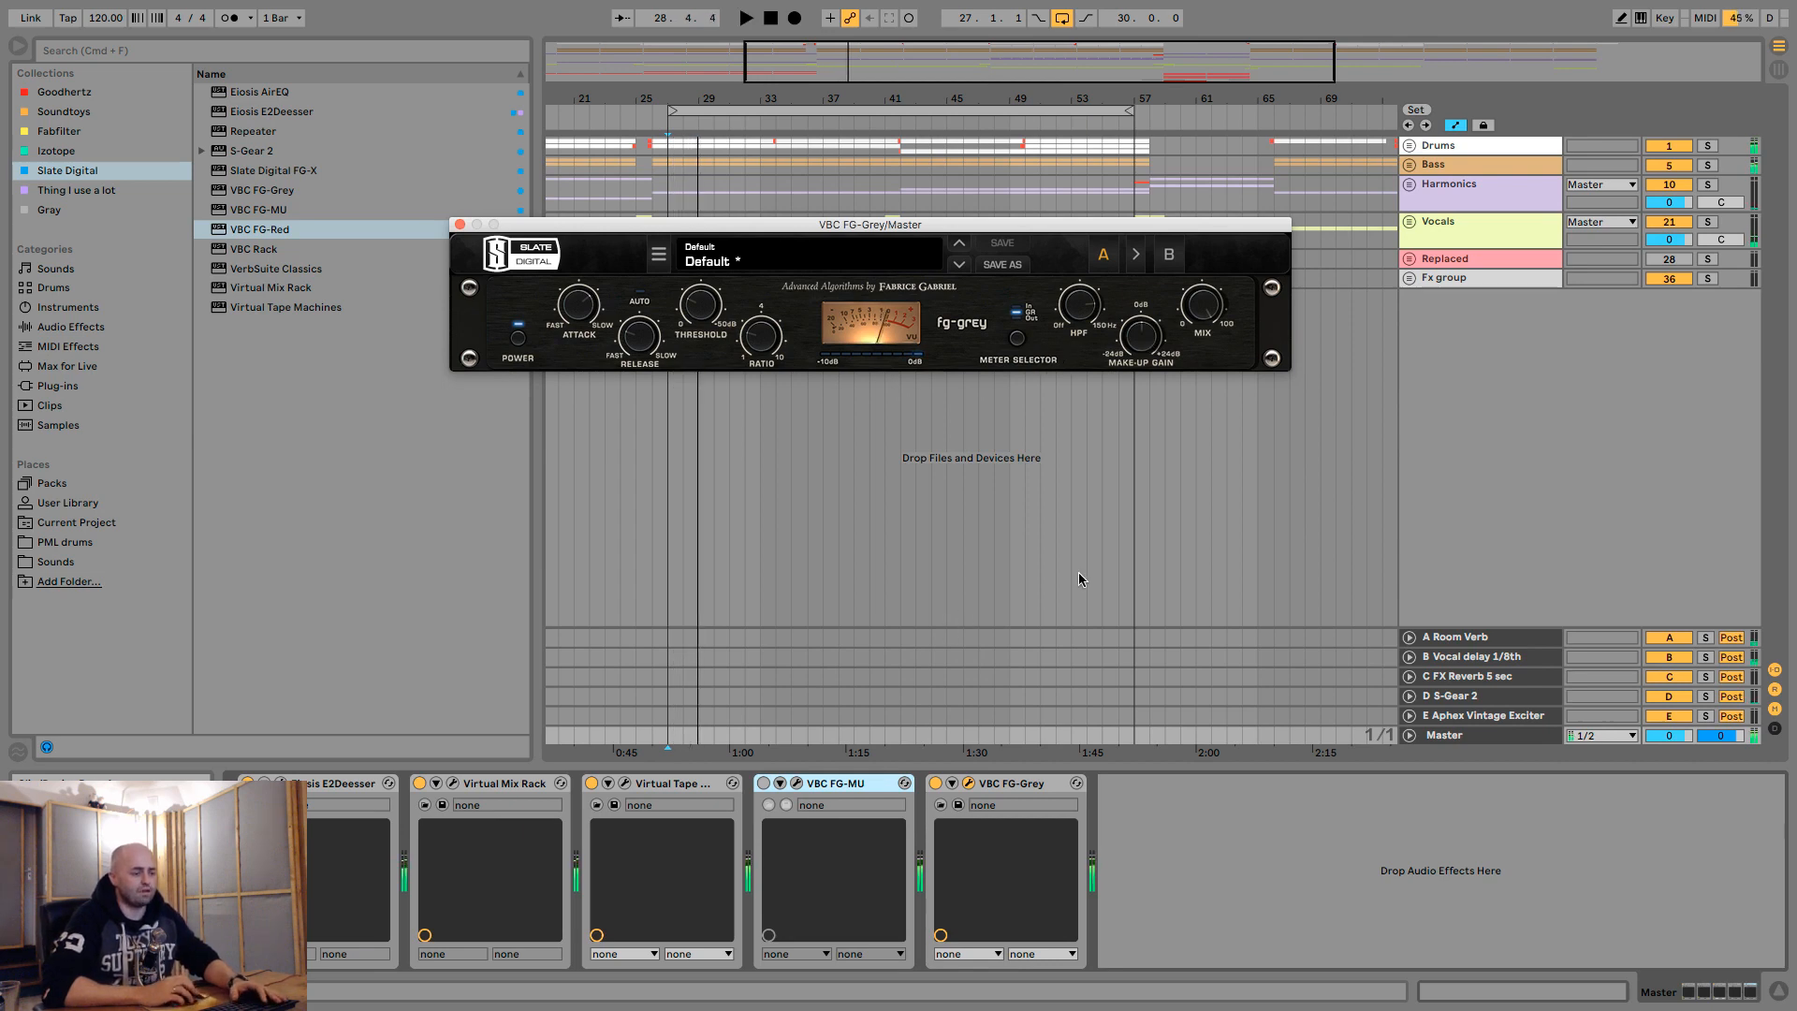
{"action": "mouse_move", "coordinate": [1138, 342]}
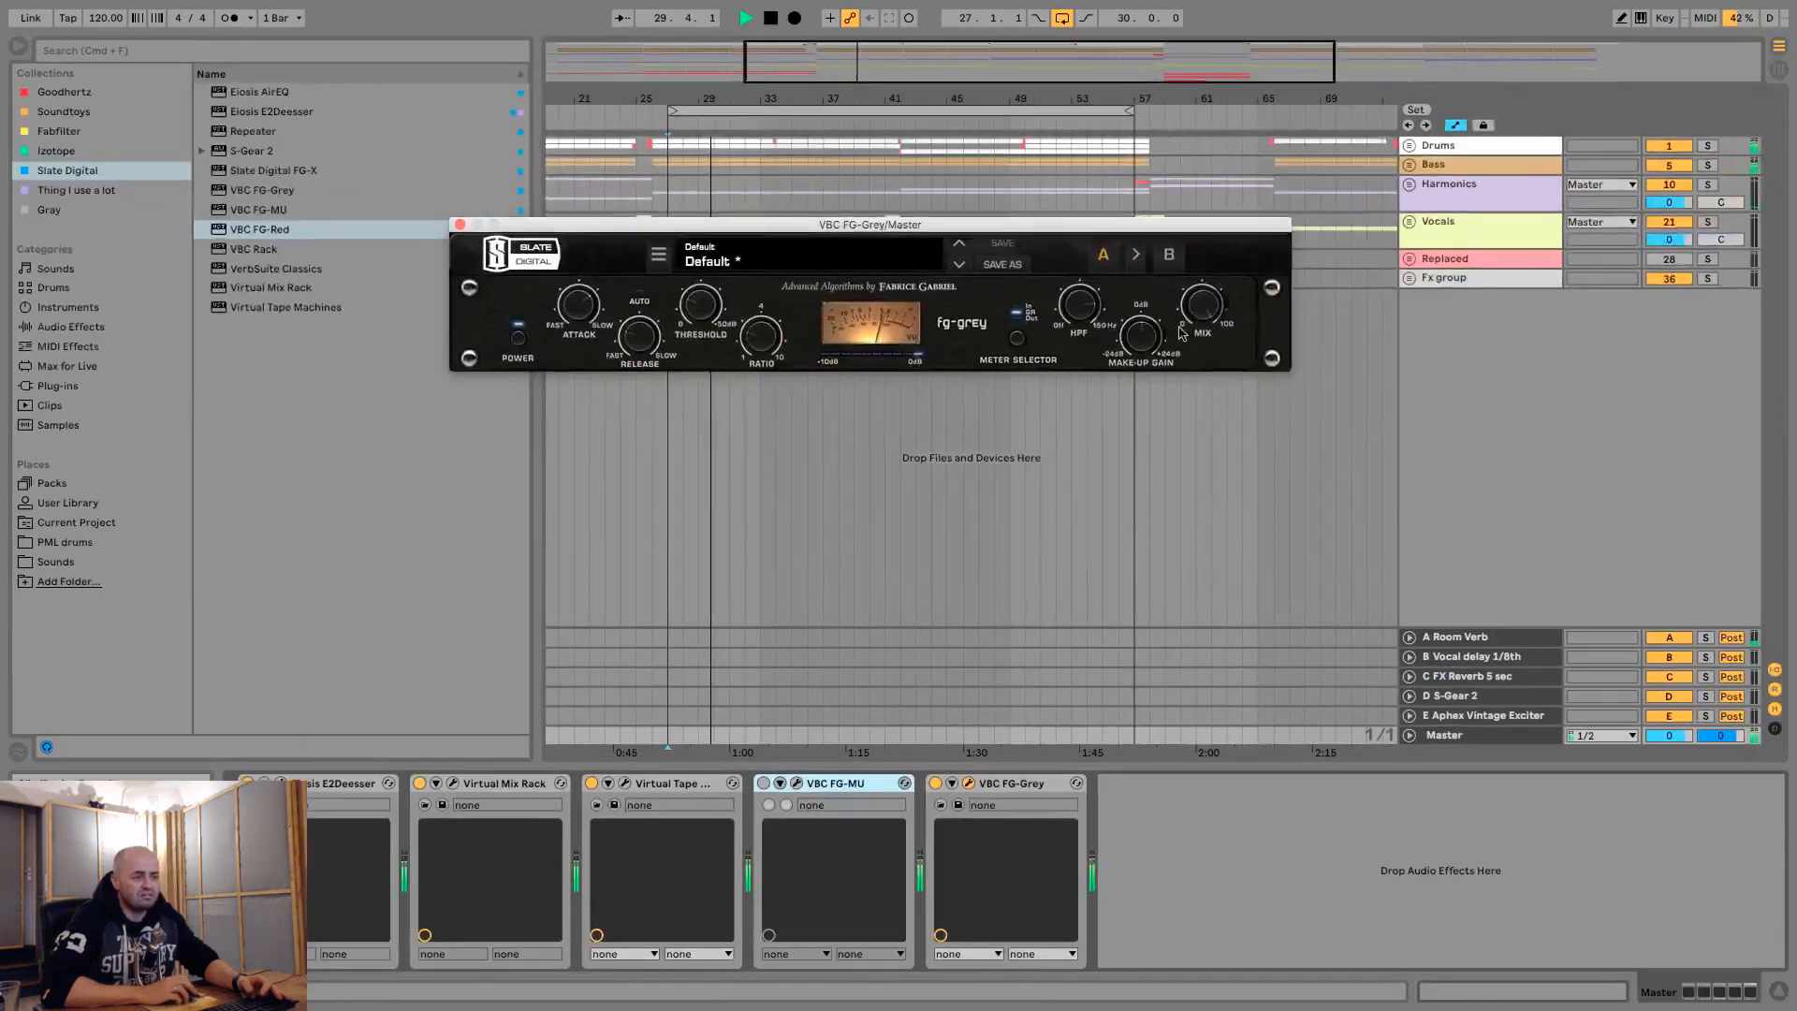
- Switch FG-Grey off and on during playback to compare the mix with and without its compression
{"action": "mouse_move", "coordinate": [1148, 330]}
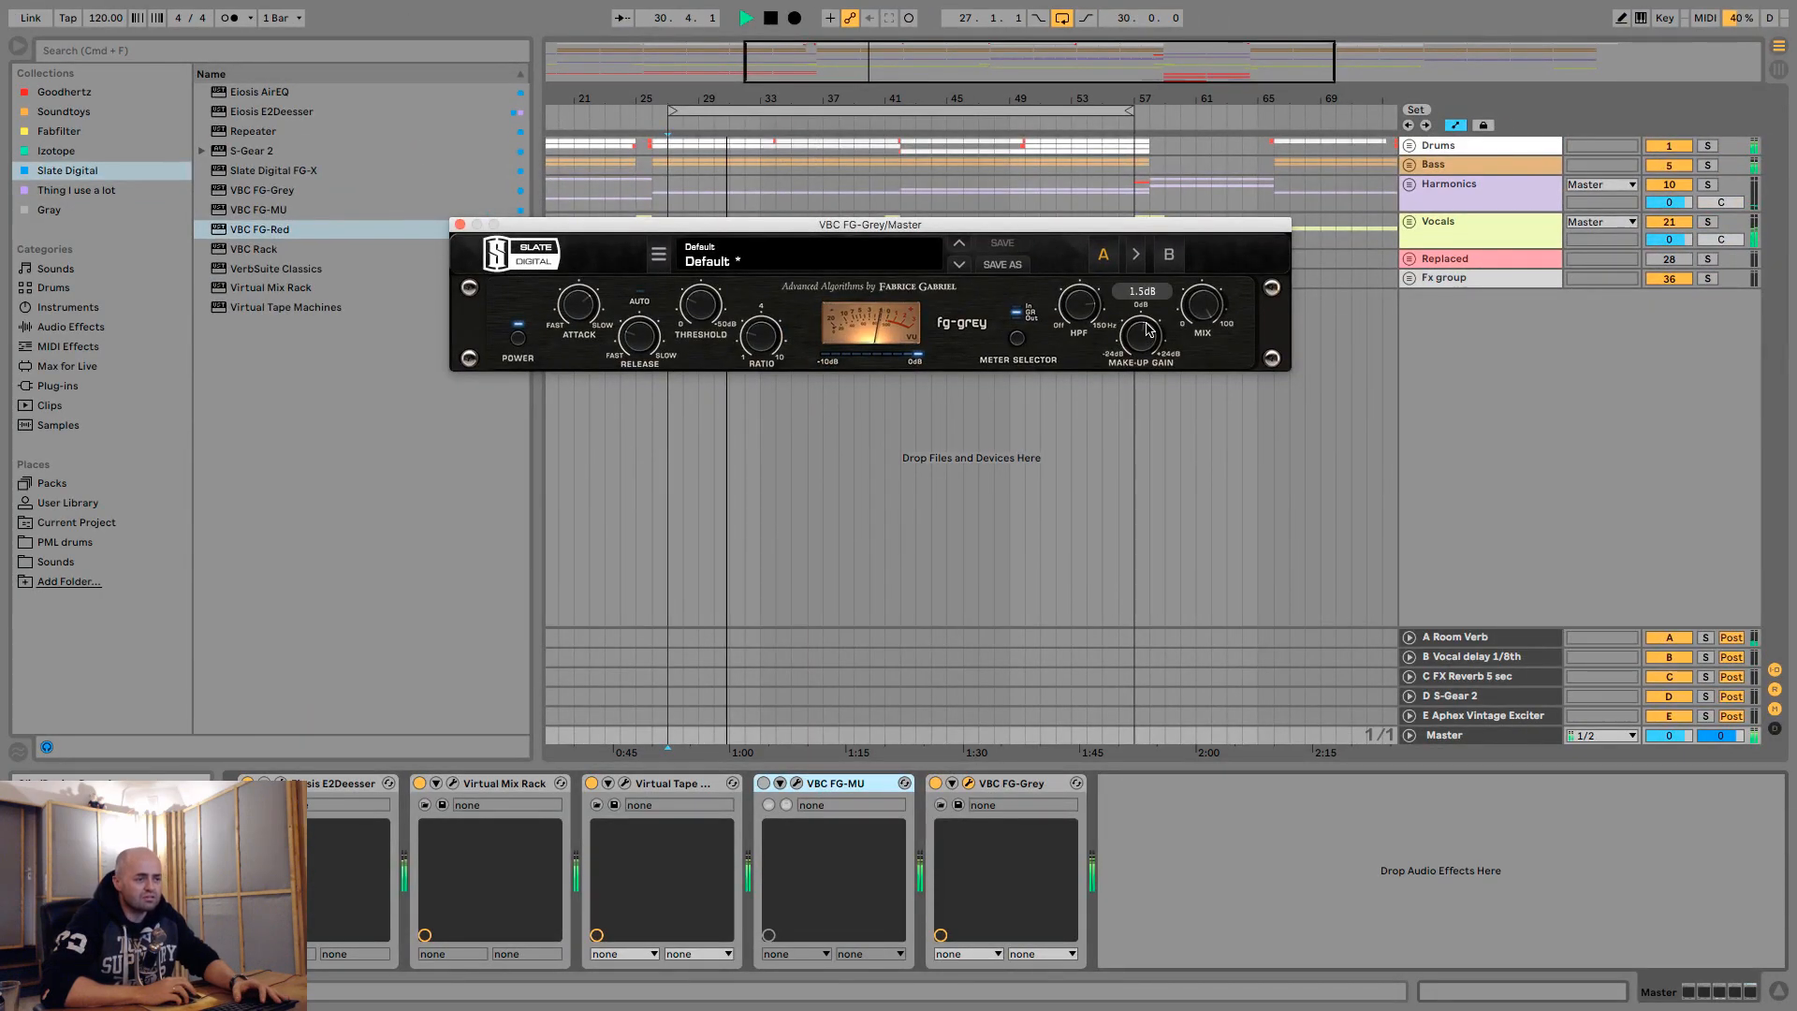
{"action": "left_click", "coordinate": [936, 783]}
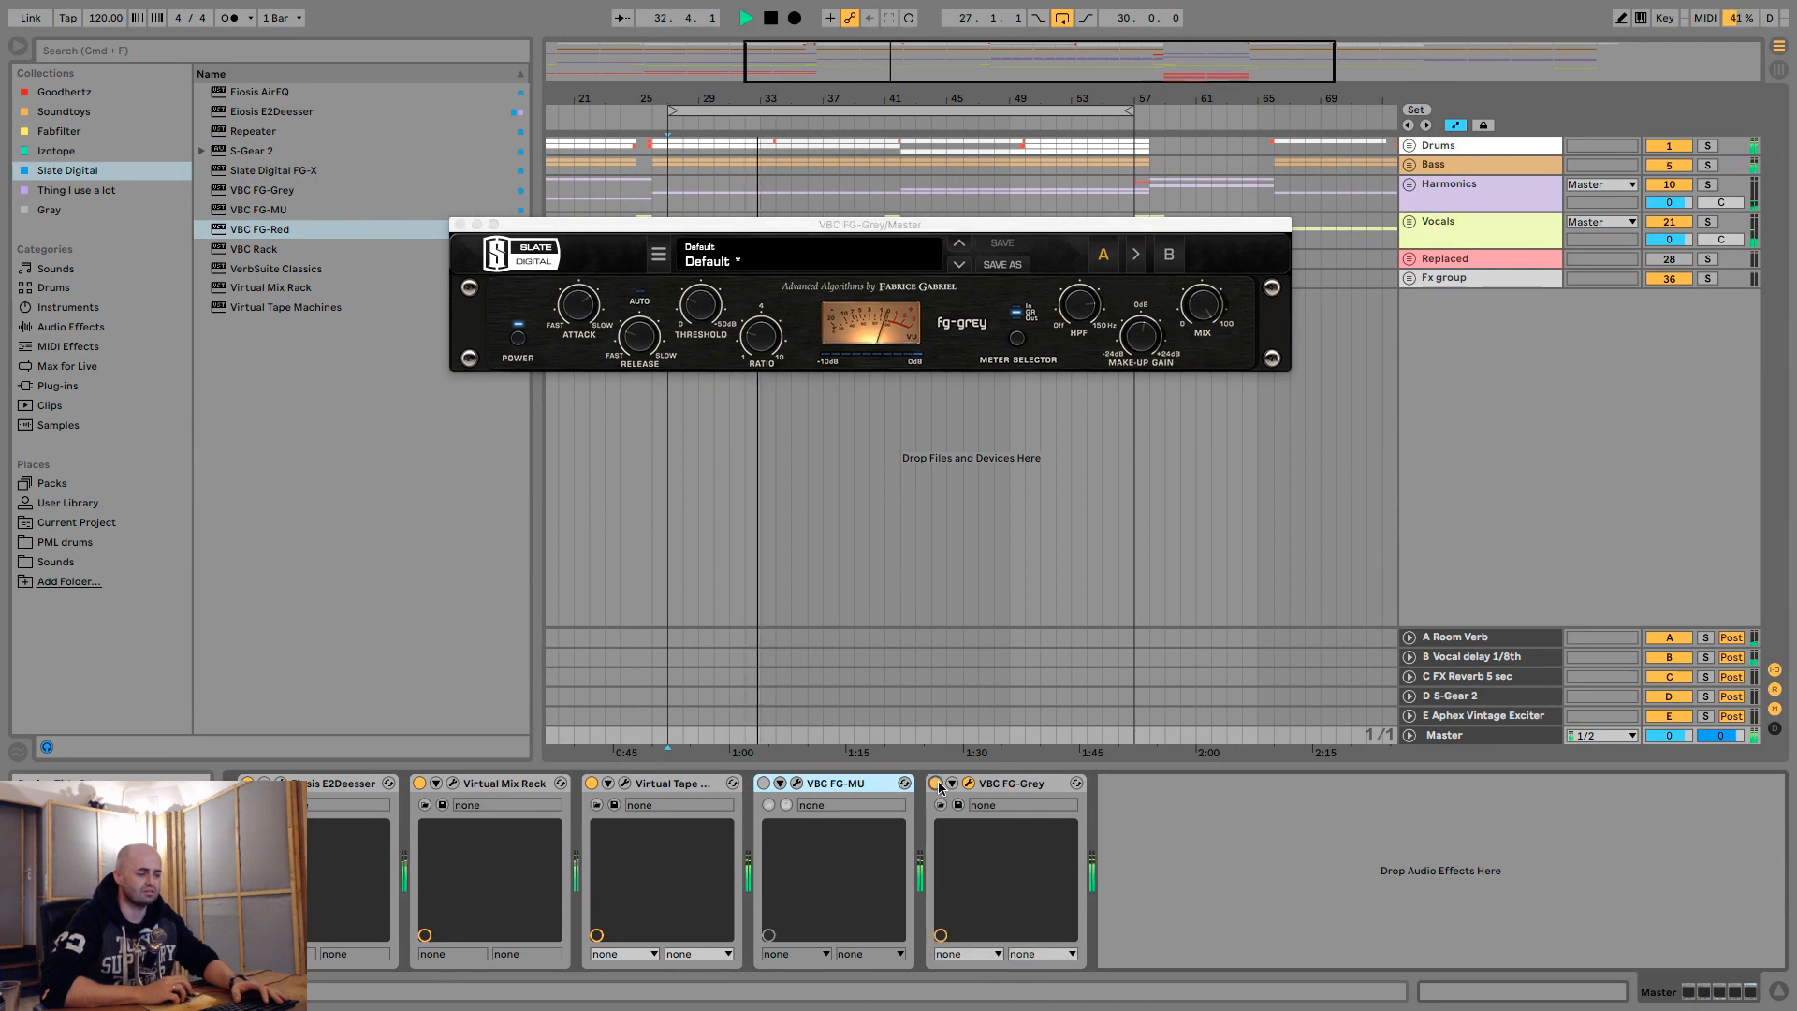
{"action": "left_click", "coordinate": [936, 783]}
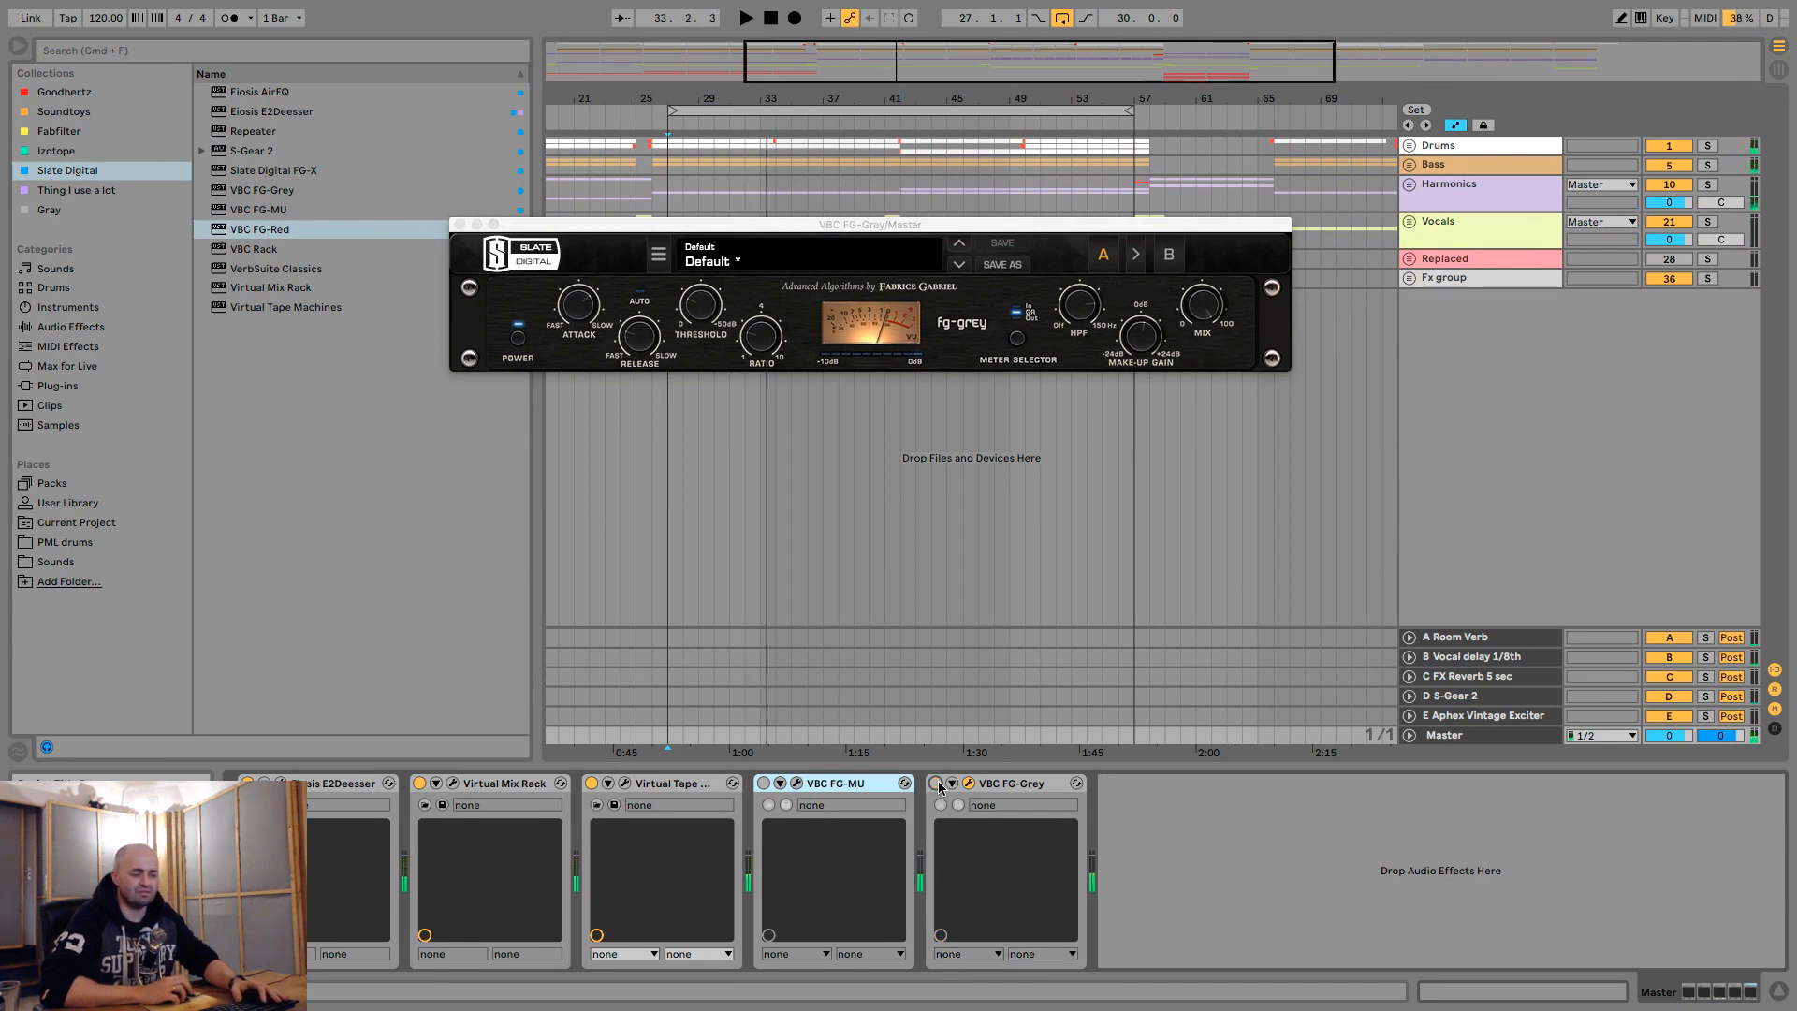
{"action": "left_click", "coordinate": [936, 783]}
- Replay the loop while alternating between FG-MU and FG-Grey to compare them, finishing with FG-MU active
{"action": "key", "text": "0"}
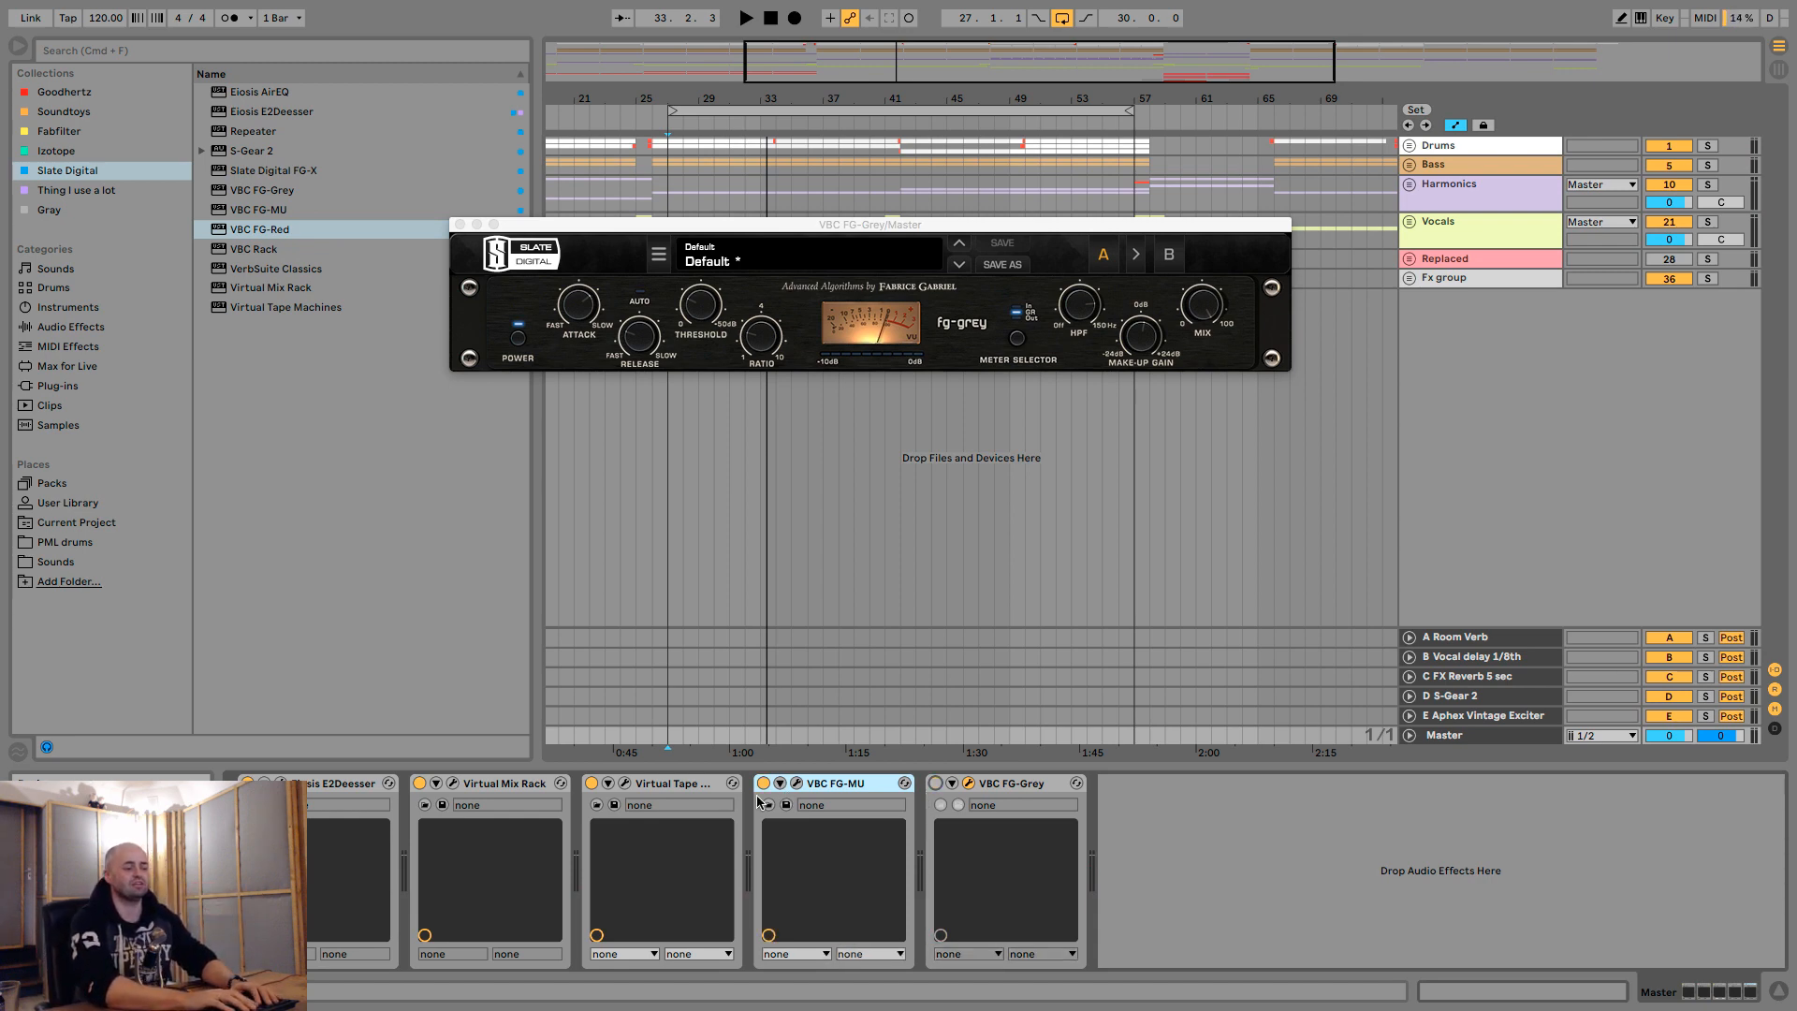
{"action": "key", "text": "space"}
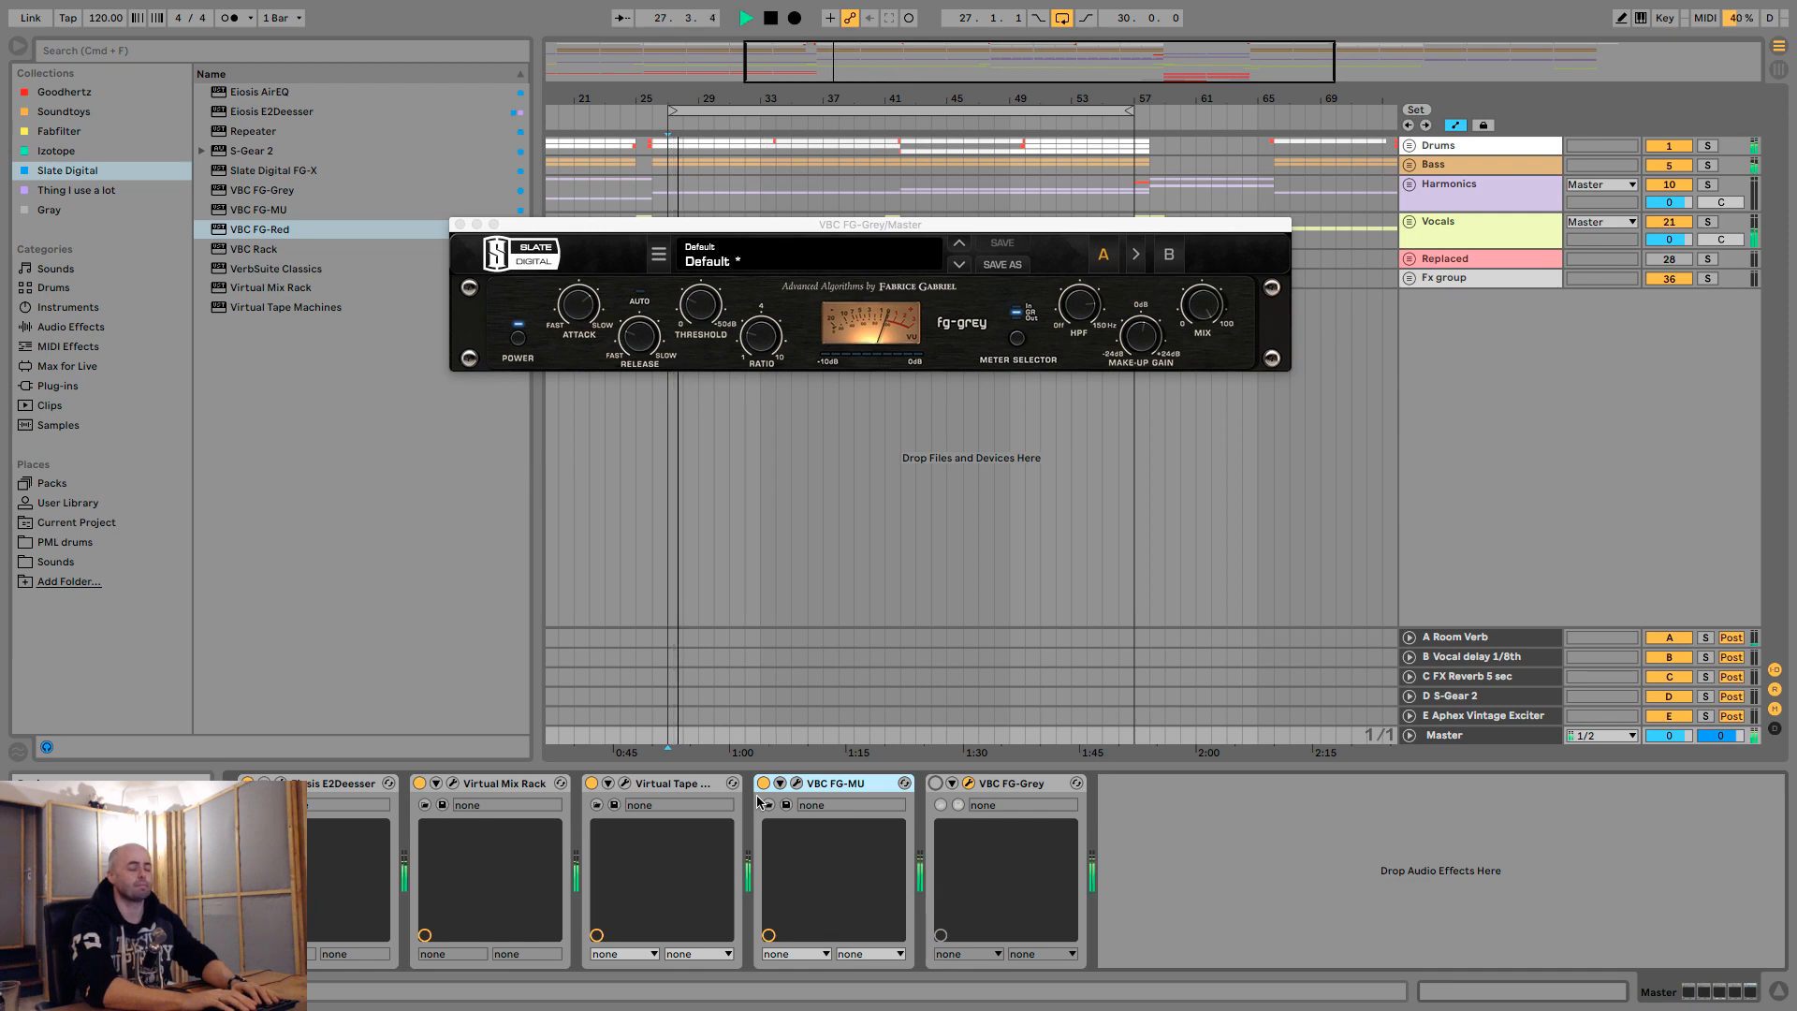
{"action": "key", "text": "1"}
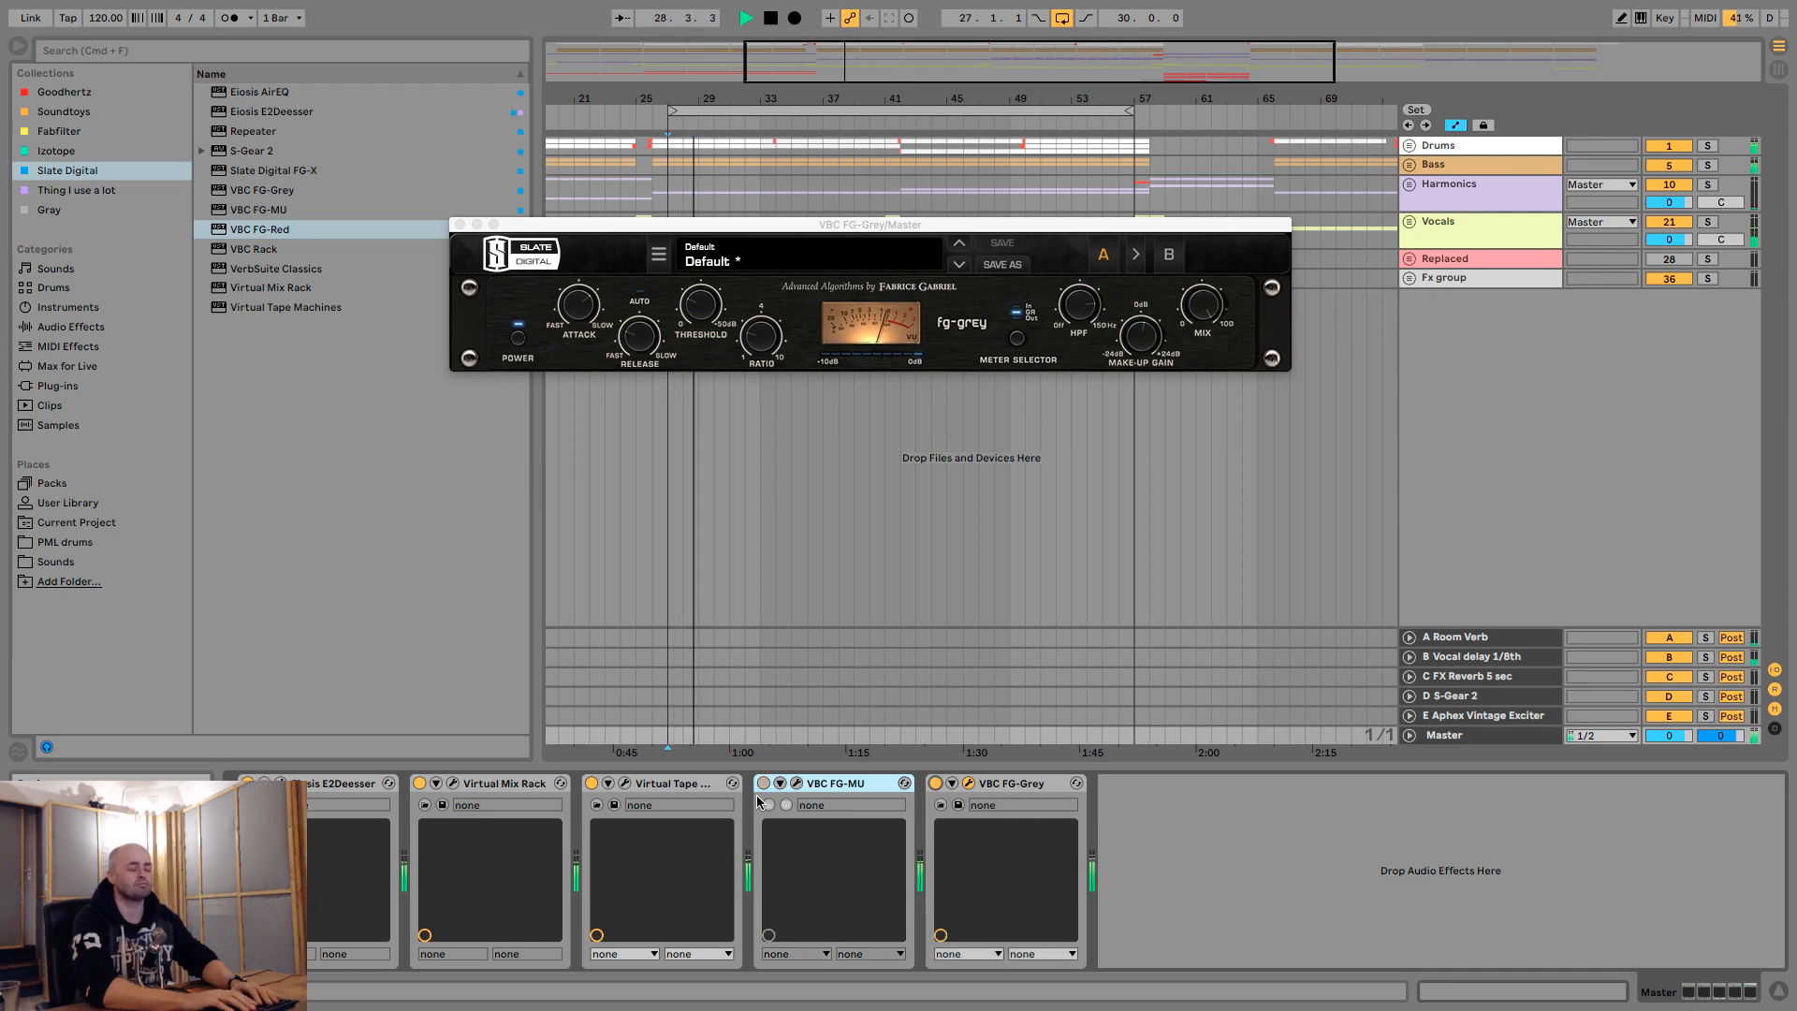
{"action": "key", "text": "1"}
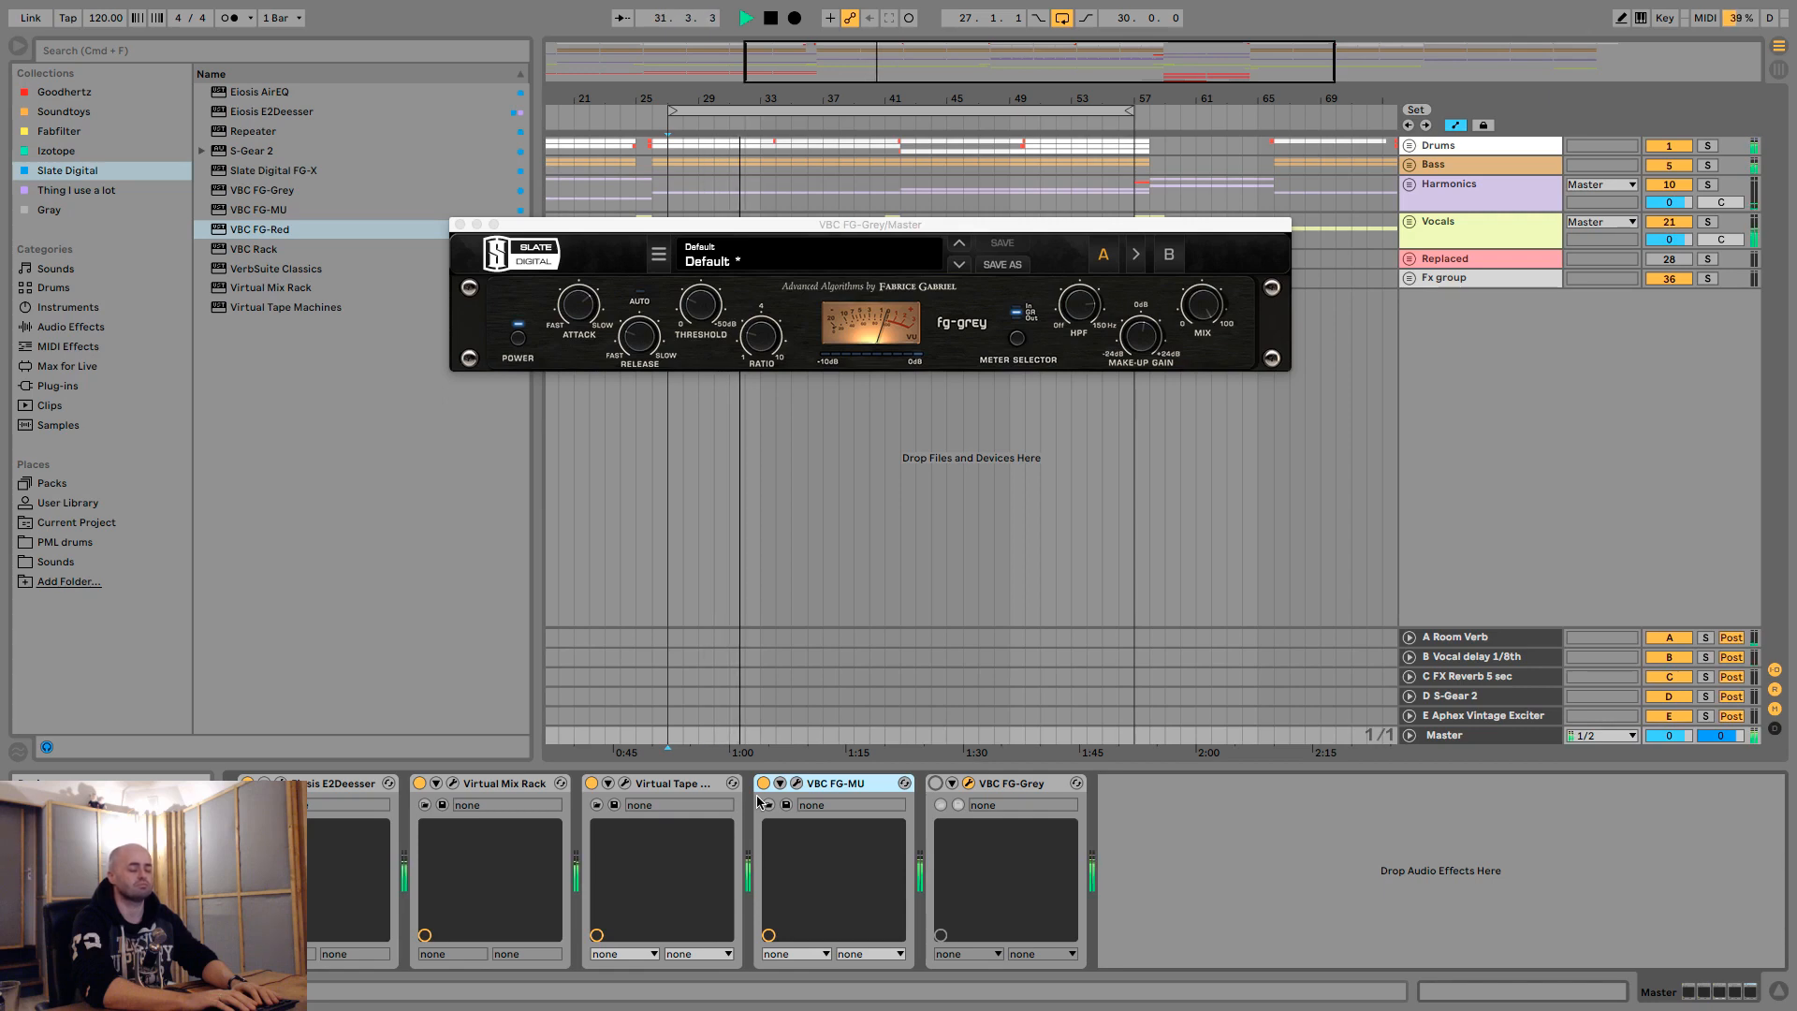
{"action": "key", "text": "1"}
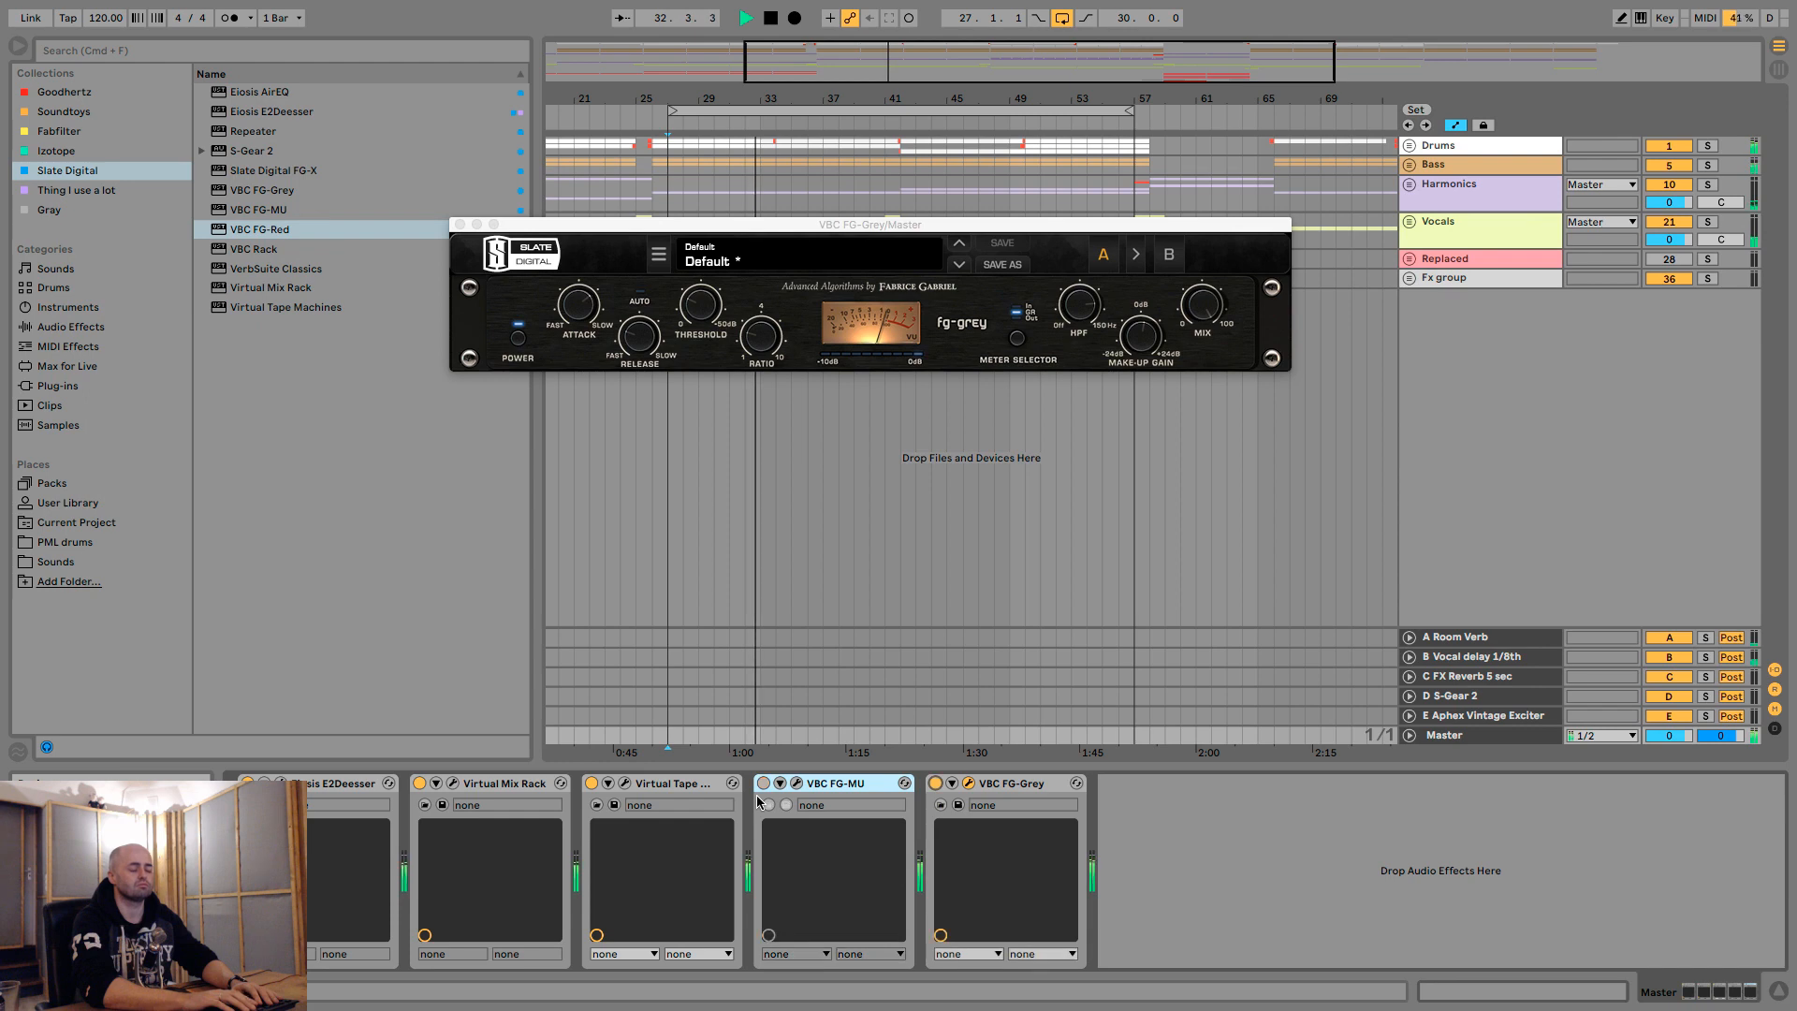
{"action": "key", "text": "1"}
{"action": "key", "text": "space"}
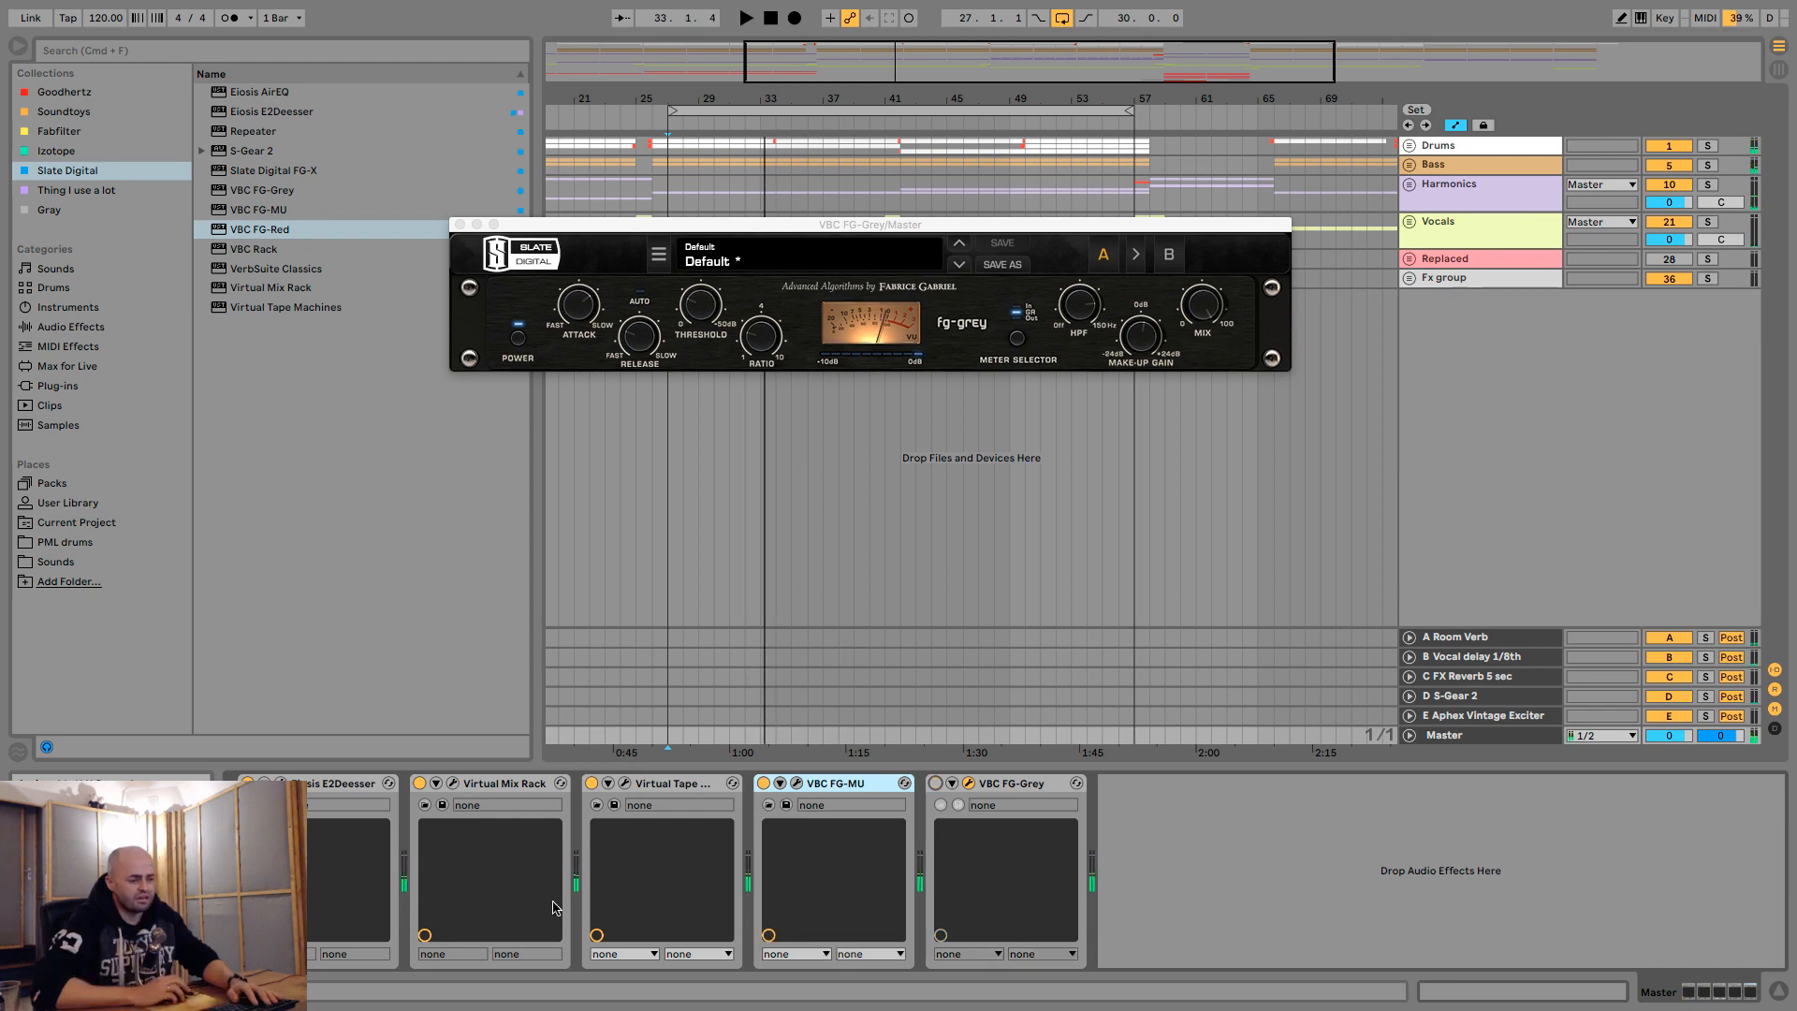
- Open the FG-MU interface and delete FG-Grey from the master track's device chain
{"action": "left_click", "coordinate": [796, 784]}
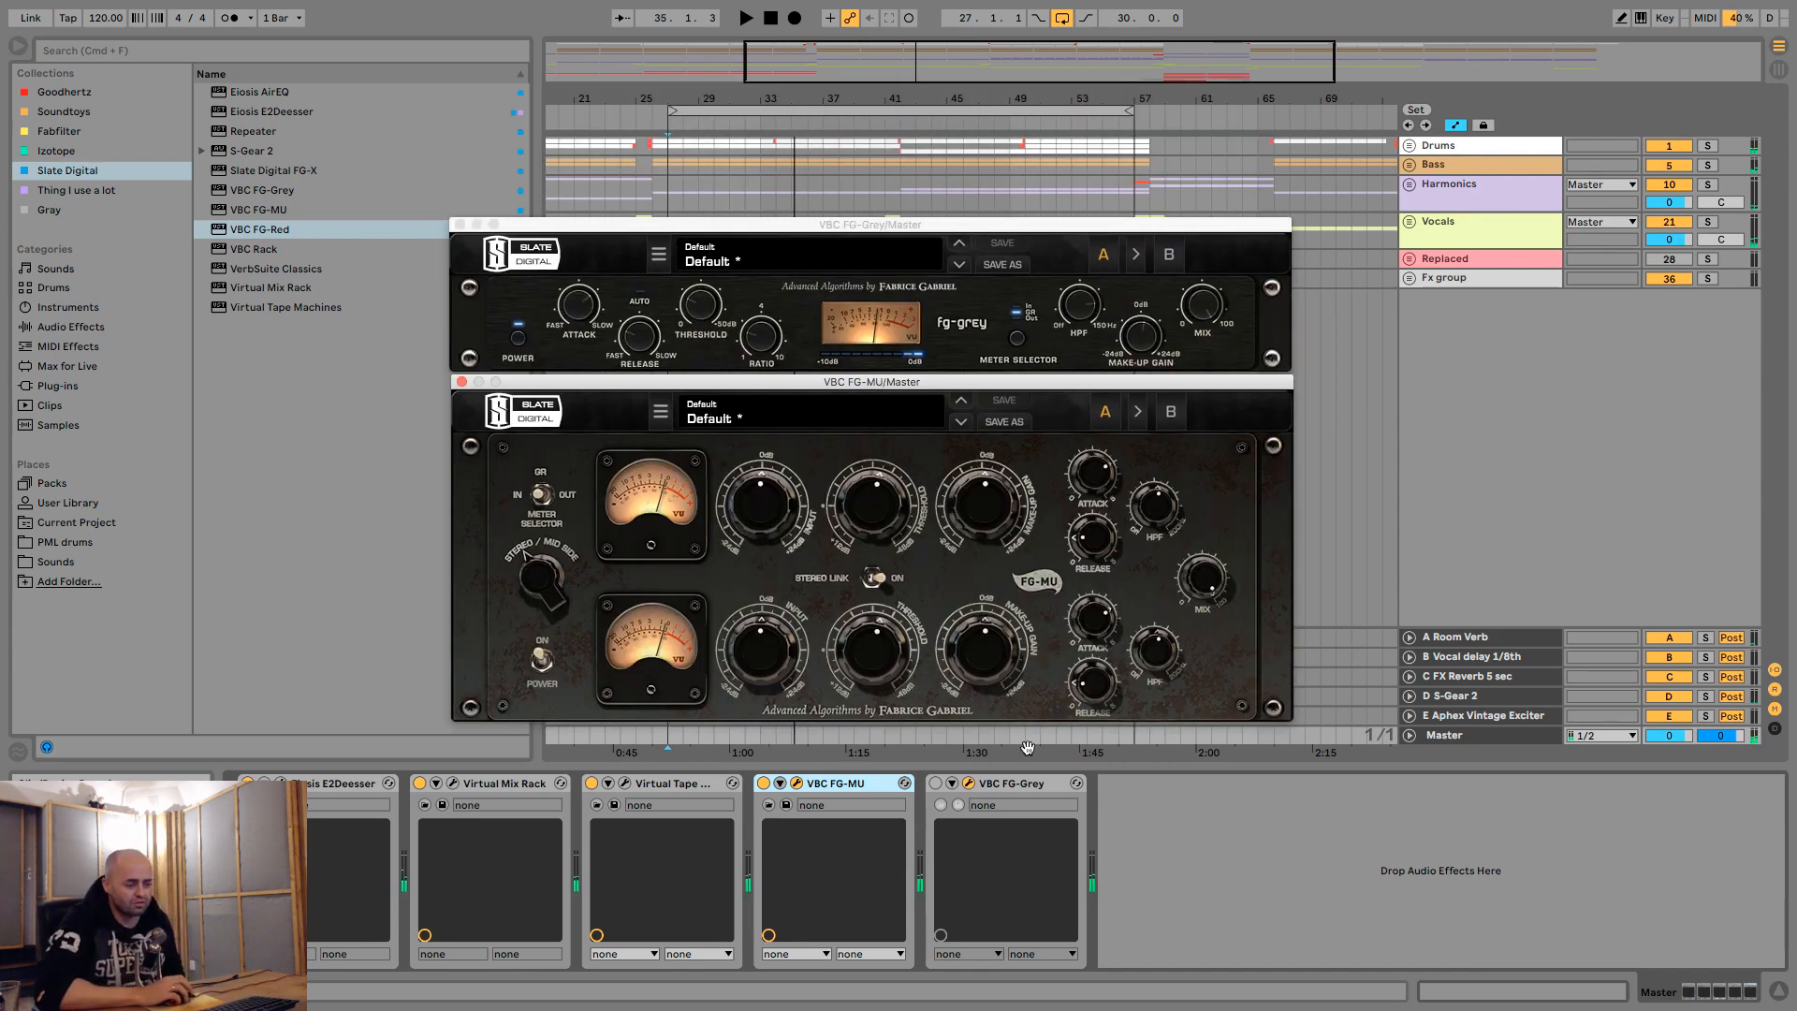
{"action": "left_click", "coordinate": [1024, 782]}
{"action": "key", "text": "Delete"}
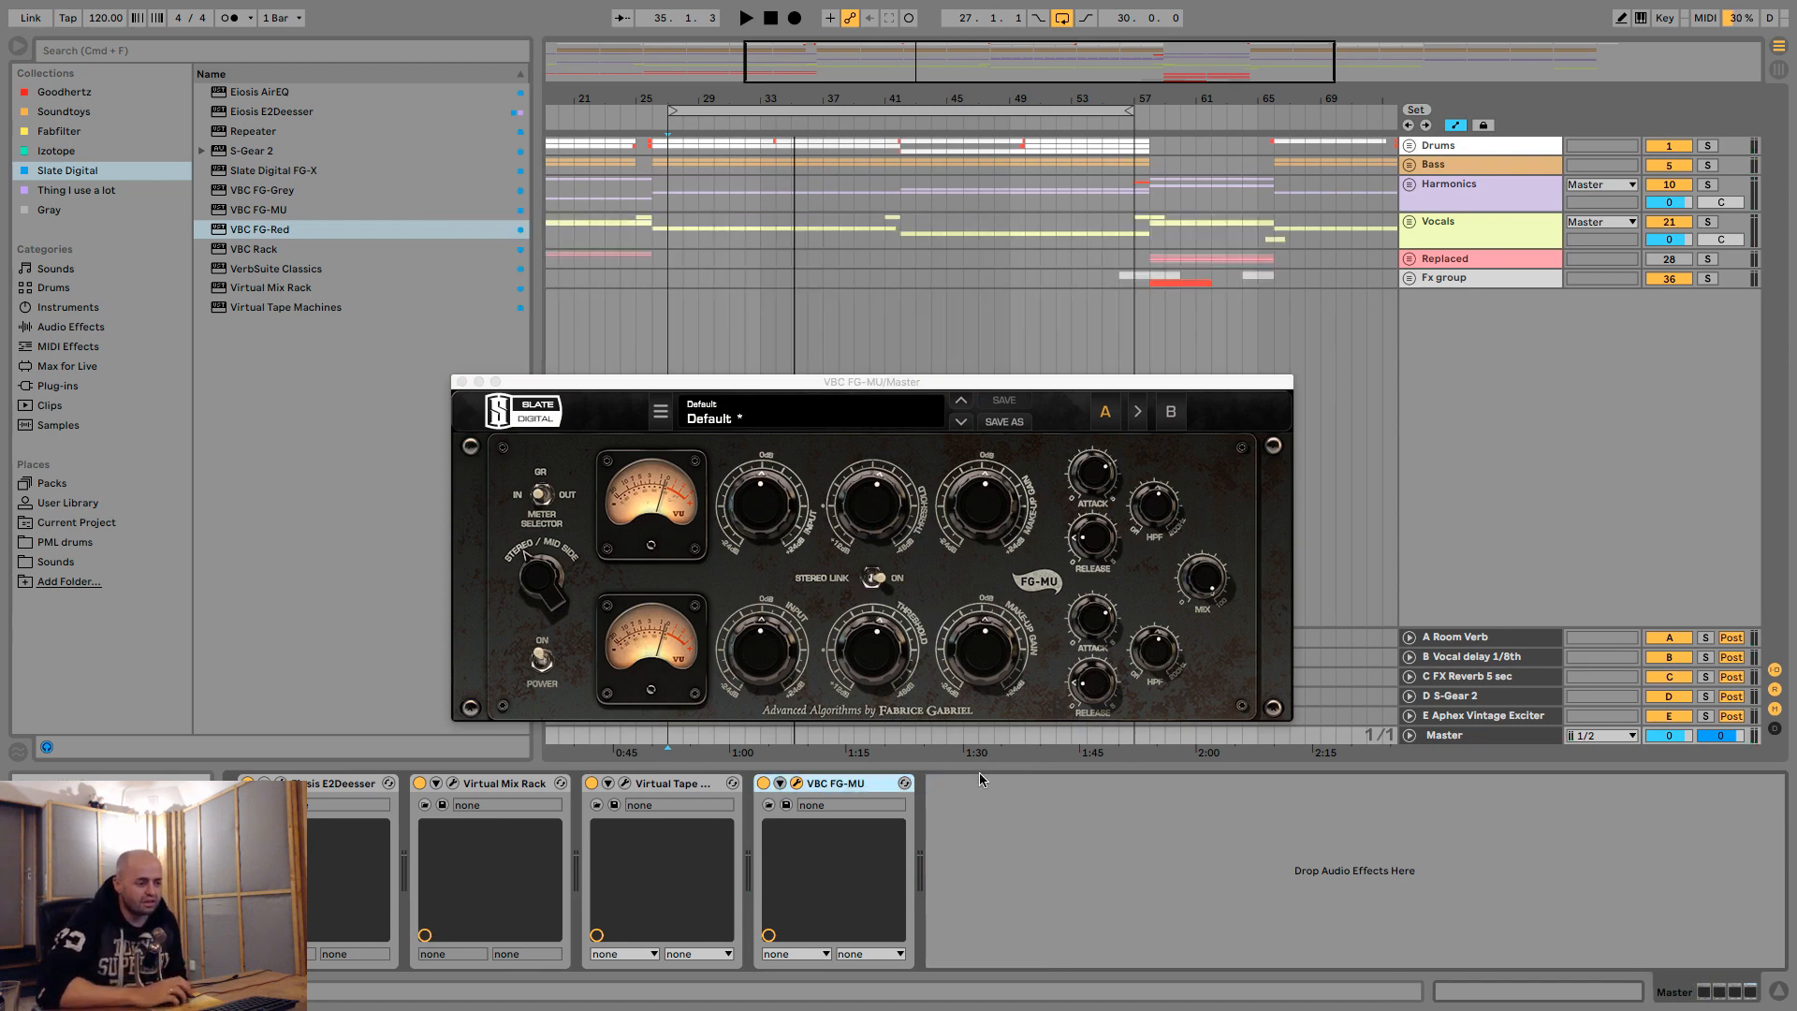
- Blend the FG-MU compression in parallel during playback, setting its mix amount to 40%
{"action": "left_click", "coordinate": [1206, 593]}
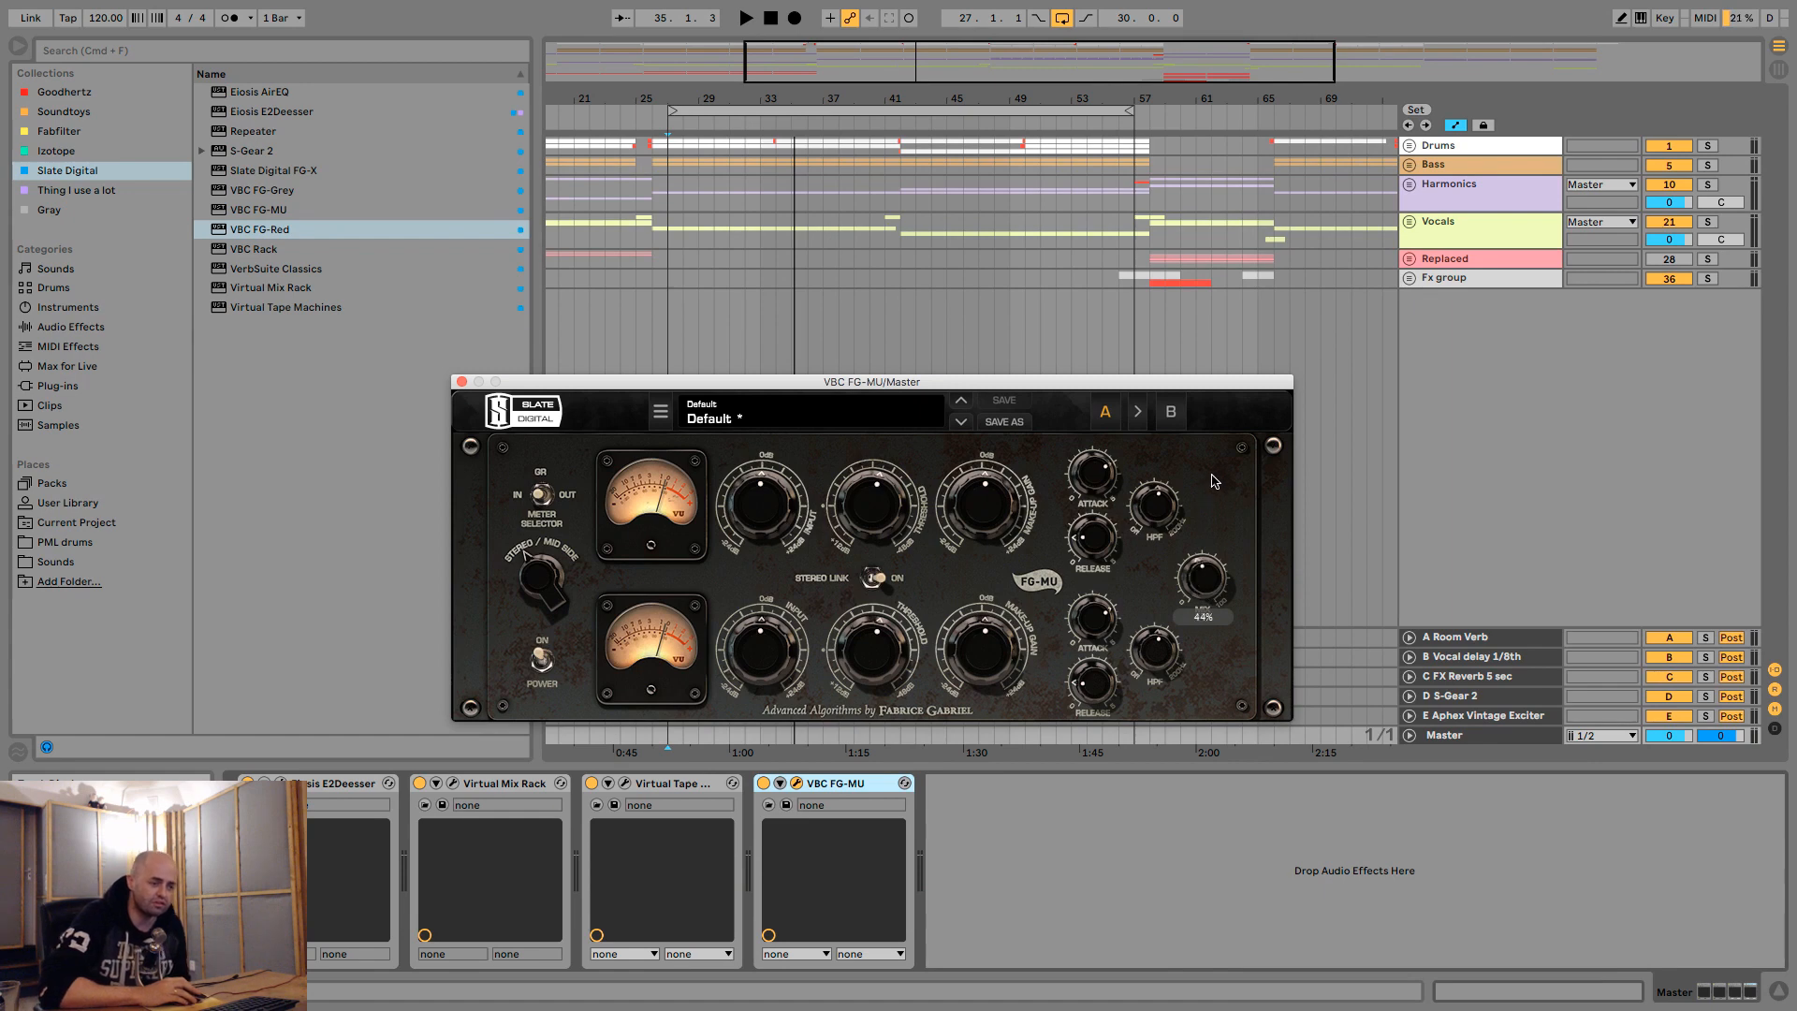
{"action": "left_click_drag", "start_coordinate": [1213, 481], "coordinate": [1229, 620]}
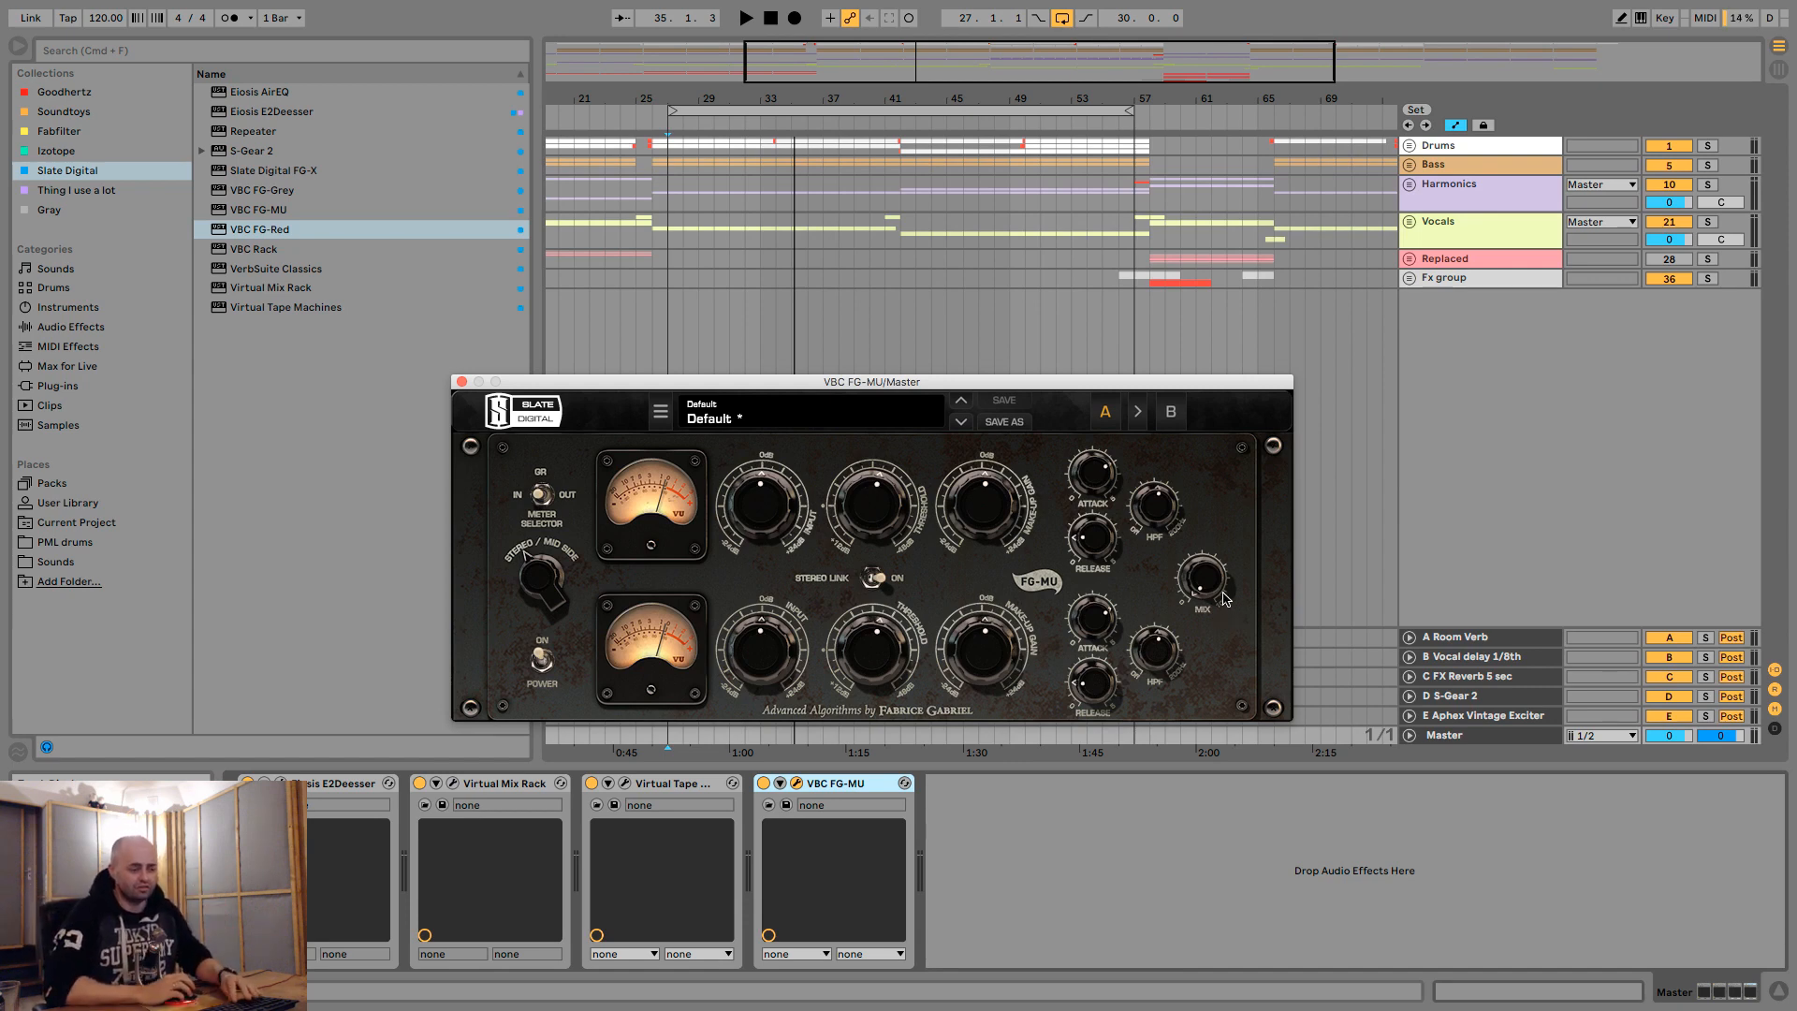
{"action": "key", "text": "space"}
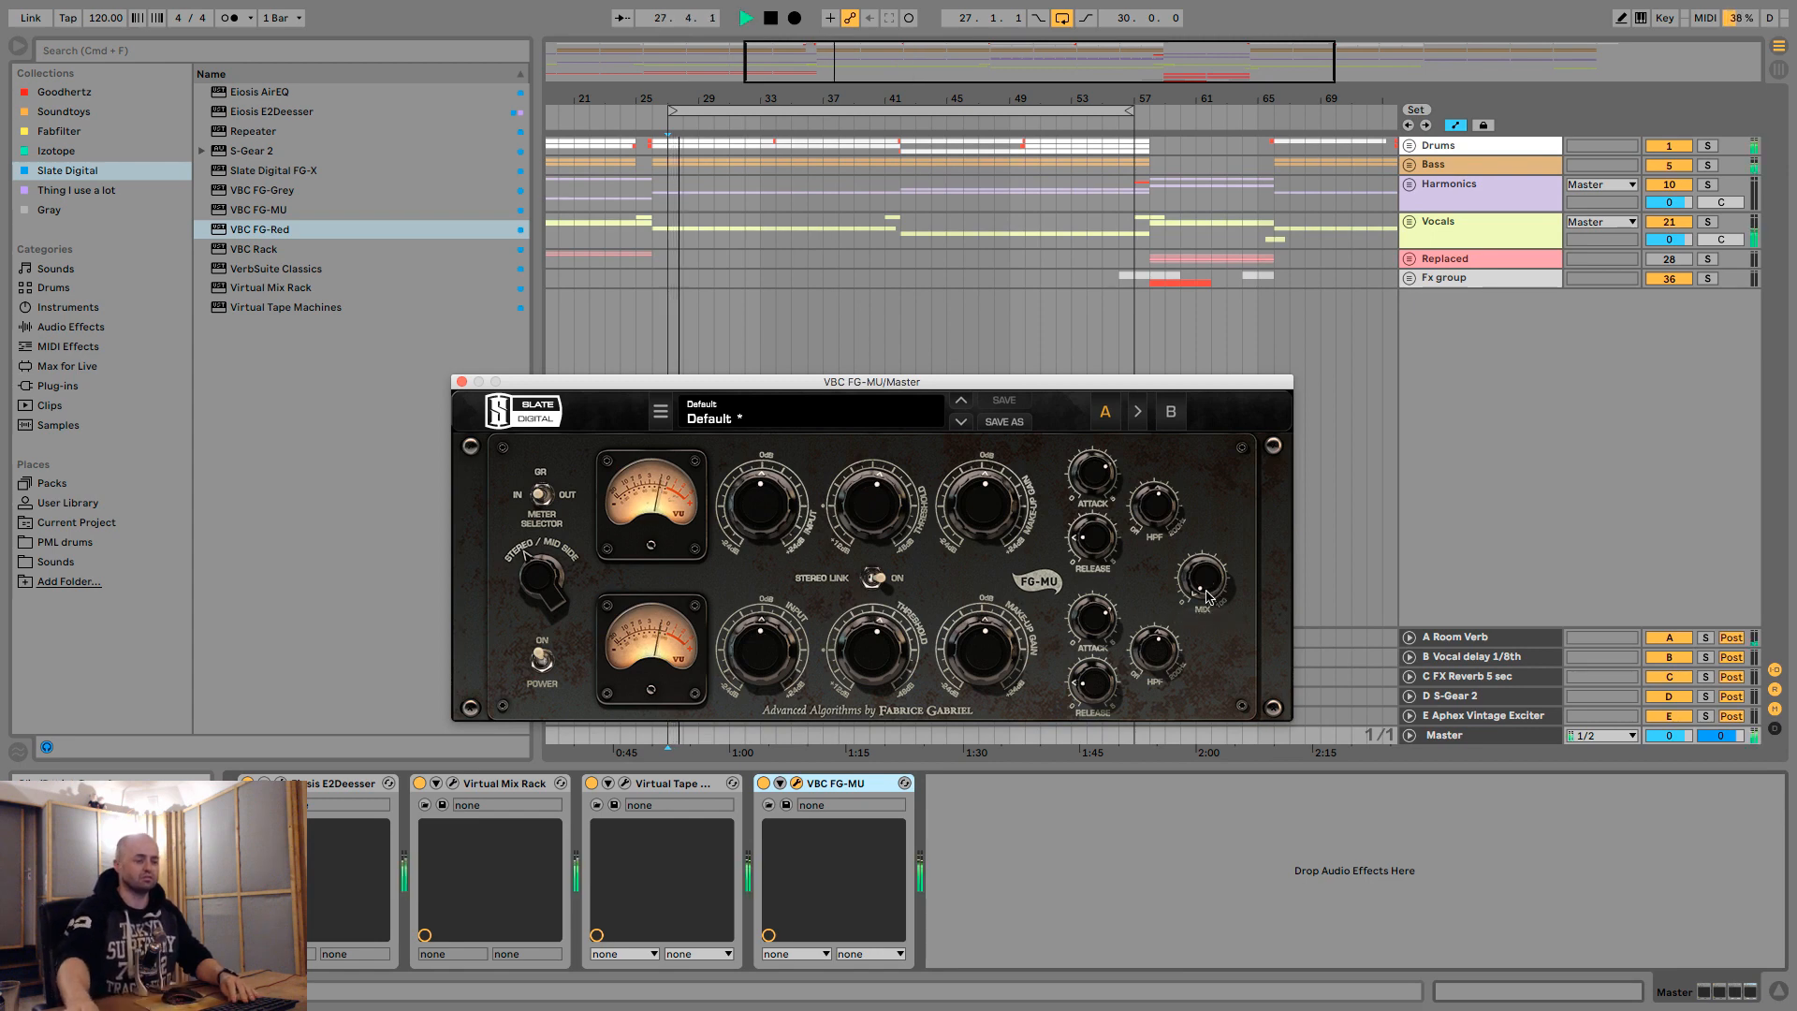
{"action": "left_click_drag", "start_coordinate": [1207, 591], "coordinate": [1222, 742]}
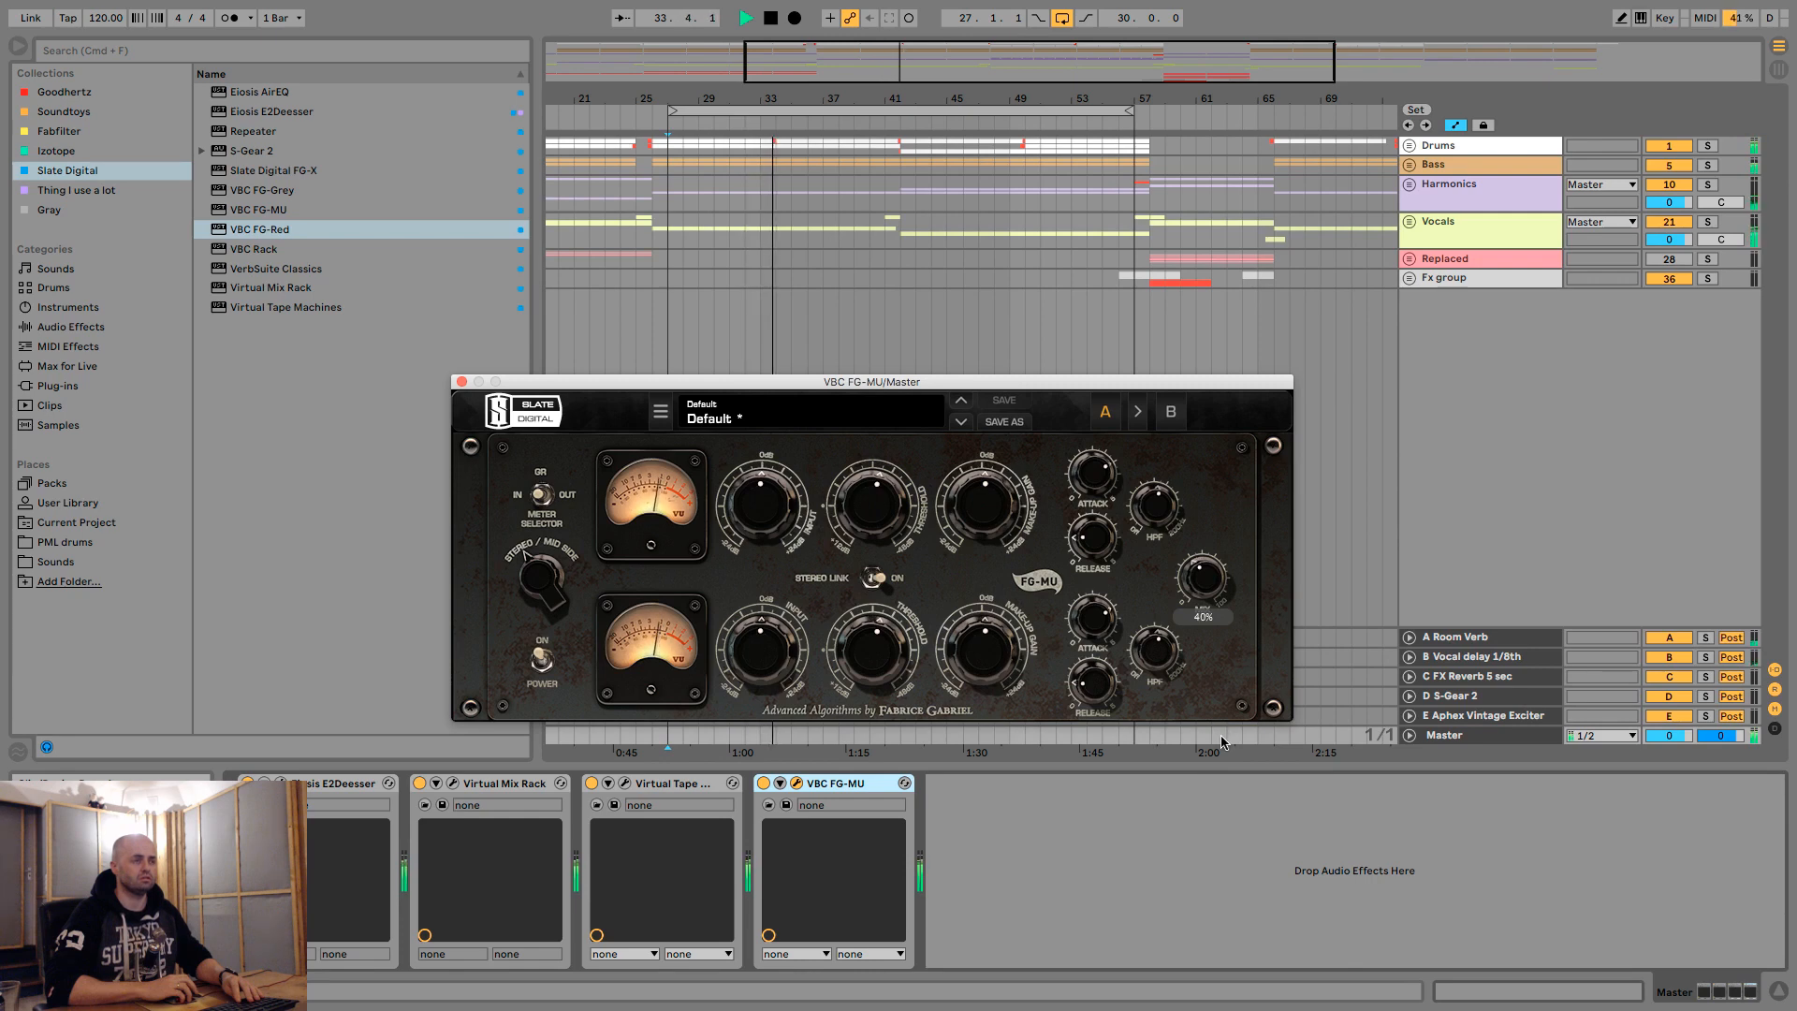
- Compare the playing mix with FG-MU bypassed and active, and close its plug-in window
{"action": "left_click", "coordinate": [764, 784]}
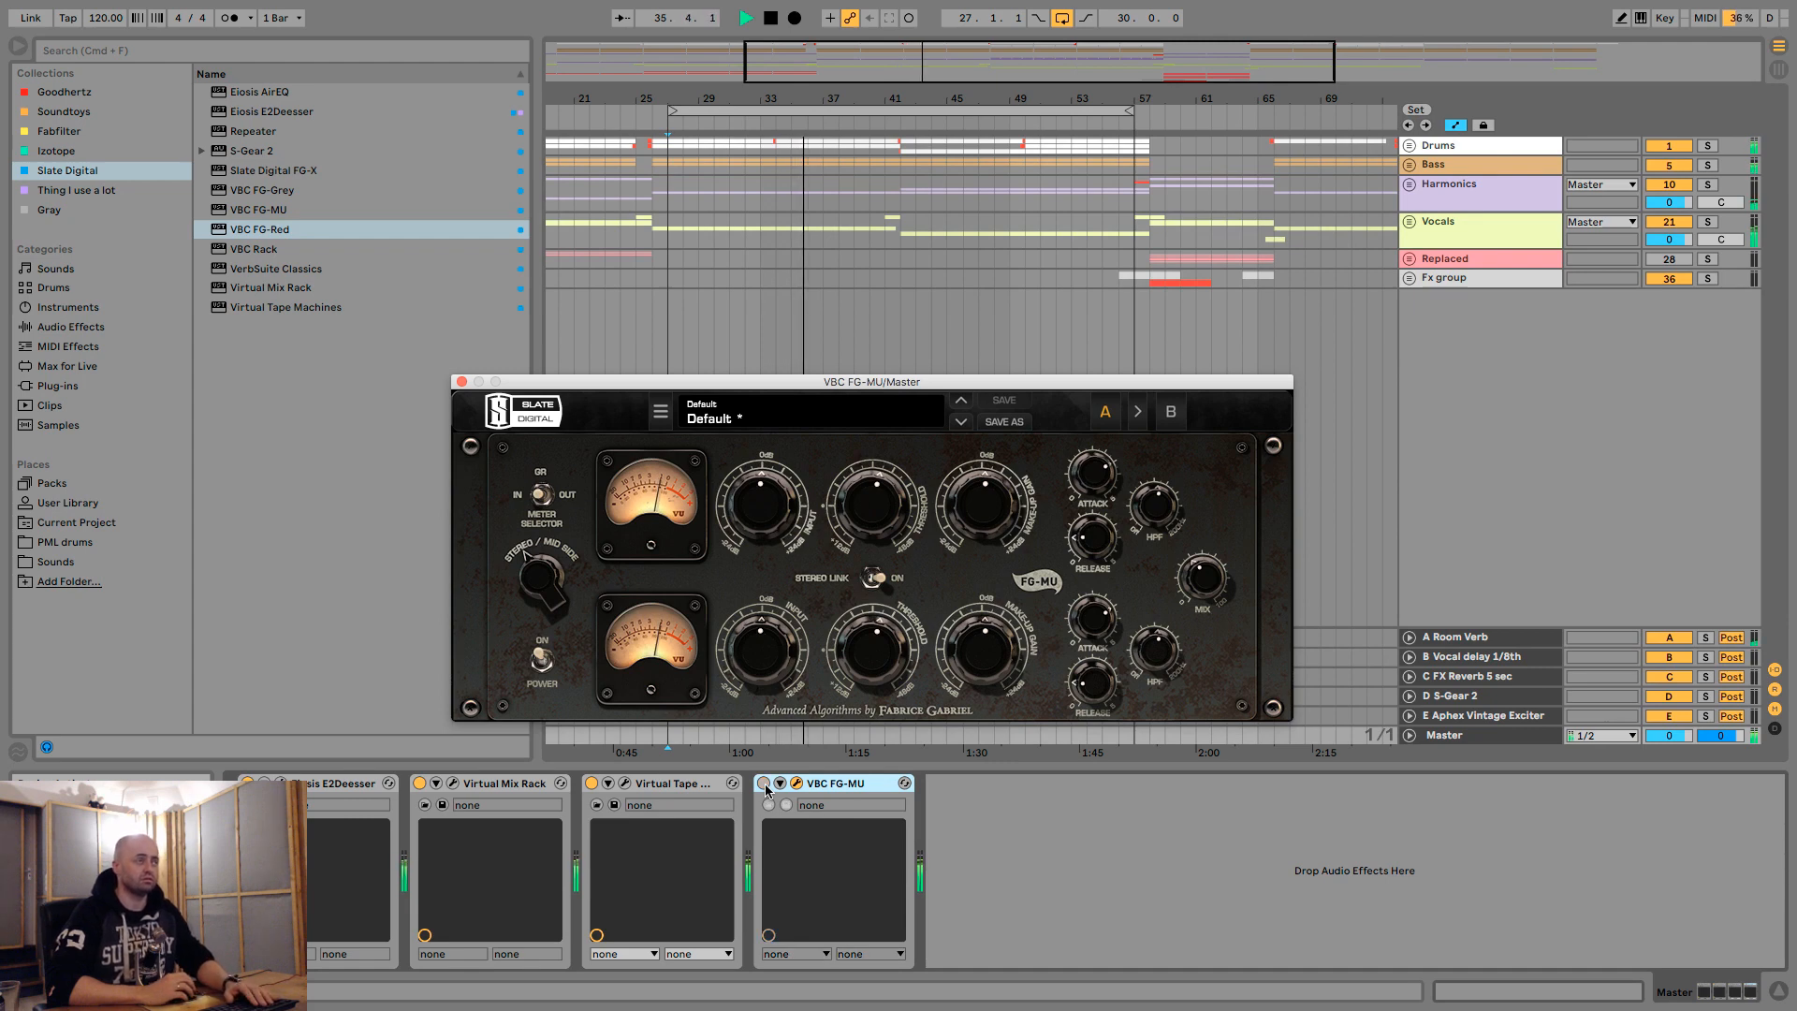
{"action": "left_click", "coordinate": [764, 783]}
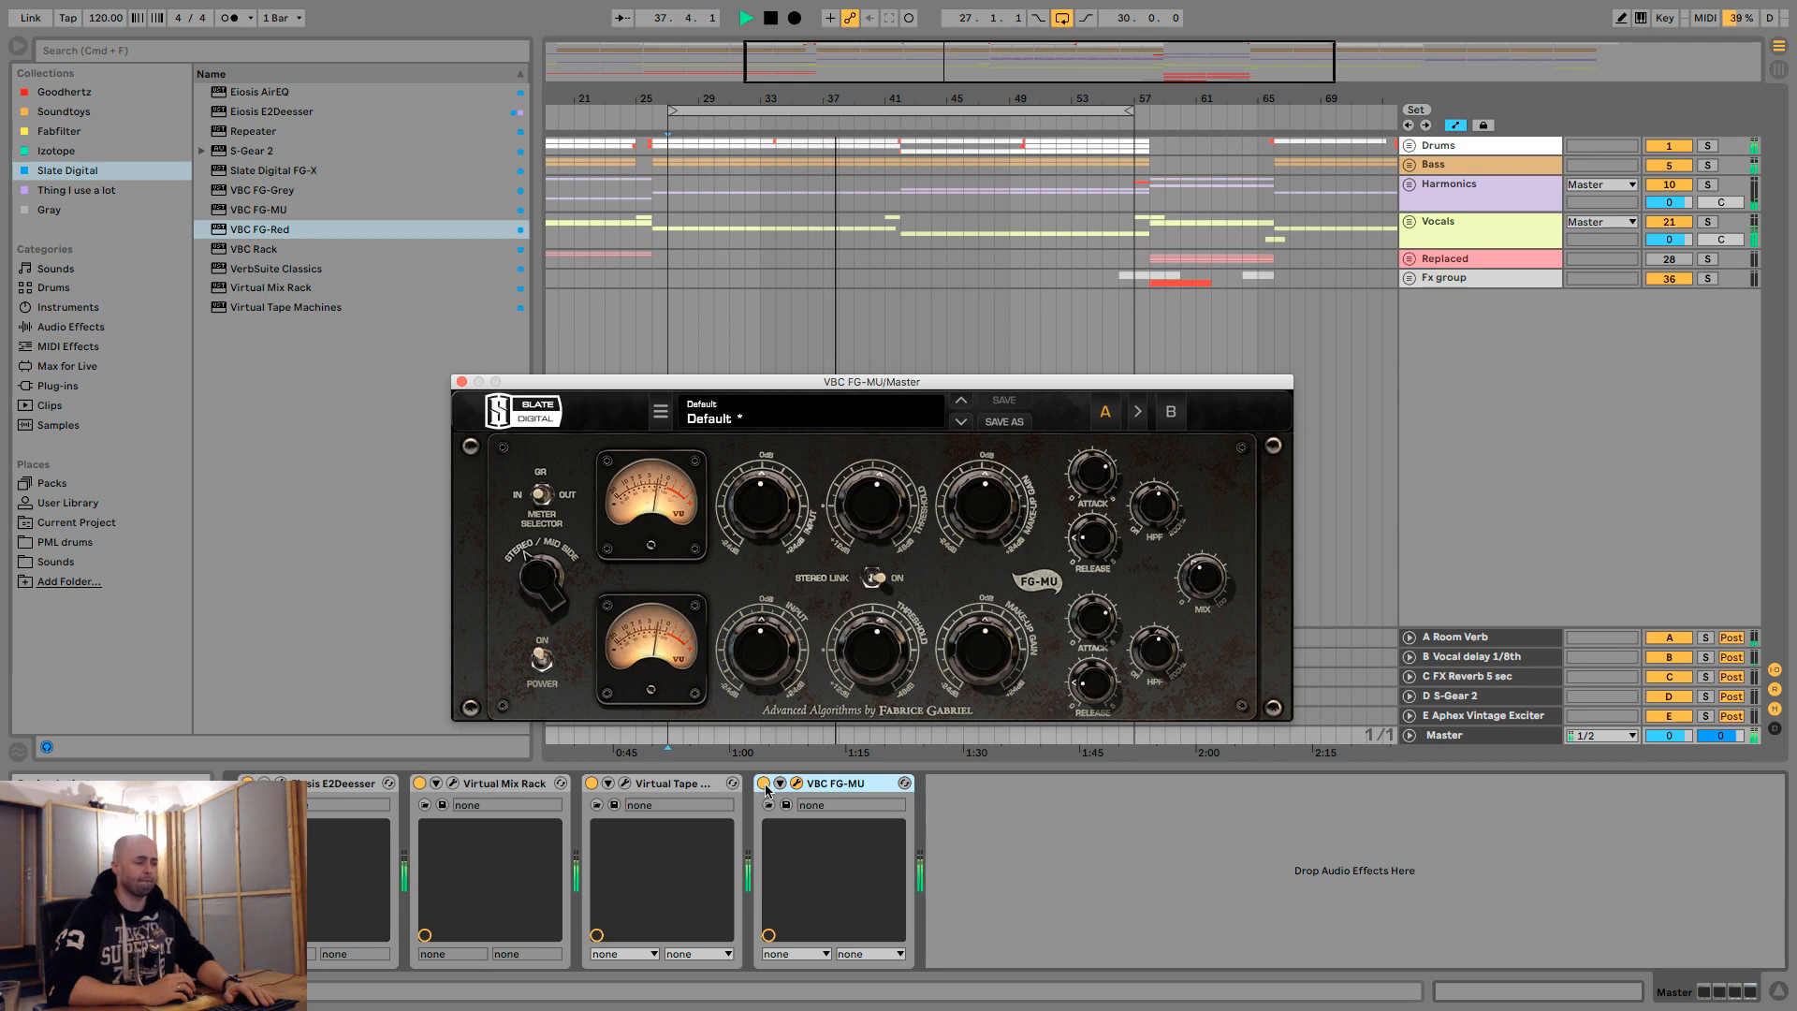
{"action": "left_click", "coordinate": [763, 783]}
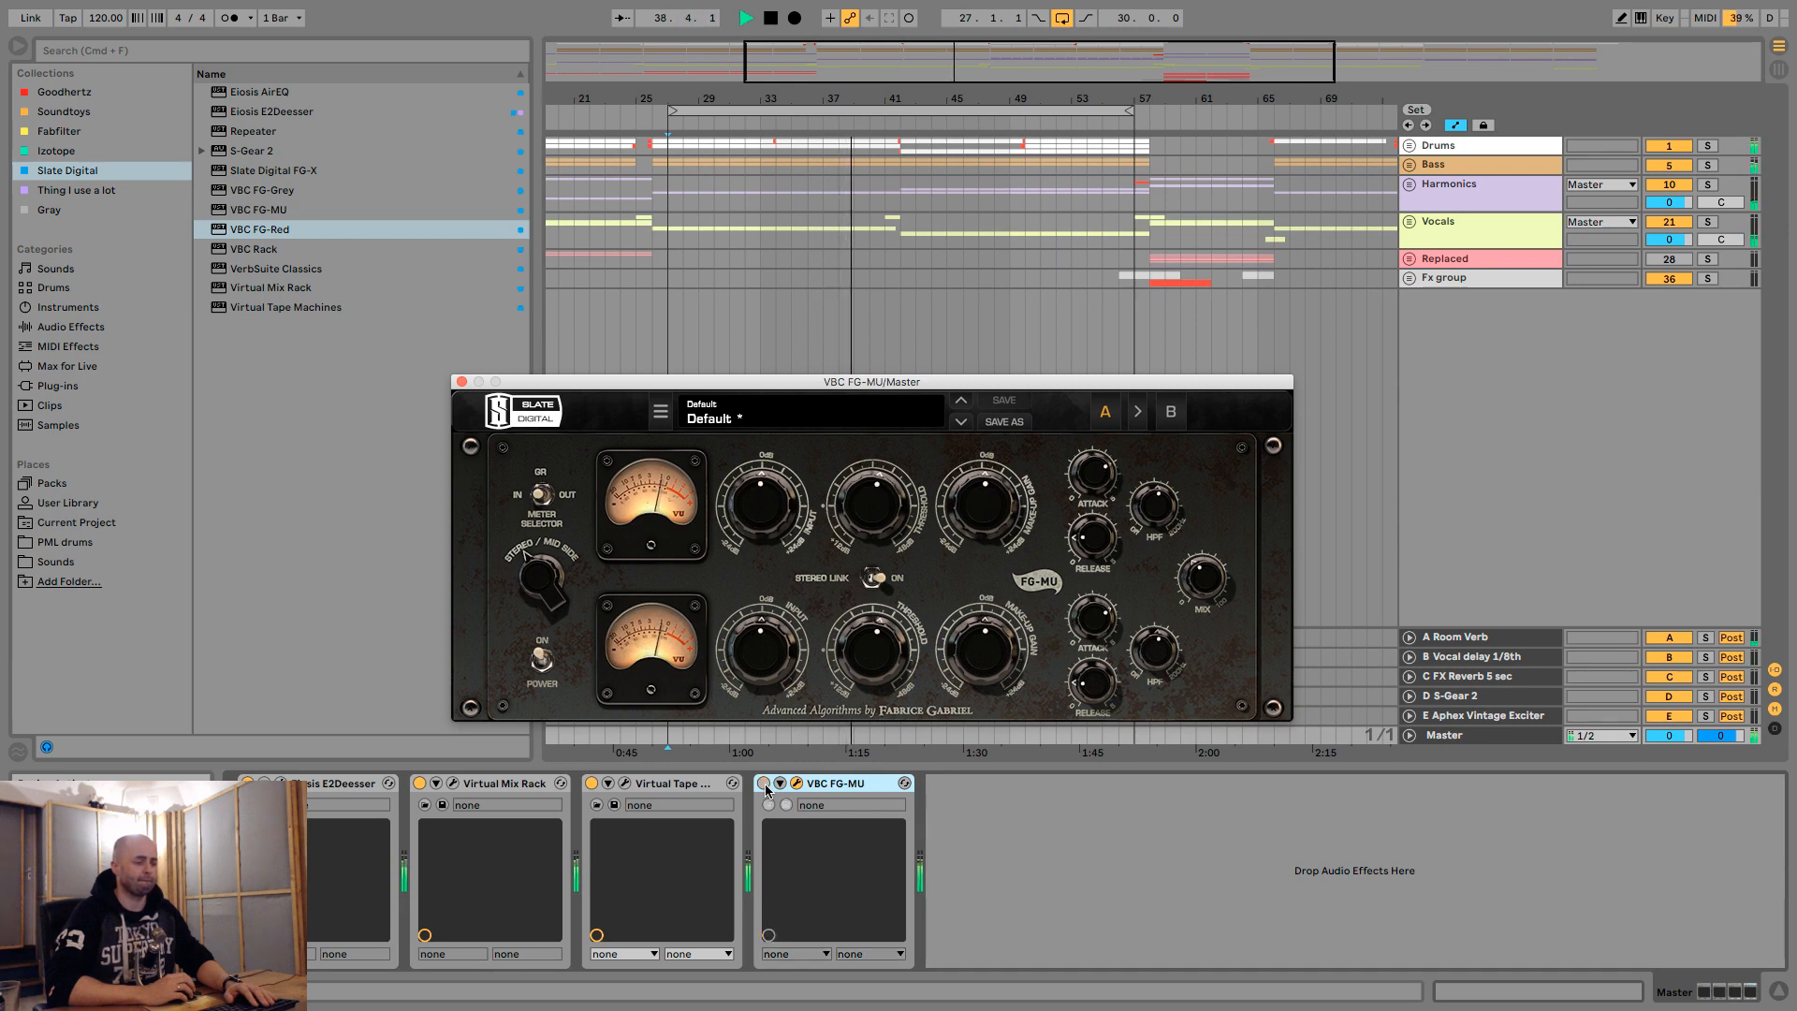
{"action": "left_click", "coordinate": [763, 783]}
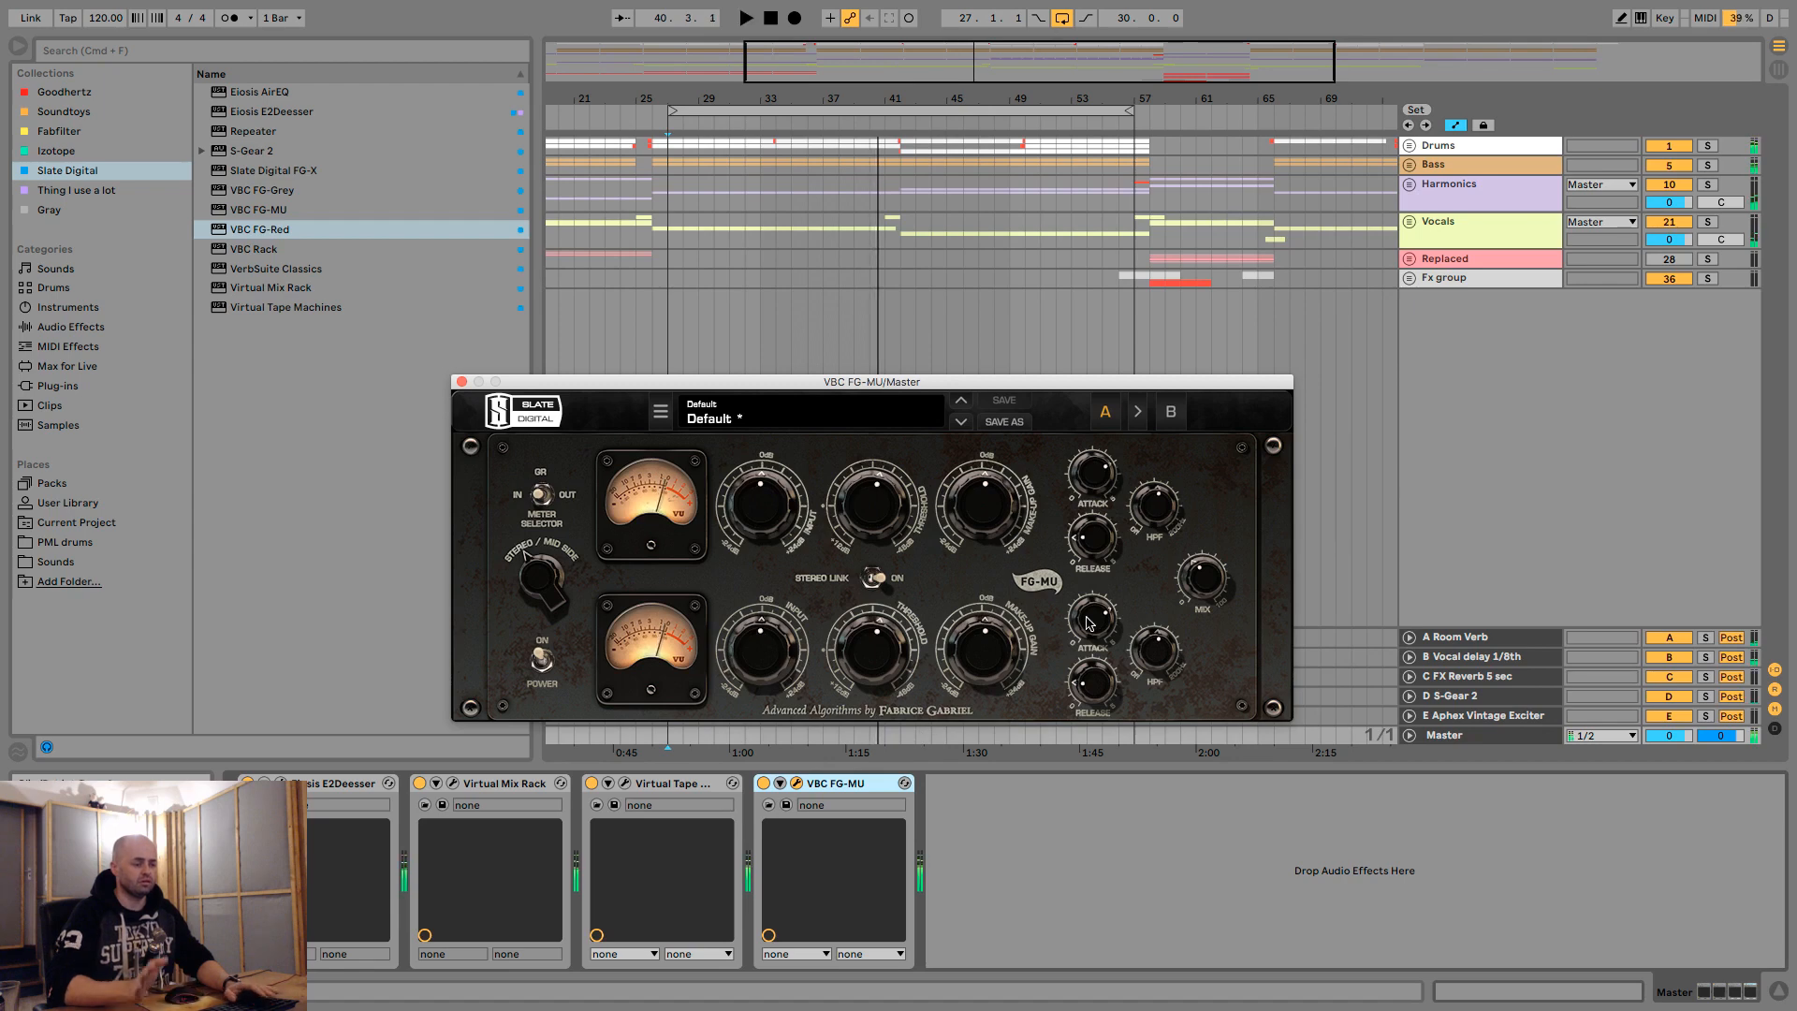
{"action": "left_click", "coordinate": [460, 381]}
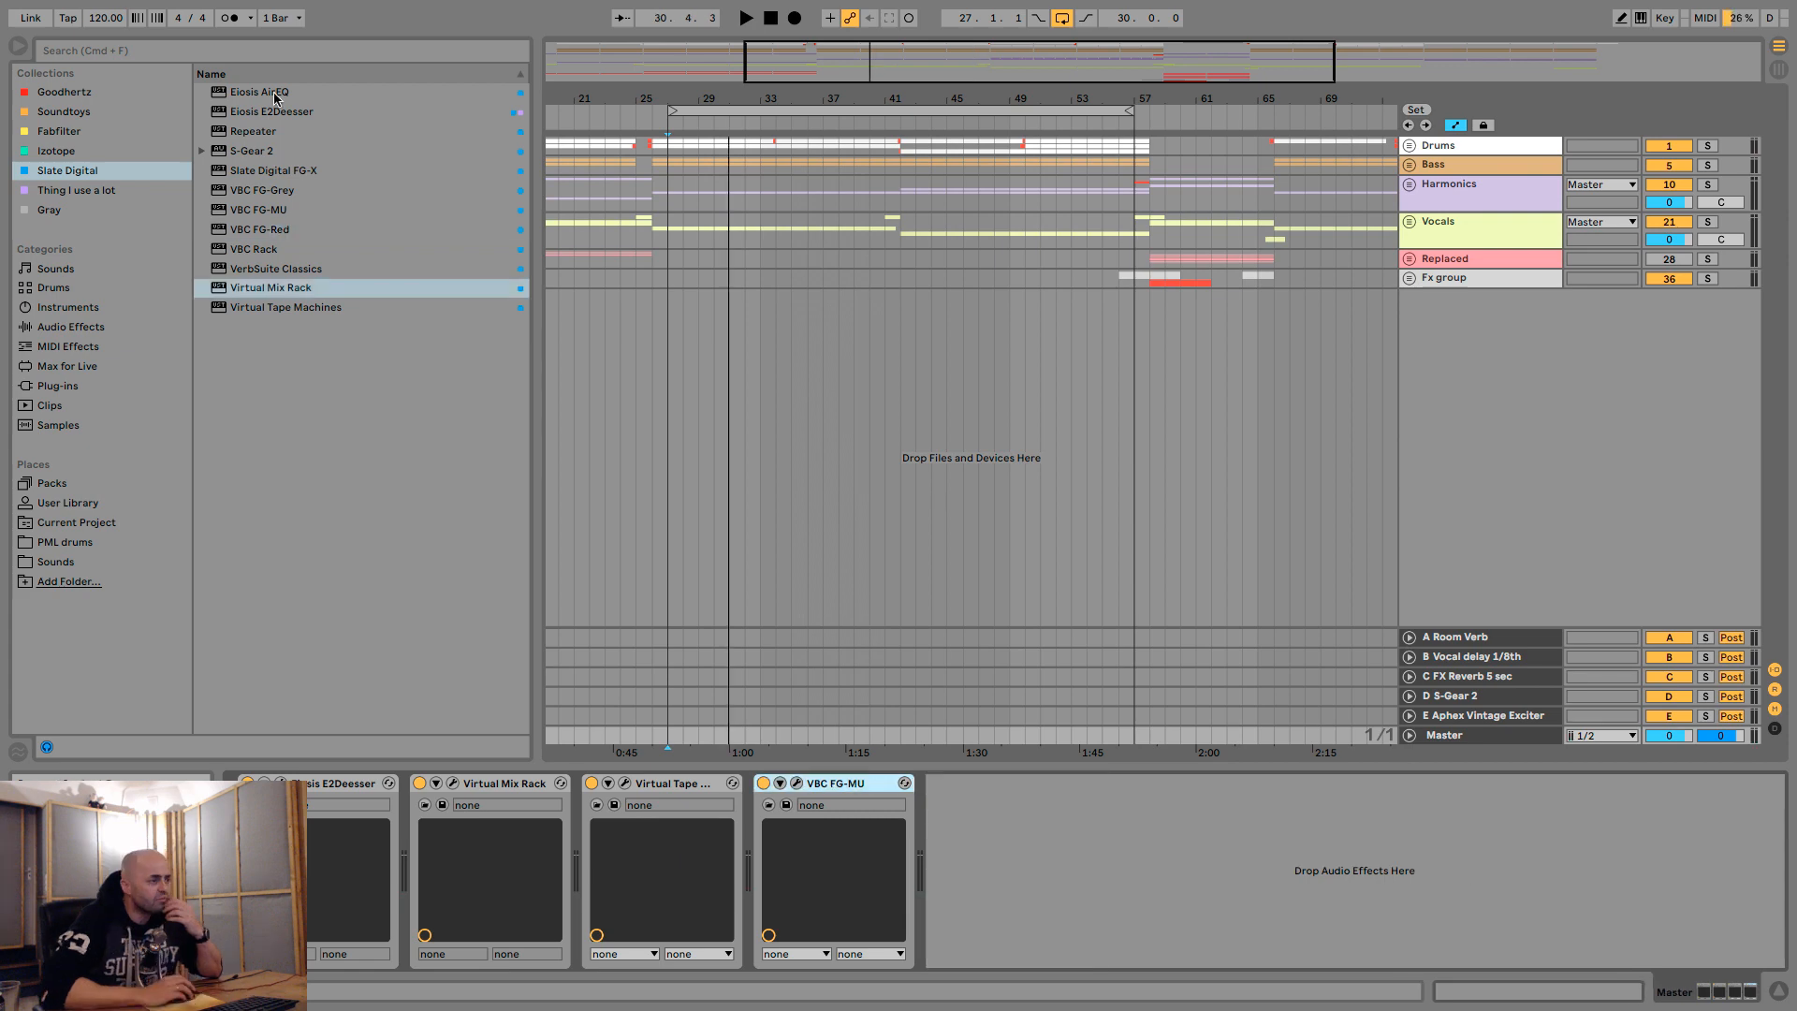
- Add Eiosis AirEQ after FG-MU on the master track and enable its LoCut band
{"action": "left_click_drag", "start_coordinate": [274, 92], "coordinate": [976, 786]}
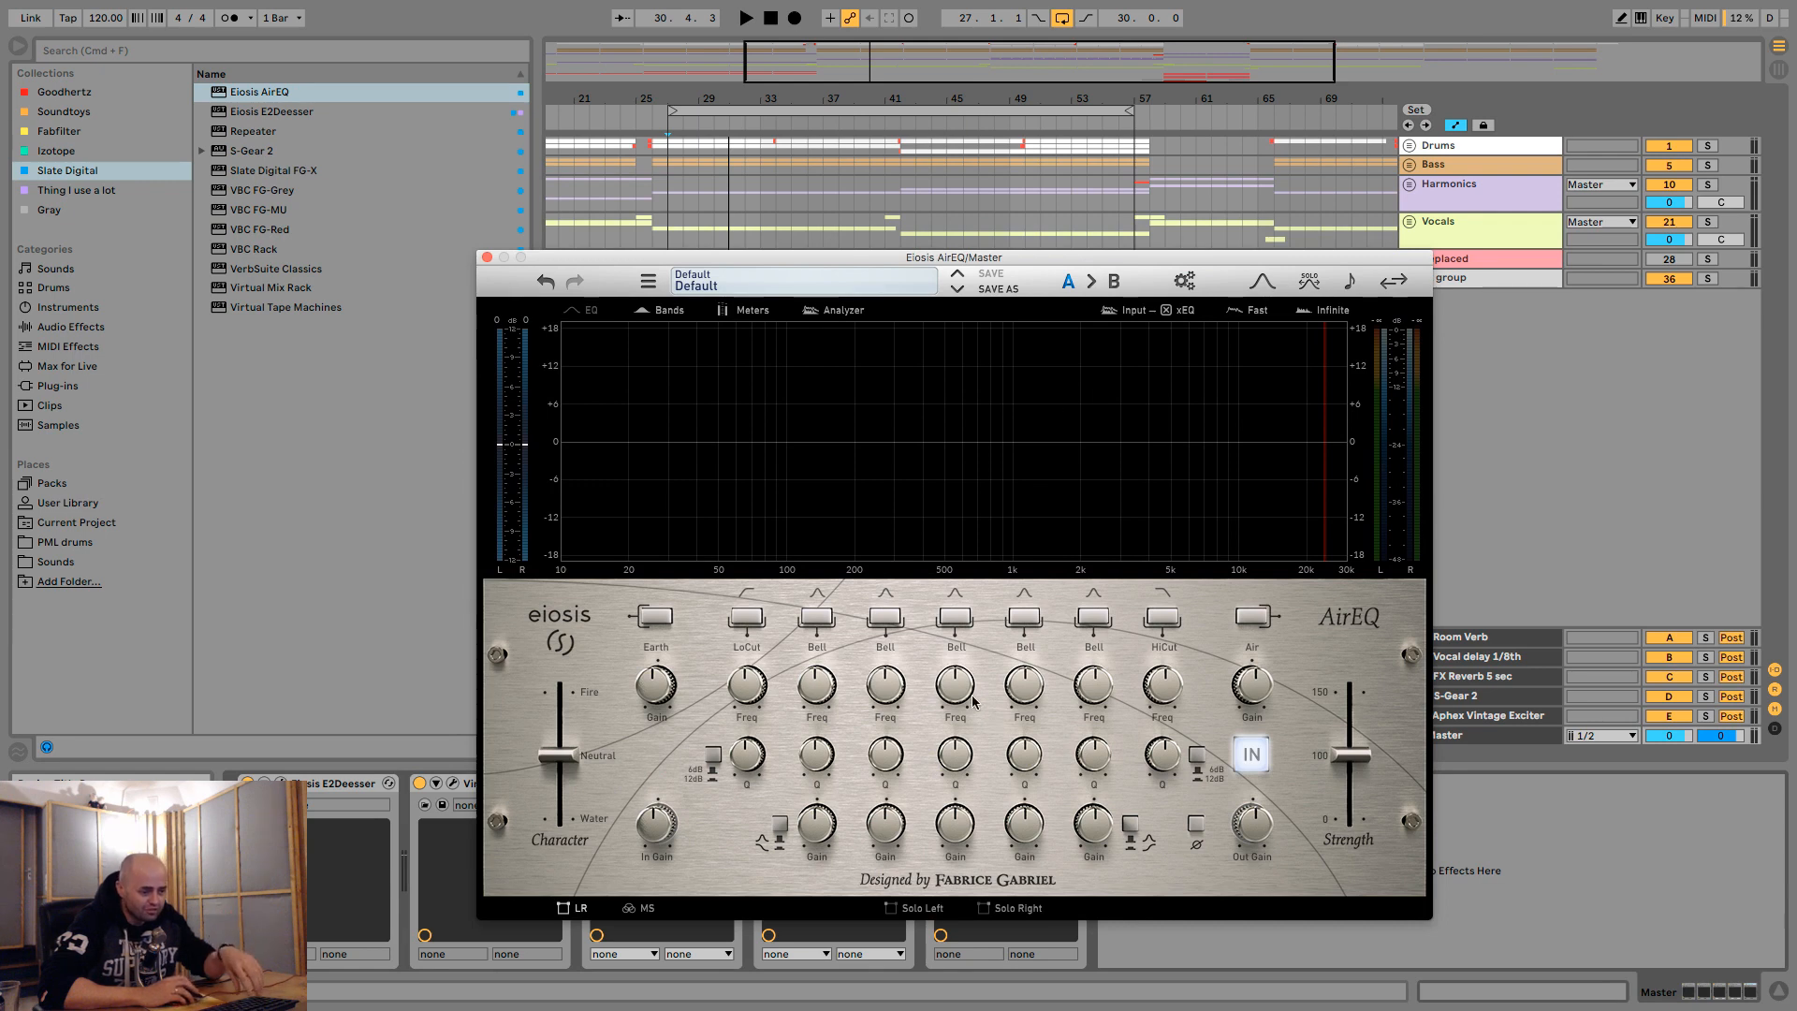
{"action": "mouse_move", "coordinate": [1007, 697]}
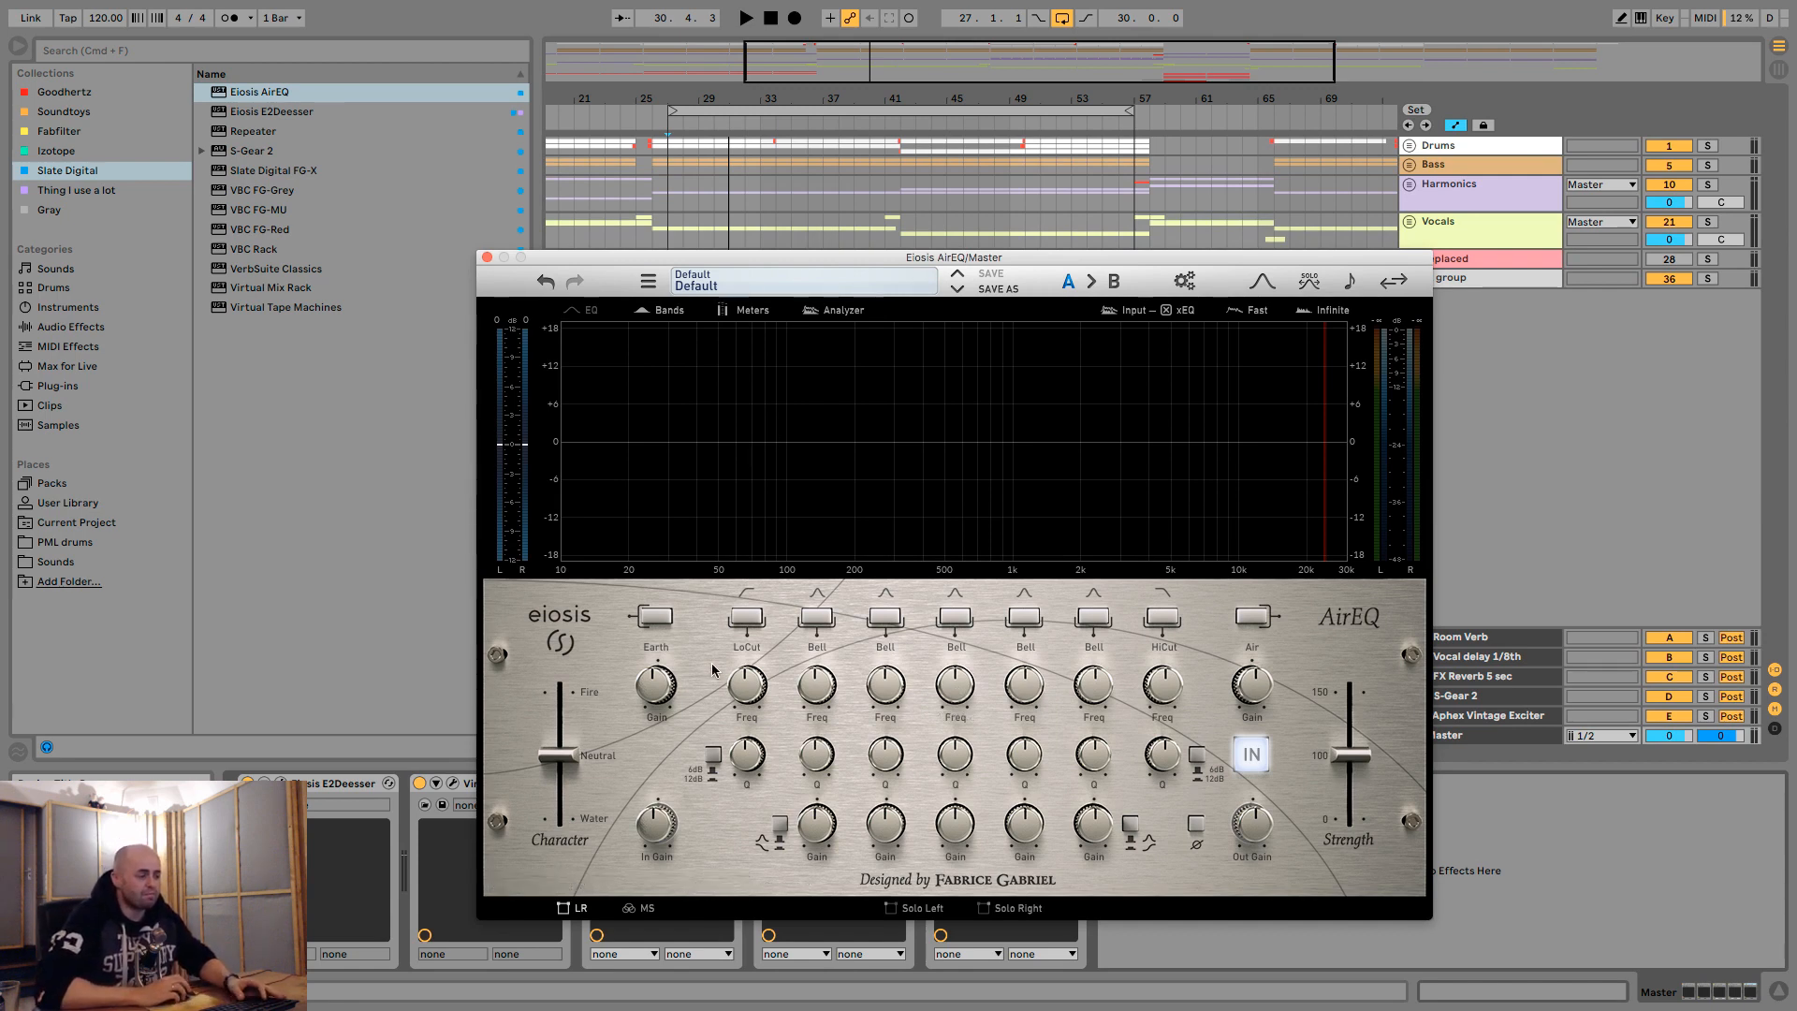
{"action": "left_click", "coordinate": [745, 618]}
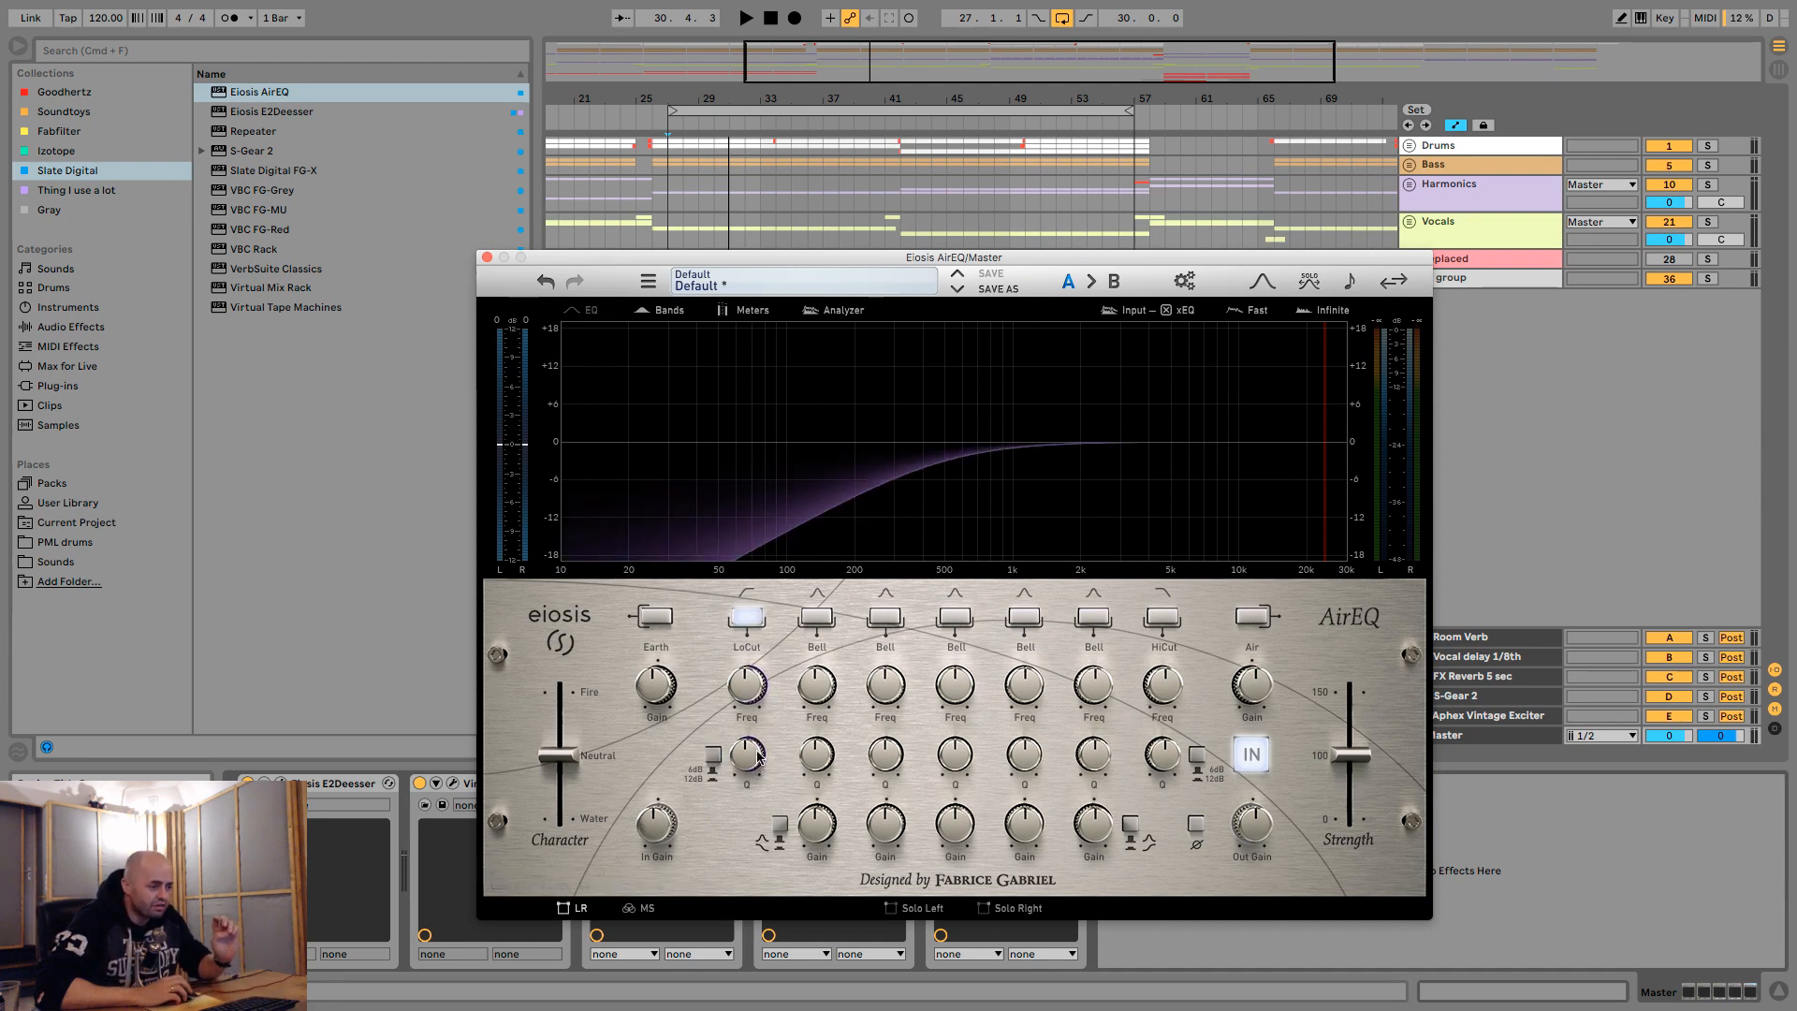
- Try a resonant low cut by raising its Q to 0.97 and sweeping the frequency, and reset the Q
{"action": "mouse_move", "coordinate": [565, 758]}
{"action": "left_mouse_down"}
{"action": "mouse_move", "coordinate": [563, 683]}
{"action": "mouse_move", "coordinate": [564, 815]}
{"action": "mouse_move", "coordinate": [564, 756]}
{"action": "left_mouse_up"}
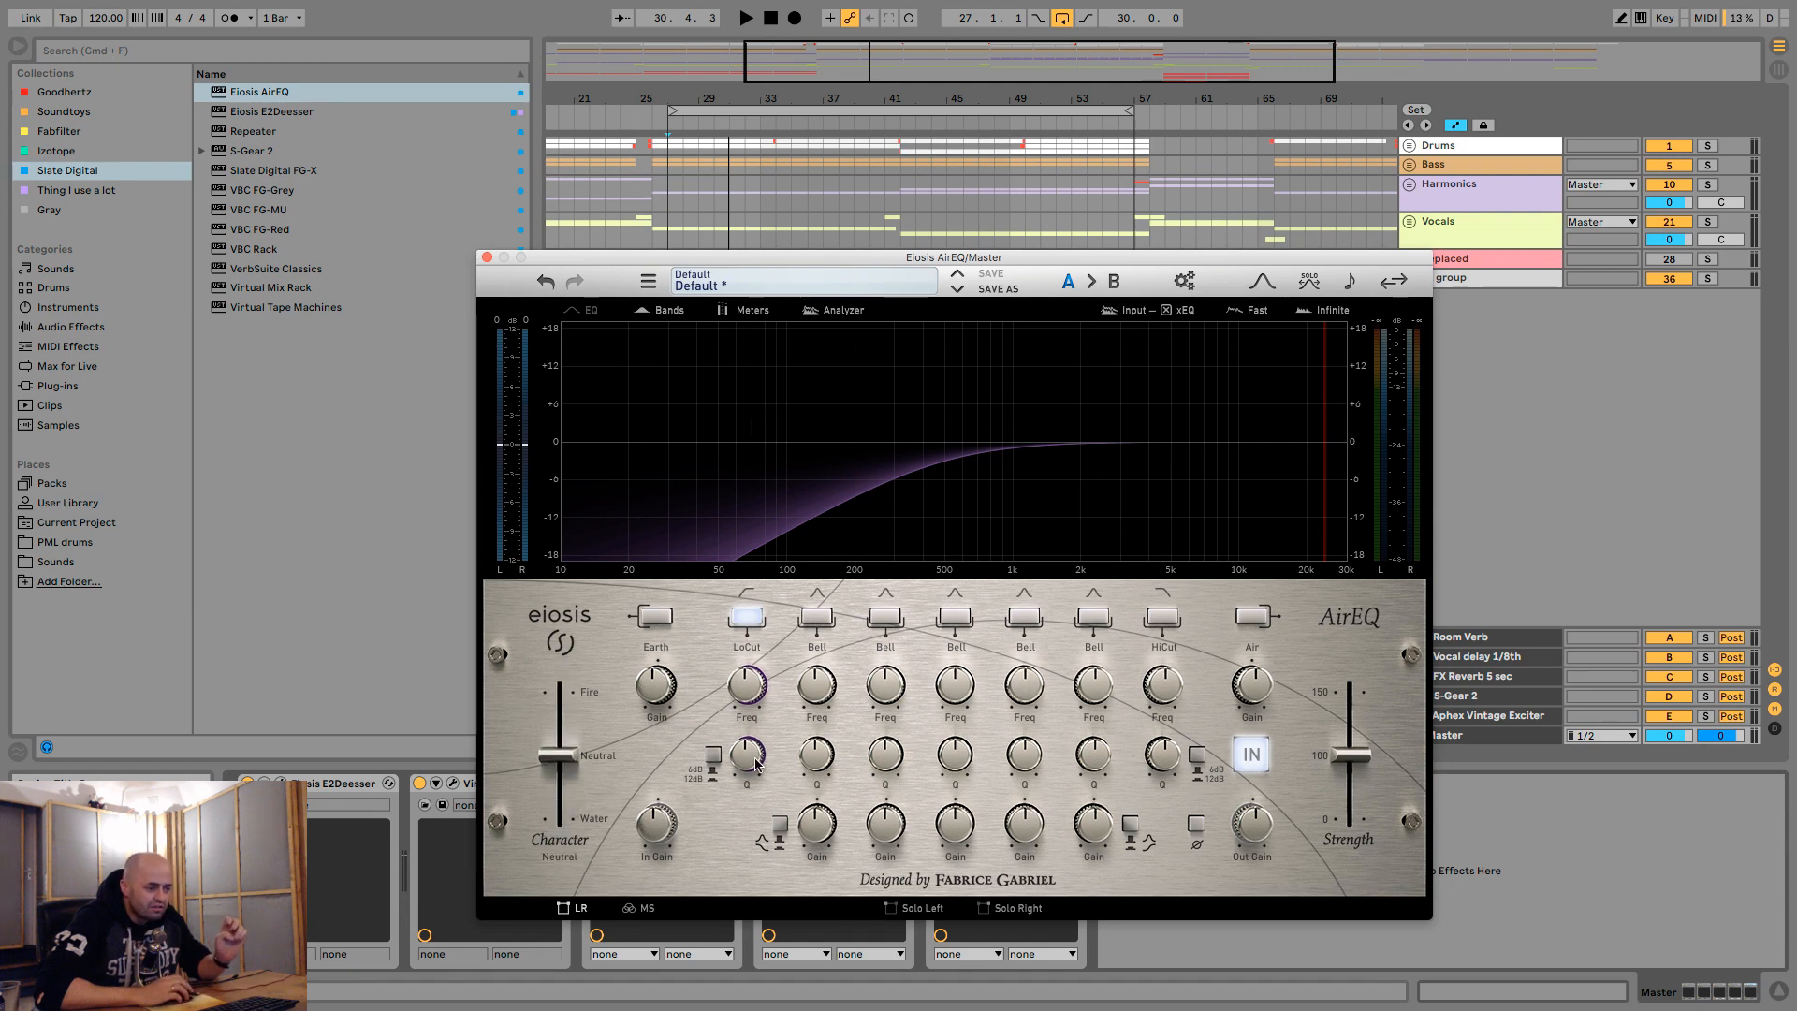
{"action": "left_click_drag", "start_coordinate": [756, 763], "coordinate": [785, 849]}
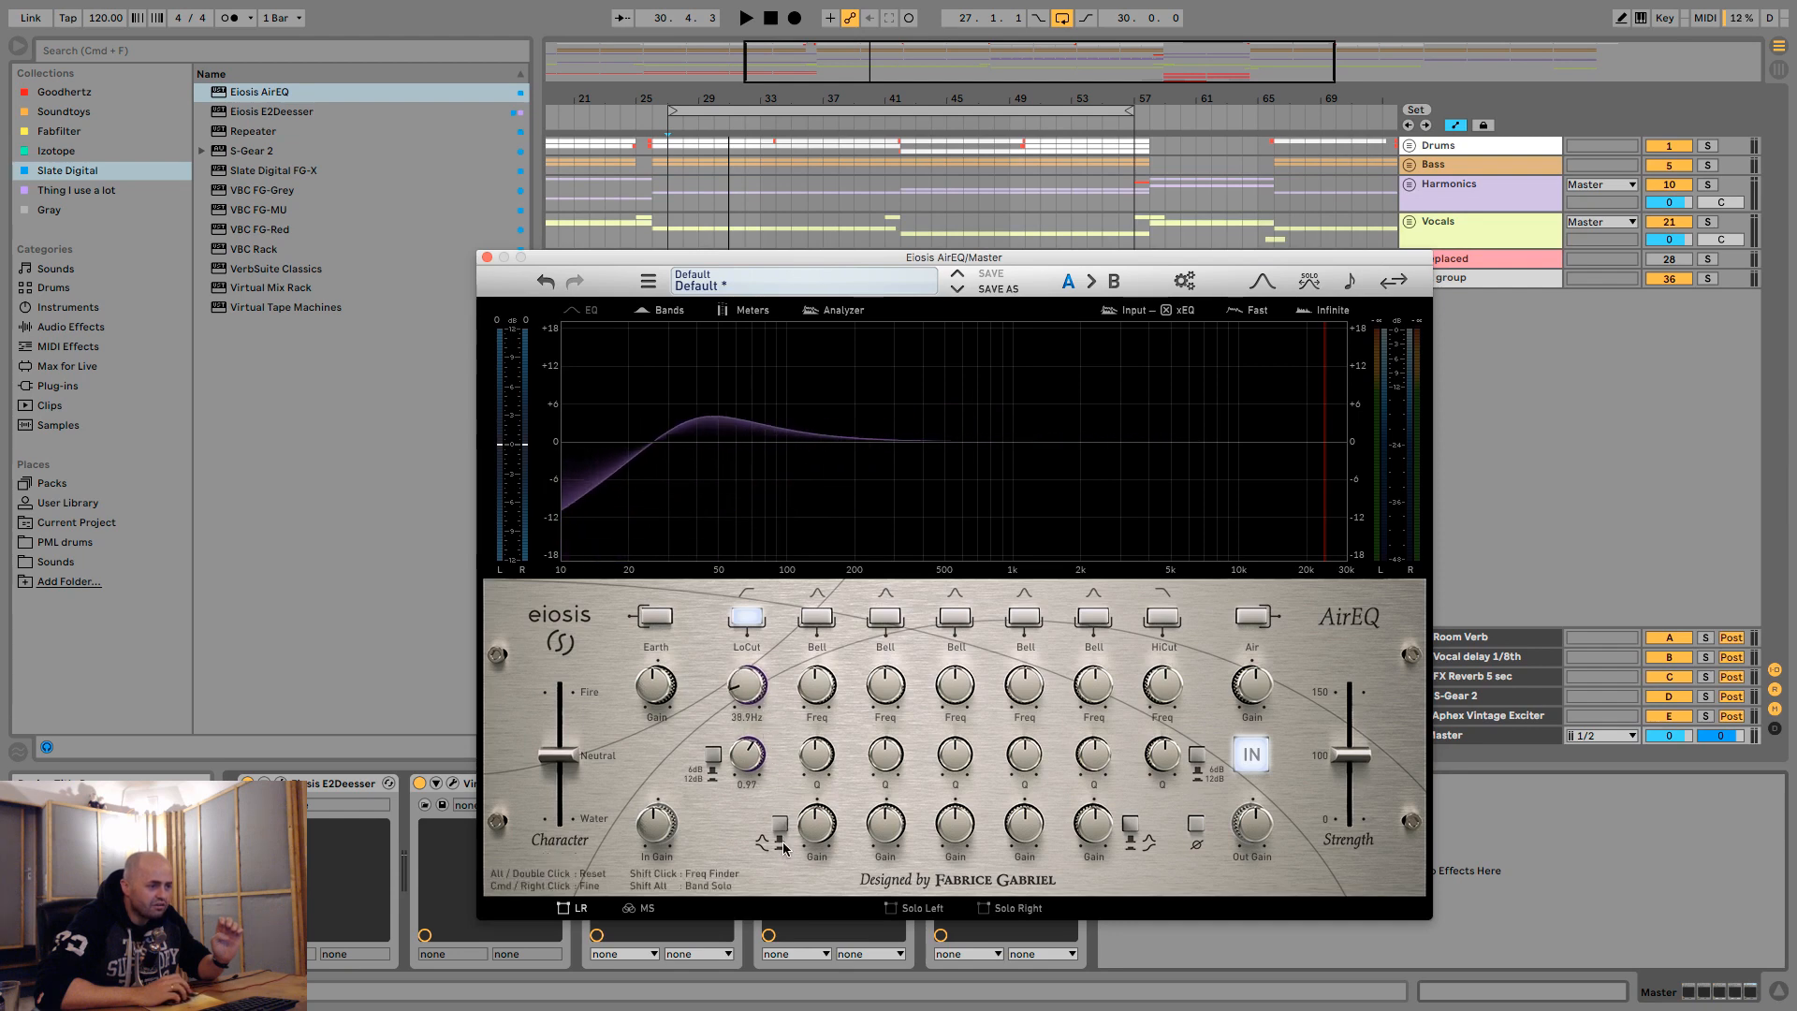
{"action": "mouse_move", "coordinate": [747, 686]}
{"action": "left_mouse_down"}
{"action": "mouse_move", "coordinate": [757, 559]}
{"action": "mouse_move", "coordinate": [768, 711]}
{"action": "left_mouse_up"}
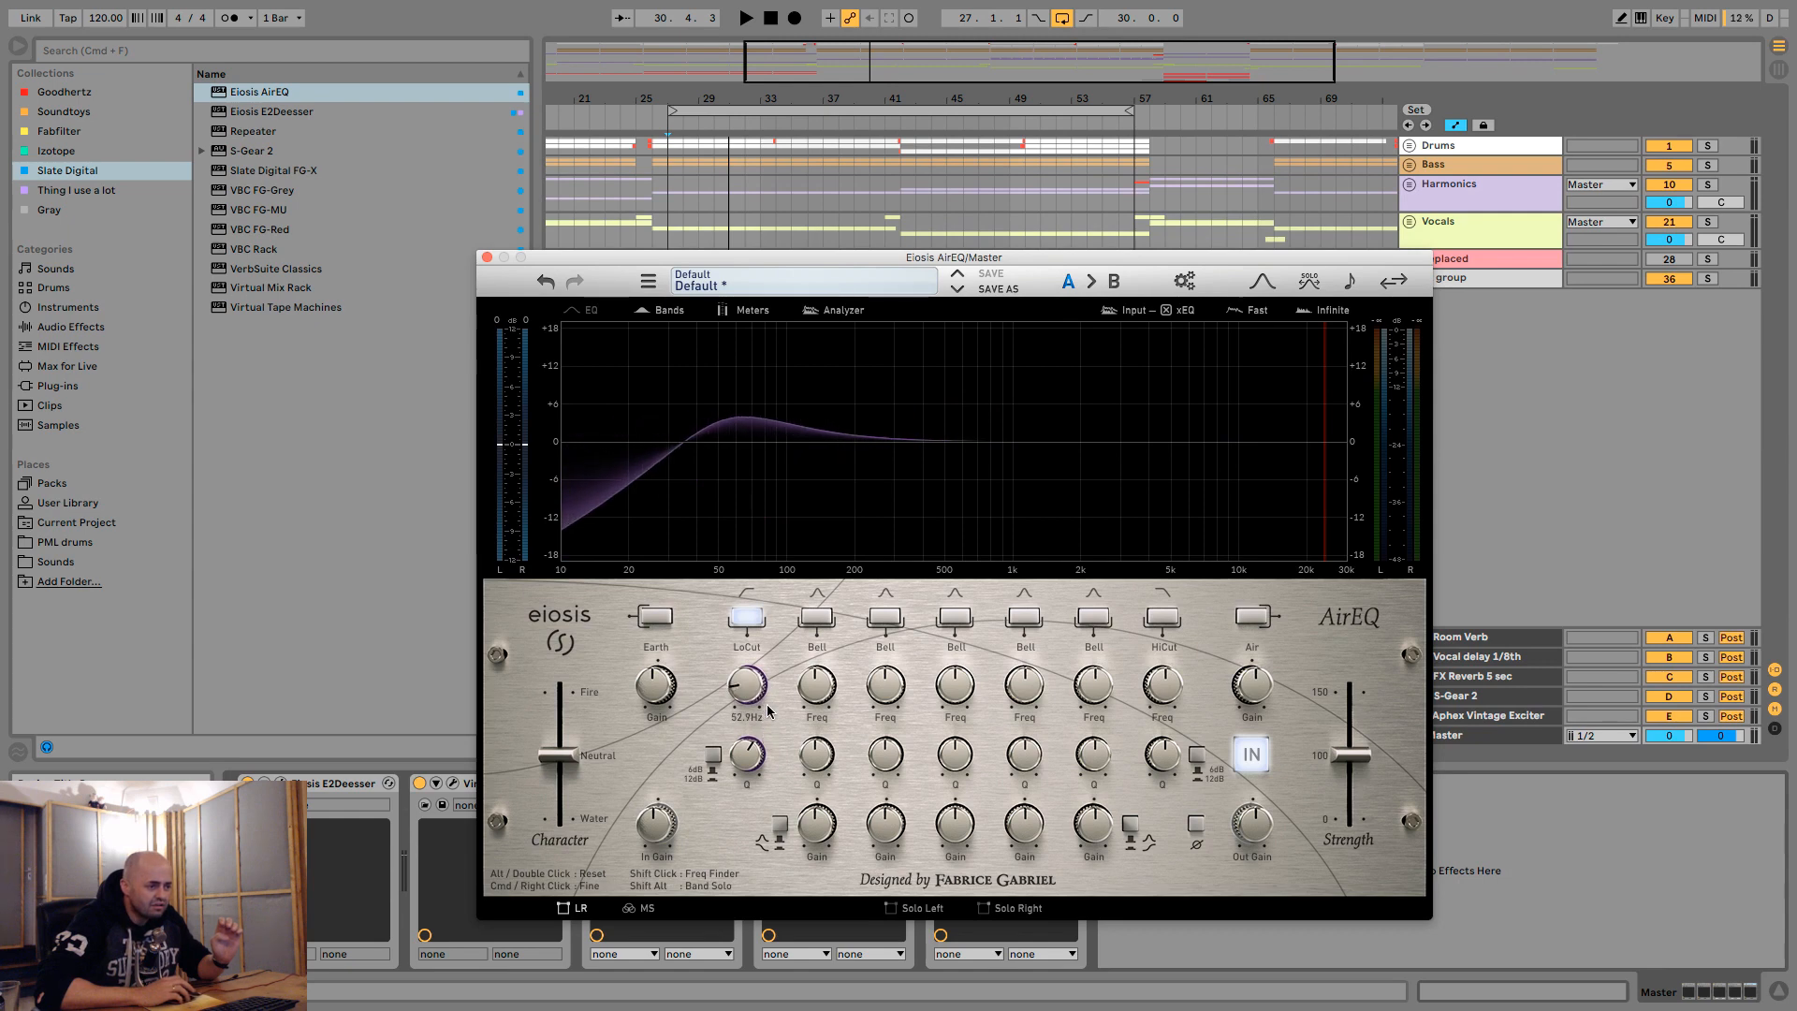
{"action": "double_click", "coordinate": [749, 760]}
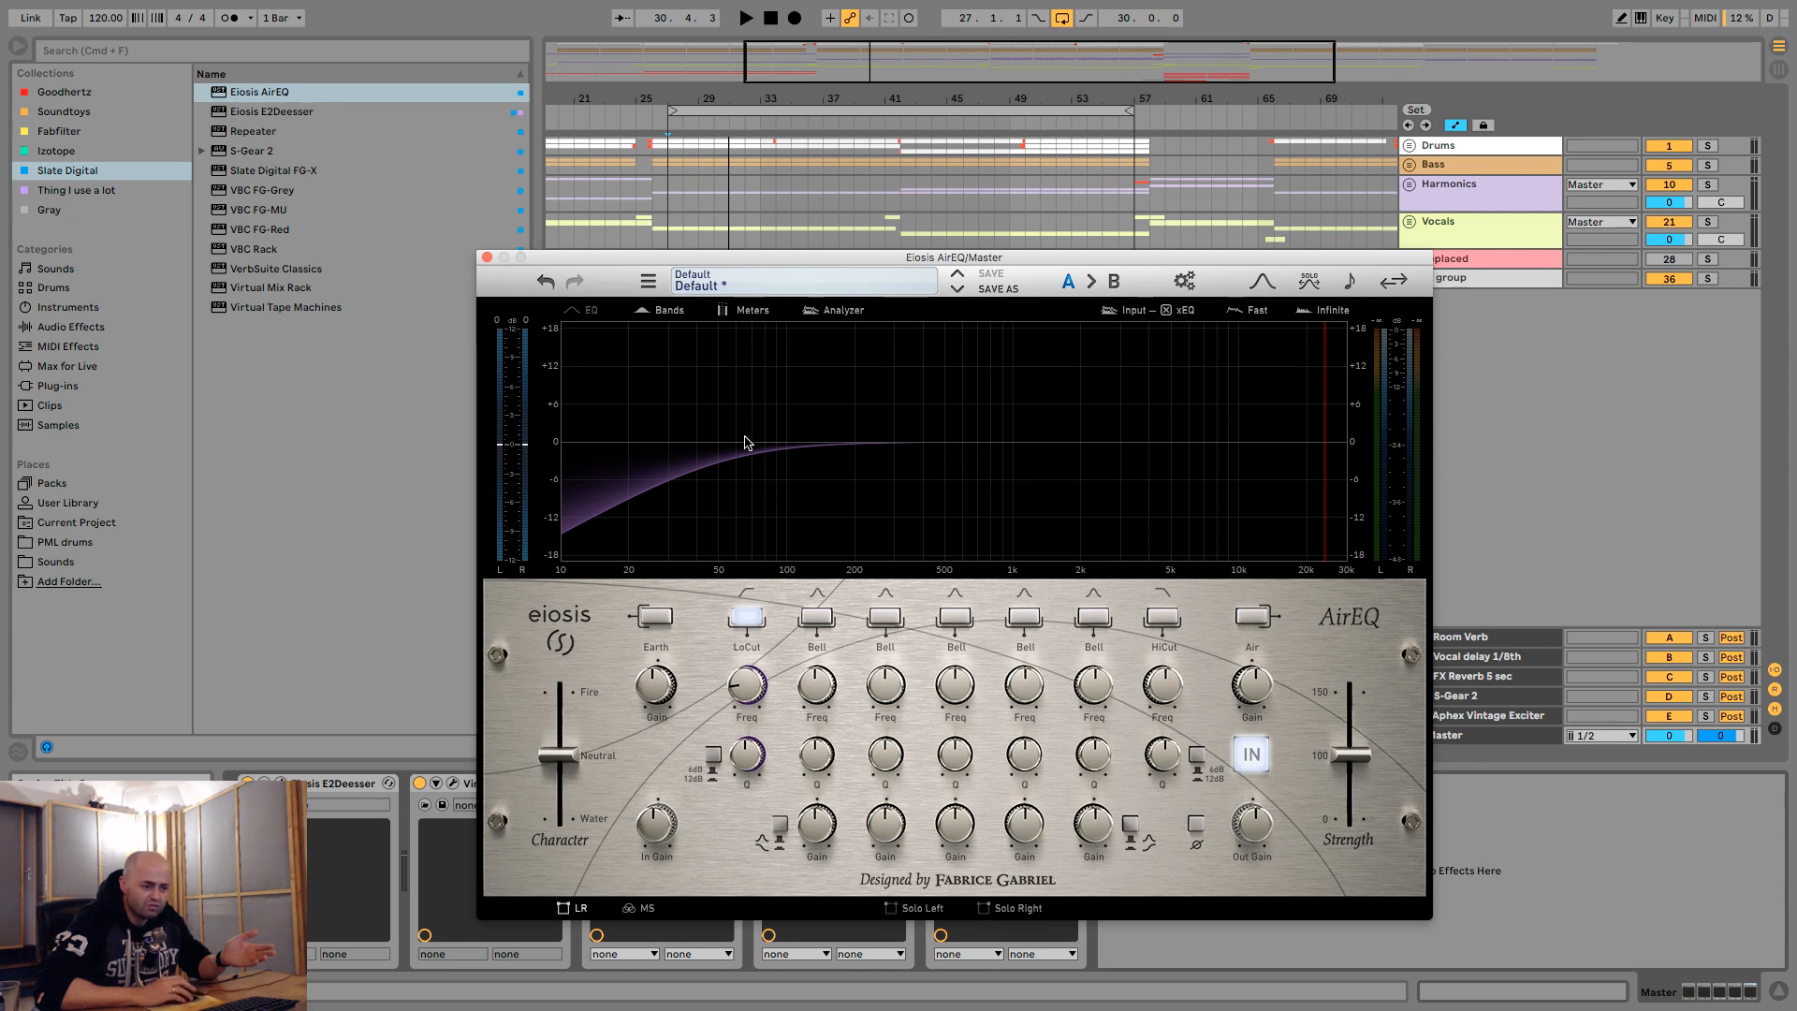
- Switch the AirEQ low cut to the 12 dB slope, lower its frequency to about 18.6 Hz and play the loop
{"action": "left_click", "coordinate": [716, 756]}
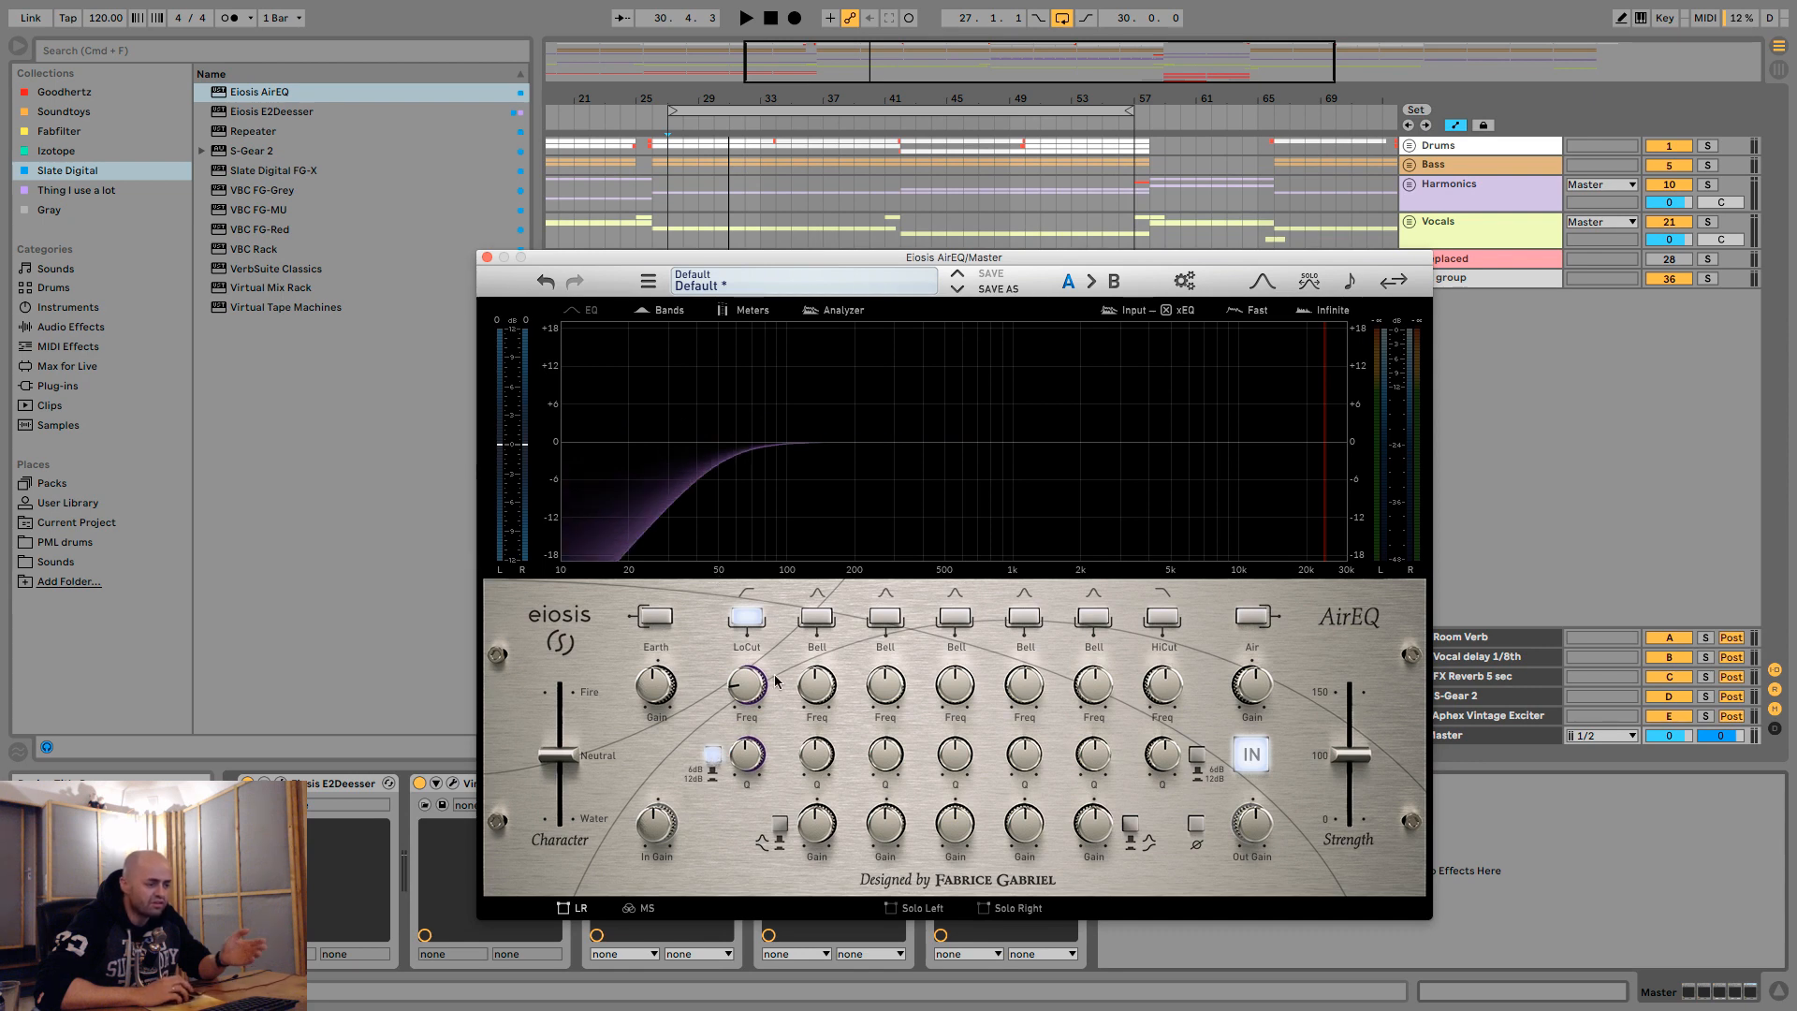
{"action": "mouse_move", "coordinate": [751, 697]}
{"action": "left_mouse_down"}
{"action": "mouse_move", "coordinate": [747, 674]}
{"action": "mouse_move", "coordinate": [752, 746]}
{"action": "mouse_move", "coordinate": [746, 624]}
{"action": "mouse_move", "coordinate": [740, 717]}
{"action": "left_mouse_up"}
{"action": "key", "text": "space"}
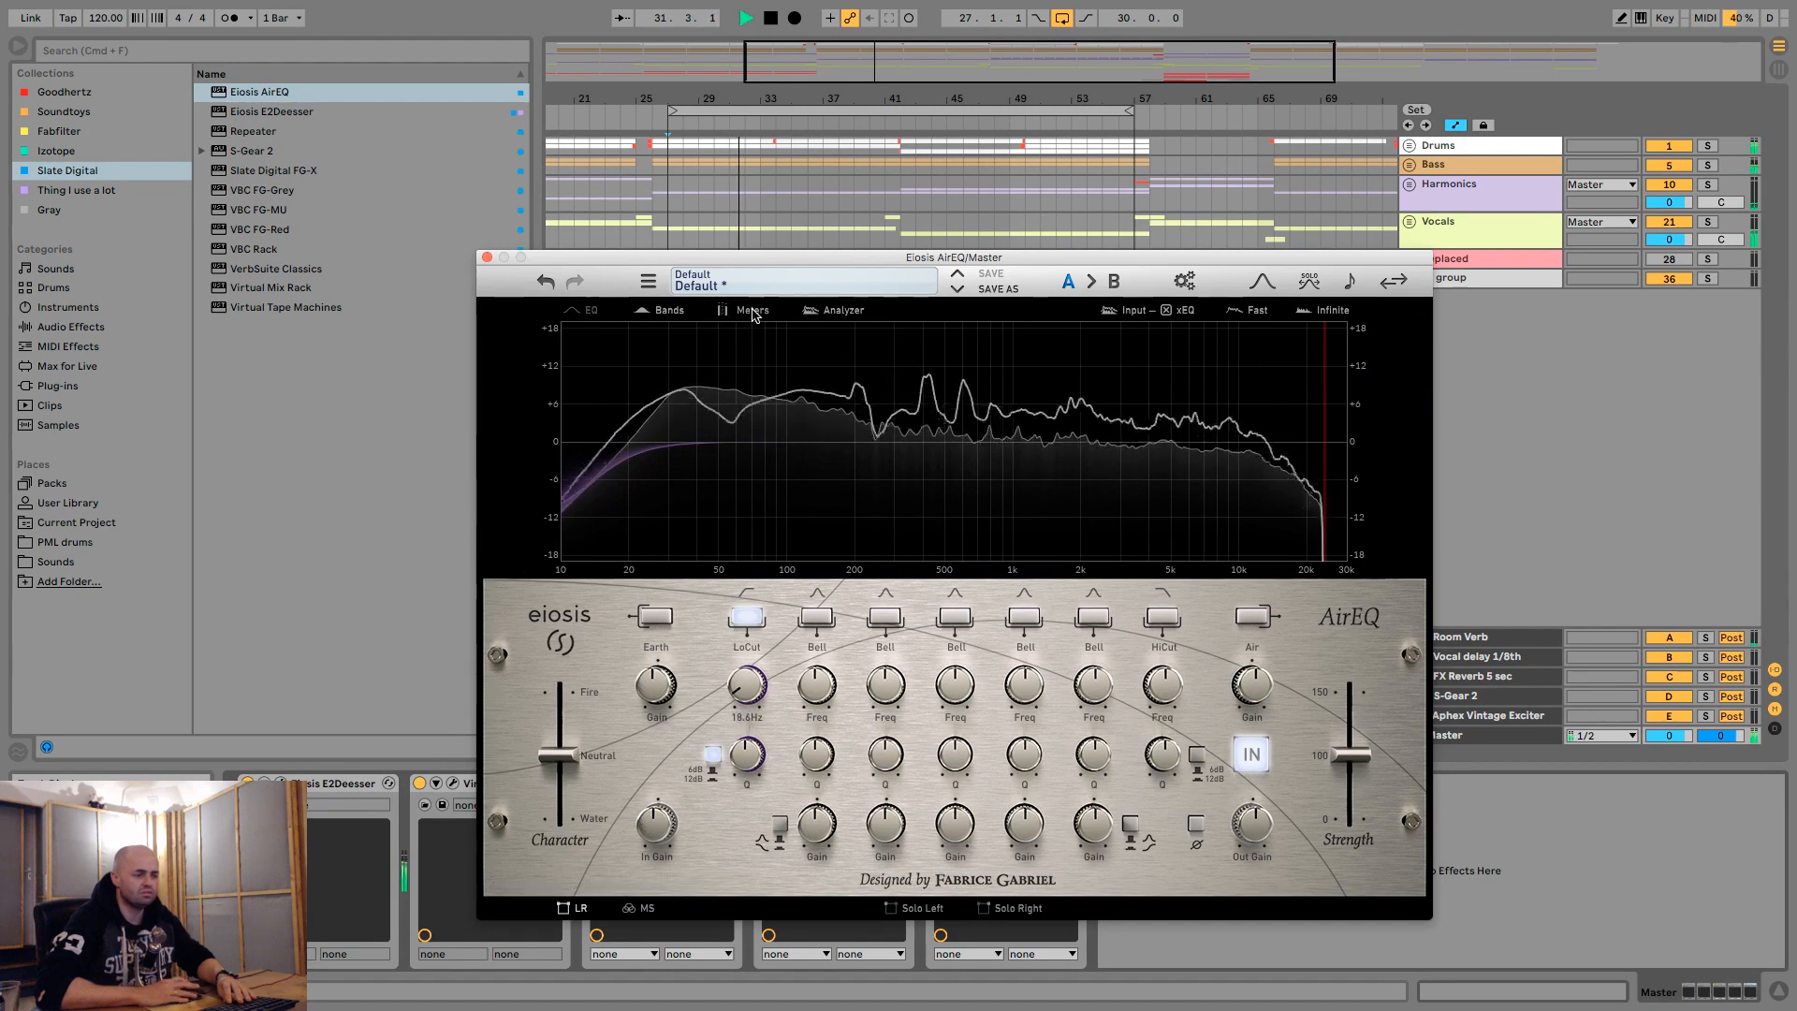
- Toggle the AirEQ spectrum analyzer off and on, and move the plug-in window clear of the device chain
{"action": "left_click", "coordinate": [833, 312]}
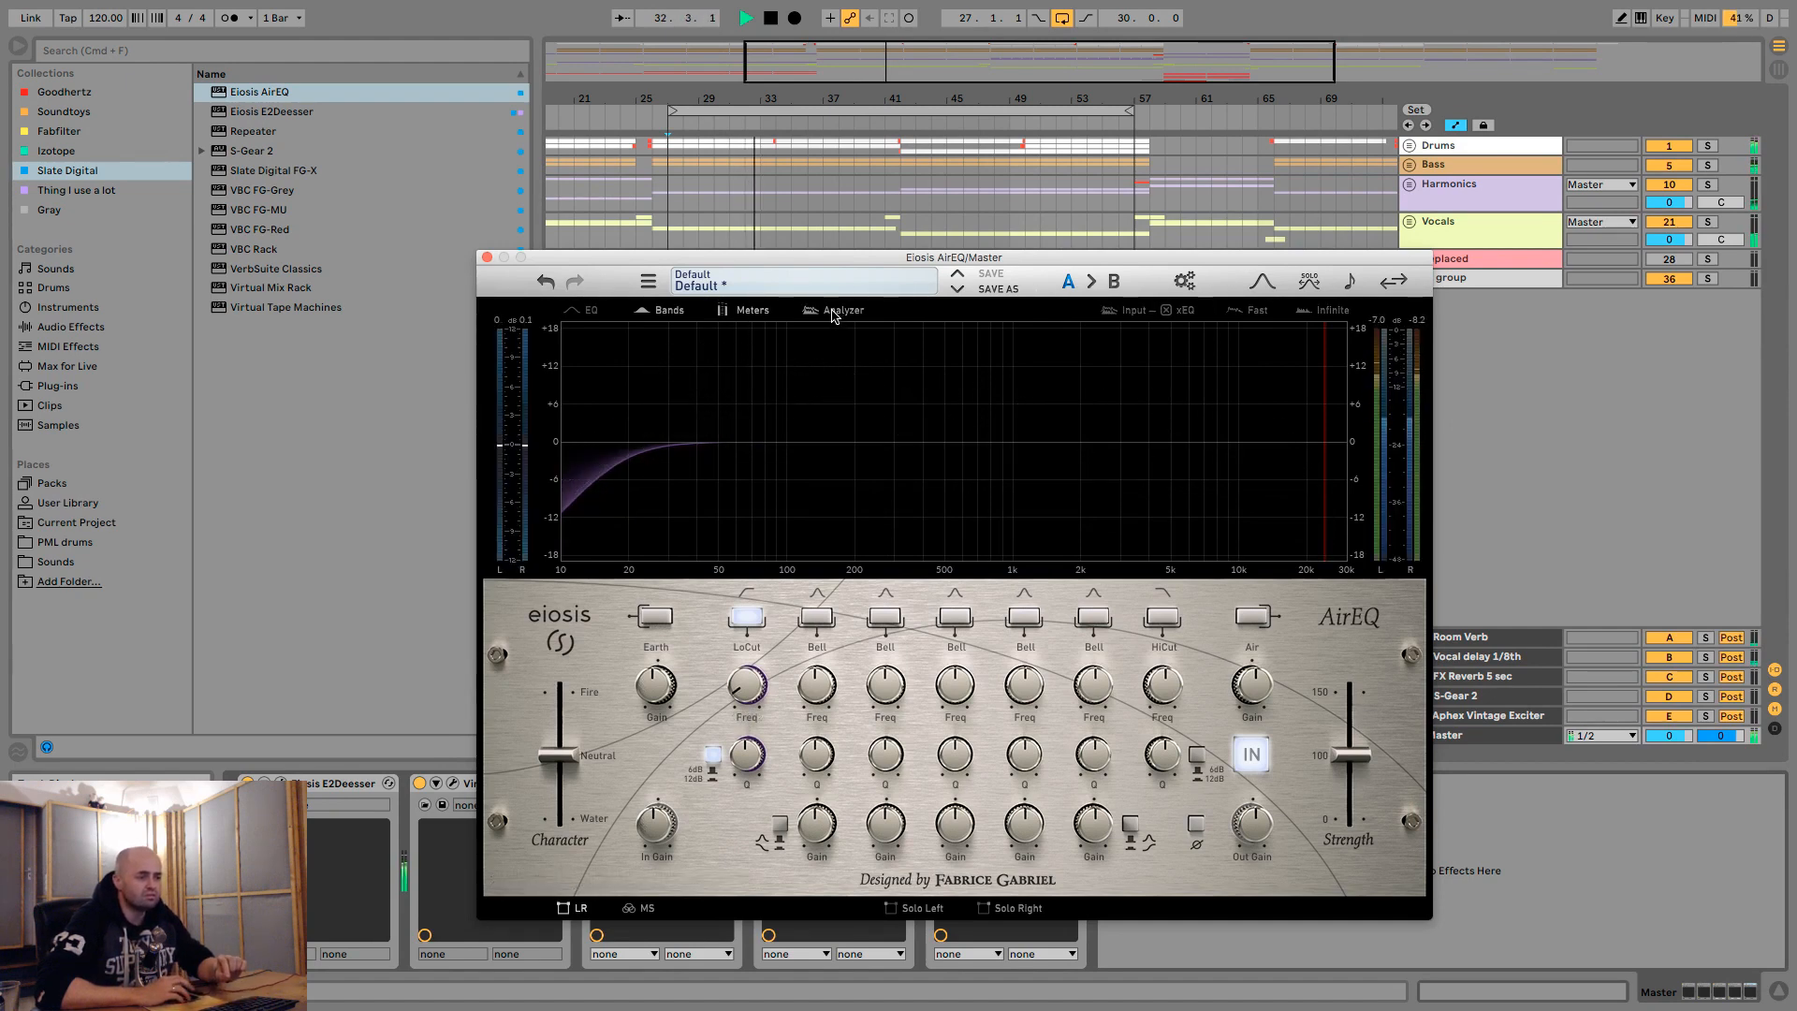
{"action": "left_click", "coordinate": [833, 311]}
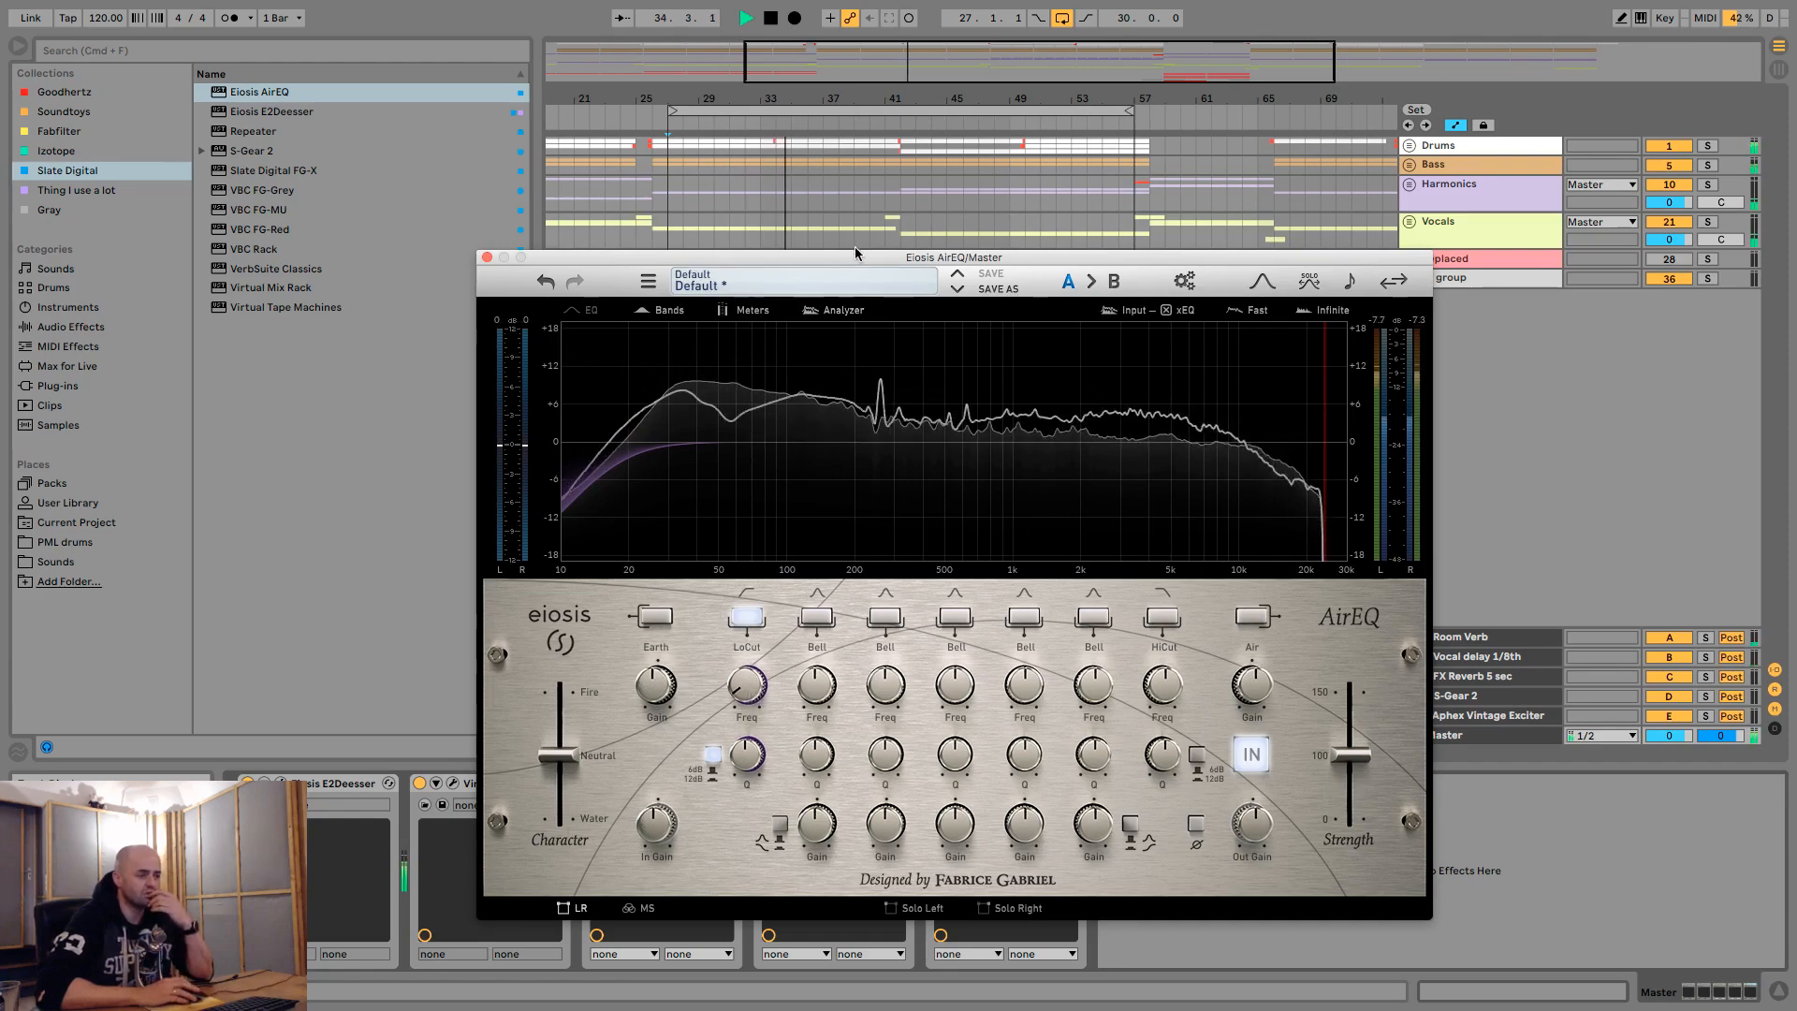
{"action": "left_click_drag", "start_coordinate": [768, 257], "coordinate": [776, 89]}
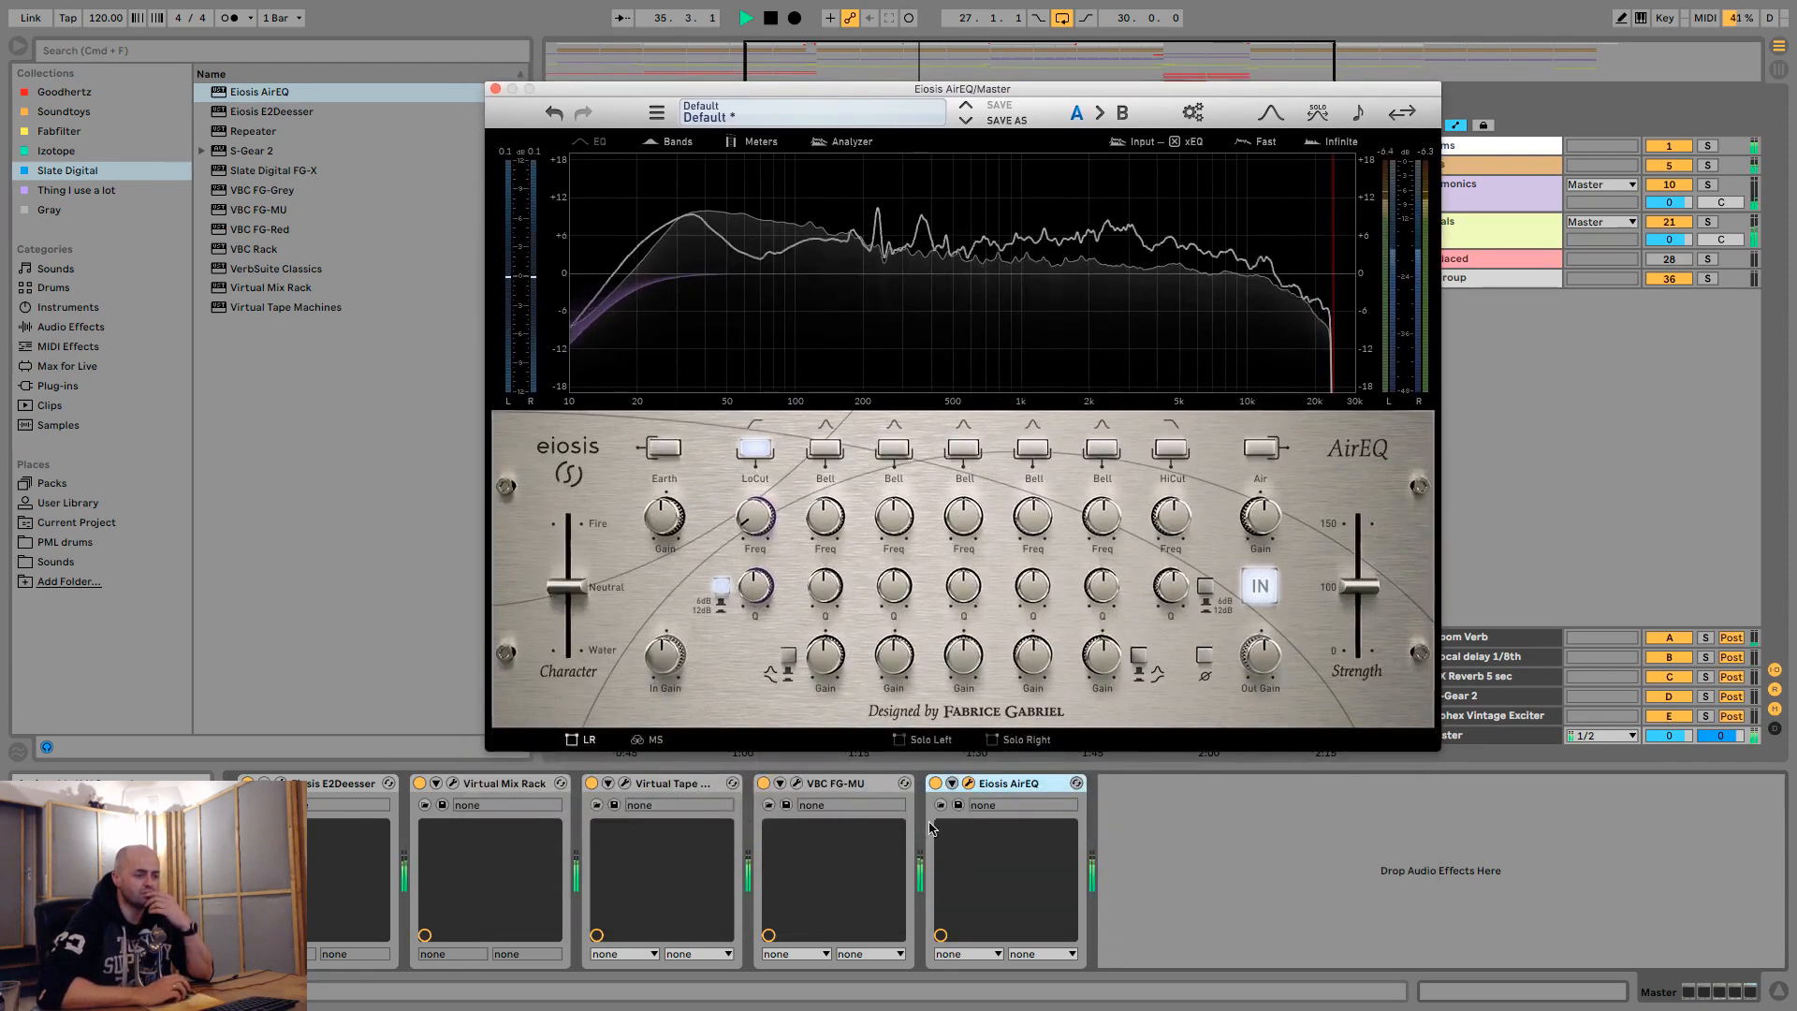
- Compare the playing mix with AirEQ bypassed and active, and replay the loop from its start
{"action": "left_click", "coordinate": [934, 783]}
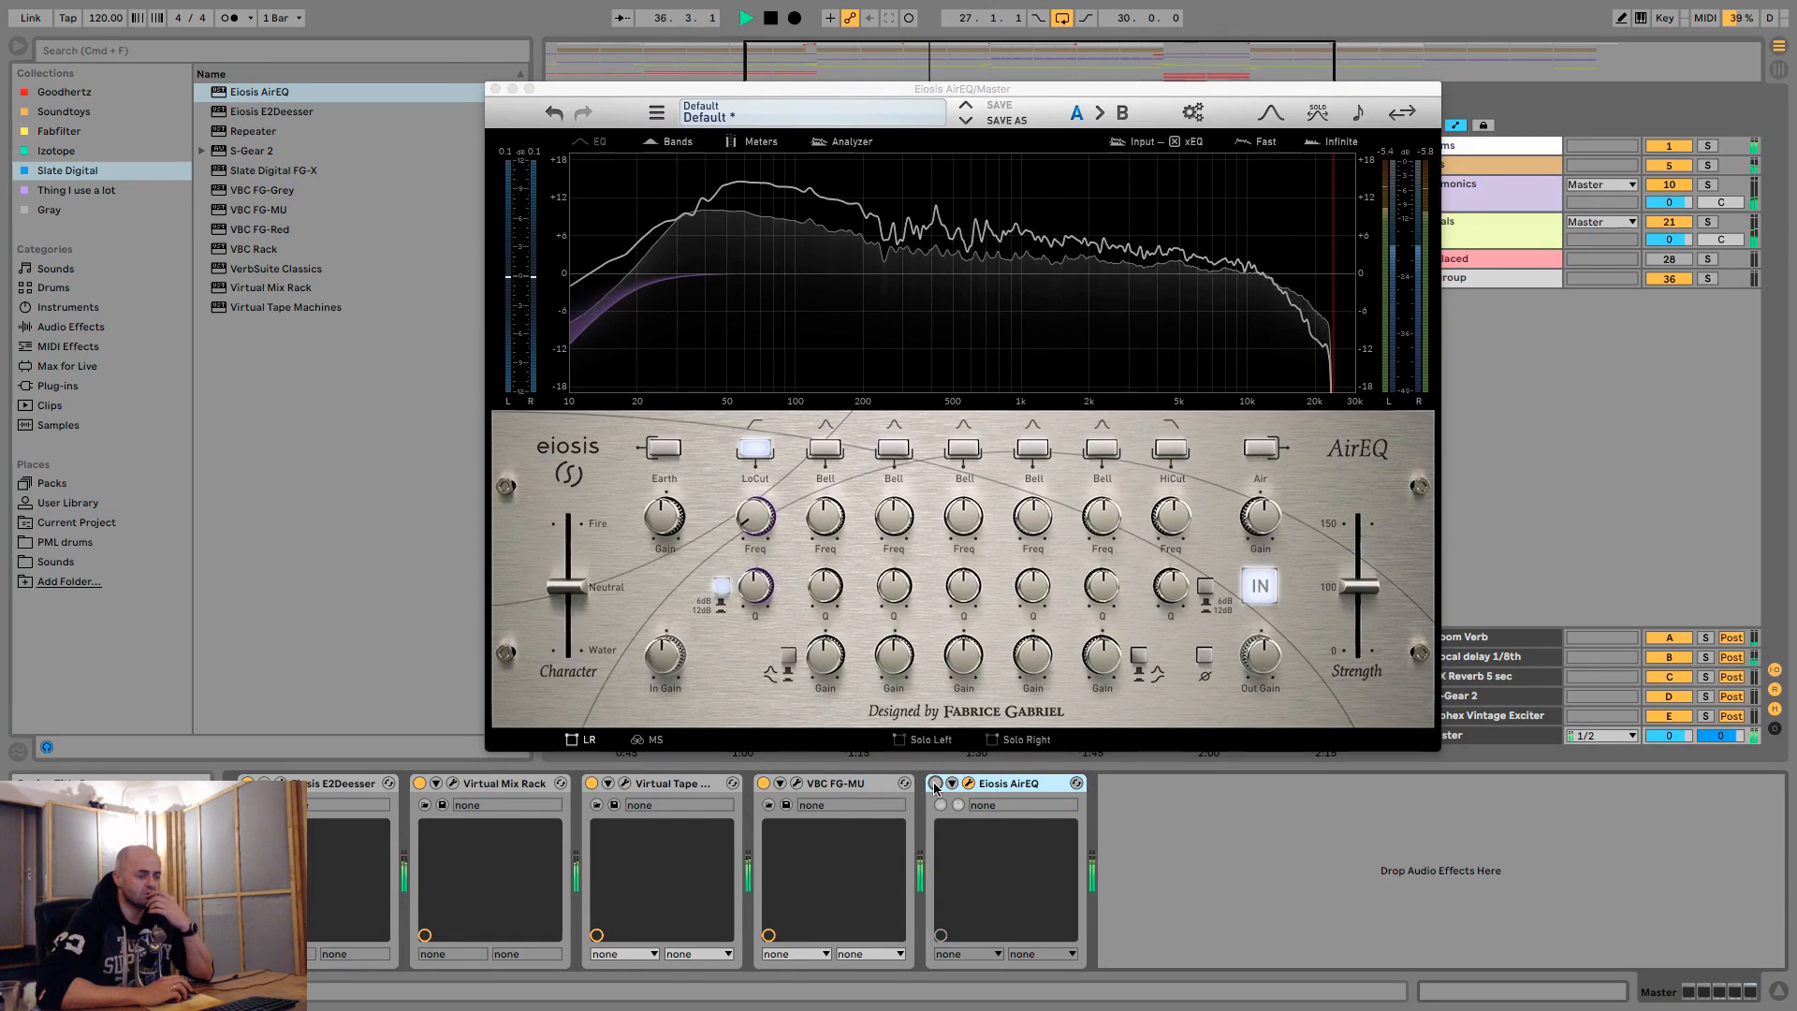
{"action": "left_click", "coordinate": [935, 783]}
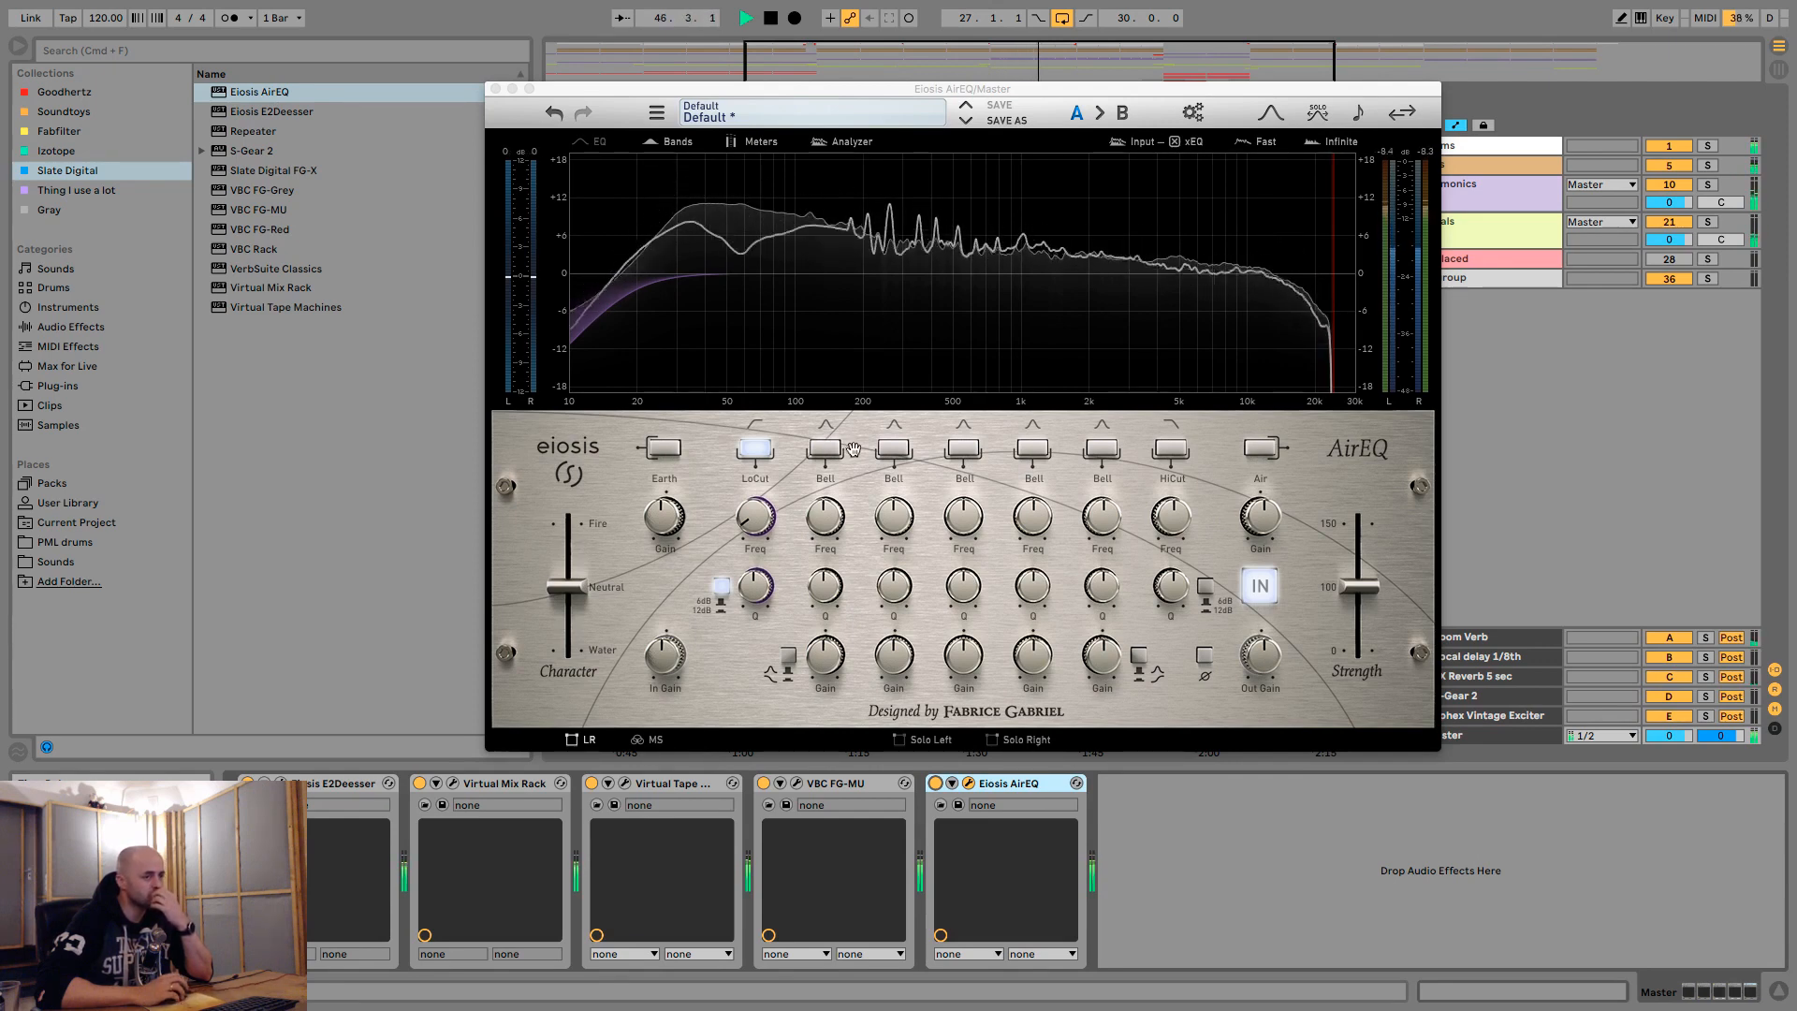
{"action": "key", "text": "space"}
{"action": "key", "text": "space"}
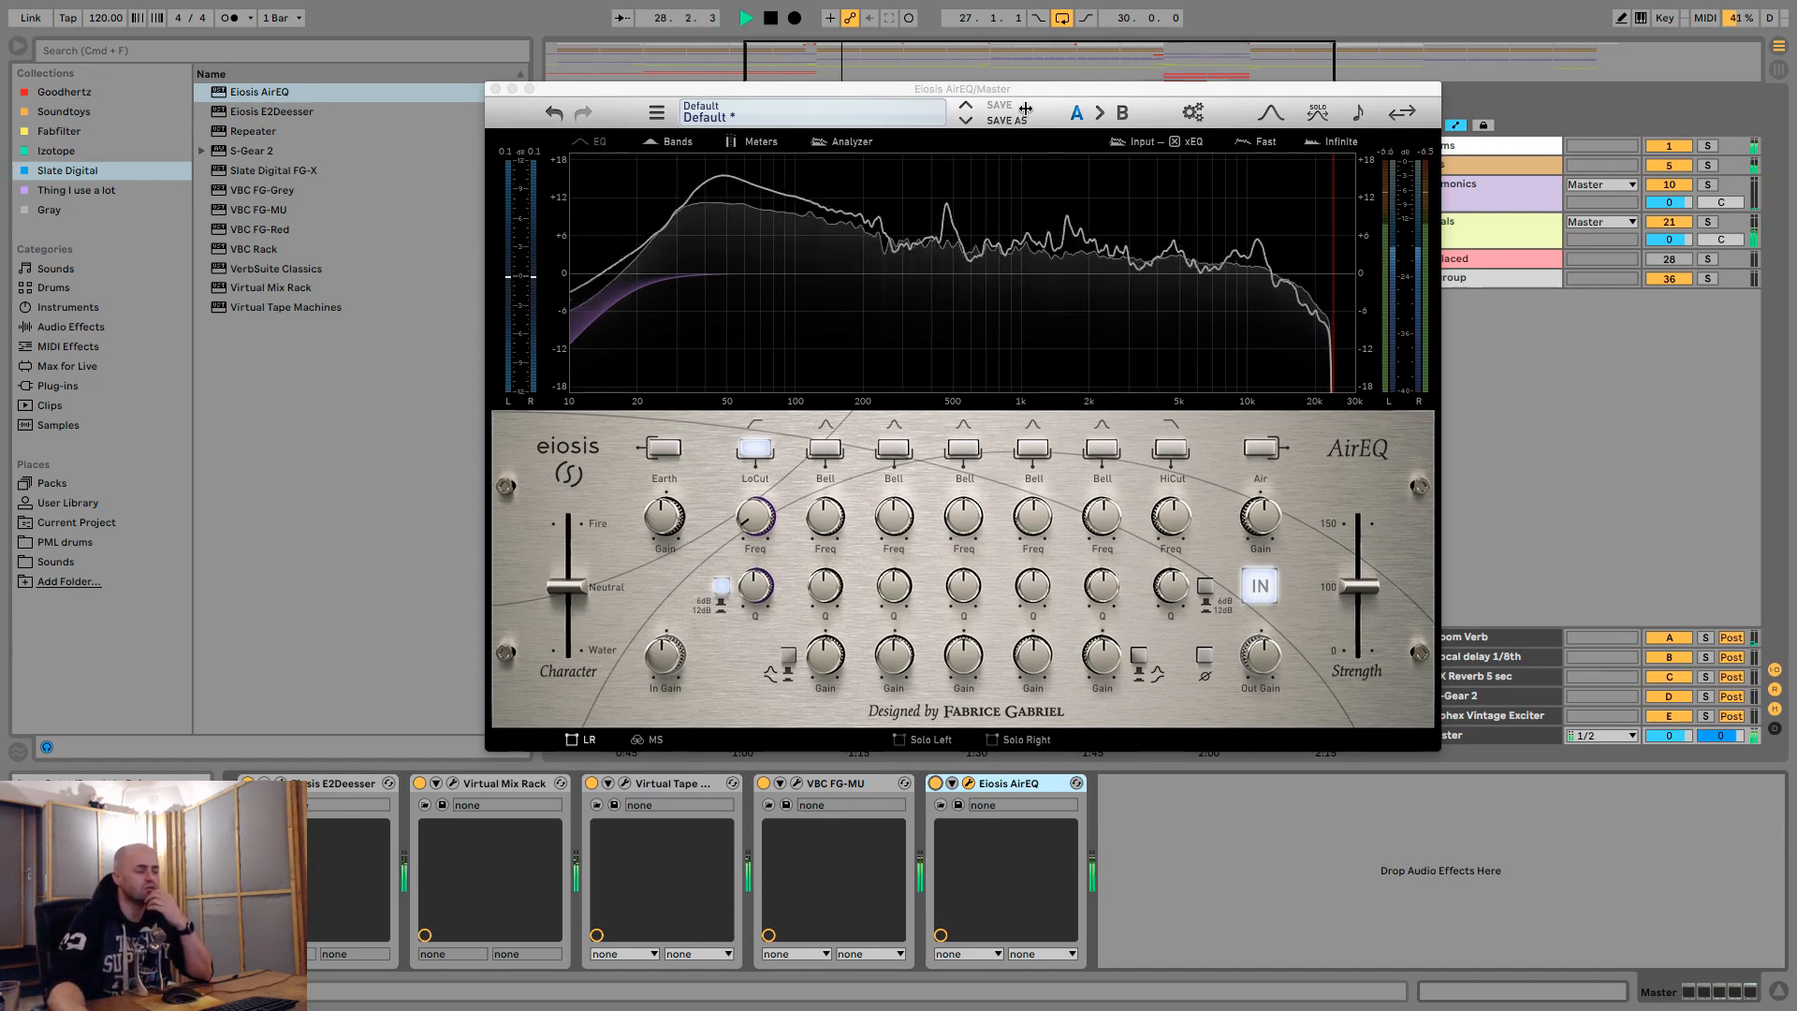
- Toggle the AirEQ's first Bell band on and off during playback, and stop the loop
{"action": "left_click", "coordinate": [827, 451]}
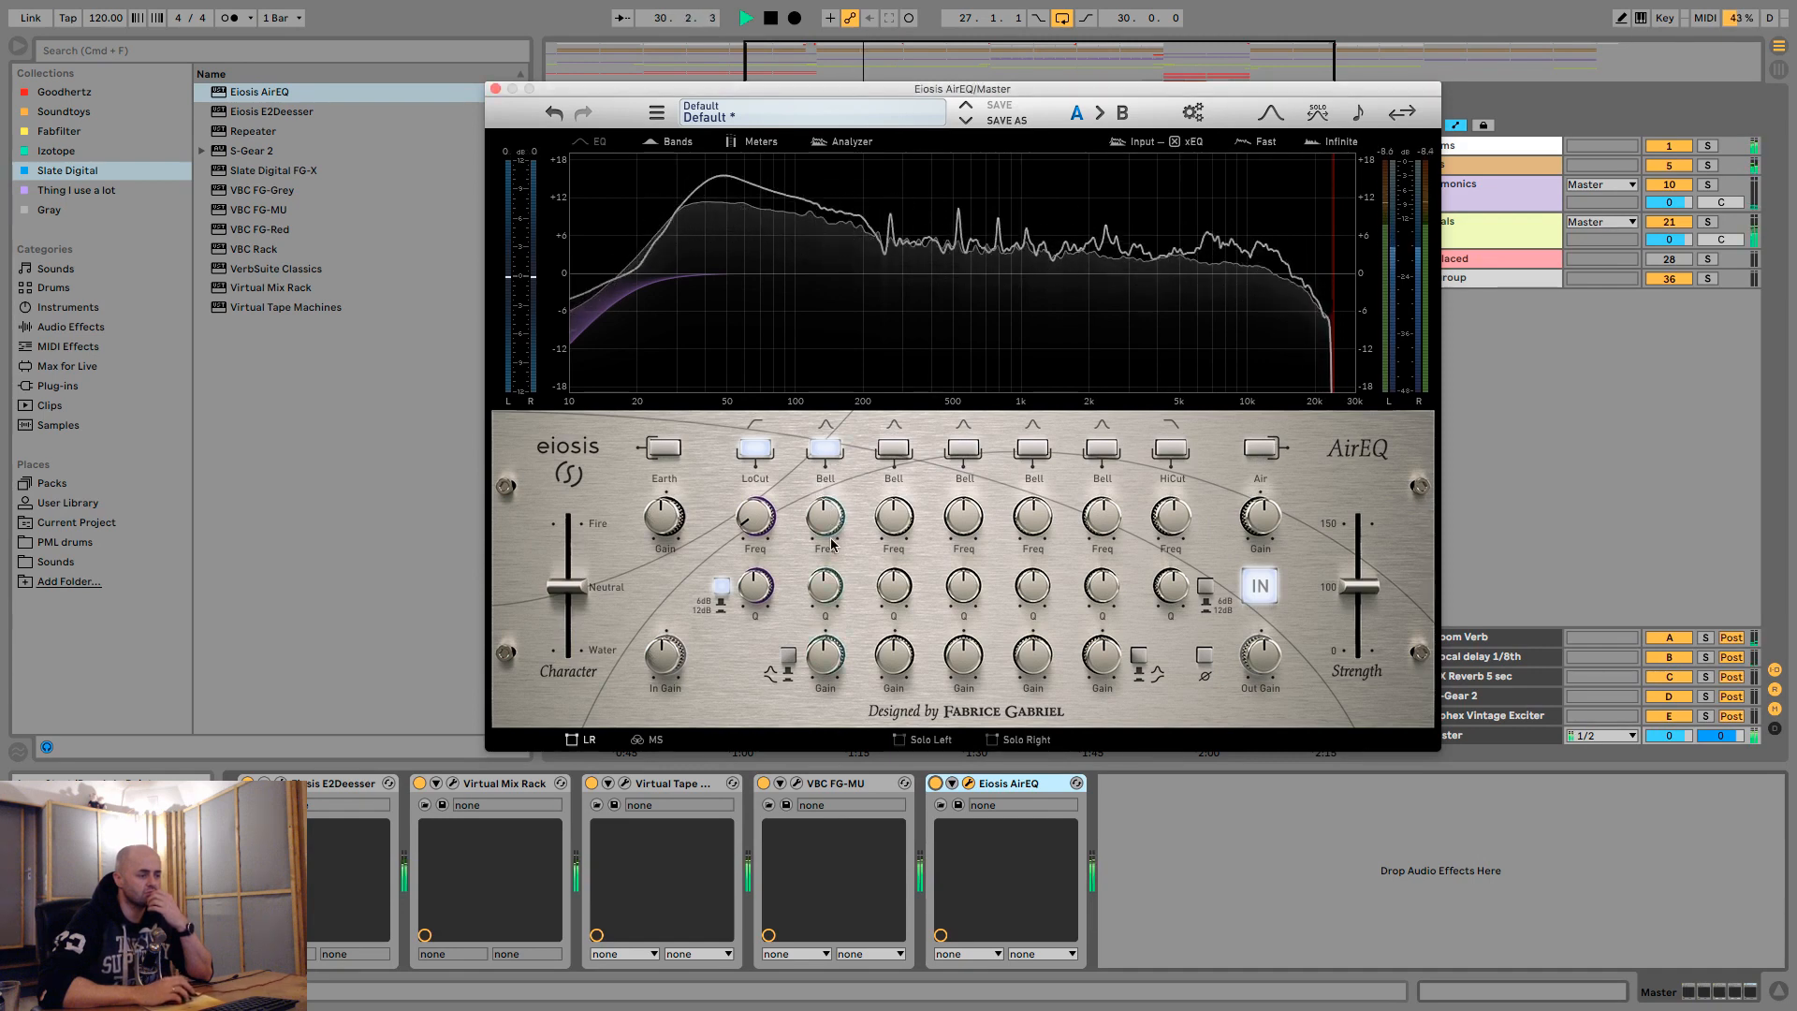
{"action": "left_click", "coordinate": [836, 451]}
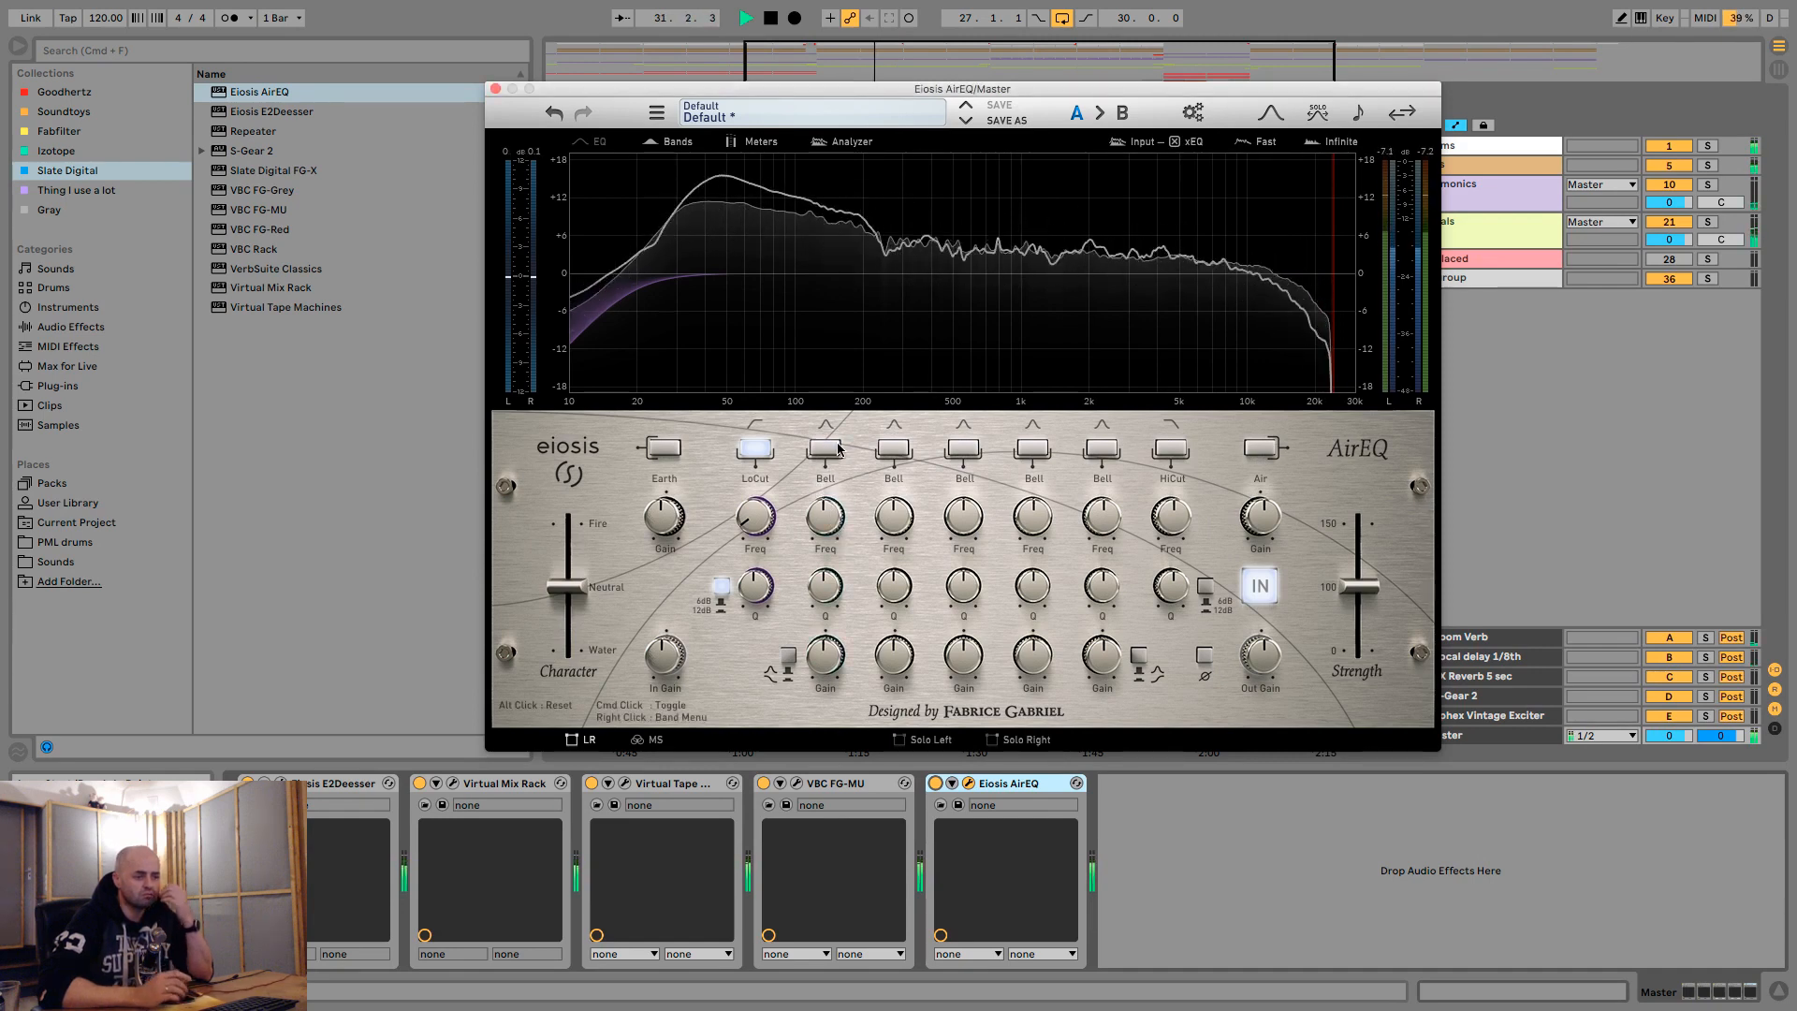
{"action": "key", "text": "space"}
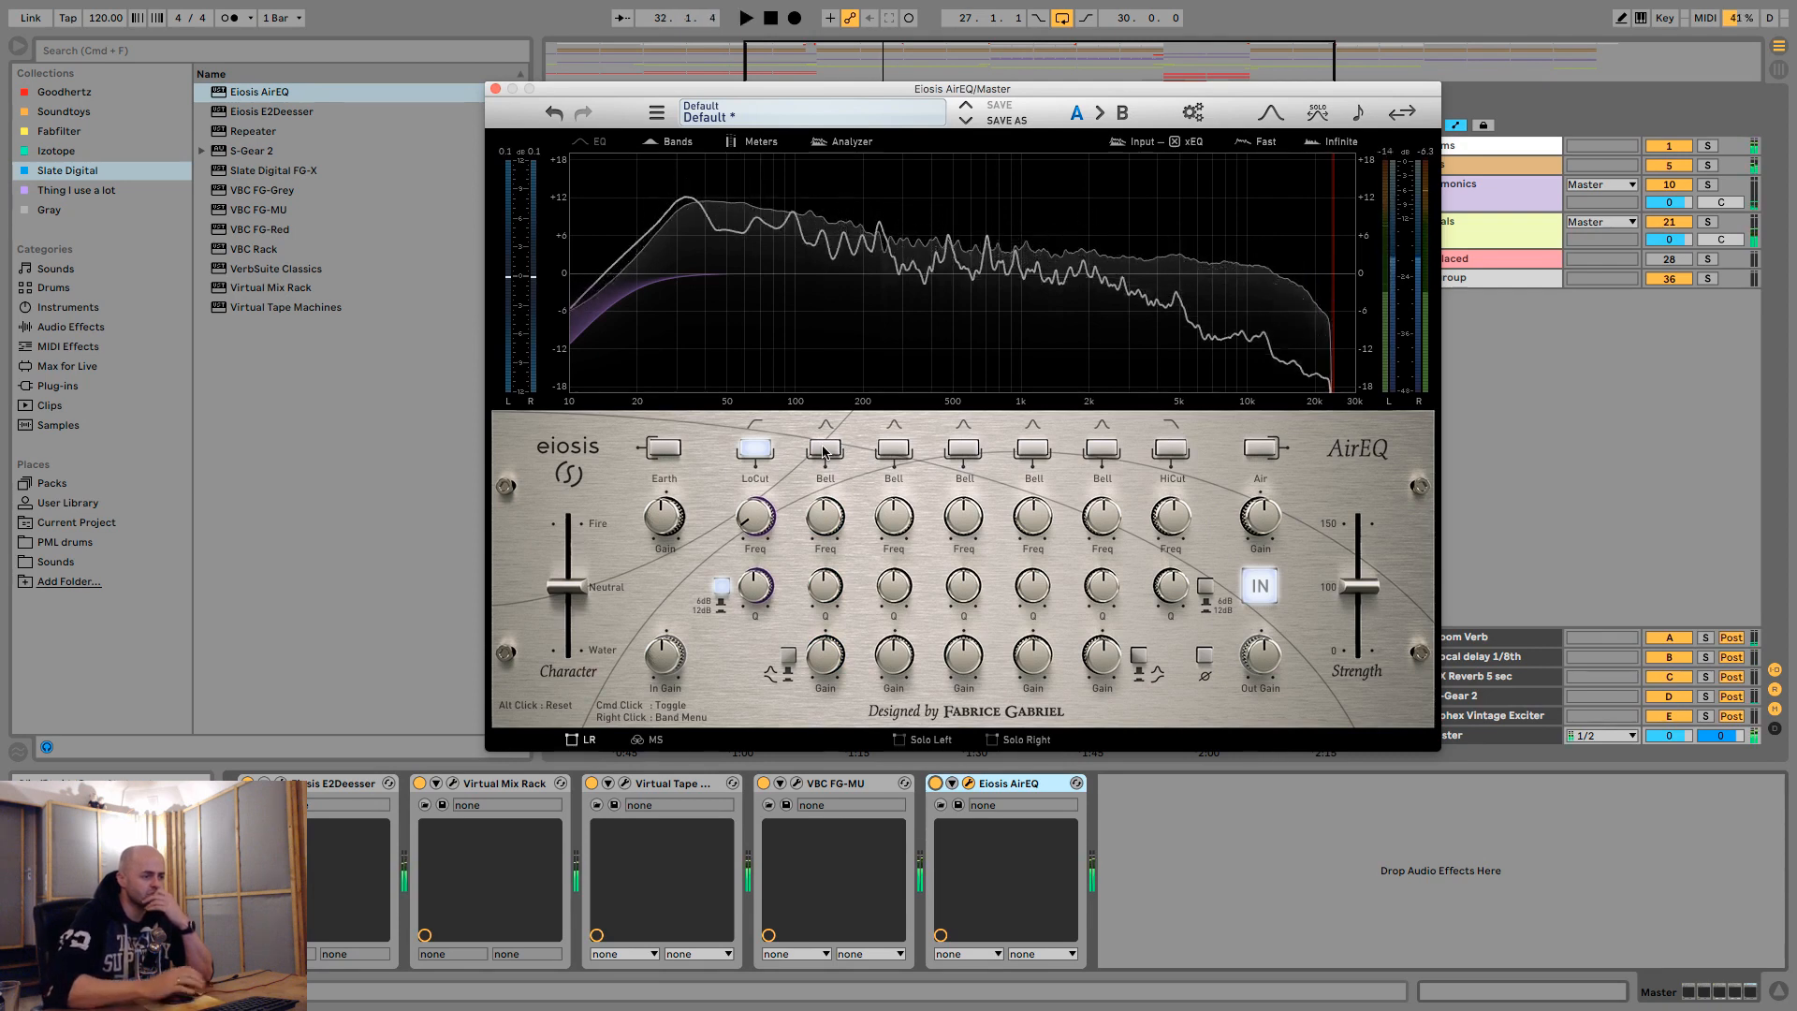
- Try the AirEQ Earth band in place of the low cut with its gain lowered to about -2.83 dB, and switch it off
{"action": "left_click", "coordinate": [664, 450]}
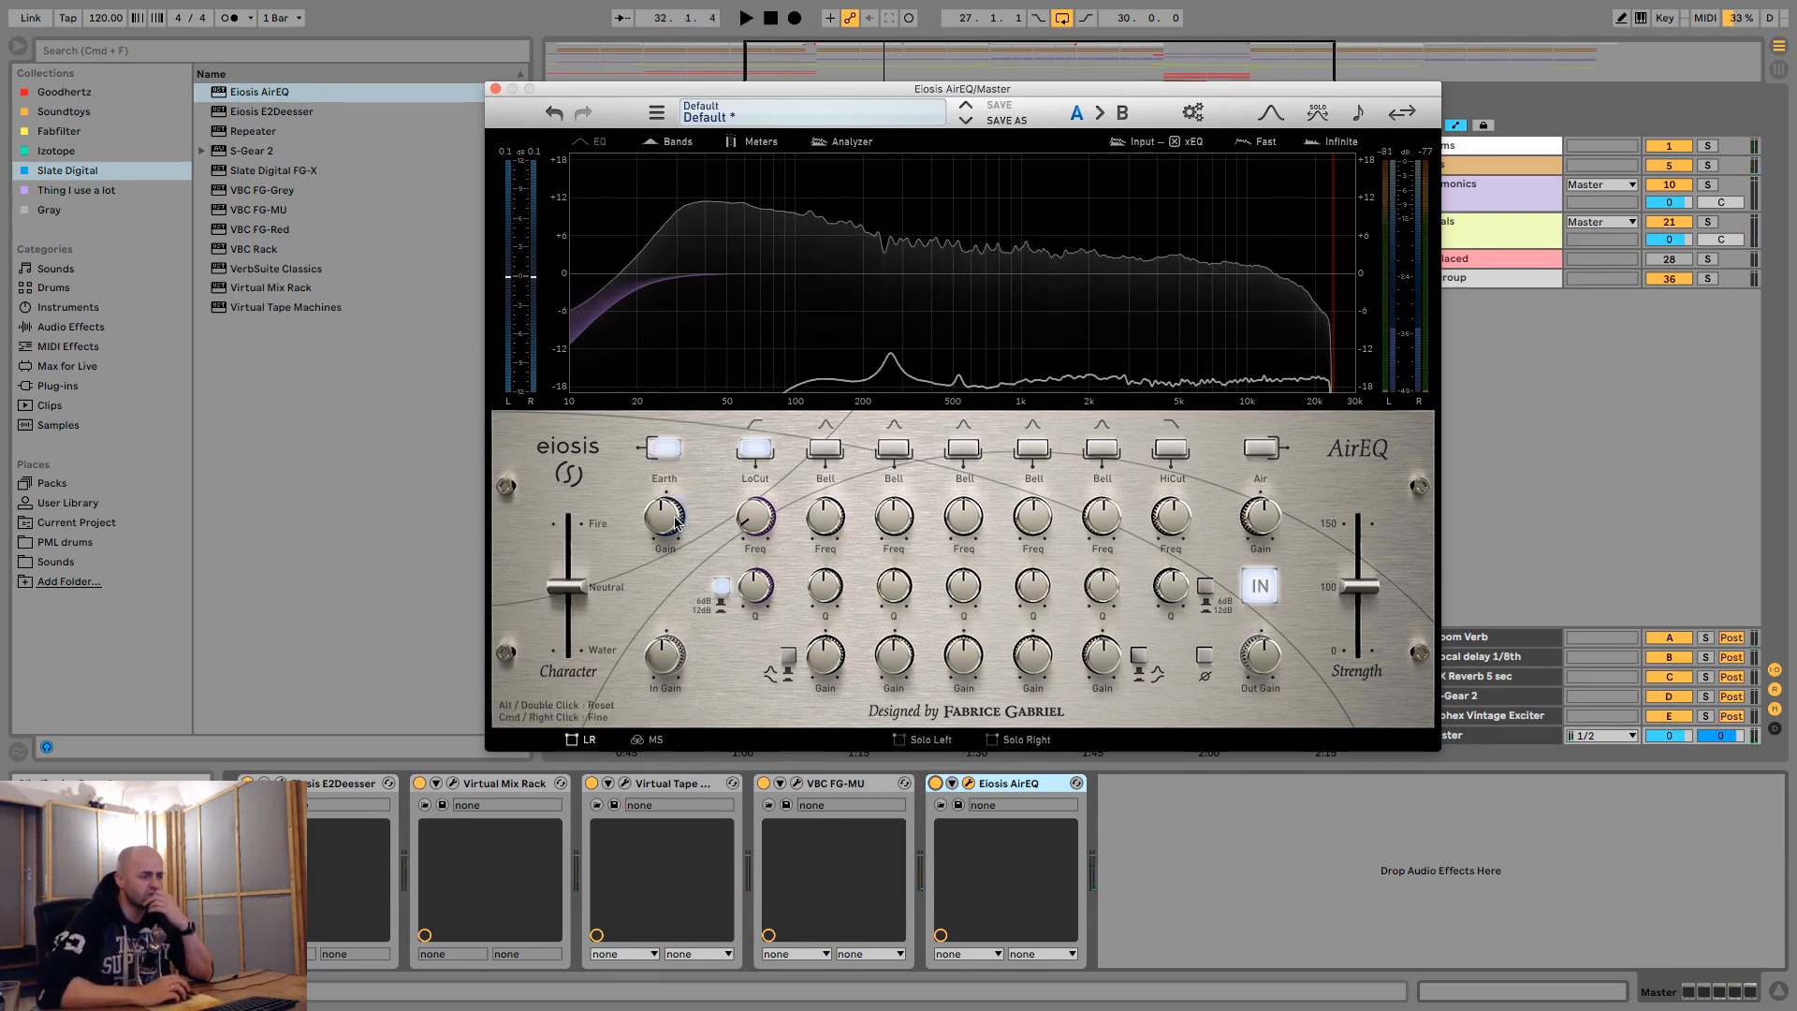
{"action": "left_click_drag", "start_coordinate": [675, 523], "coordinate": [683, 546]}
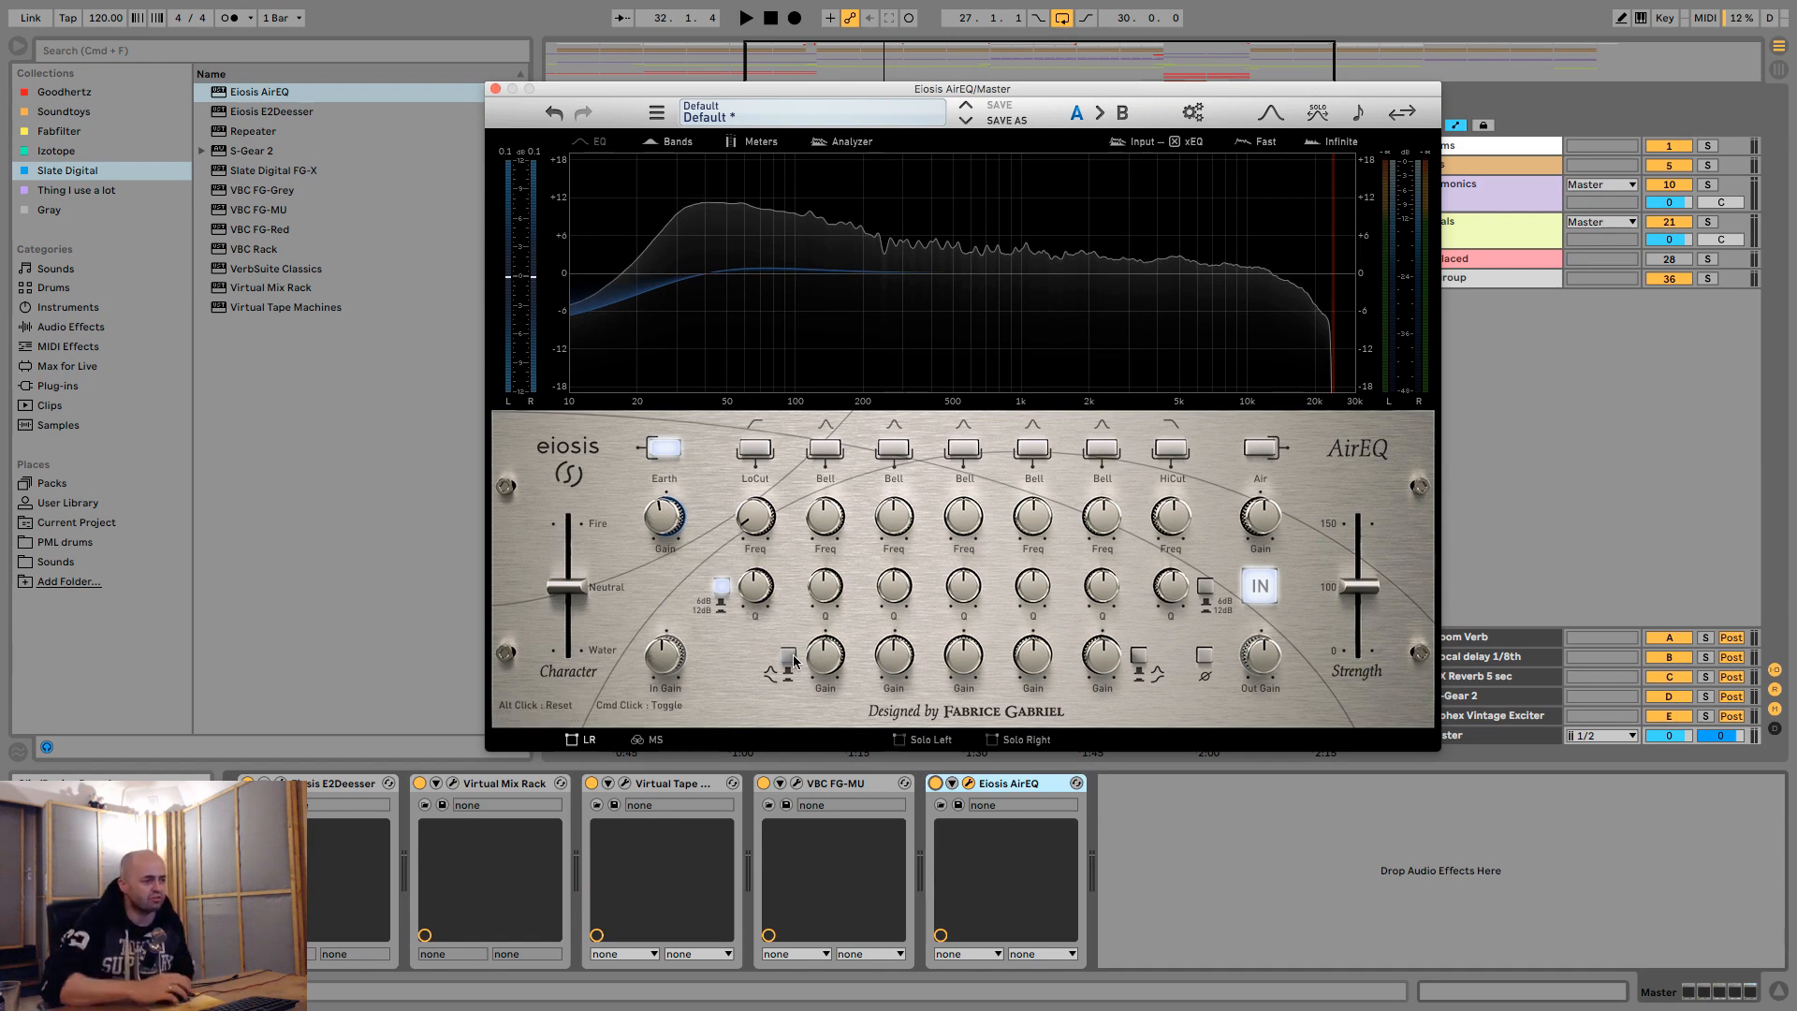
{"action": "left_click_drag", "start_coordinate": [665, 514], "coordinate": [683, 564]}
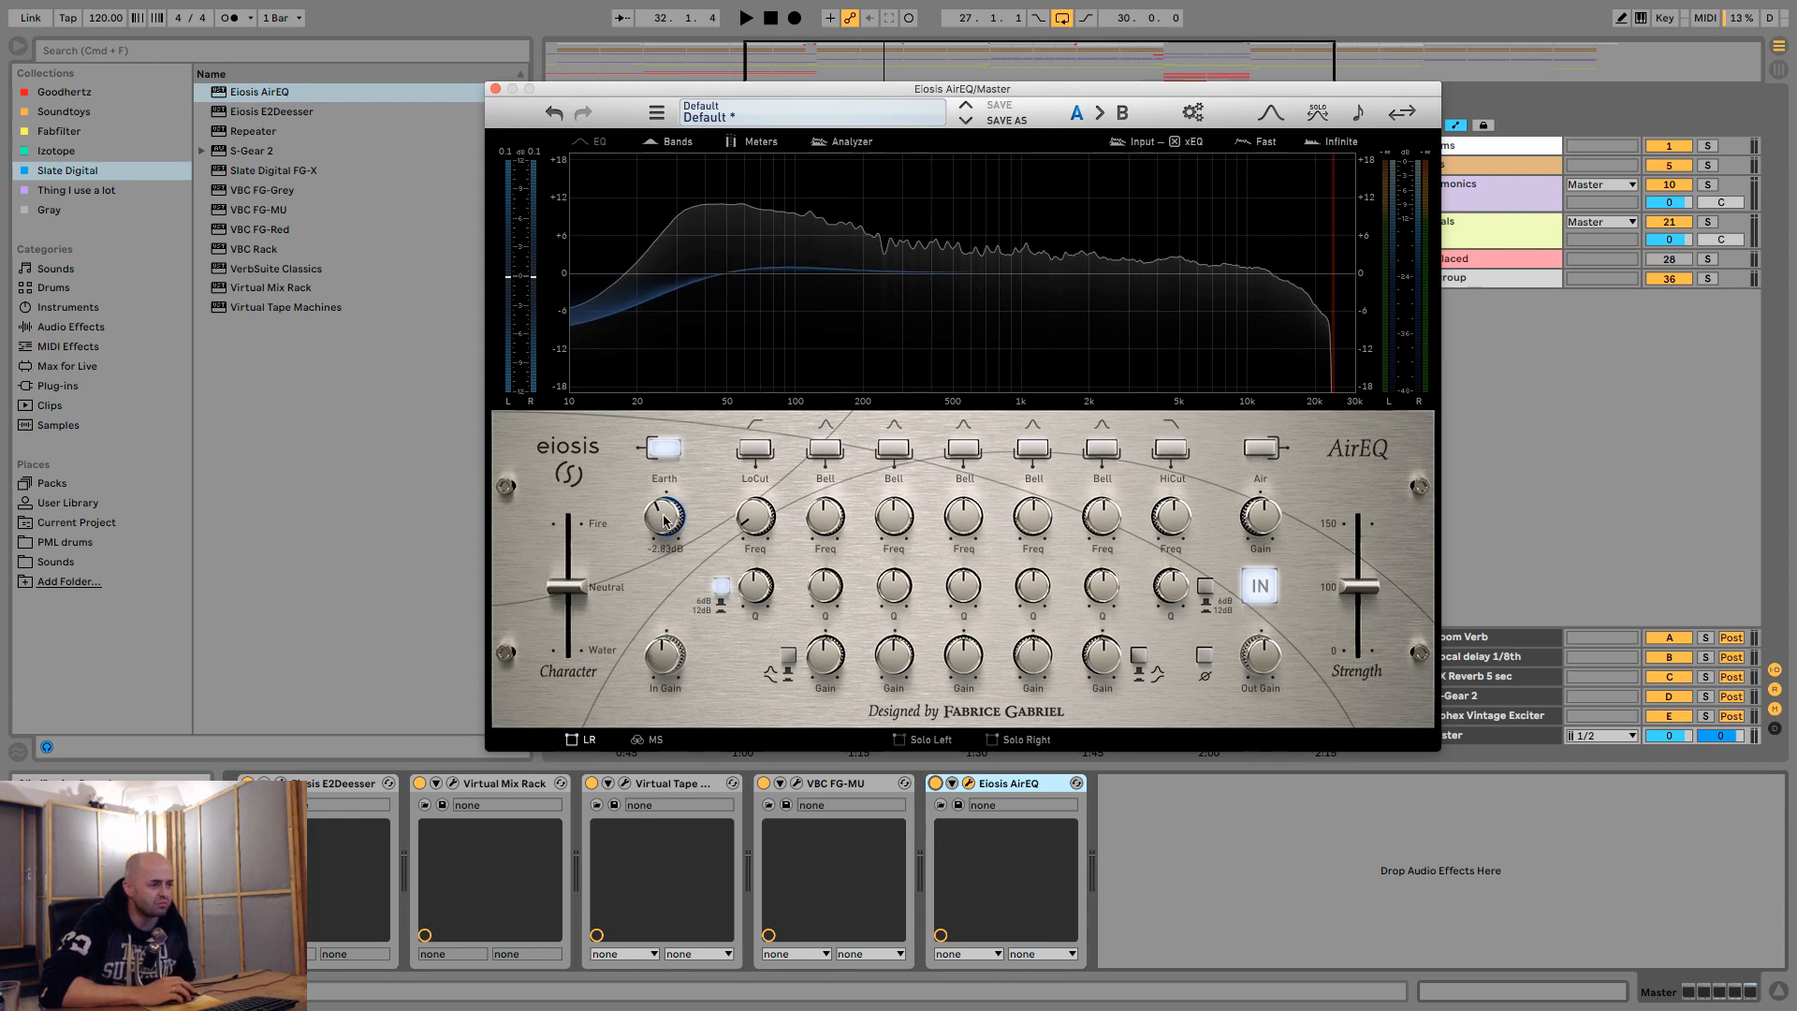
{"action": "left_click", "coordinate": [664, 521], "text": "alt"}
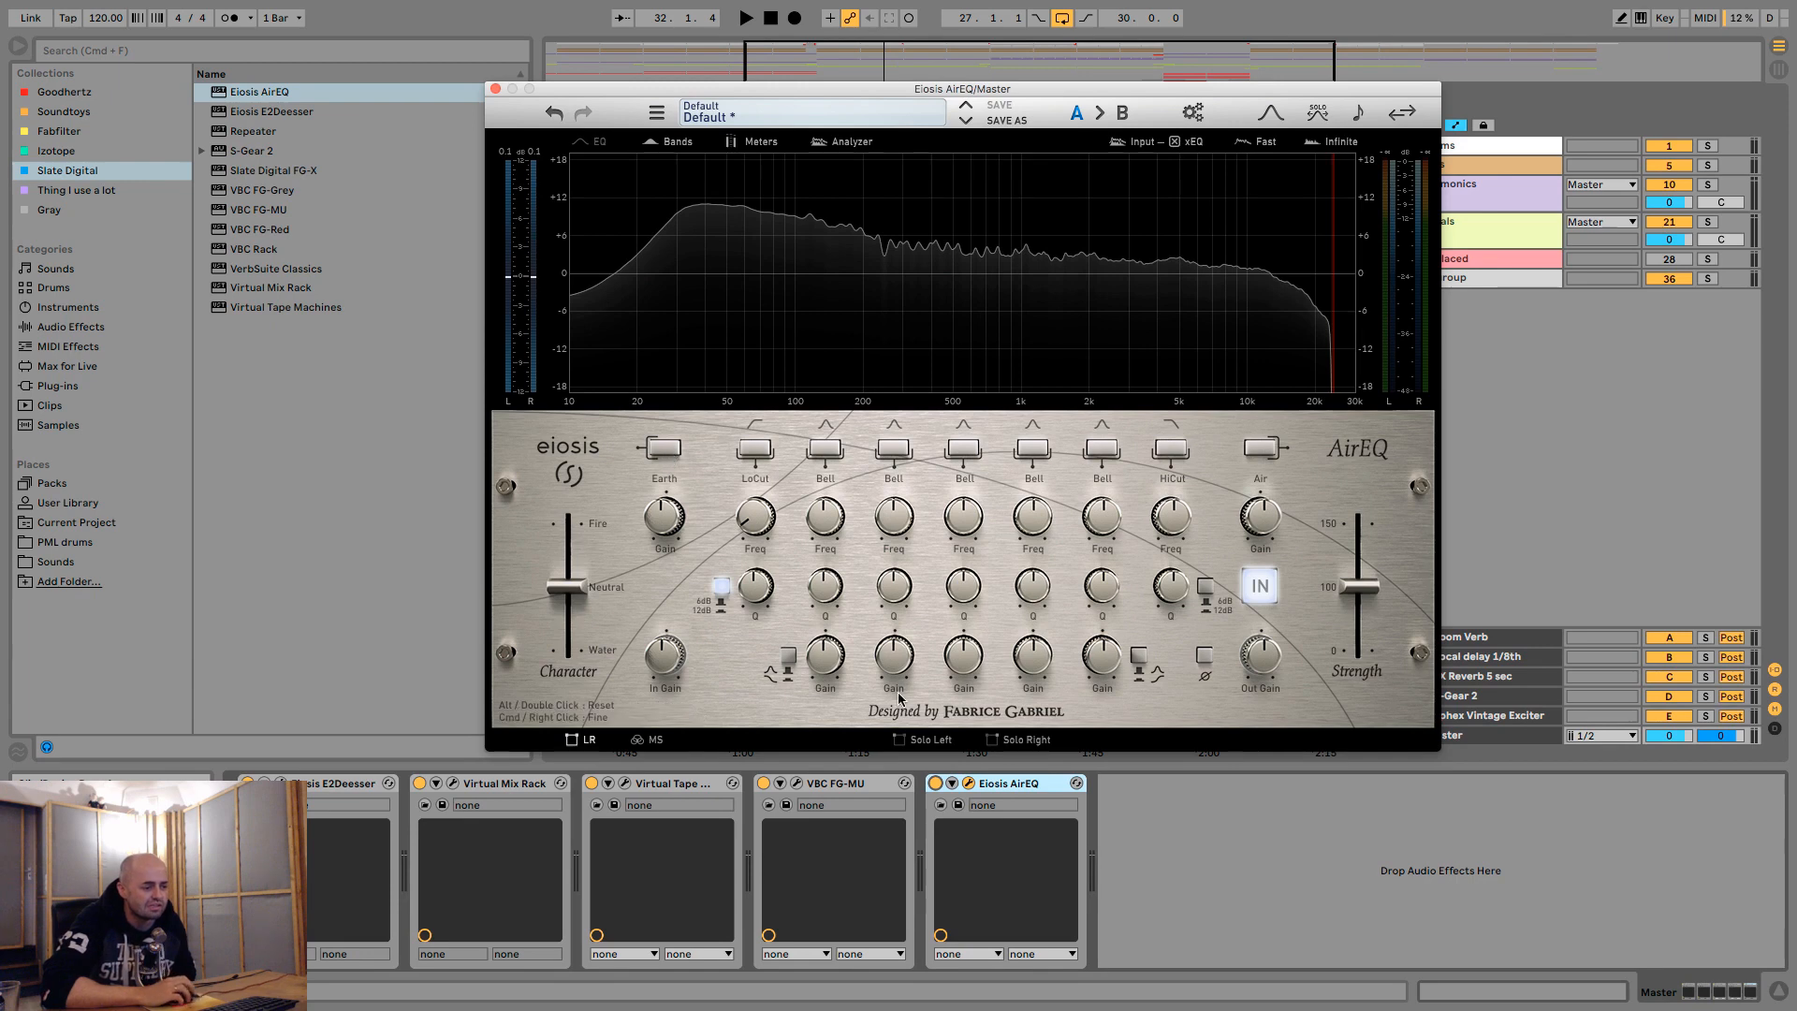
- Delete Eiosis AirEQ from the master chain and adjust the FG-MU mix amount against the playing loop
{"action": "left_click", "coordinate": [1009, 782]}
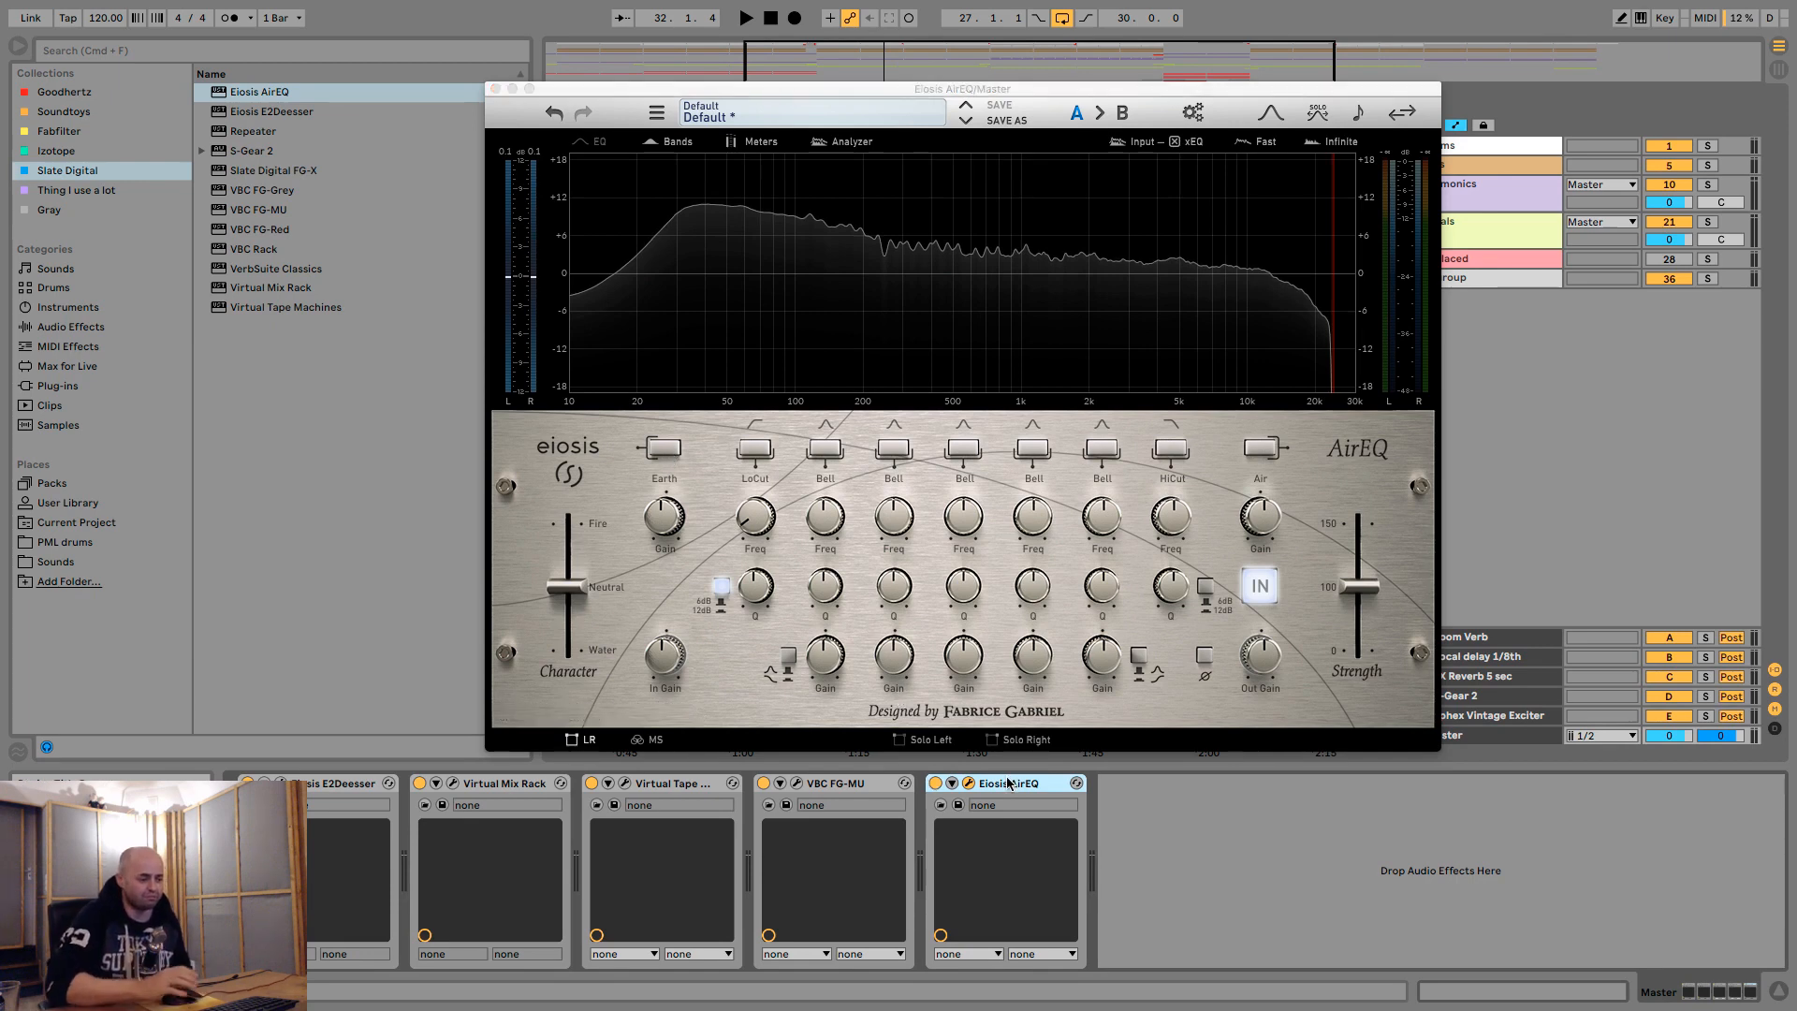
{"action": "key", "text": "Delete"}
{"action": "left_click", "coordinate": [794, 783]}
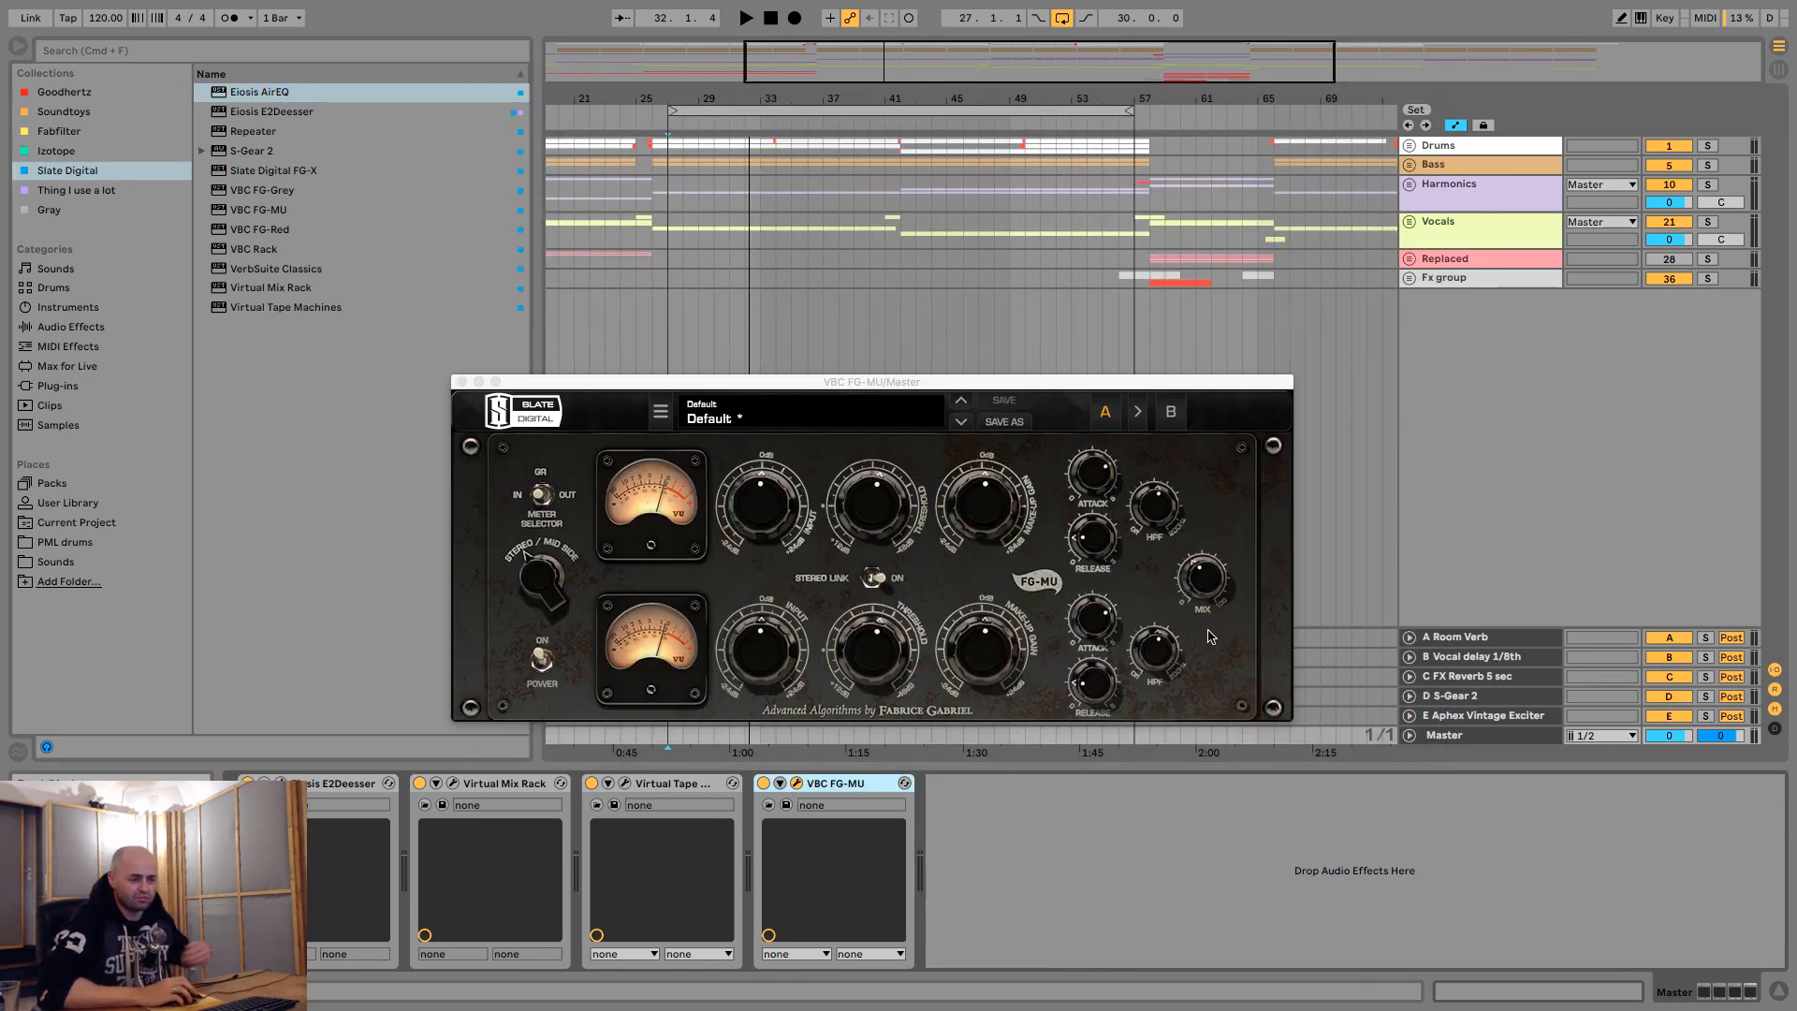
{"action": "left_click_drag", "start_coordinate": [1208, 587], "coordinate": [1215, 576]}
{"action": "key", "text": "space"}
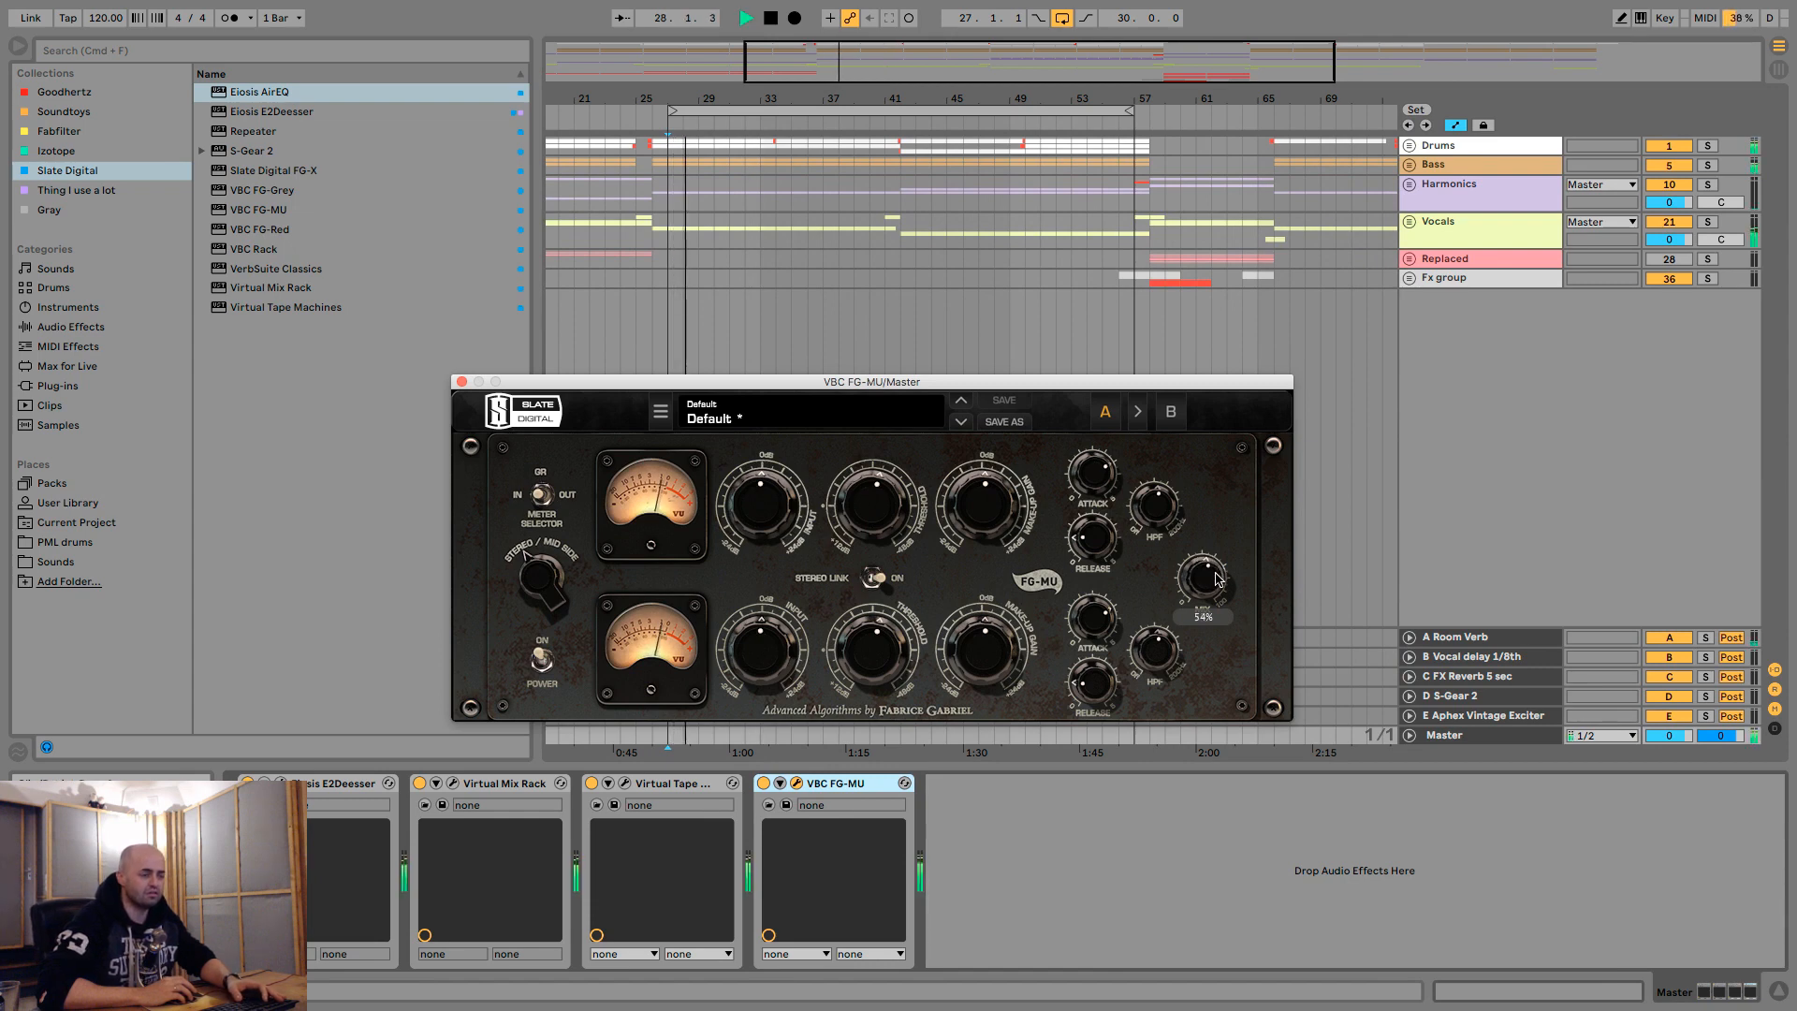
{"action": "left_click", "coordinate": [461, 381]}
- Add Slate Digital FG-X after FG-MU in the master chain and switch off its FG Comp section
{"action": "left_click", "coordinate": [265, 173]}
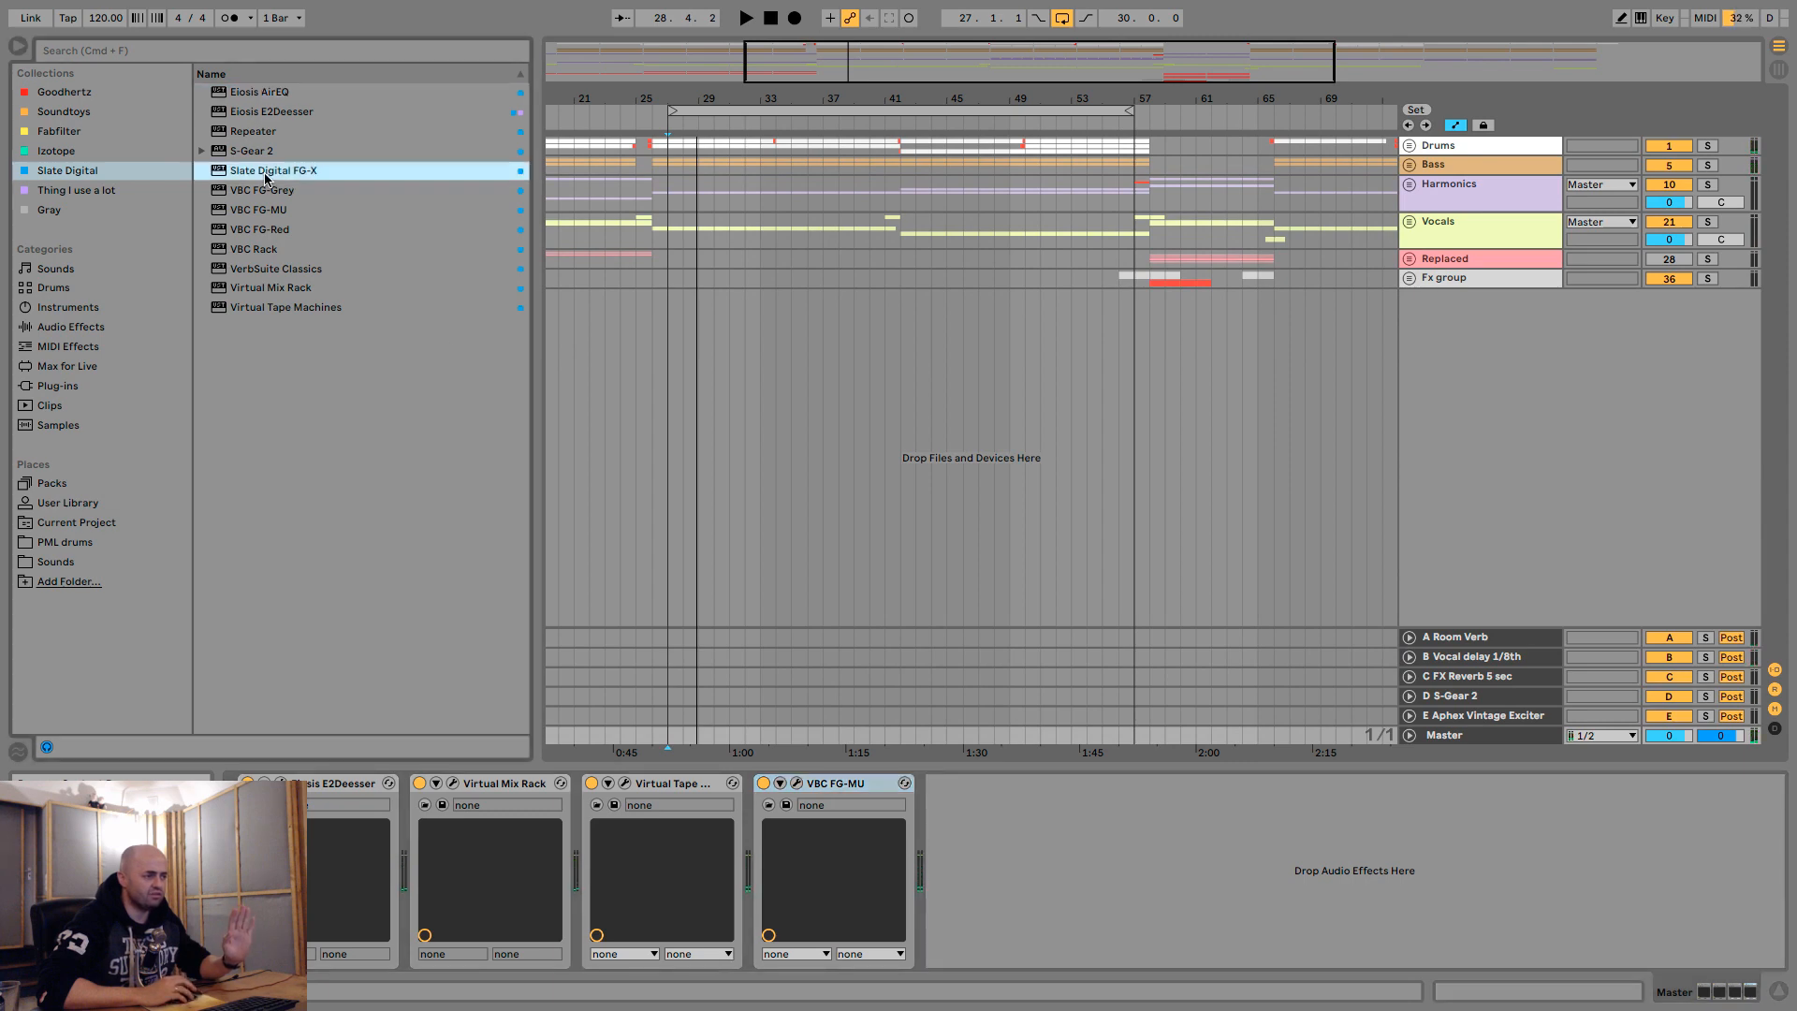
{"action": "left_click_drag", "start_coordinate": [266, 178], "coordinate": [1040, 810]}
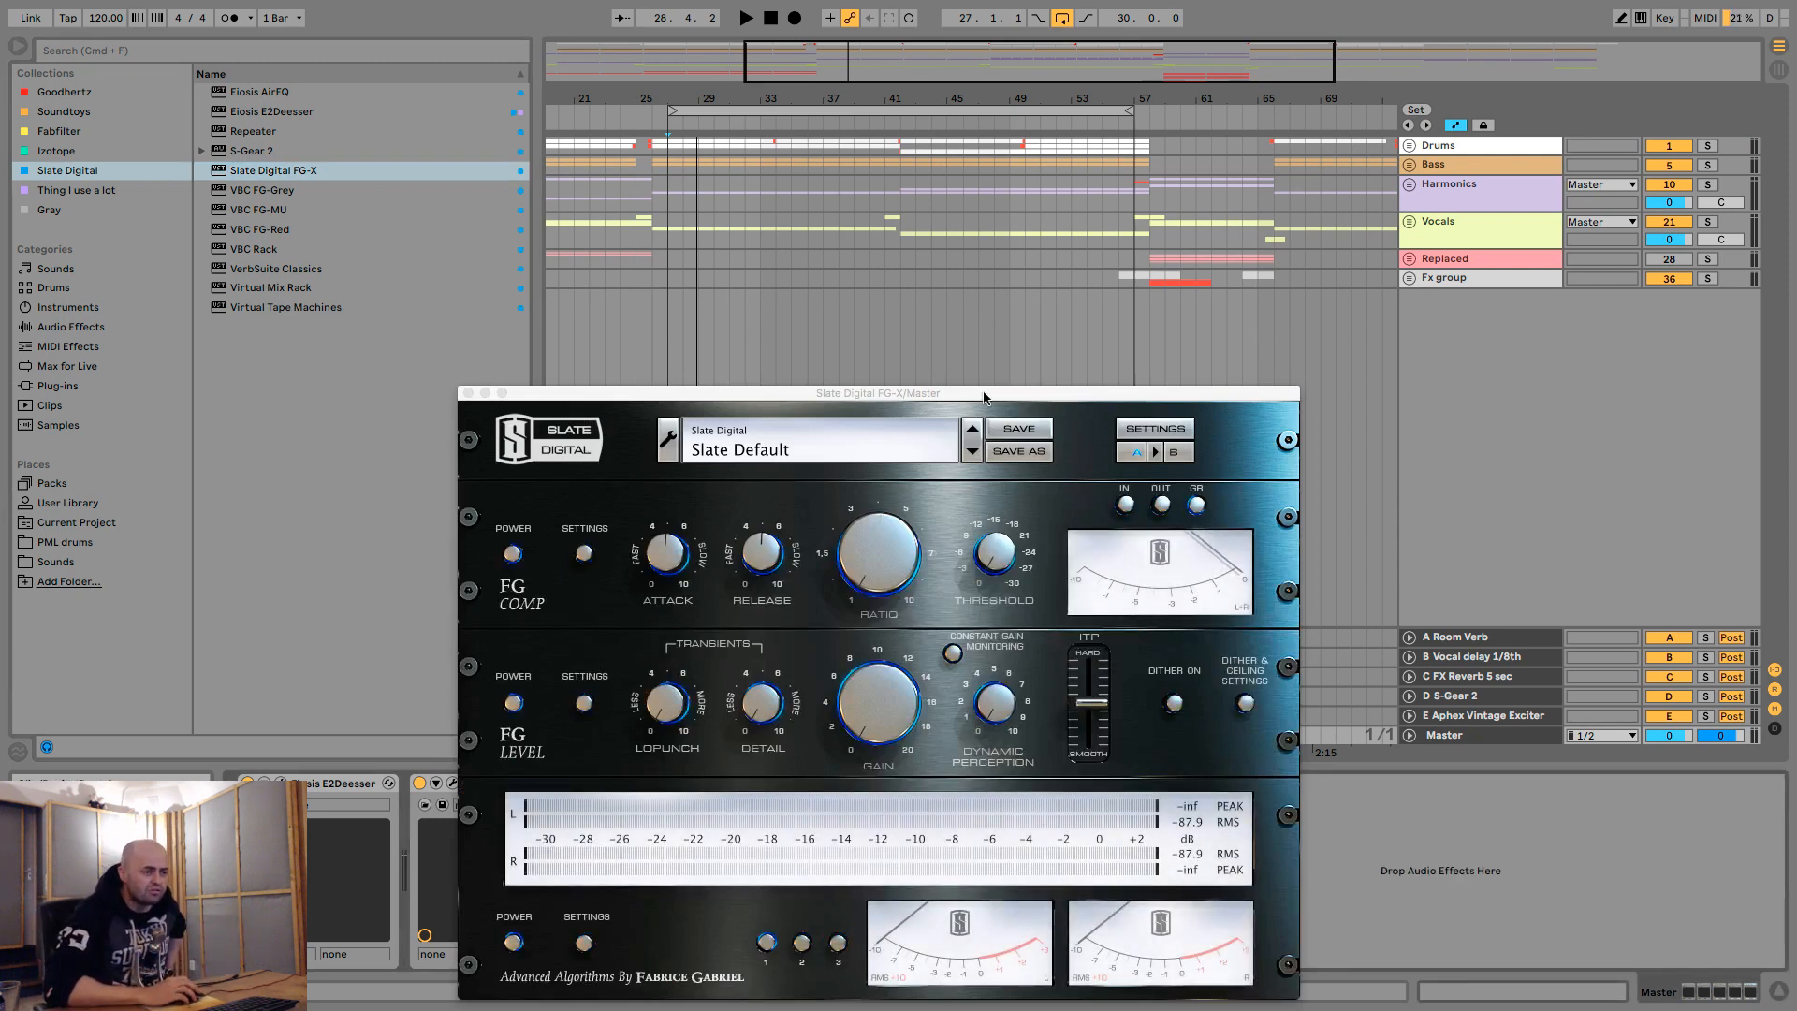
{"action": "left_click_drag", "start_coordinate": [985, 400], "coordinate": [1015, 158]}
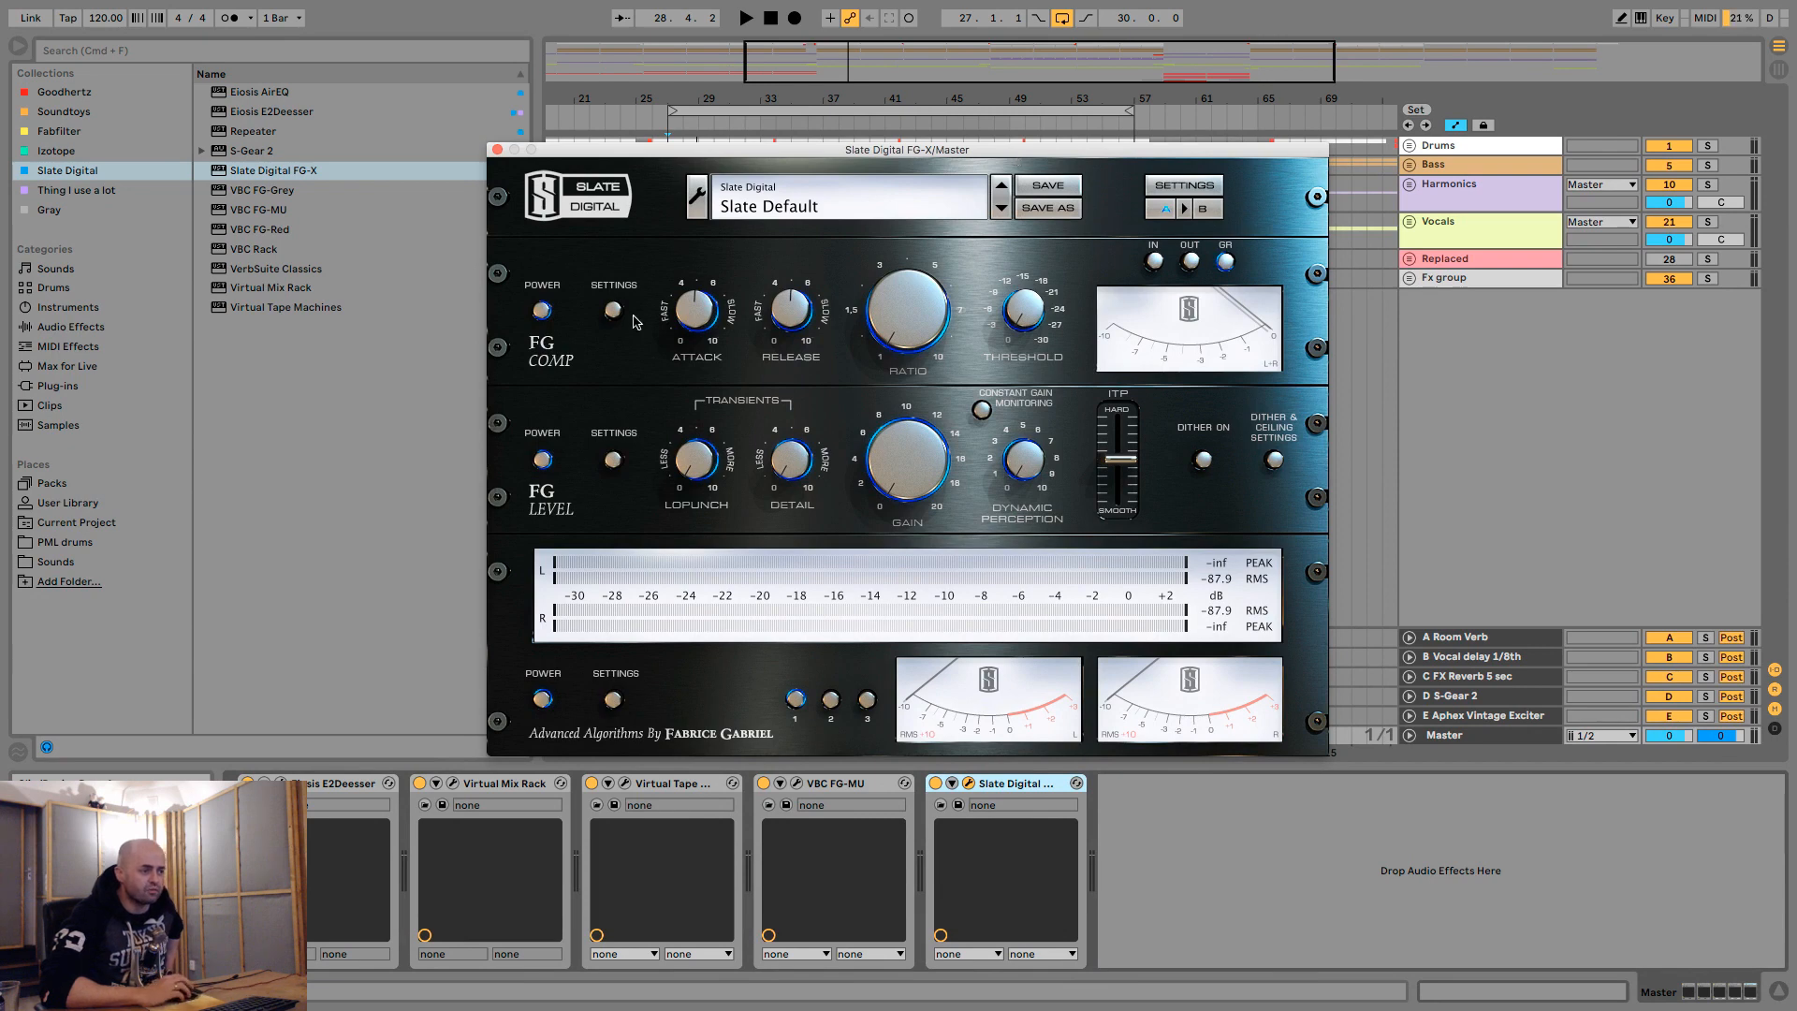
{"action": "left_click", "coordinate": [546, 311]}
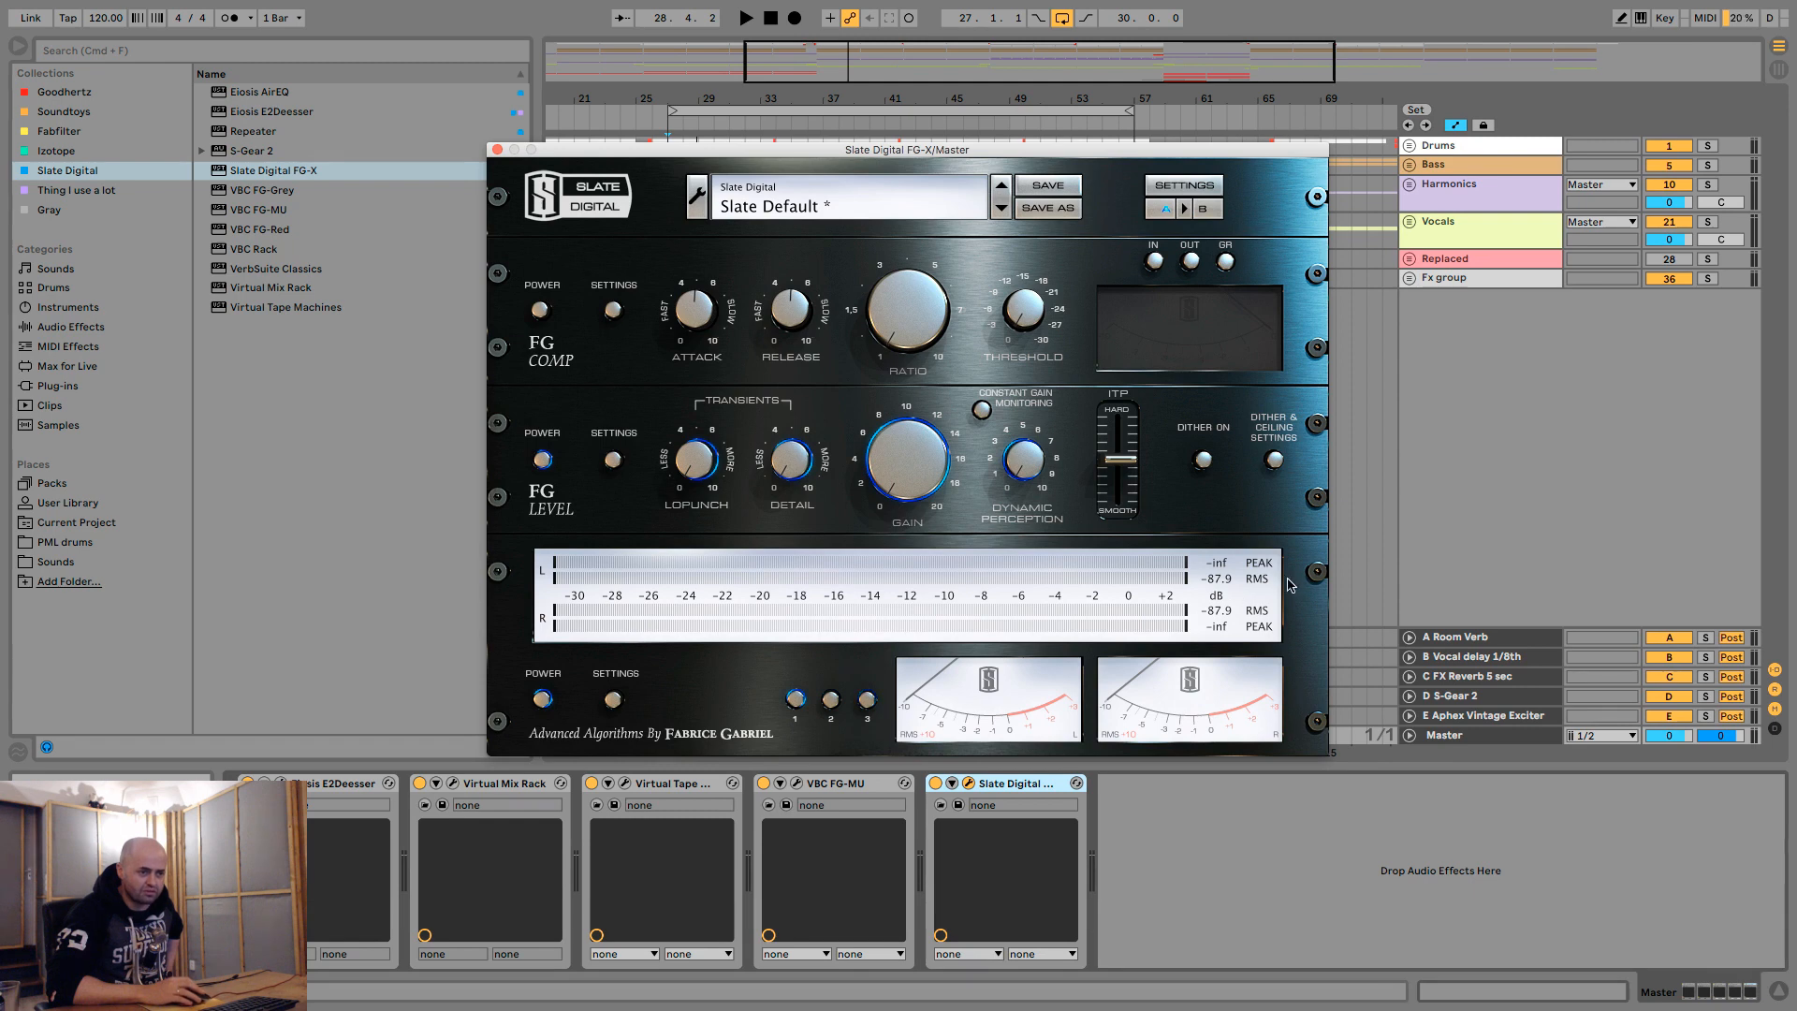
- Look through the FG-X general options and preview meter presets 2 and 3, returning to preset 1
{"action": "left_click", "coordinate": [1201, 186]}
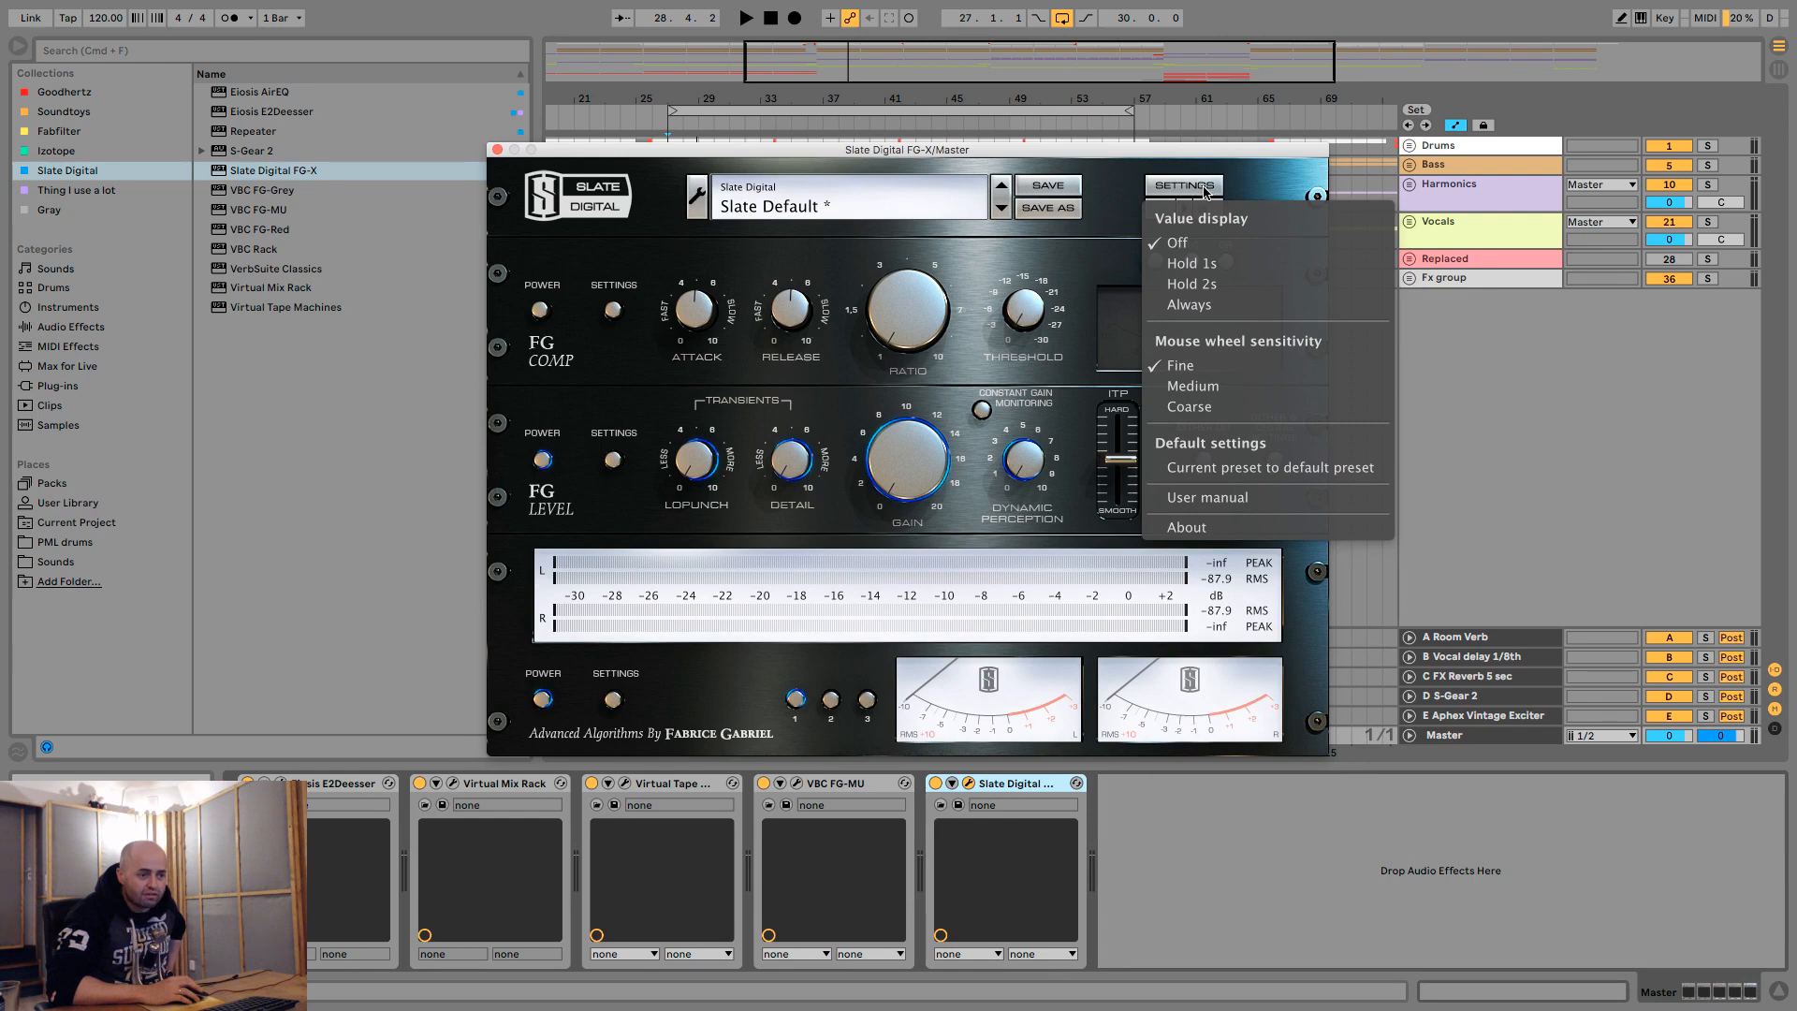
{"action": "left_click", "coordinate": [1264, 174]}
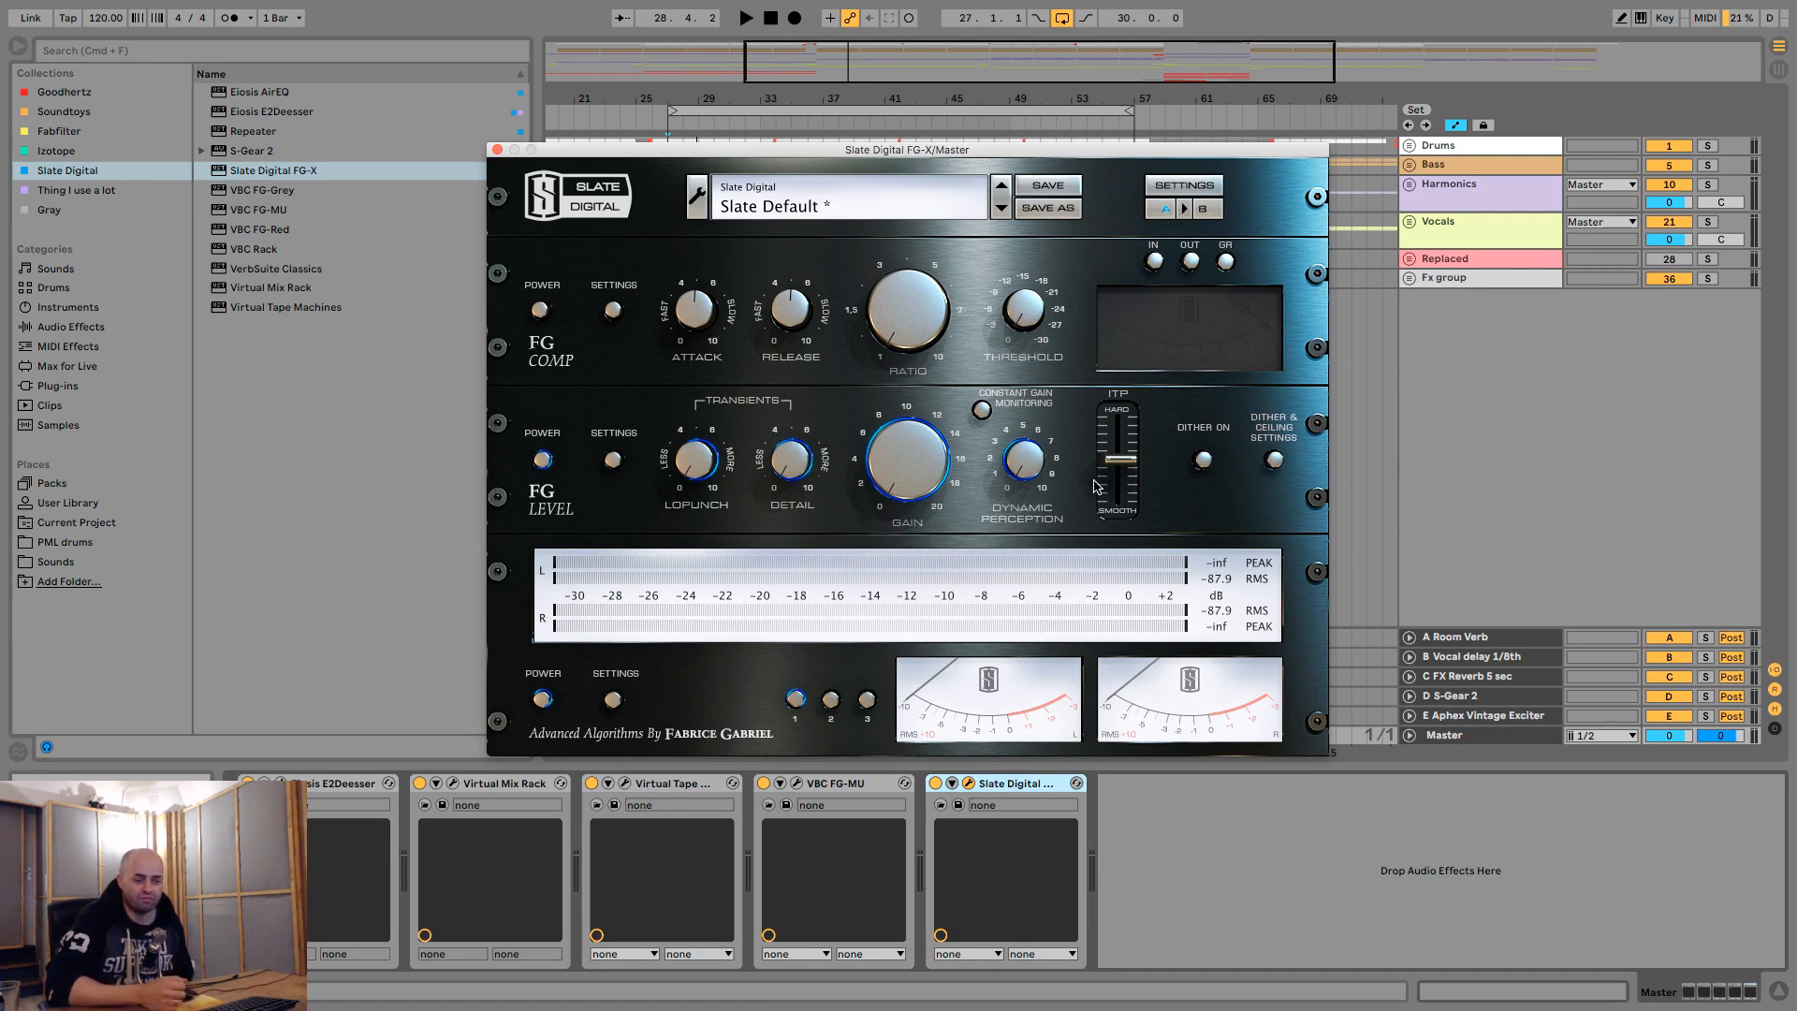
{"action": "left_click", "coordinate": [830, 700]}
{"action": "left_click", "coordinate": [866, 700]}
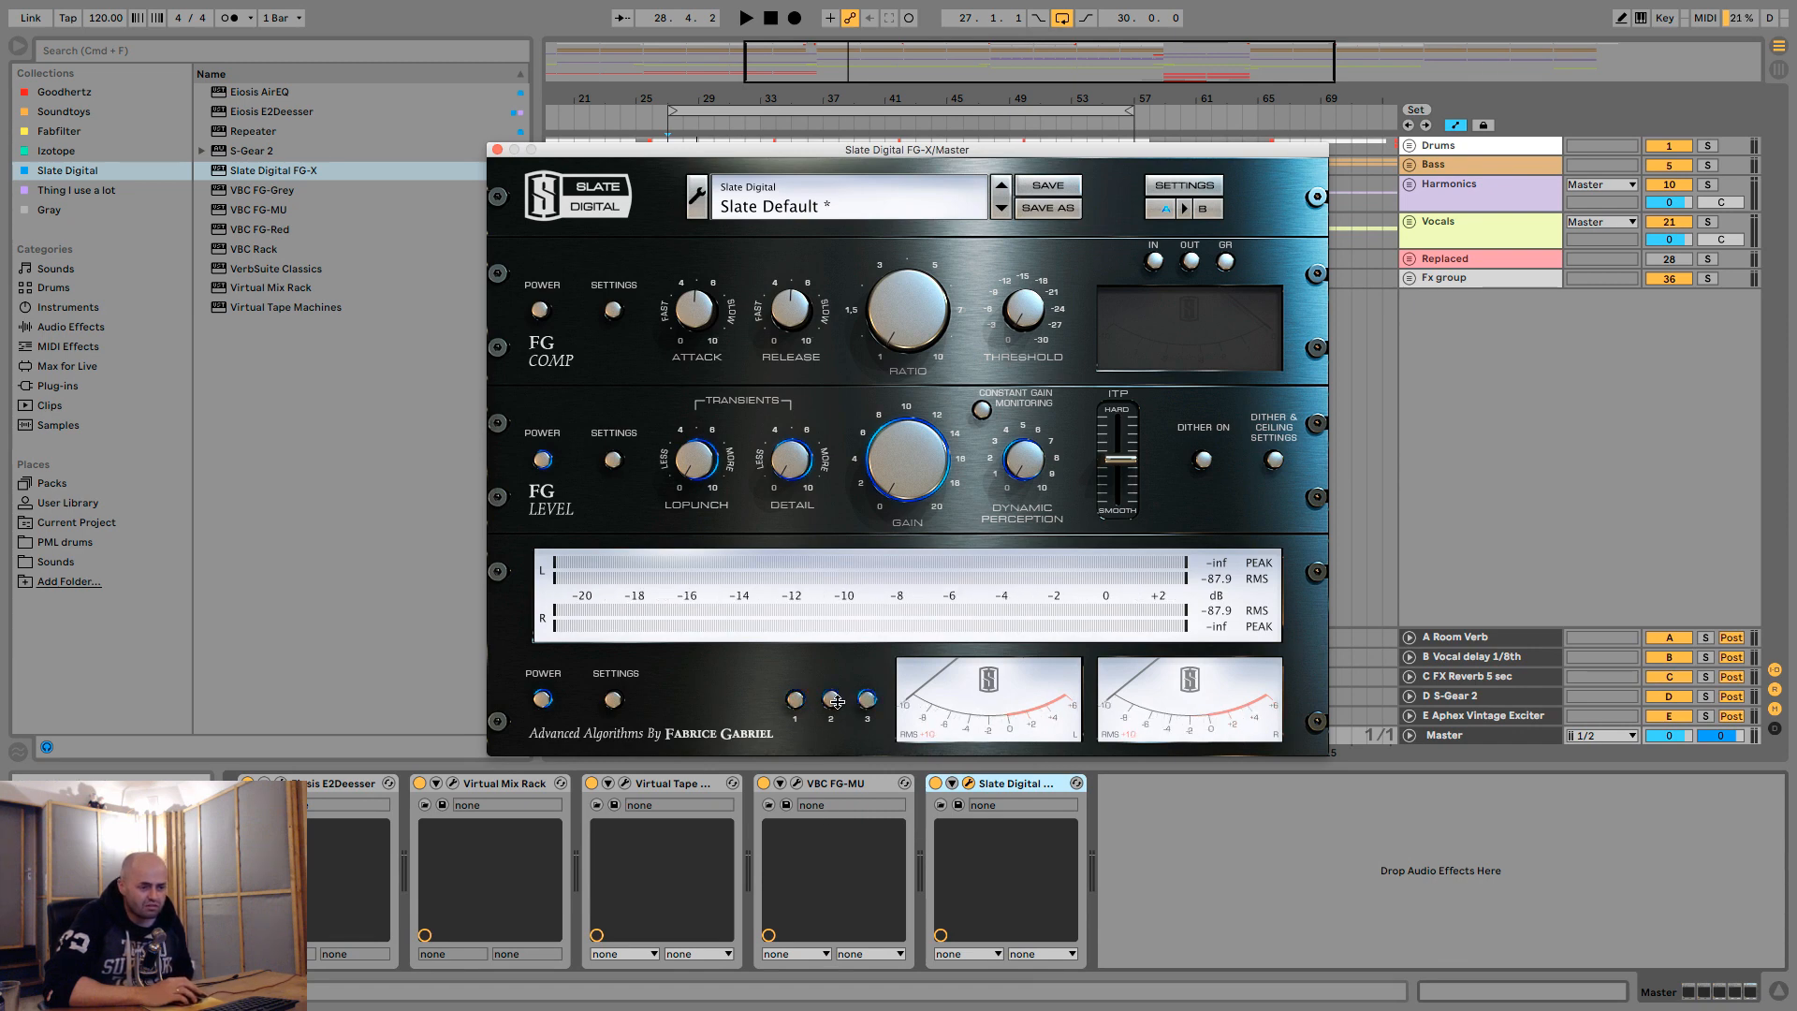
{"action": "left_click", "coordinate": [796, 700]}
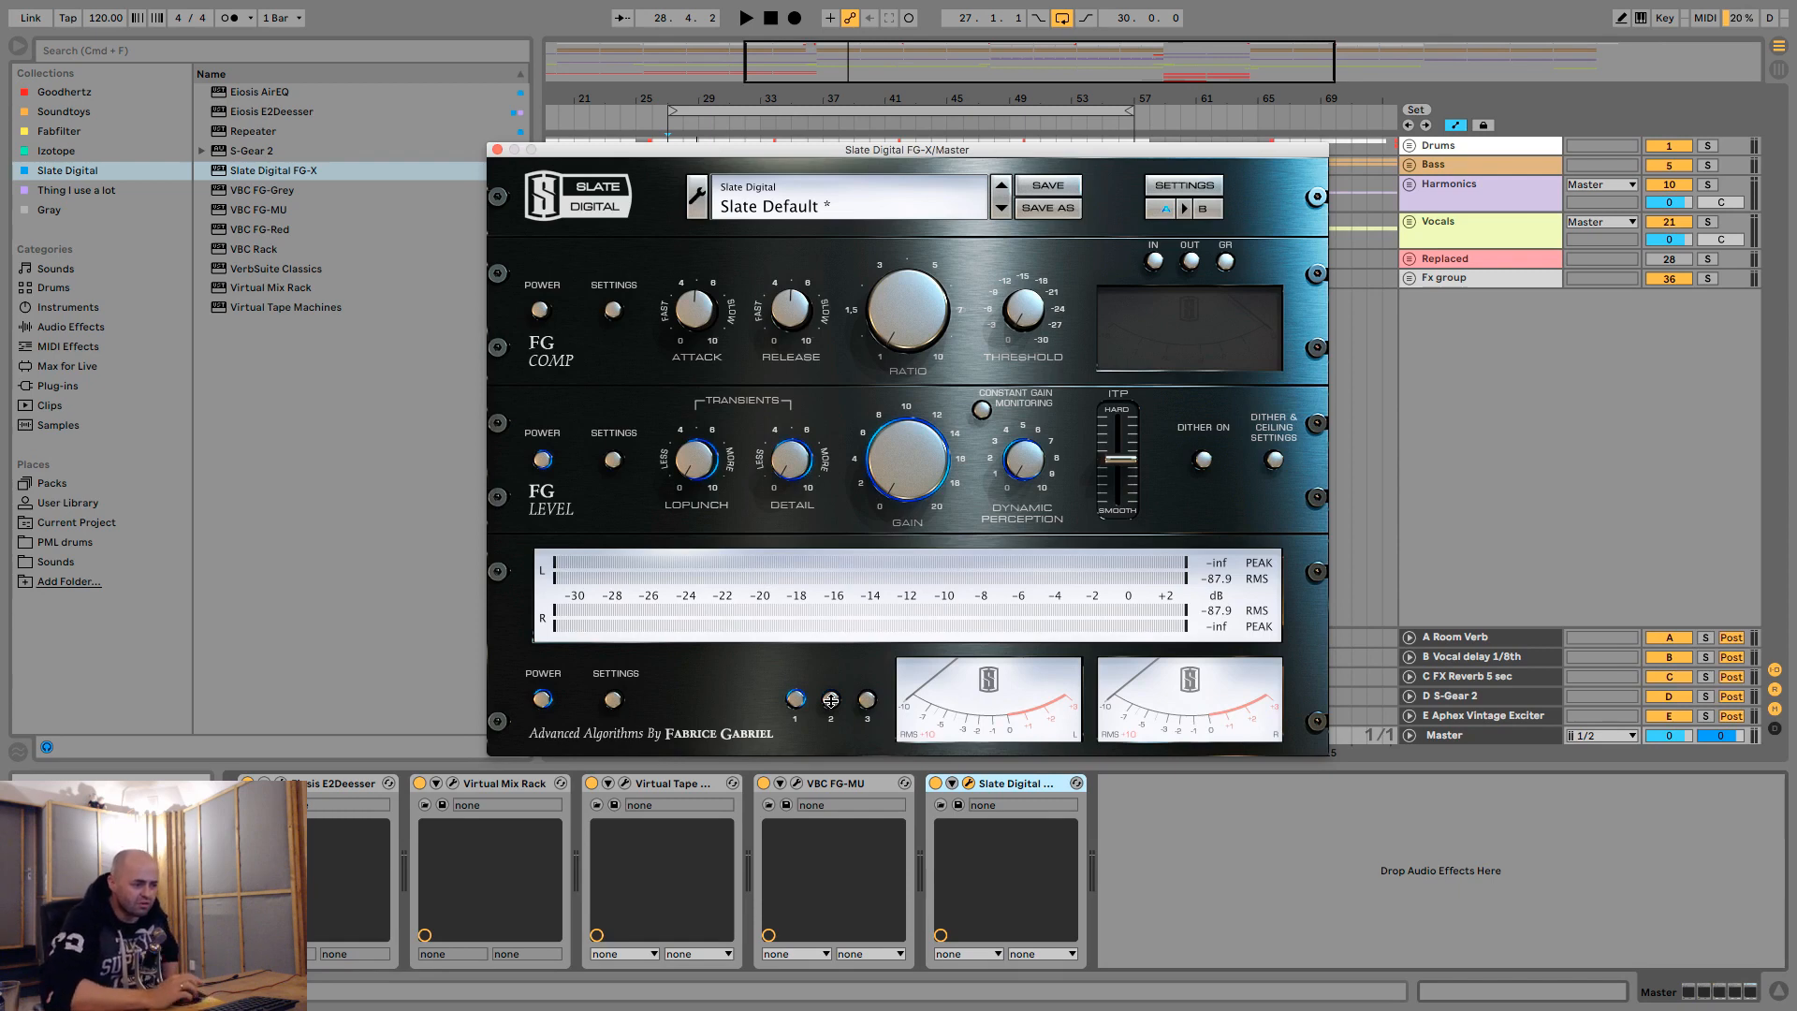
{"action": "left_click", "coordinate": [831, 699]}
{"action": "left_click", "coordinate": [796, 700]}
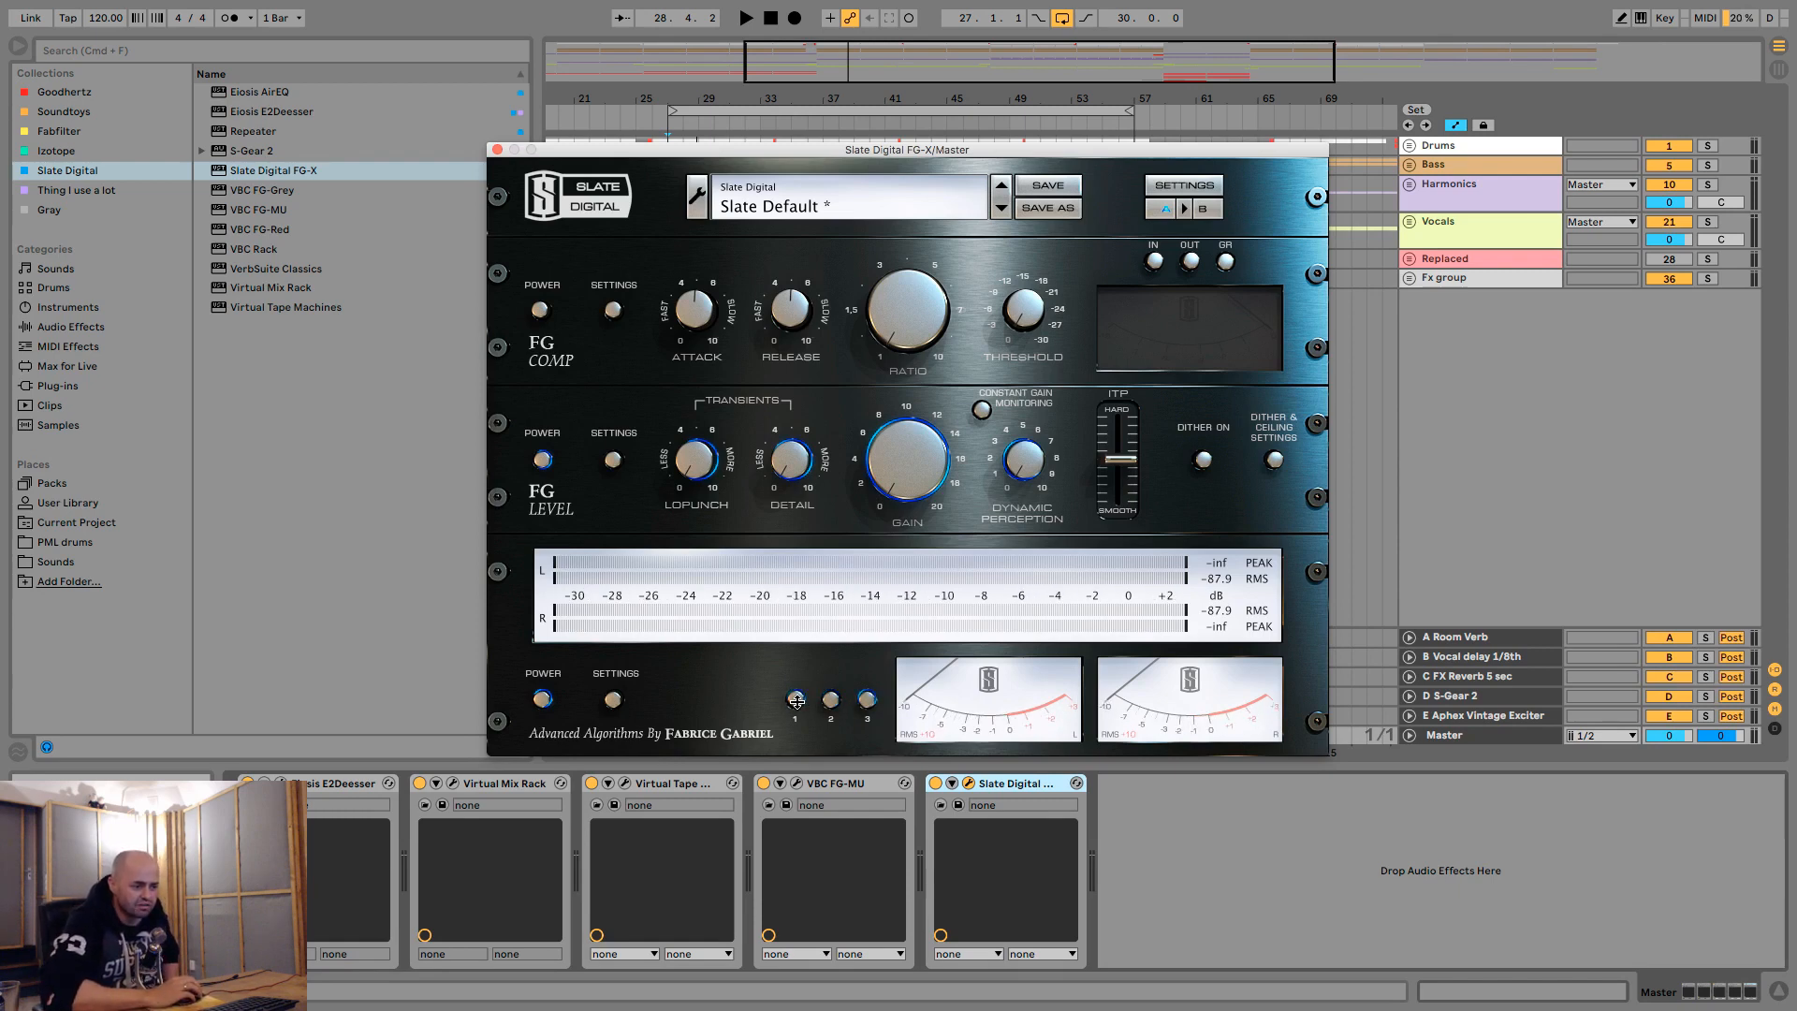
- Review the FG-X metering options for all three meter presets and close them
{"action": "left_click", "coordinate": [616, 700]}
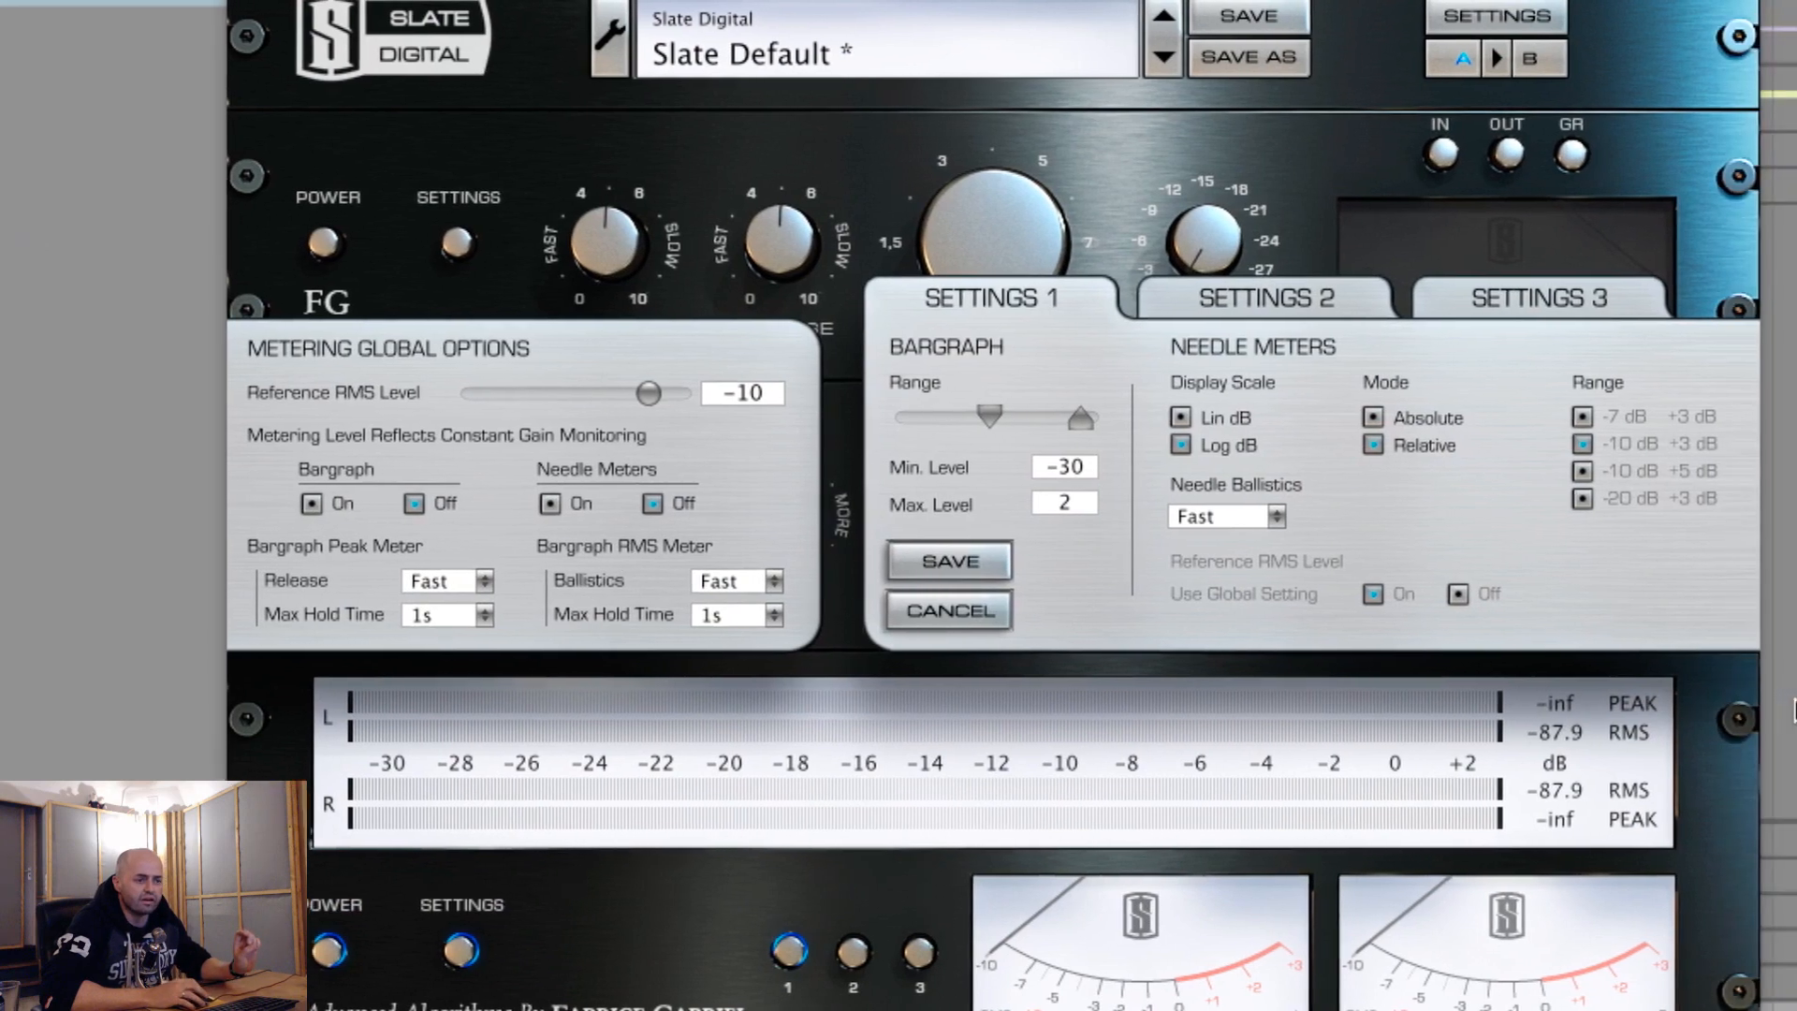
{"action": "left_click", "coordinate": [1289, 296]}
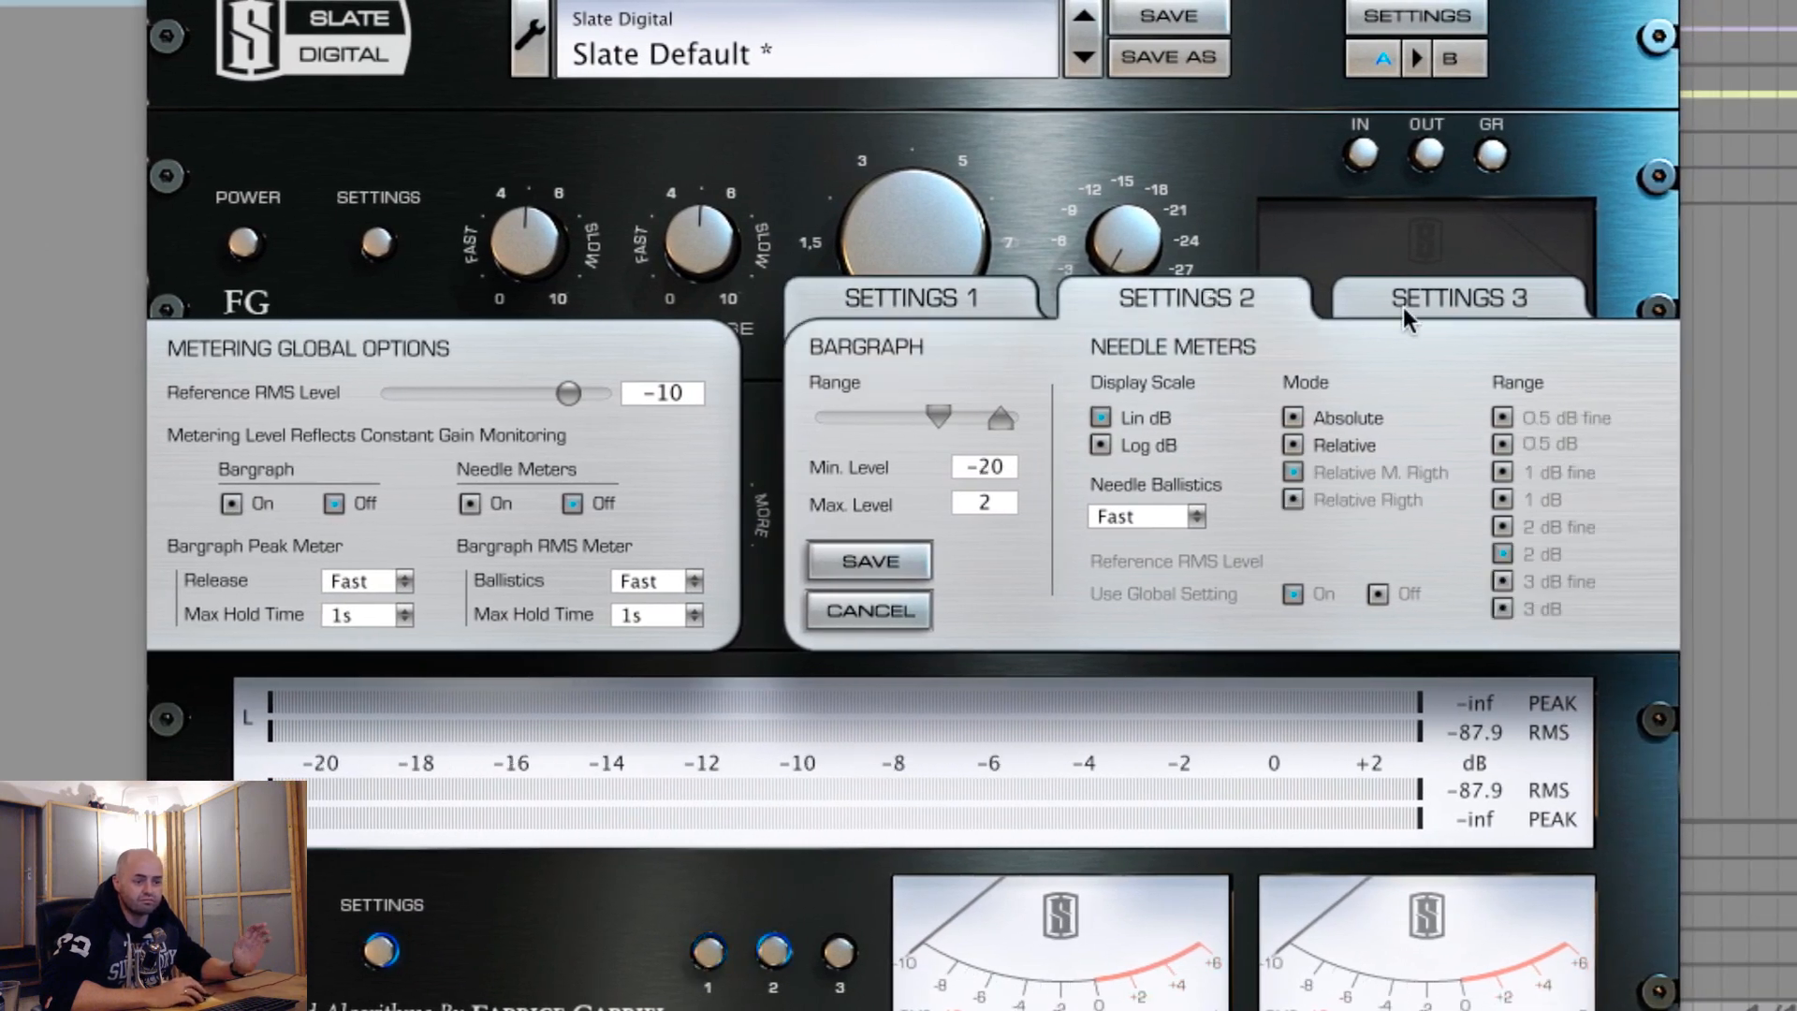
{"action": "left_click", "coordinate": [1405, 301]}
{"action": "left_click", "coordinate": [1246, 292]}
{"action": "left_click", "coordinate": [990, 299]}
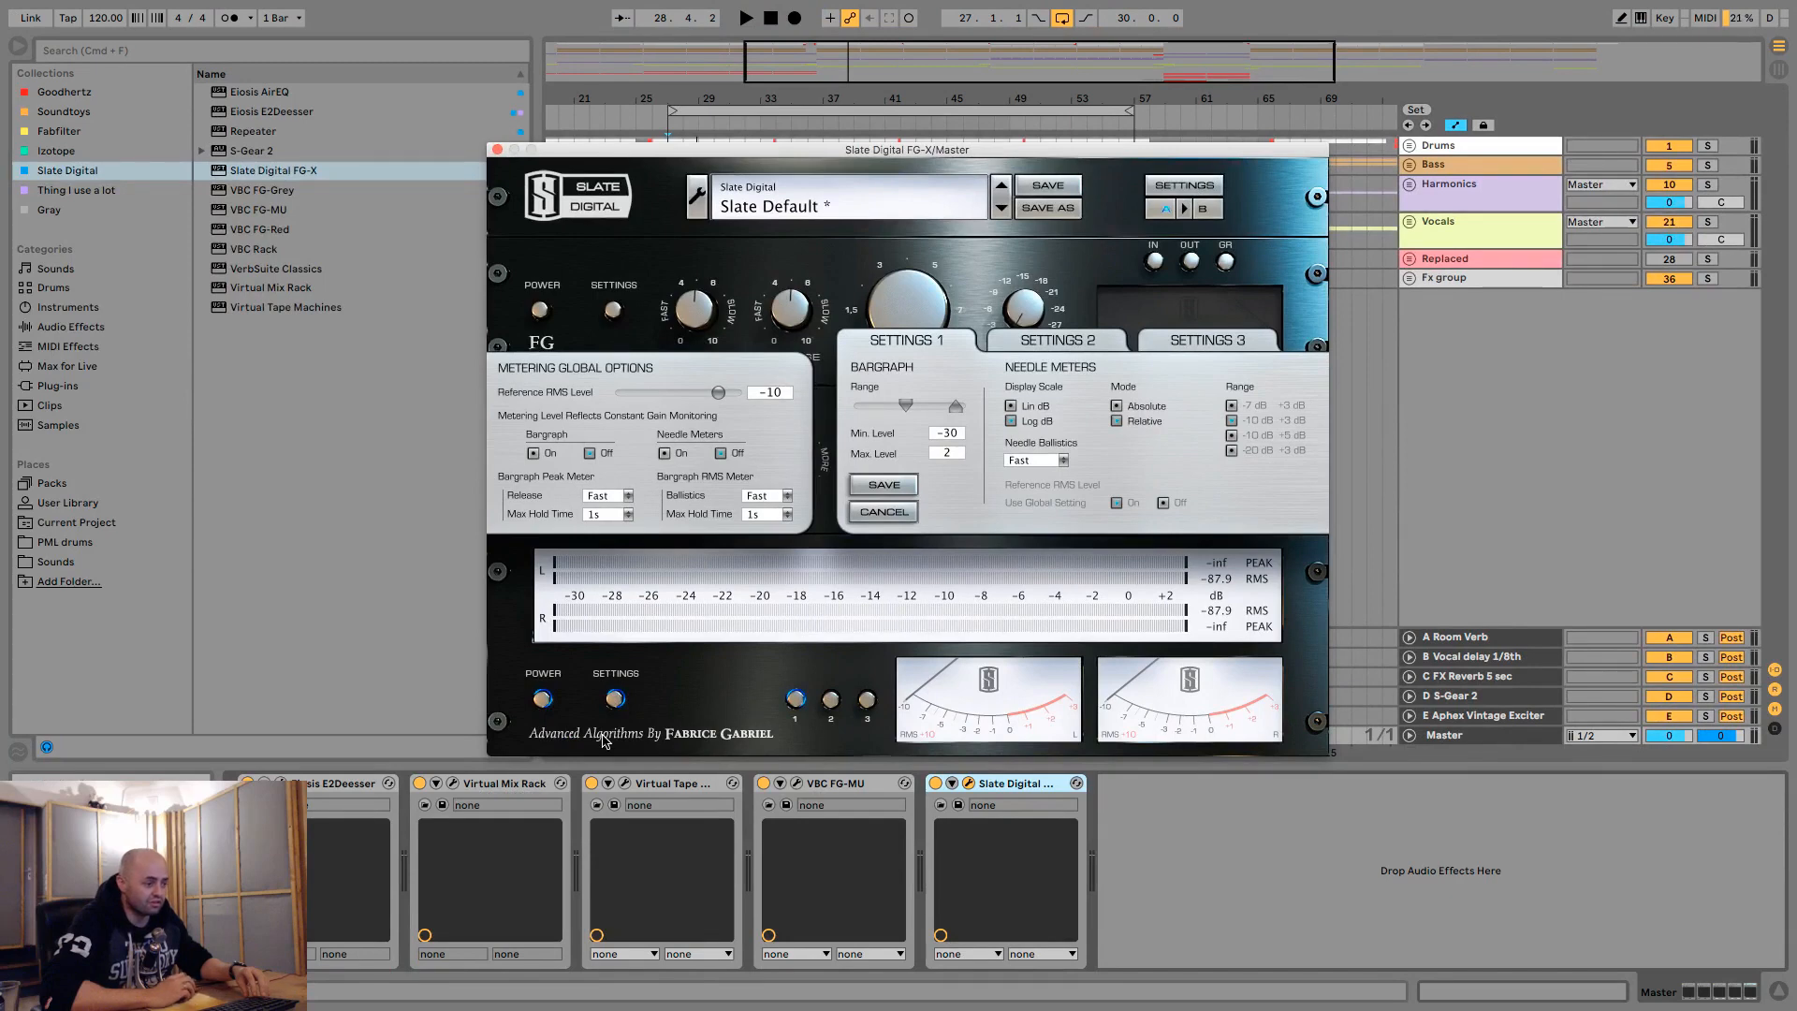
{"action": "left_click", "coordinate": [616, 698]}
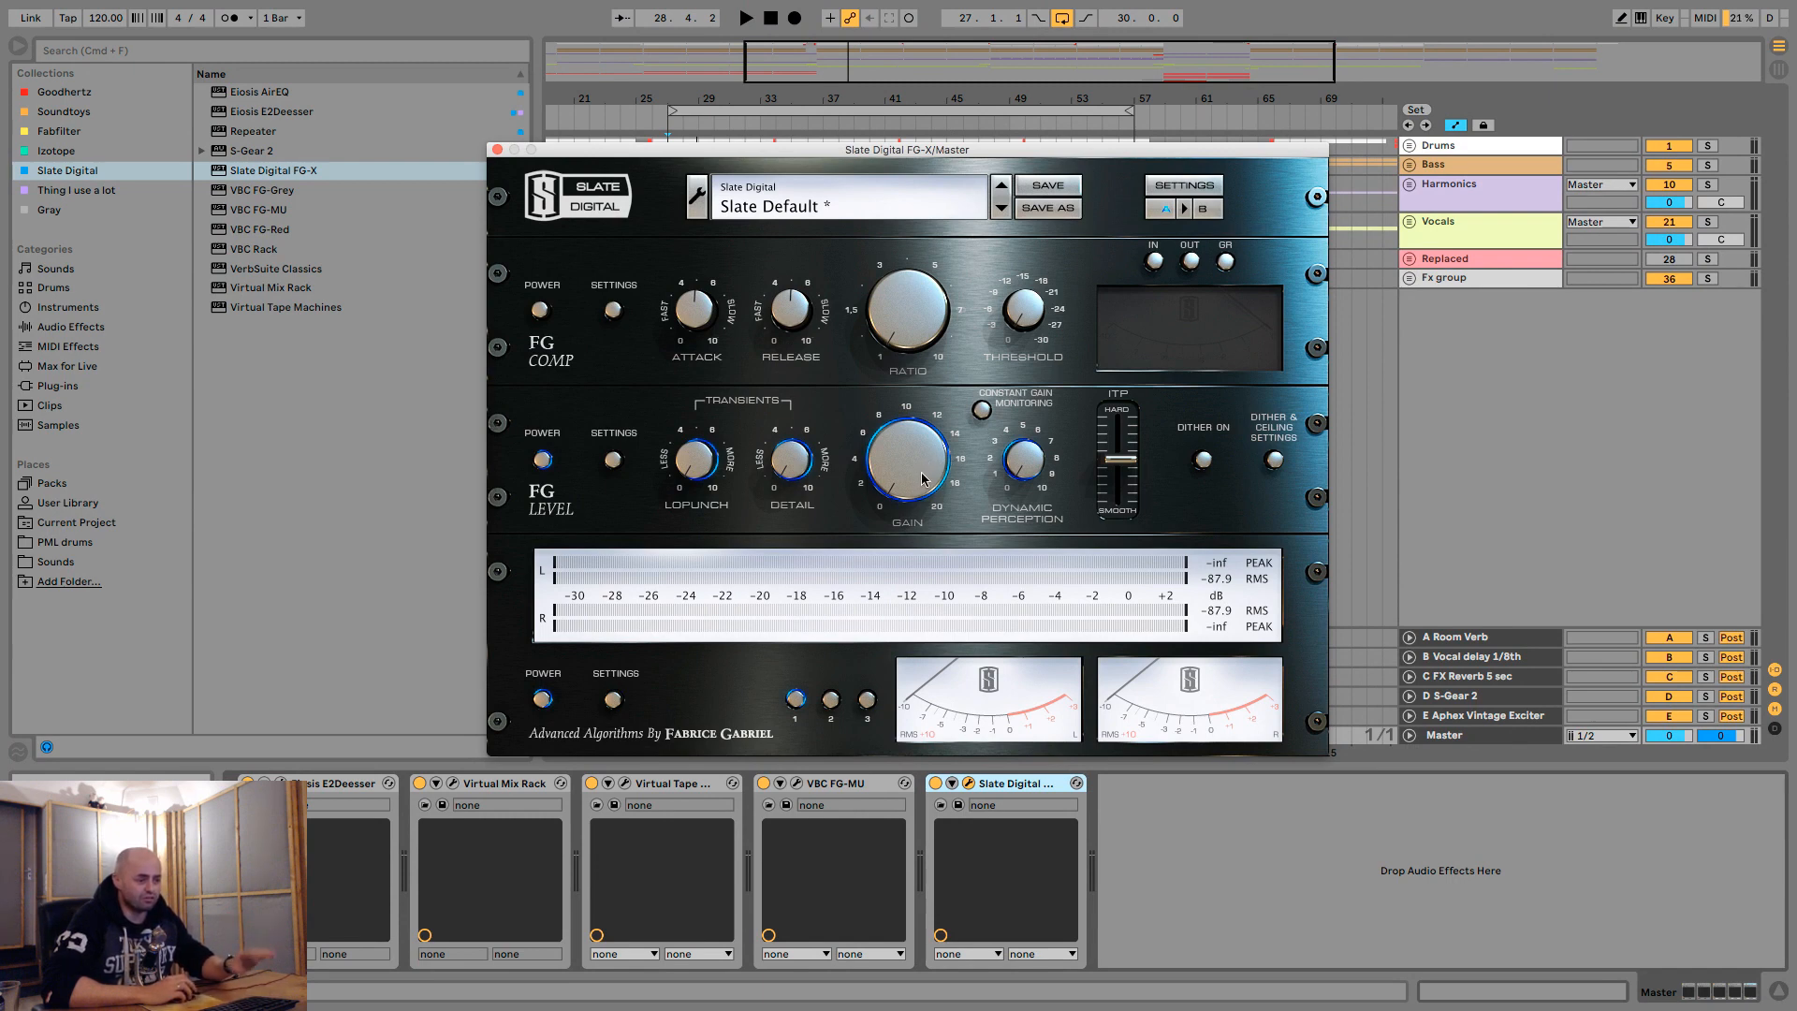
- Raise the FG Level gain while the loop plays, and stop playback
{"action": "key", "text": "space"}
{"action": "left_click_drag", "start_coordinate": [922, 482], "coordinate": [921, 430]}
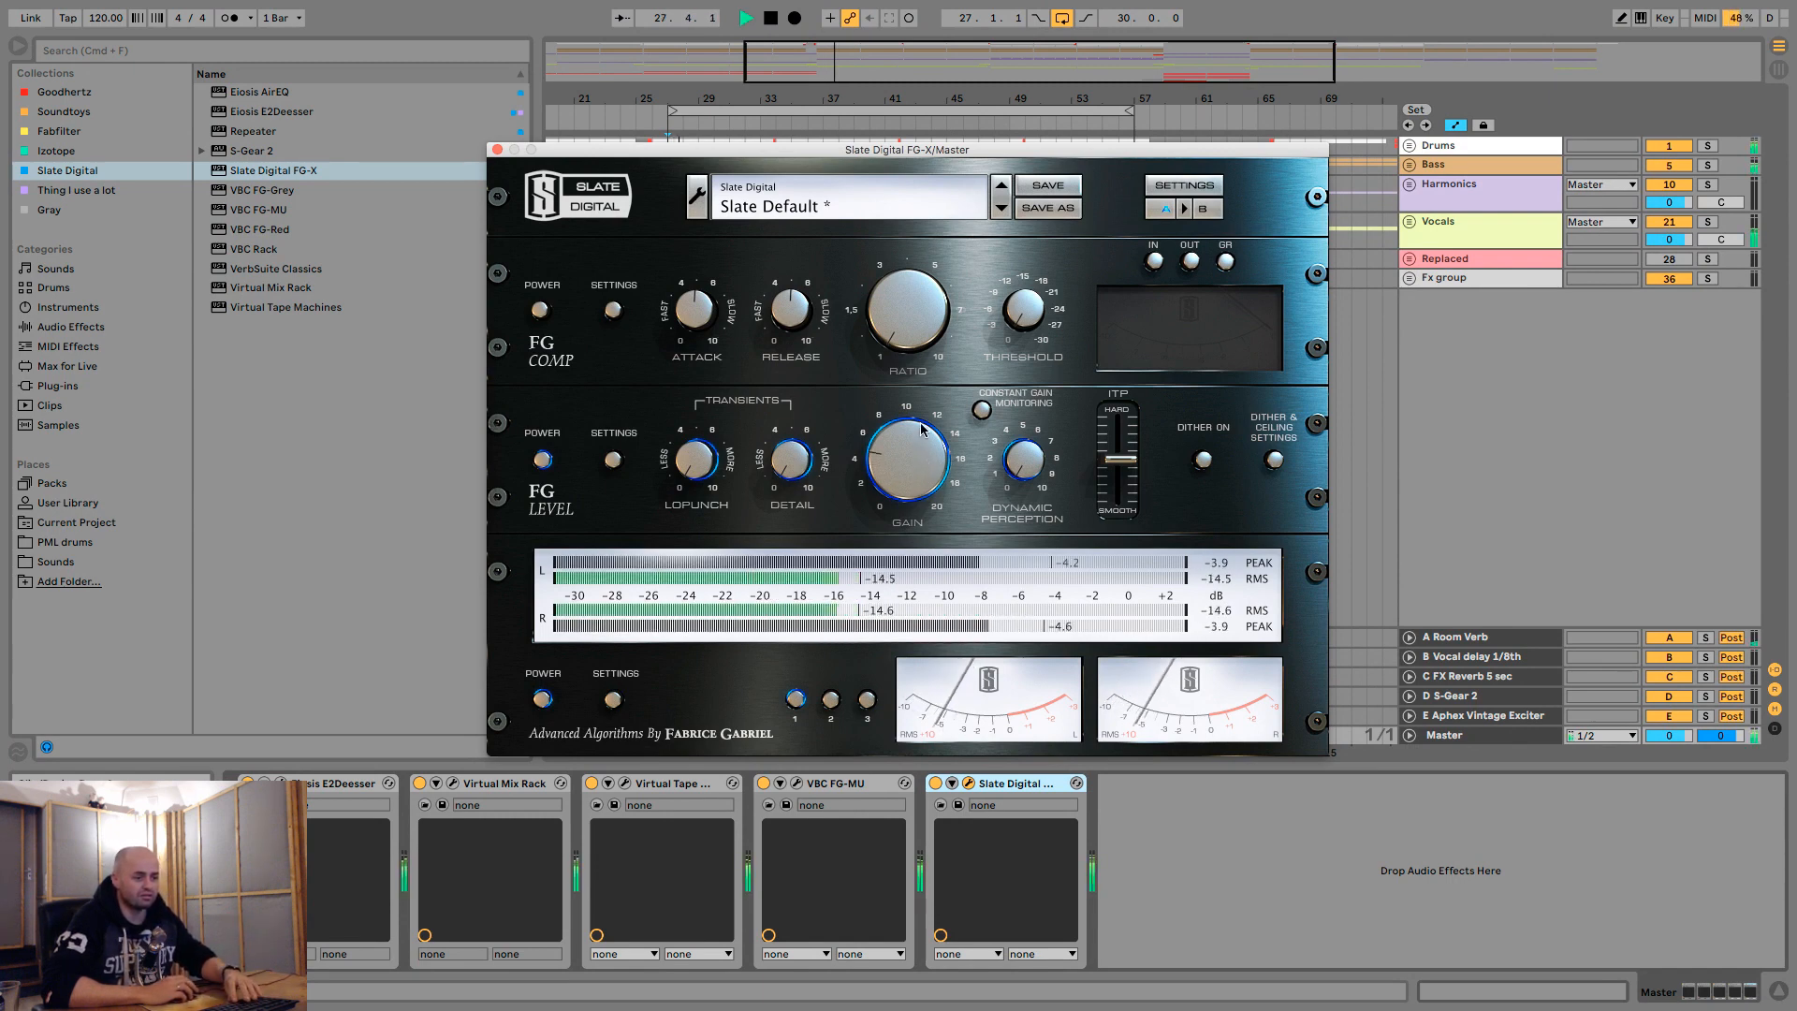
{"action": "key", "text": "space"}
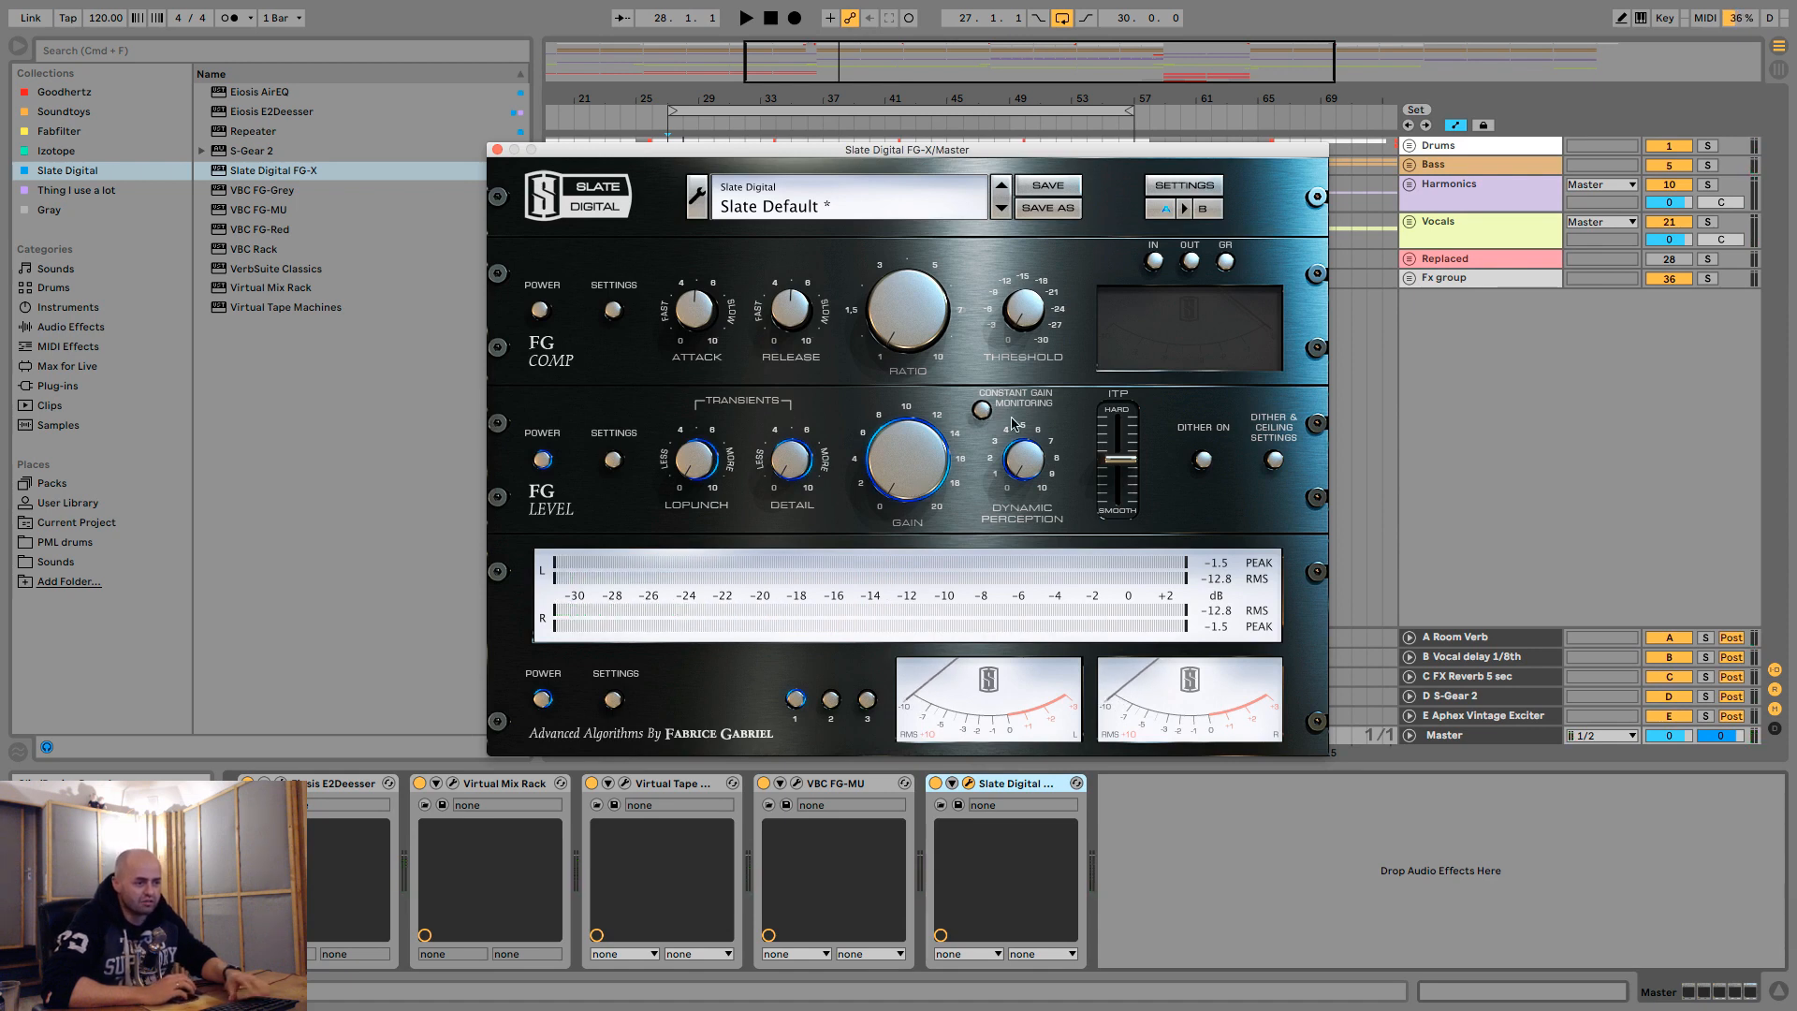
- Replay the loop in Session View with Constant Gain Monitoring enabled and push the FG Level gain higher
{"action": "key", "text": "Tab"}
{"action": "key", "text": "space"}
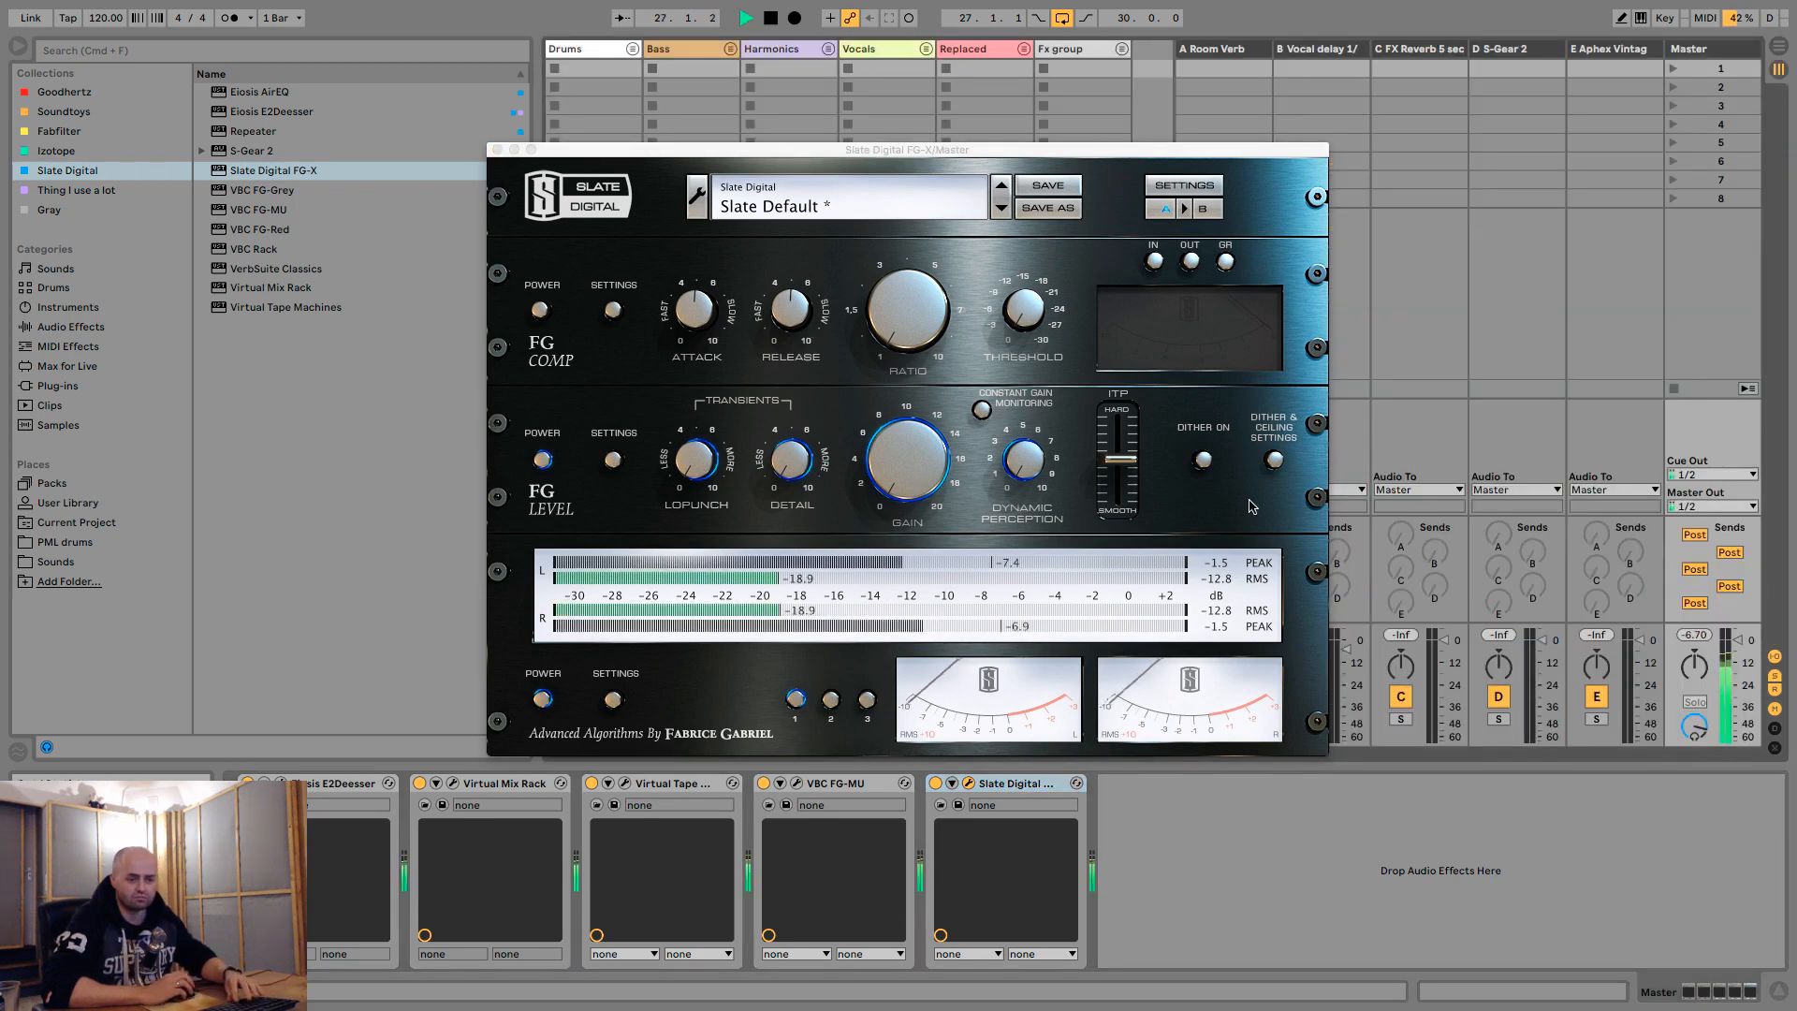
{"action": "left_click", "coordinate": [981, 409]}
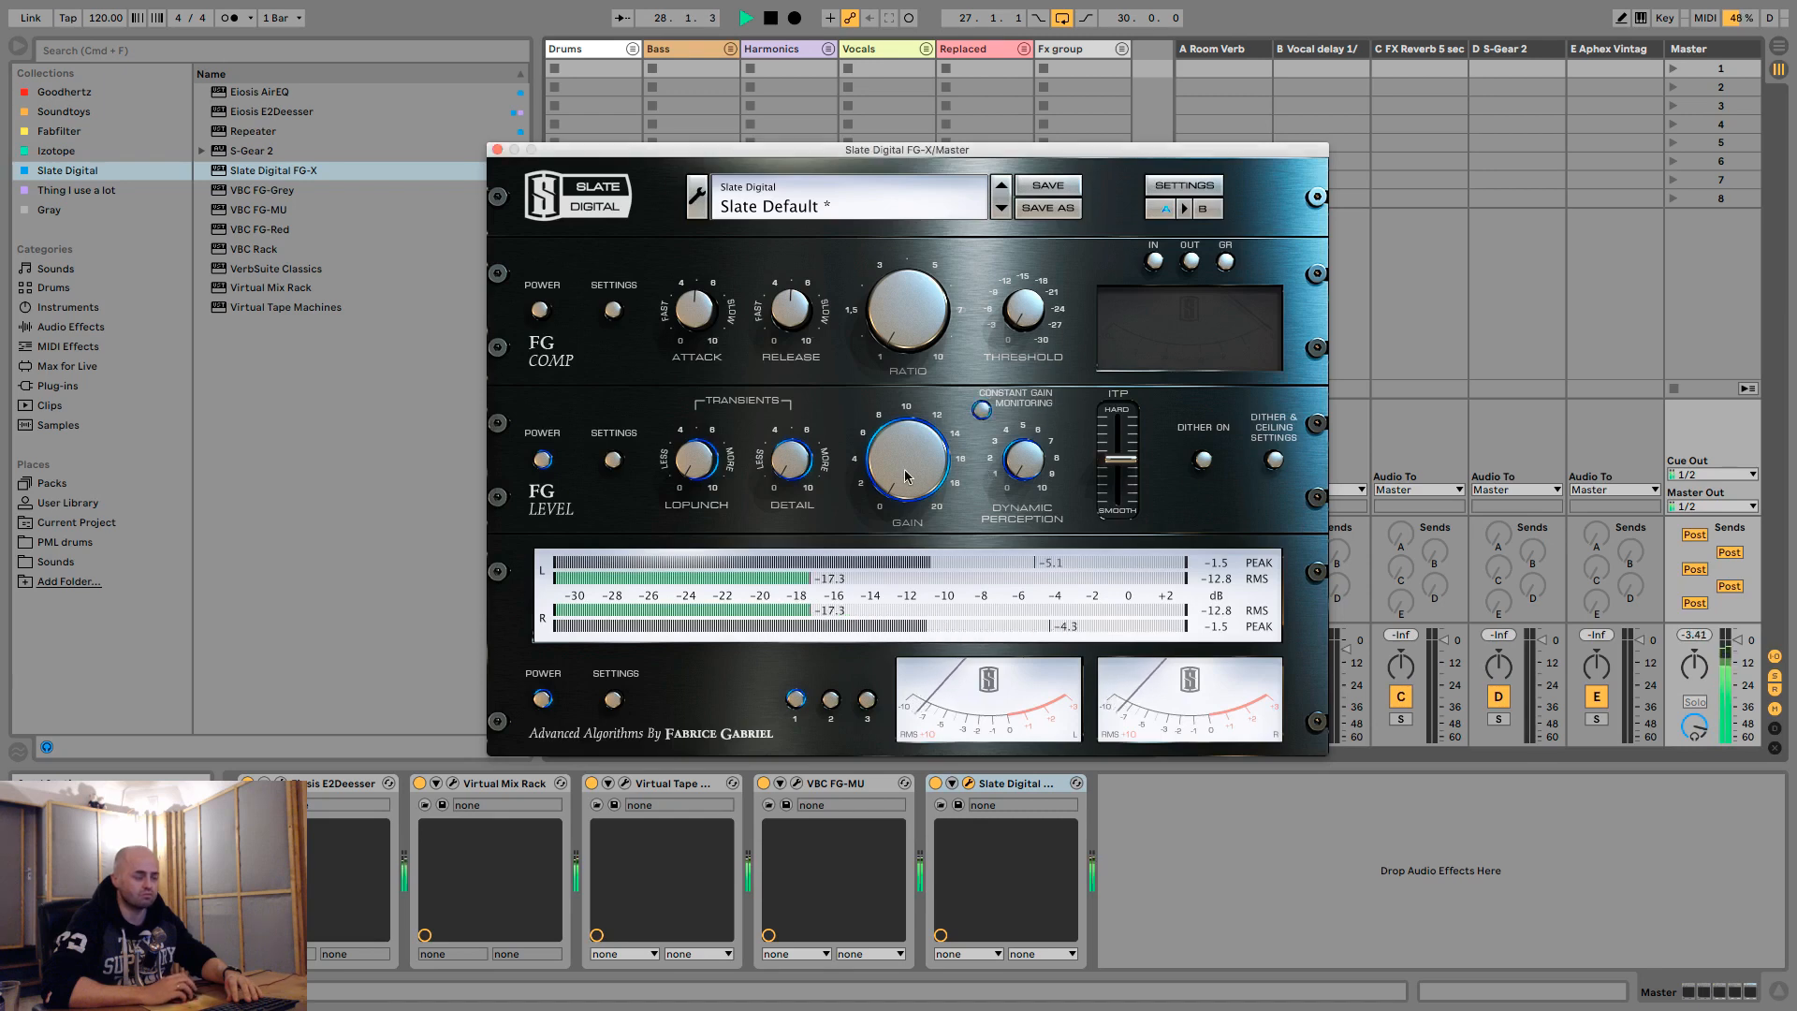
{"action": "left_click_drag", "start_coordinate": [912, 453], "coordinate": [913, 414]}
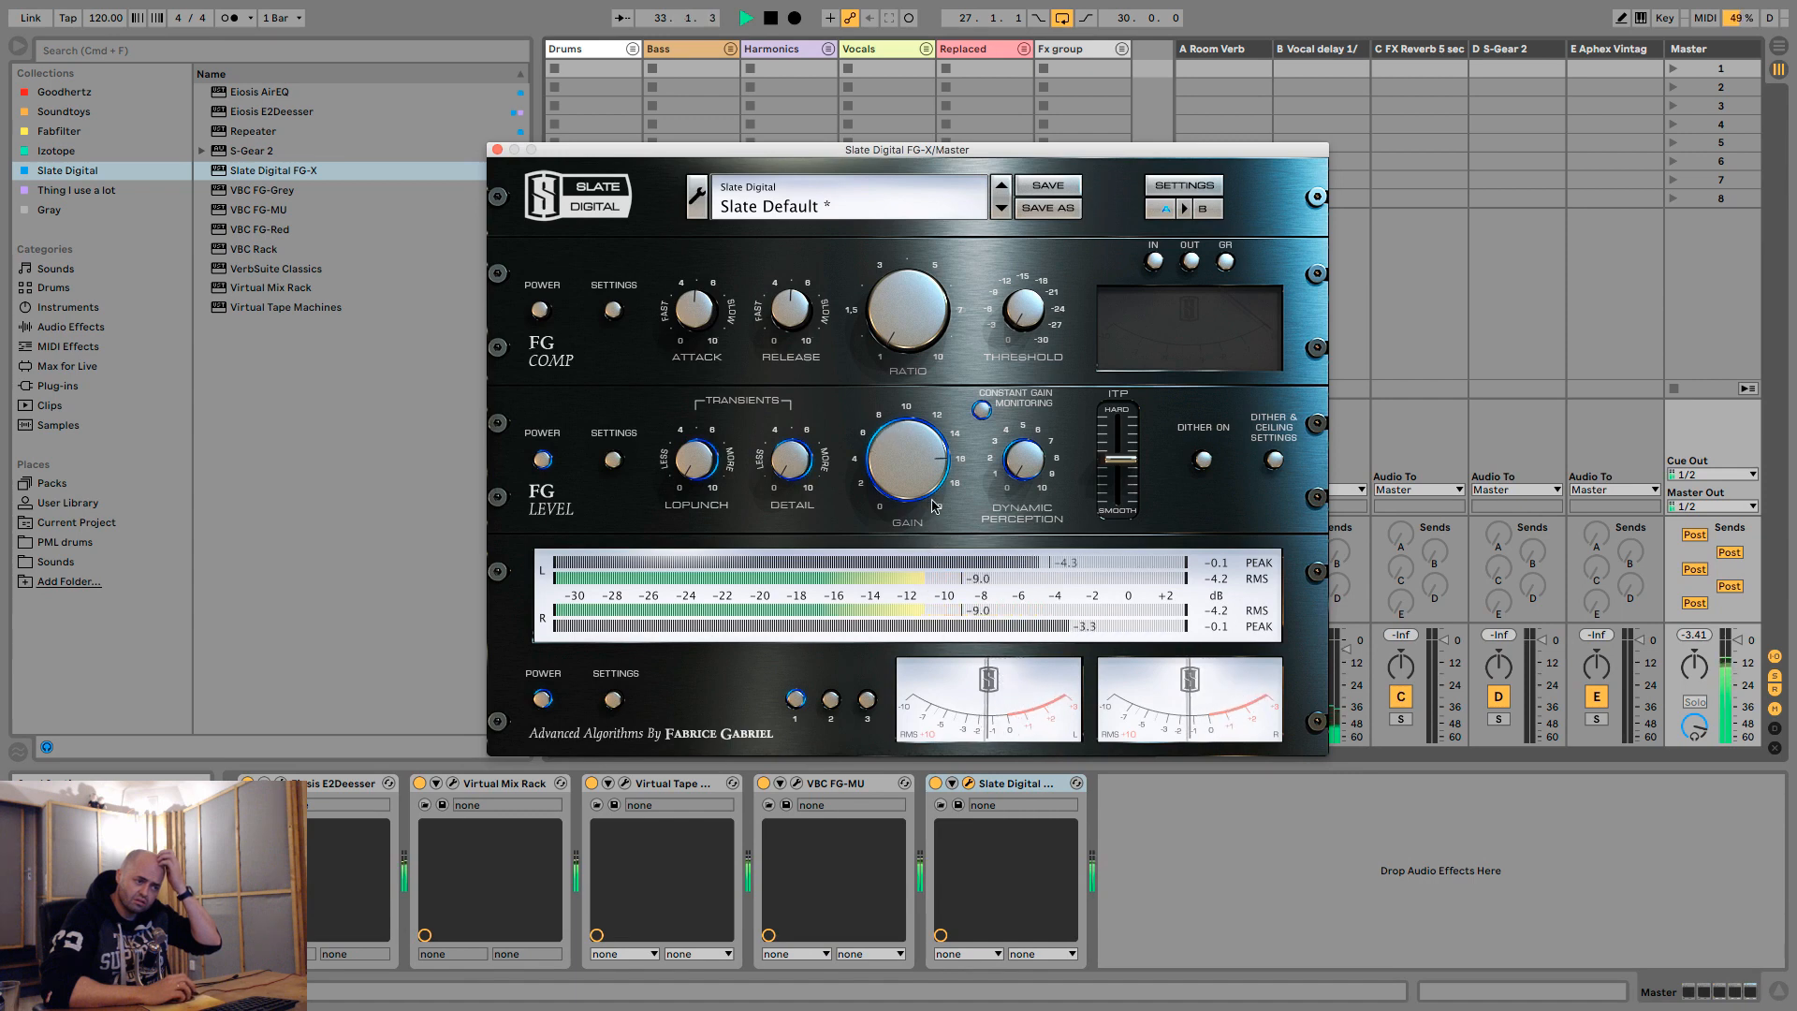
- Try the FG Level ITP slider fully at Smooth and slightly above it during playback, and stop the loop
{"action": "left_click_drag", "start_coordinate": [1119, 458], "coordinate": [1129, 597]}
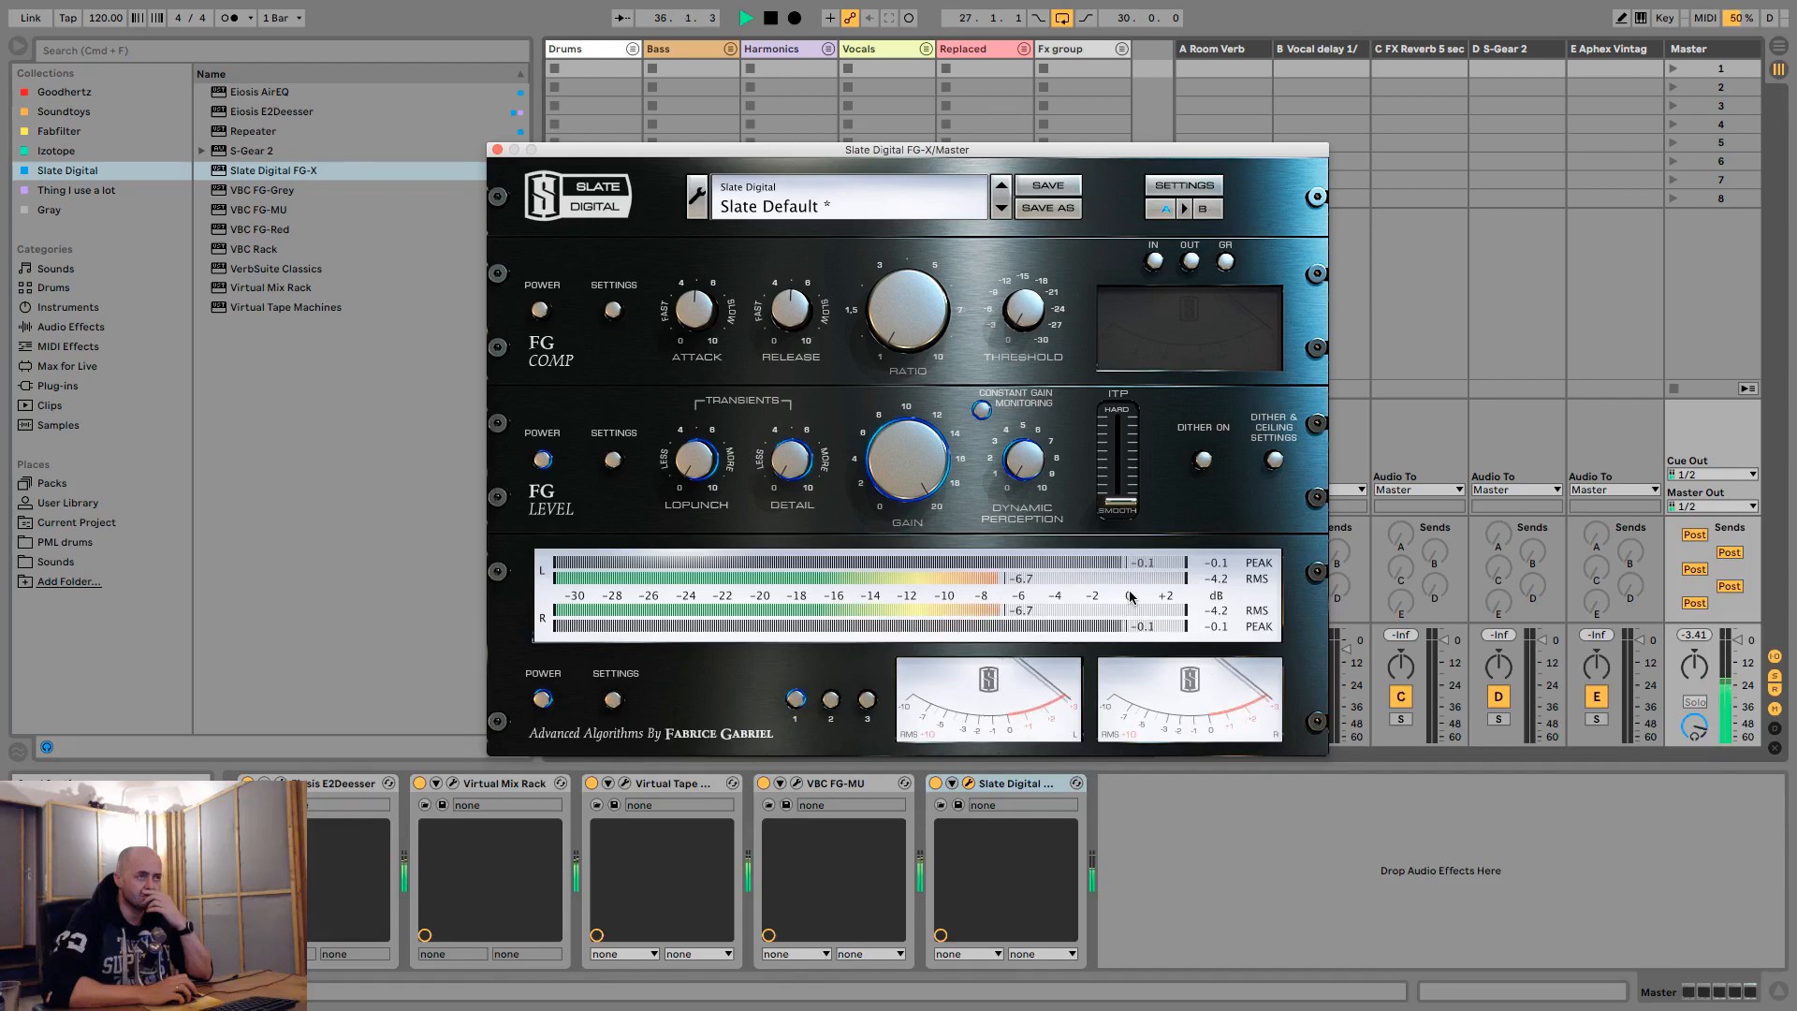
{"action": "left_click_drag", "start_coordinate": [1130, 597], "coordinate": [1130, 489]}
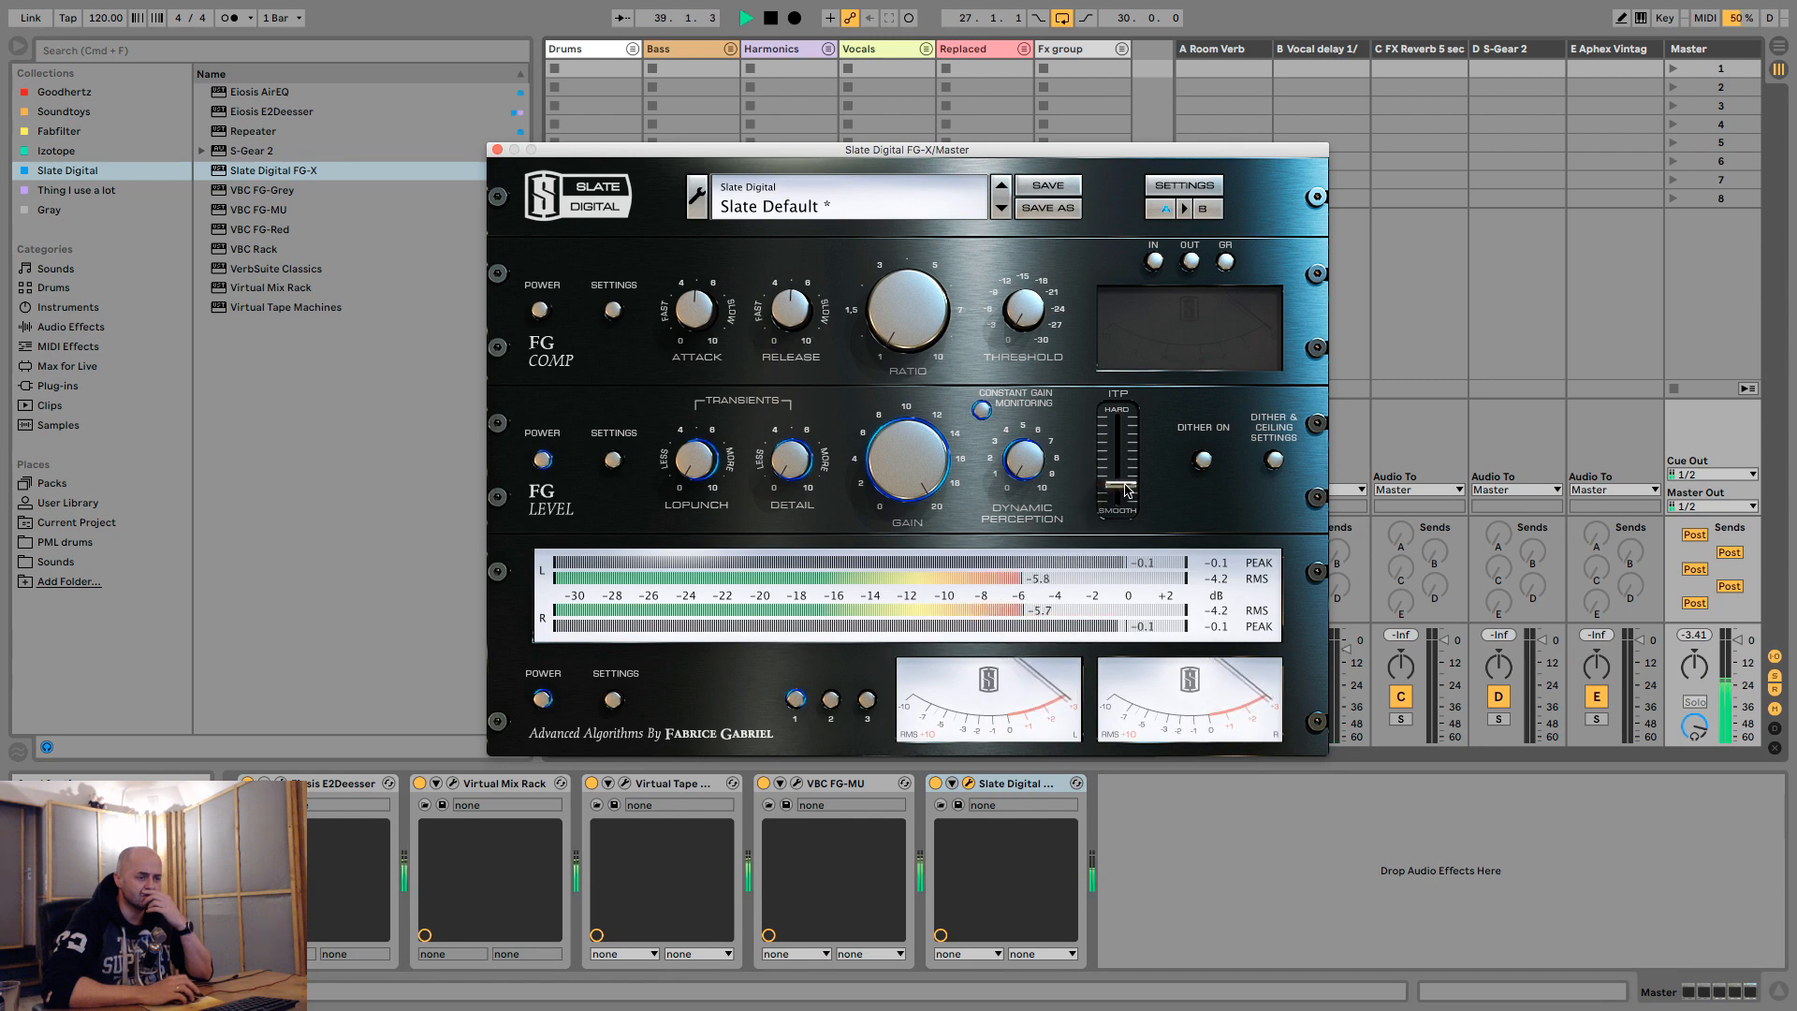
{"action": "key", "text": "space"}
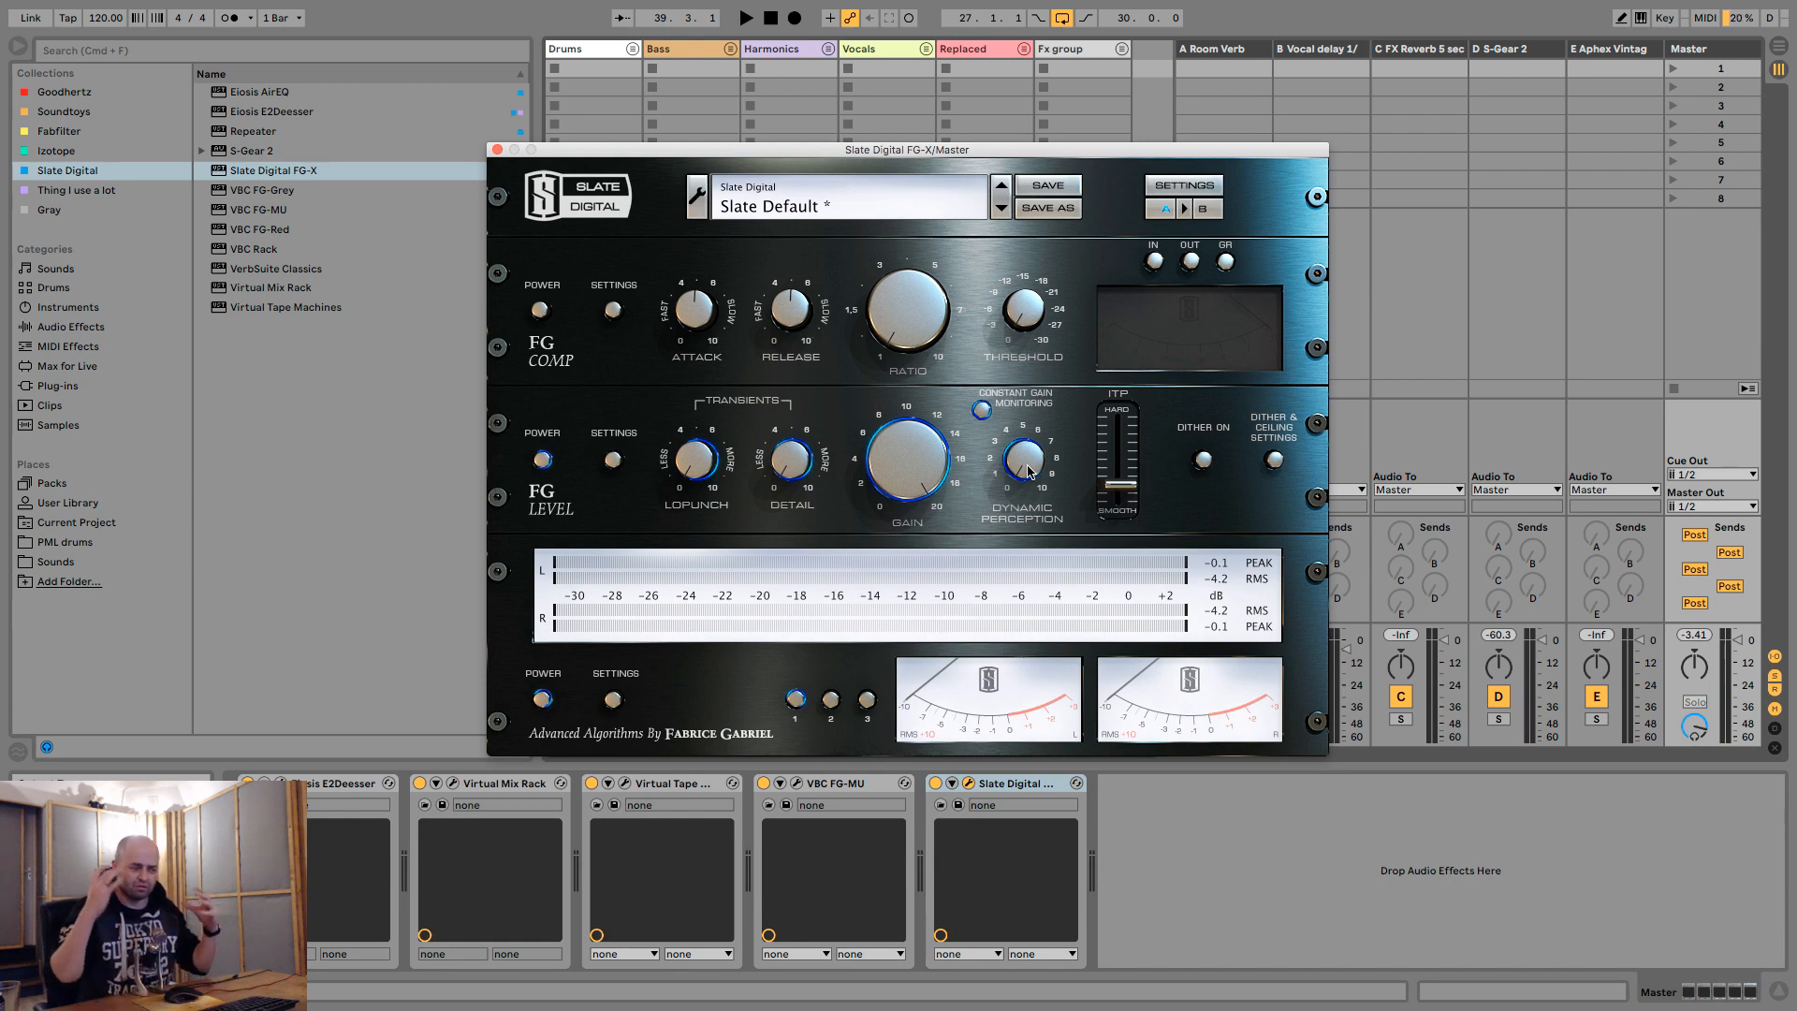
- Replay the loop, set the FG Level ITP slider fully to Smooth, and turn off Constant Gain Monitoring with playback stopped
{"action": "key", "text": "space"}
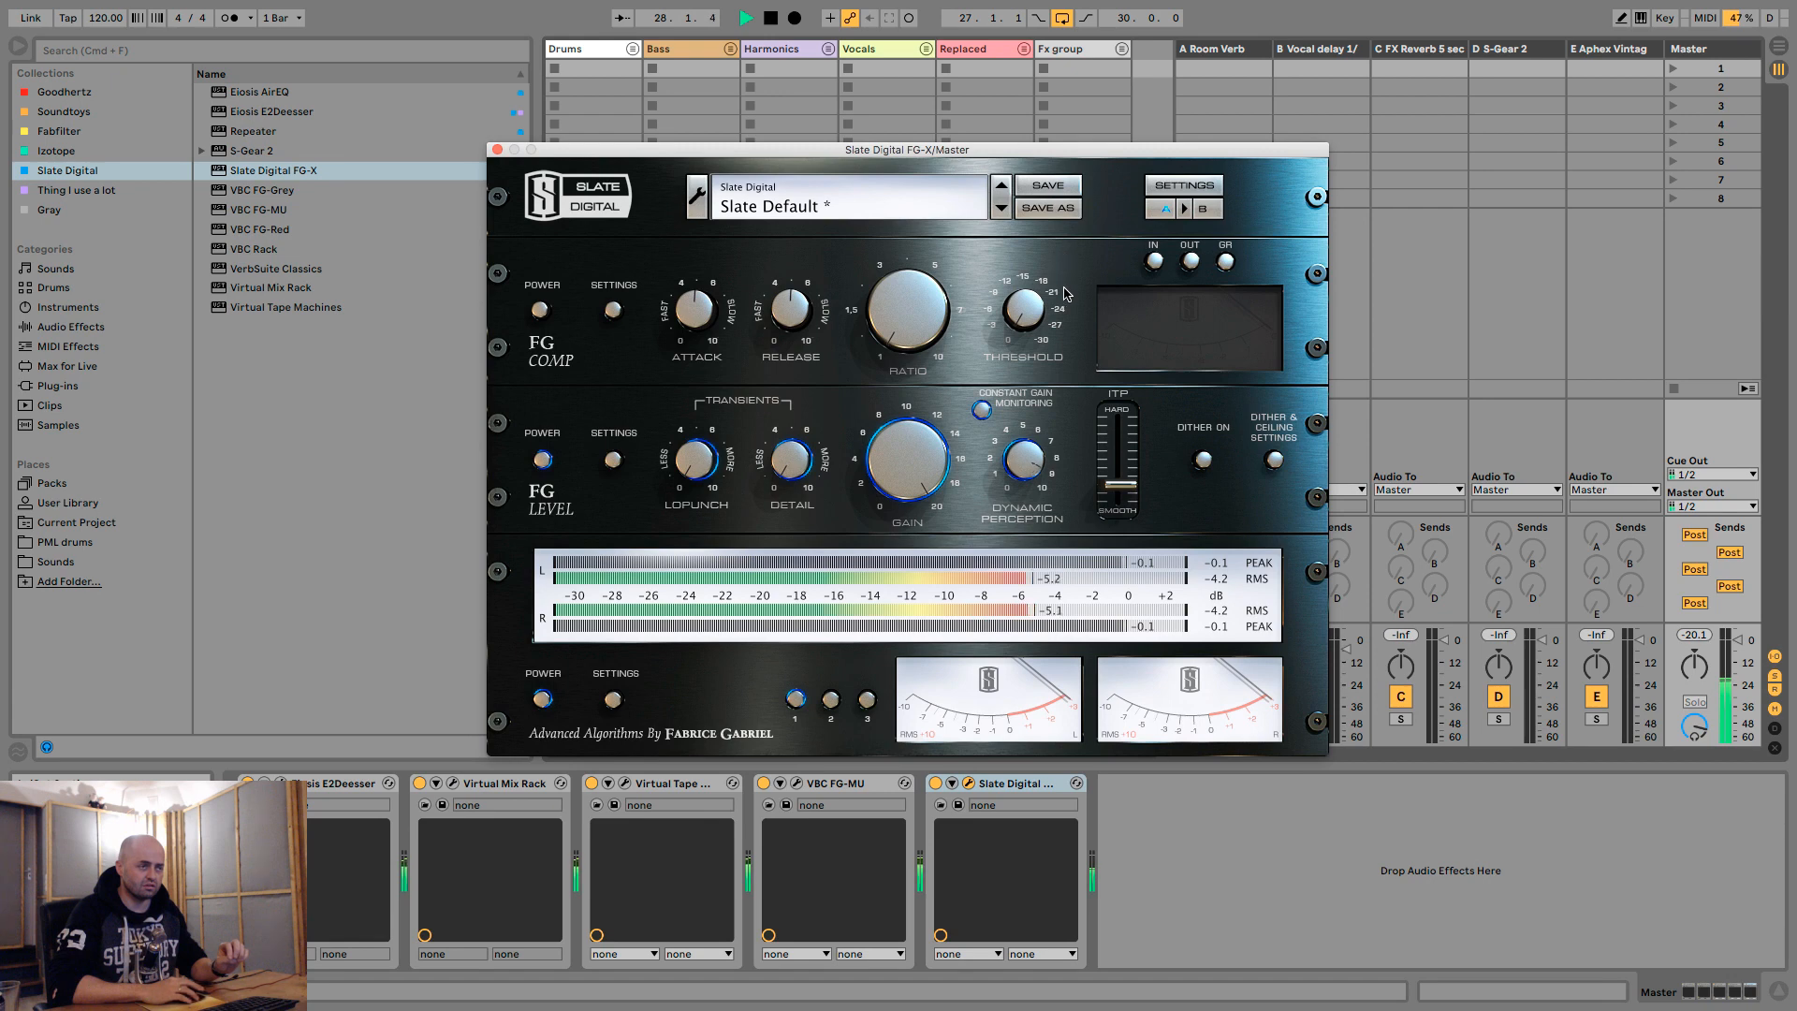
{"action": "left_click_drag", "start_coordinate": [1113, 421], "coordinate": [1119, 539]}
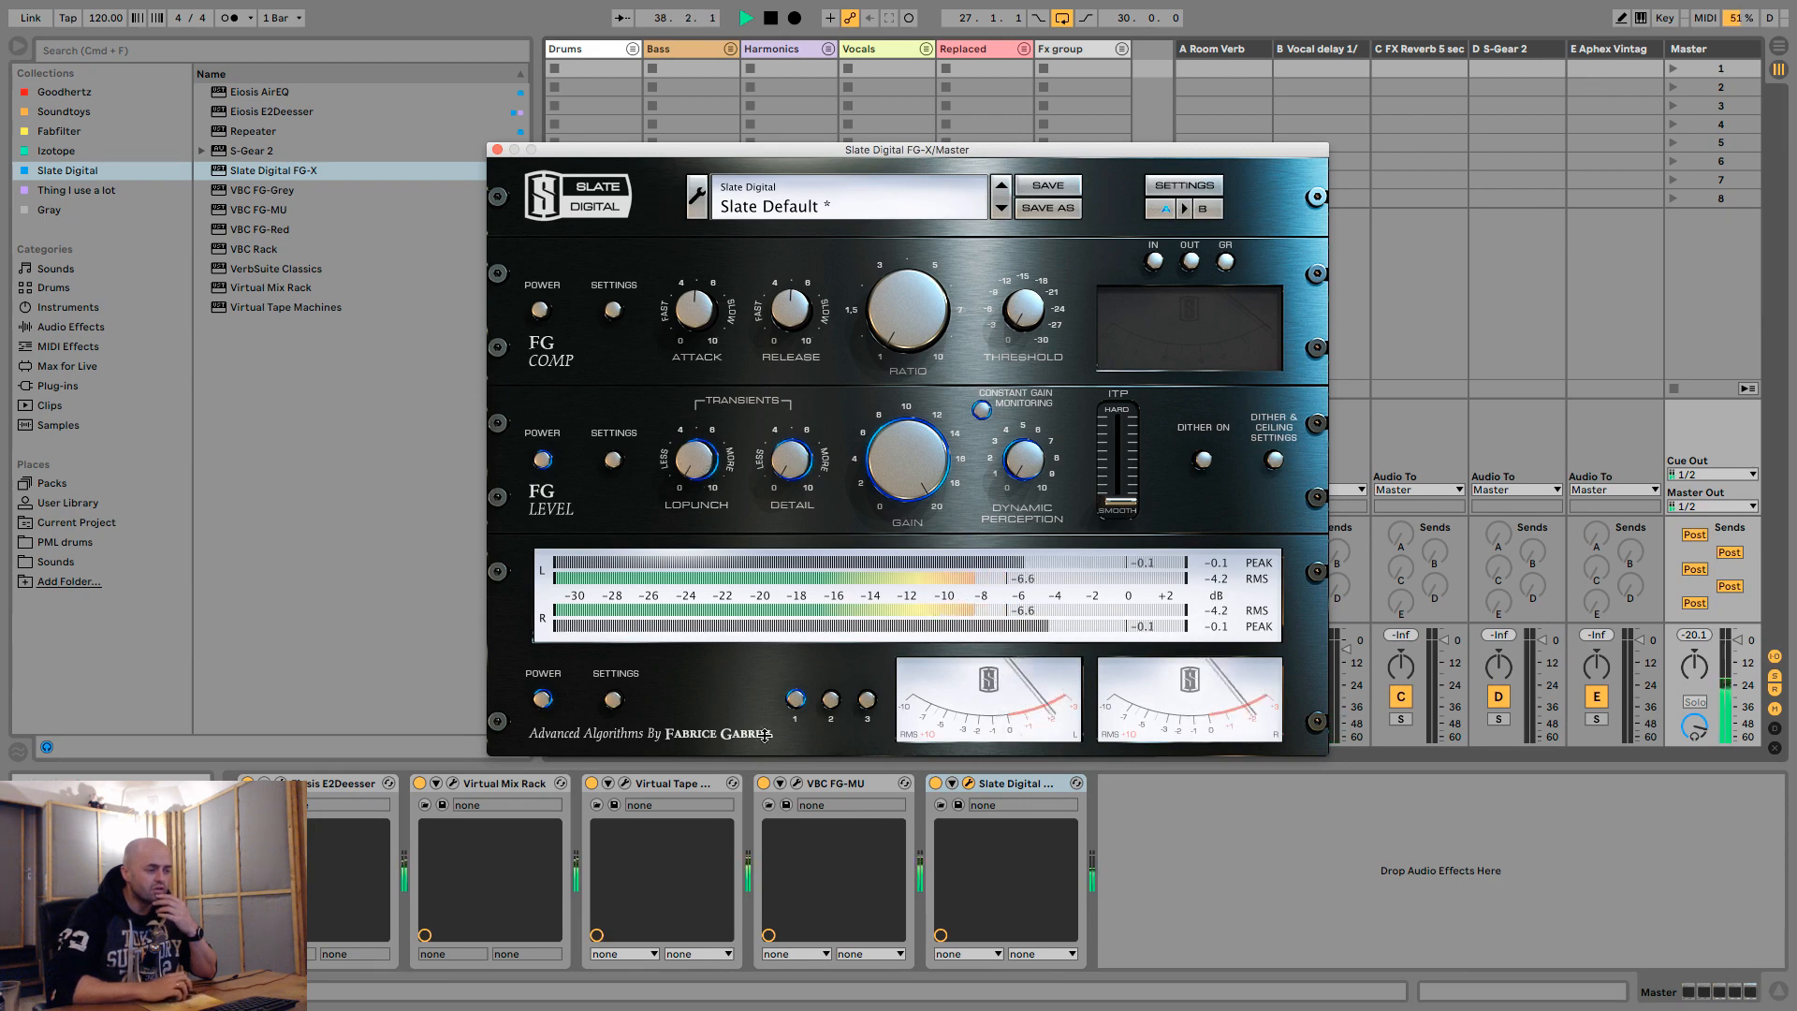
{"action": "key", "text": "space"}
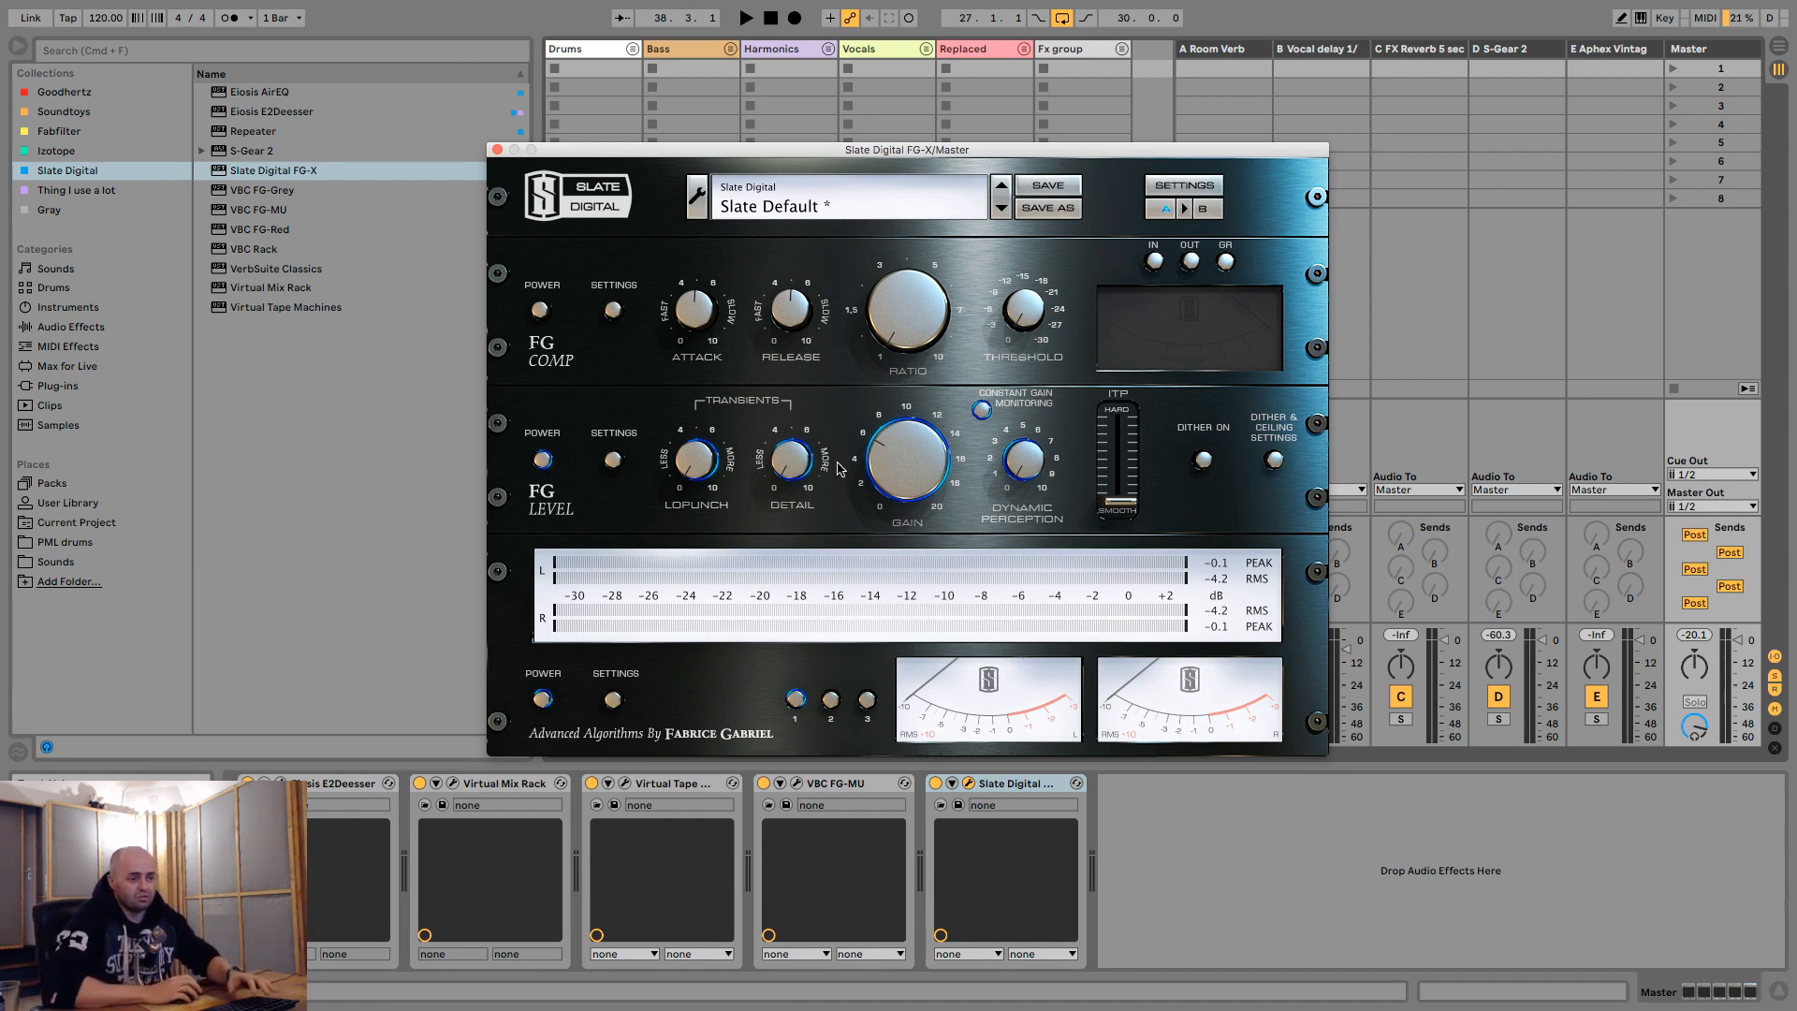
{"action": "left_click", "coordinate": [1439, 407]}
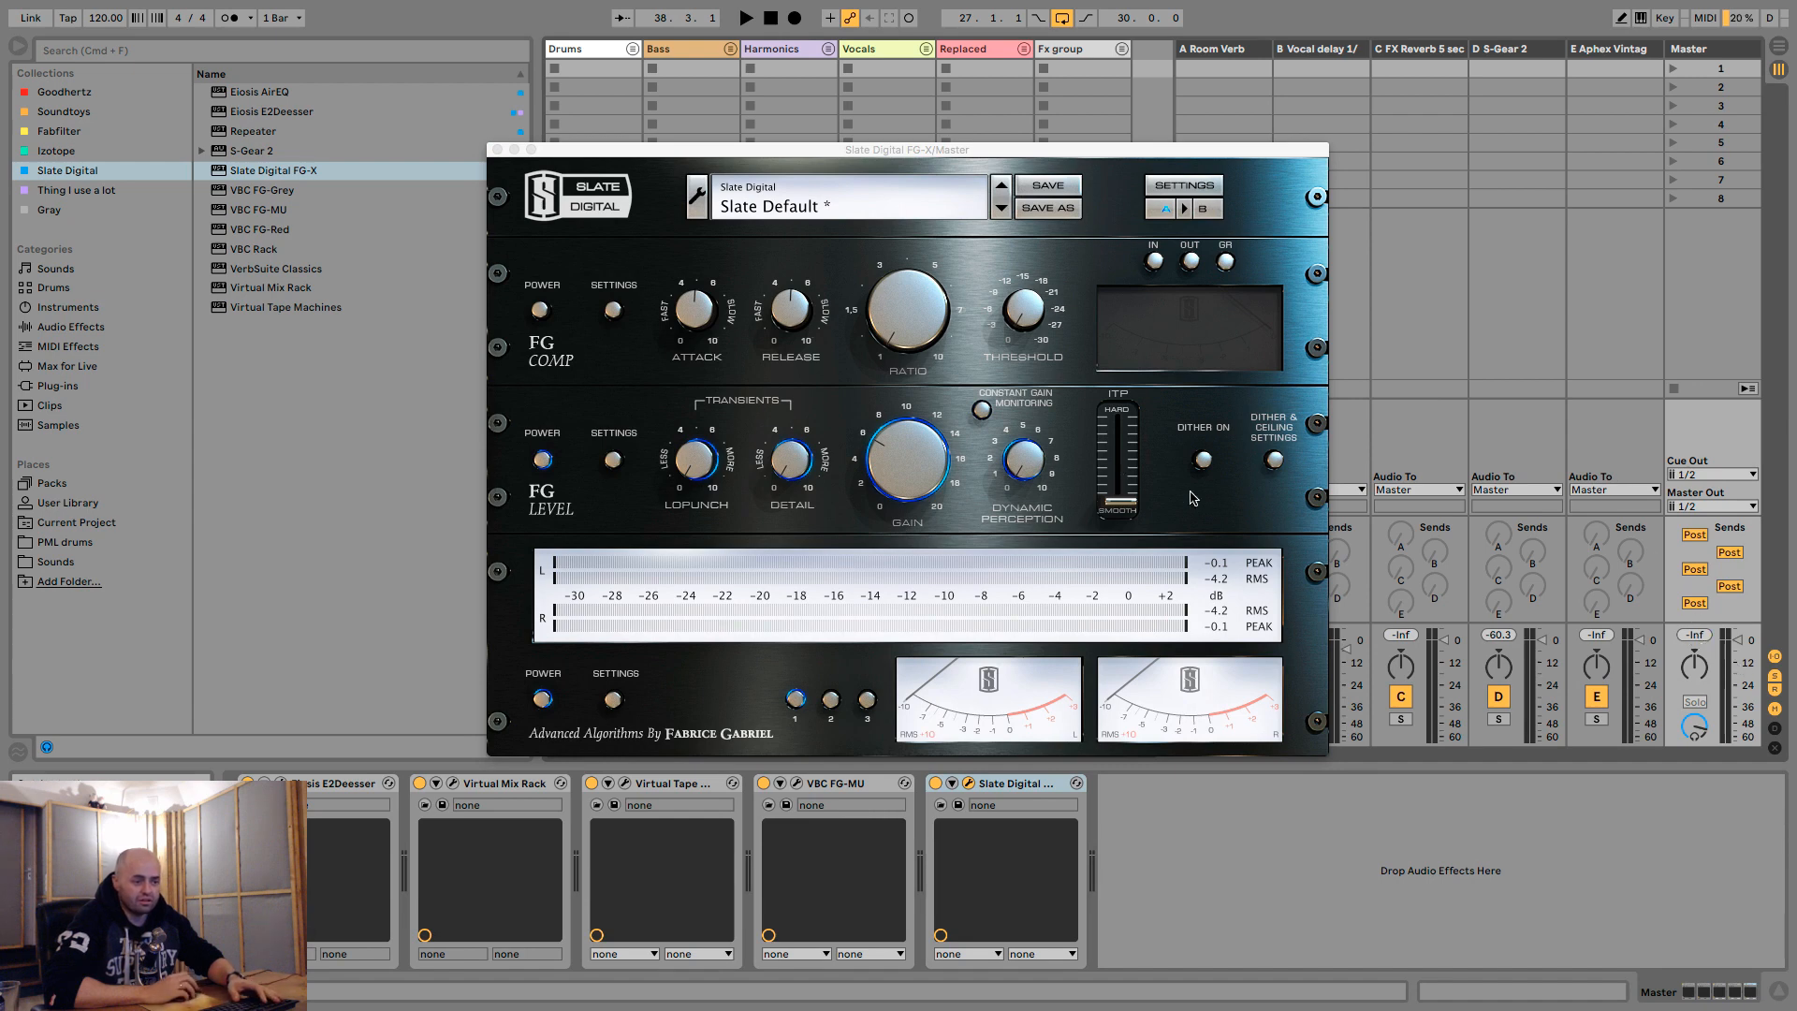
- Set the FG-X output ceiling to -0.10, keep the output bit resolution at 24 bits, and save the dither settings
{"action": "left_click", "coordinate": [1274, 459]}
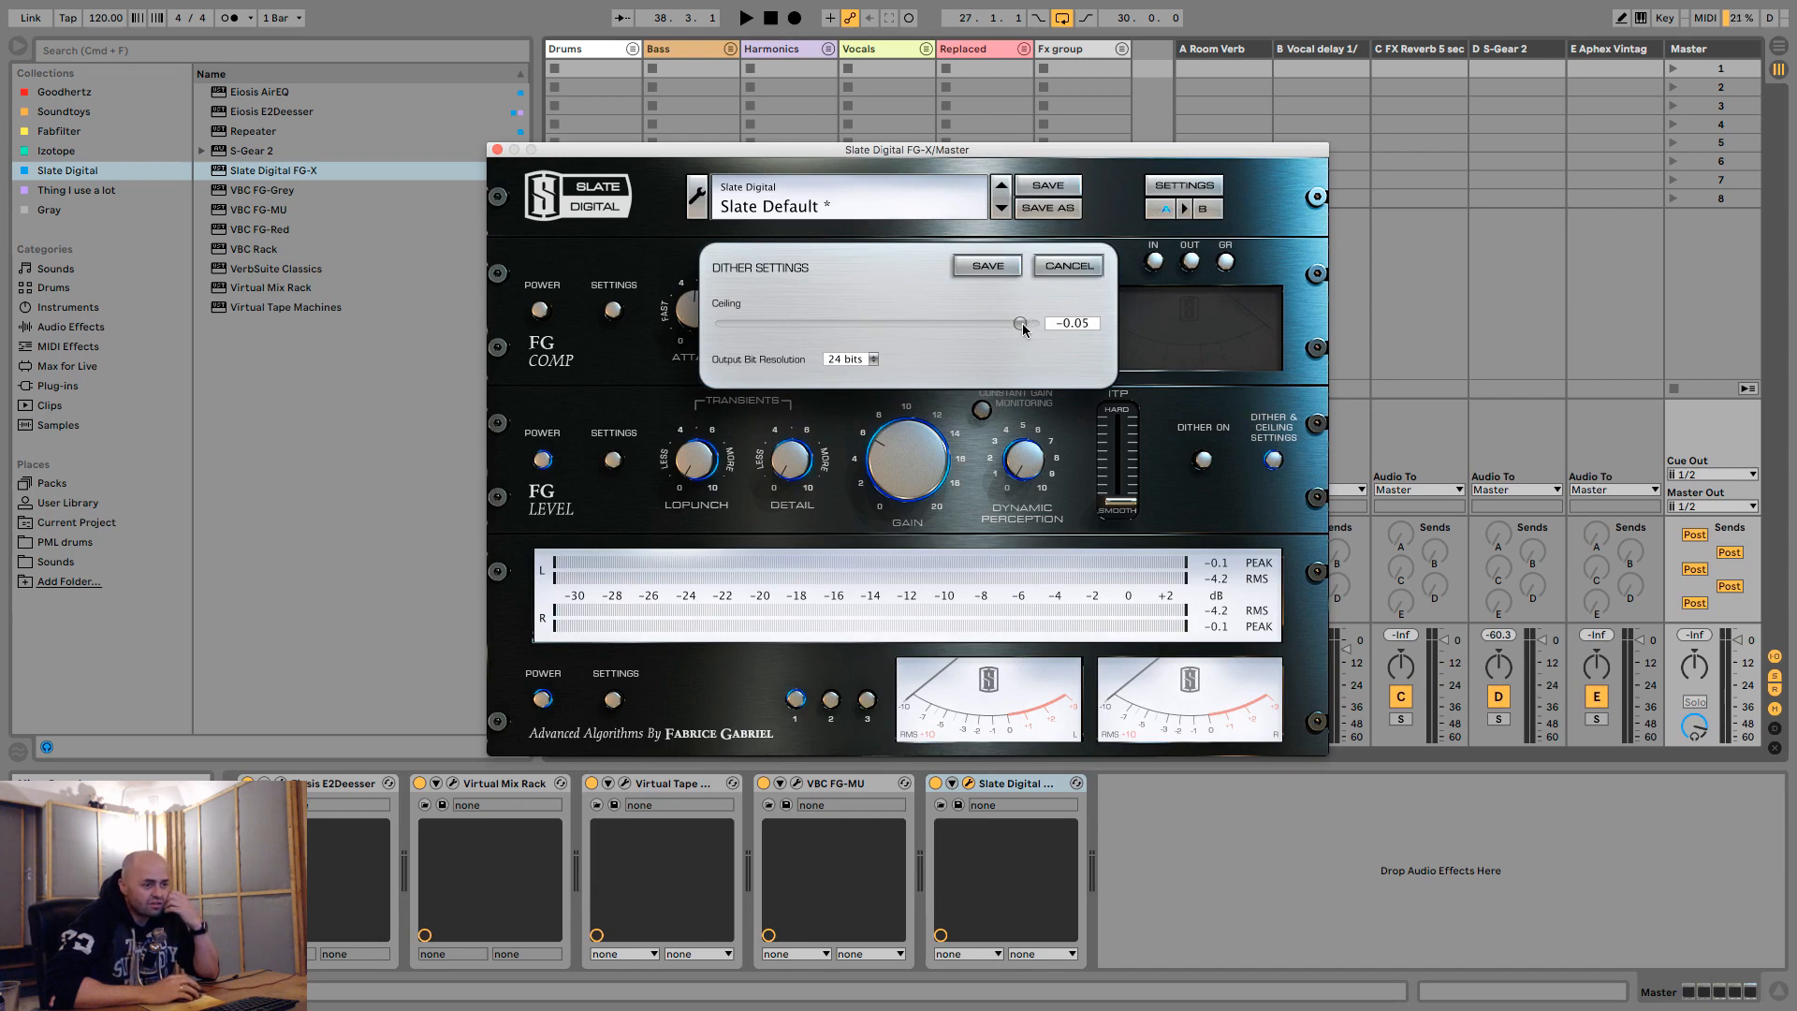
{"action": "left_click_drag", "start_coordinate": [1023, 325], "coordinate": [1000, 324]}
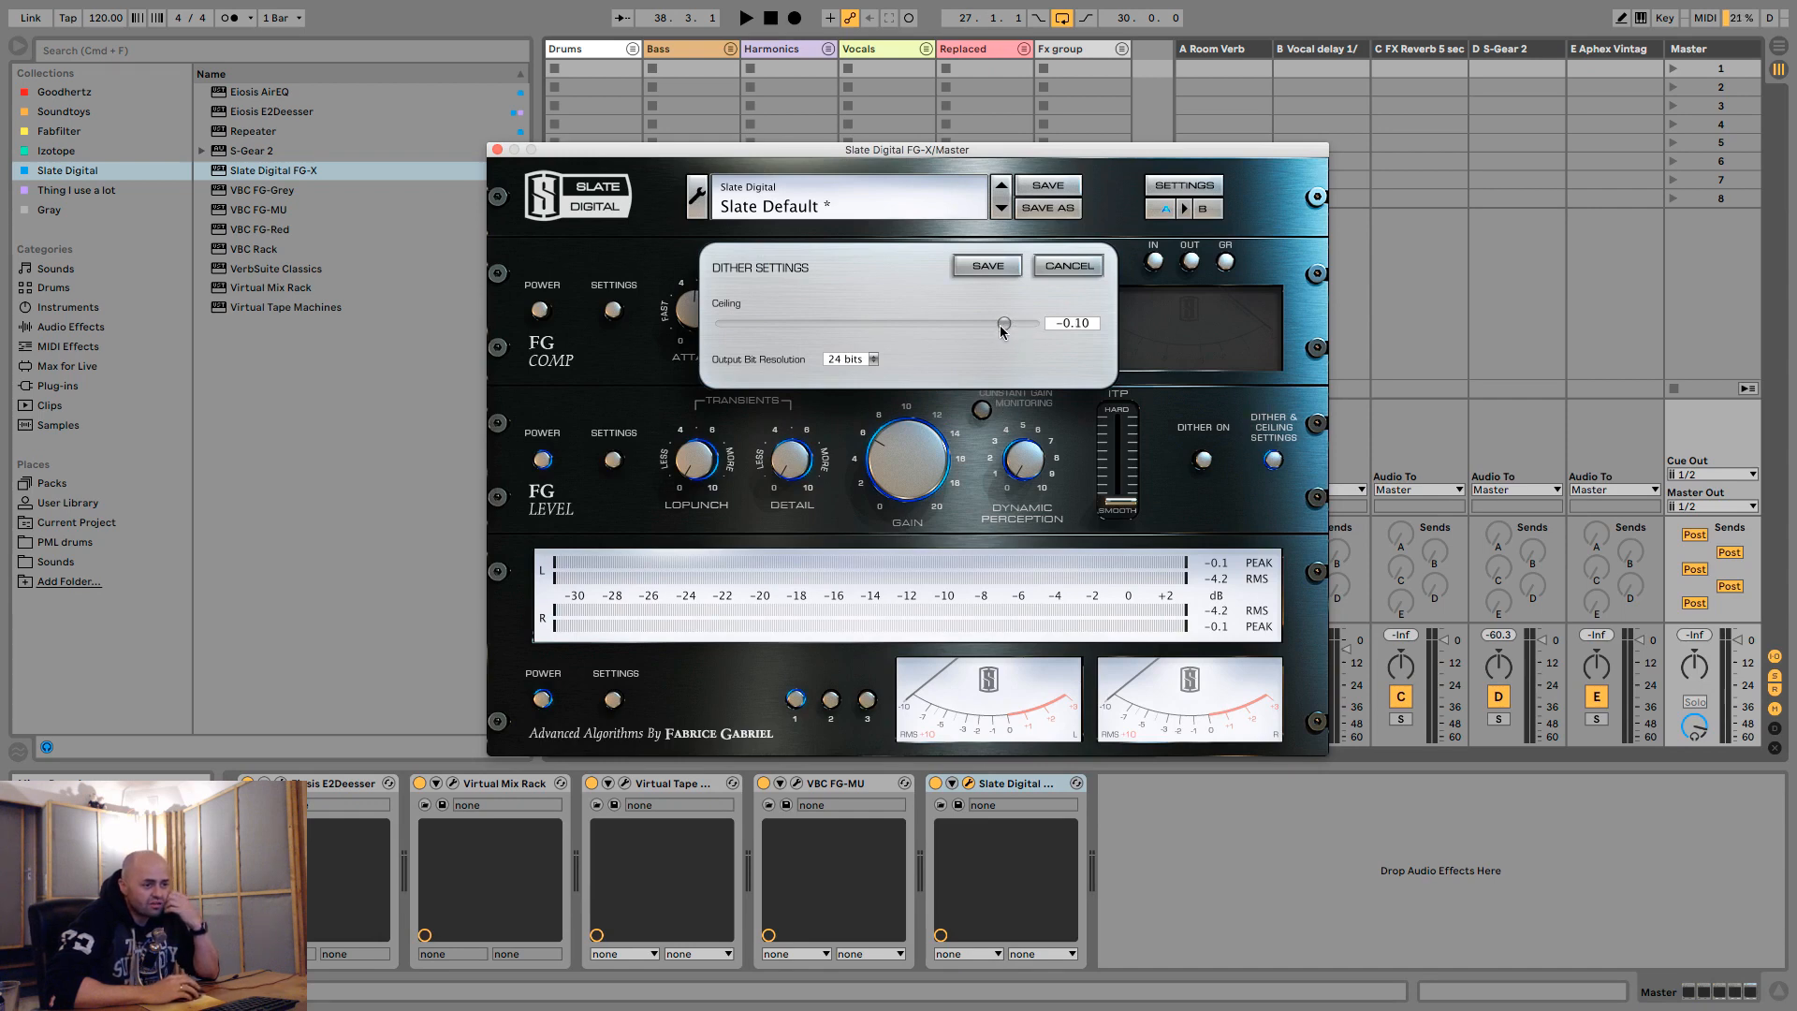
{"action": "left_click", "coordinate": [874, 361]}
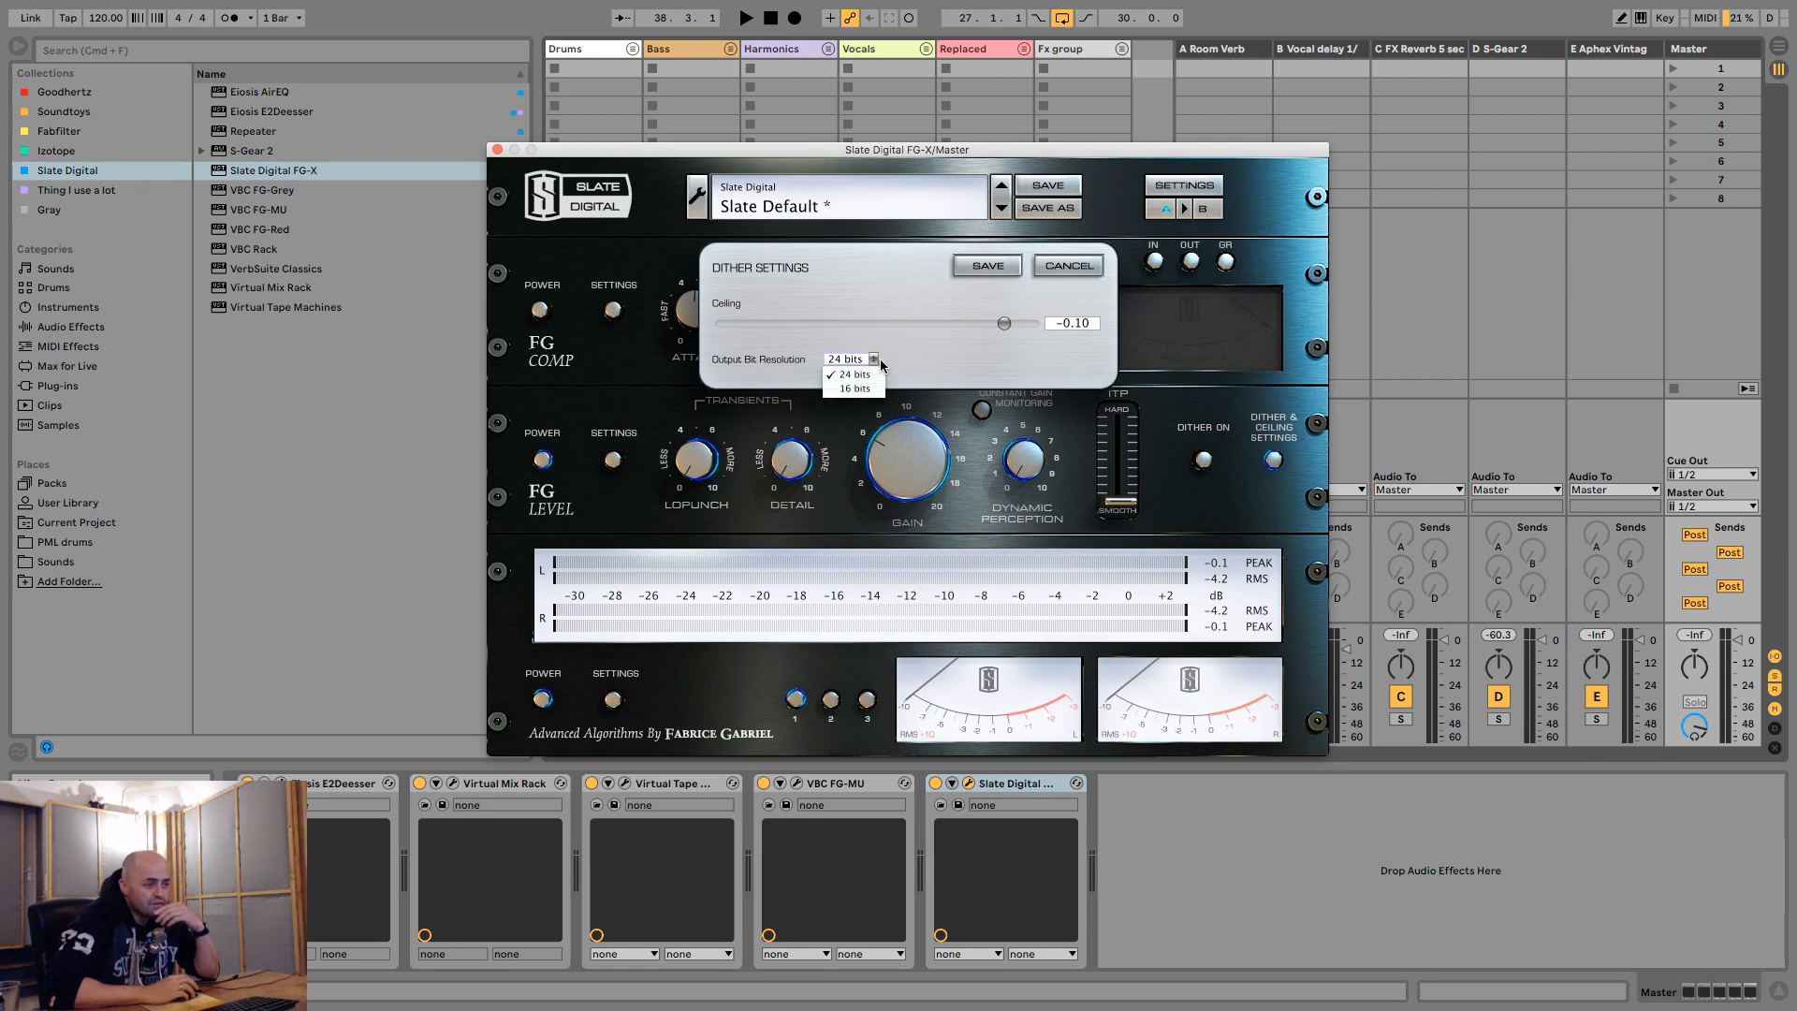
{"action": "left_click", "coordinate": [880, 361]}
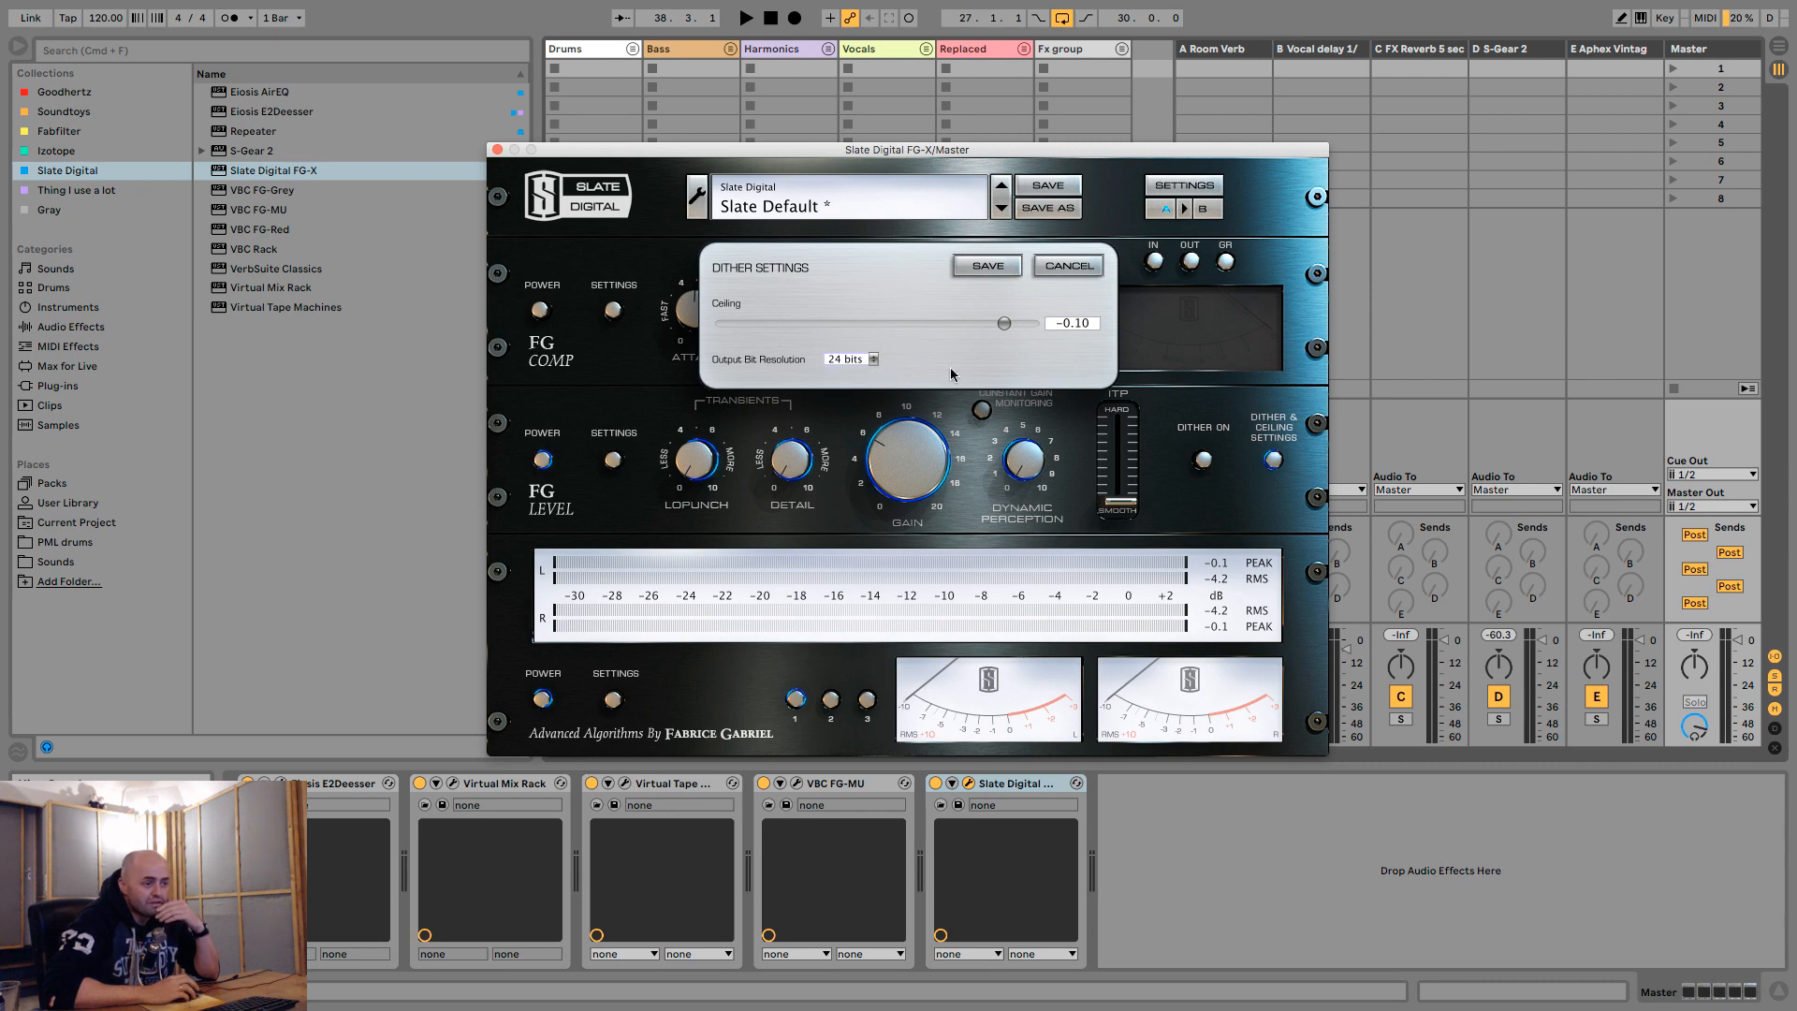
{"action": "left_click", "coordinate": [987, 266]}
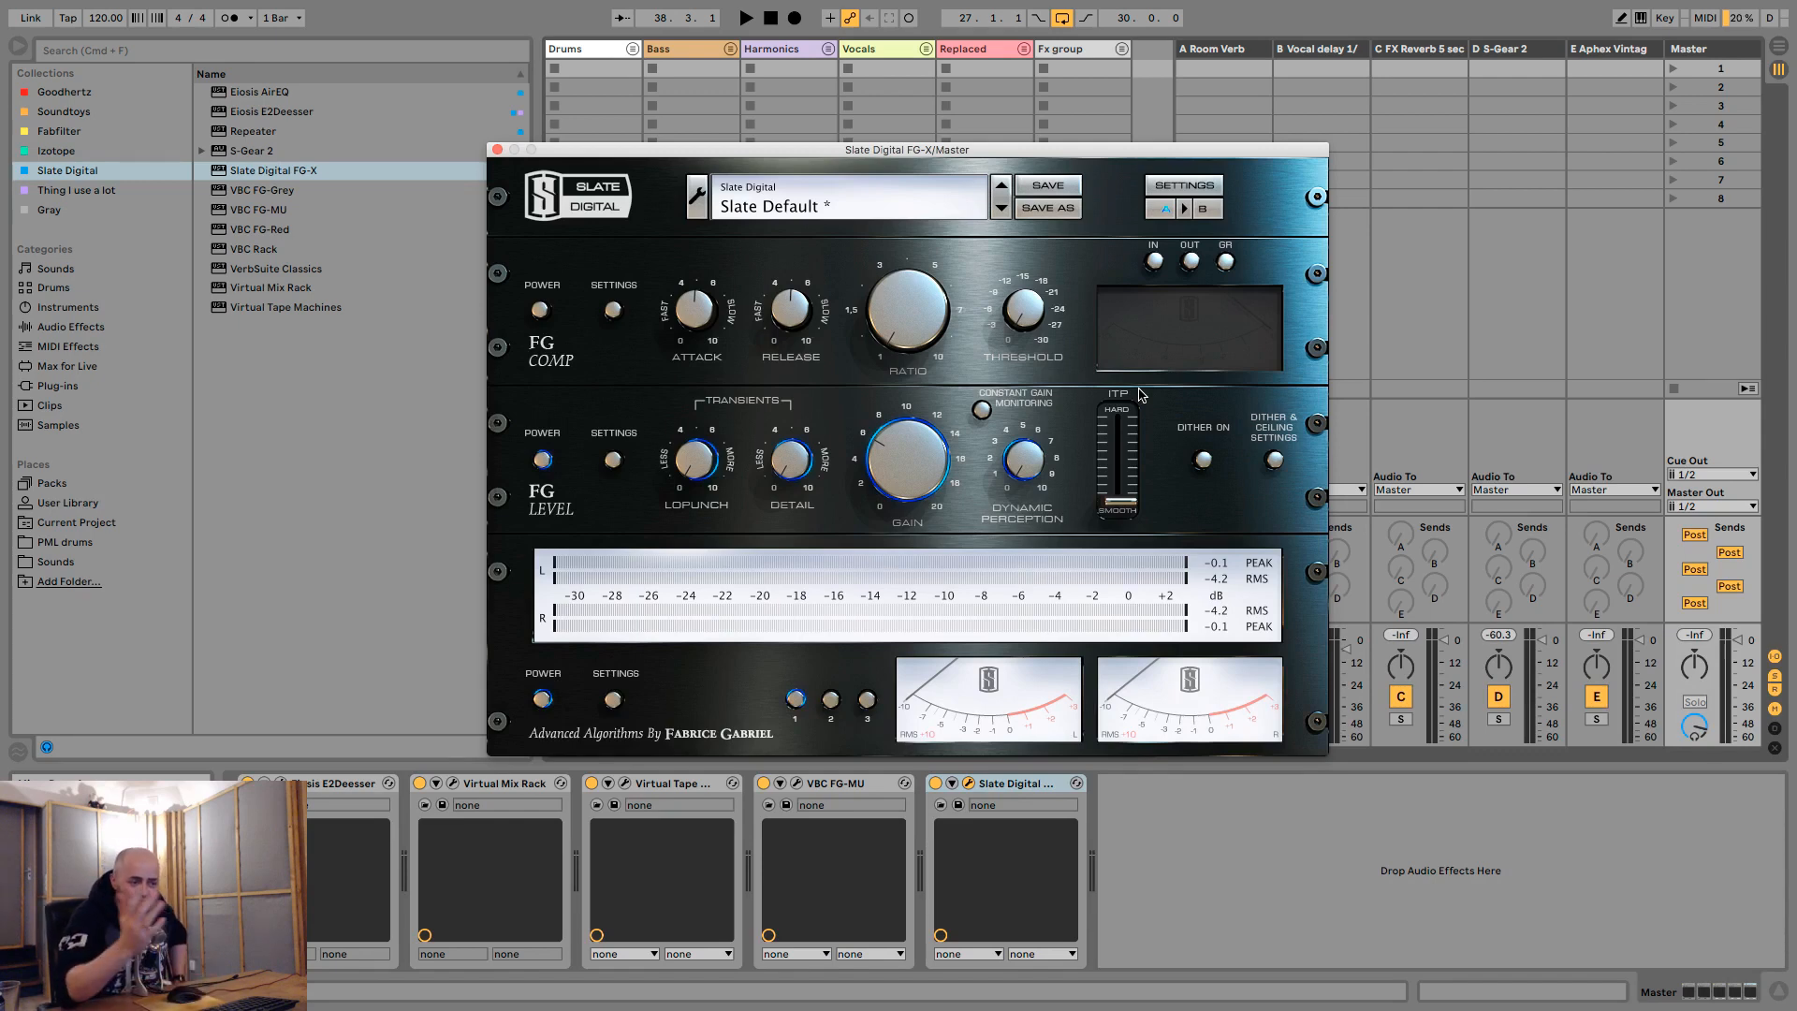
- Play the loop in two passes, adjusting the FG Level gain during each one
{"action": "key", "text": "space"}
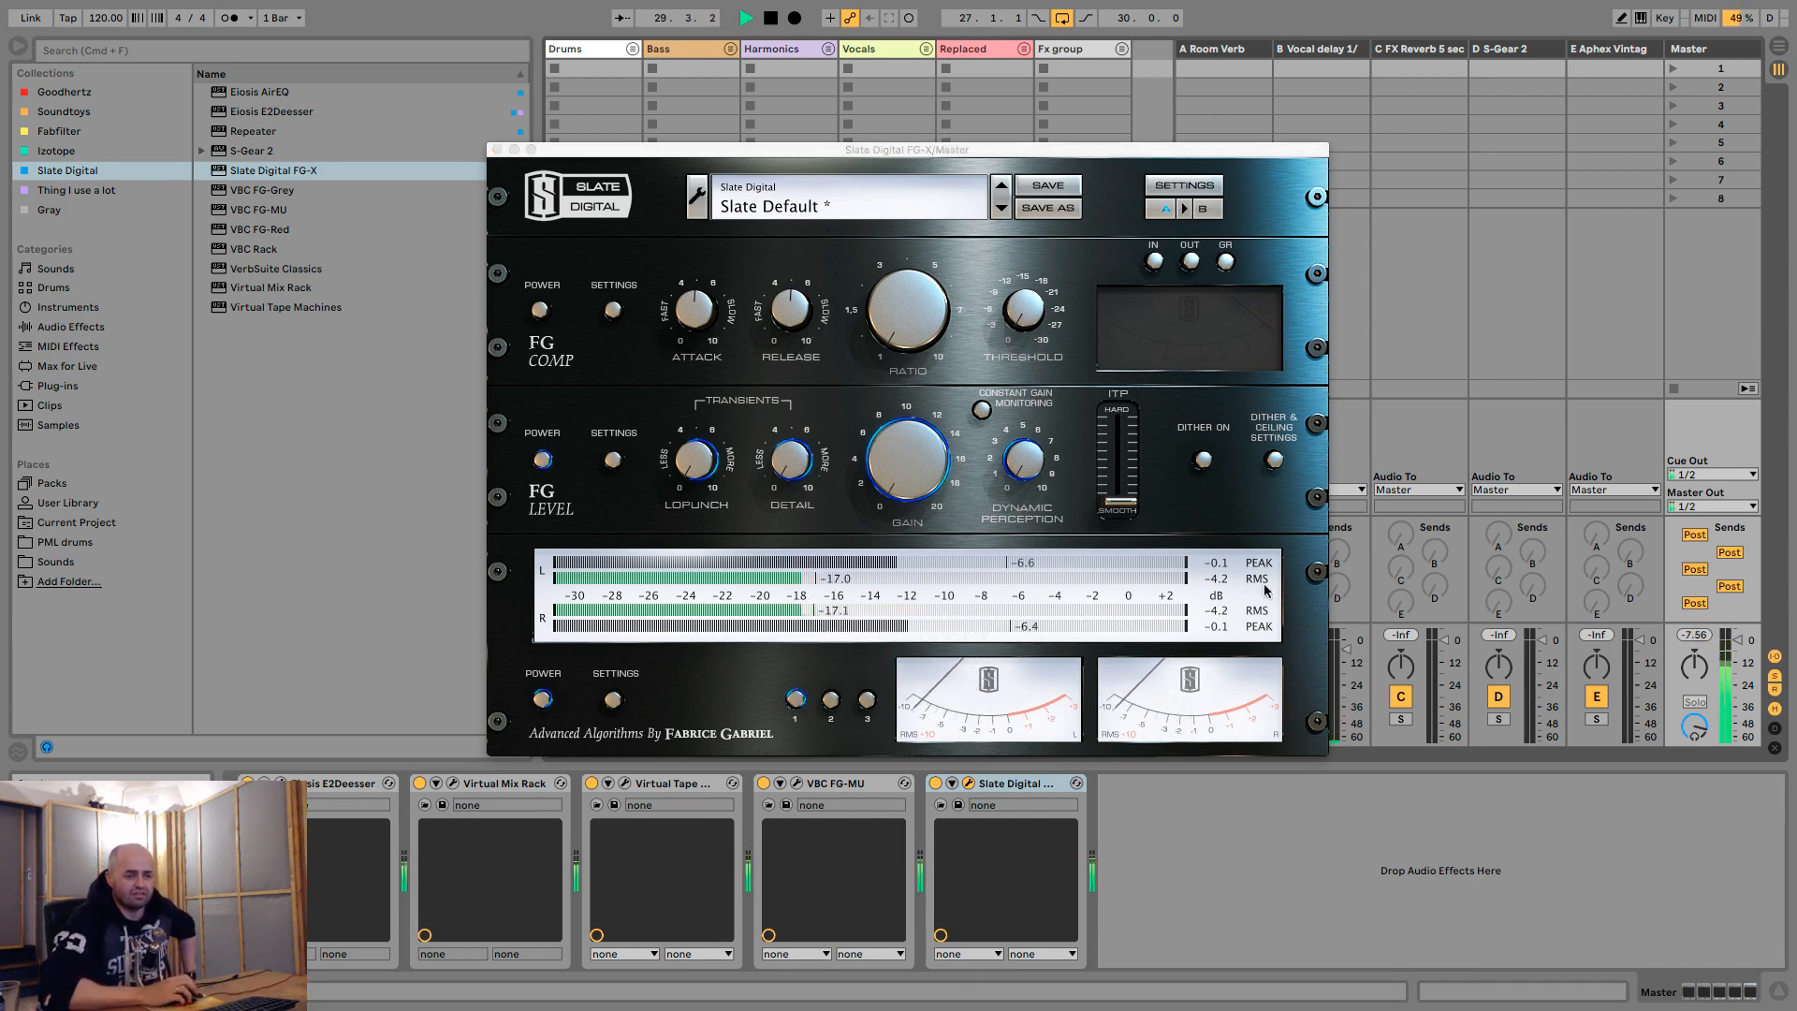
{"action": "left_click_drag", "start_coordinate": [945, 480], "coordinate": [917, 442]}
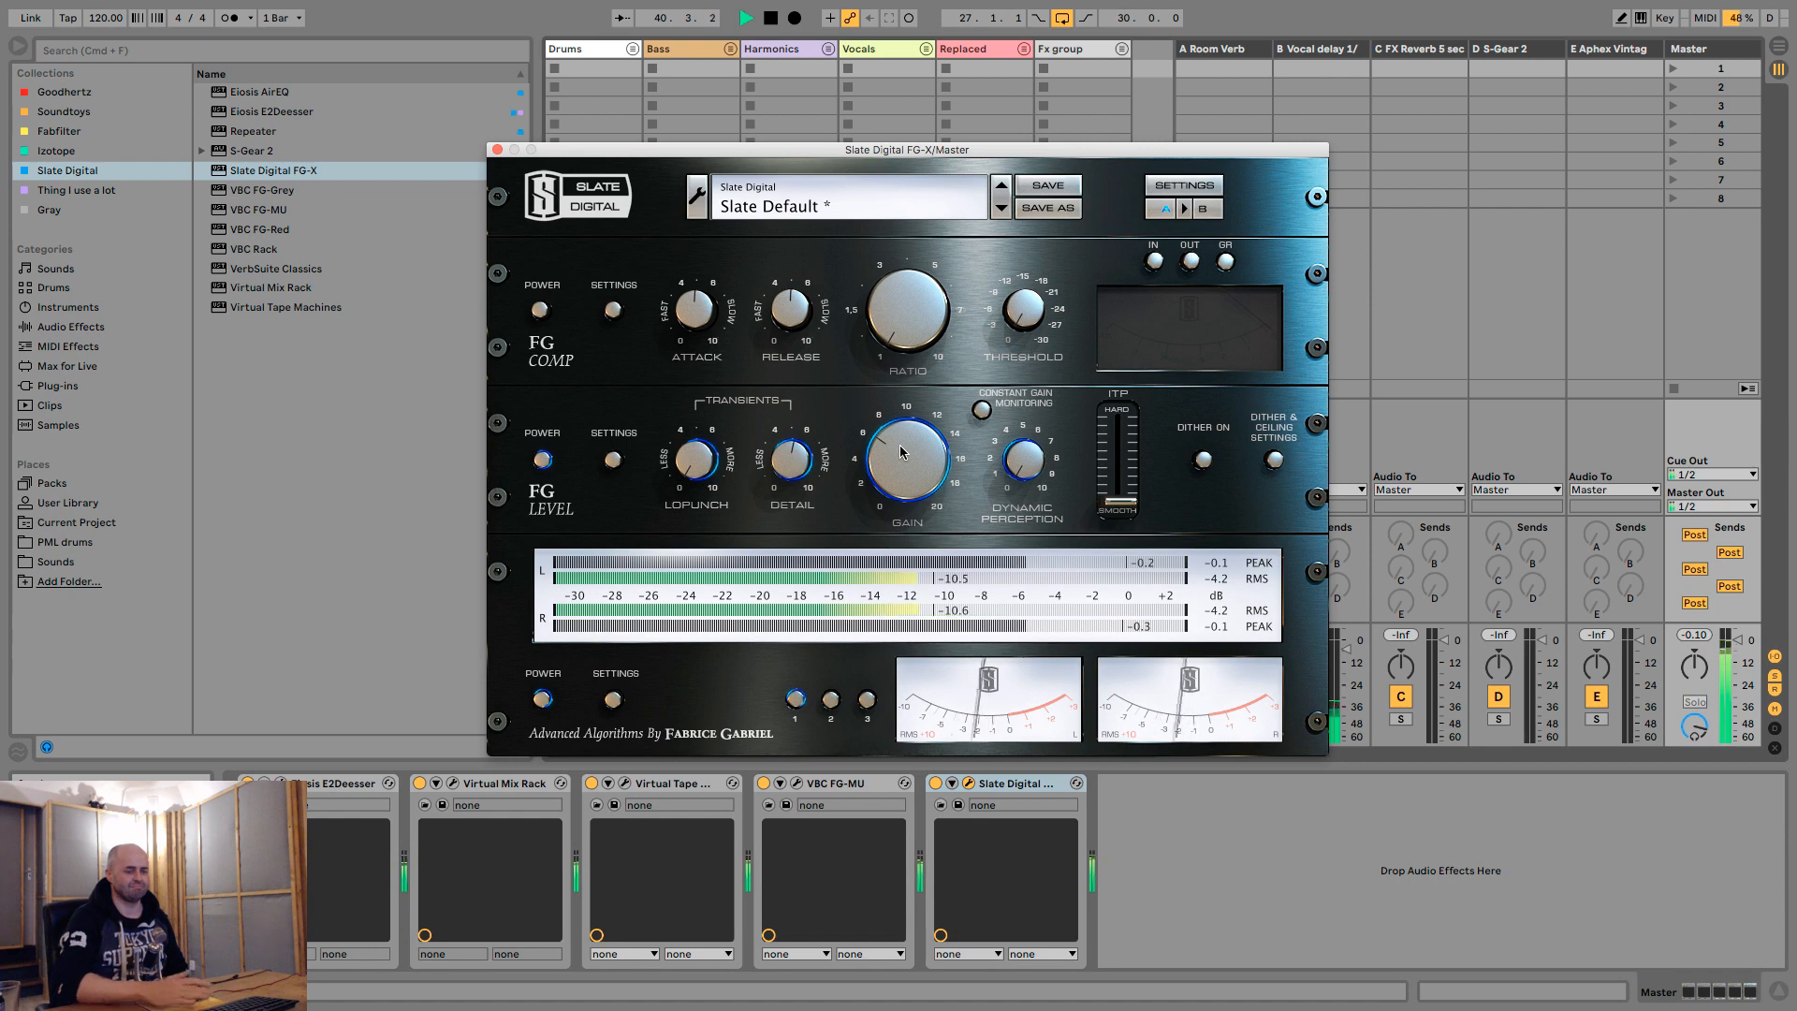
{"action": "key", "text": "space"}
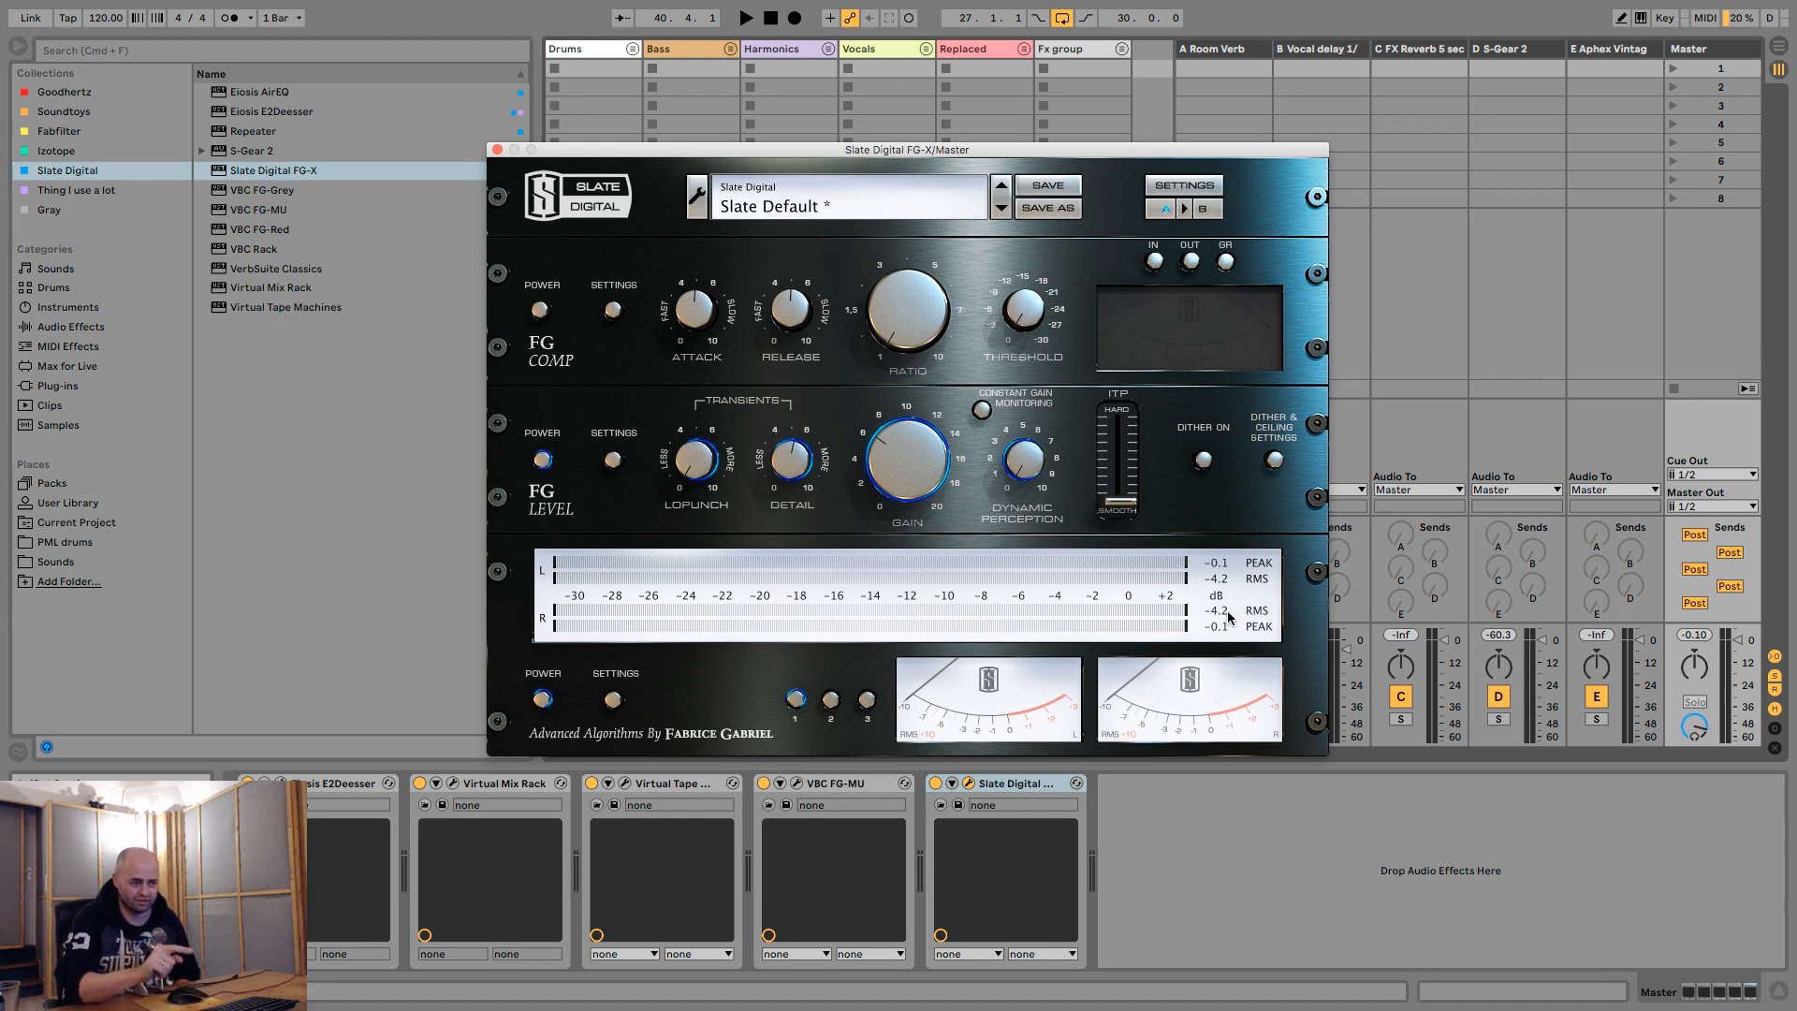
{"action": "key", "text": "space"}
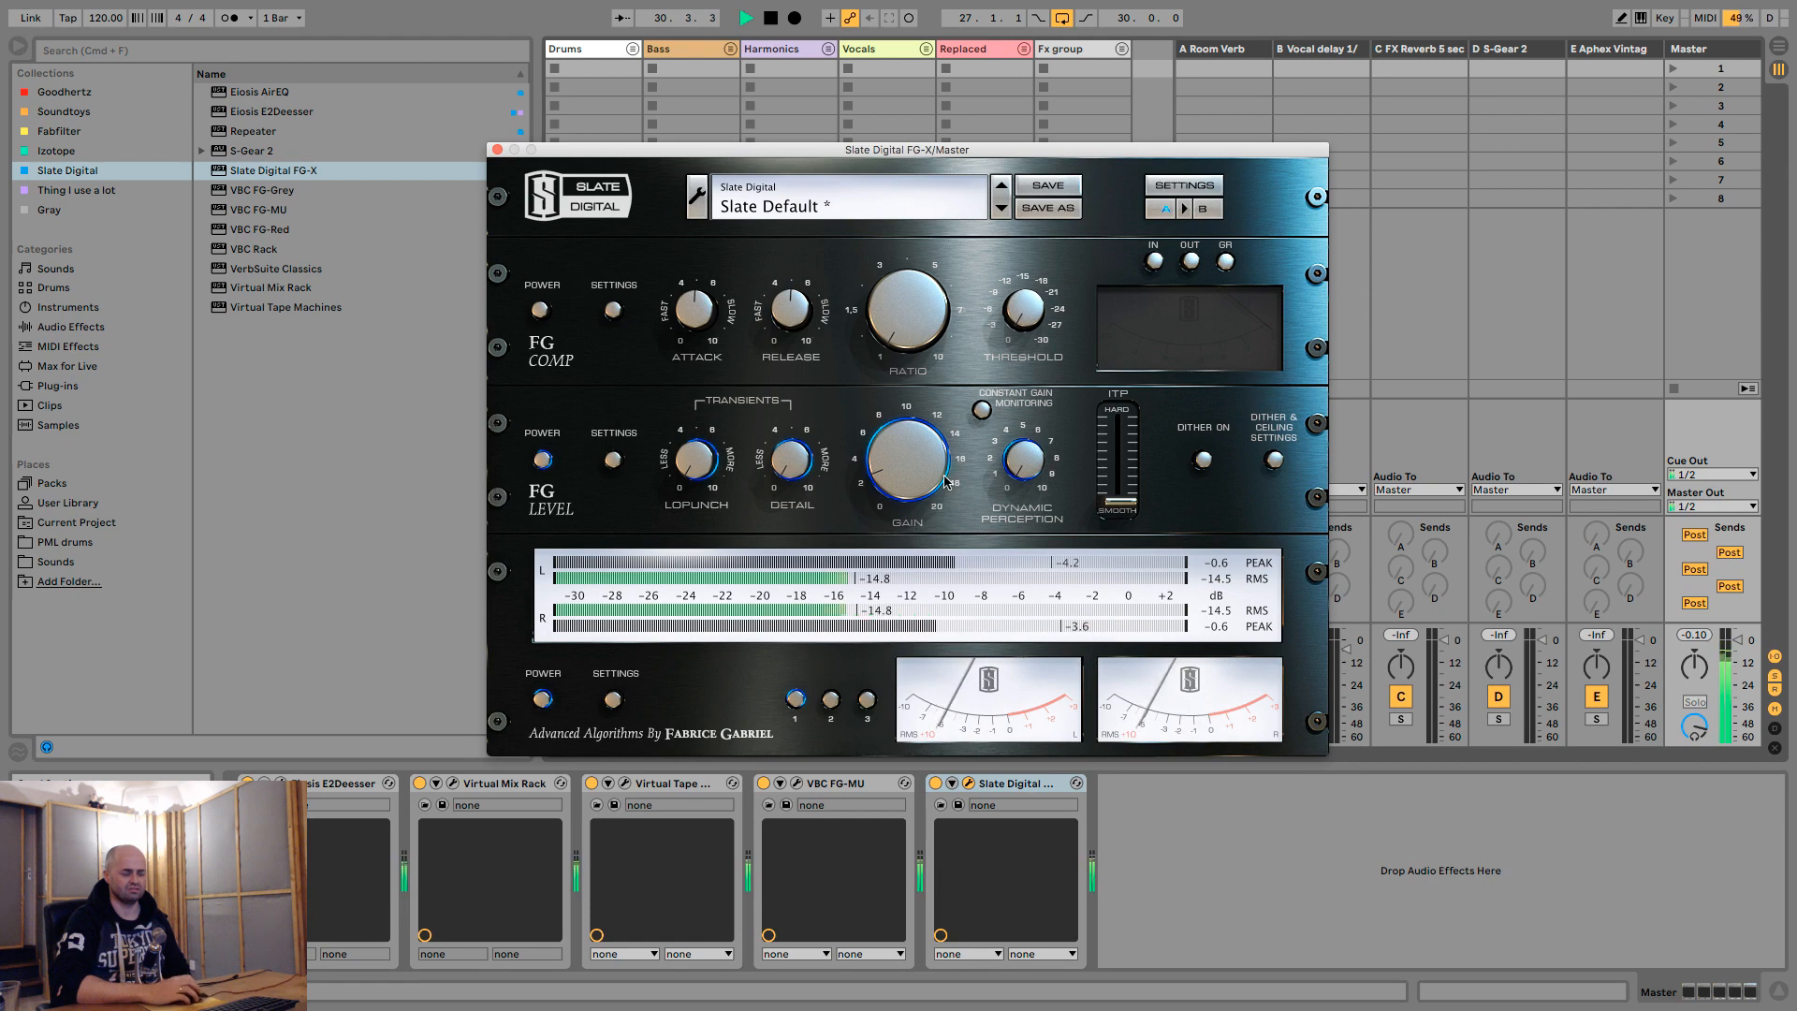
{"action": "left_click_drag", "start_coordinate": [945, 482], "coordinate": [920, 428]}
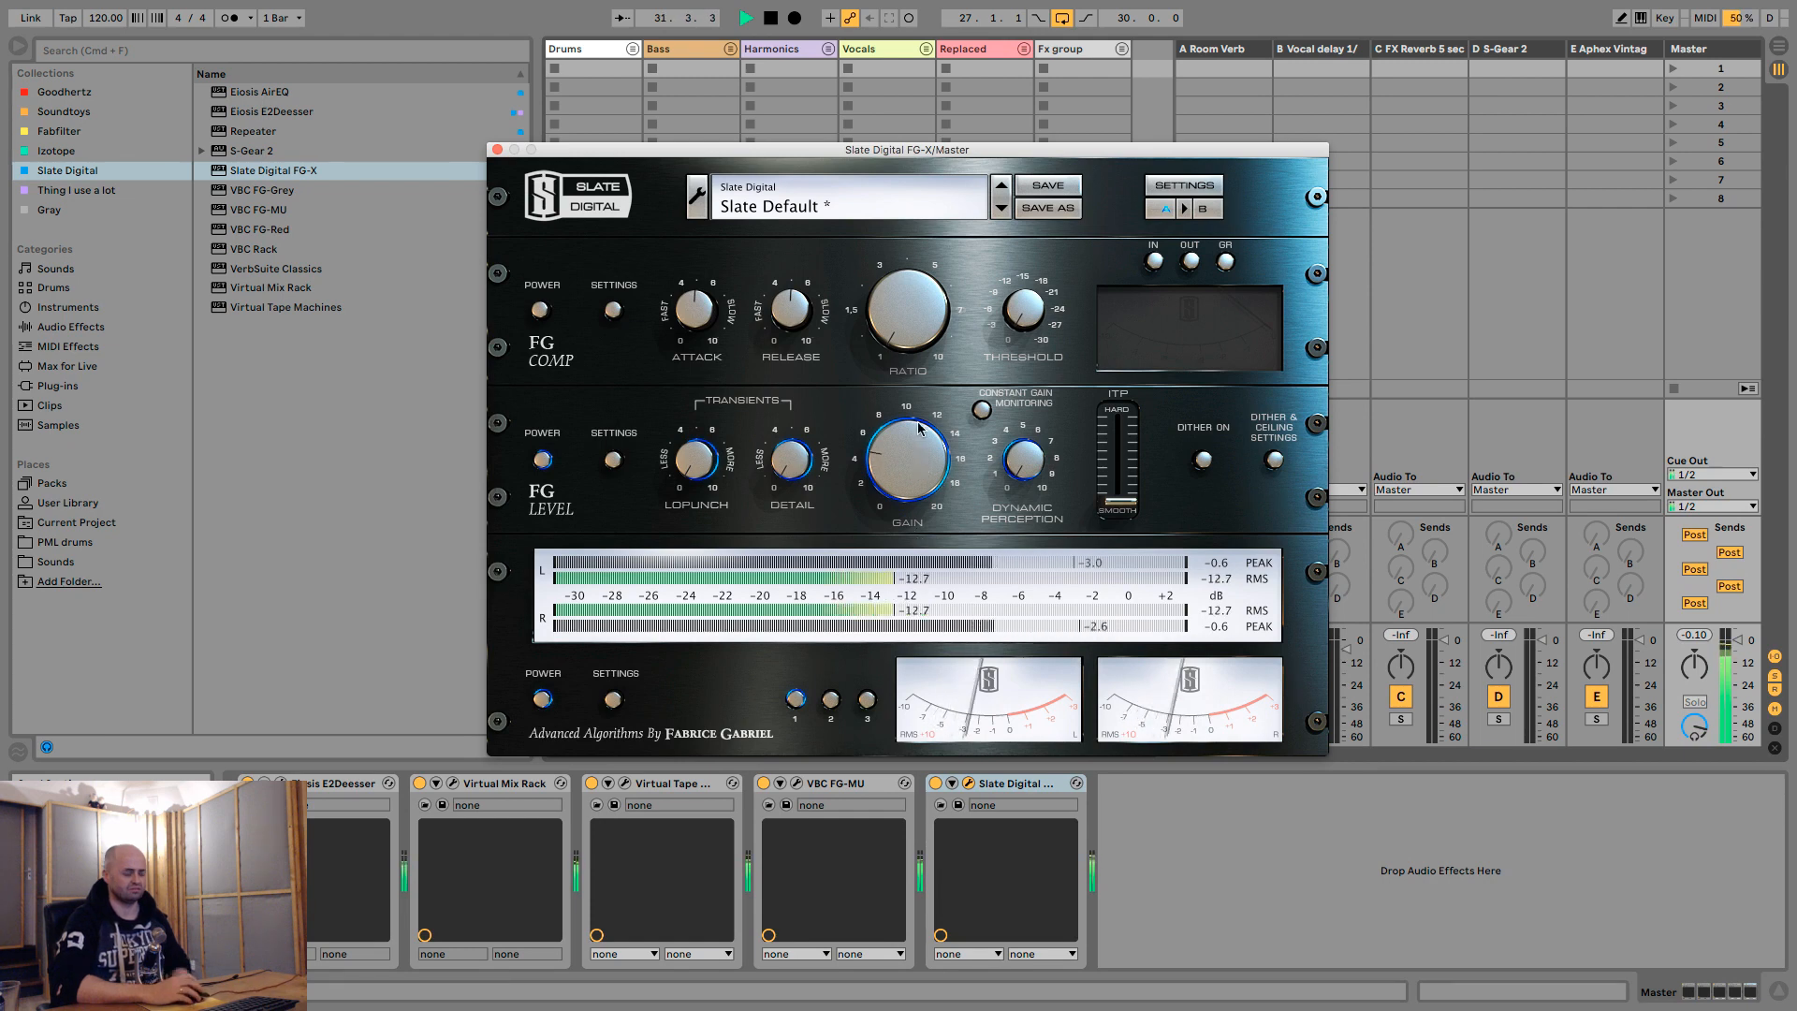
- Switch to Arrangement View during playback and unfold the Drums group to show its tracks
{"action": "left_click", "coordinate": [1482, 255]}
{"action": "key", "text": "Tab"}
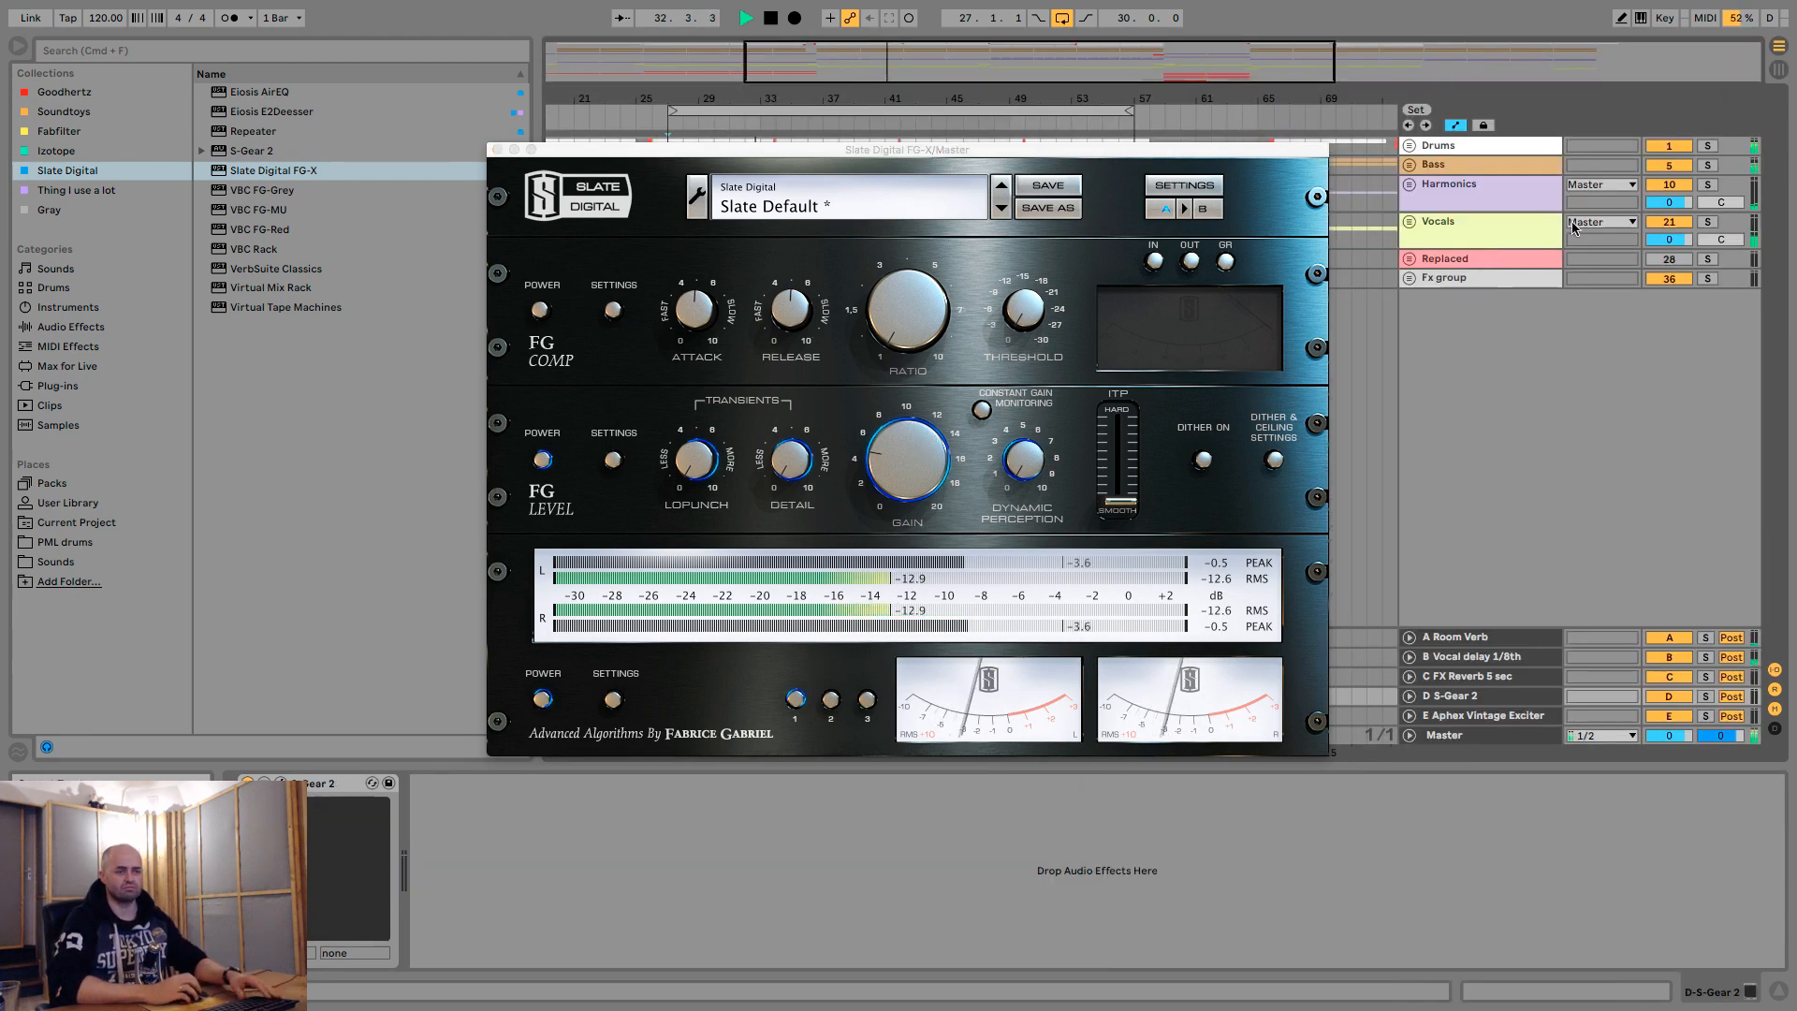
{"action": "left_click", "coordinate": [1411, 146]}
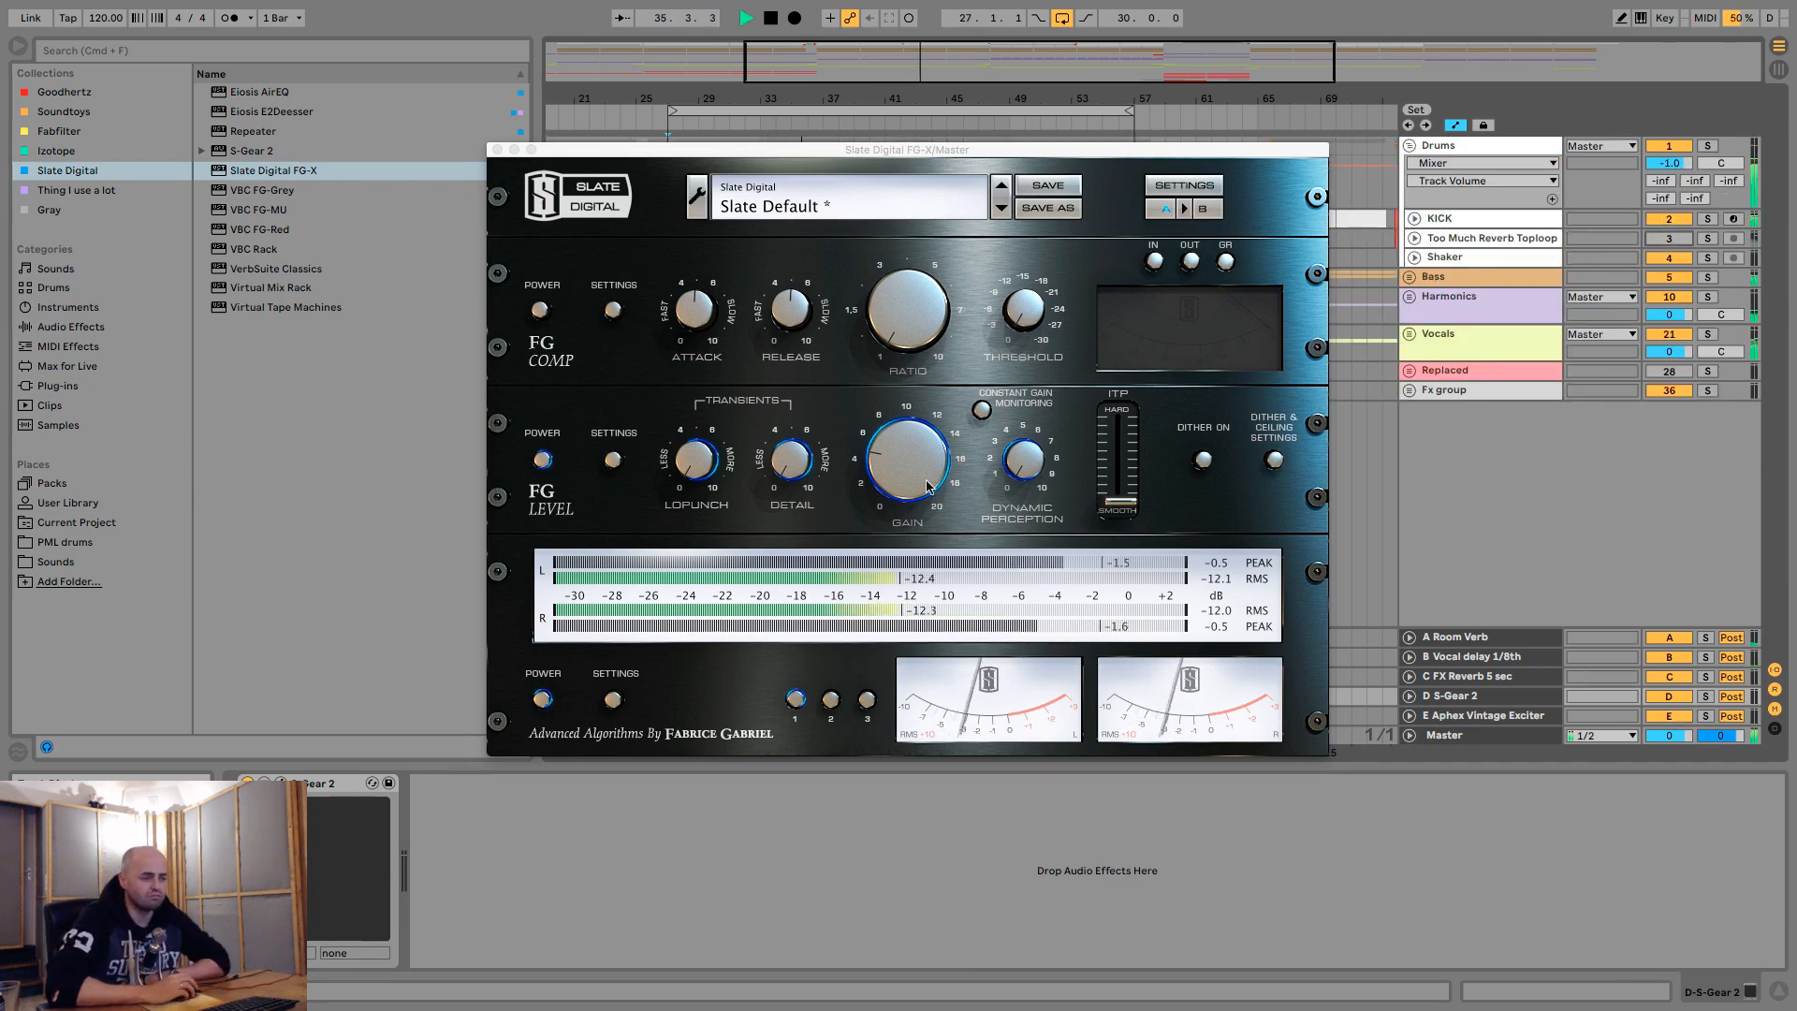
- Adjust the FG Level gain further, move the ITP slider about midway between Smooth and Hard, and stop playback
{"action": "left_click_drag", "start_coordinate": [929, 487], "coordinate": [949, 447]}
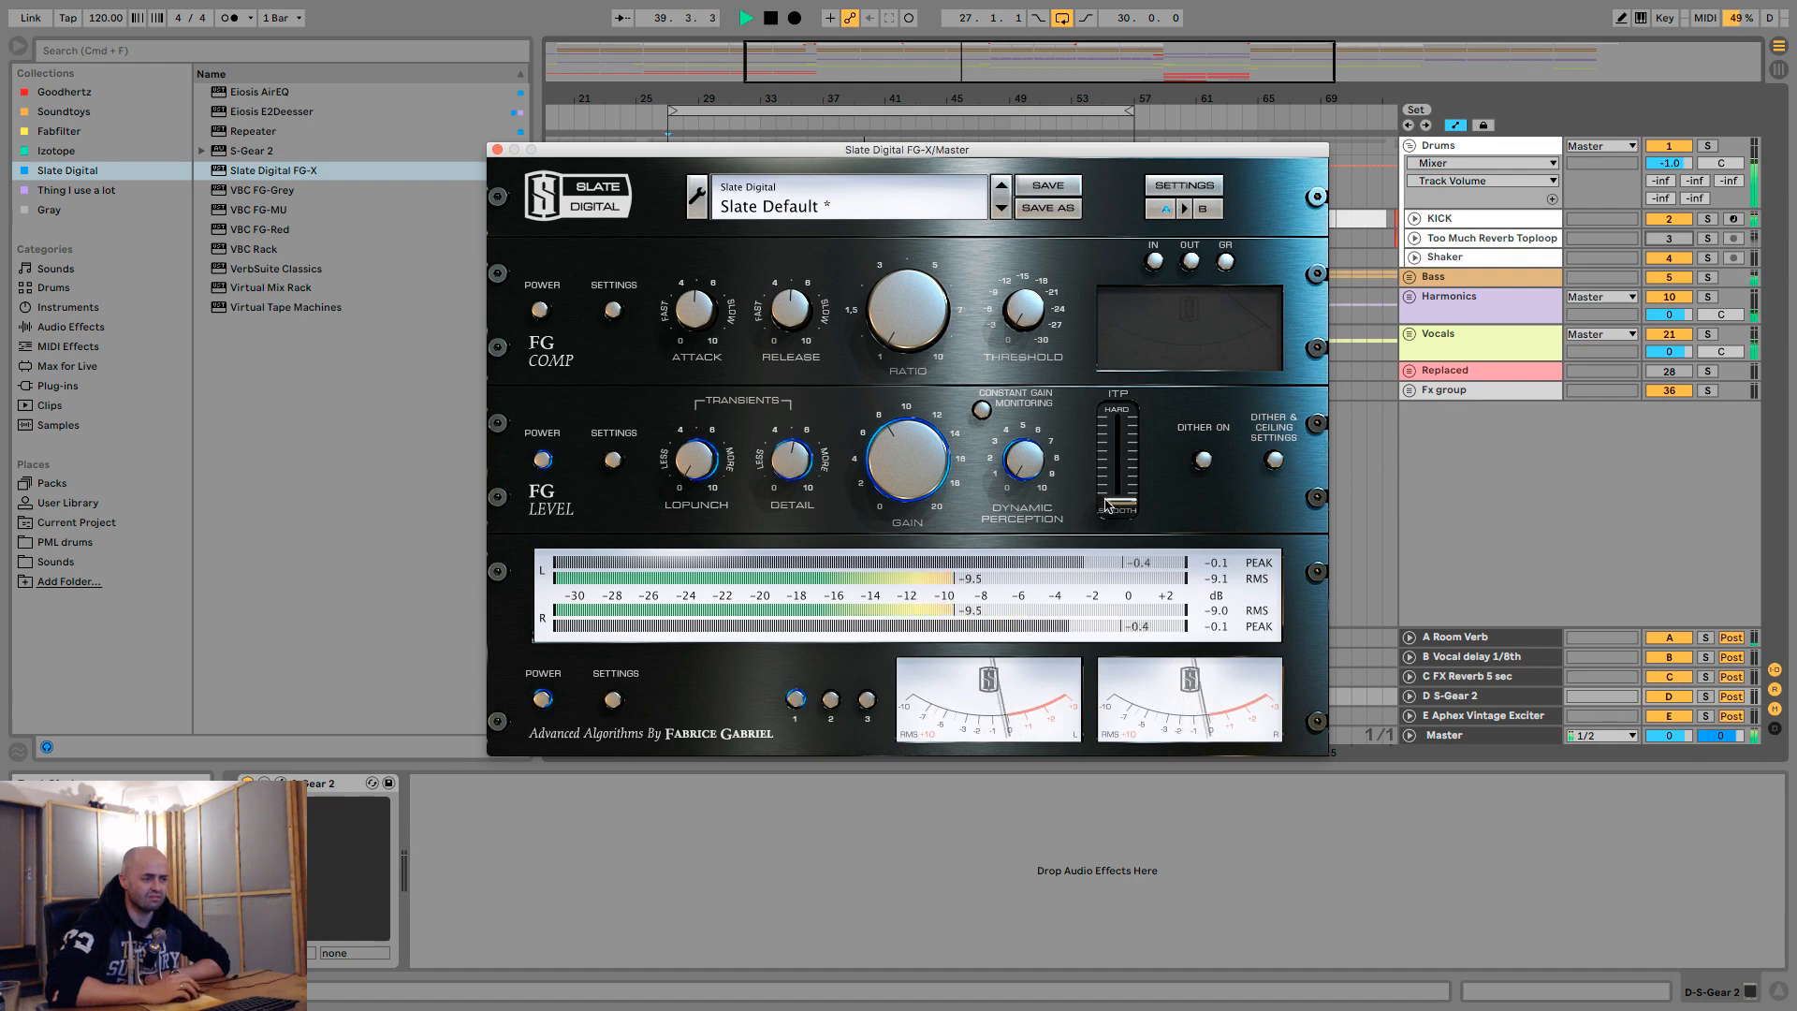
{"action": "left_click_drag", "start_coordinate": [1106, 506], "coordinate": [1119, 459]}
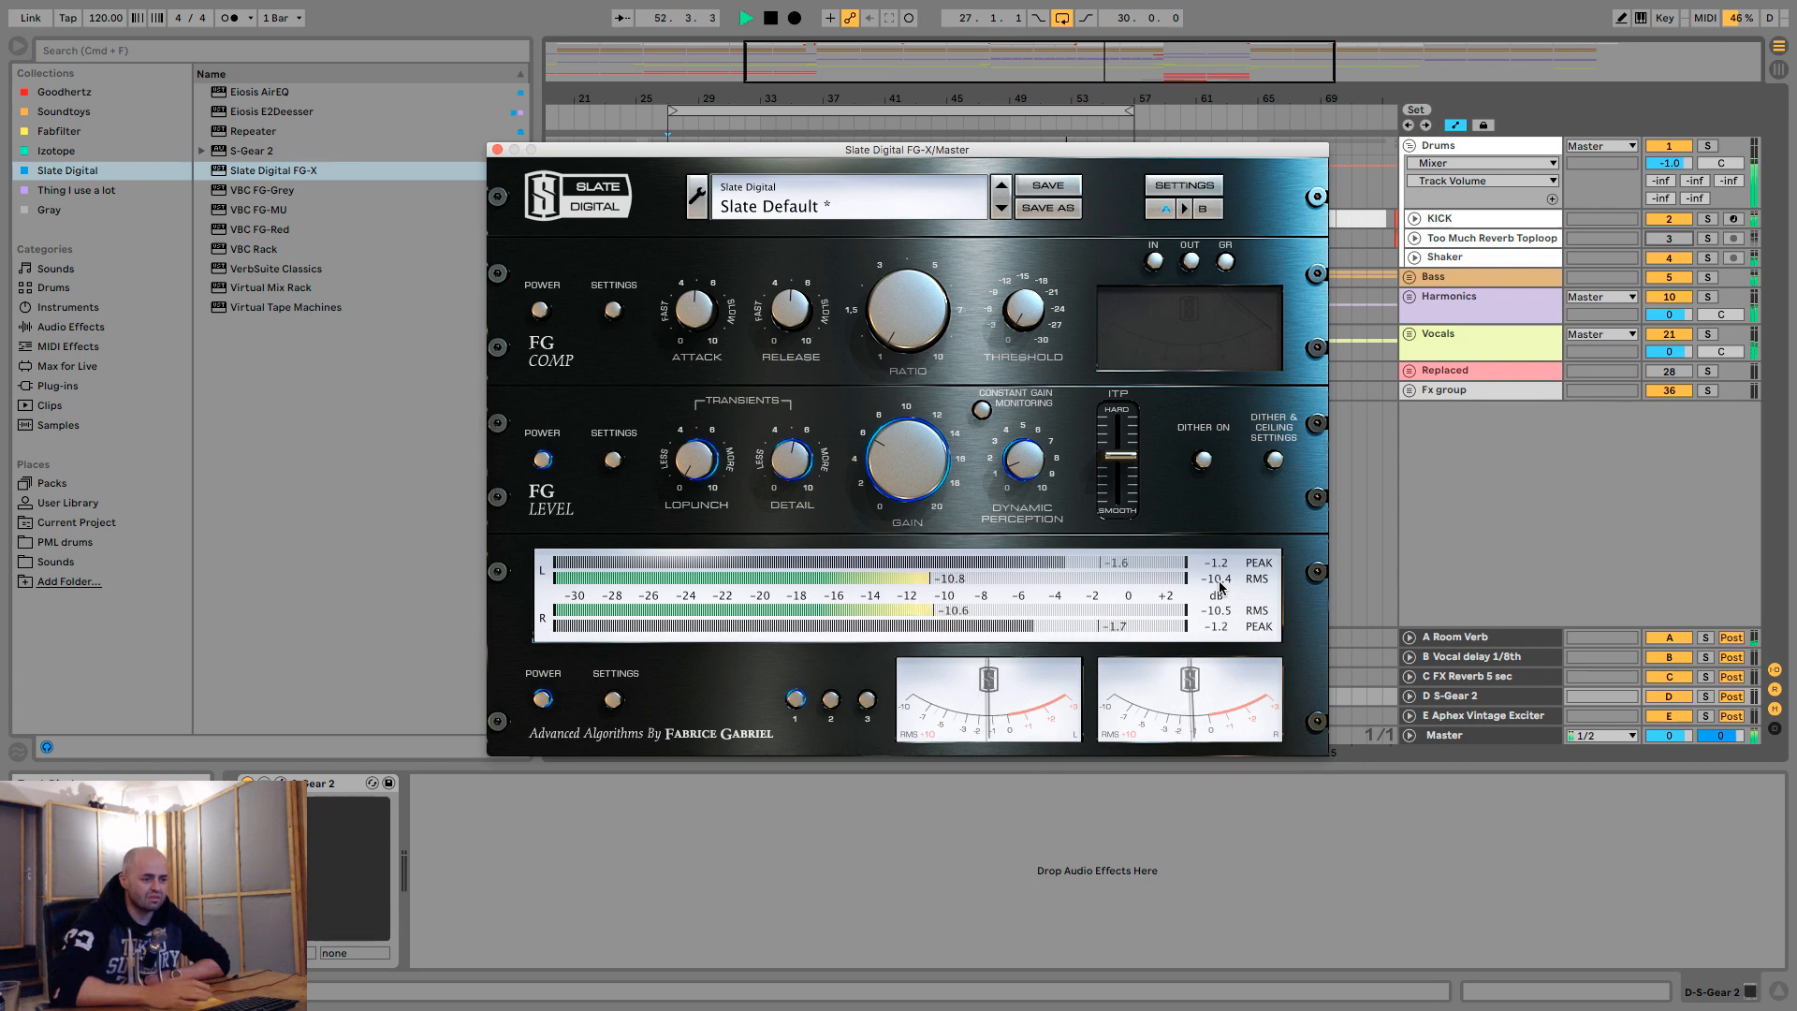
{"action": "key", "text": "space"}
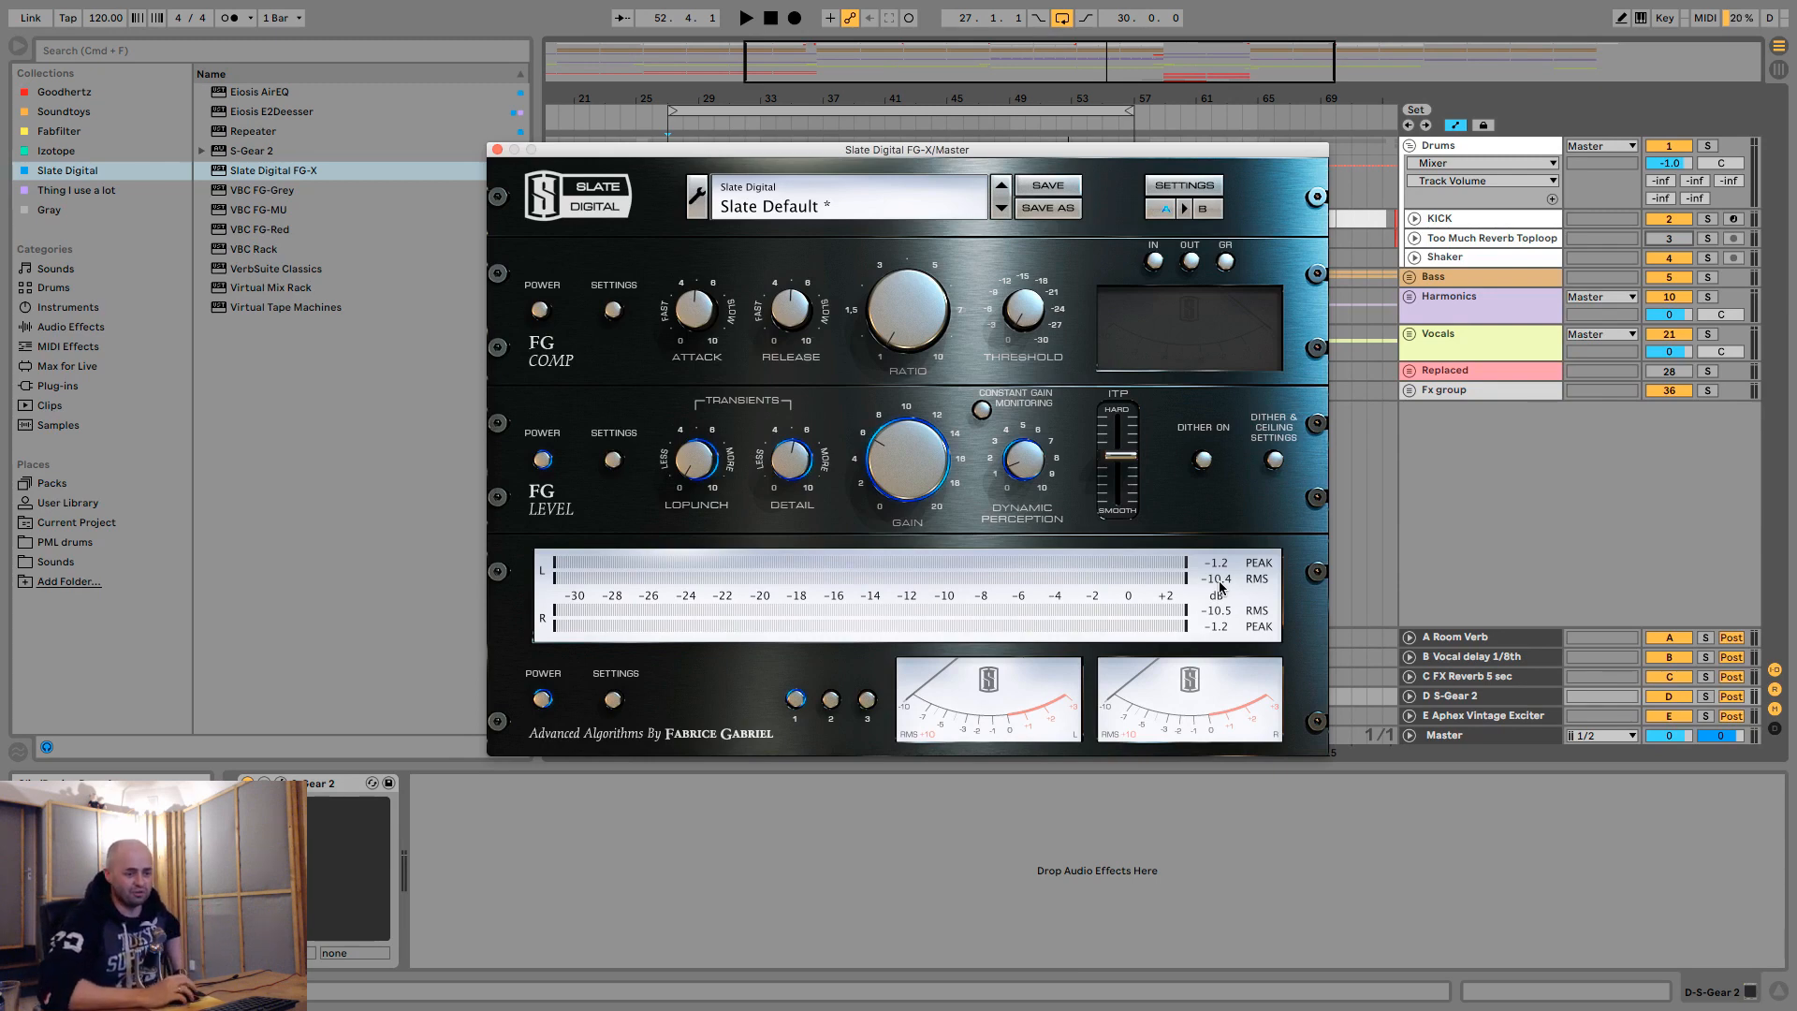
- Reactivate the Too Much Reverb Toploop track and check its clips in the arrangement behind the FG-X window
{"action": "left_click", "coordinate": [1454, 735]}
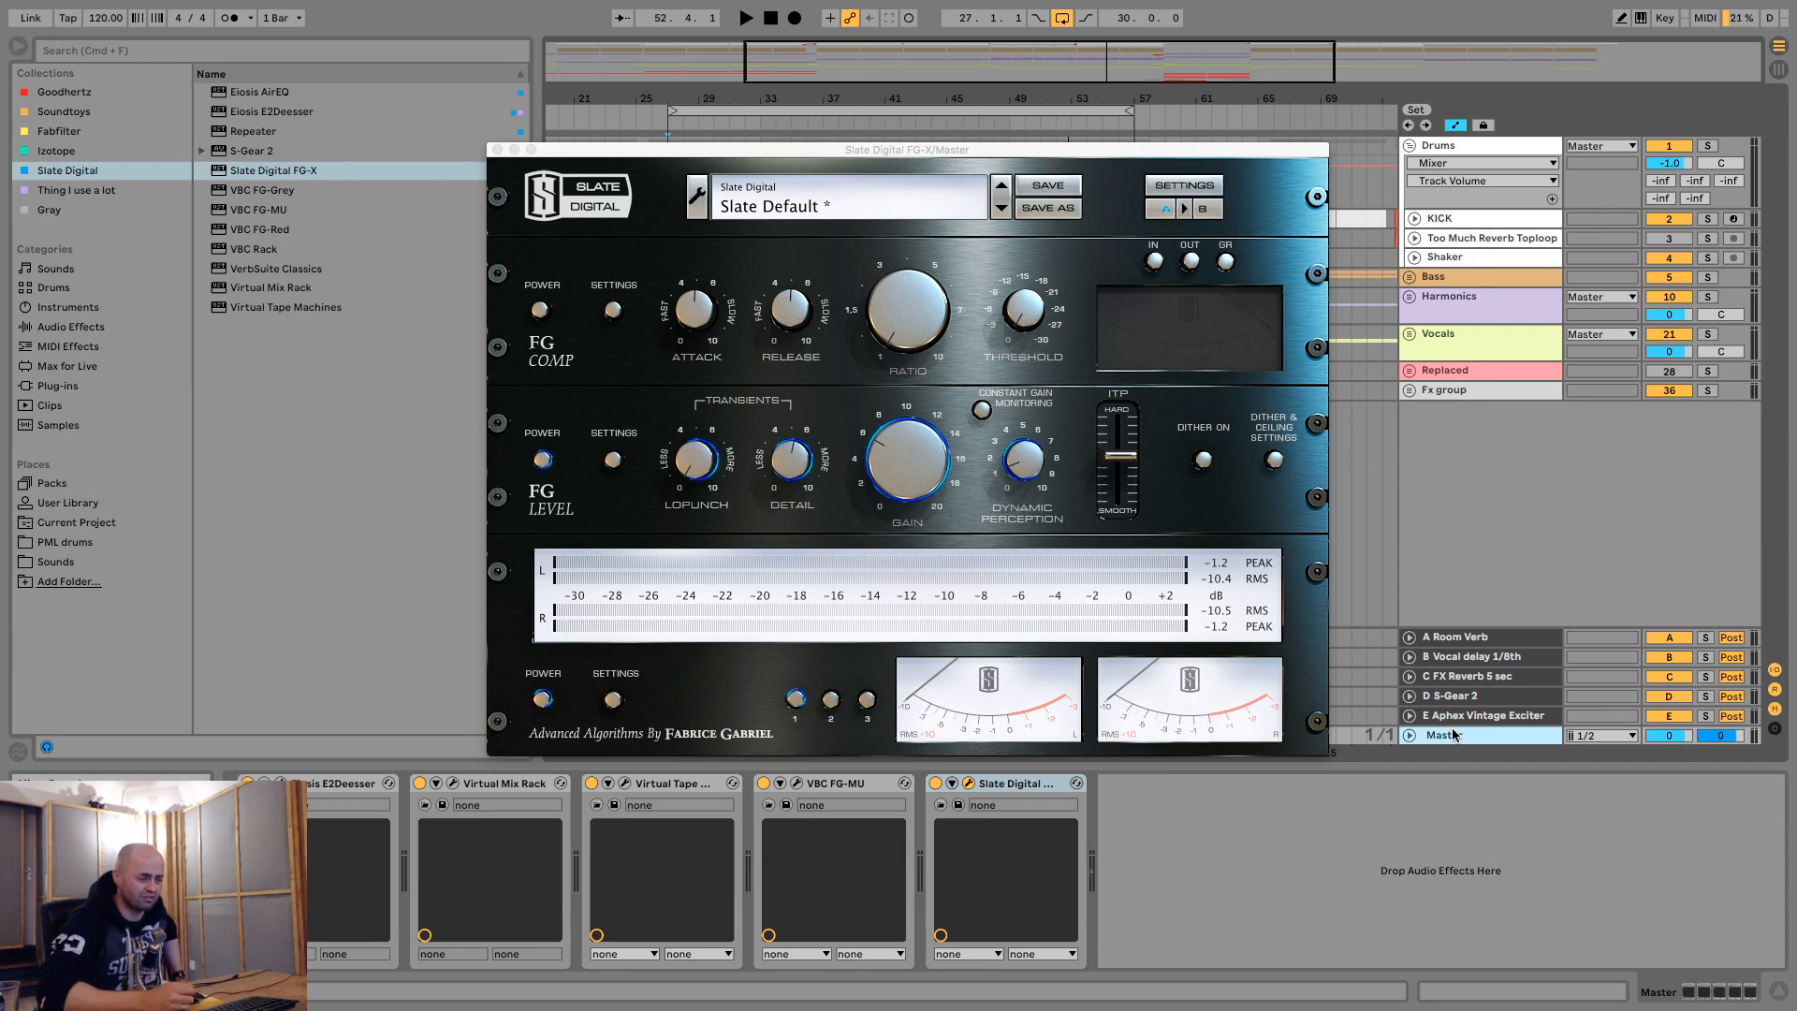
{"action": "left_click", "coordinate": [1456, 239]}
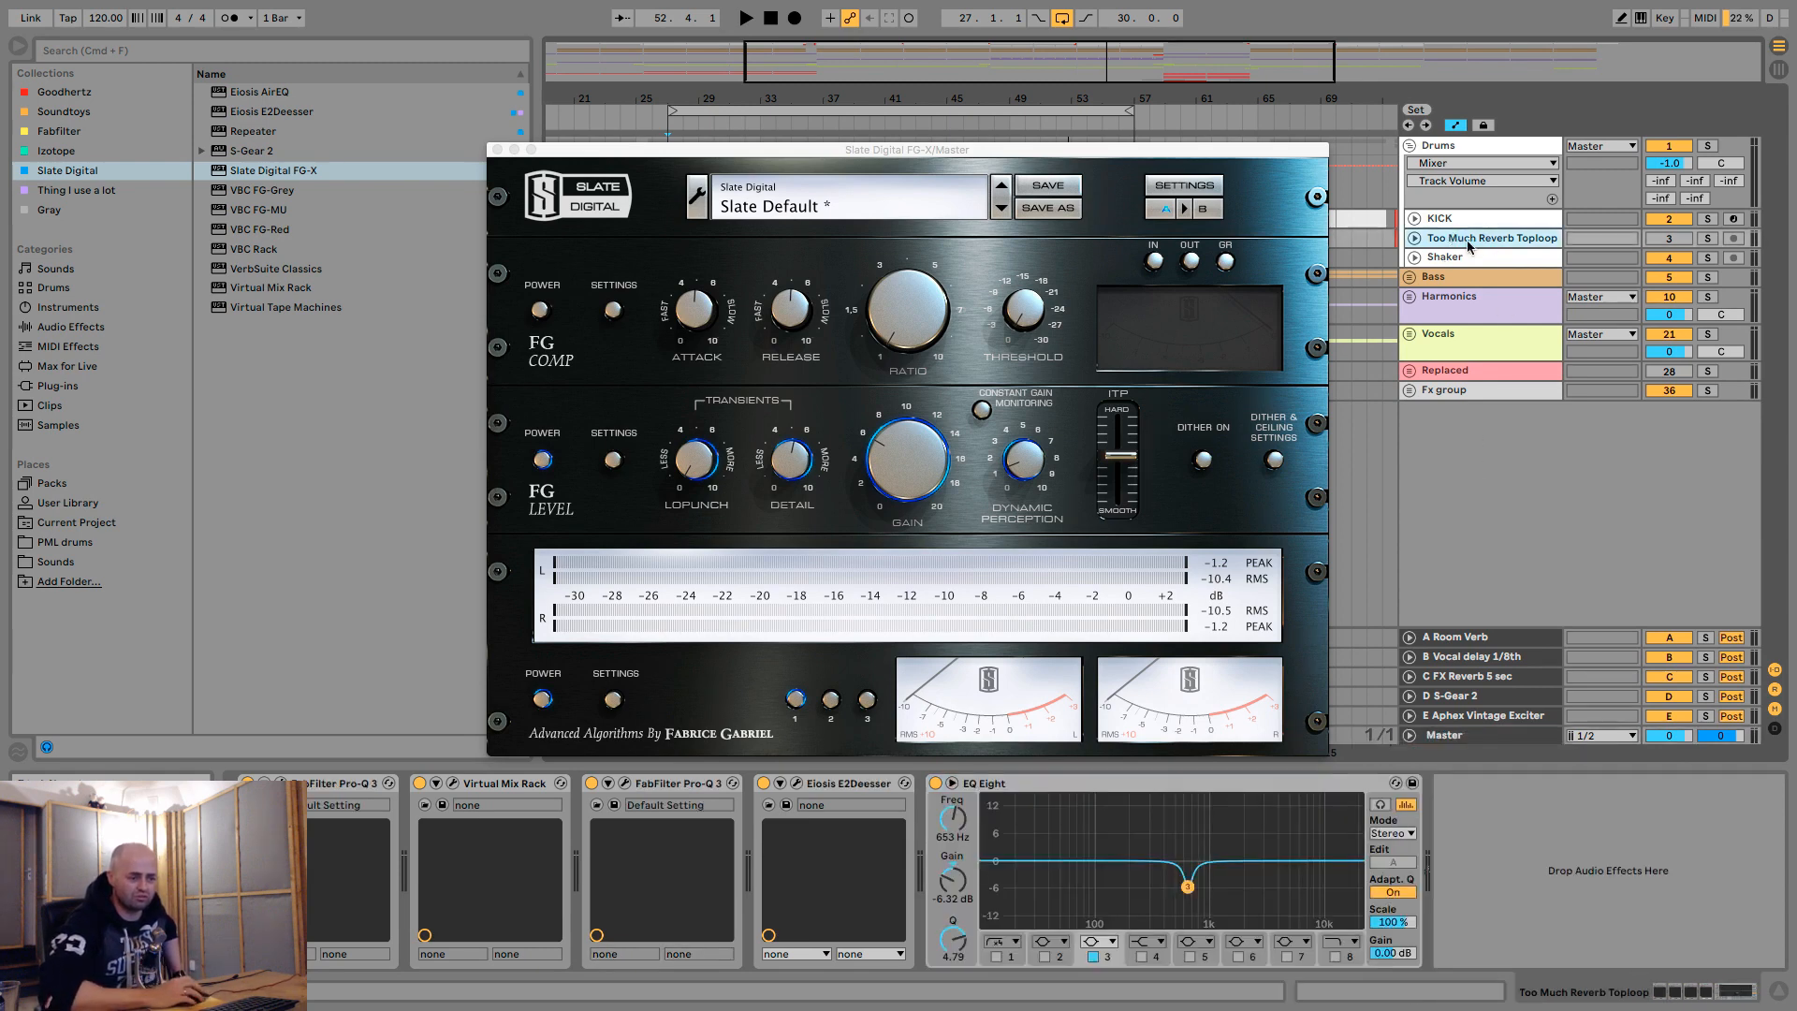
{"action": "left_click", "coordinate": [1669, 239]}
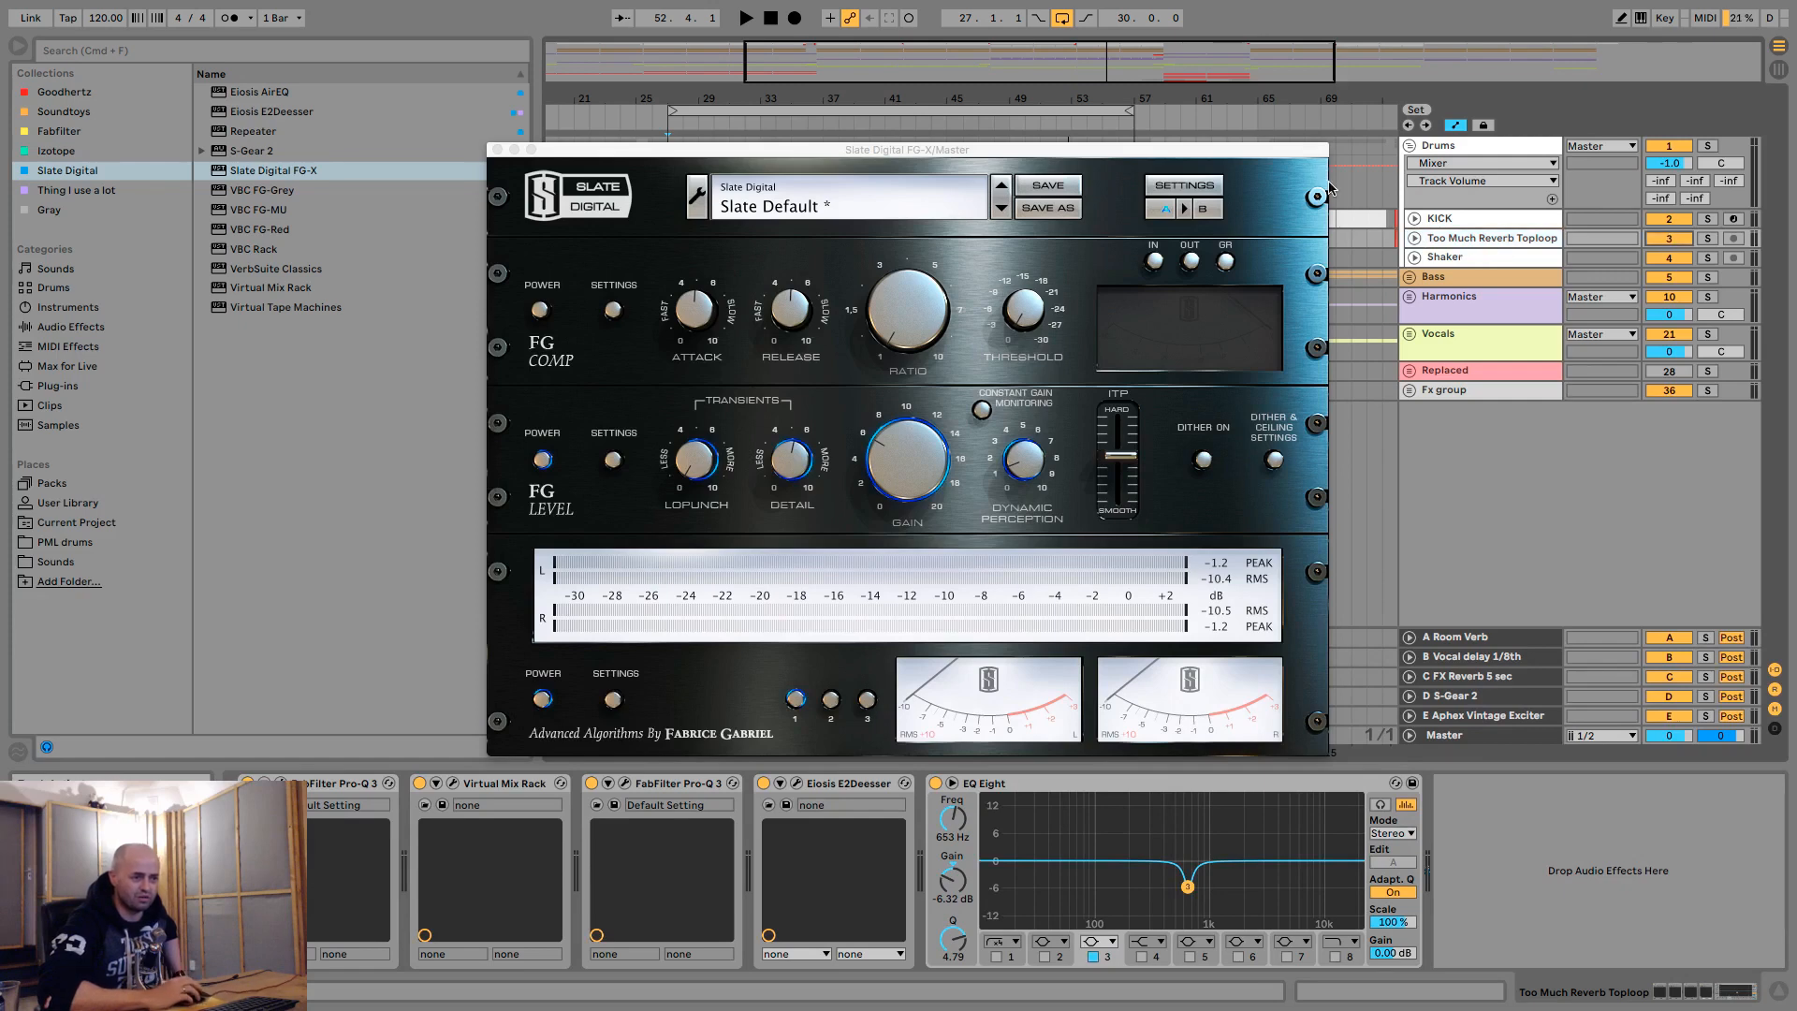
{"action": "left_click_drag", "start_coordinate": [1296, 148], "coordinate": [1255, 299]}
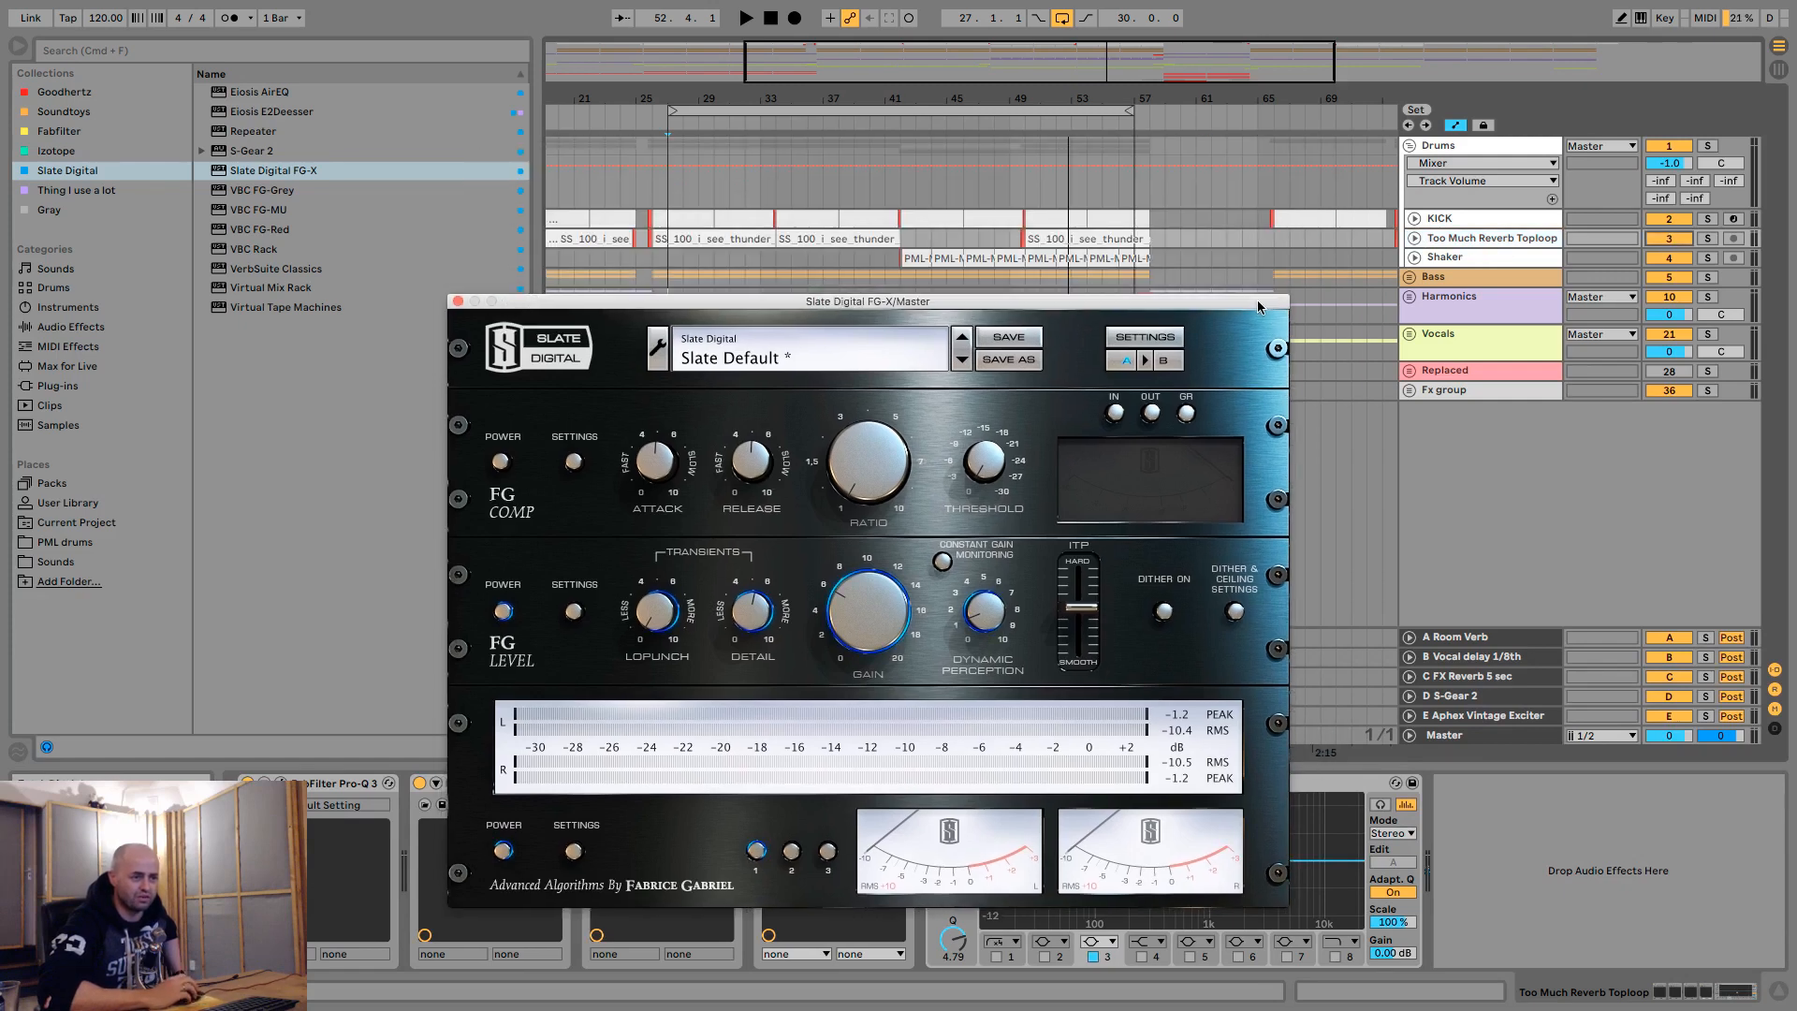
{"action": "left_click", "coordinate": [1416, 240]}
{"action": "left_click", "coordinate": [1416, 240]}
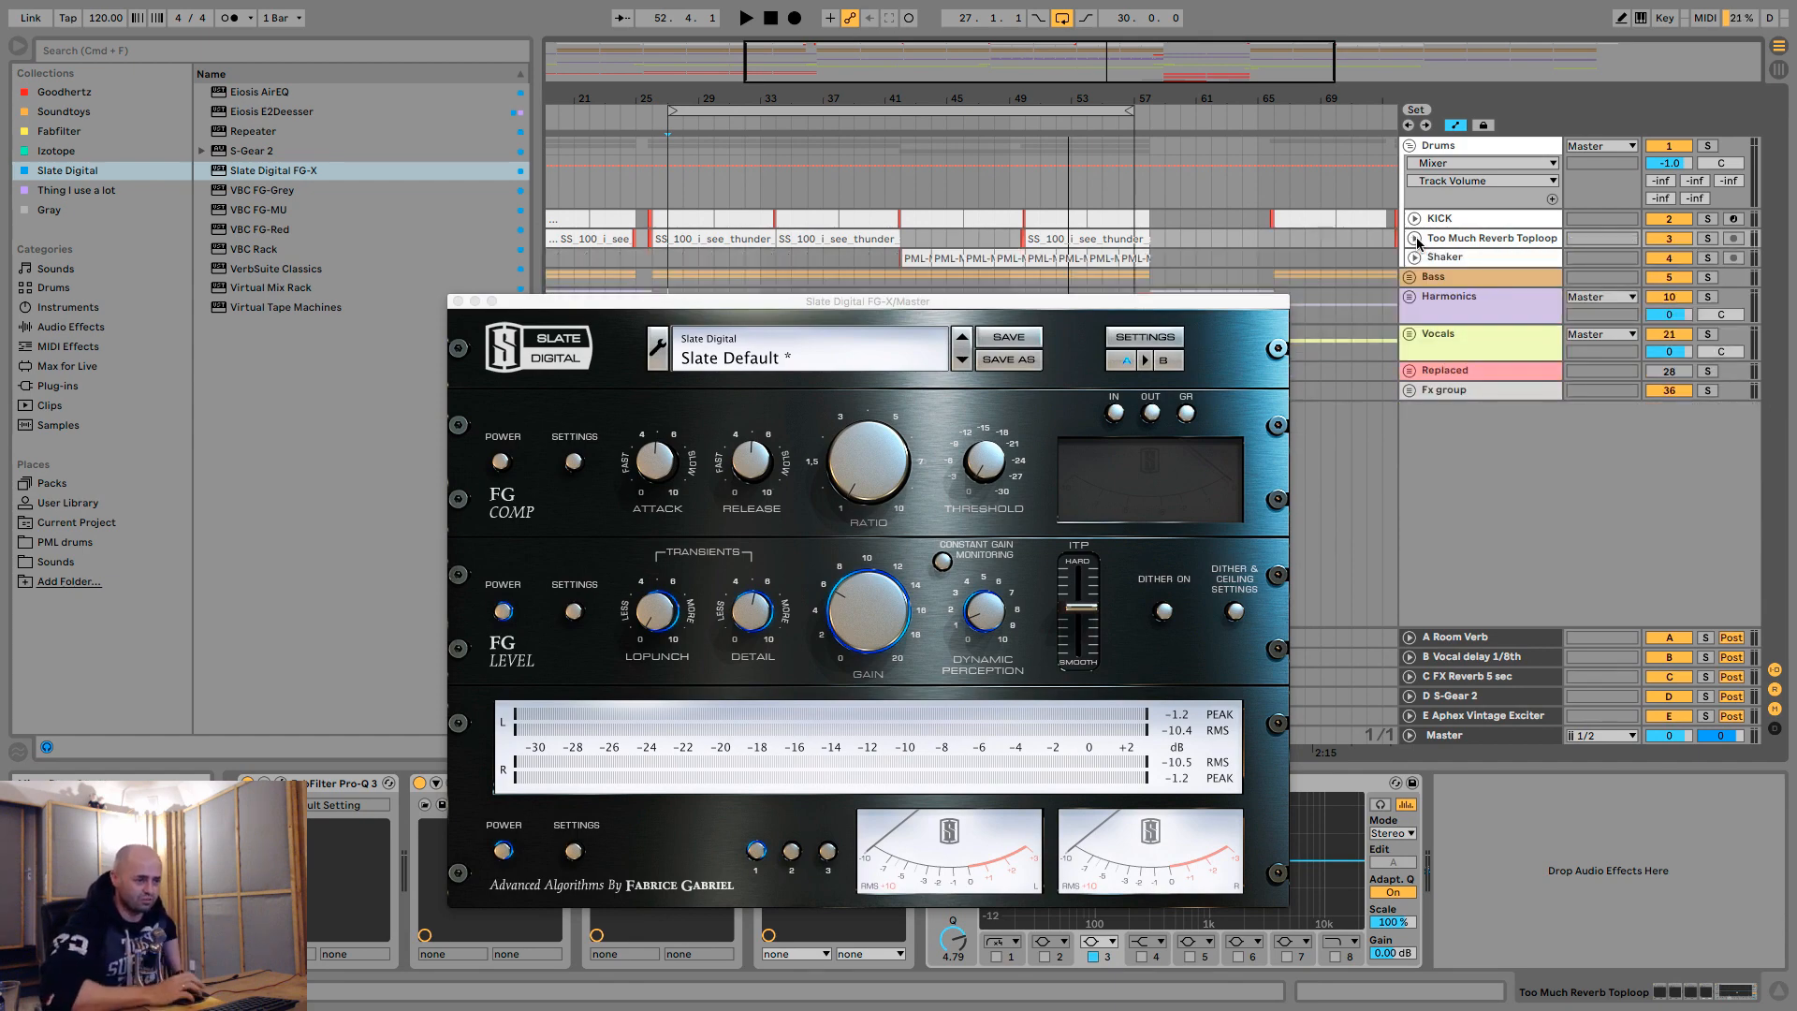
{"action": "left_click_drag", "start_coordinate": [1261, 300], "coordinate": [1241, 140]}
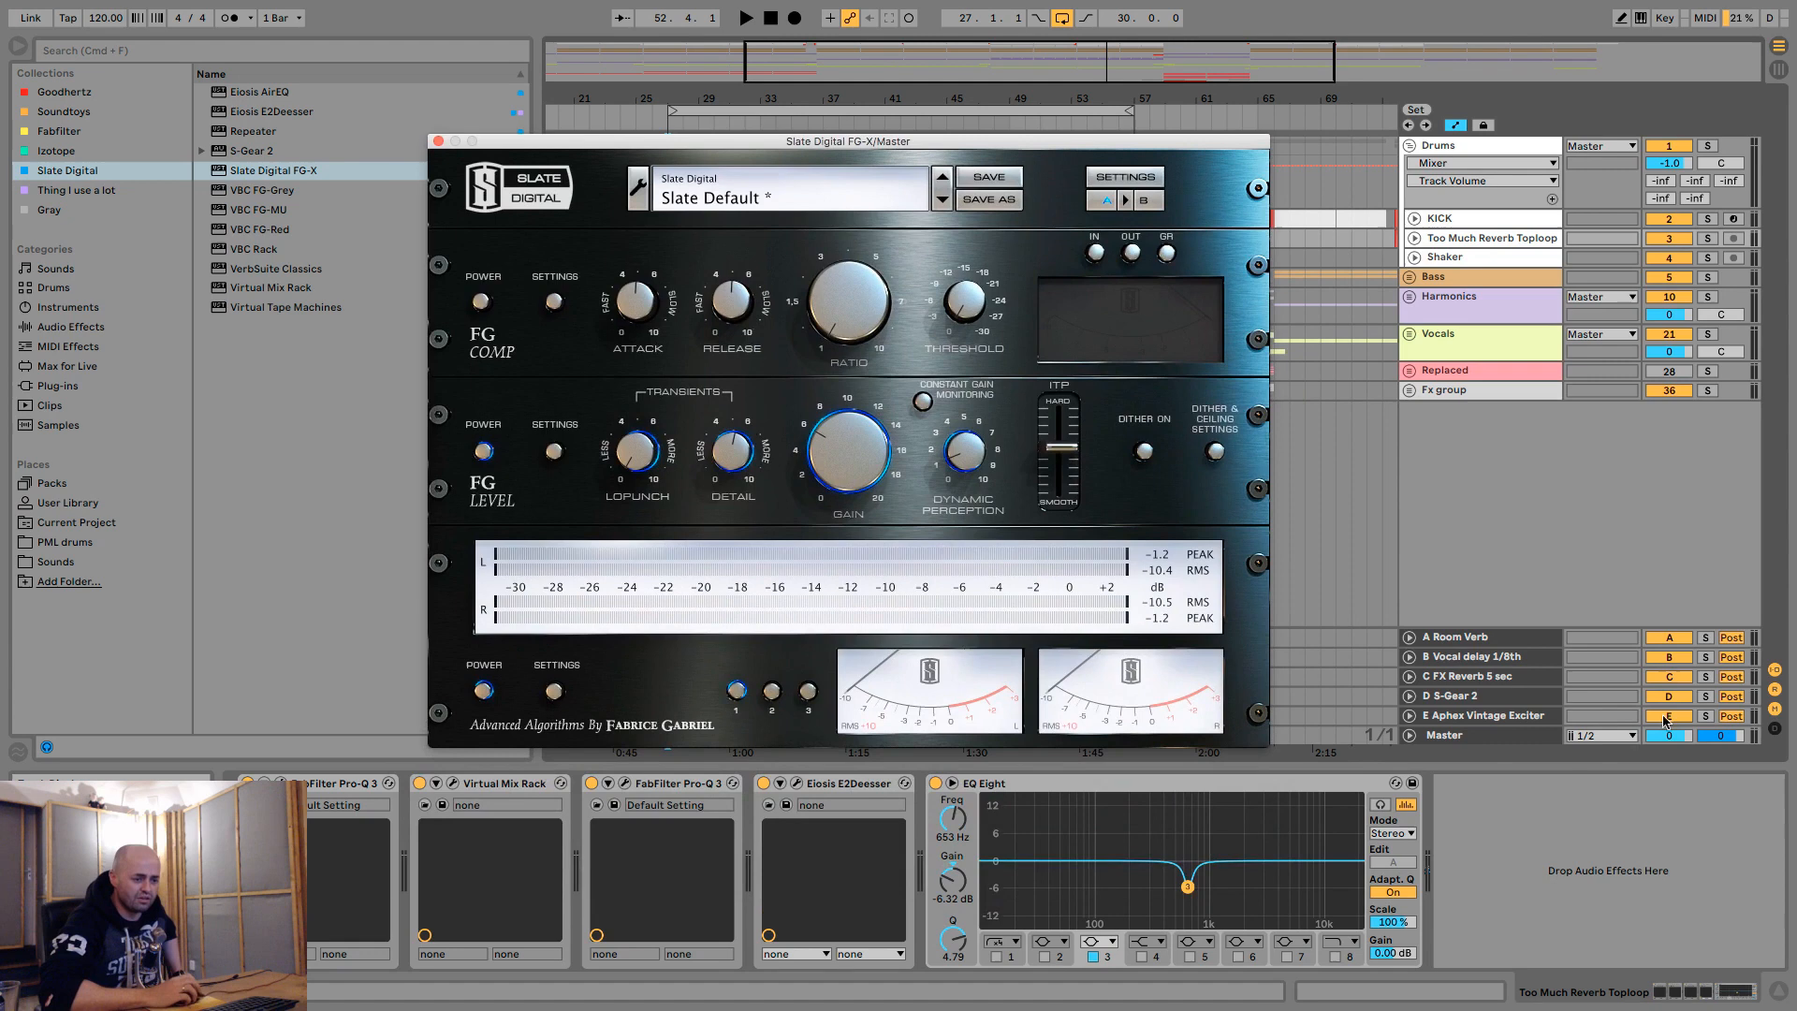
- Close the FG-X window and add Ozone 8 from the Thing I use a lot collection after FG-X on the Master
{"action": "left_click", "coordinate": [1490, 742]}
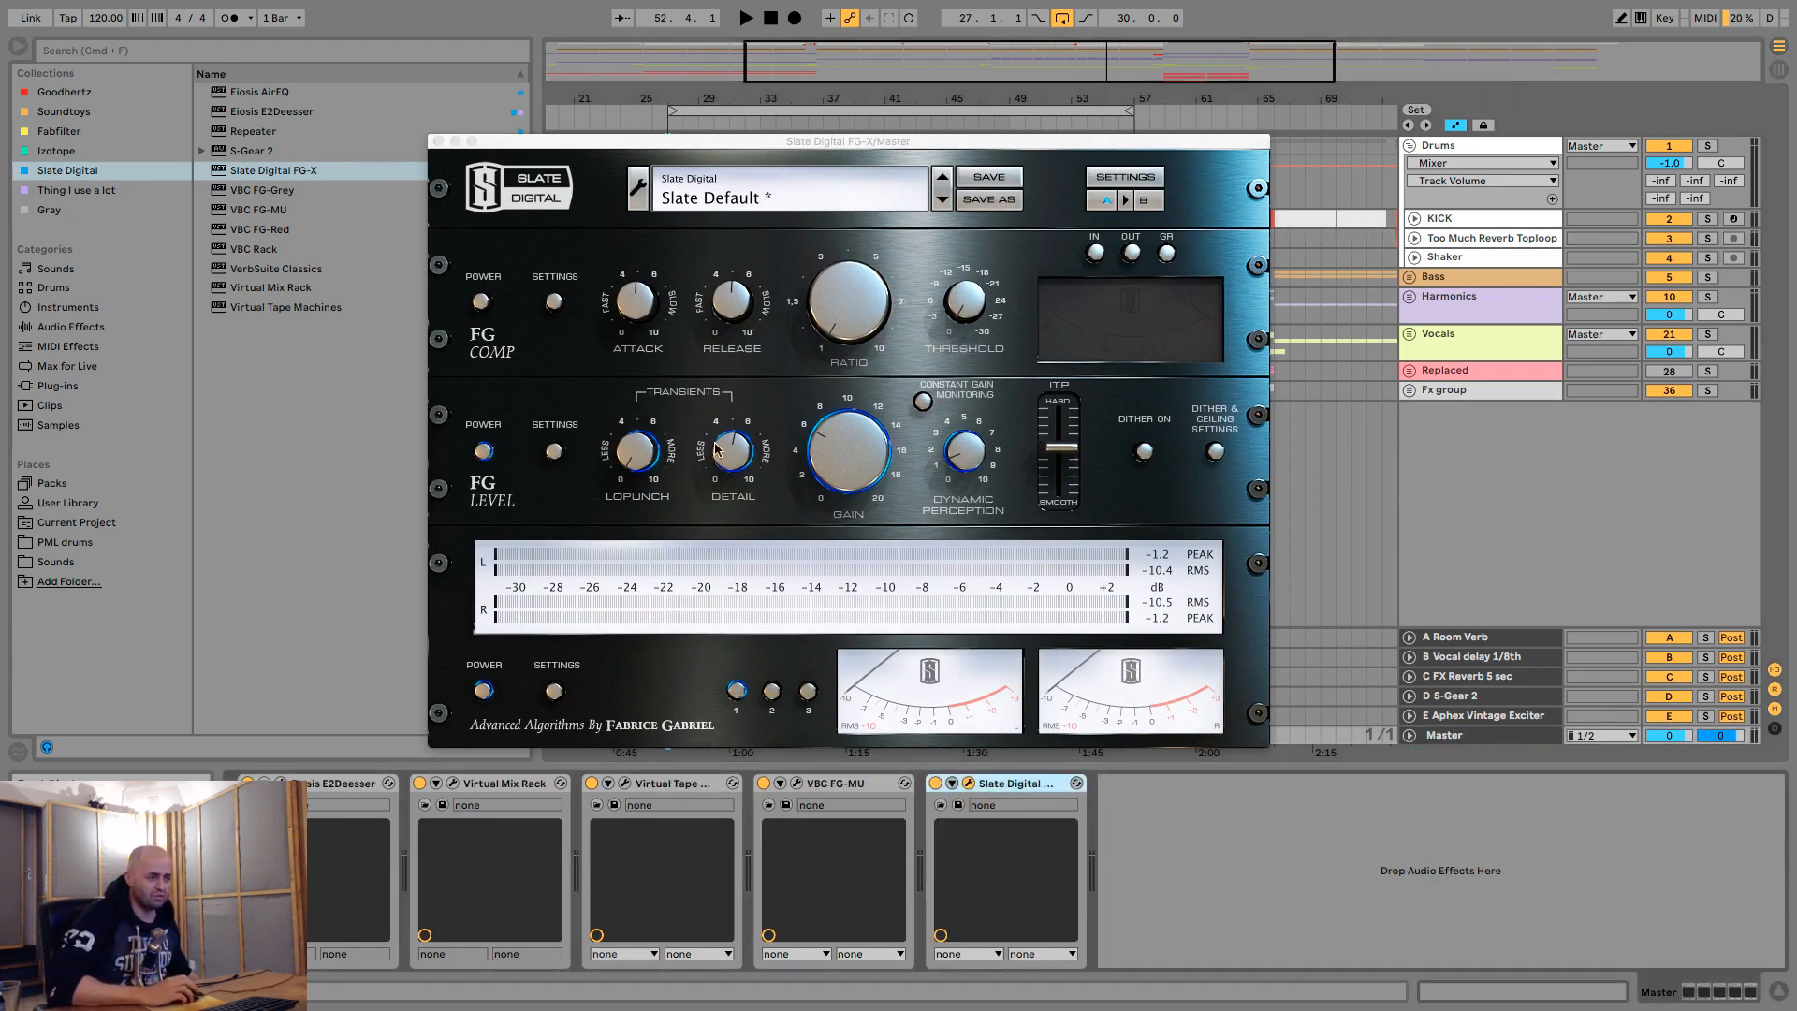
{"action": "left_click", "coordinate": [437, 142]}
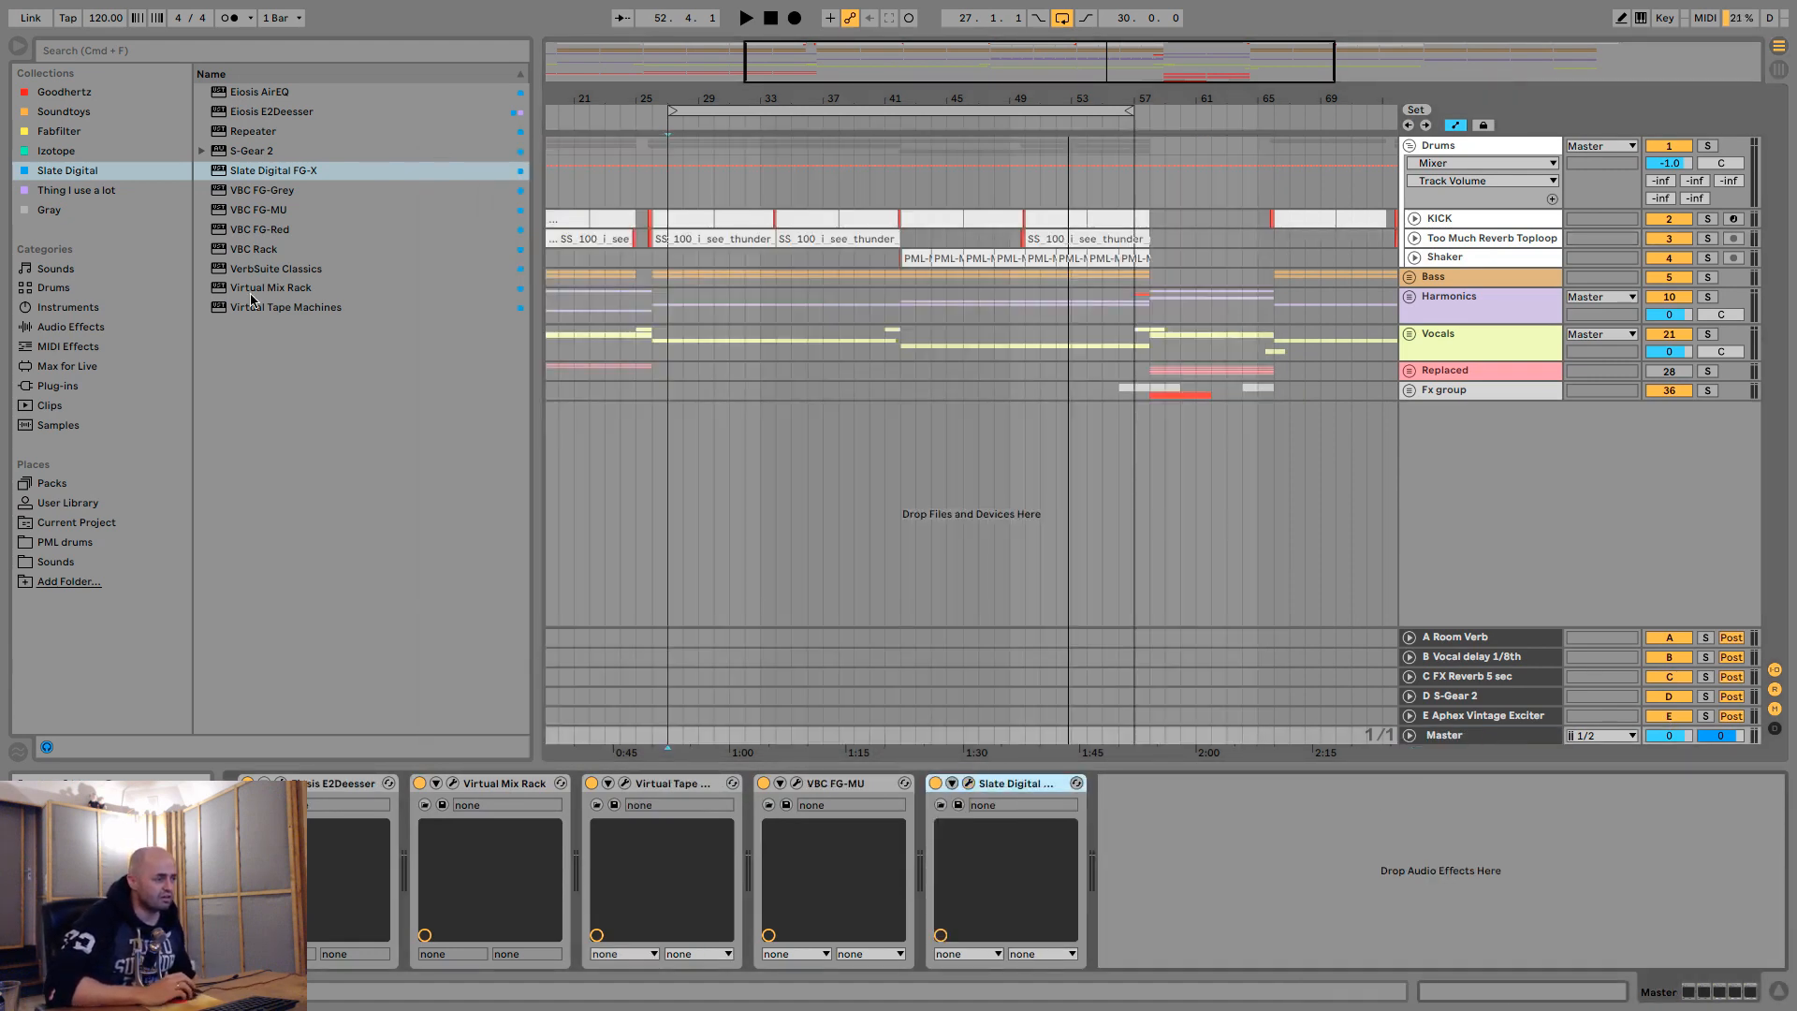
{"action": "left_click", "coordinate": [67, 190]}
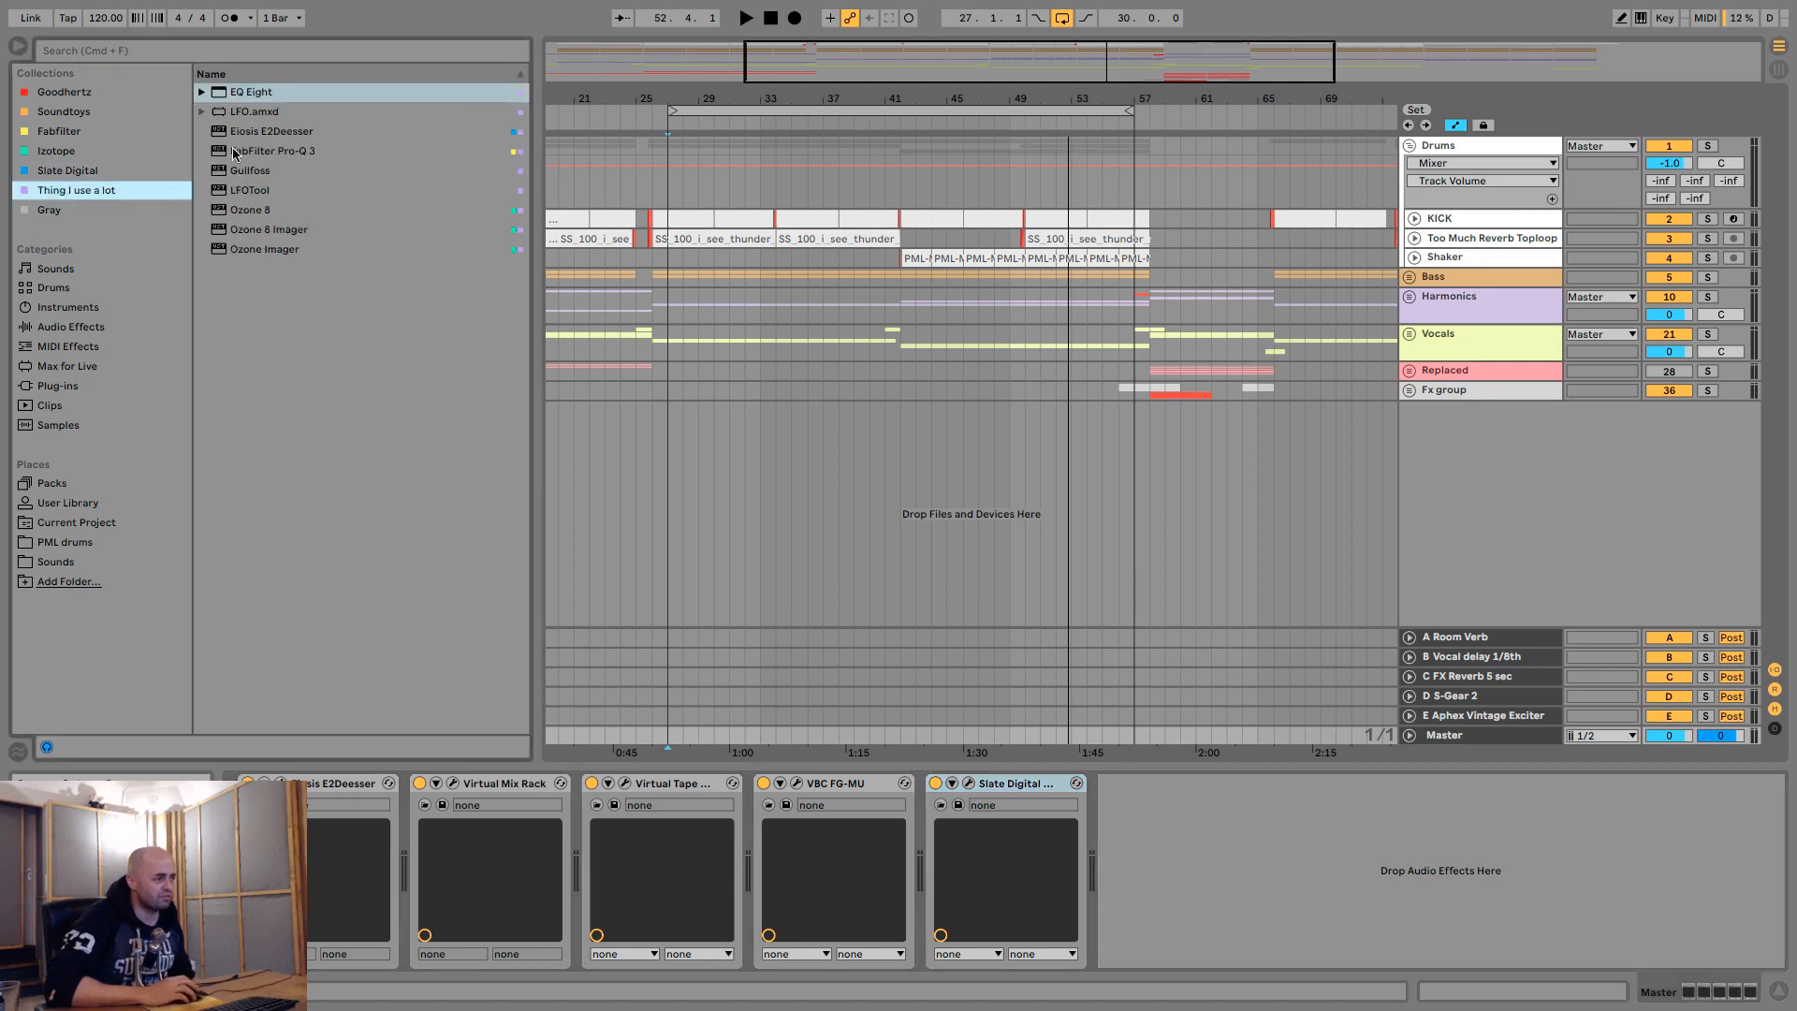
{"action": "mouse_move", "coordinate": [227, 214]}
{"action": "left_mouse_down"}
{"action": "mouse_move", "coordinate": [540, 374]}
{"action": "mouse_move", "coordinate": [1059, 809]}
{"action": "mouse_move", "coordinate": [1147, 829]}
{"action": "left_mouse_up"}
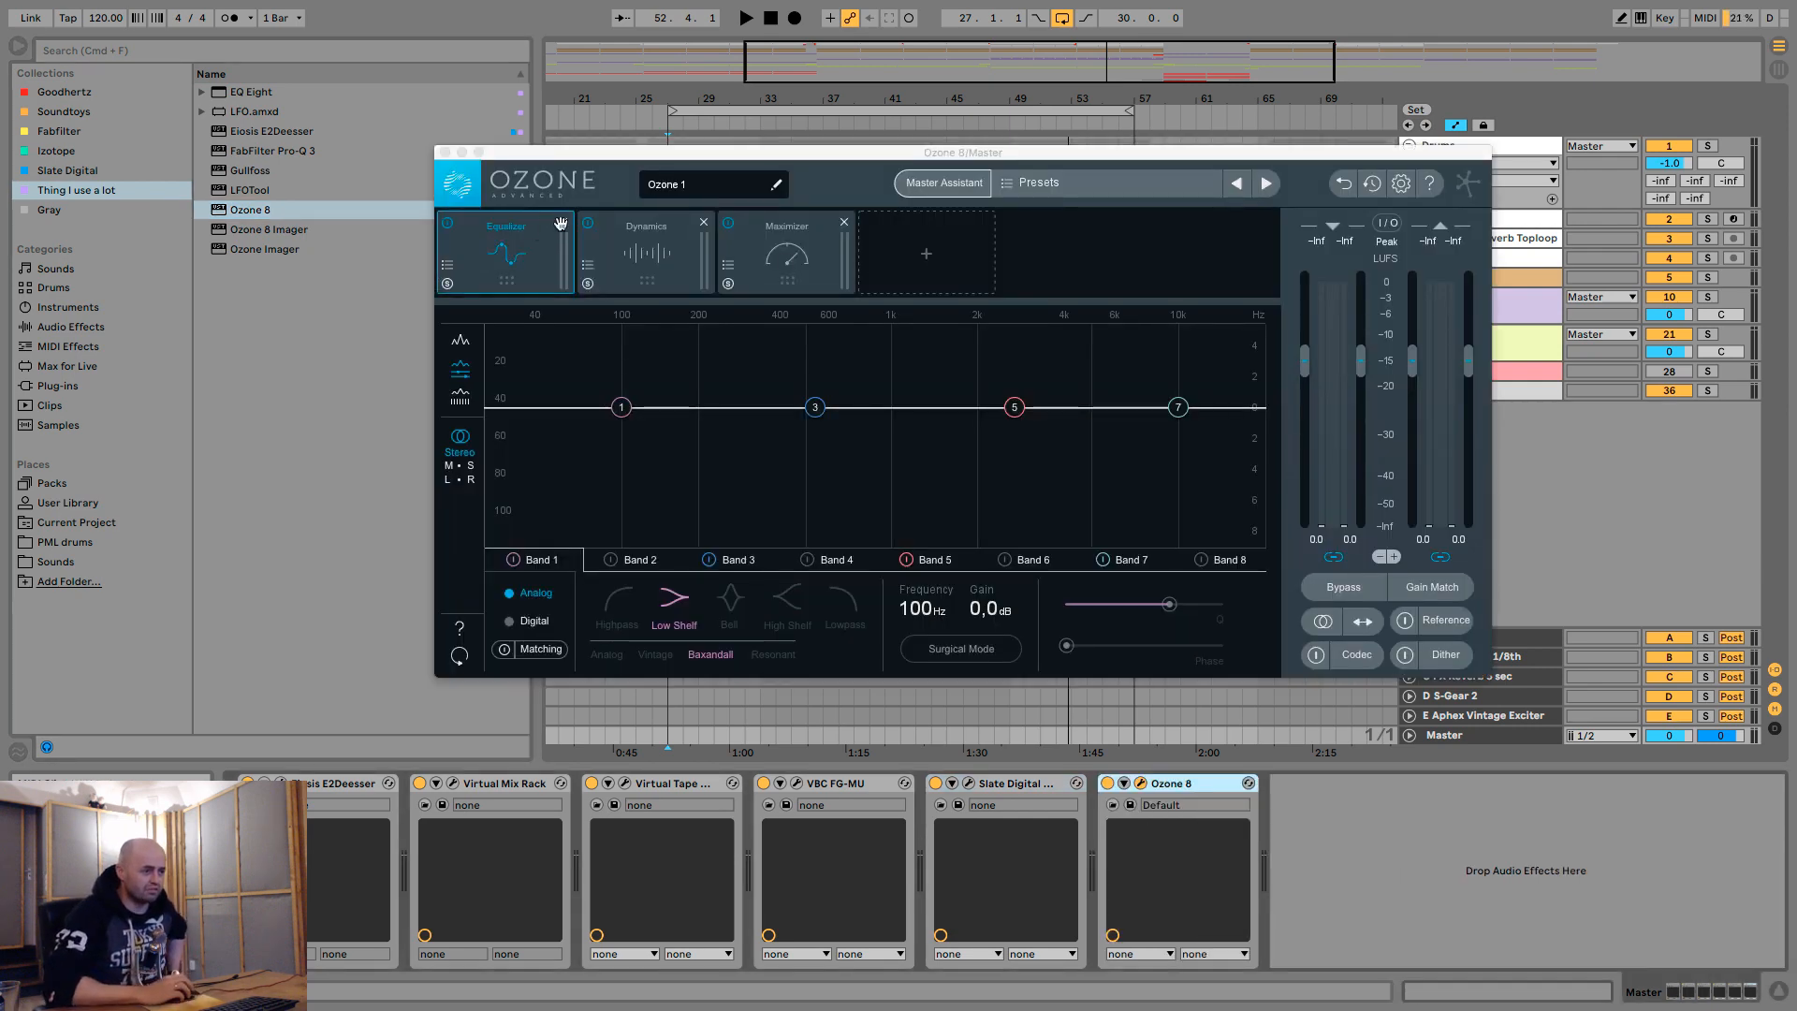
- Remove the Equalizer and Dynamics modules from Ozone 8 and set the Maximizer mode to IRC IV Transient
{"action": "left_click", "coordinate": [559, 230]}
{"action": "left_click", "coordinate": [562, 225]}
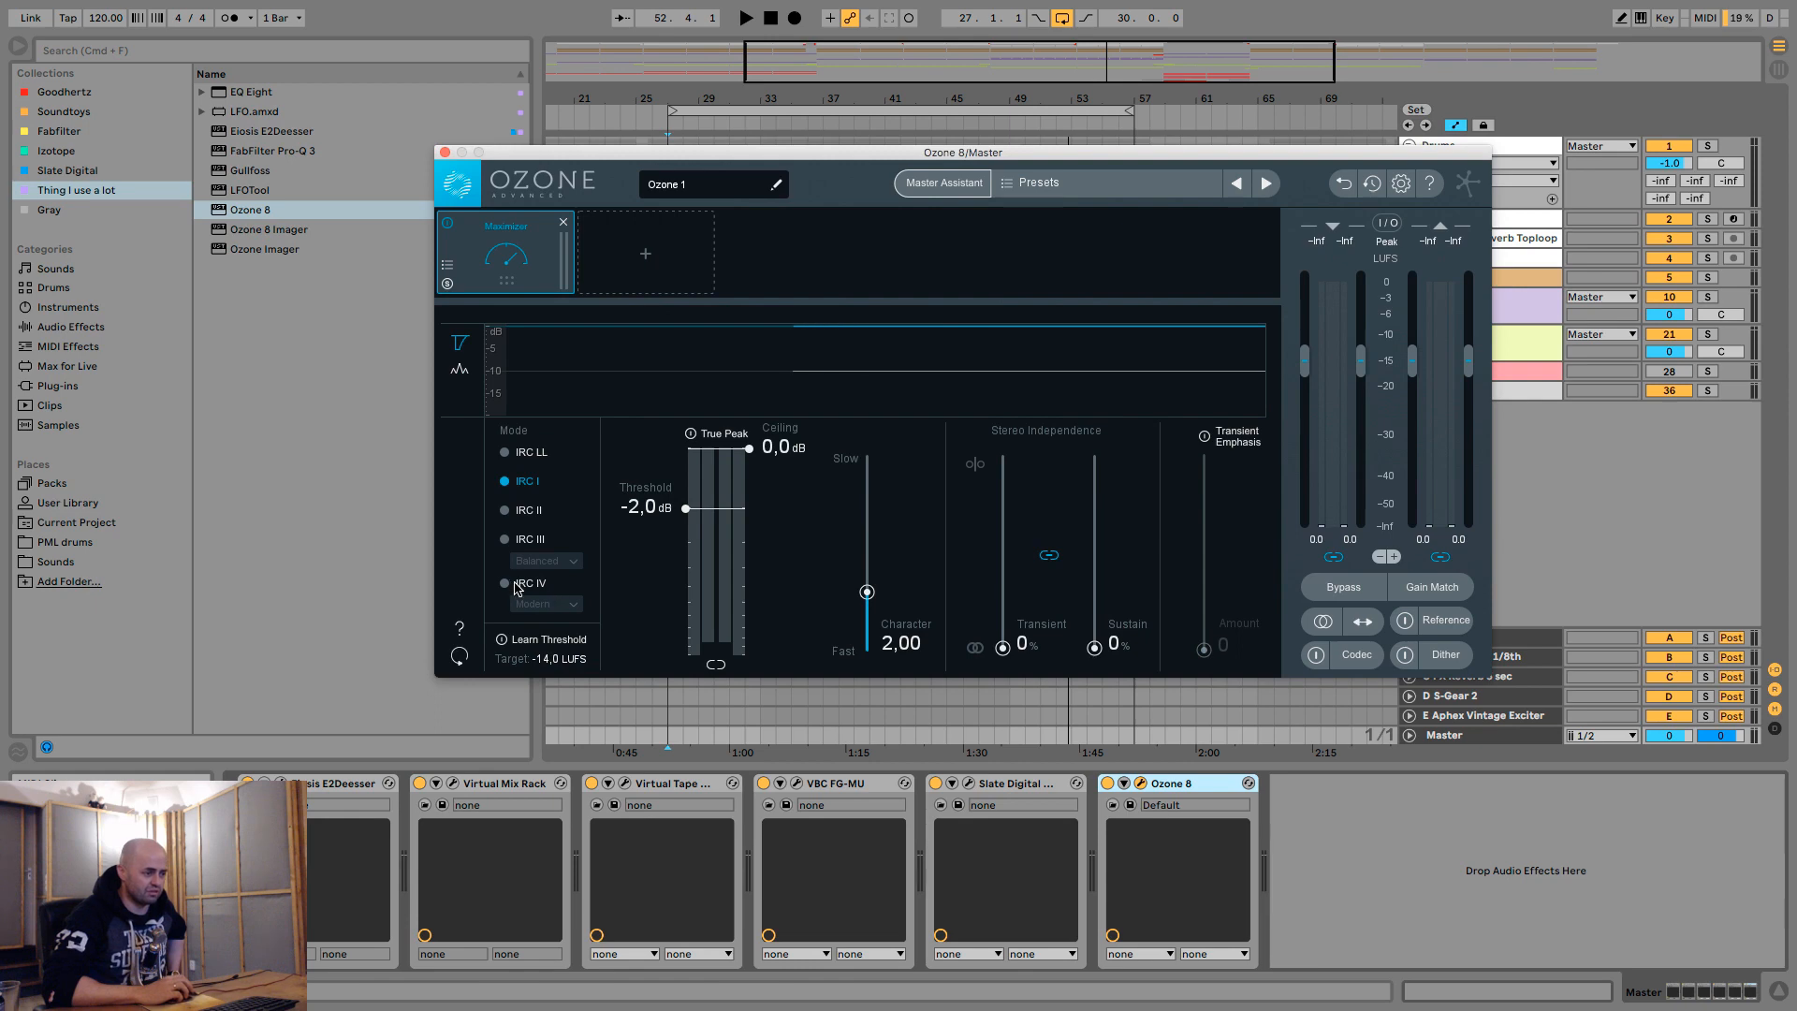
{"action": "left_click", "coordinate": [560, 602]}
{"action": "left_click", "coordinate": [560, 670]}
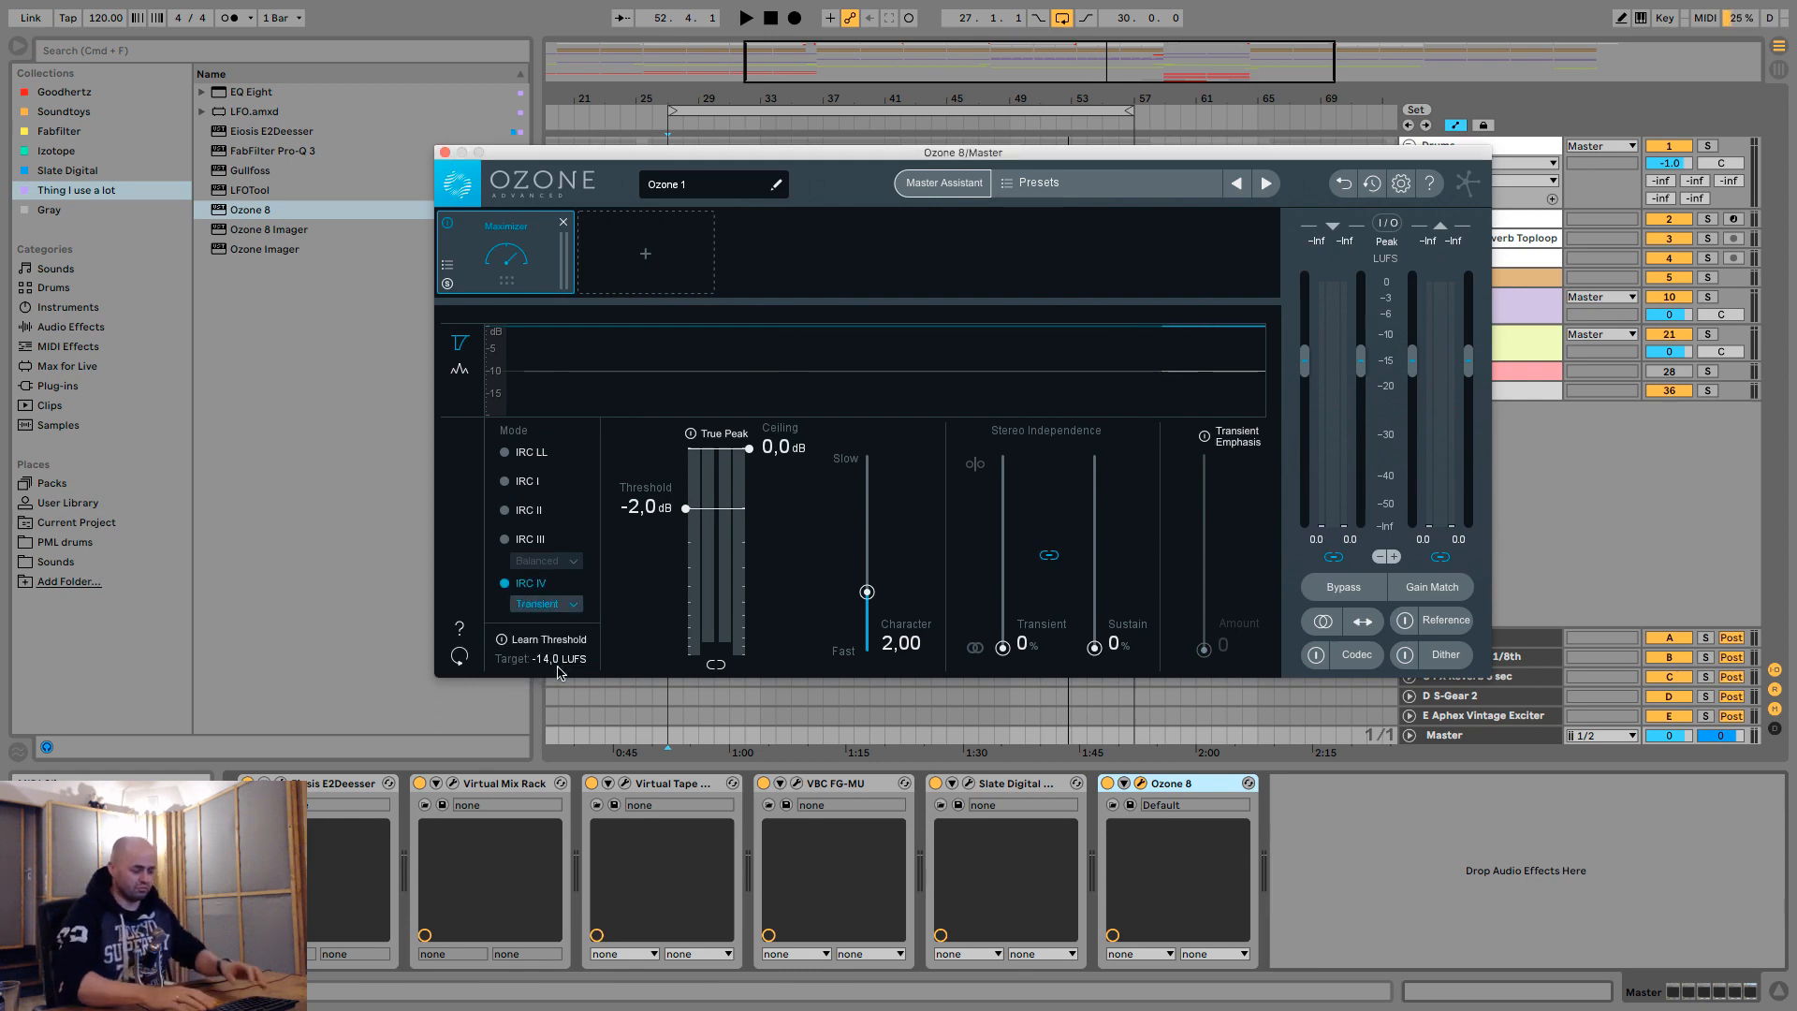
- Map the device on/off switches of both FG-X and Ozone 8 on the Master to key 8
{"action": "key", "text": "super+k"}
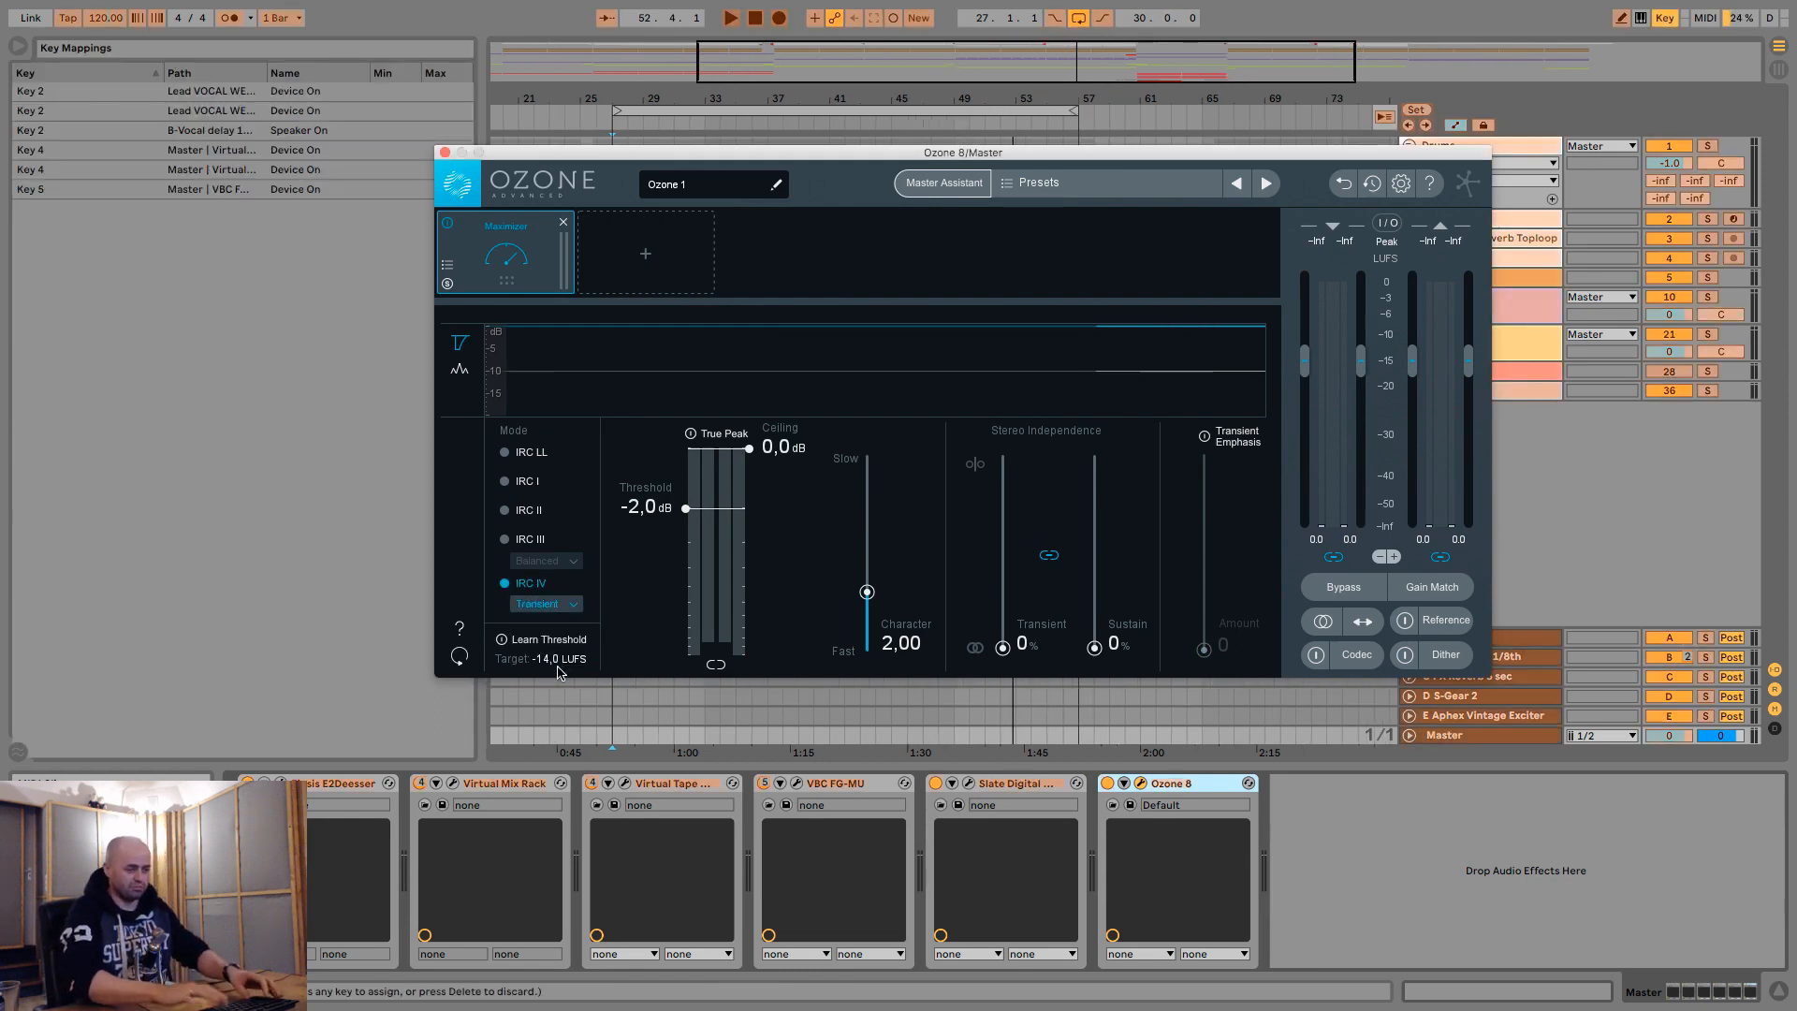
{"action": "left_click", "coordinate": [936, 785]}
{"action": "key", "text": "8"}
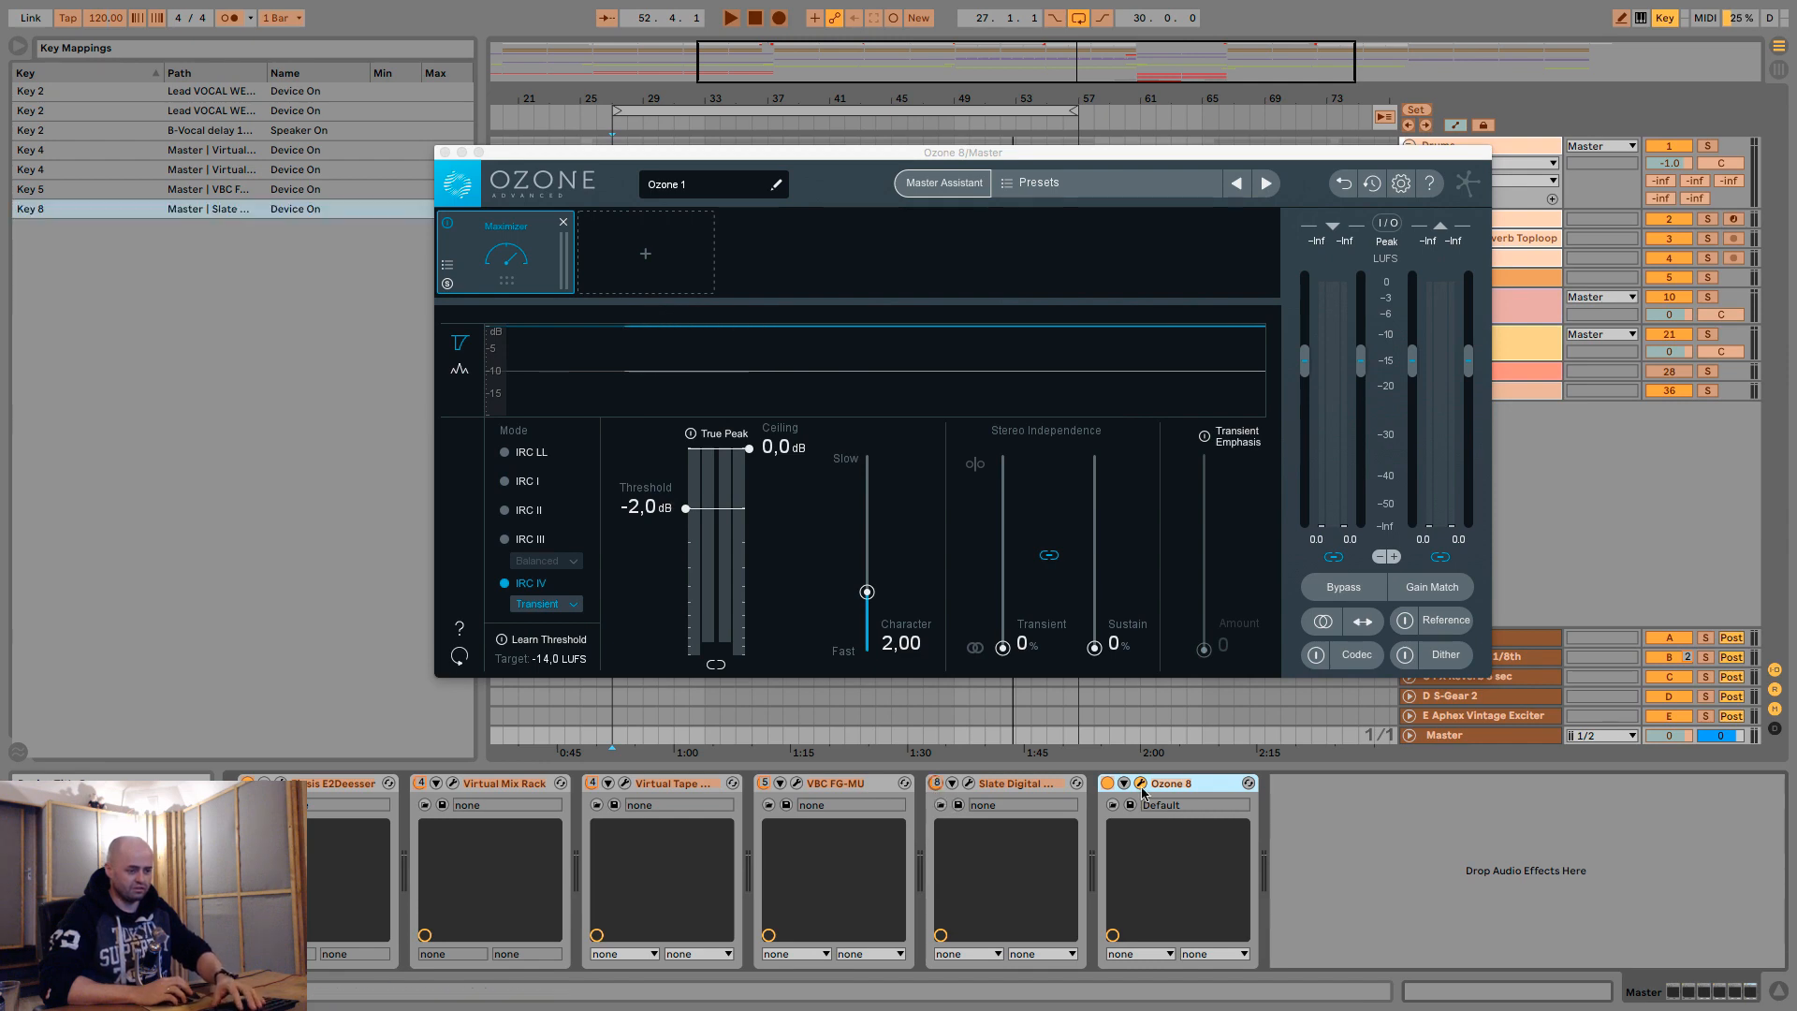
{"action": "left_click", "coordinate": [1107, 784]}
{"action": "key", "text": "8"}
{"action": "key", "text": "super+k"}
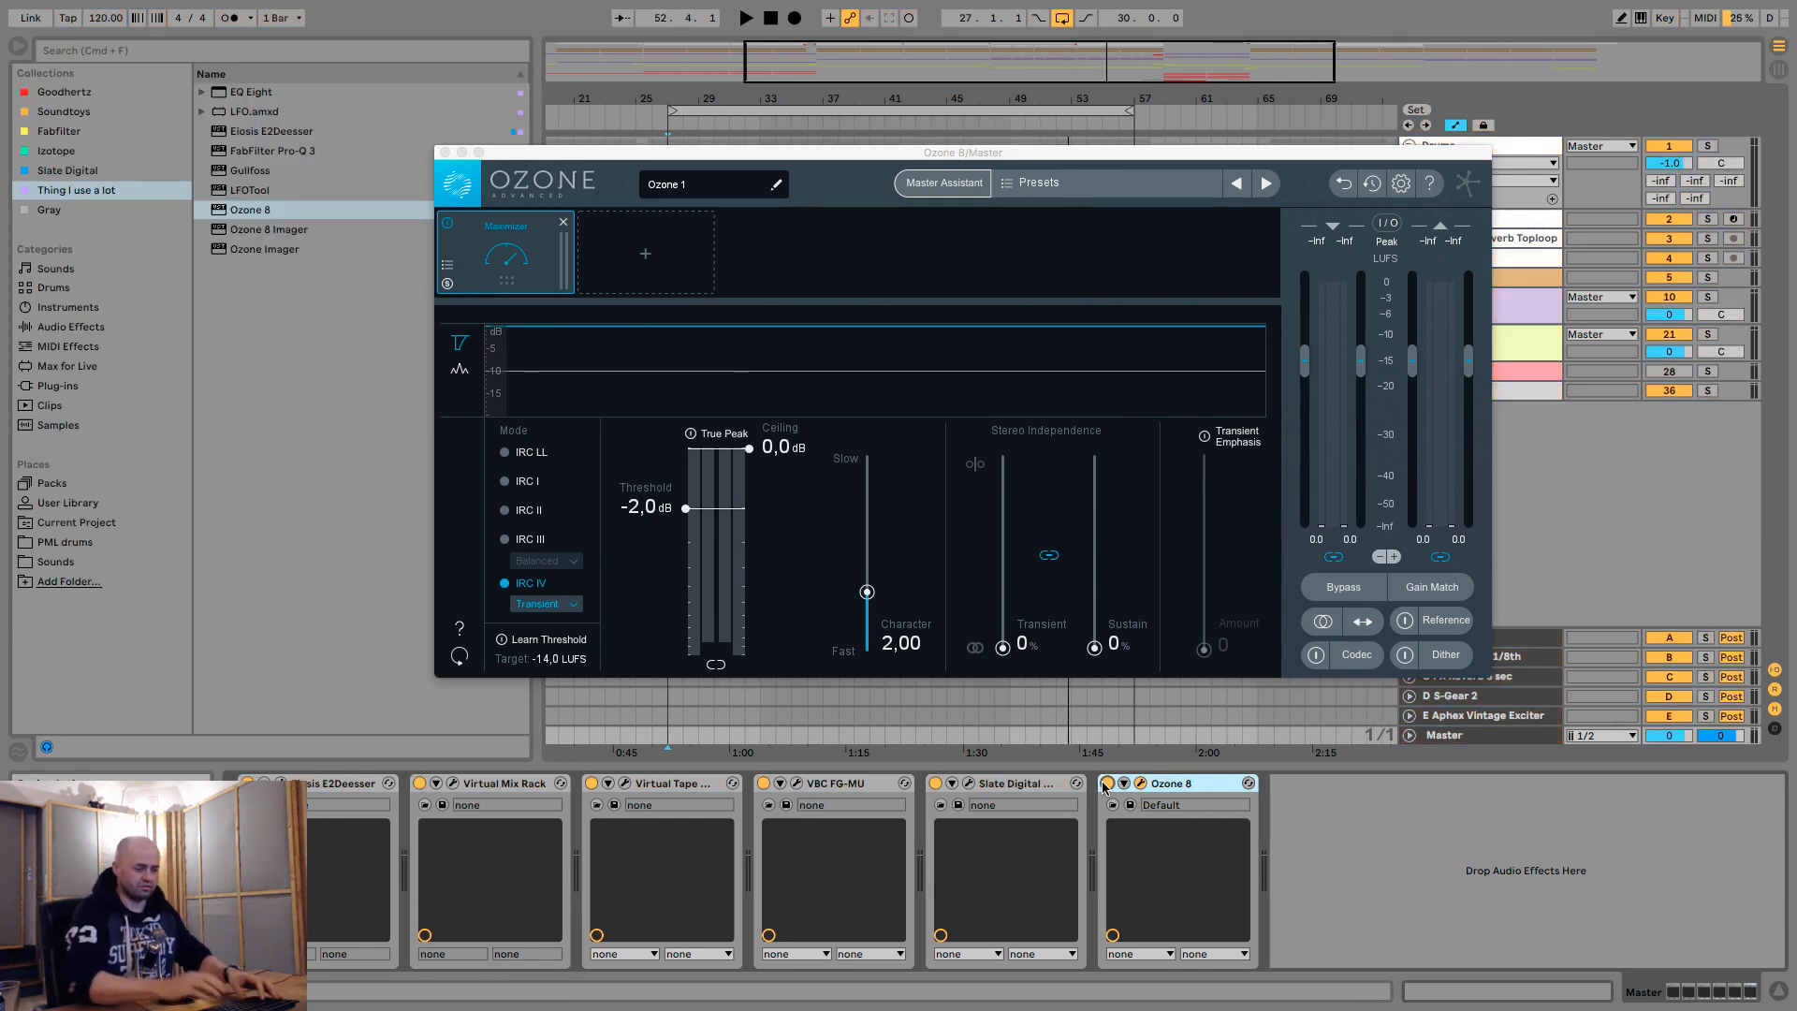
- Set FG-X and Ozone 8 to alternate on the shared key, glance at the FG-X settings, and leave only Ozone 8 active
{"action": "key", "text": "8"}
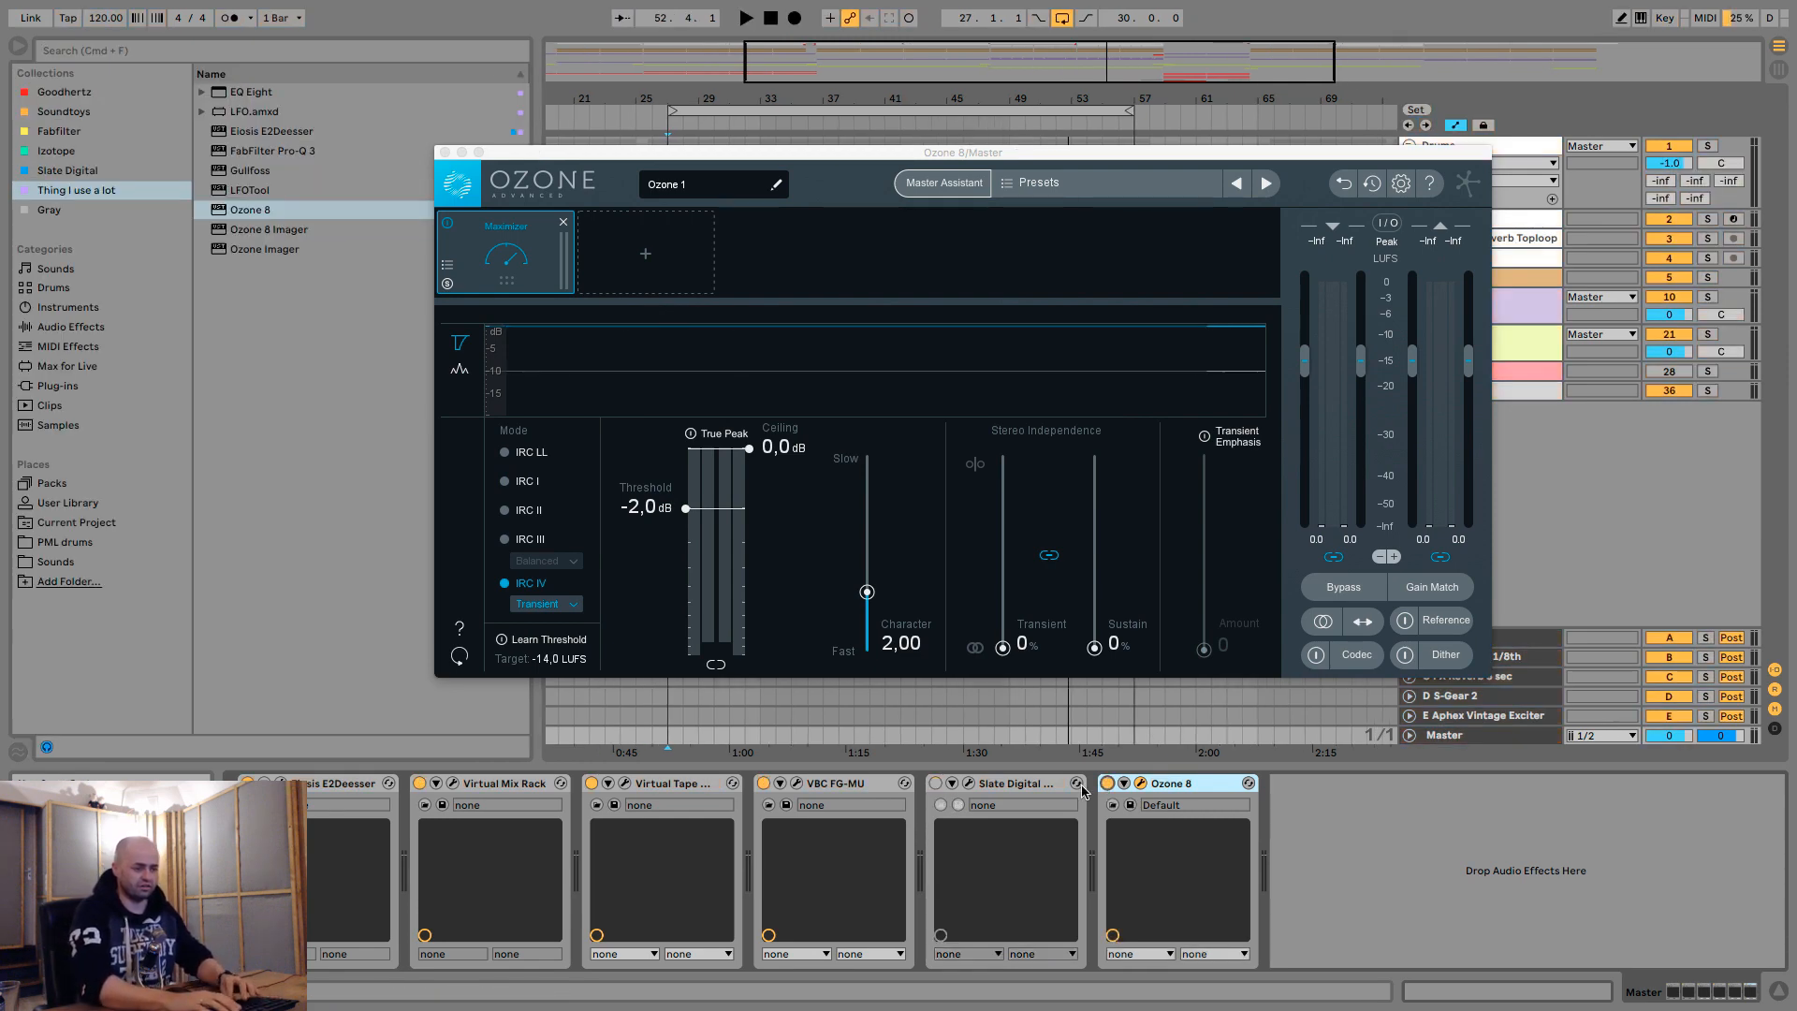
{"action": "key", "text": "8"}
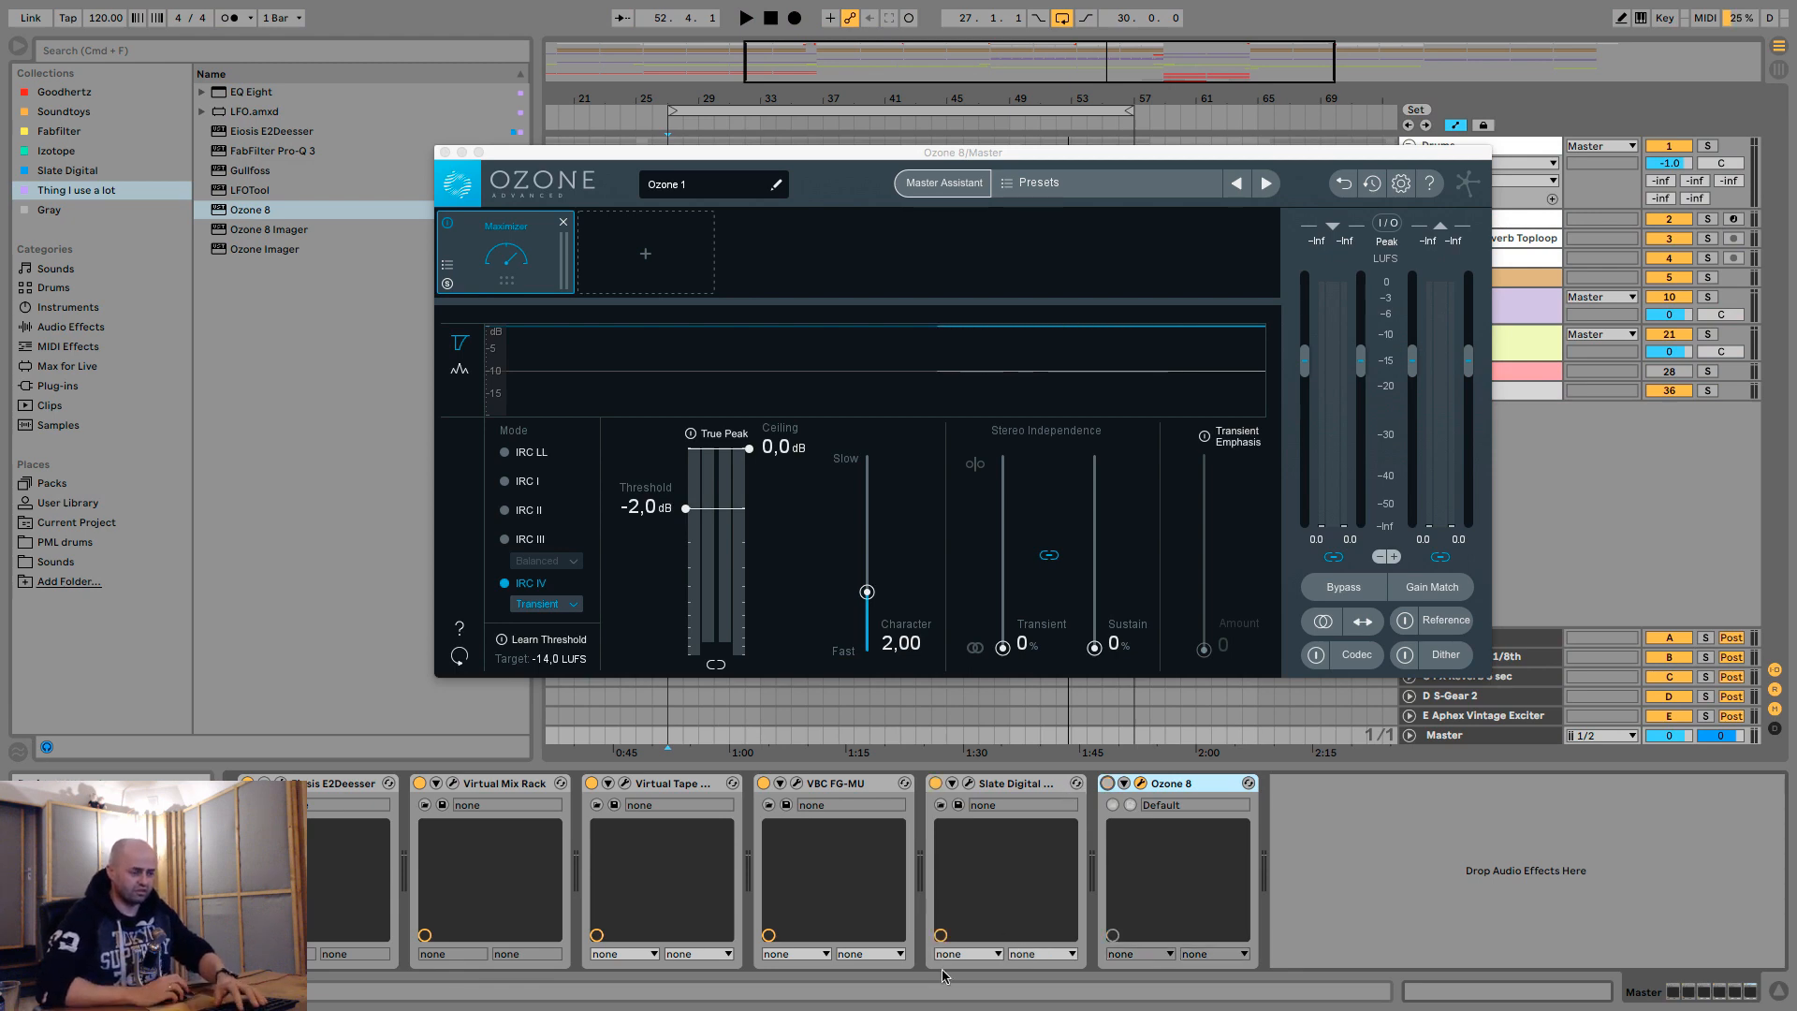
{"action": "left_click", "coordinate": [968, 785]}
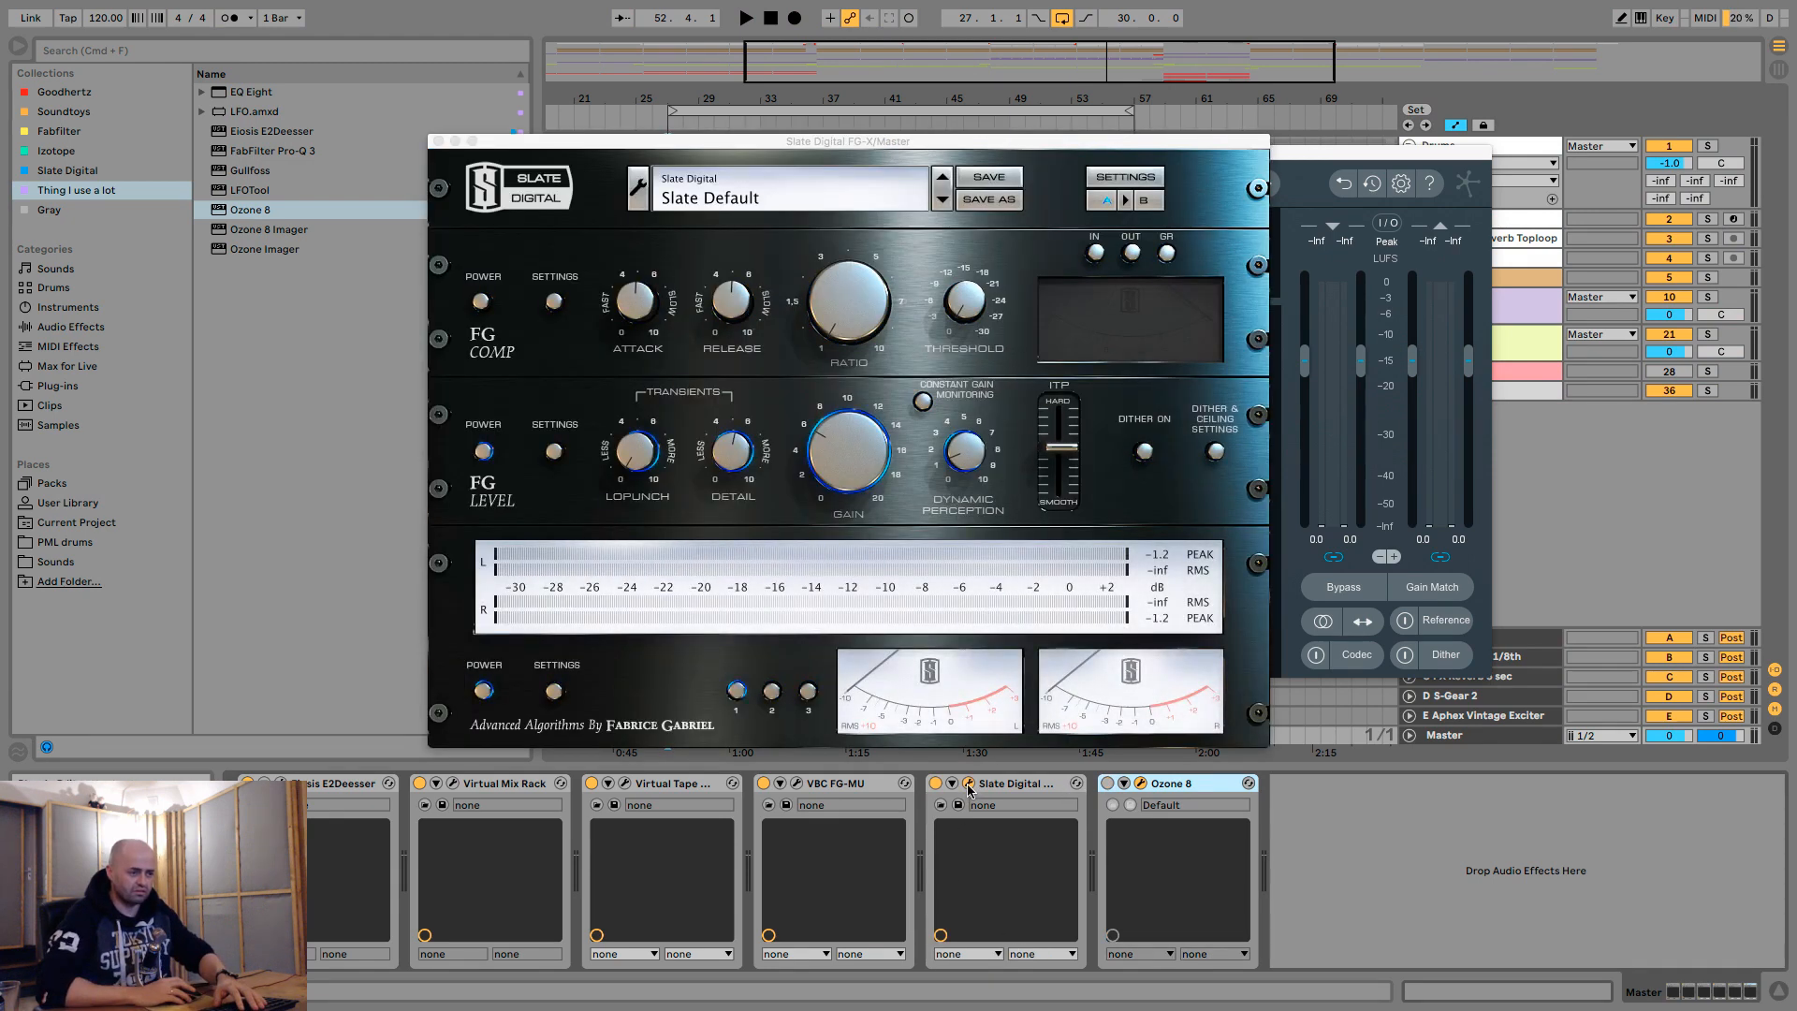
{"action": "left_click", "coordinate": [969, 784]}
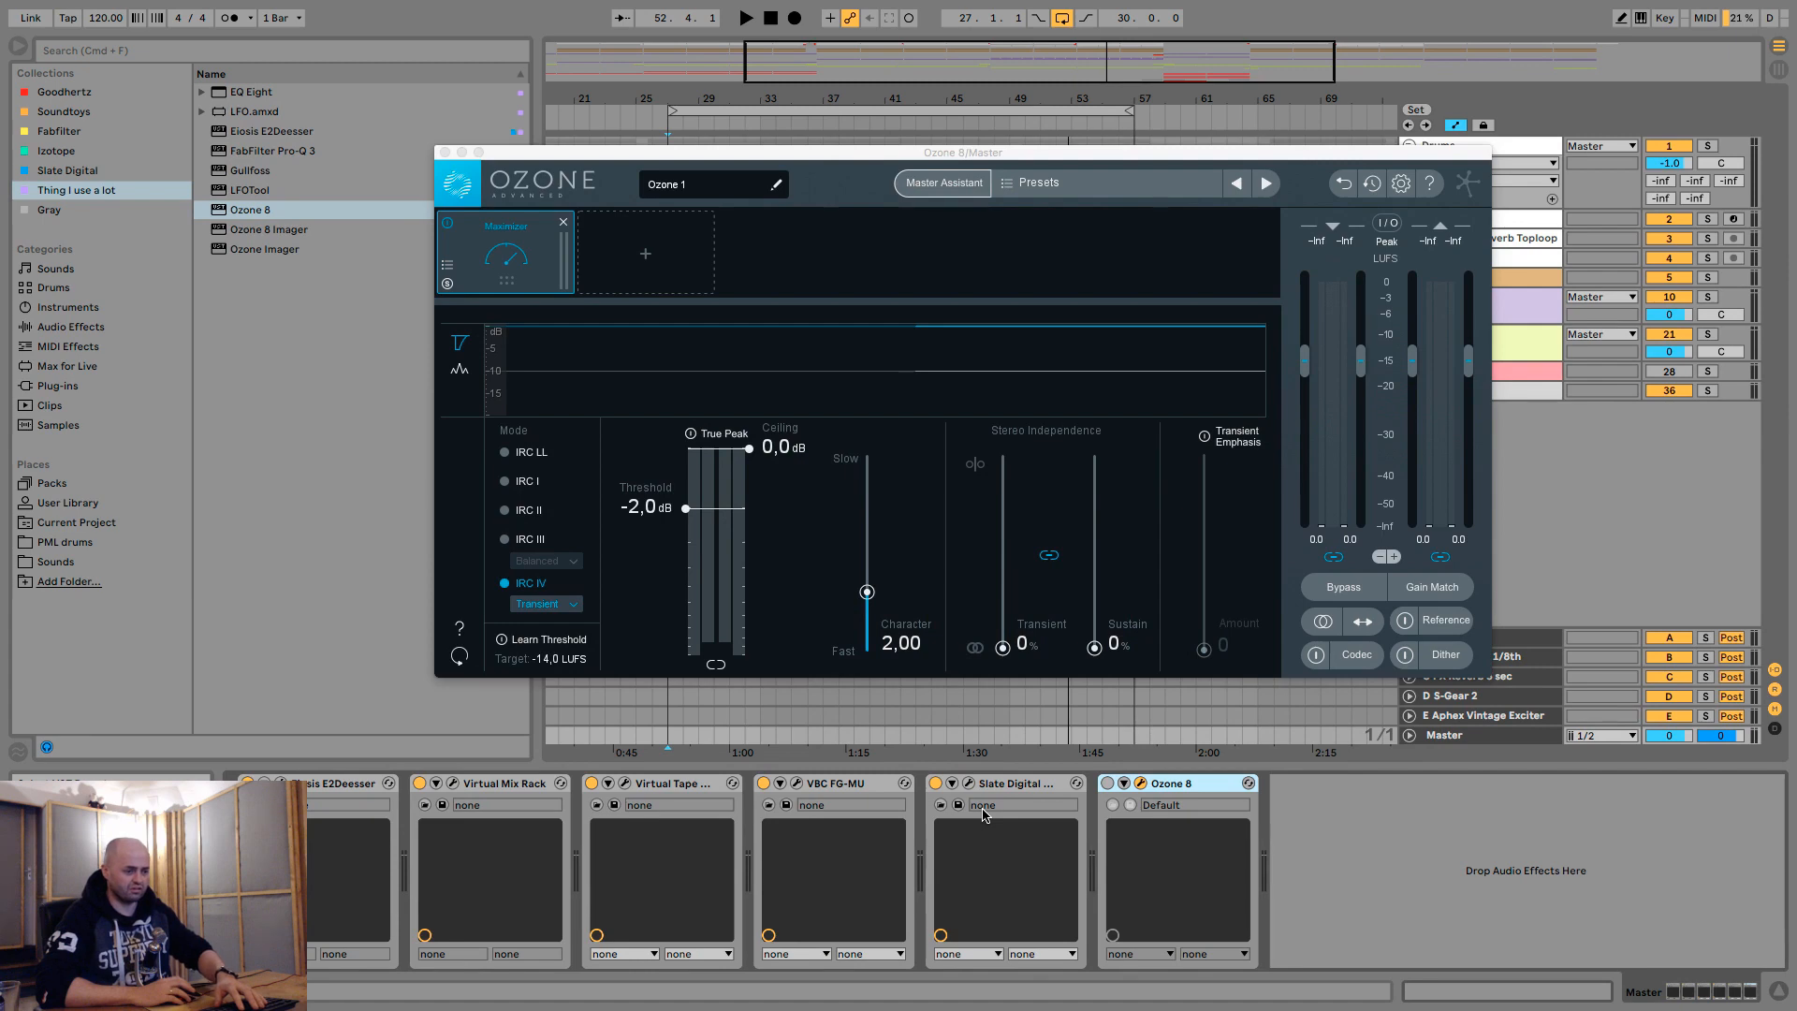
{"action": "key", "text": "0"}
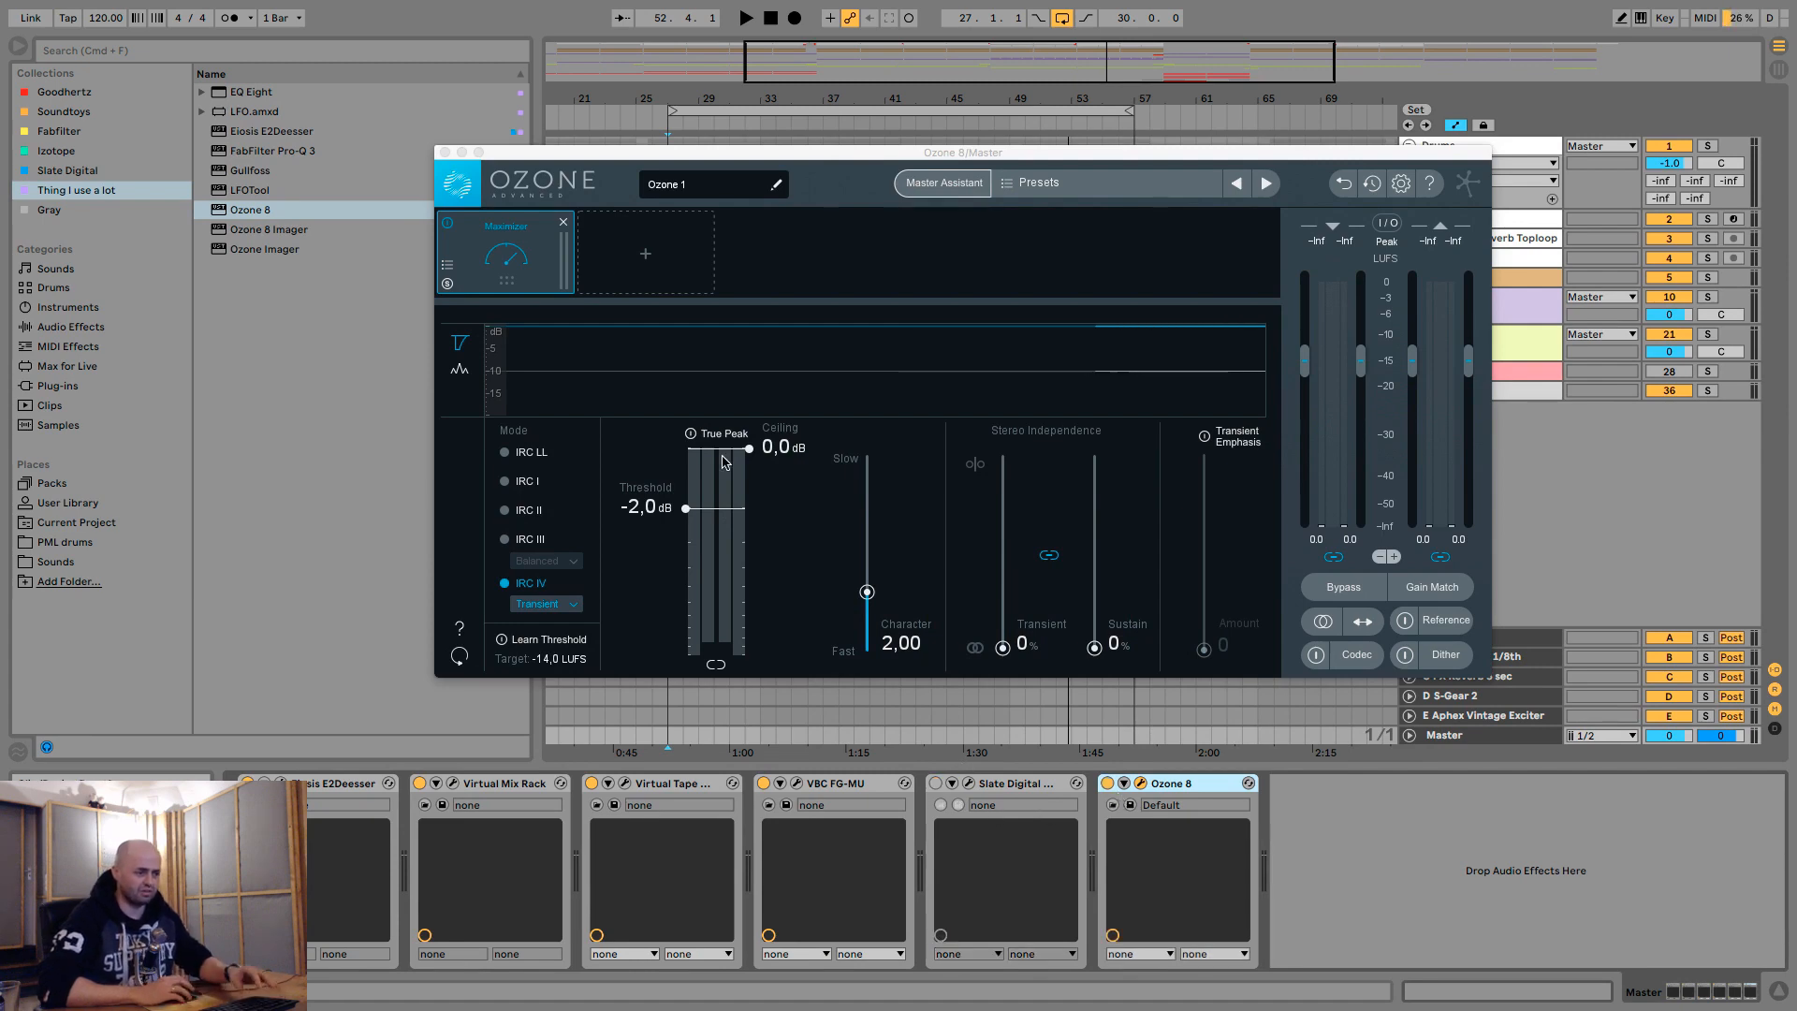
- Enable True Peak with a -0.1 dB ceiling and lower the Maximizer threshold to -7.3 dB during playback, switching against FG-X to compare
{"action": "left_click", "coordinate": [692, 434]}
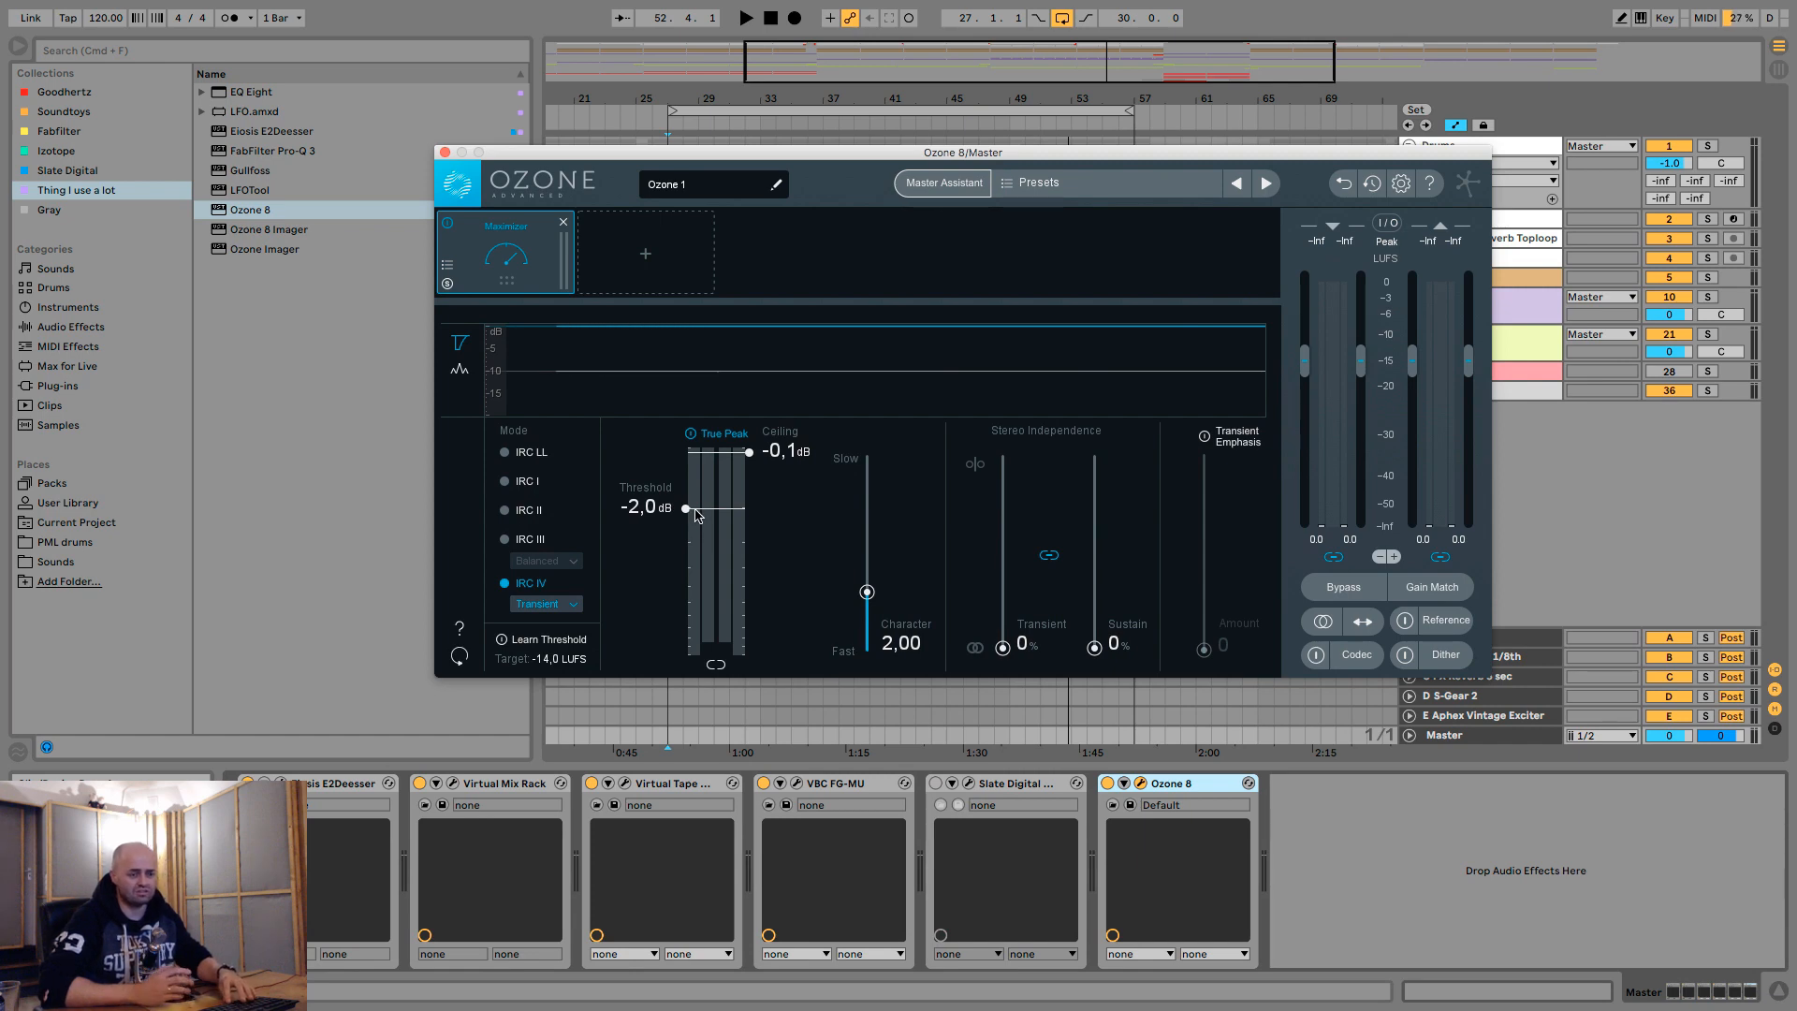
{"action": "key", "text": "space"}
{"action": "left_click_drag", "start_coordinate": [695, 514], "coordinate": [695, 586]}
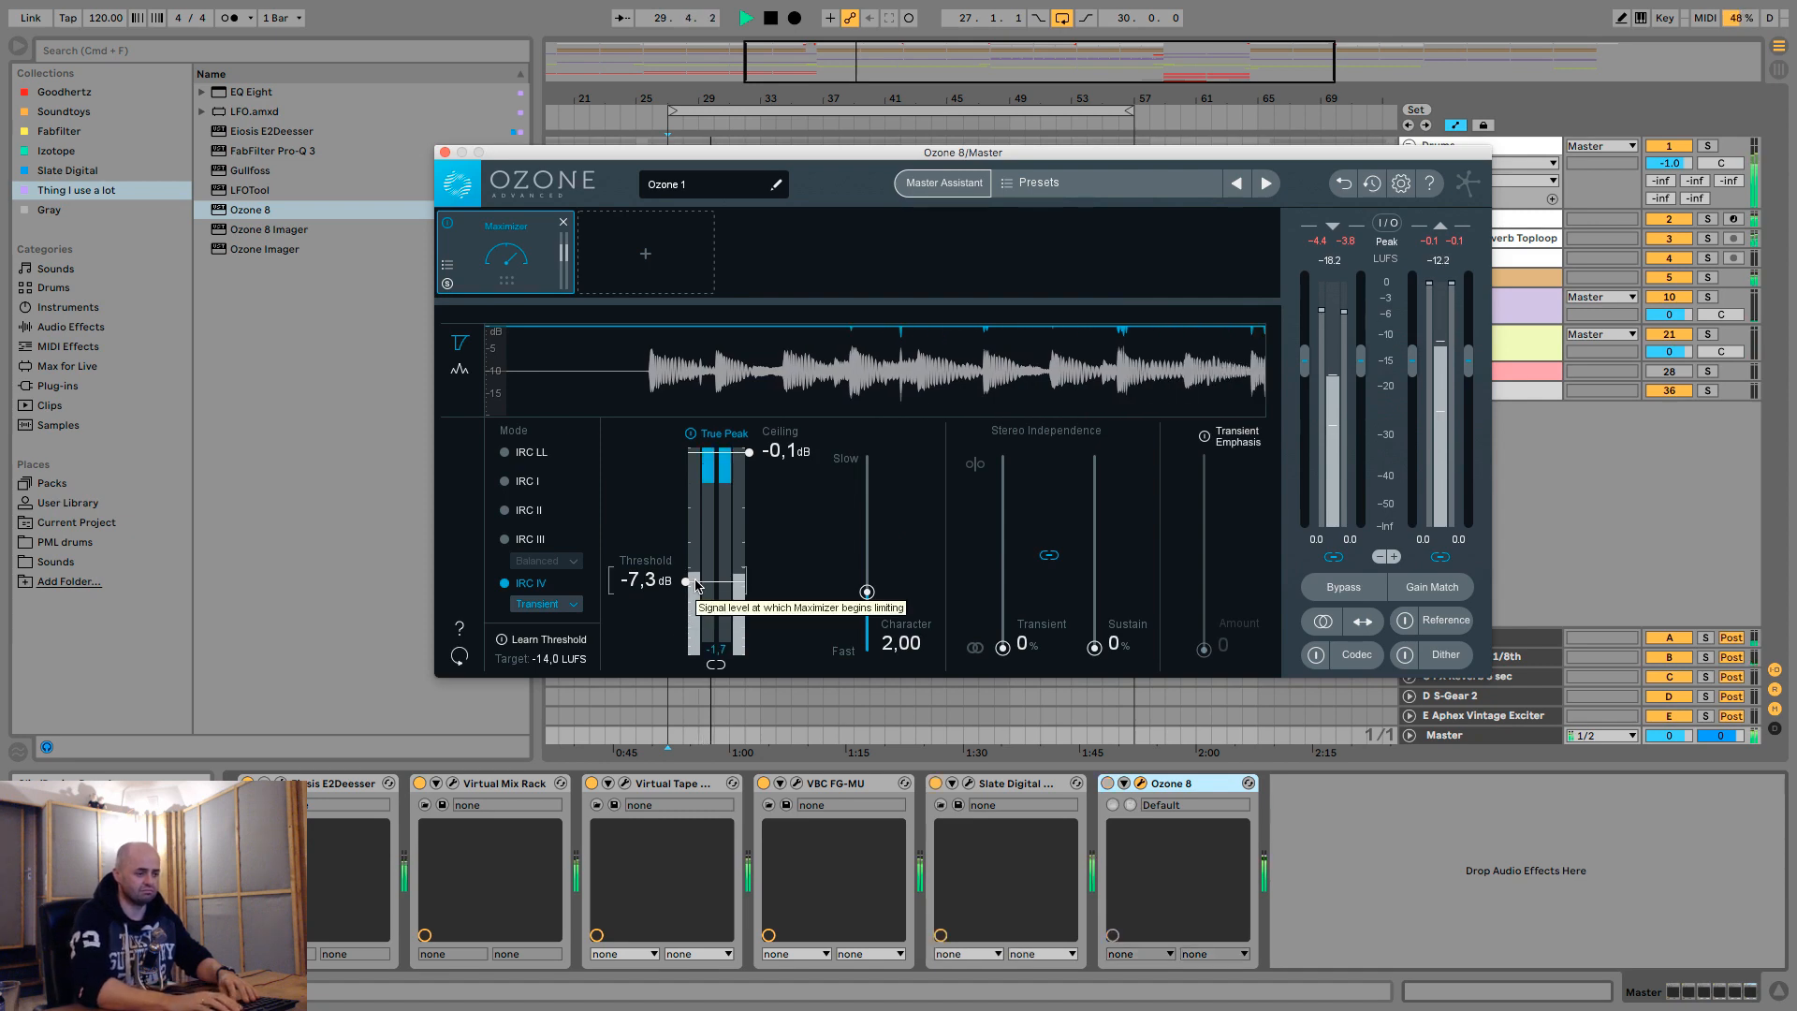
{"action": "key", "text": "a"}
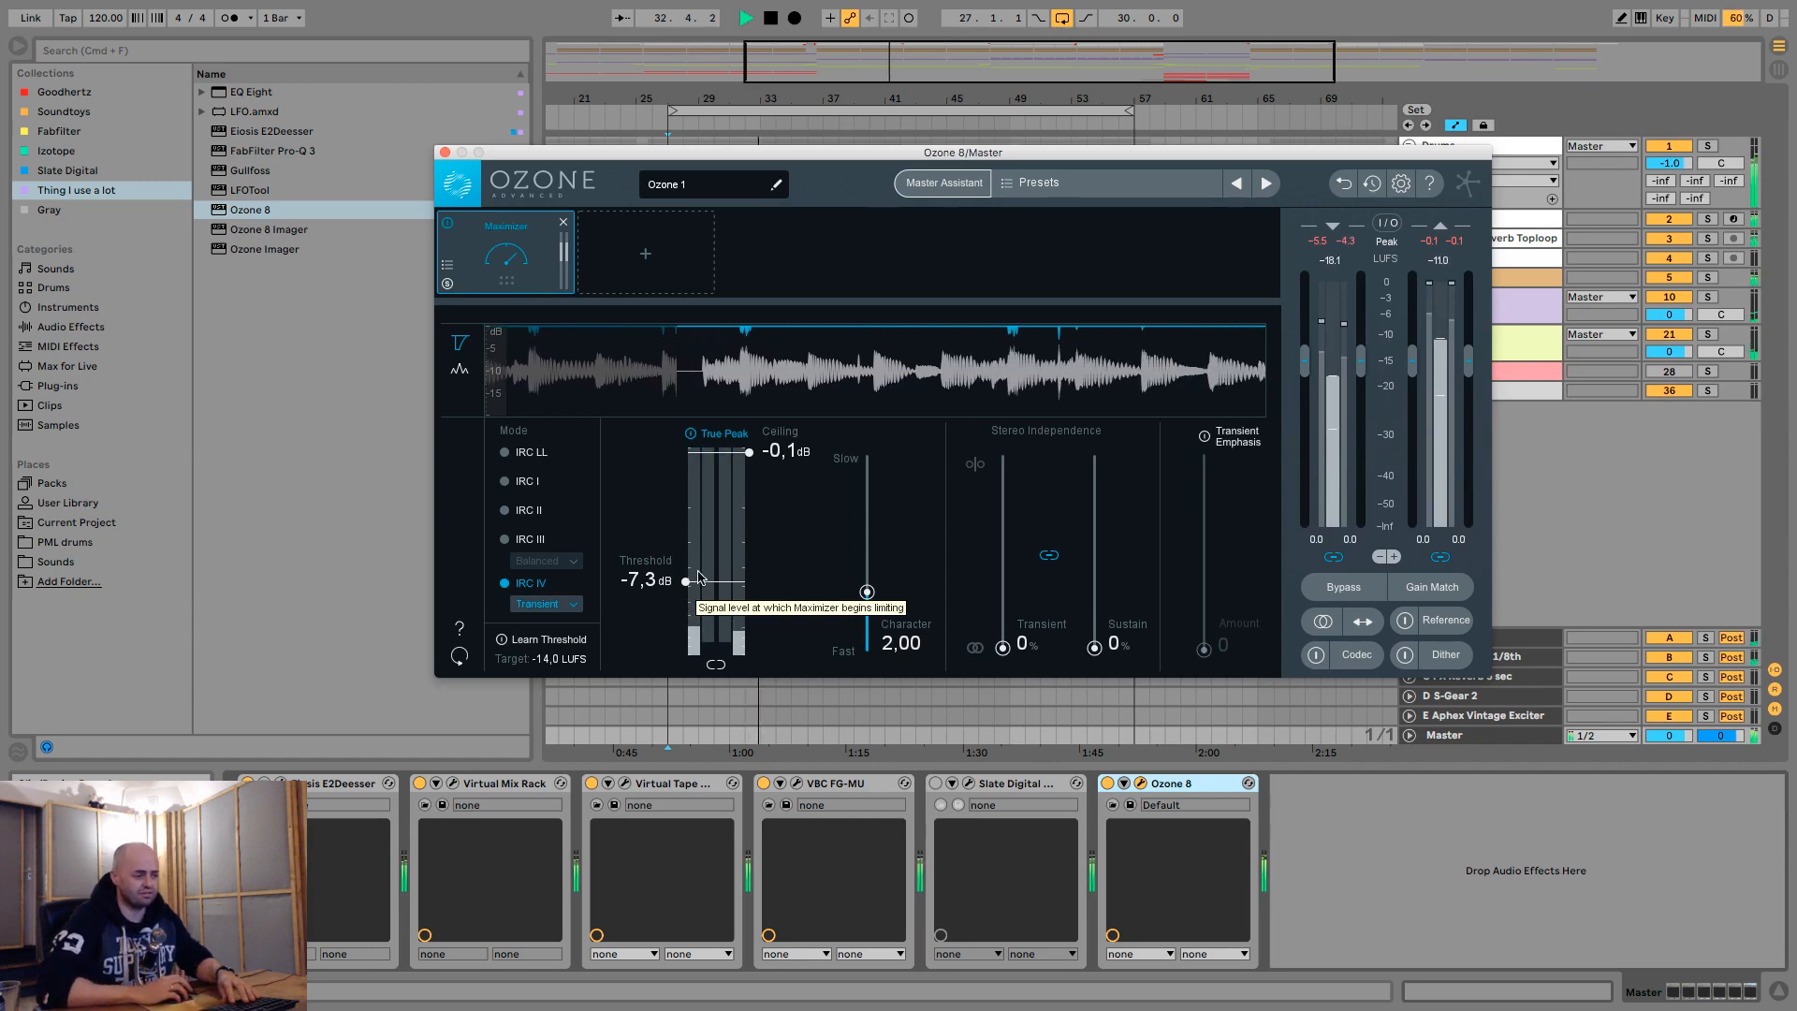
- Fine-tune the Maximizer threshold to -7.5 dB while the track plays, stop playback and close the Ozone 8 window
{"action": "mouse_move", "coordinate": [700, 585]}
{"action": "left_mouse_down"}
{"action": "mouse_move", "coordinate": [691, 605]}
{"action": "mouse_move", "coordinate": [688, 587]}
{"action": "left_mouse_up"}
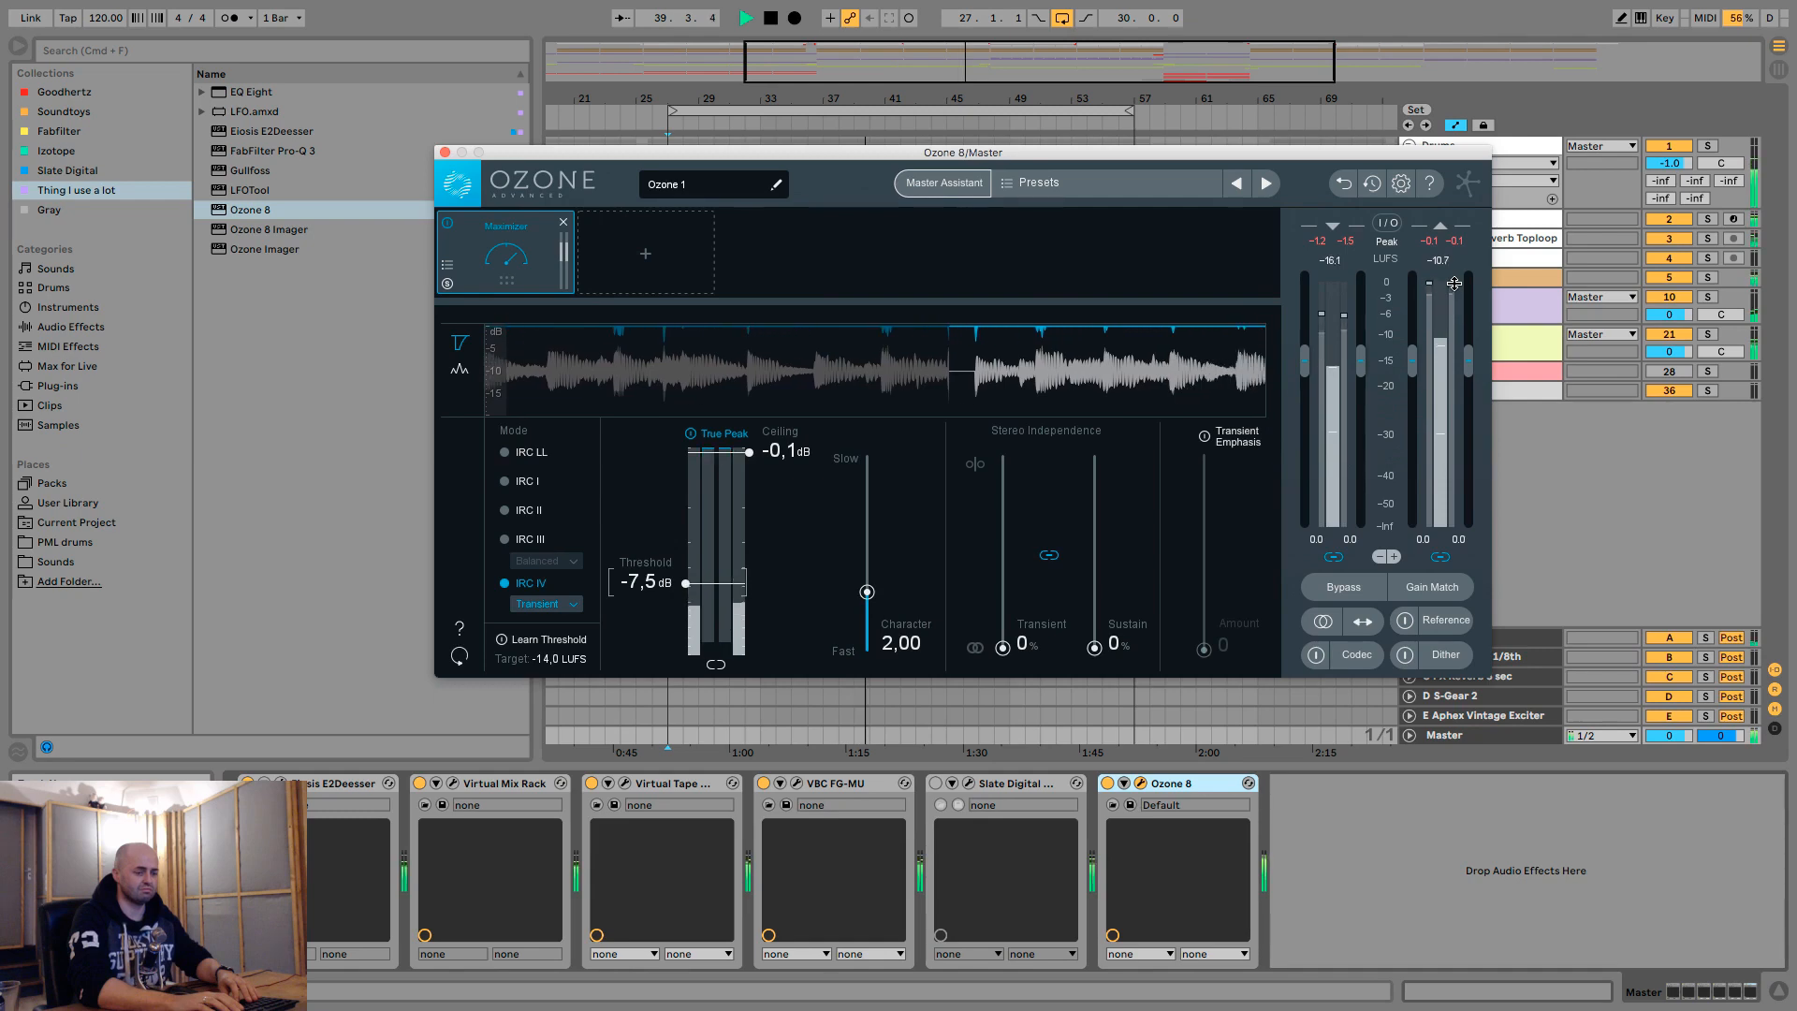
{"action": "key", "text": "space"}
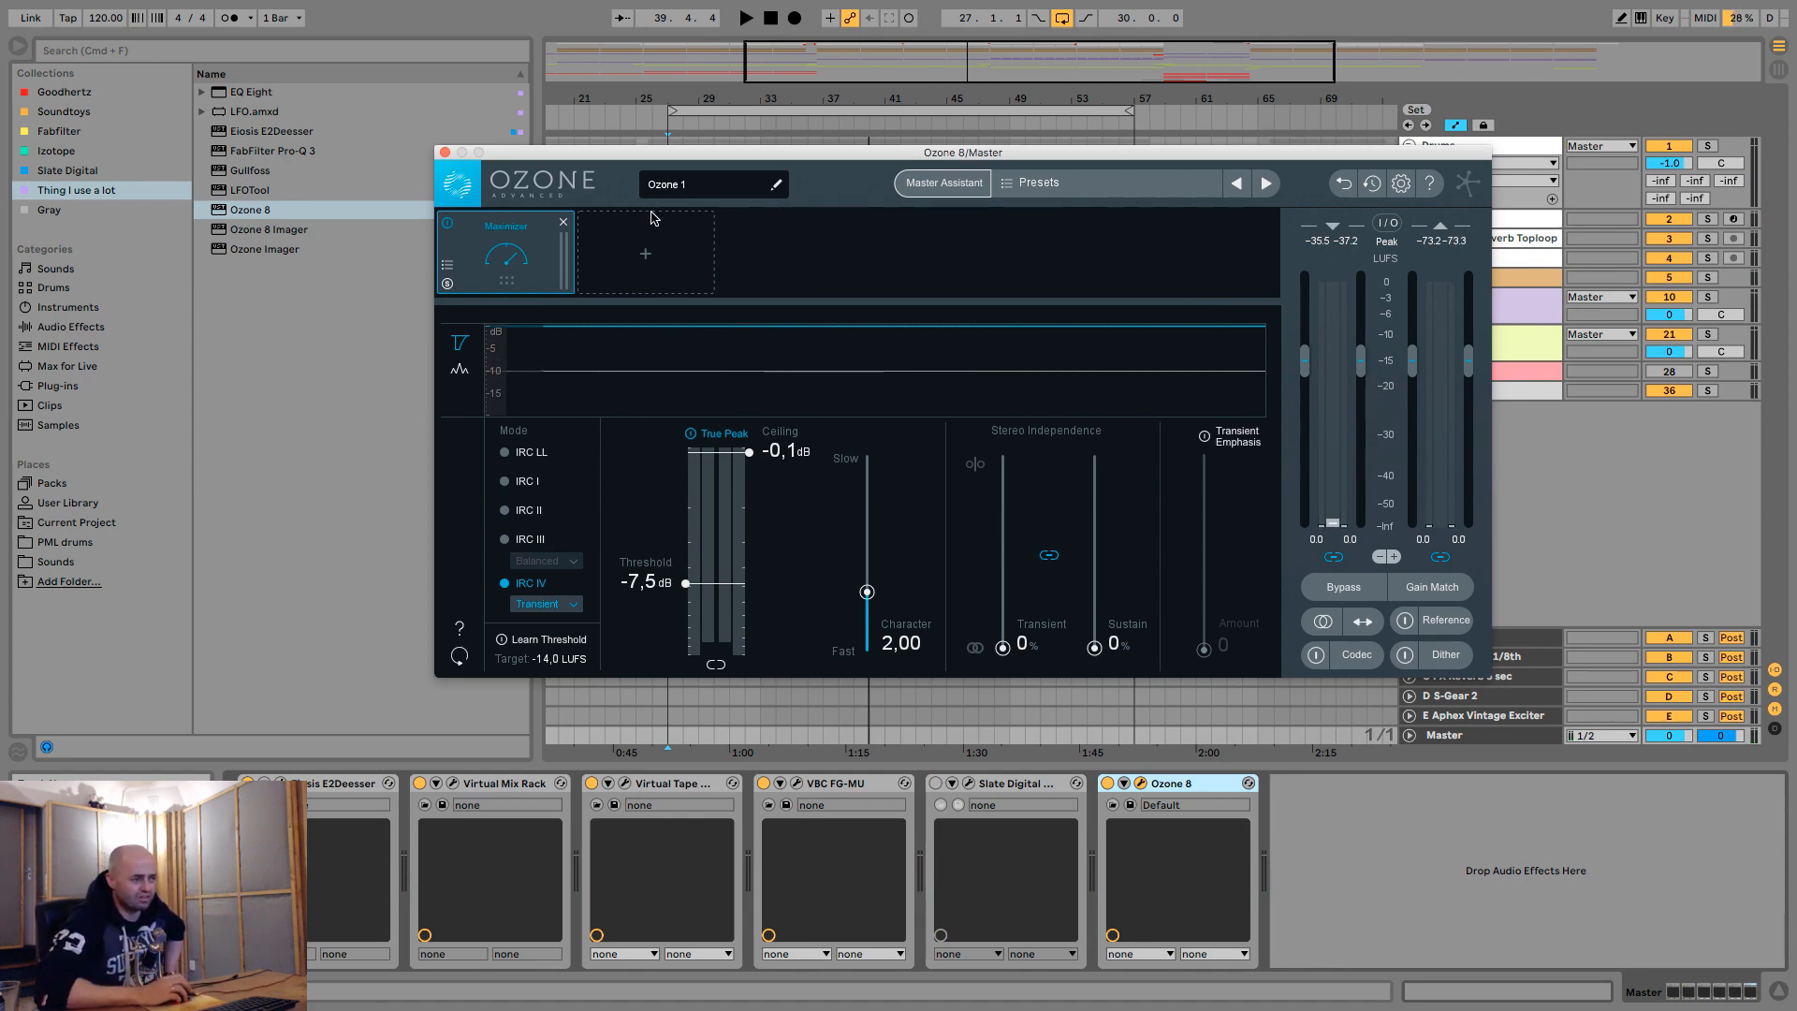
{"action": "left_click", "coordinate": [444, 152]}
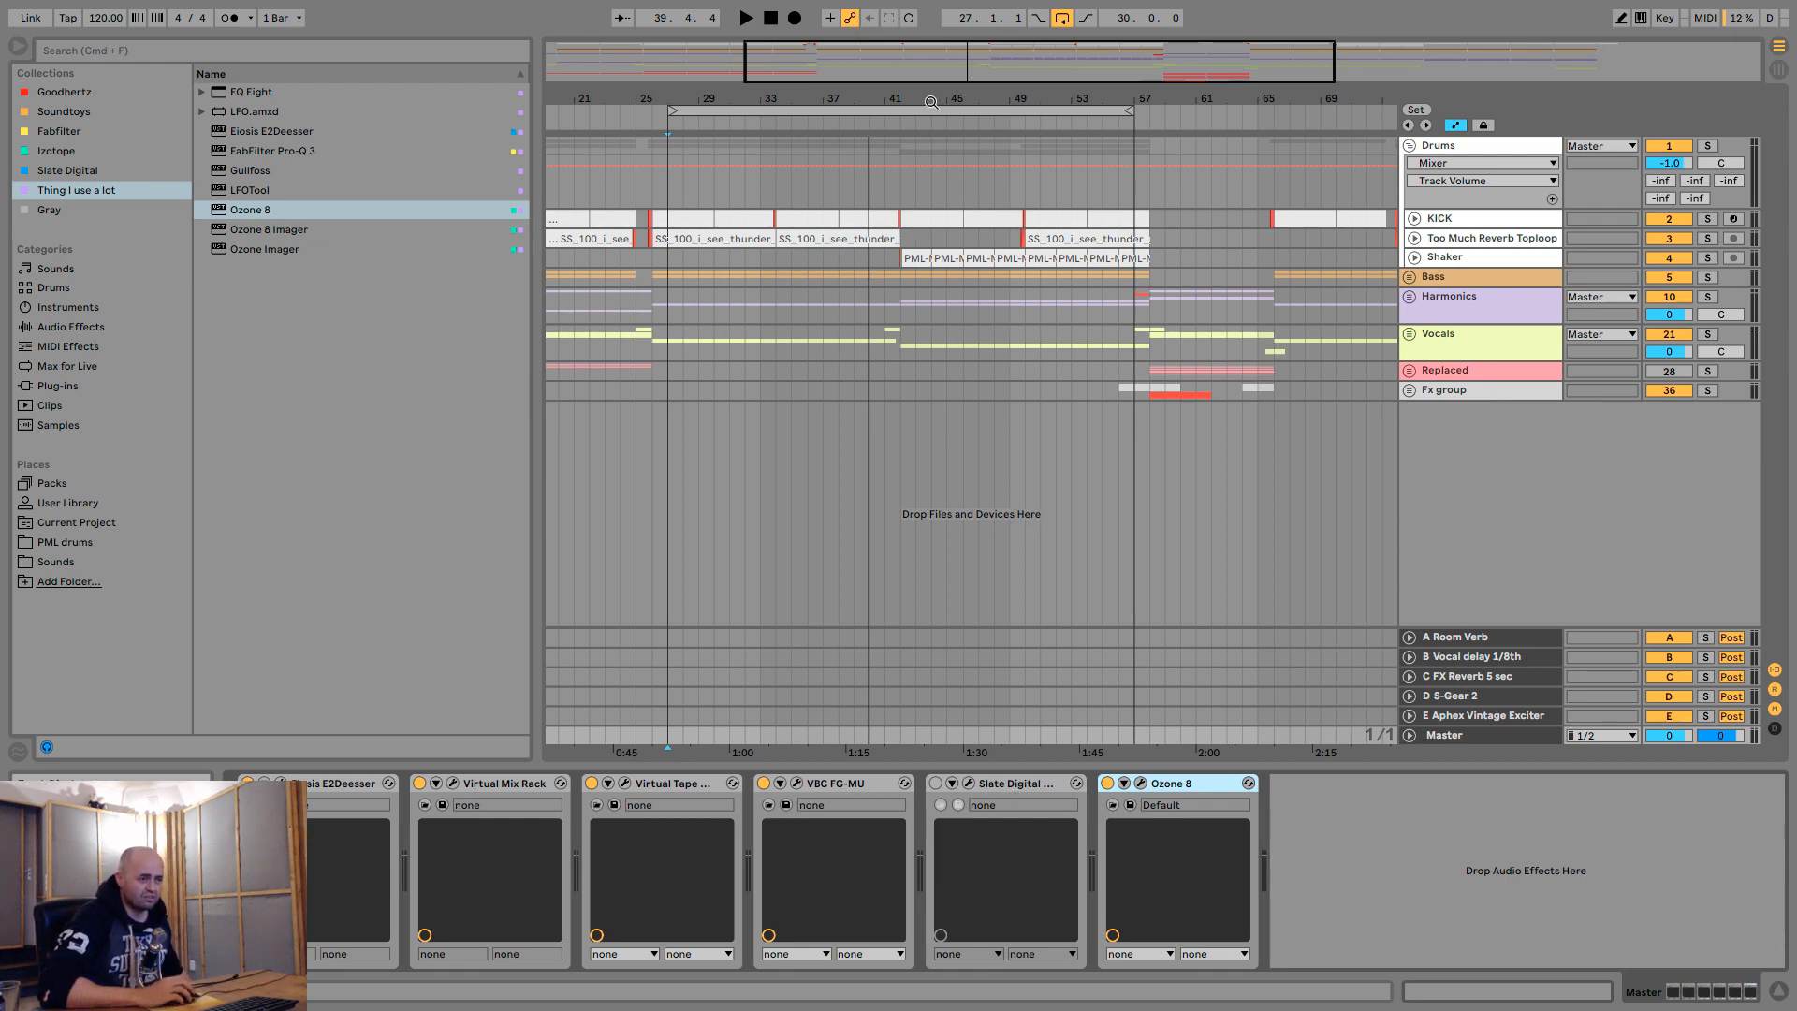
{"action": "left_click_drag", "start_coordinate": [931, 101], "coordinate": [885, 100]}
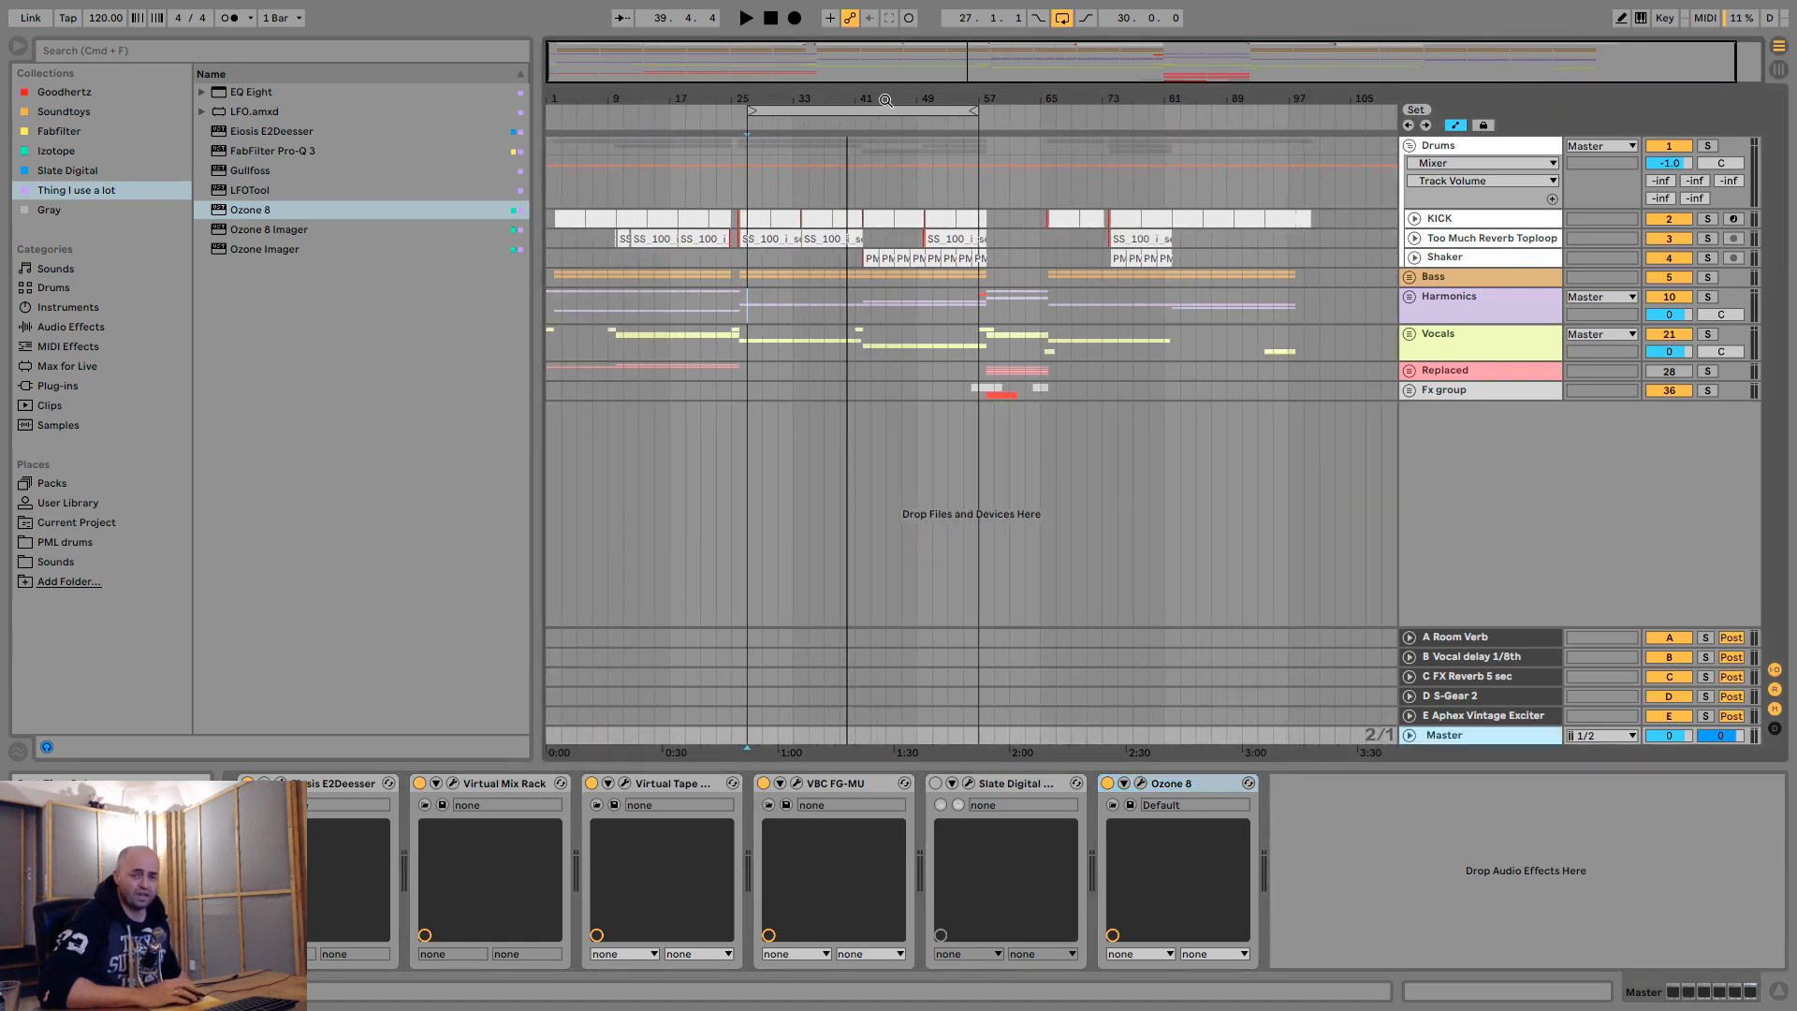